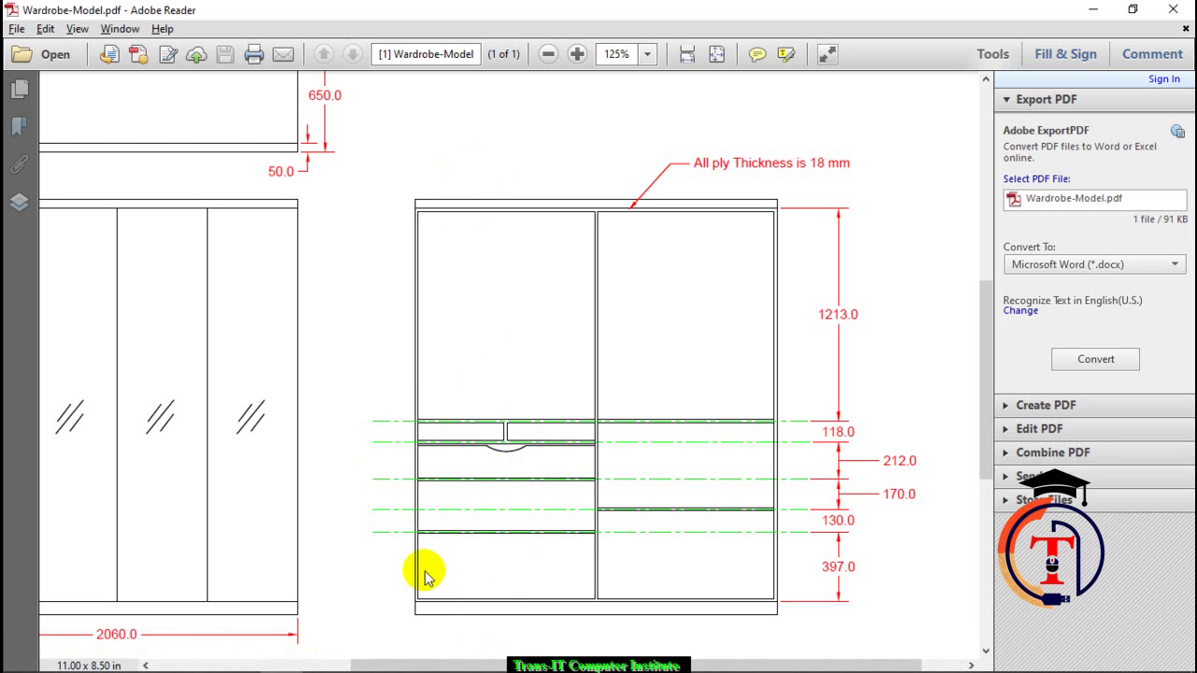
# Scroll through Wardrobe-Model.pdf to read the elevation dimensions, then switch to Revit.
pyautogui.moveTo(428, 666); pyautogui.dragTo(287, 666)
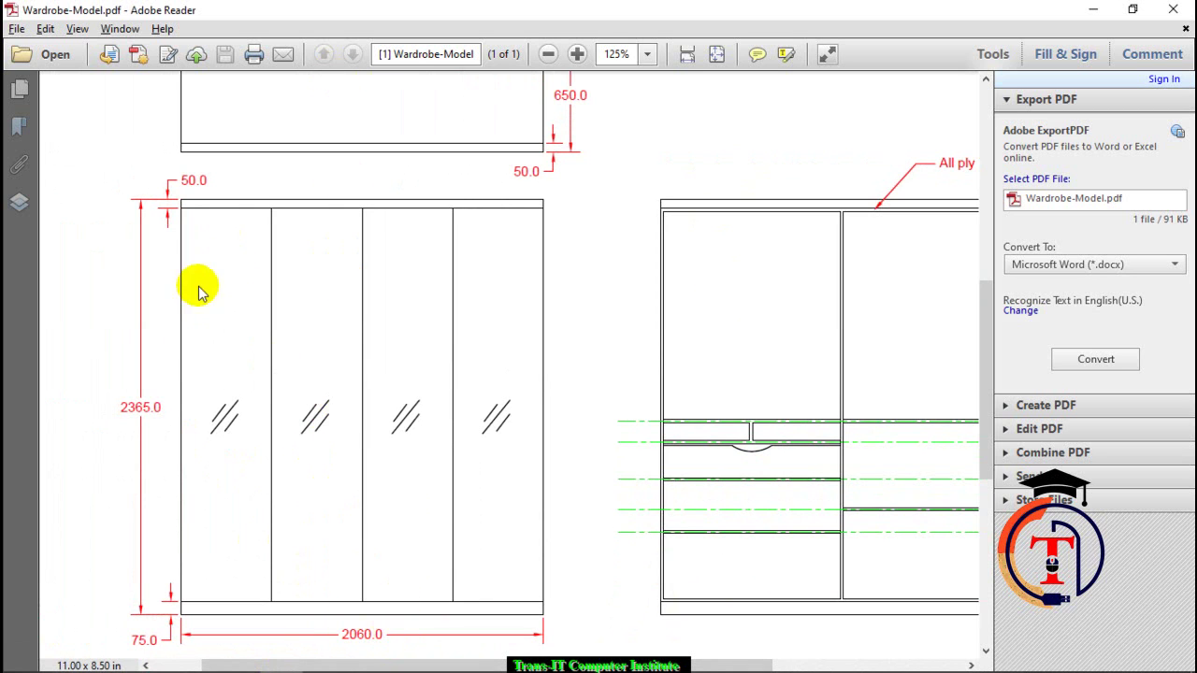
pyautogui.moveTo(983, 374); pyautogui.dragTo(977, 309)
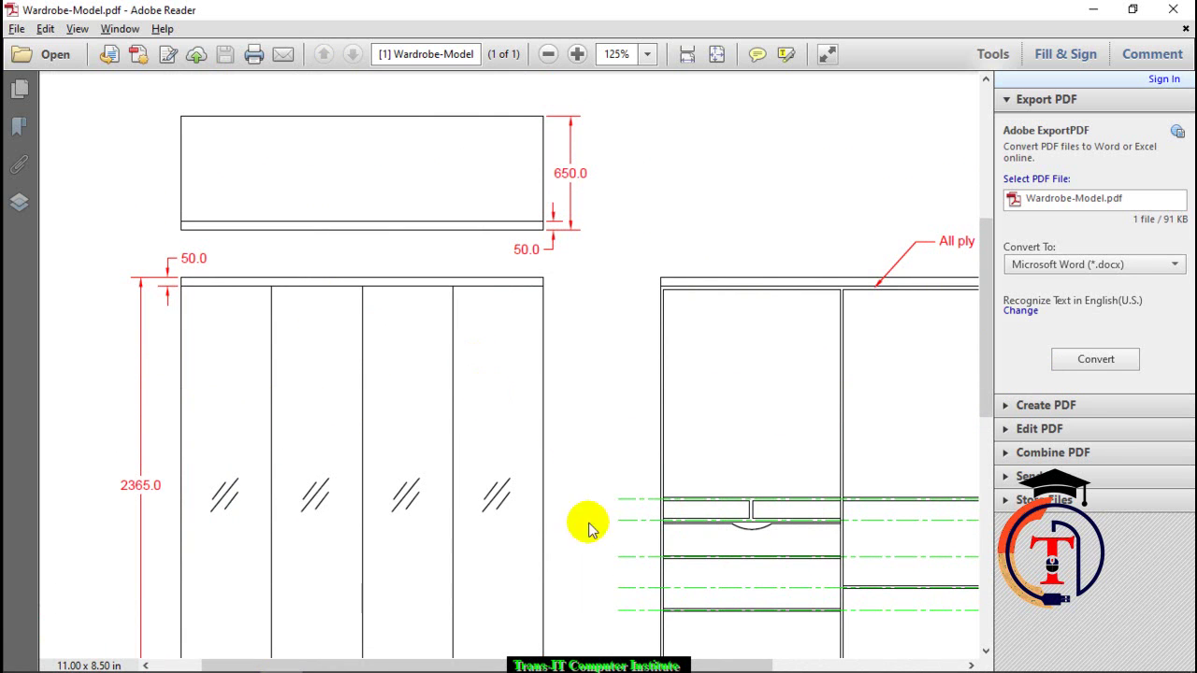
pyautogui.moveTo(632, 665); pyautogui.dragTo(718, 666)
pyautogui.moveTo(983, 296); pyautogui.dragTo(991, 376)
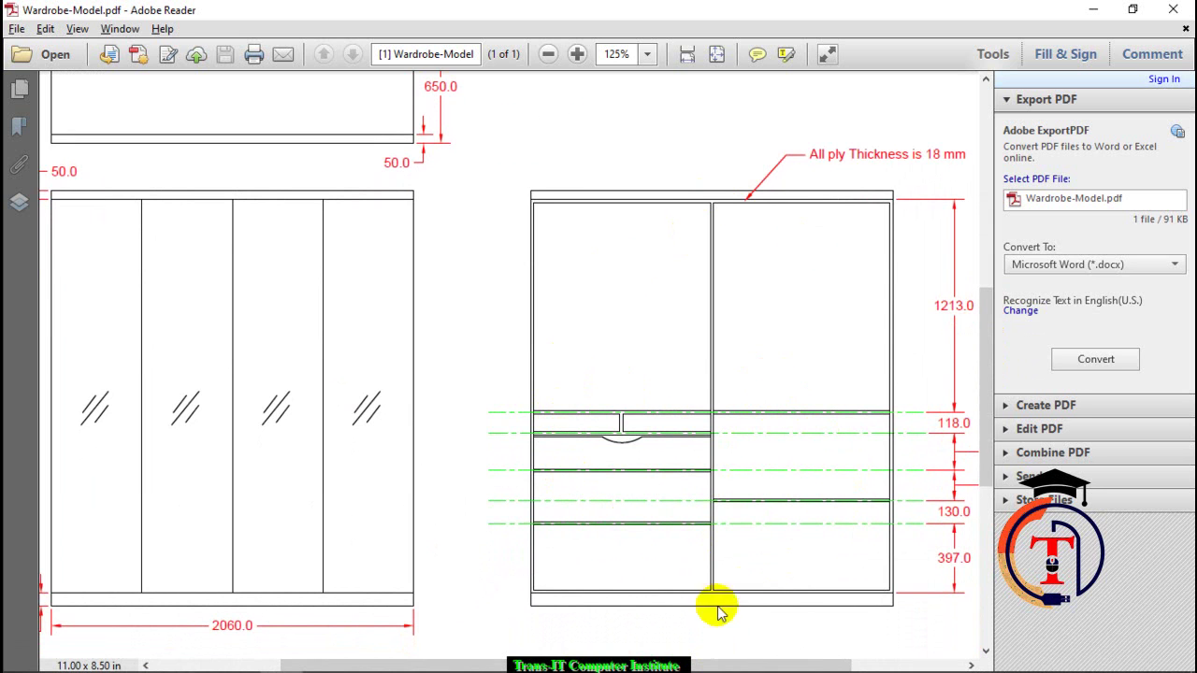
pyautogui.moveTo(720, 666); pyautogui.dragTo(760, 666)
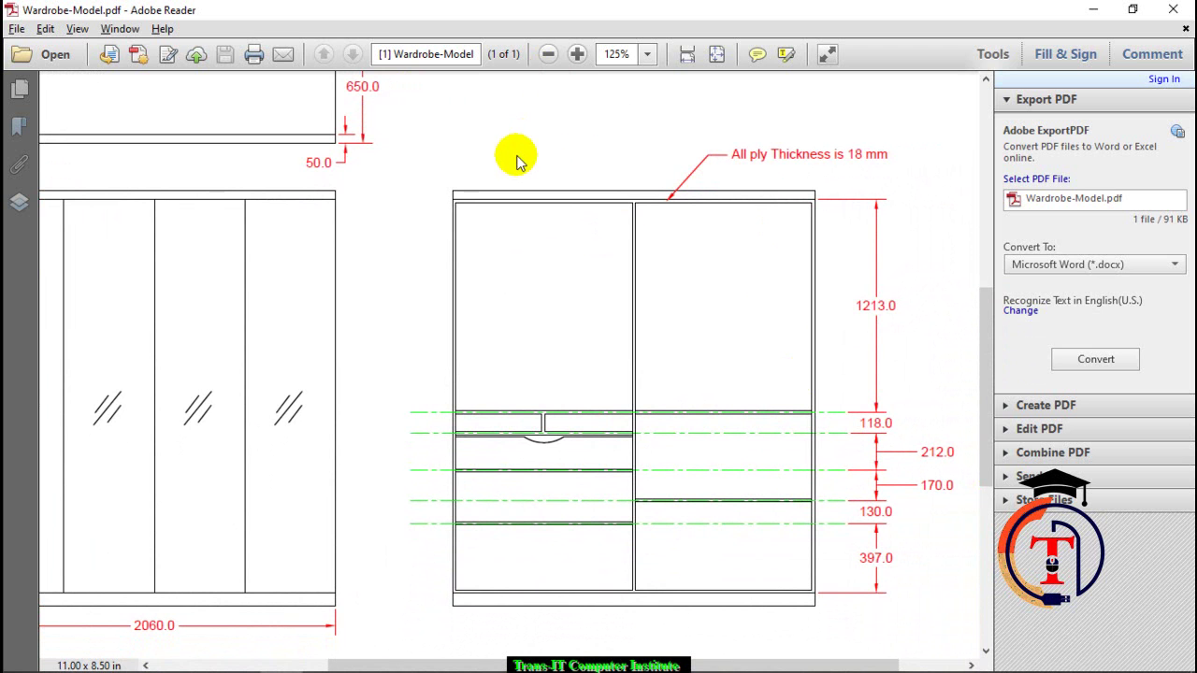
pyautogui.hotkey('alt', 'Tab')
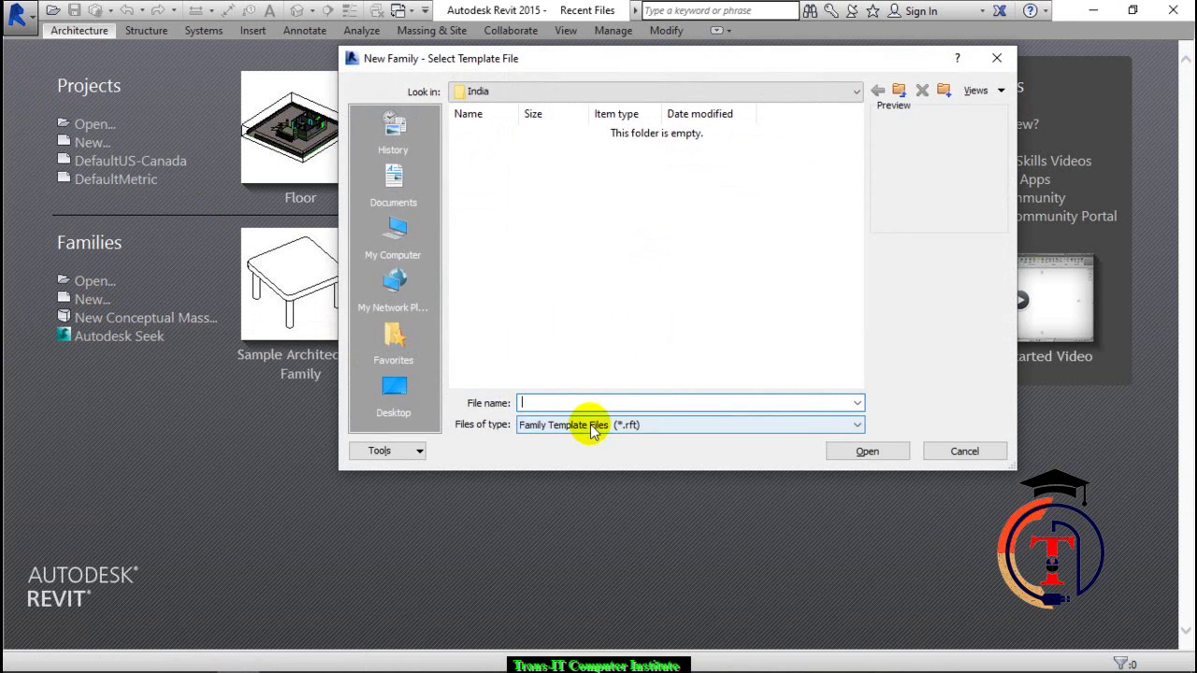
# Create a new family from the Family Templates > English > Metric Furniture template.
pyautogui.click(899, 89)
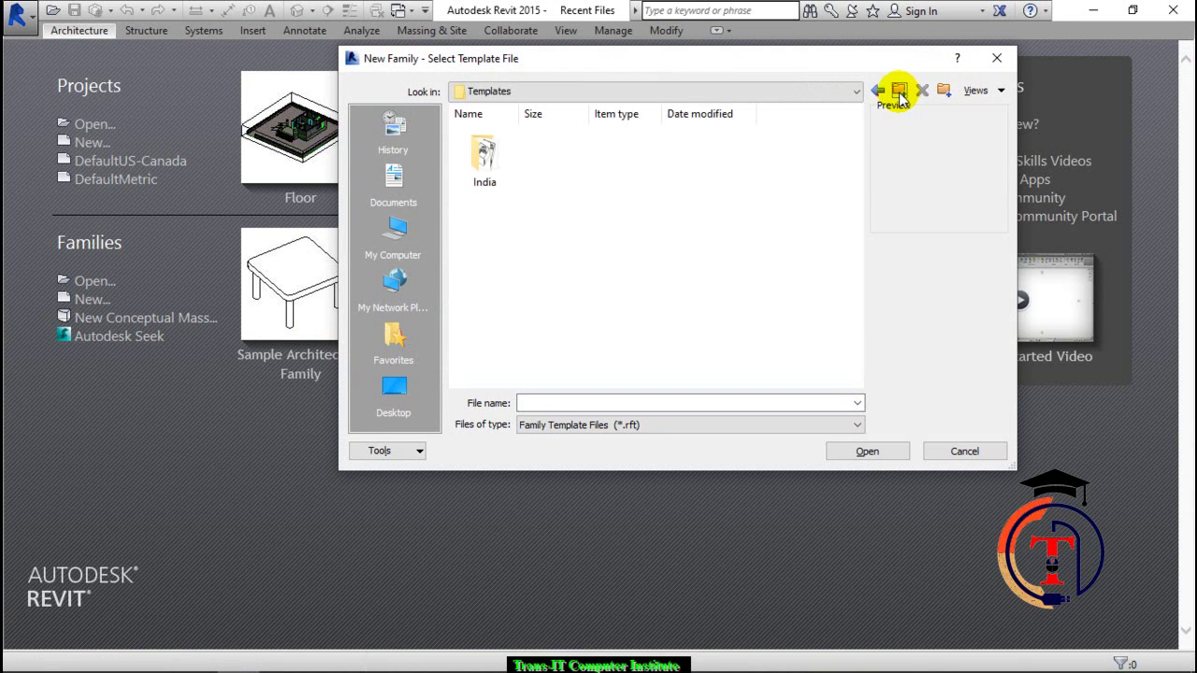
pyautogui.click(899, 90)
pyautogui.click(484, 163)
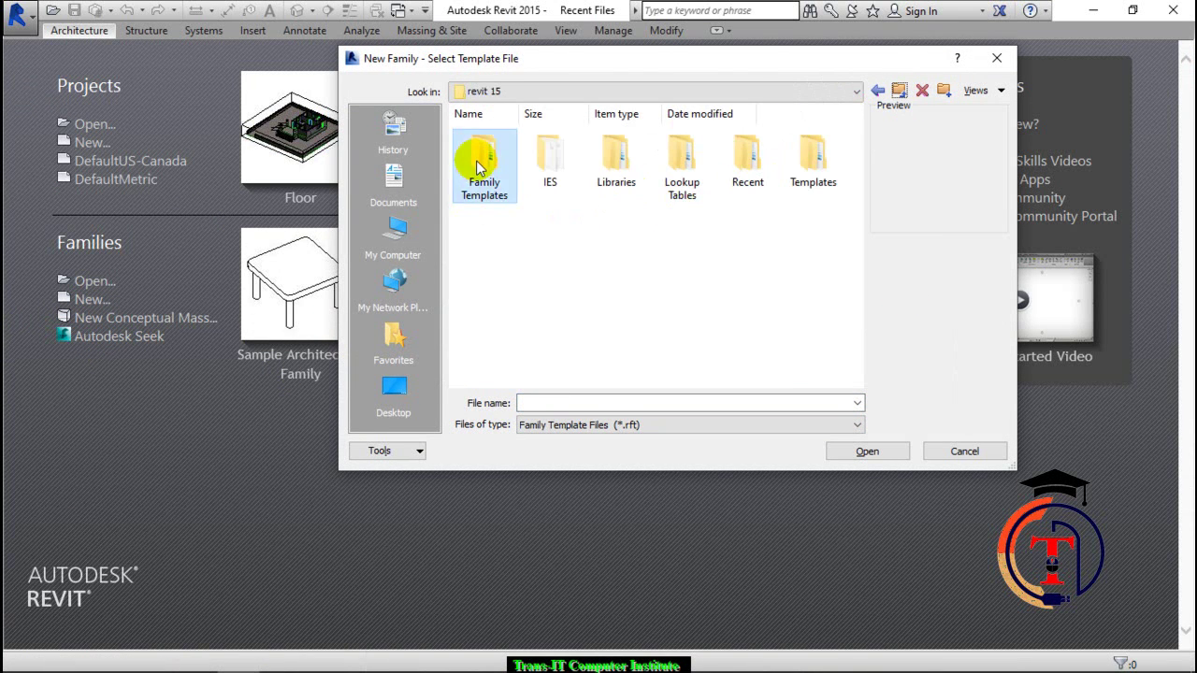
pyautogui.doubleClick(484, 163)
pyautogui.doubleClick(487, 159)
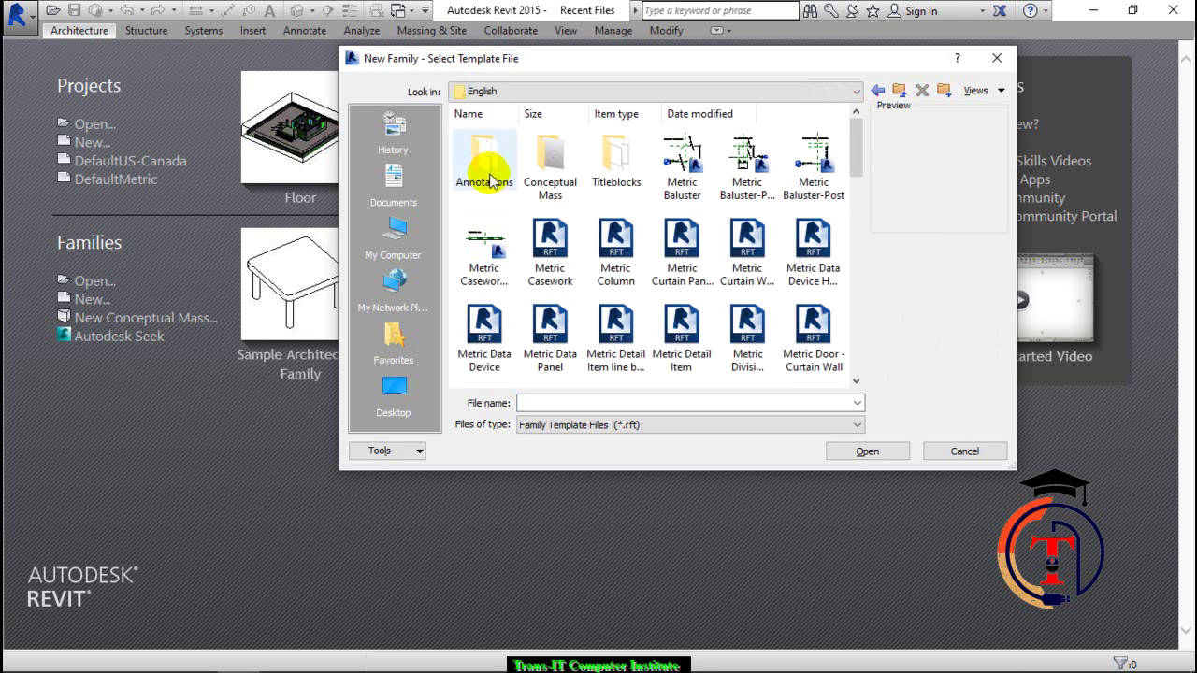
pyautogui.click(978, 90)
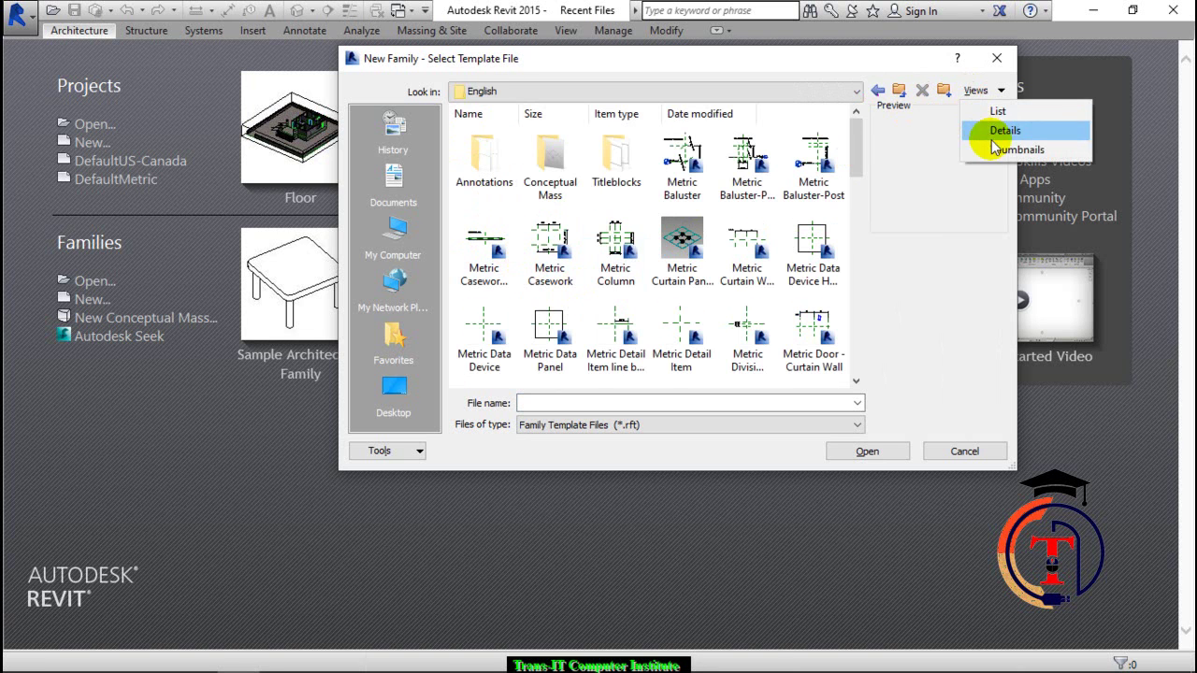
pyautogui.click(1019, 109)
pyautogui.click(709, 363)
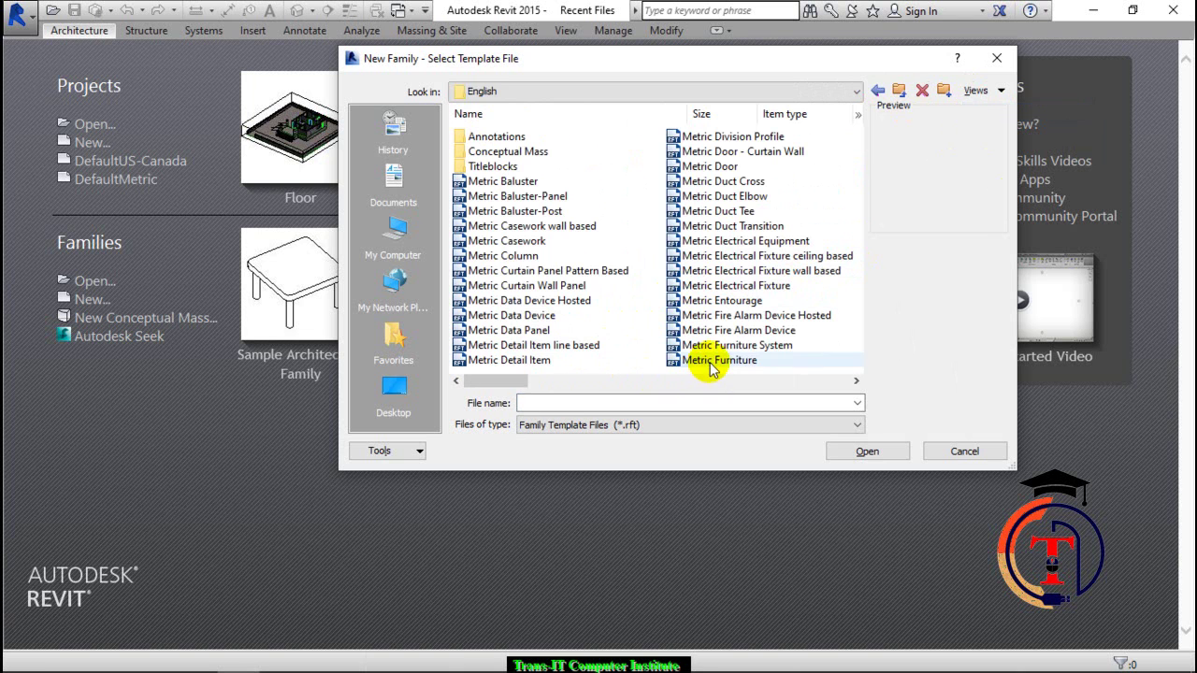
pyautogui.click(870, 452)
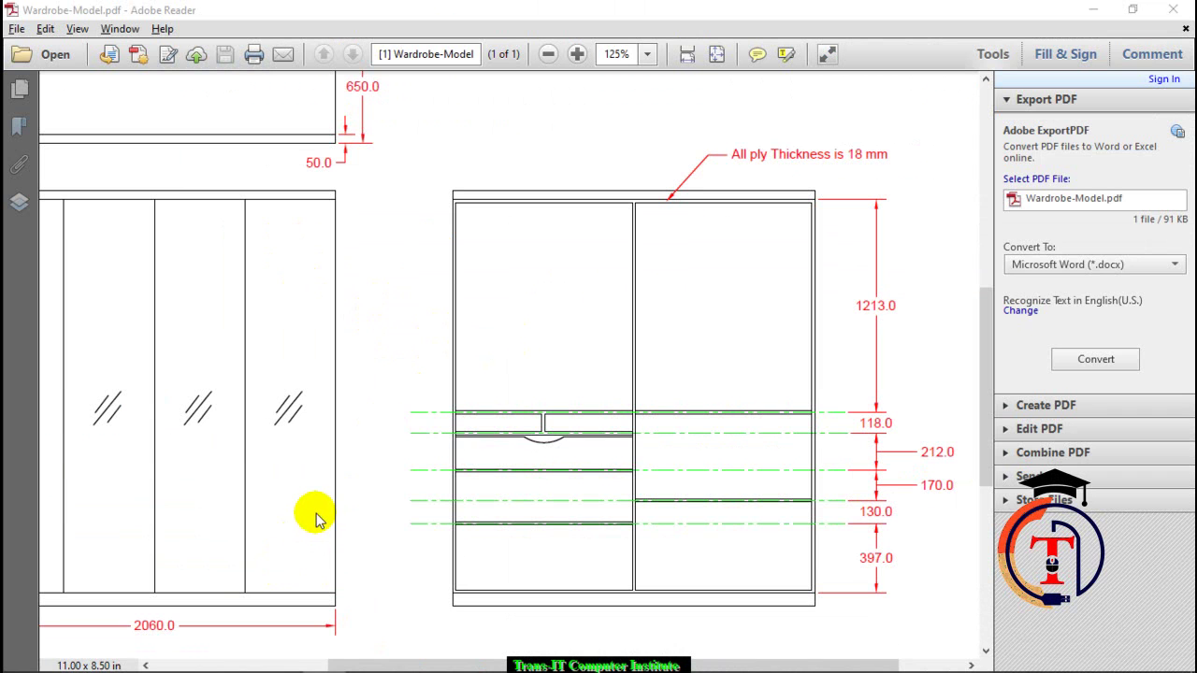
# Glance at the wardrobe PDF and recentre the reference planes in the Ref. Level plan.
pyautogui.hotkey('alt', 'Tab')
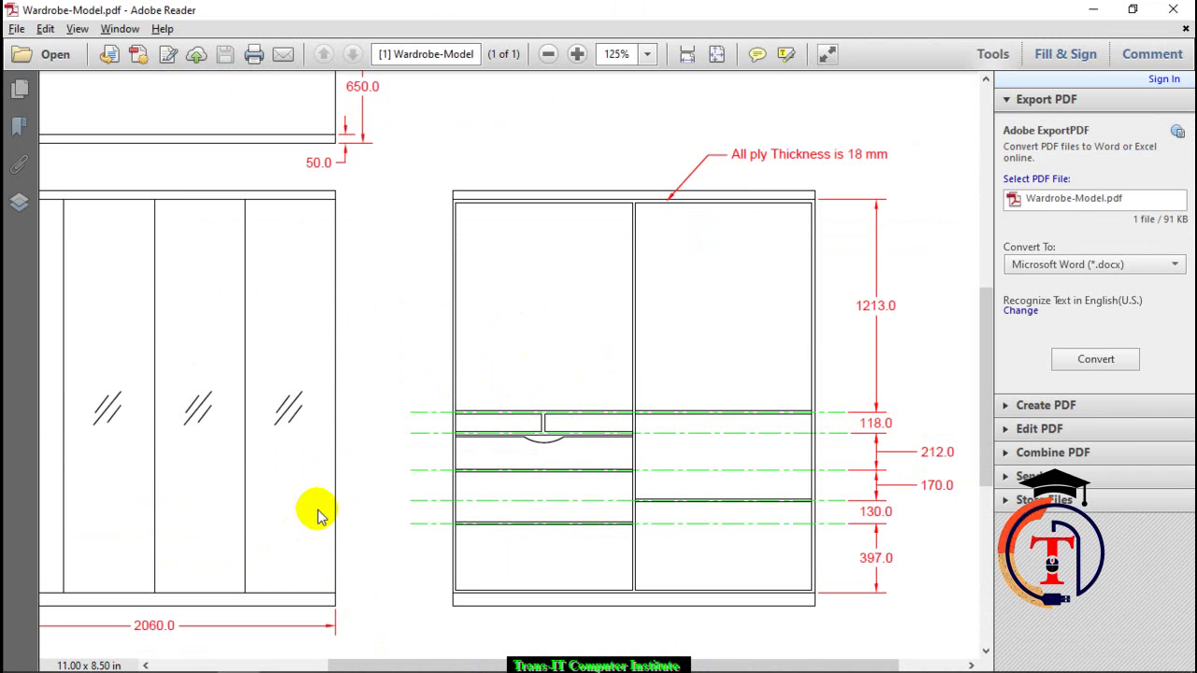
pyautogui.hotkey('alt', 'Tab')
pyautogui.hotkey('alt', 'Tab')
pyautogui.hotkey('alt', 'Tab')
pyautogui.hotkey('alt', 'Tab')
pyautogui.moveTo(410, 298)
pyautogui.mouseDown(button='middle')
pyautogui.moveTo(449, 284)
pyautogui.moveTo(533, 318)
pyautogui.mouseUp(button='middle')
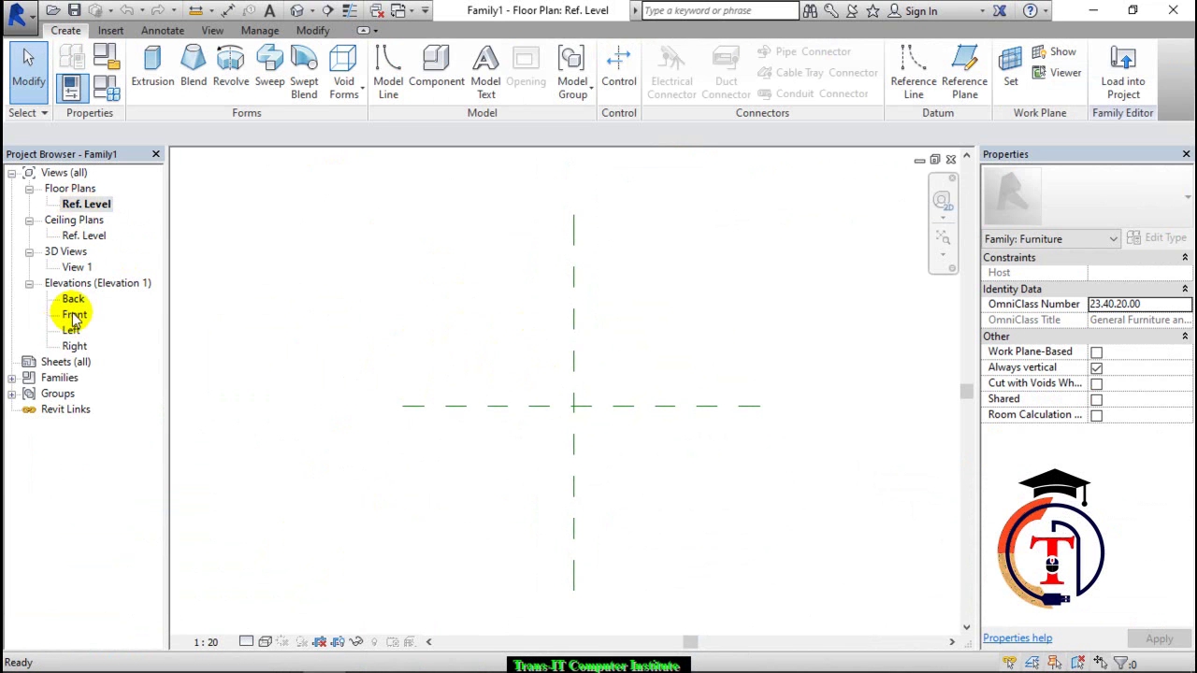
# Open the Front elevation, select the Ref. Level line, then return to the wardrobe PDF.
pyautogui.moveTo(436, 311); pyautogui.dragTo(439, 368, button='middle')
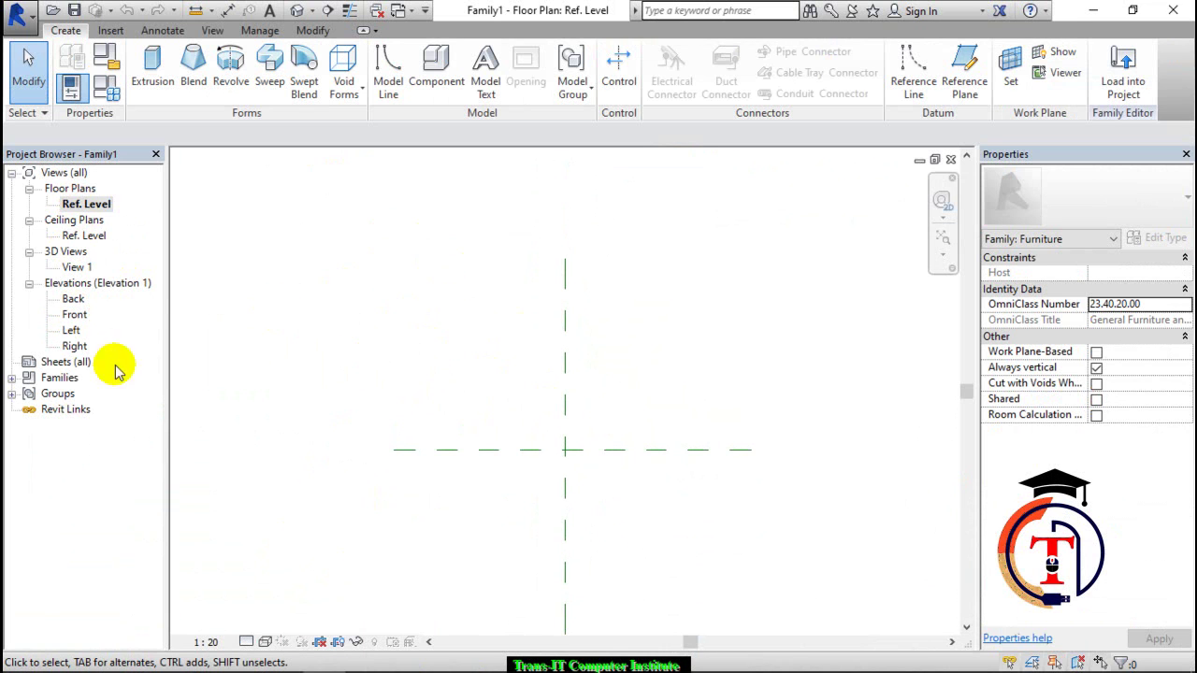
pyautogui.doubleClick(73, 315)
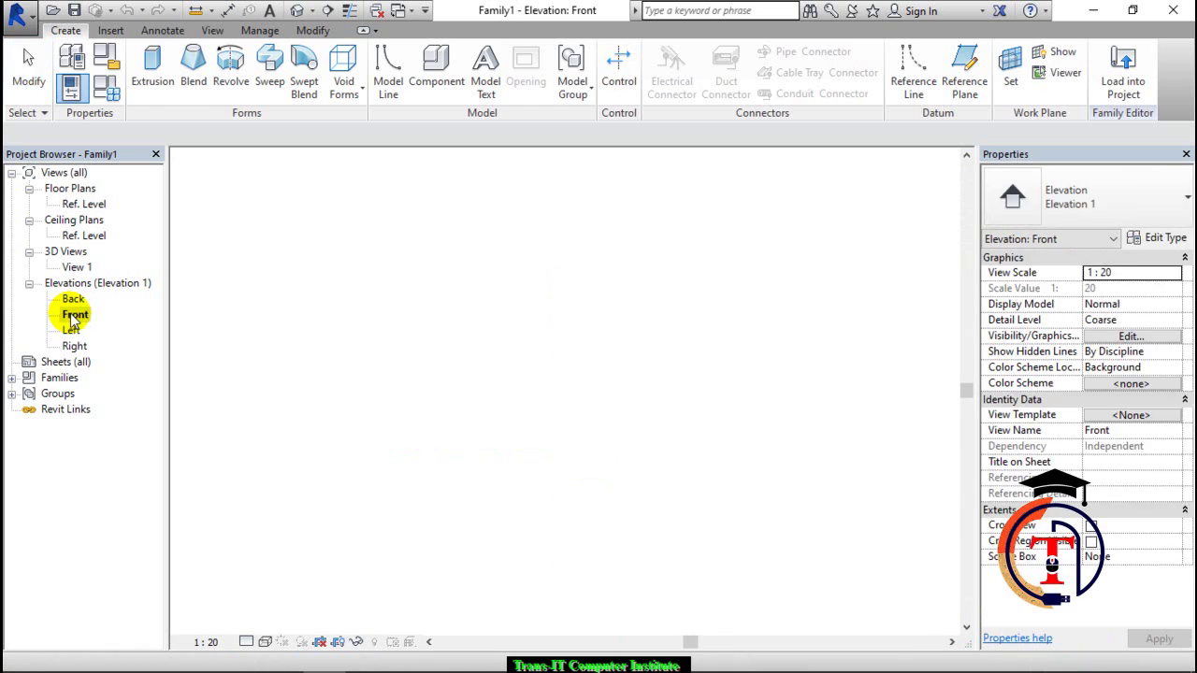
pyautogui.moveTo(493, 387); pyautogui.dragTo(570, 467, button='middle')
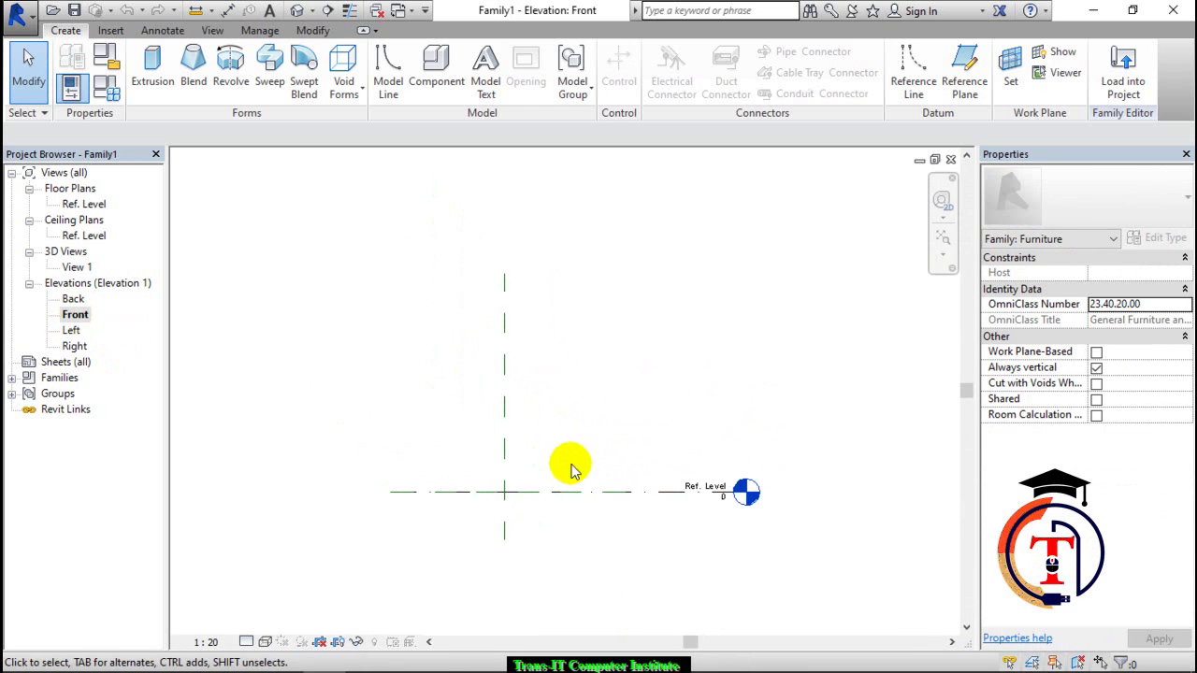
pyautogui.click(393, 506)
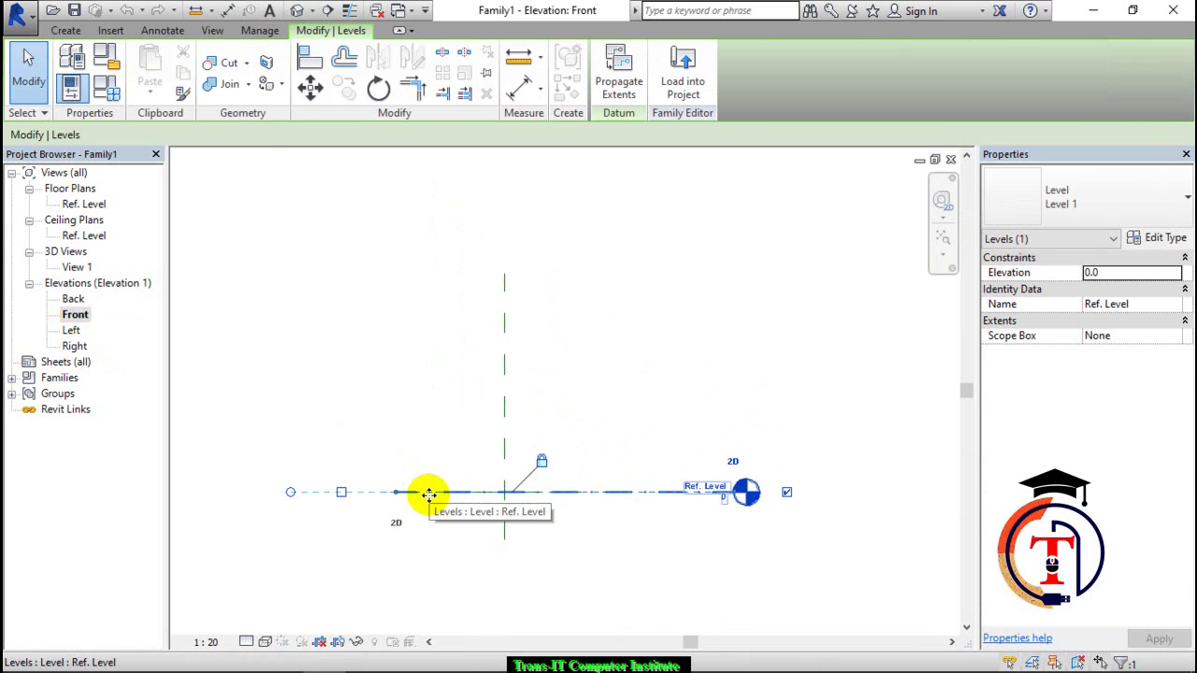
pyautogui.moveTo(550, 409); pyautogui.dragTo(555, 430, button='middle')
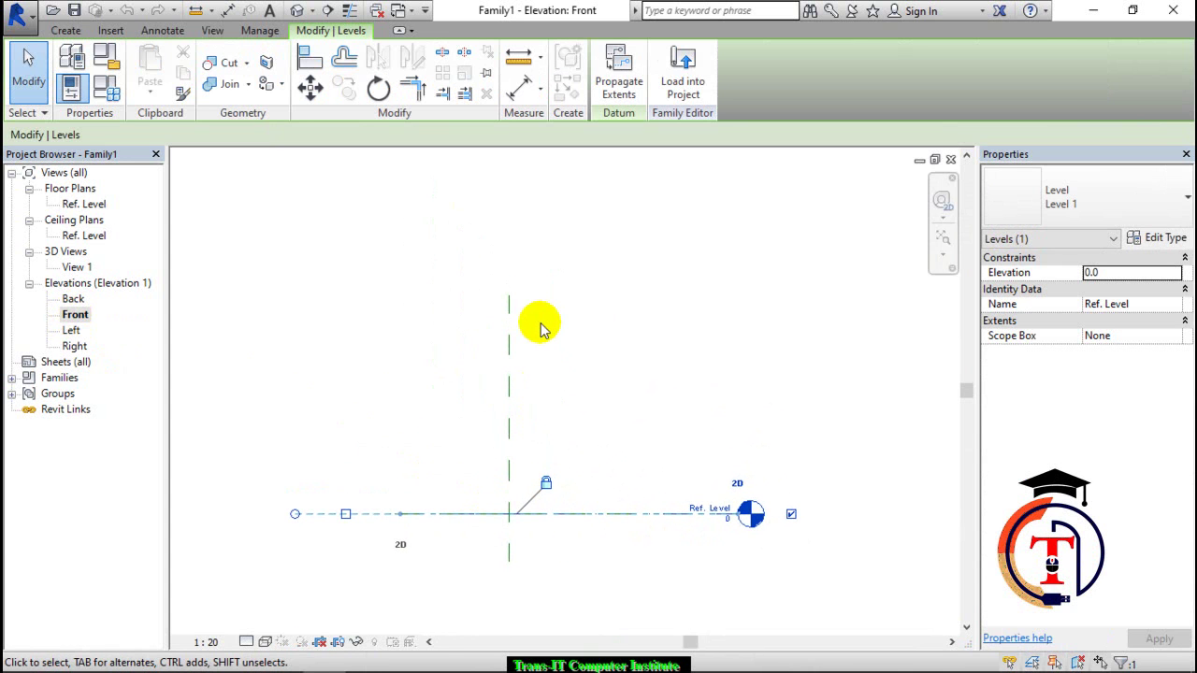
pyautogui.hotkey('alt', 'Tab')
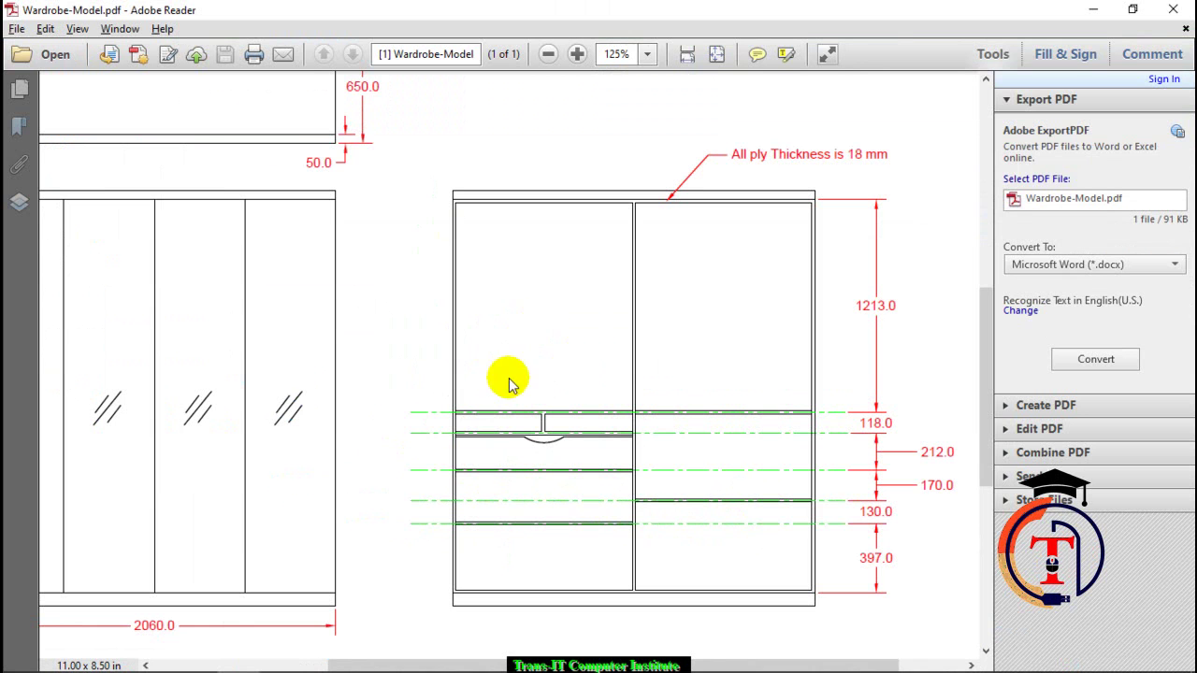
# Read the left elevation's 2365.0 height and 2060.0 width in the PDF, then return to Revit.
pyautogui.moveTo(449, 665); pyautogui.dragTo(271, 665)
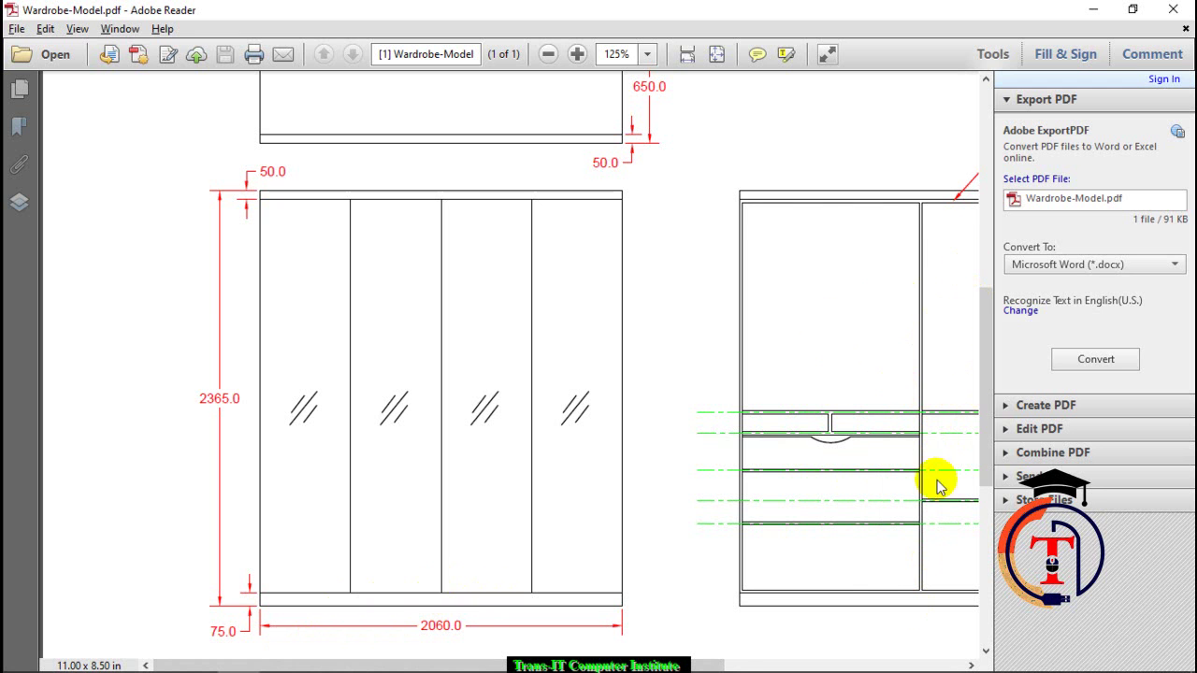
pyautogui.moveTo(702, 665); pyautogui.dragTo(796, 665)
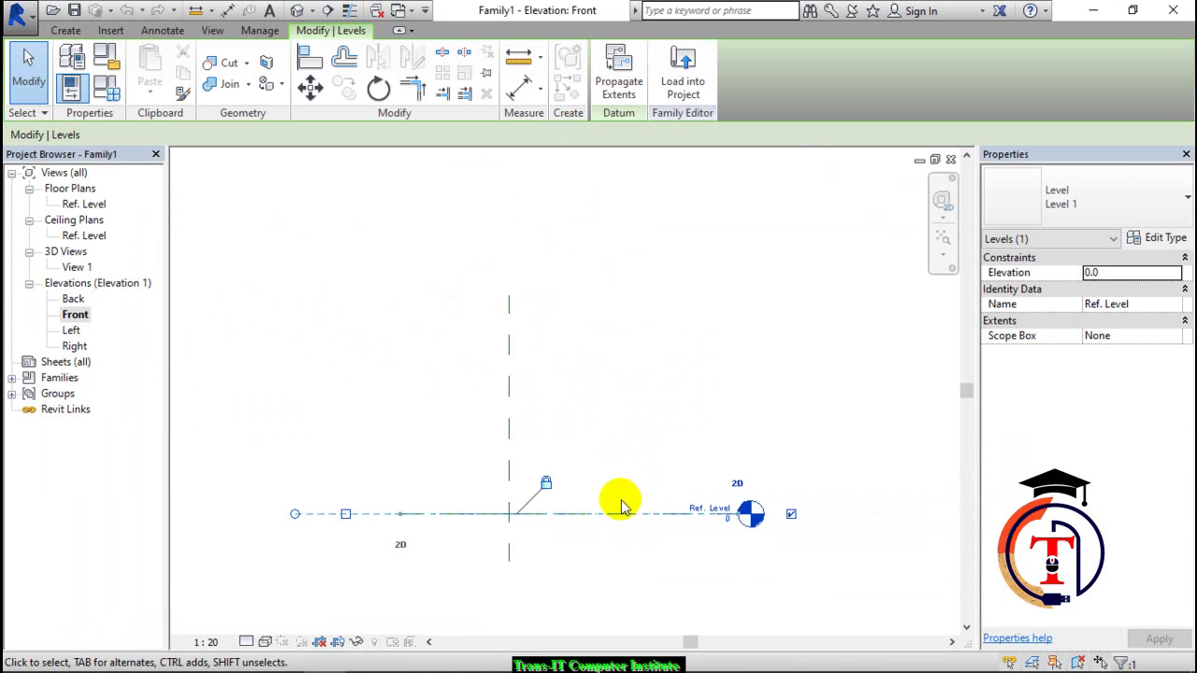
pyautogui.hotkey('alt', 'Tab')
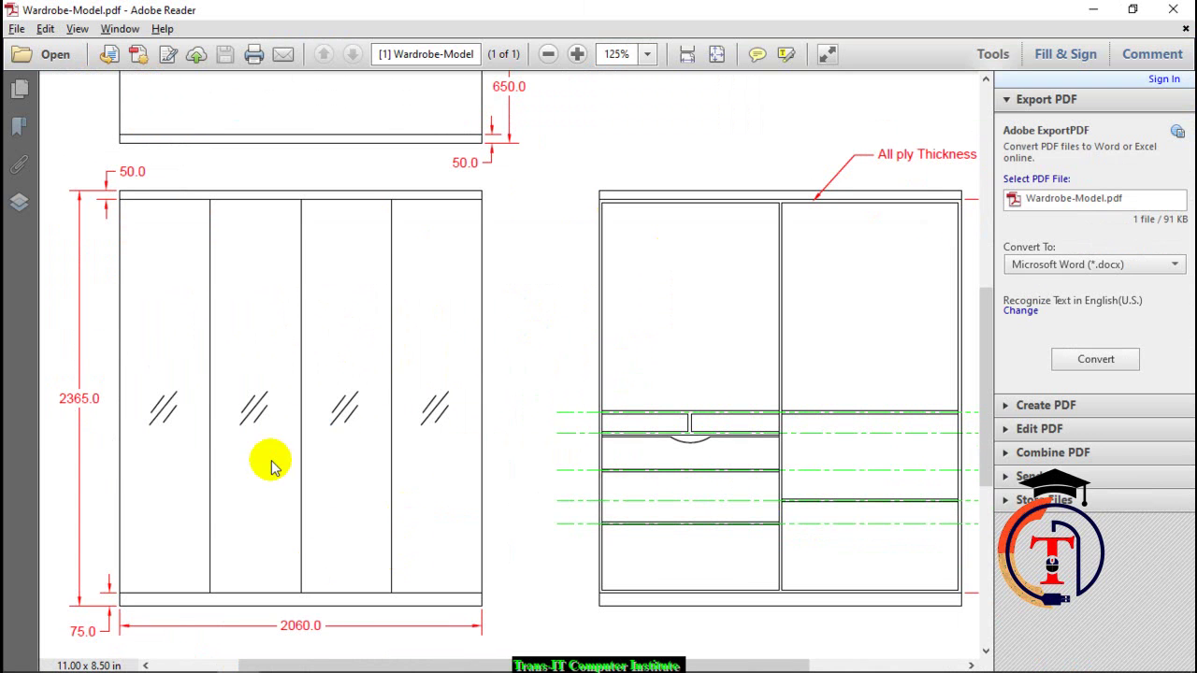
pyautogui.hotkey('alt', 'Tab')
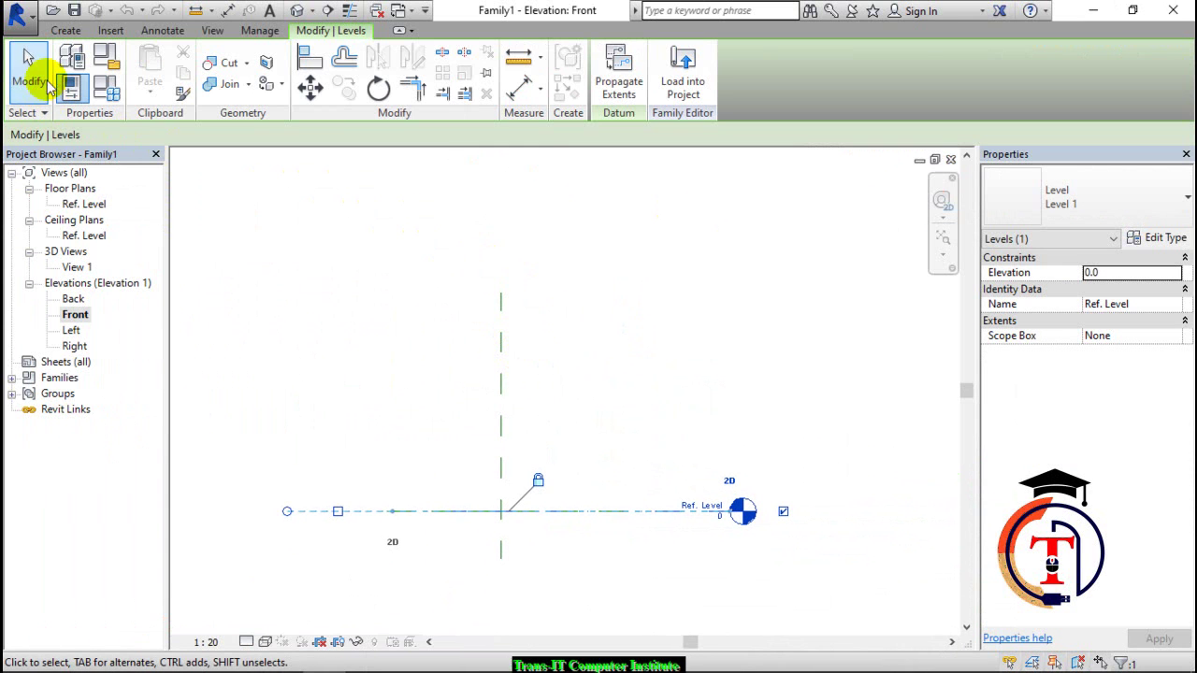
# Draw vertical reference planes 800 left and 600 right of centre, plus a top horizontal plane.
pyautogui.click(65, 30)
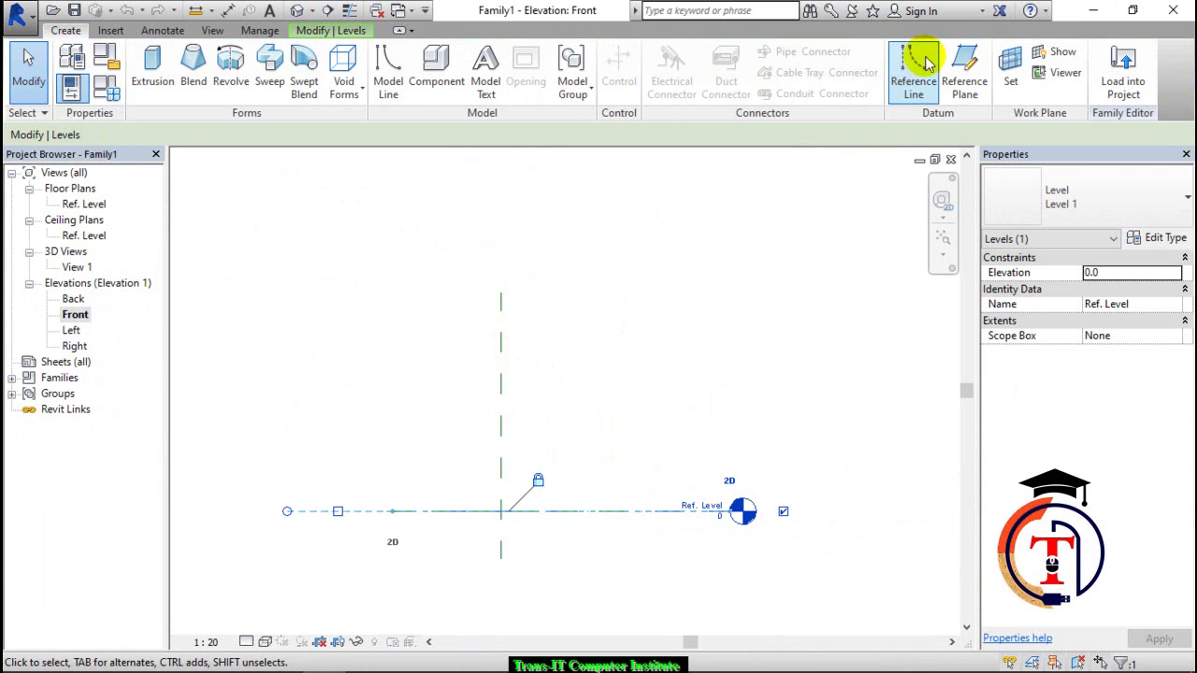
pyautogui.click(964, 64)
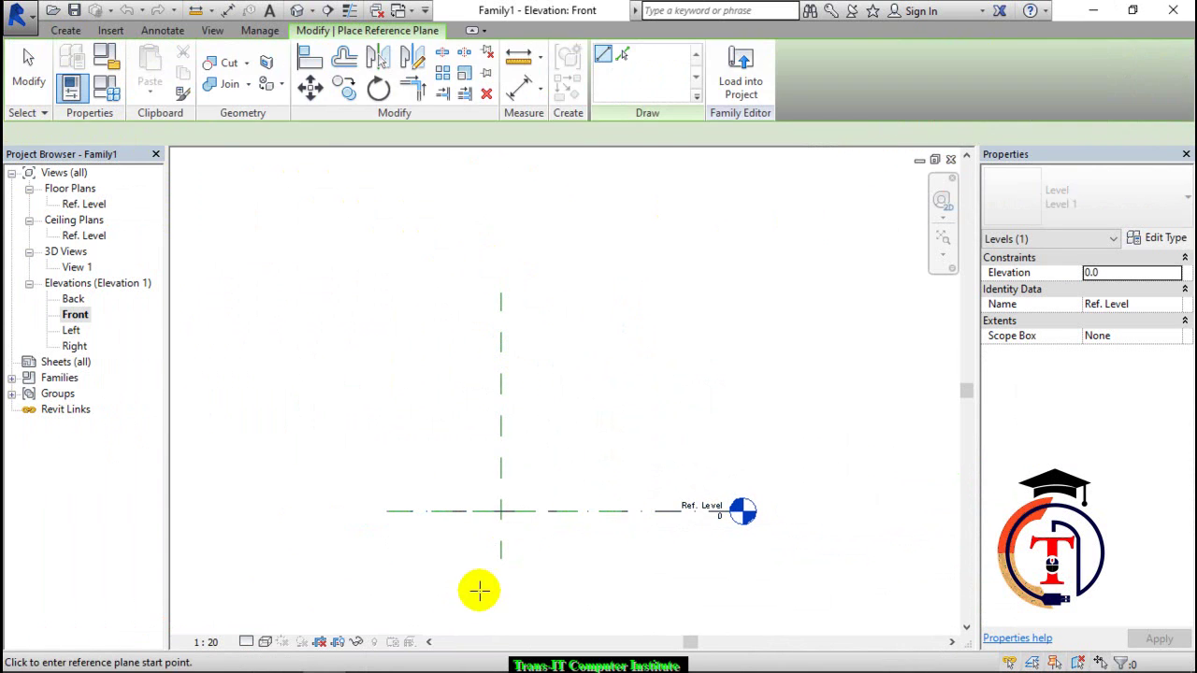
pyautogui.click(414, 560)
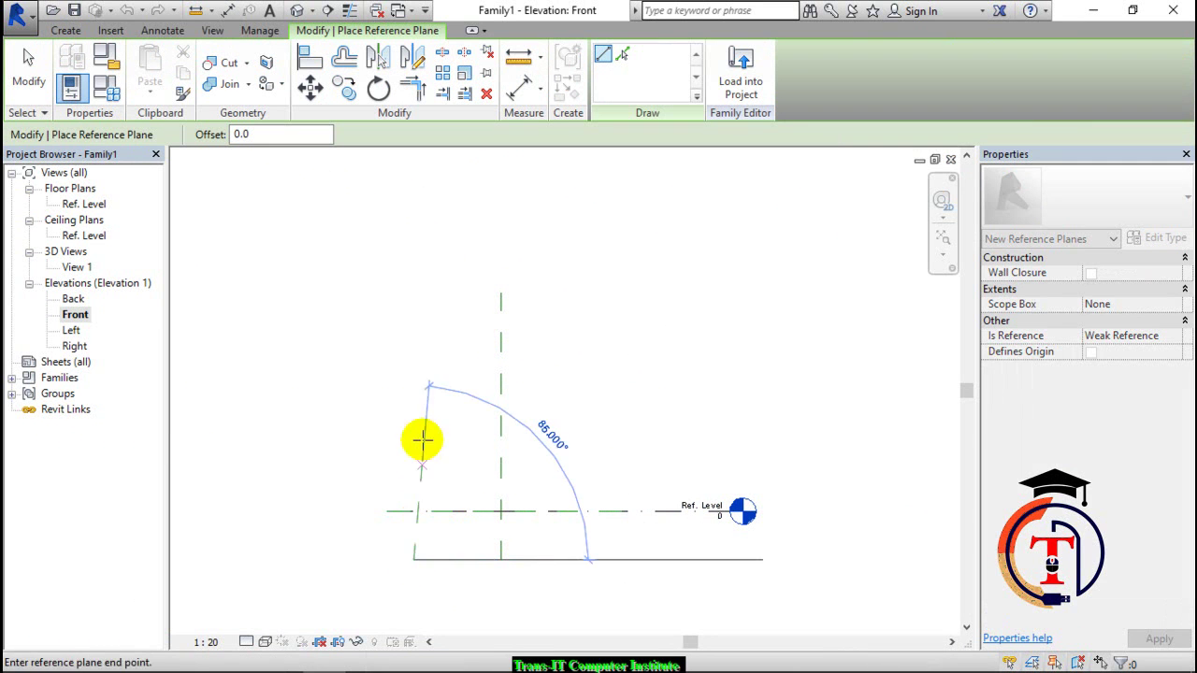
pyautogui.click(411, 295)
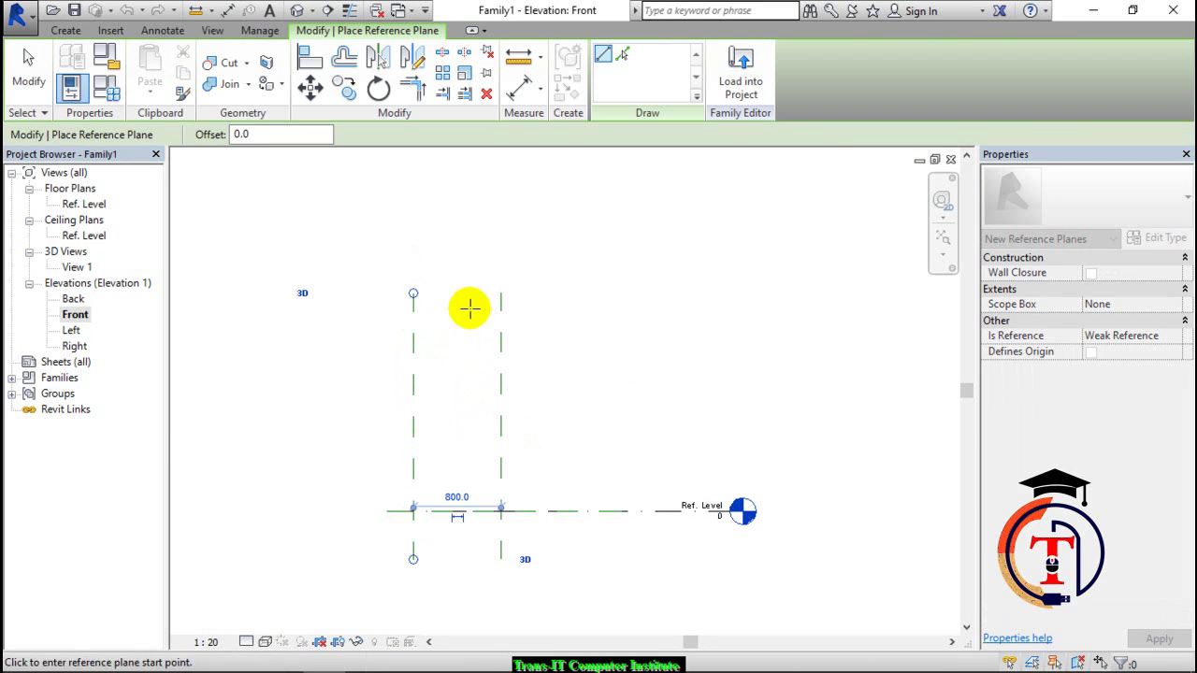
pyautogui.click(568, 293)
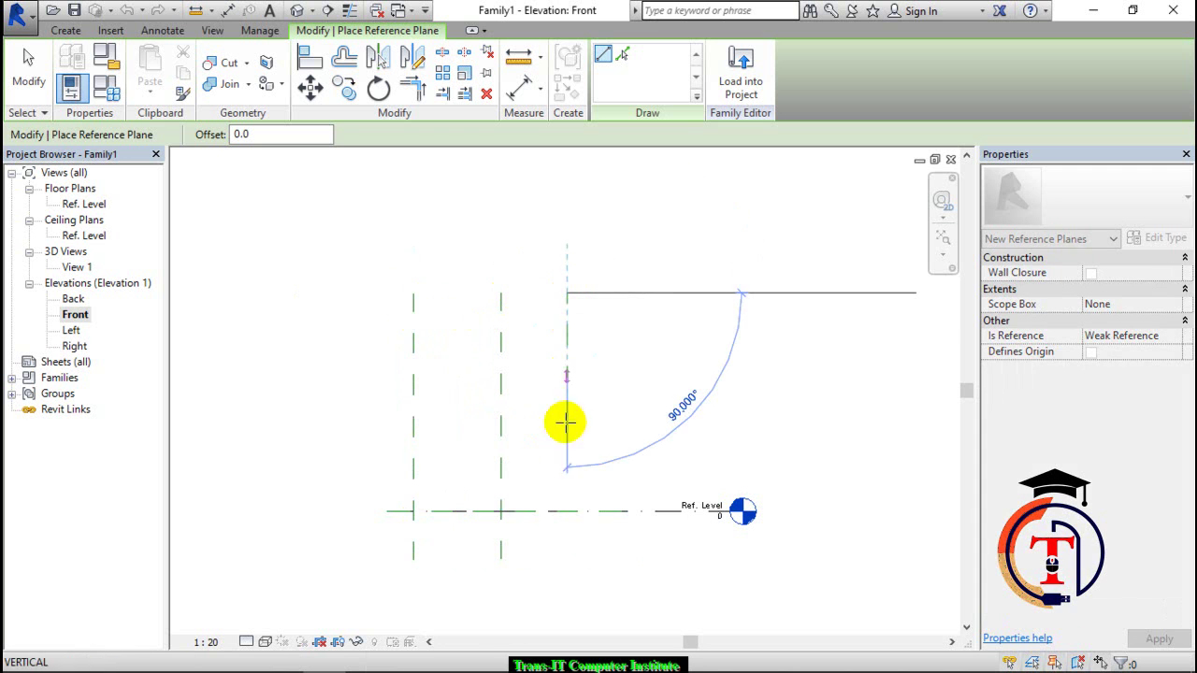
pyautogui.click(565, 560)
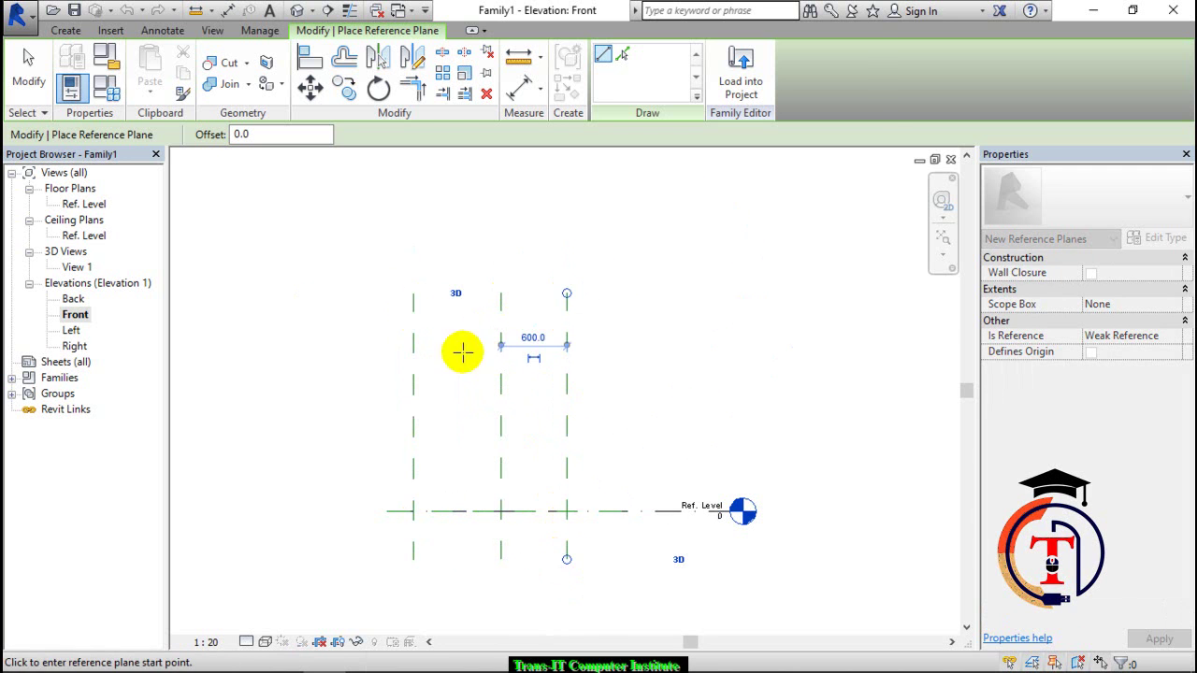
pyautogui.click(374, 303)
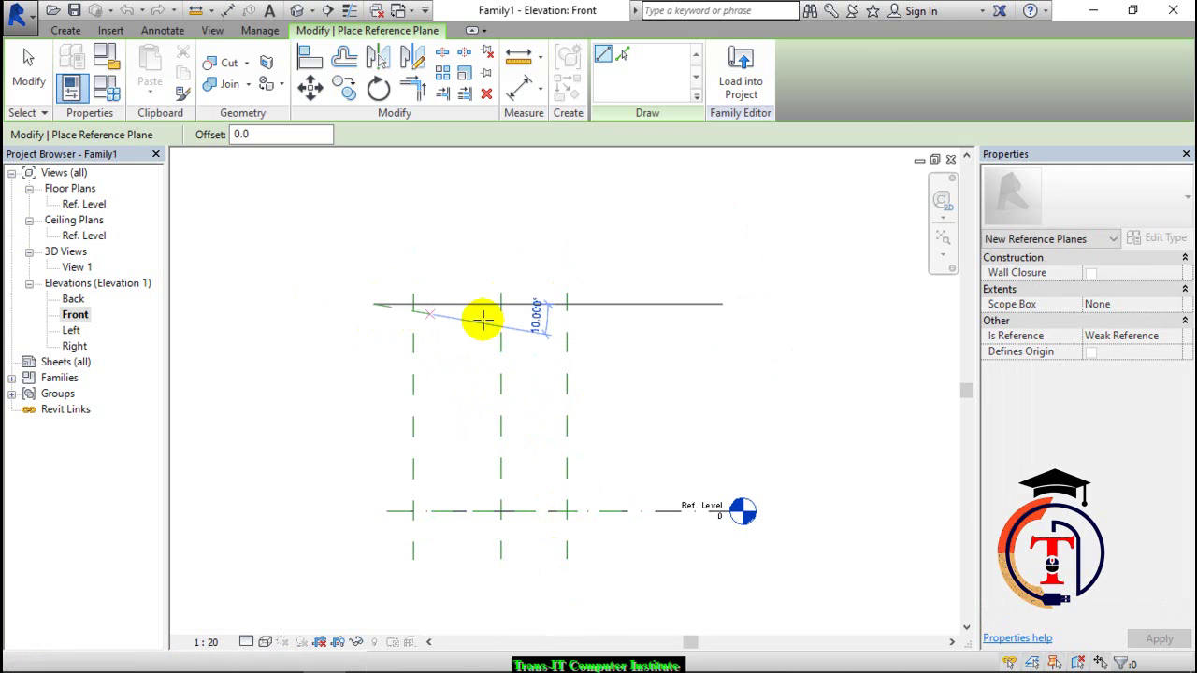
pyautogui.click(613, 304)
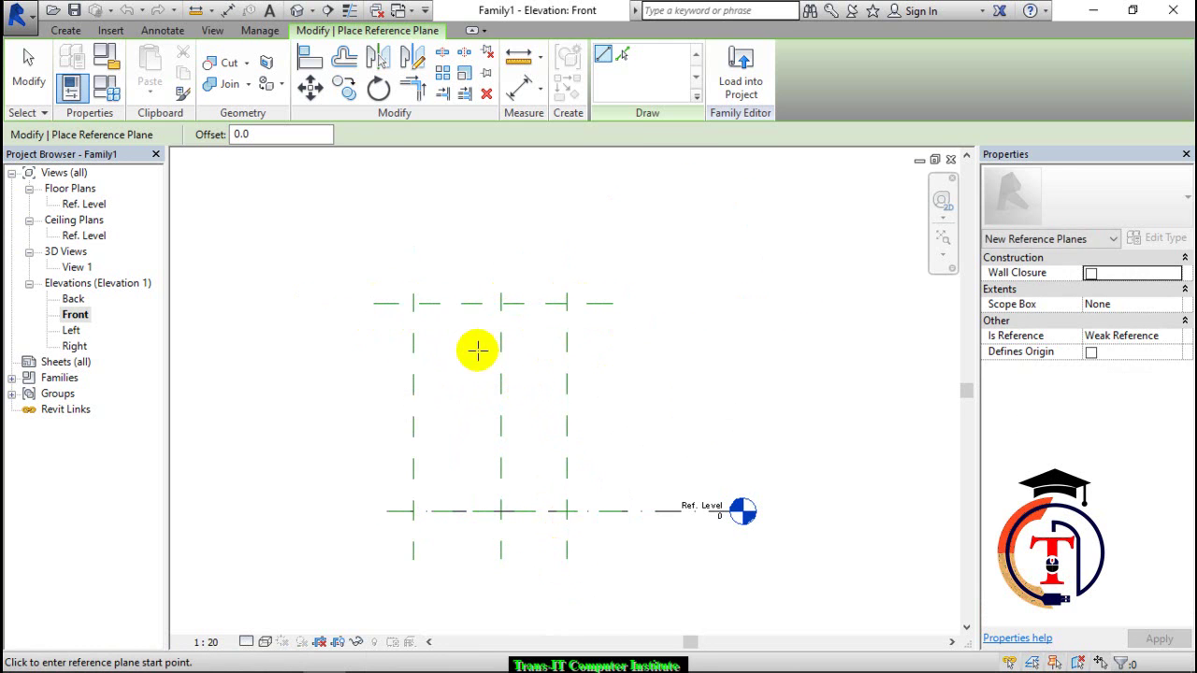
pyautogui.press('Escape')
# Zoom in and recentre the reference planes, briefly starting and cancelling the DI dimension command.
pyautogui.scroll(1, 428, 336)
pyautogui.scroll(1, 440, 322)
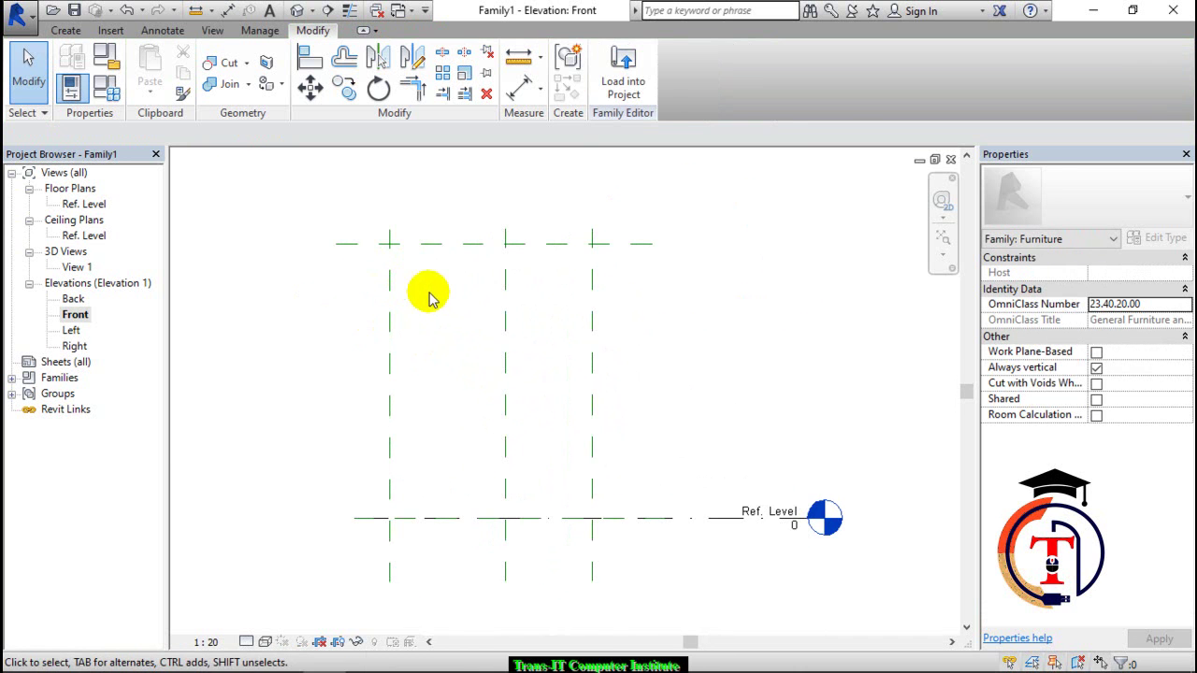
pyautogui.moveTo(471, 318); pyautogui.dragTo(484, 366, button='middle')
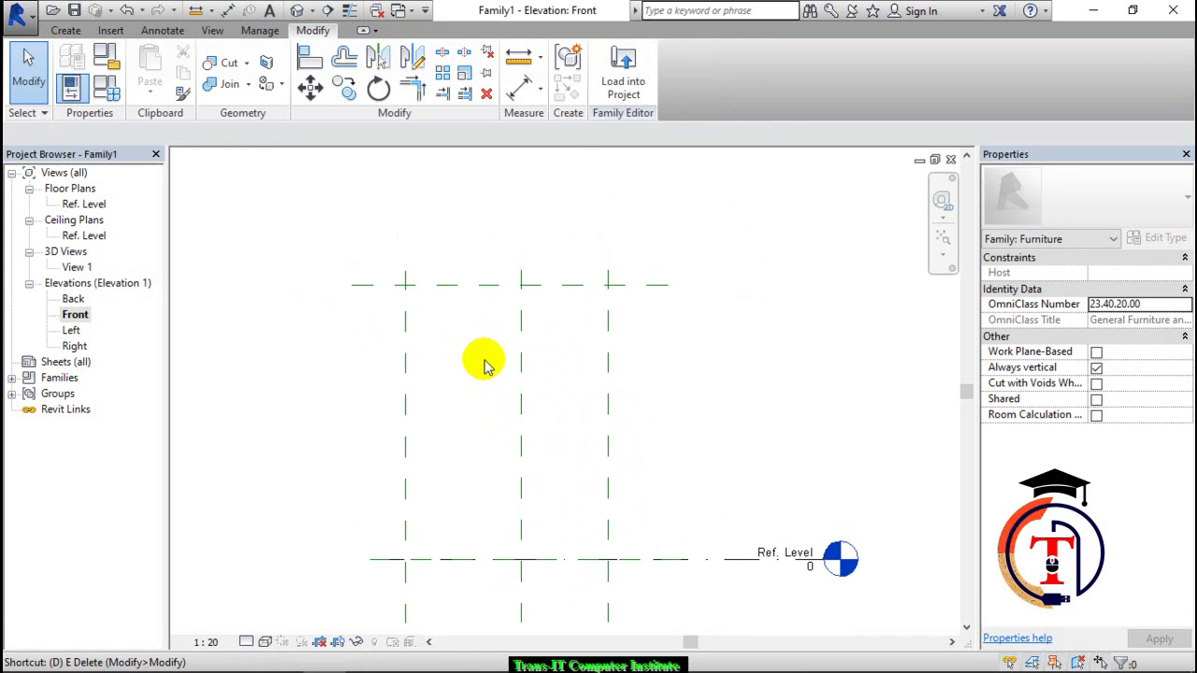
pyautogui.press('d')
pyautogui.press('i')
pyautogui.press('Escape')
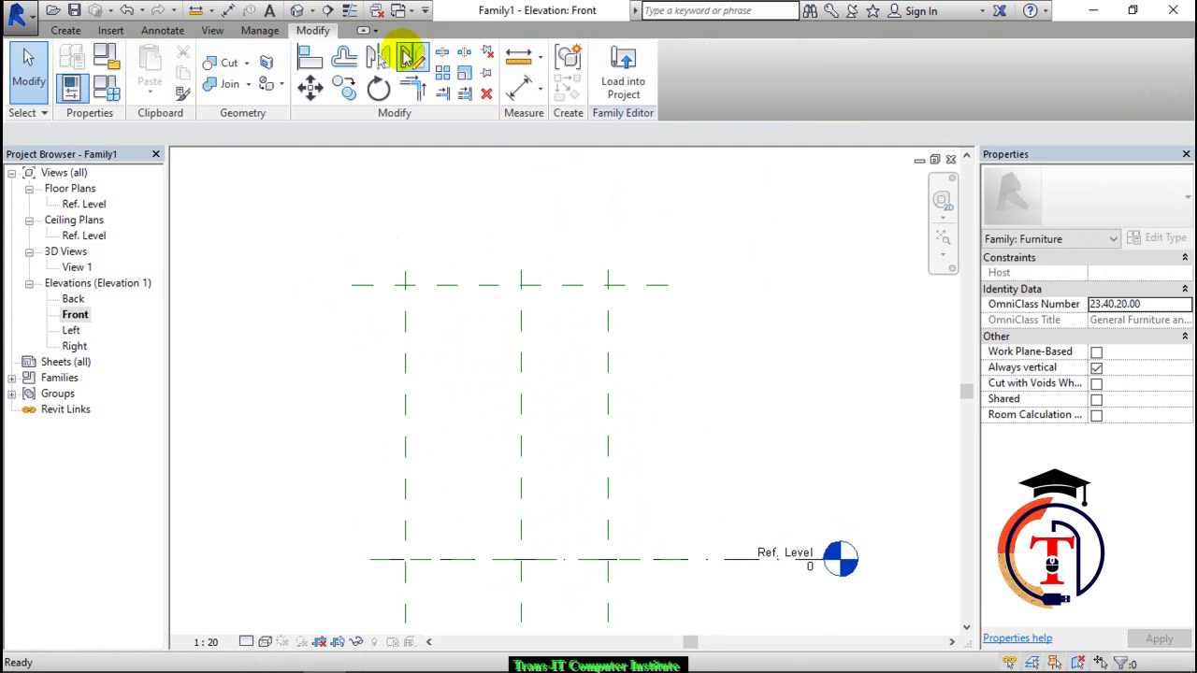
# Dimension across the three vertical planes and set the two door bays equal (EQ).
pyautogui.click(522, 91)
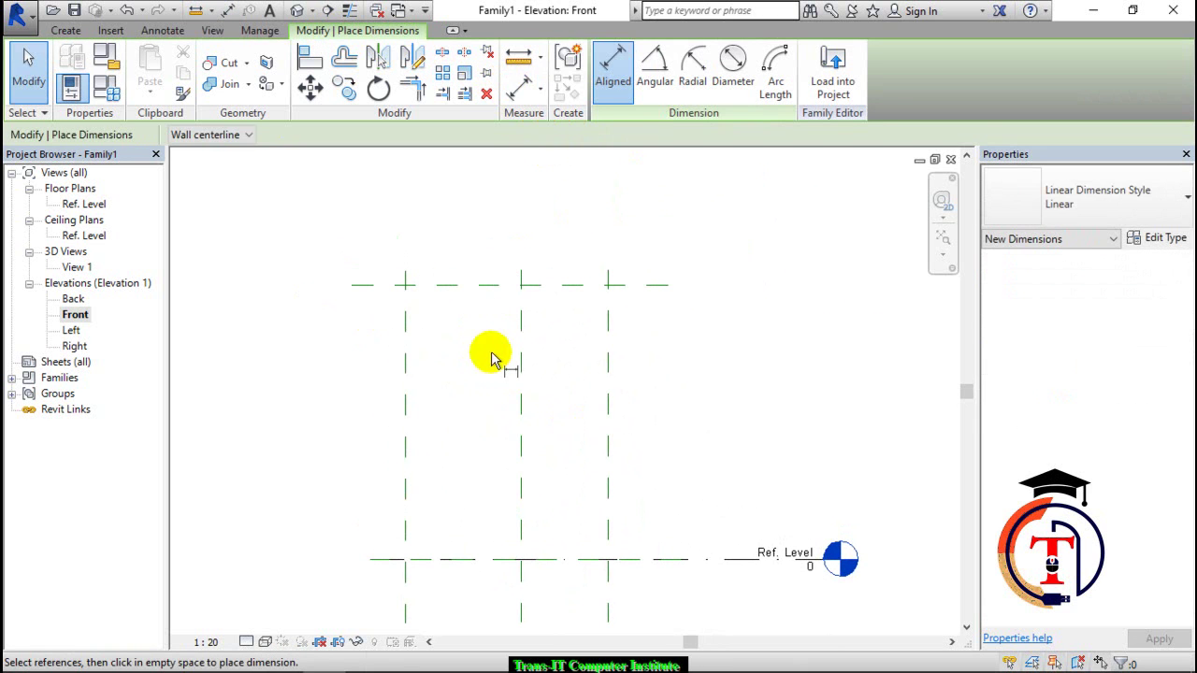
pyautogui.click(405, 279)
pyautogui.click(521, 268)
pyautogui.click(606, 278)
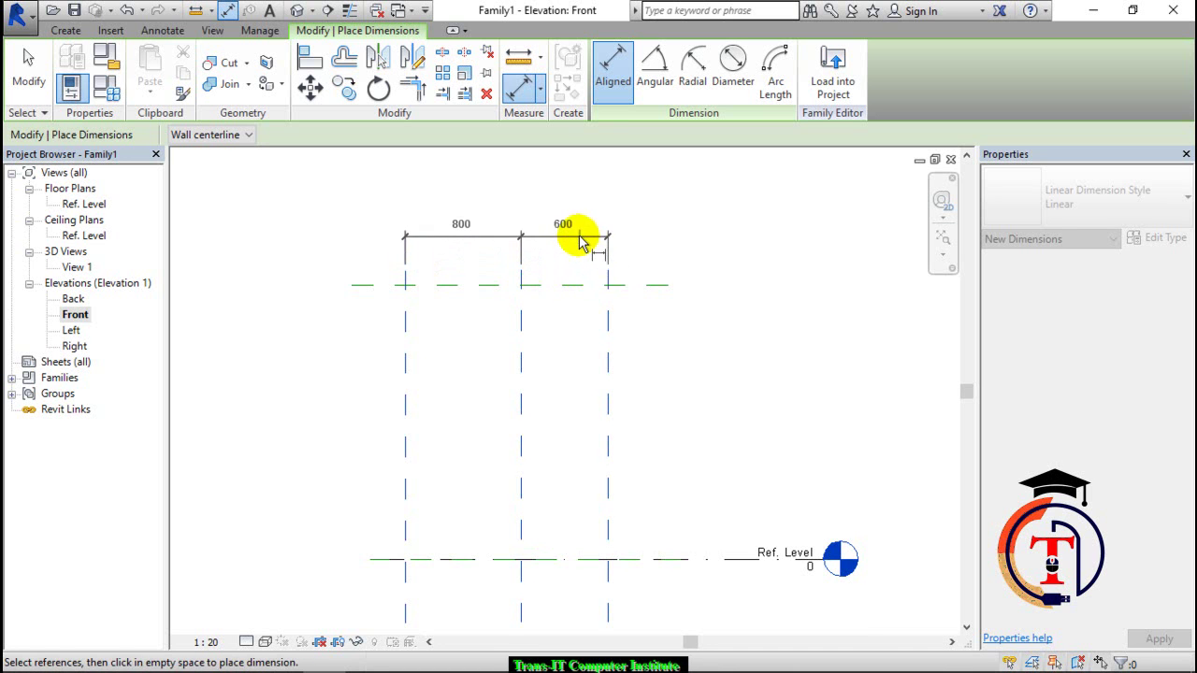
pyautogui.click(579, 241)
pyautogui.click(517, 199)
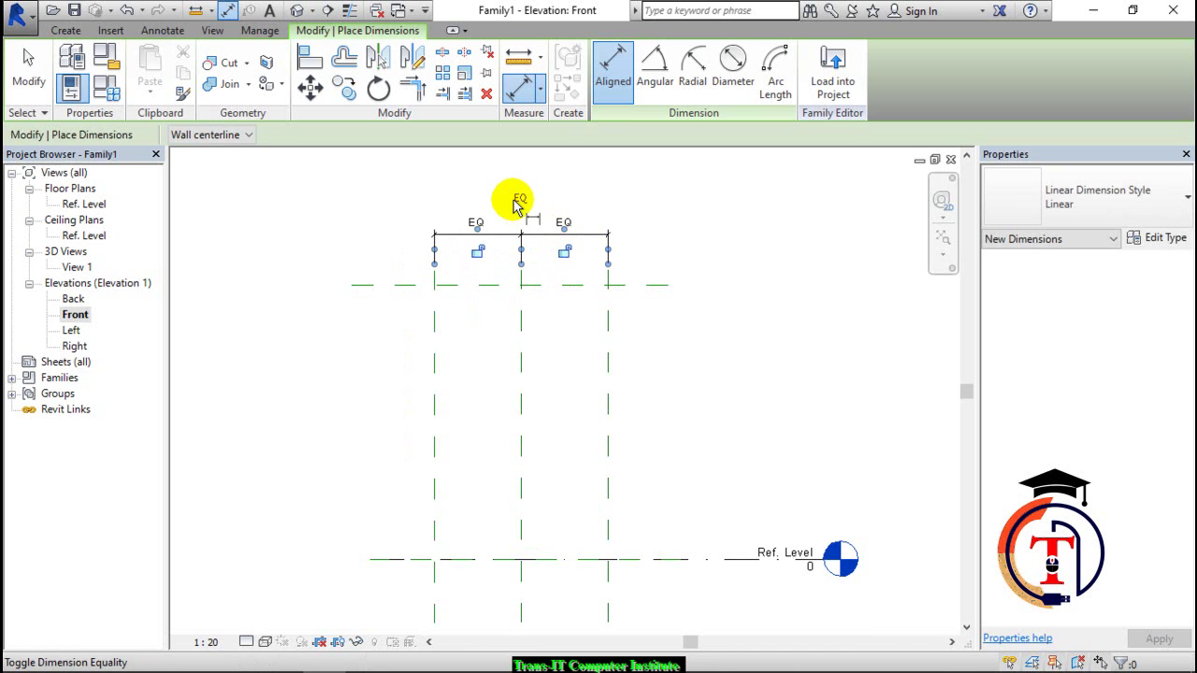
# Add the overall 1895 height dimension and the 1200 width dimension.
pyautogui.click(372, 561)
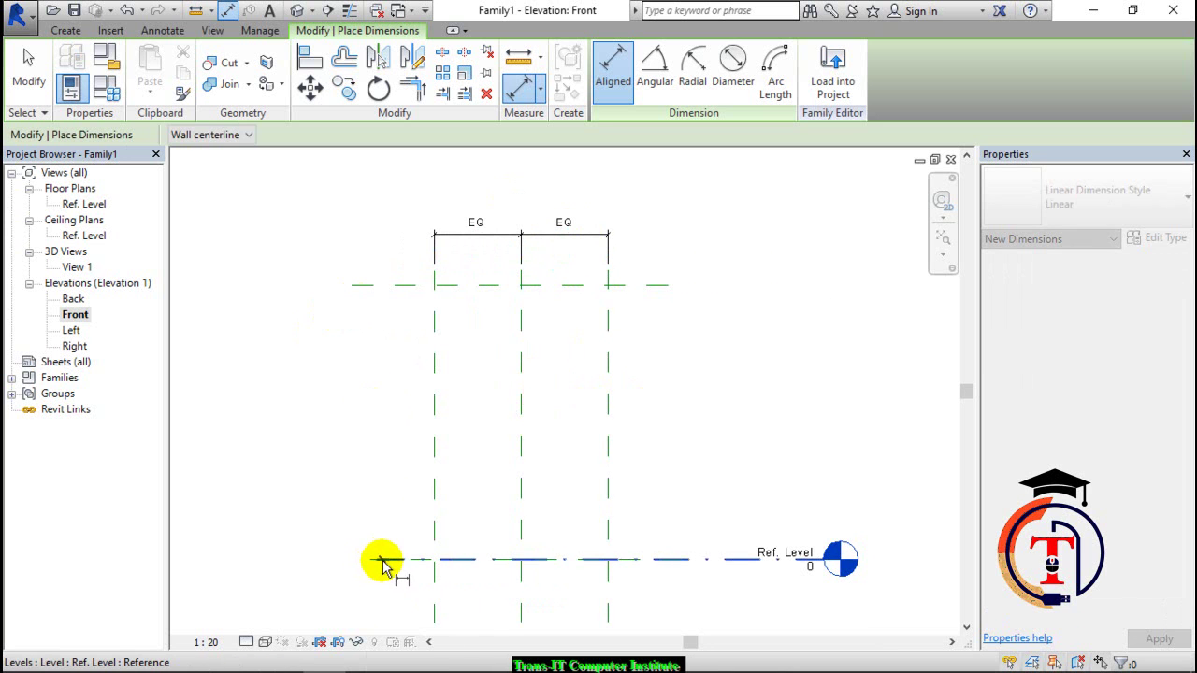
pyautogui.click(367, 285)
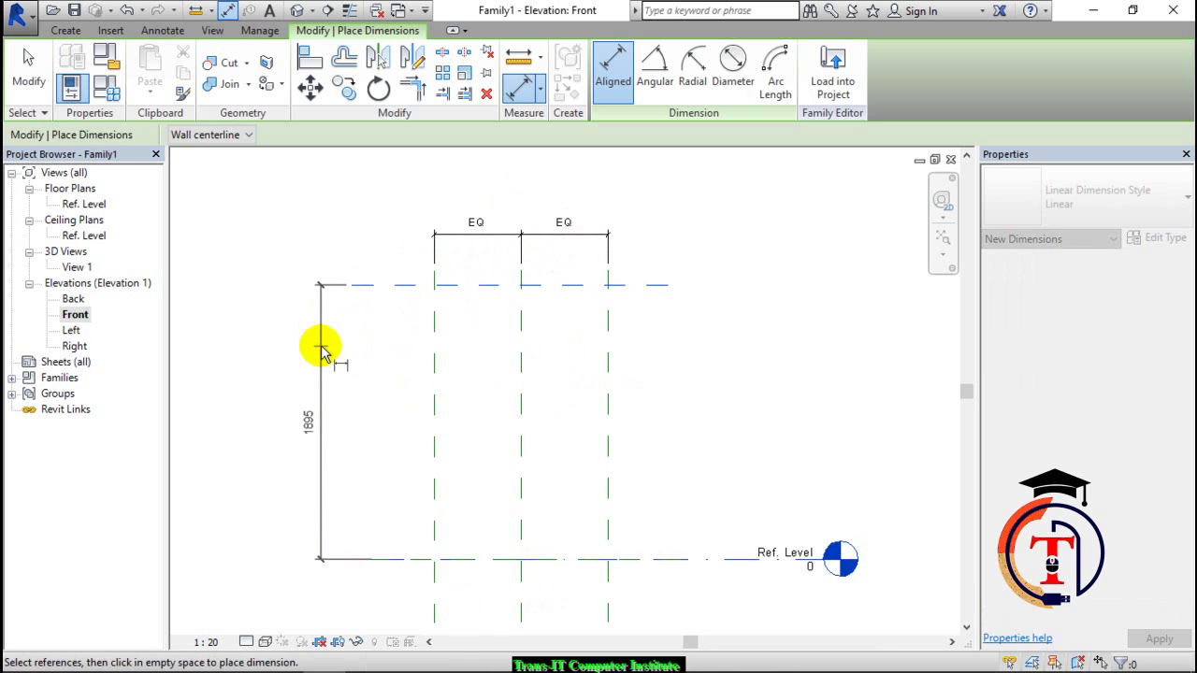
pyautogui.click(321, 343)
pyautogui.moveTo(483, 538); pyautogui.dragTo(498, 418, button='middle')
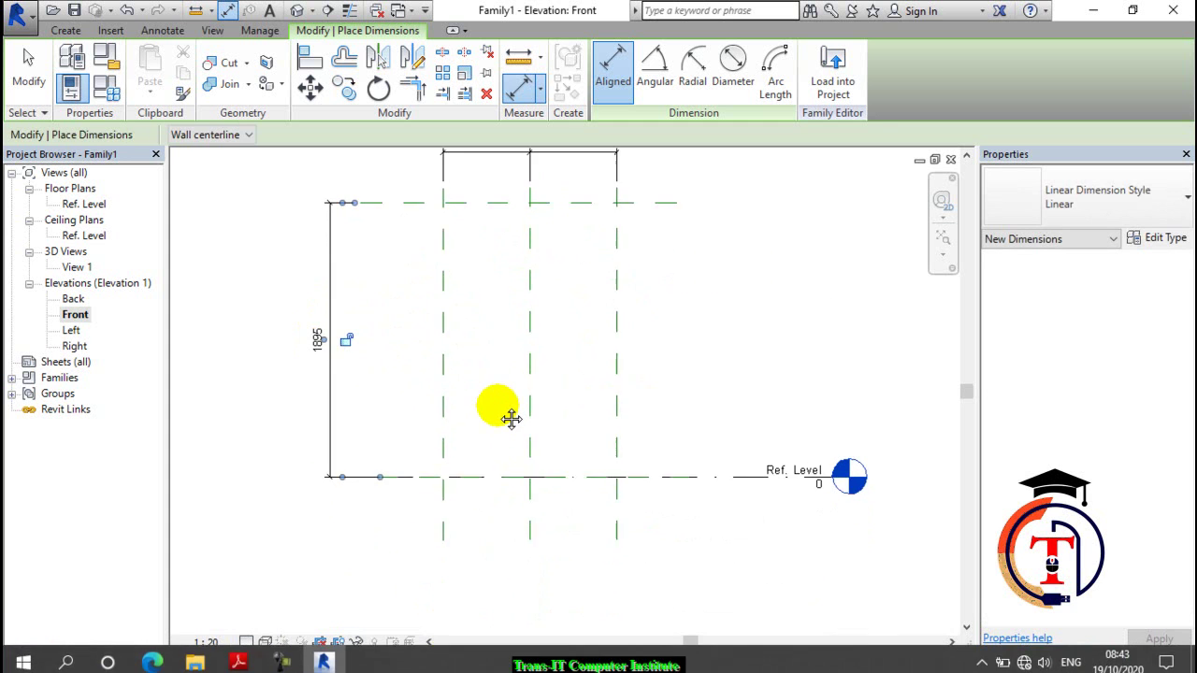
pyautogui.click(452, 496)
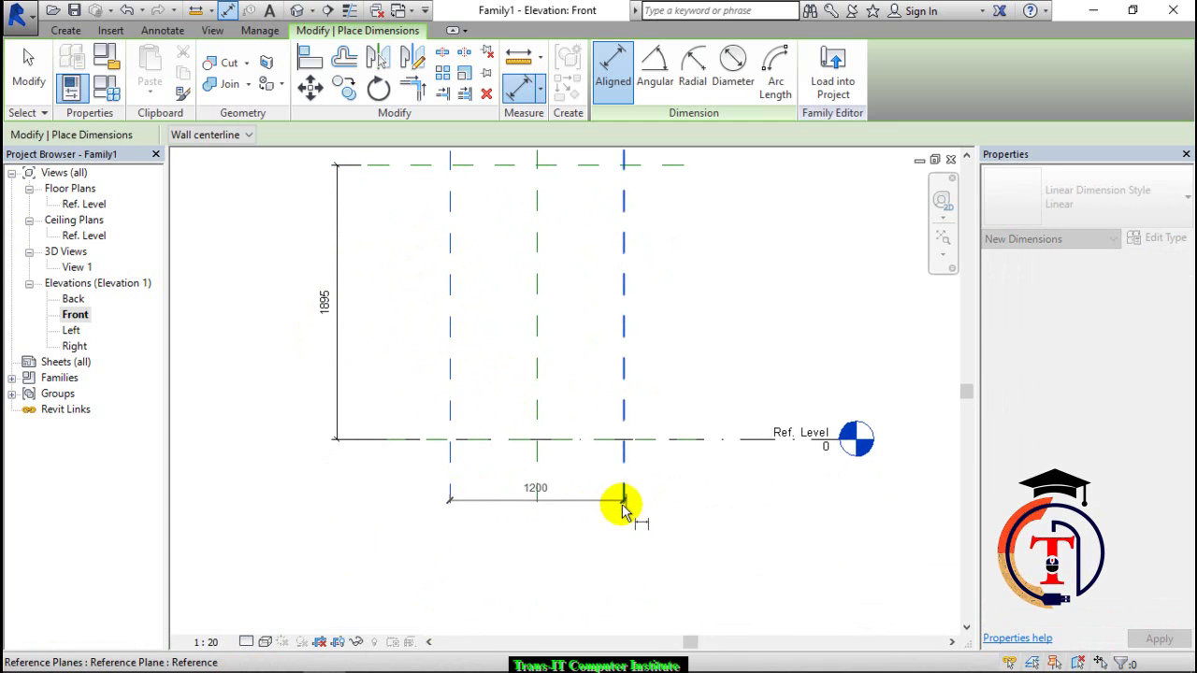
pyautogui.click(624, 510)
pyautogui.click(583, 551)
pyautogui.press('Escape')
# Label the 1895 height dimension with a new Height parameter.
pyautogui.click(338, 408)
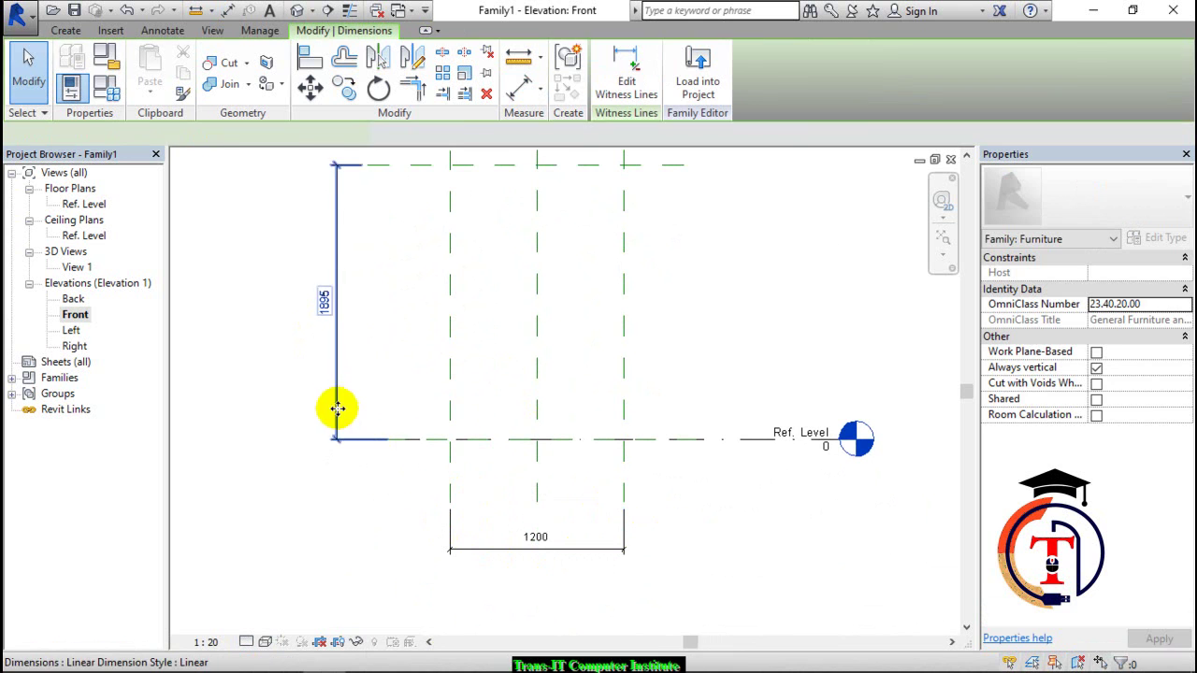
pyautogui.click(416, 136)
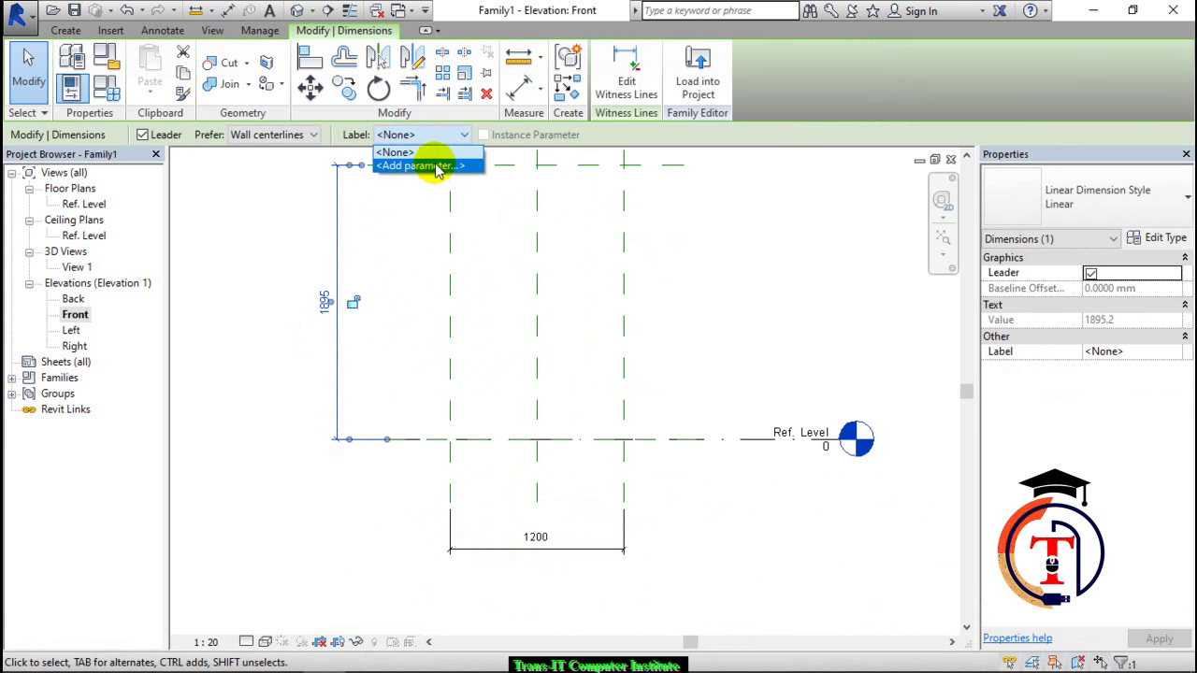
pyautogui.click(436, 166)
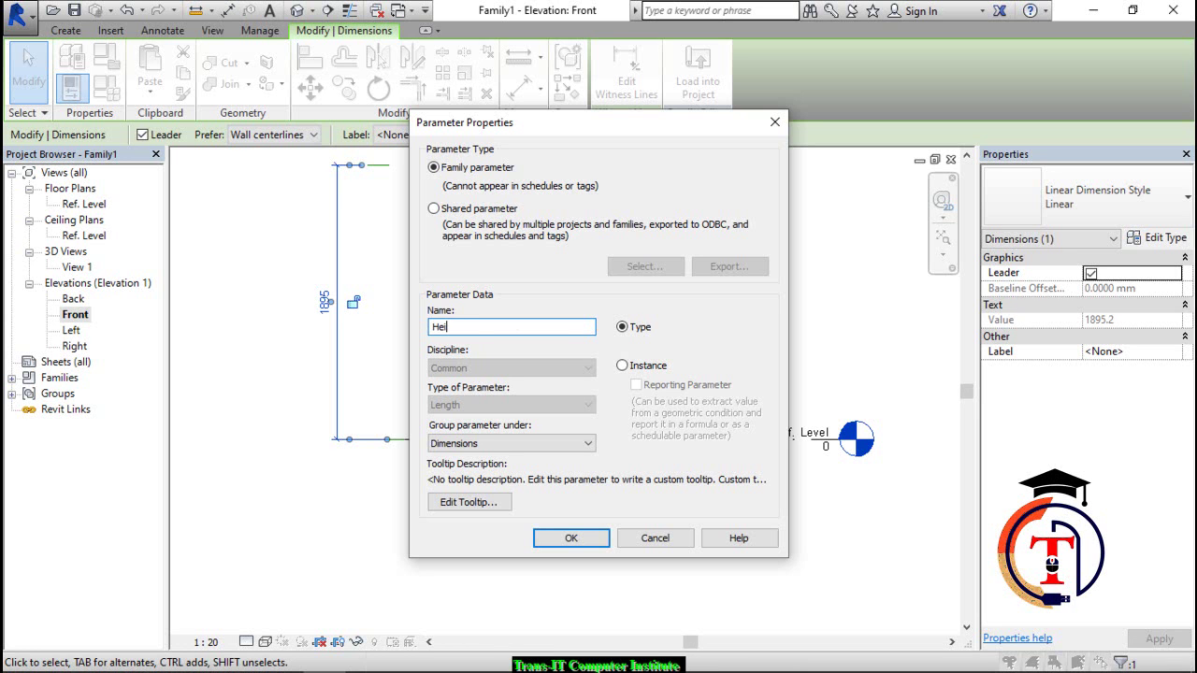
pyautogui.write('Height')
pyautogui.click(571, 539)
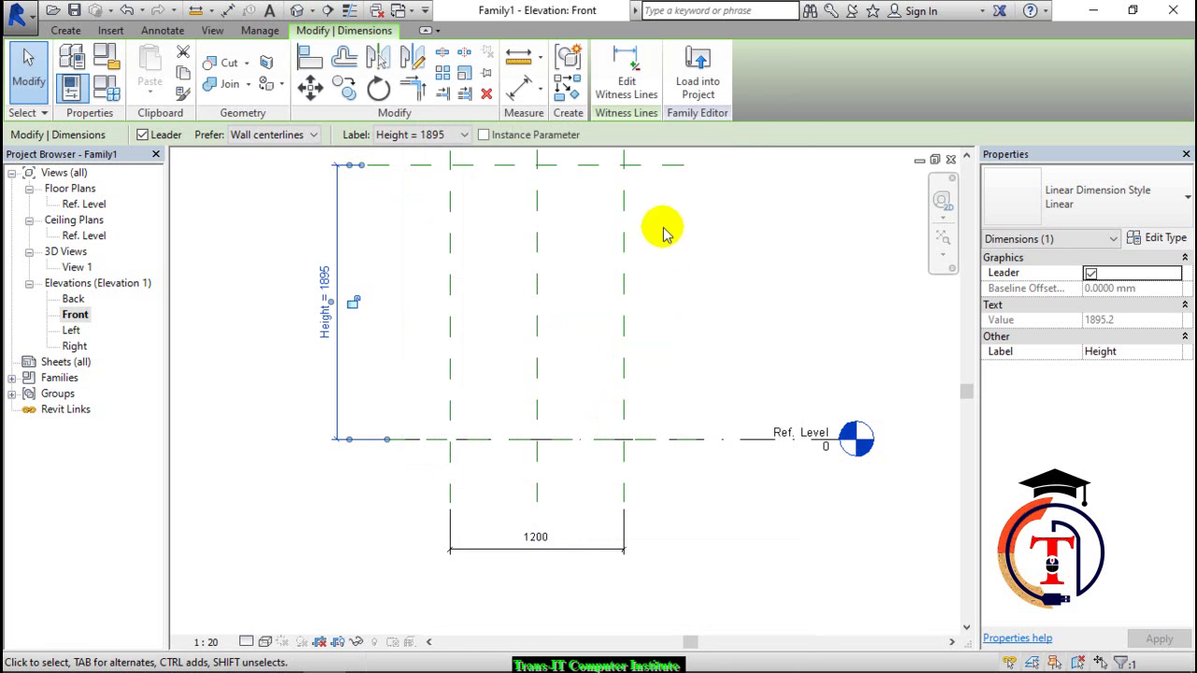
# Label the 1200 width dimension with a new Width parameter, then switch to the wardrobe PDF.
pyautogui.scroll(-2, 666, 299)
pyautogui.moveTo(600, 316); pyautogui.dragTo(599, 134, button='middle')
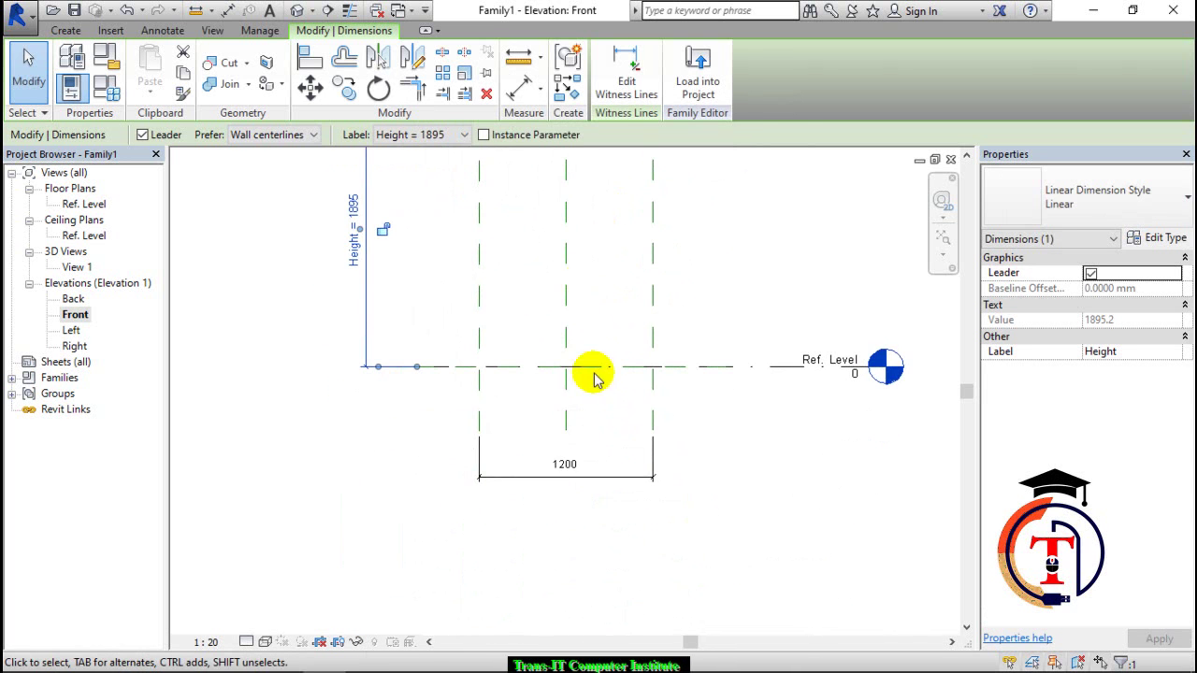
pyautogui.click(594, 485)
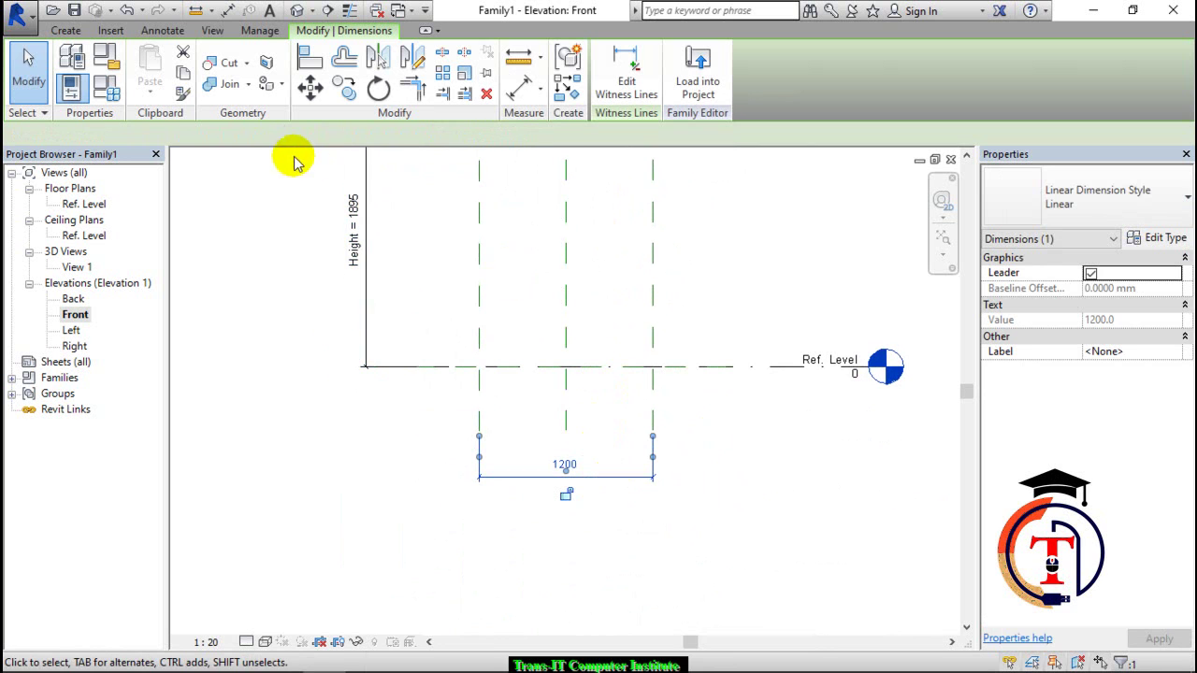
pyautogui.click(397, 135)
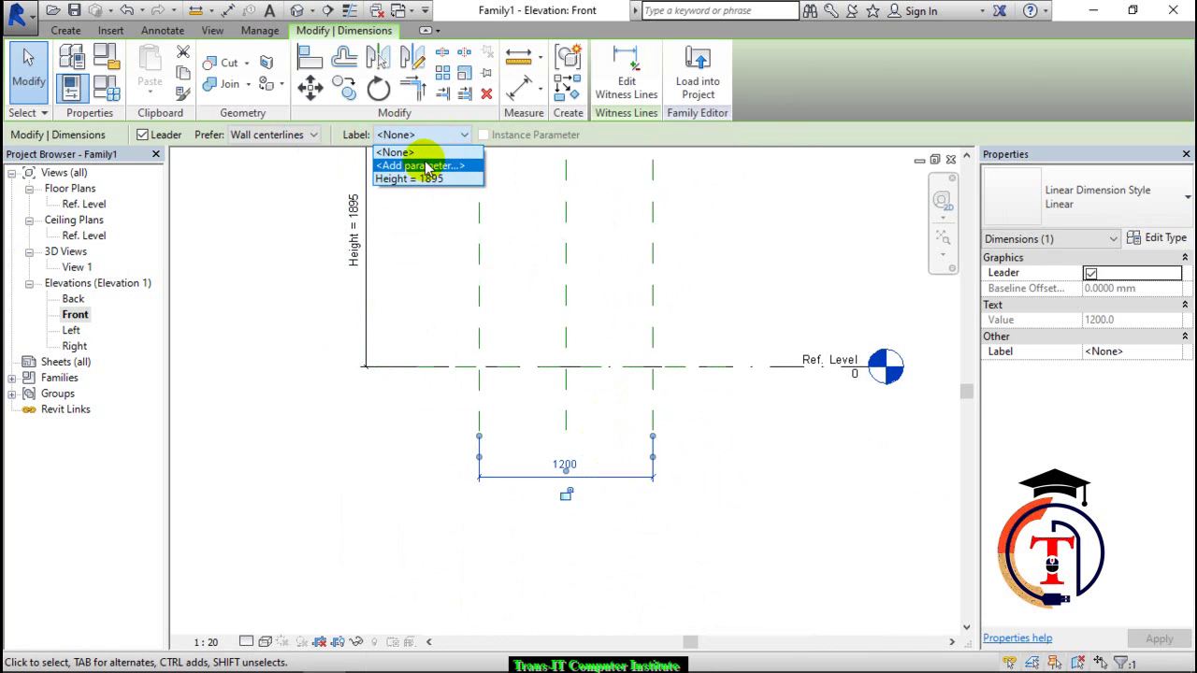
pyautogui.click(420, 166)
pyautogui.write('Wit')
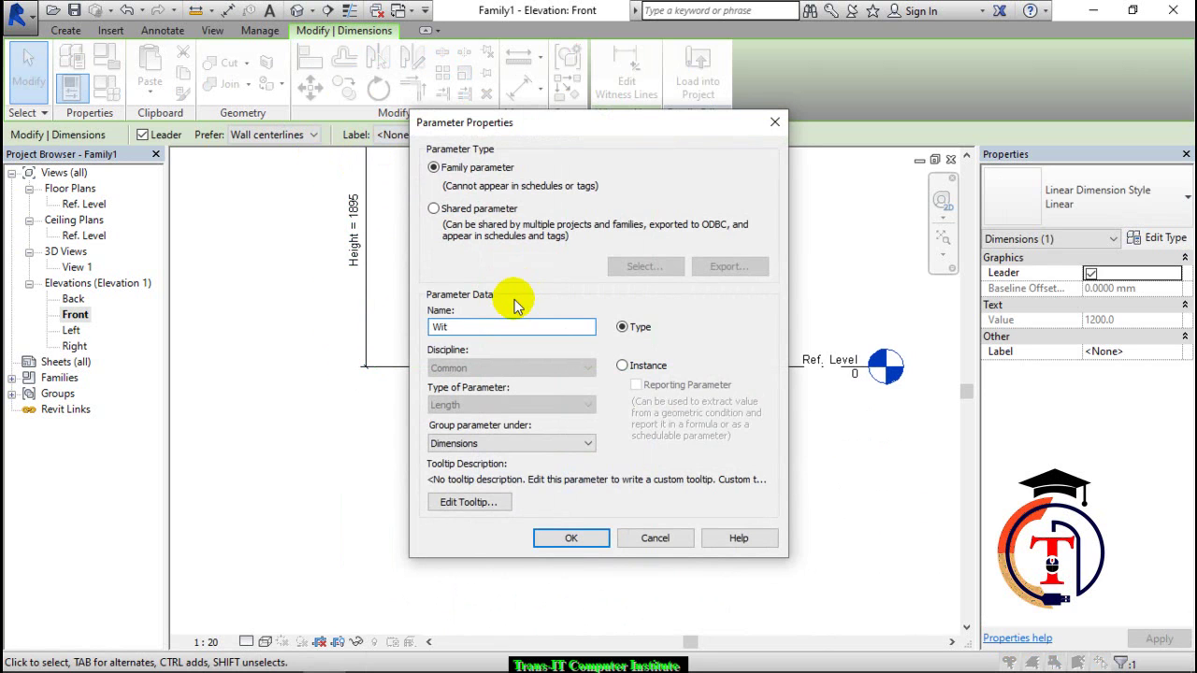
pyautogui.press('BackSpace')
pyautogui.write('dth')
pyautogui.click(572, 540)
pyautogui.moveTo(321, 299)
pyautogui.mouseDown(button='middle')
pyautogui.moveTo(323, 377)
pyautogui.moveTo(312, 389)
pyautogui.mouseUp(button='middle')
pyautogui.moveTo(692, 416); pyautogui.dragTo(708, 438, button='middle')
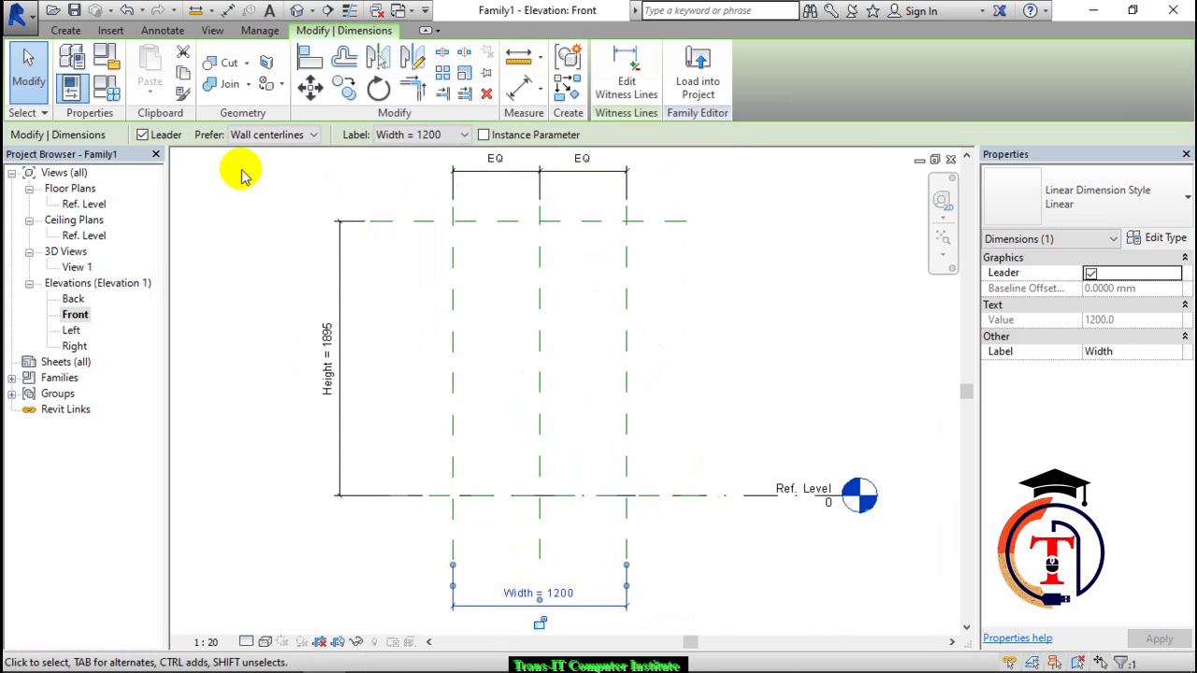
pyautogui.hotkey('alt', 'Tab')
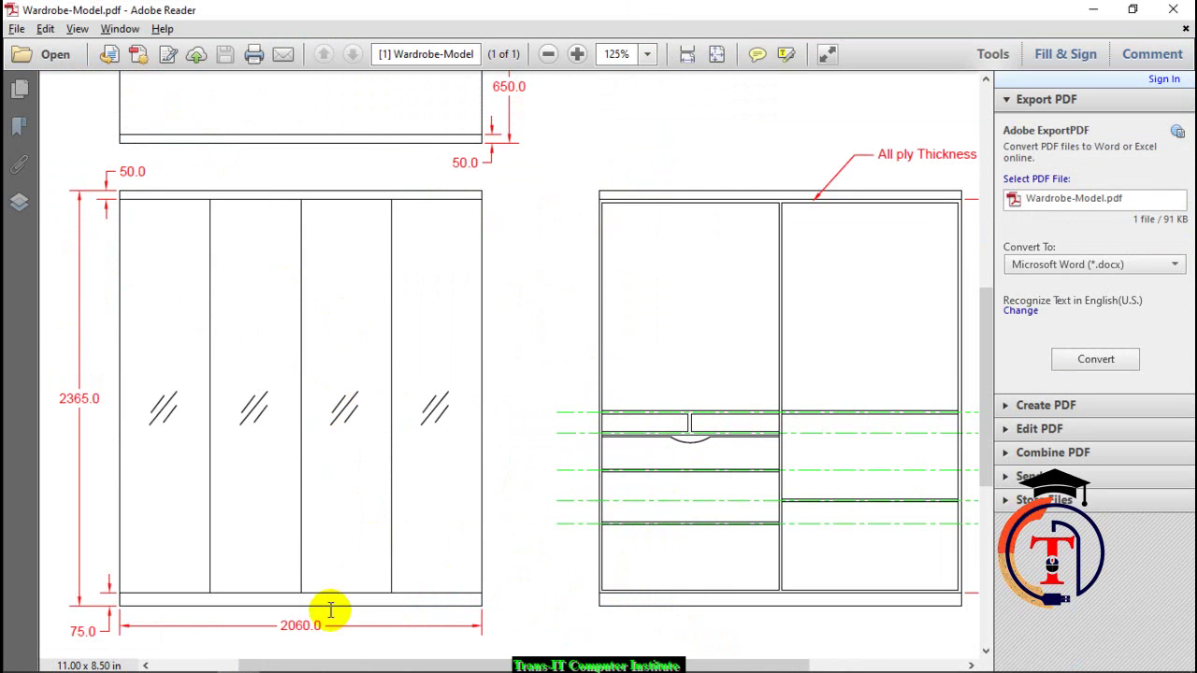
# In Family Types, enter Width 2060 and Height 2365 from the drawing, apply and confirm.
pyautogui.hotkey('alt', 'Tab')
pyautogui.hotkey('alt', 'Tab')
pyautogui.hotkey('alt', 'Tab')
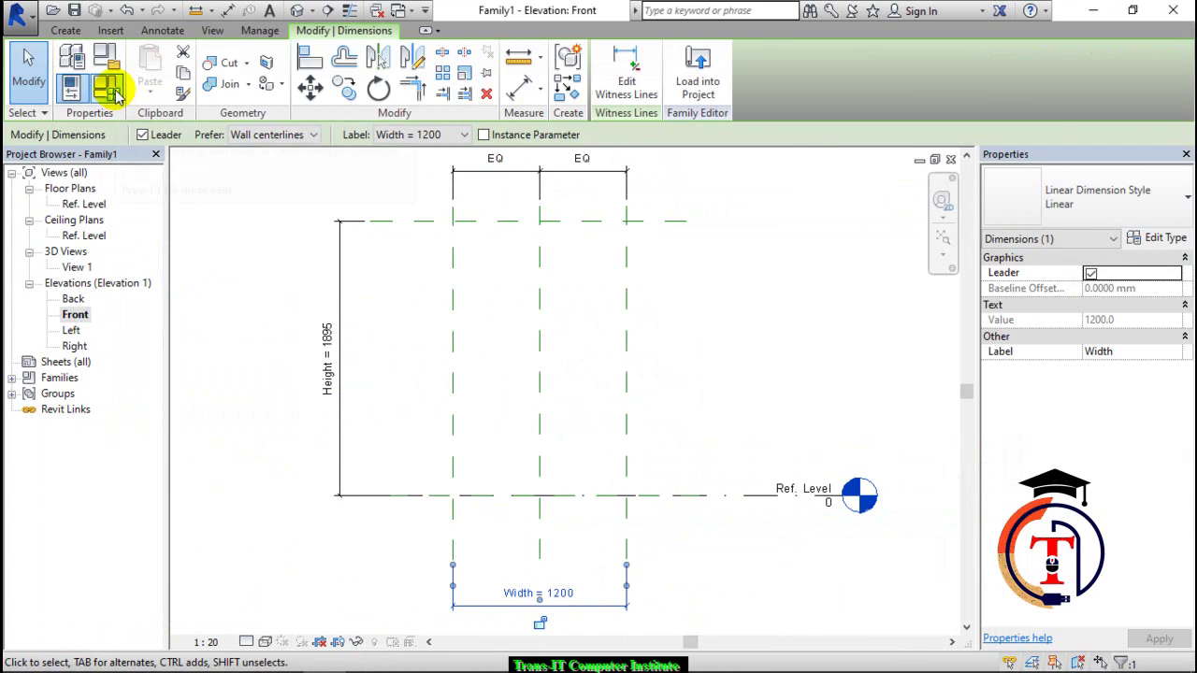
pyautogui.click(108, 88)
pyautogui.click(936, 166)
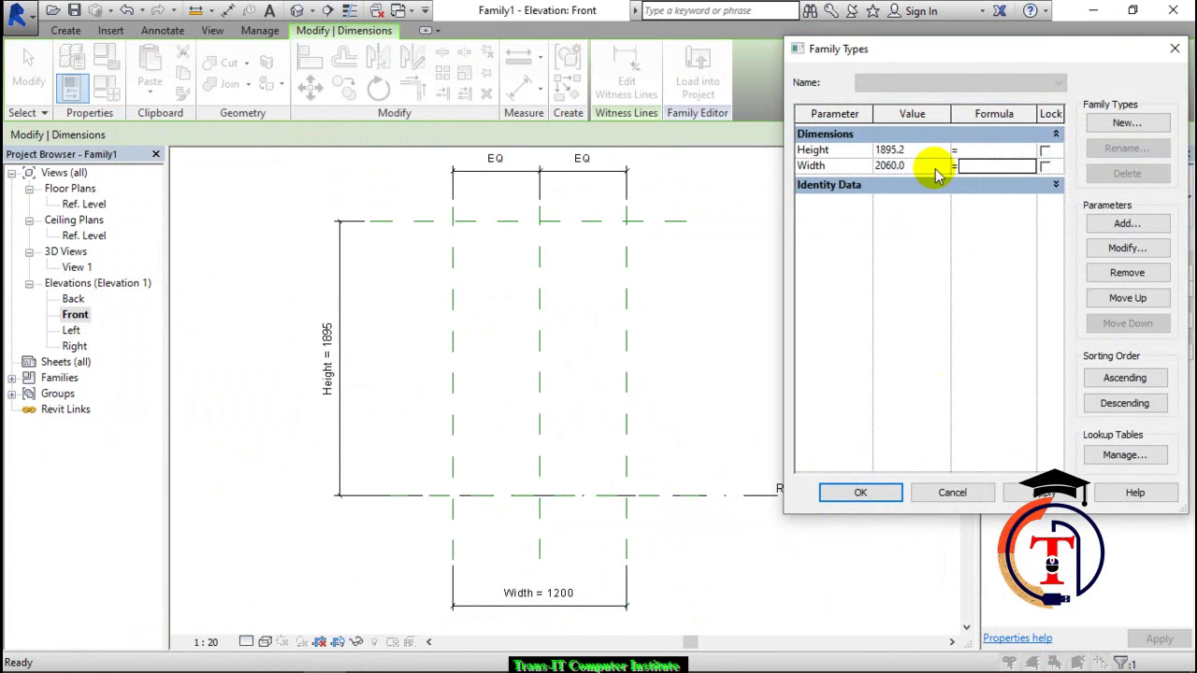
pyautogui.click(920, 151)
pyautogui.hotkey('alt', 'Tab')
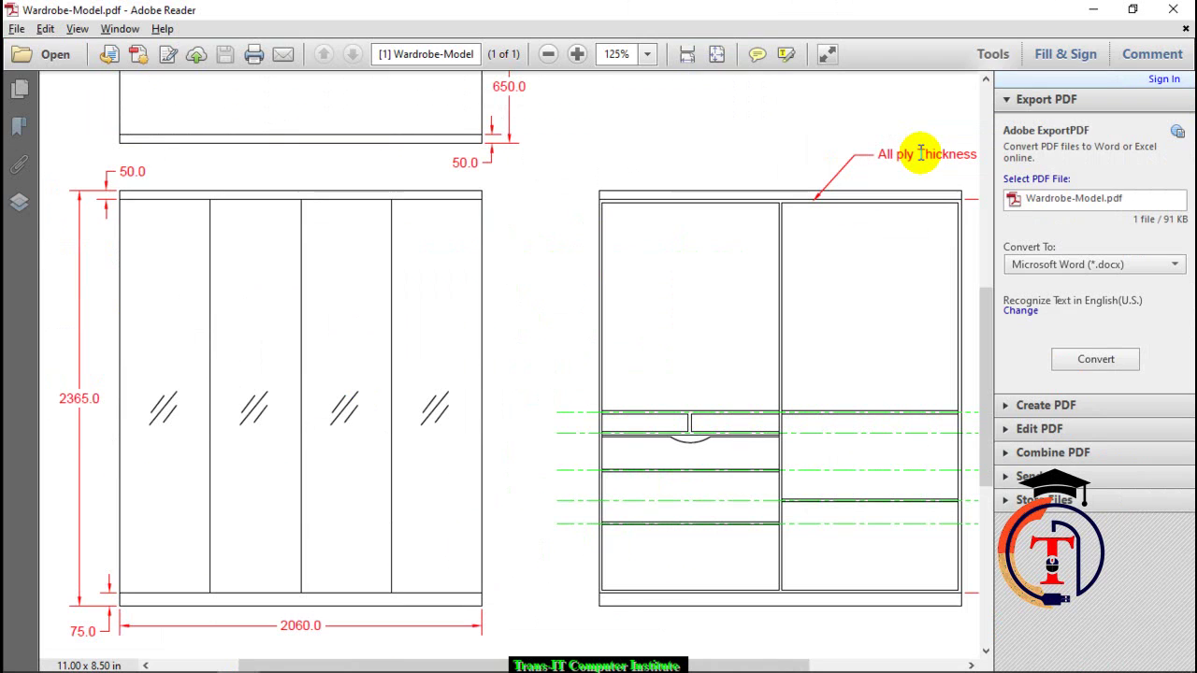
pyautogui.hotkey('alt', 'Tab')
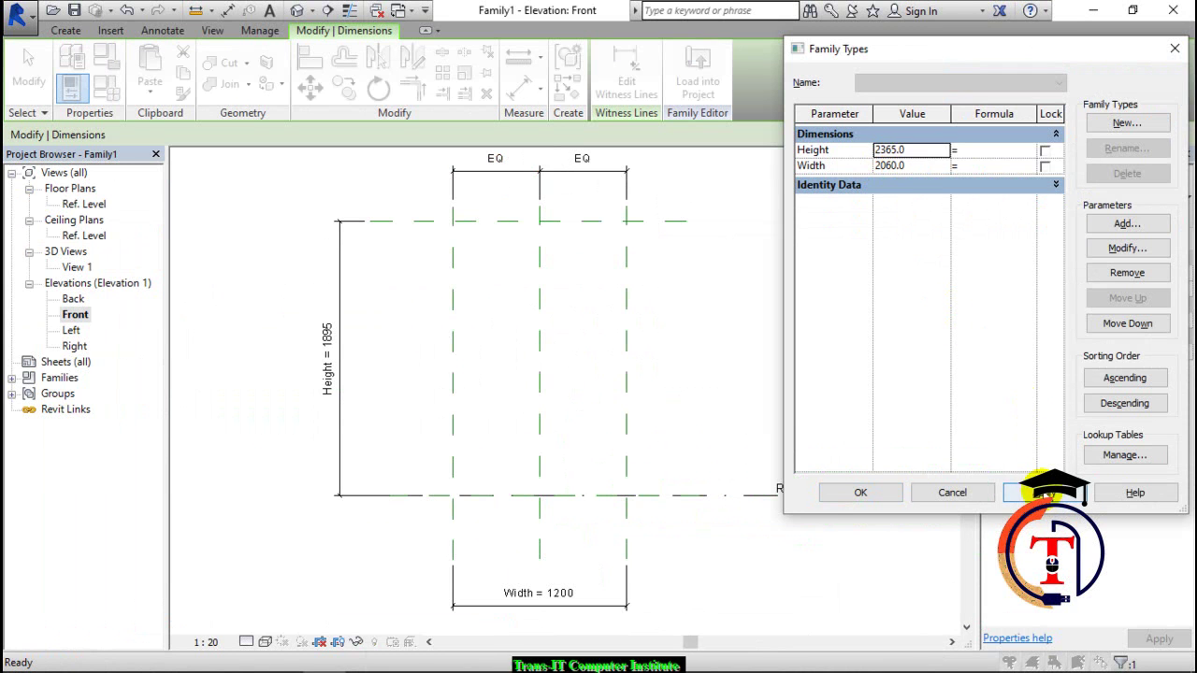
pyautogui.click(1041, 493)
pyautogui.click(860, 493)
# Select the left vertical reference plane and drag its top end toward the top plane.
pyautogui.click(756, 309)
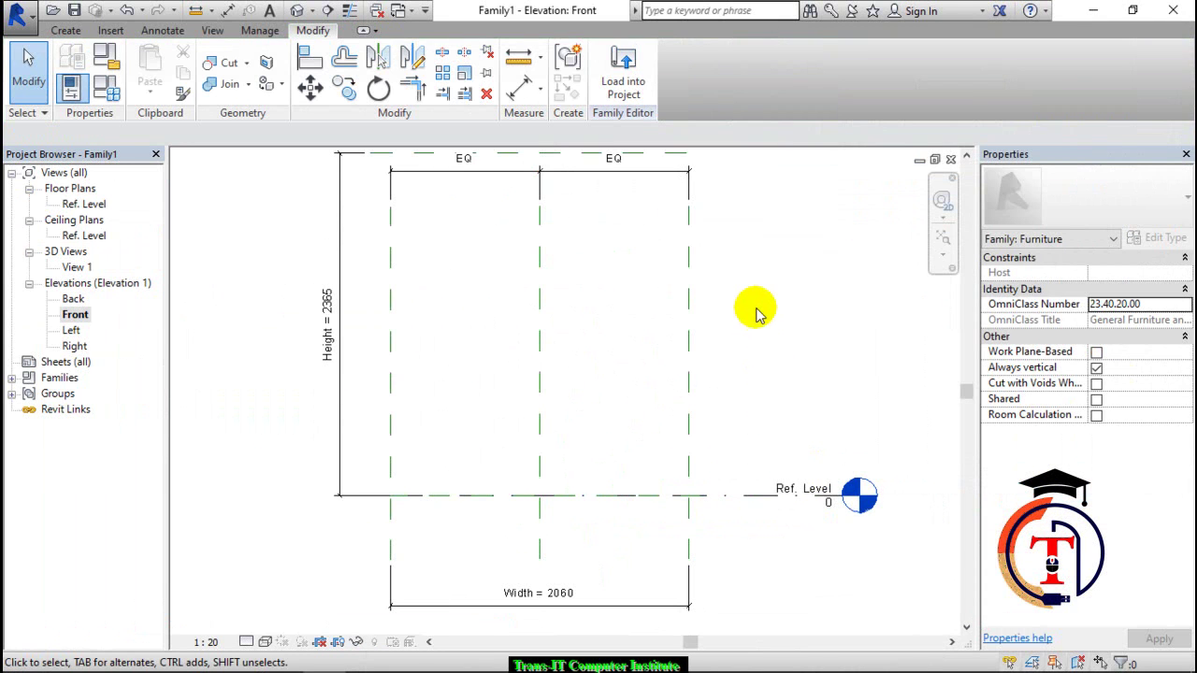
pyautogui.scroll(-1, 758, 307)
pyautogui.scroll(2, 757, 299)
pyautogui.moveTo(775, 283); pyautogui.dragTo(775, 352, button='middle')
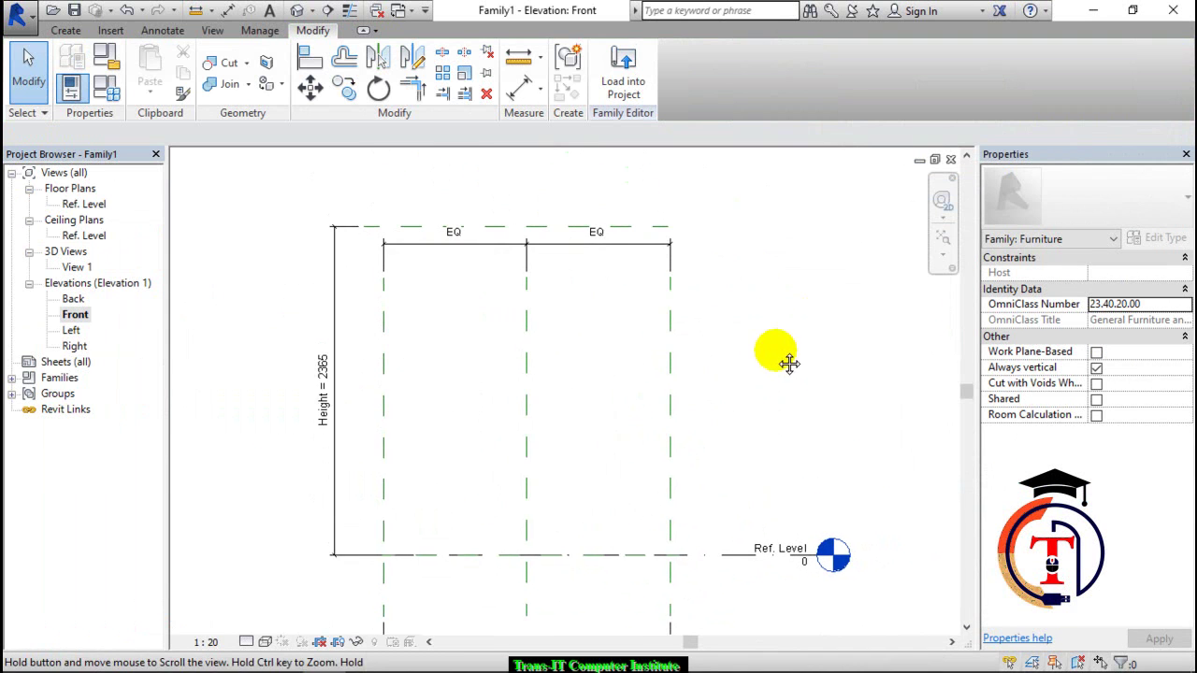
pyautogui.click(677, 318)
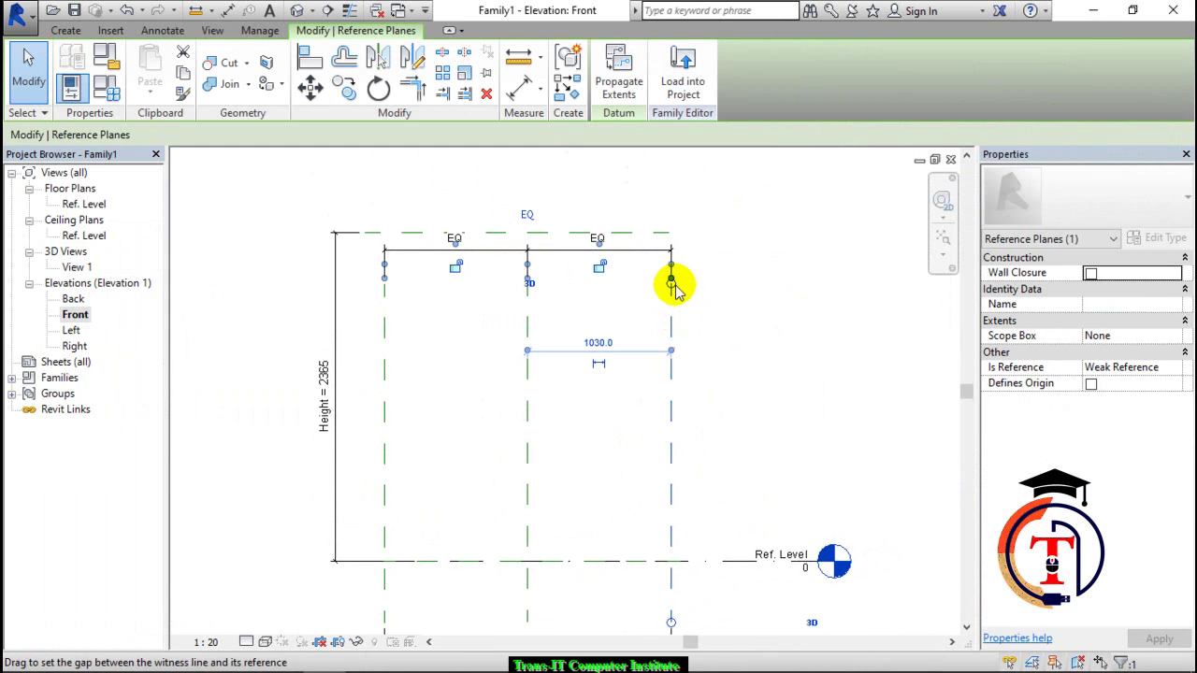
pyautogui.click(791, 286)
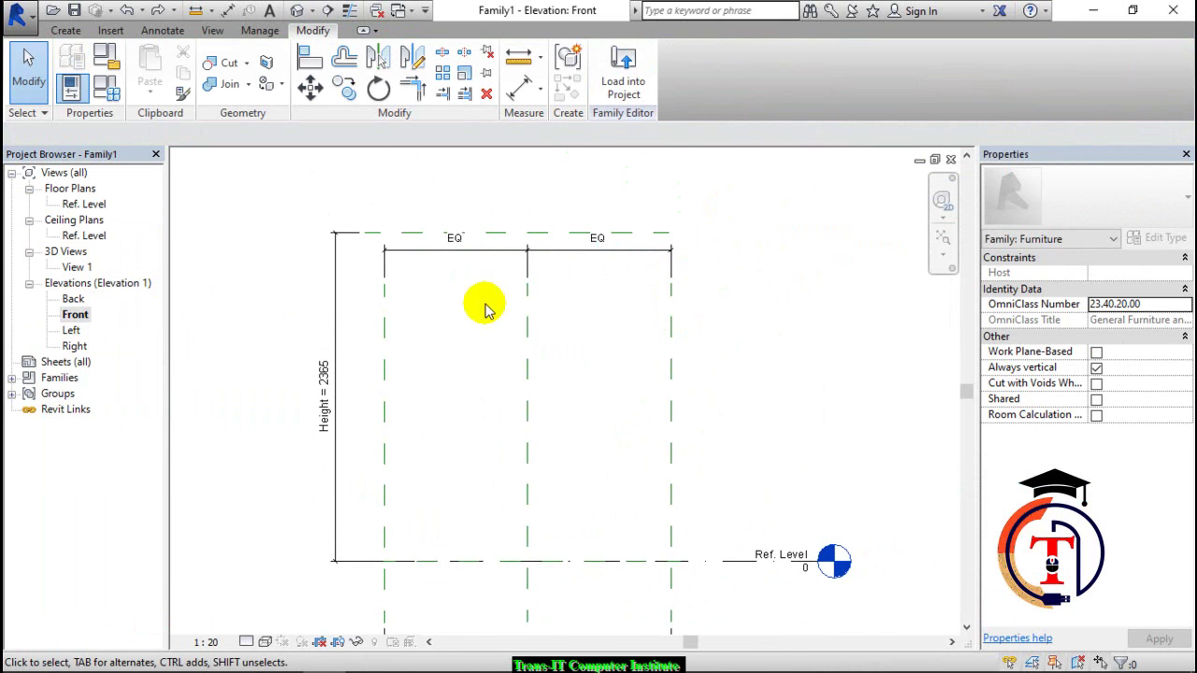
pyautogui.click(384, 297)
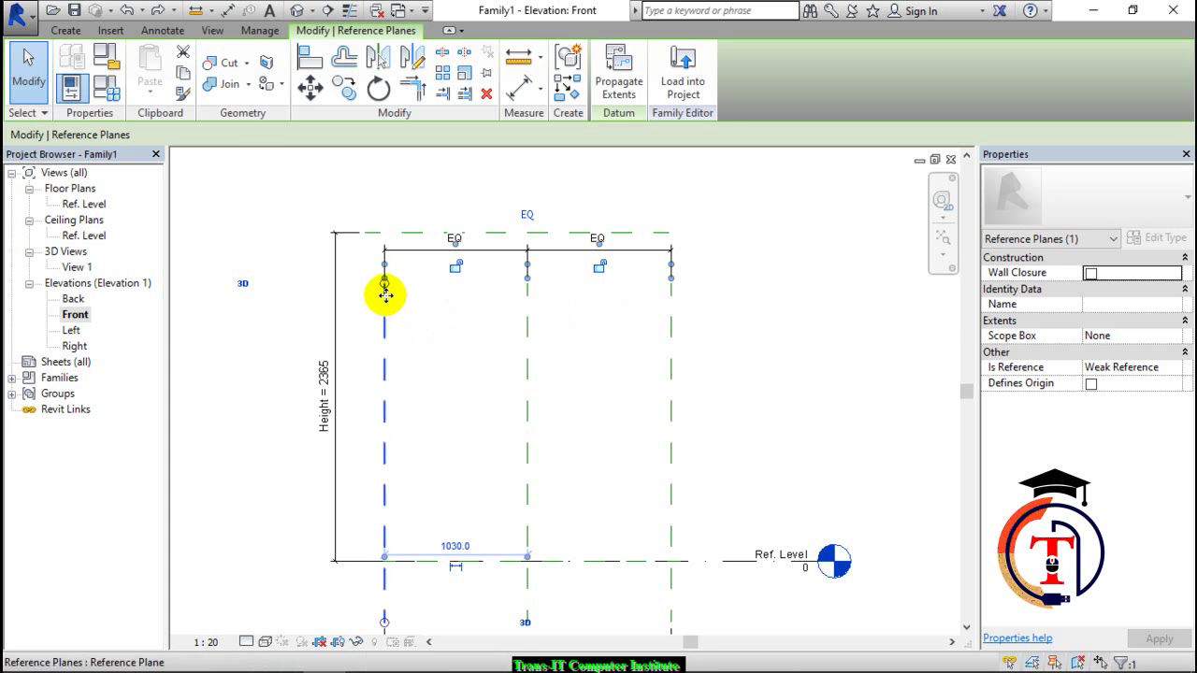
pyautogui.scroll(3, 388, 290)
pyautogui.scroll(1, 389, 287)
pyautogui.moveTo(382, 271); pyautogui.dragTo(385, 159)
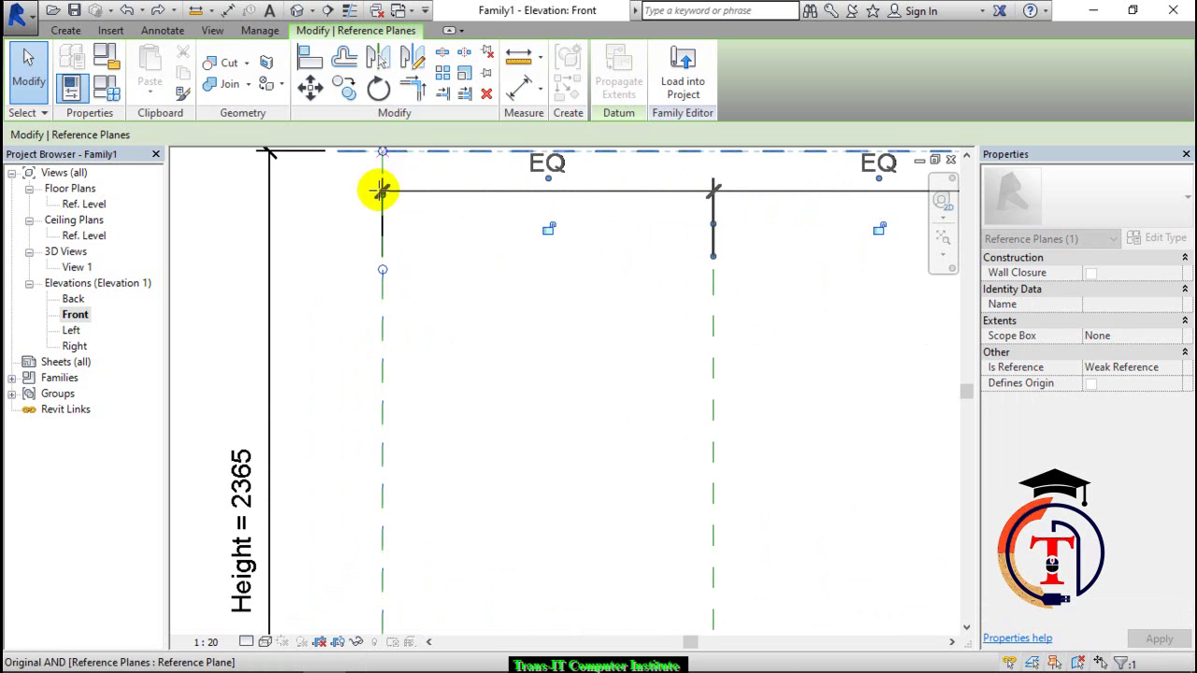
pyautogui.scroll(-2, 382, 190)
pyautogui.moveTo(427, 305); pyautogui.dragTo(406, 364, button='middle')
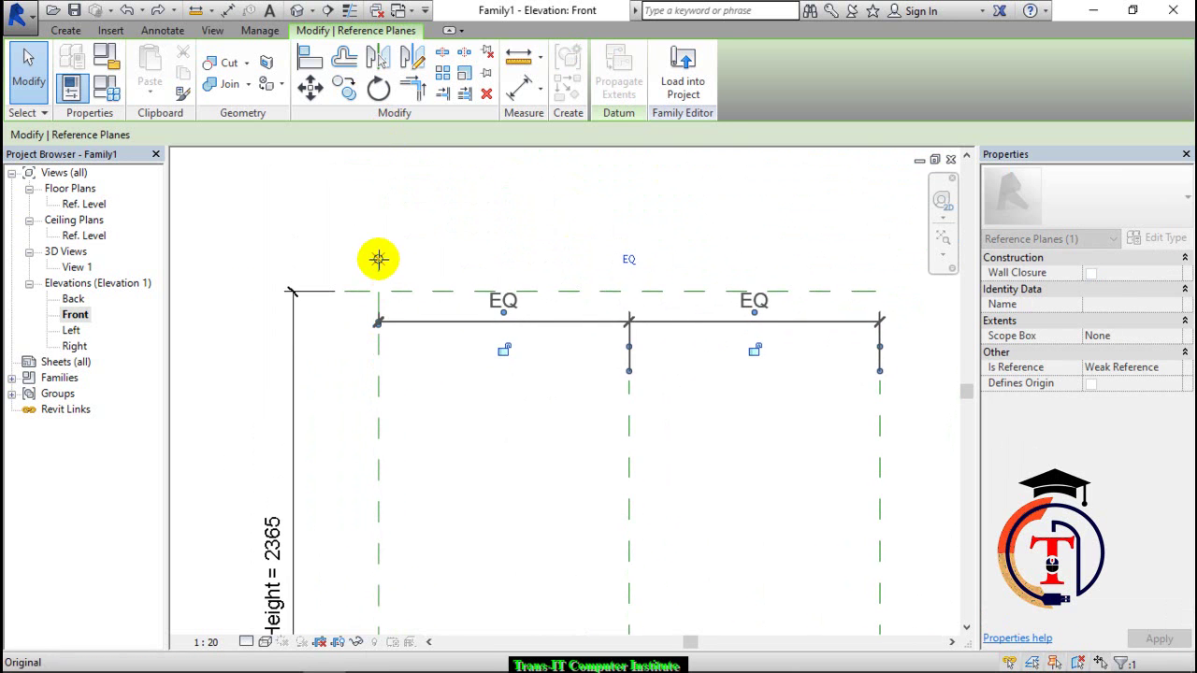
# Extend the centre Left/Right and right vertical reference planes upward past the top plane.
pyautogui.click(630, 393)
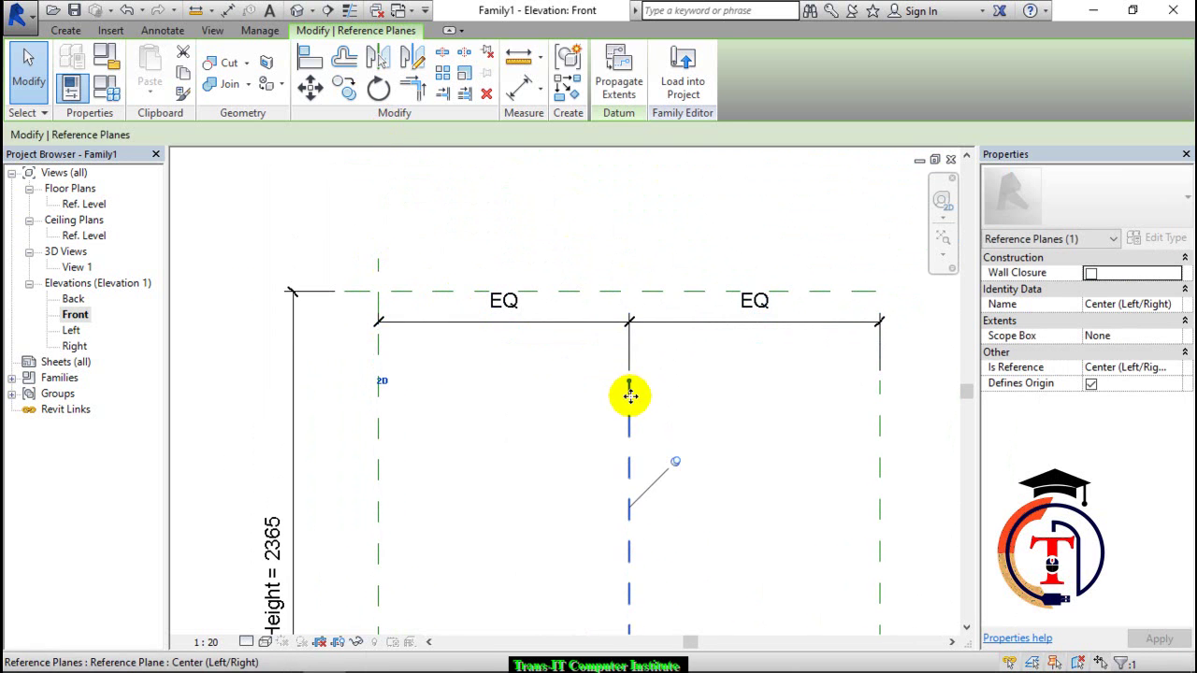
pyautogui.scroll(2, 629, 393)
pyautogui.moveTo(623, 363); pyautogui.dragTo(636, 180)
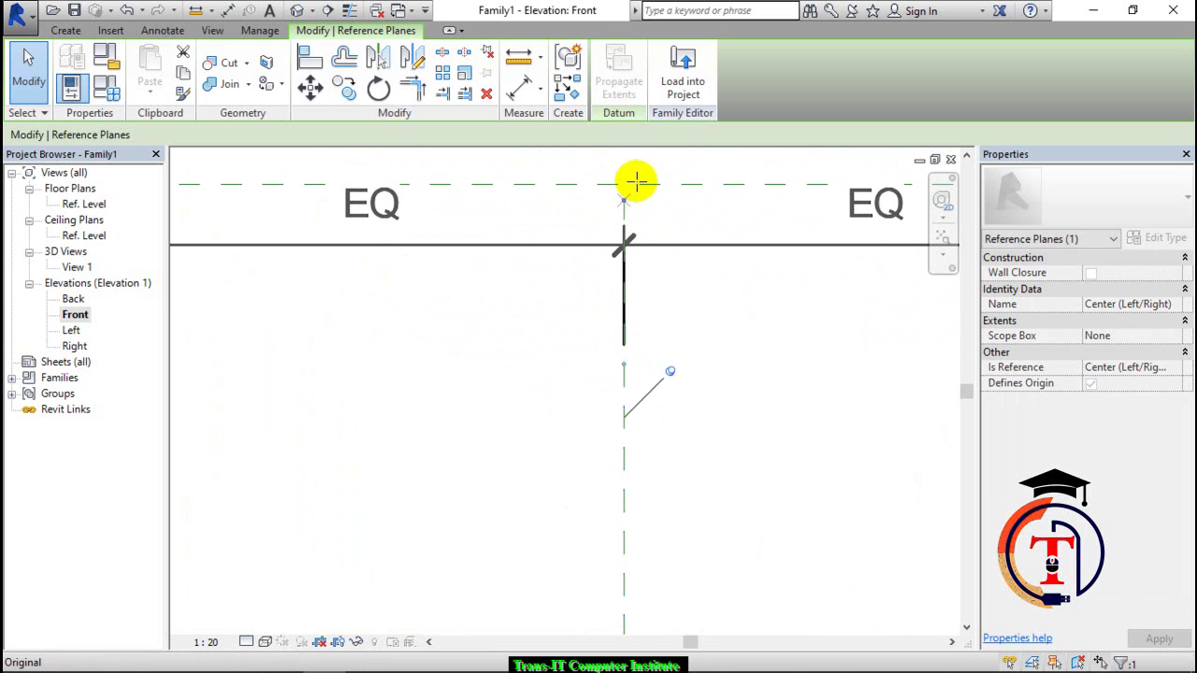
pyautogui.moveTo(615, 165)
pyautogui.mouseDown(button='middle')
pyautogui.moveTo(595, 396)
pyautogui.moveTo(507, 403)
pyautogui.mouseUp(button='middle')
pyautogui.click(587, 258)
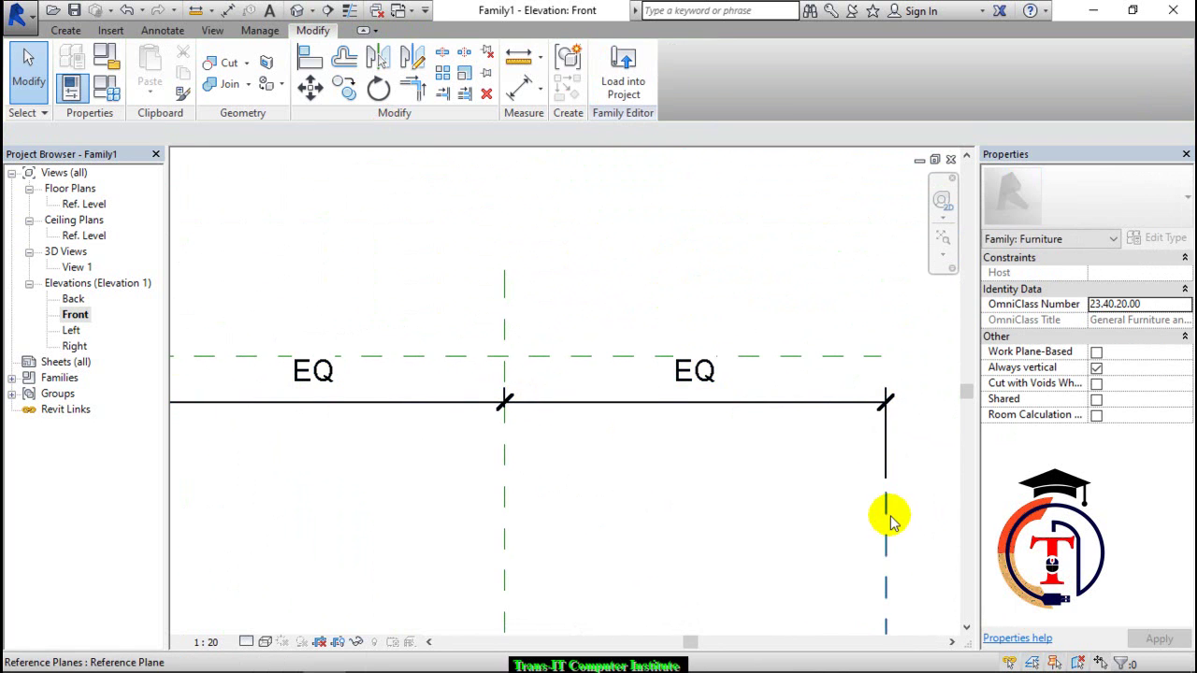
pyautogui.click(886, 494)
pyautogui.scroll(1, 889, 497)
pyautogui.moveTo(885, 496); pyautogui.dragTo(884, 263)
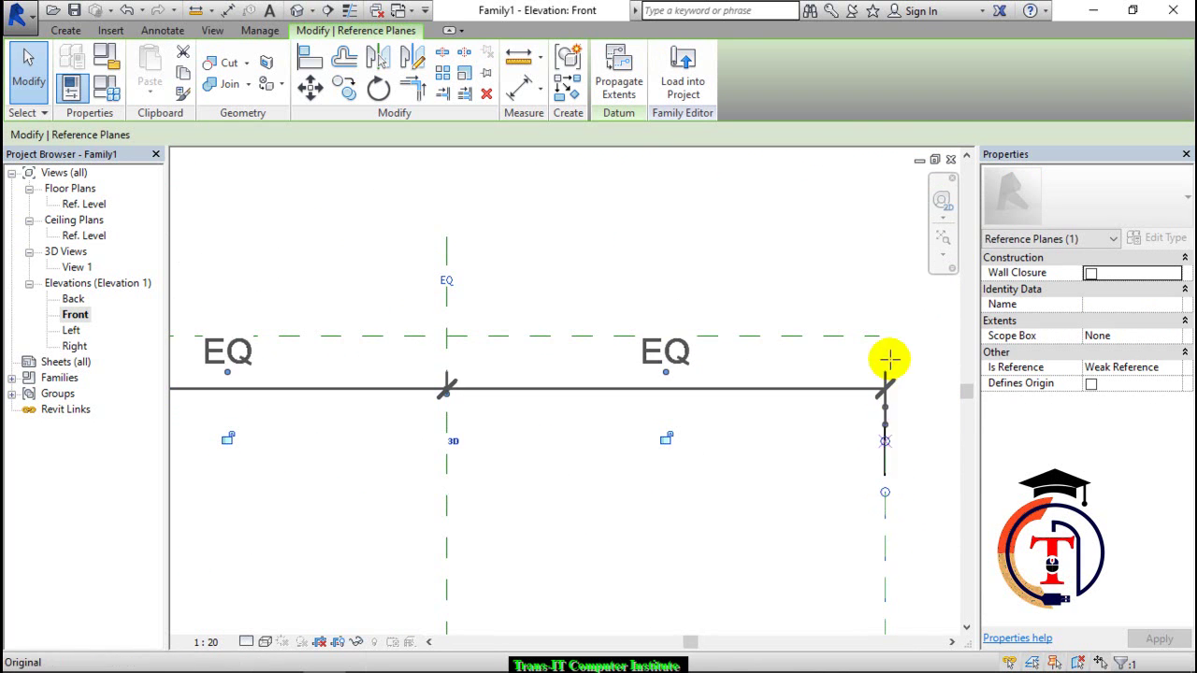
pyautogui.press('Escape')
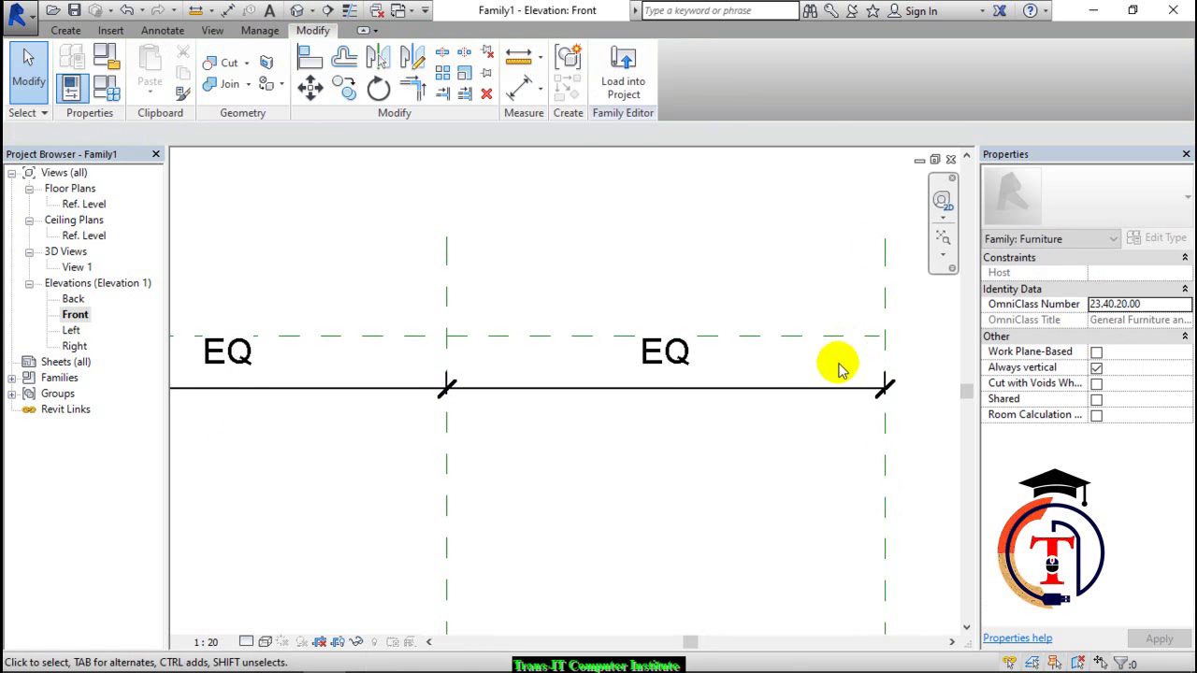
# Move the EQ dimension string above the top plane and frame the whole wardrobe layout.
pyautogui.click(813, 391)
pyautogui.scroll(-1, 748, 420)
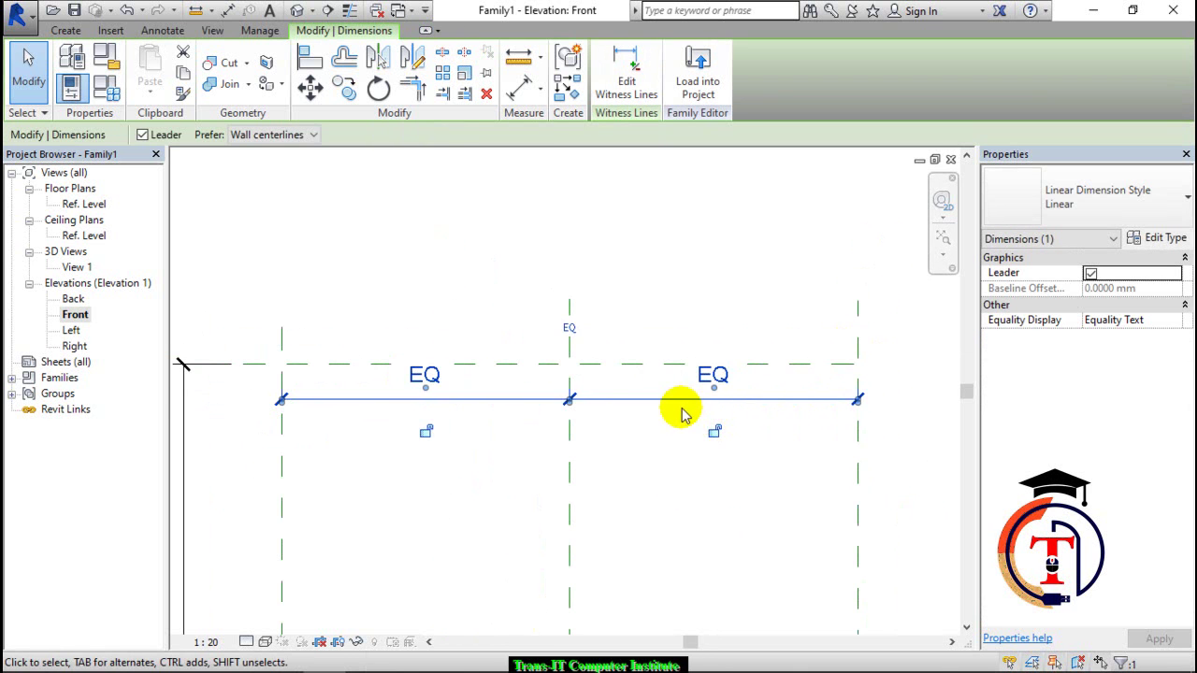
pyautogui.moveTo(668, 406); pyautogui.dragTo(676, 221)
pyautogui.press('Escape')
pyautogui.scroll(-1, 702, 403)
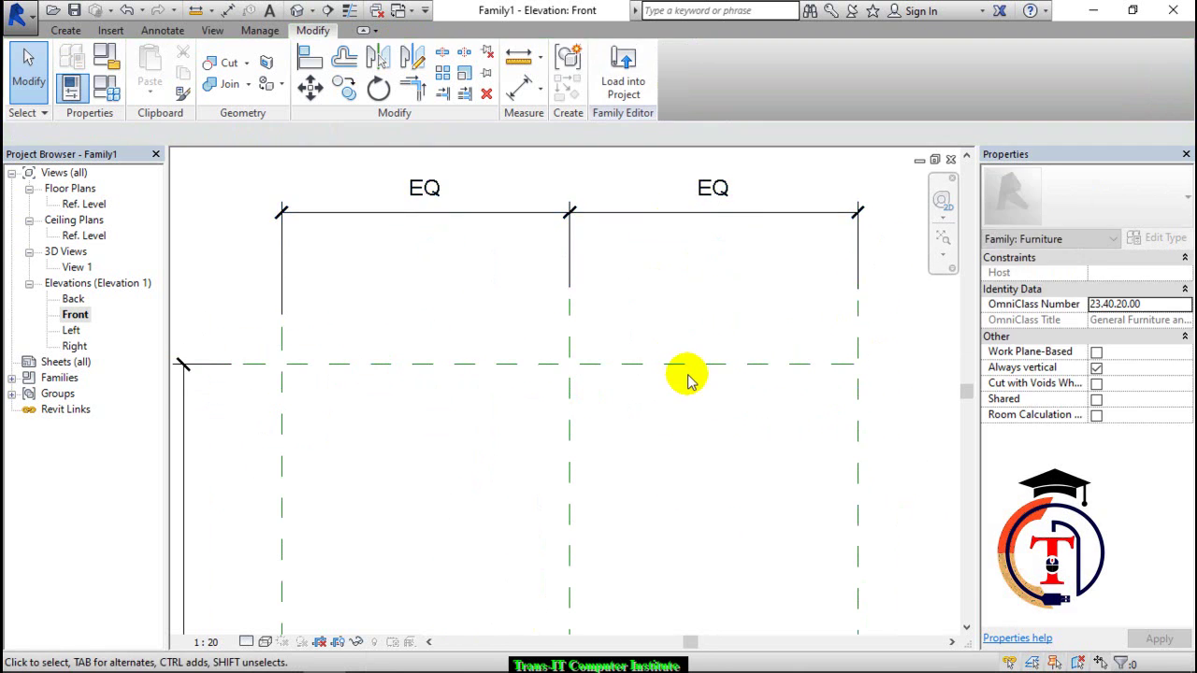
pyautogui.moveTo(721, 422); pyautogui.dragTo(726, 258, button='middle')
pyautogui.scroll(-1, 727, 258)
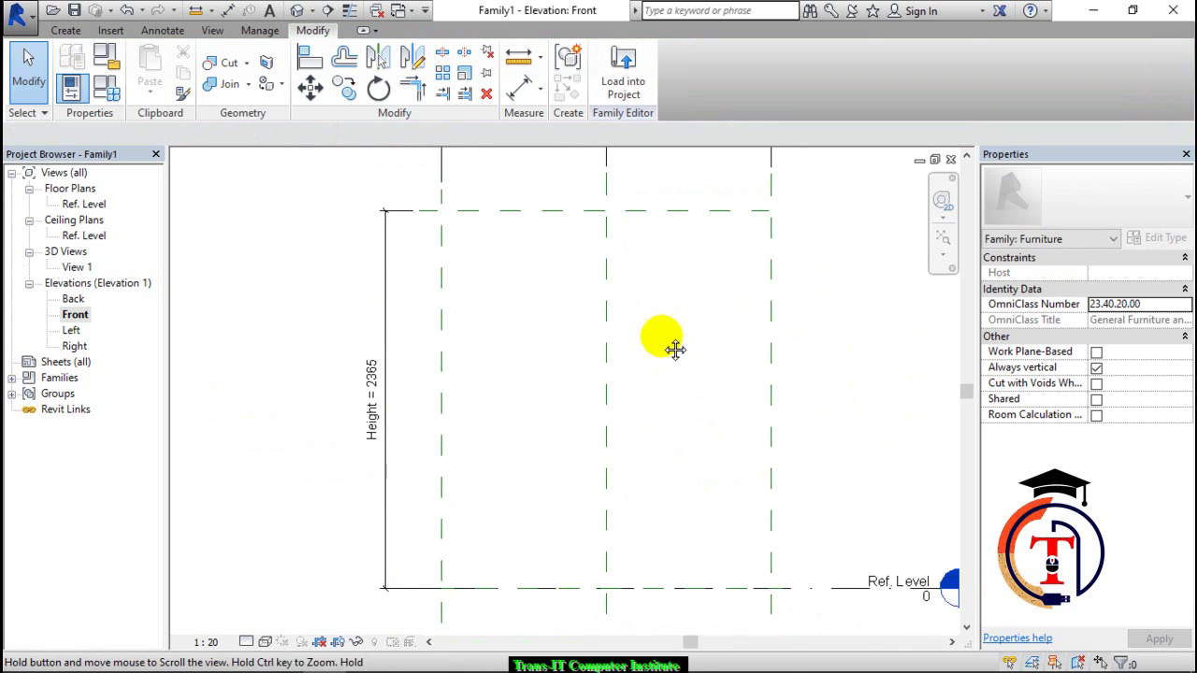
pyautogui.scroll(-1, 673, 347)
pyautogui.moveTo(612, 469)
pyautogui.mouseDown(button='middle')
pyautogui.moveTo(636, 377)
pyautogui.moveTo(670, 475)
pyautogui.moveTo(603, 430)
pyautogui.mouseUp(button='middle')
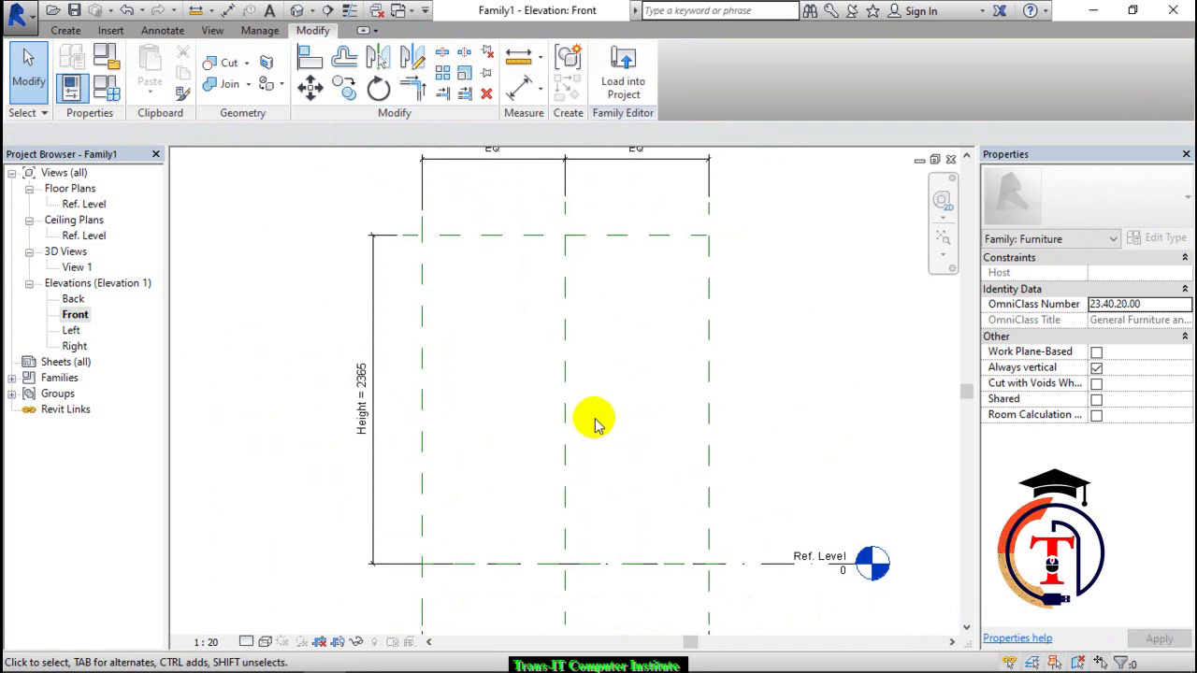
pyautogui.hotkey('alt', 'Tab')
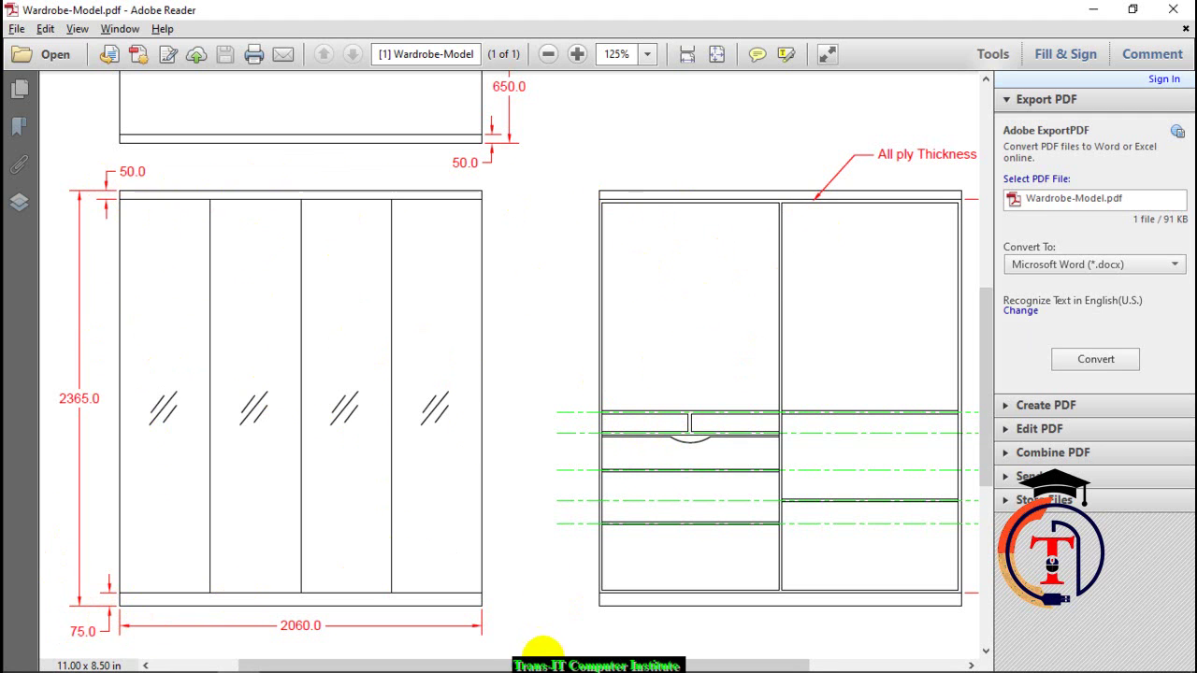
pyautogui.moveTo(542, 665); pyautogui.dragTo(662, 665)
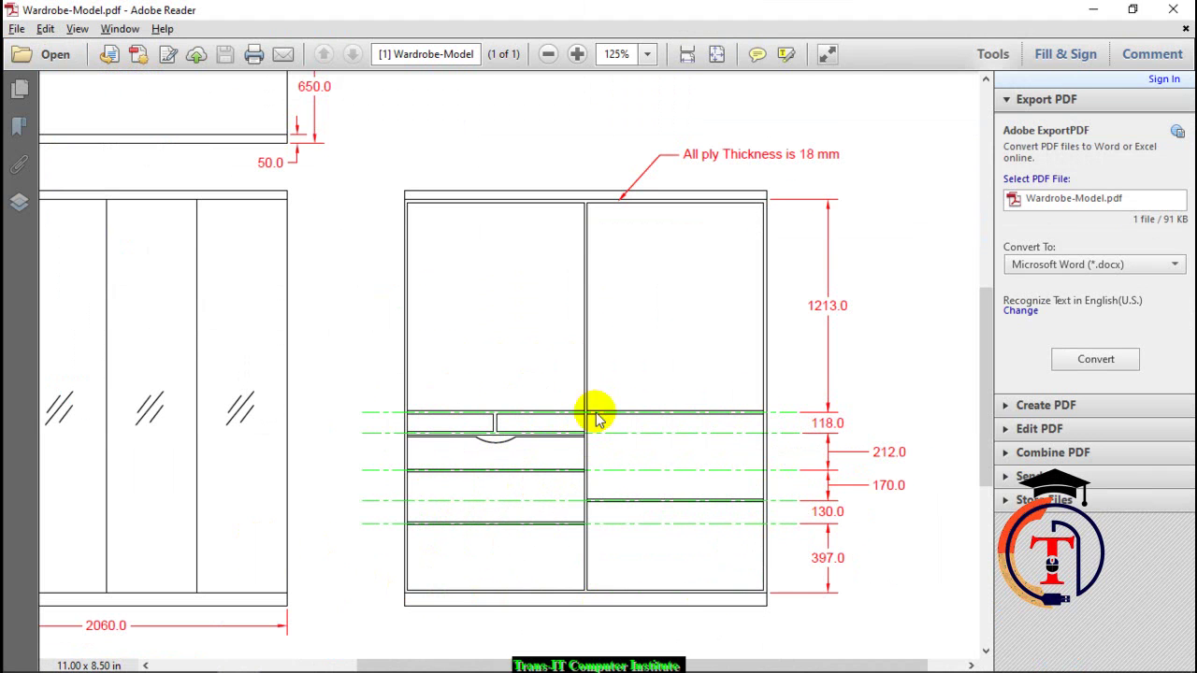
pyautogui.hotkey('alt', 'Tab')
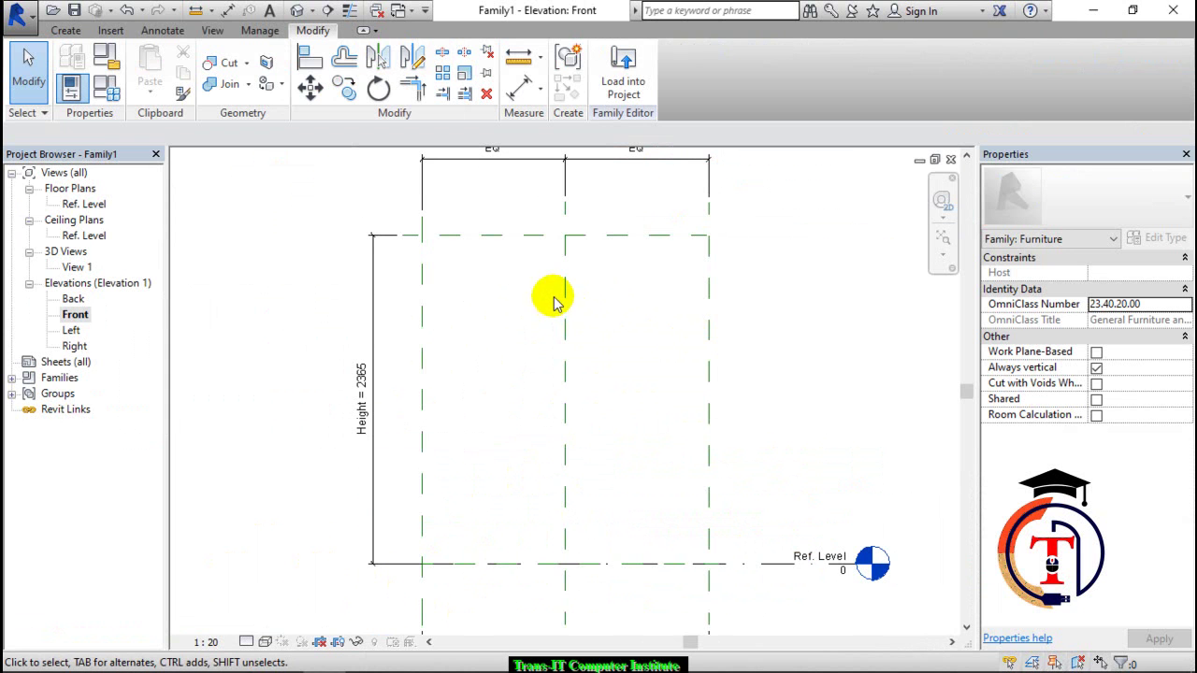
pyautogui.press('f')
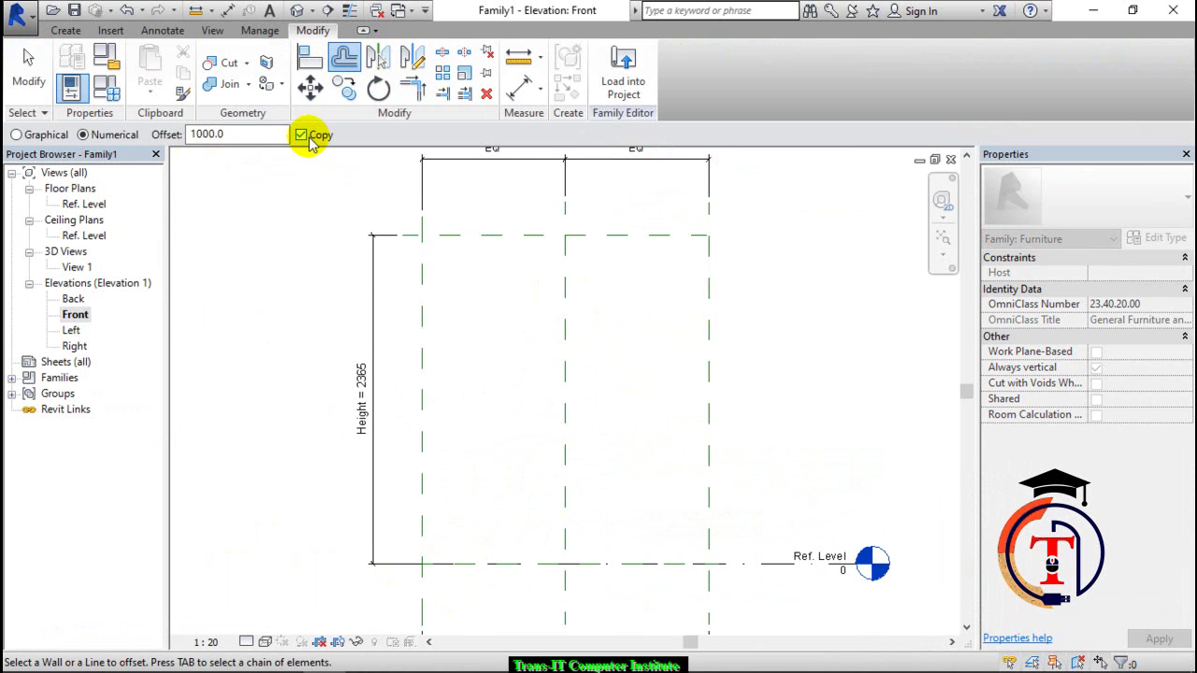
pyautogui.moveTo(254, 136); pyautogui.dragTo(167, 138)
pyautogui.write('118')
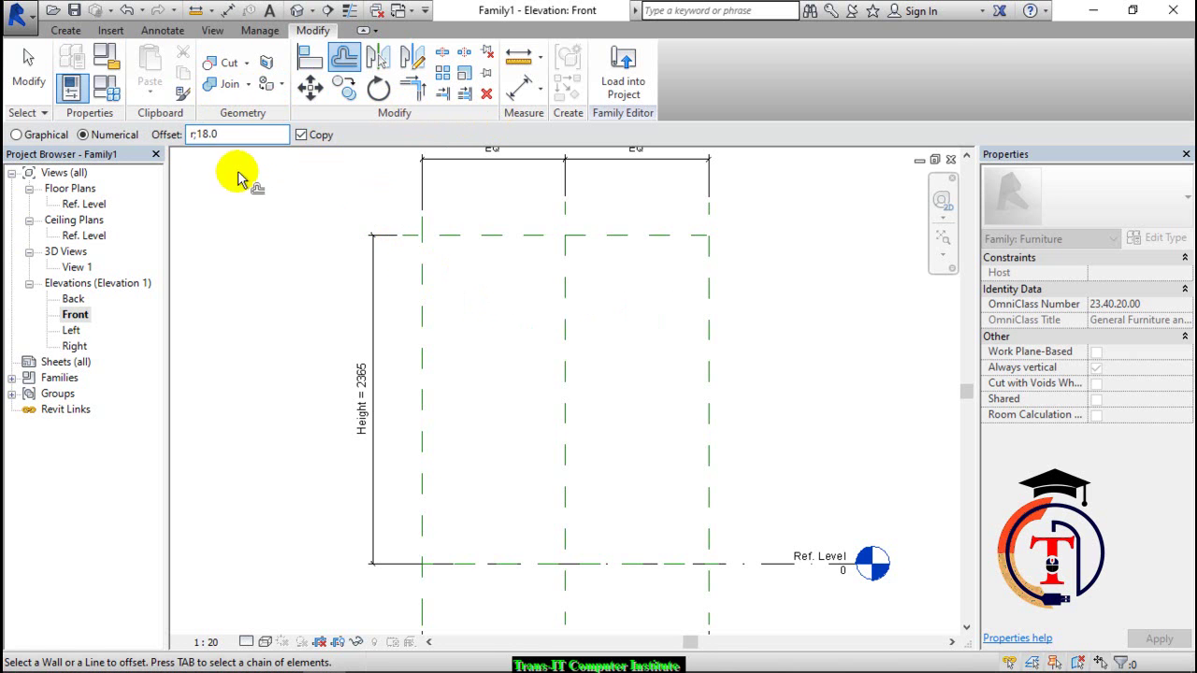
pyautogui.click(65, 30)
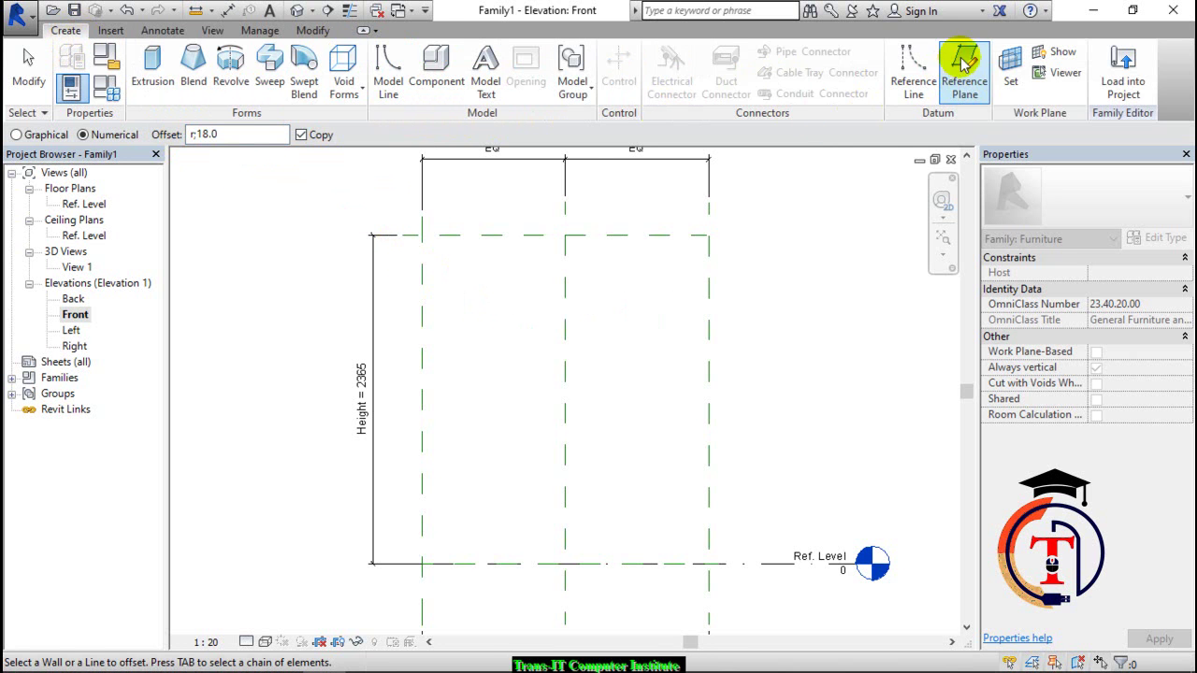
pyautogui.click(962, 58)
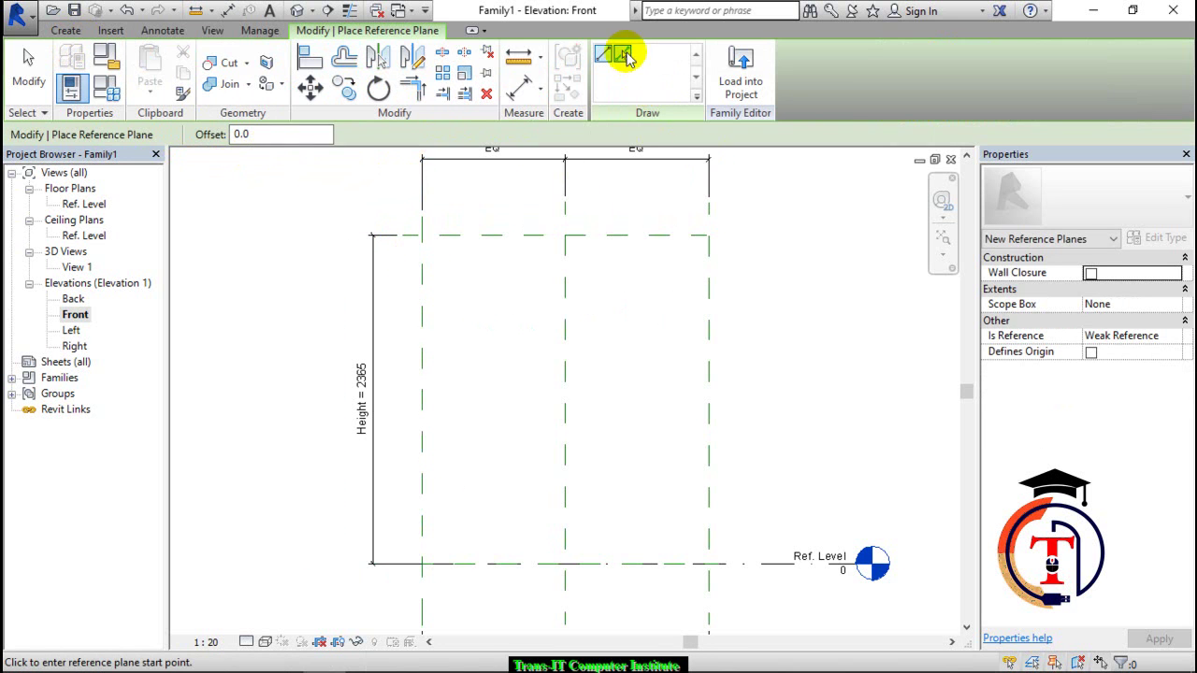
pyautogui.click(622, 54)
pyautogui.doubleClick(242, 134)
pyautogui.write('18')
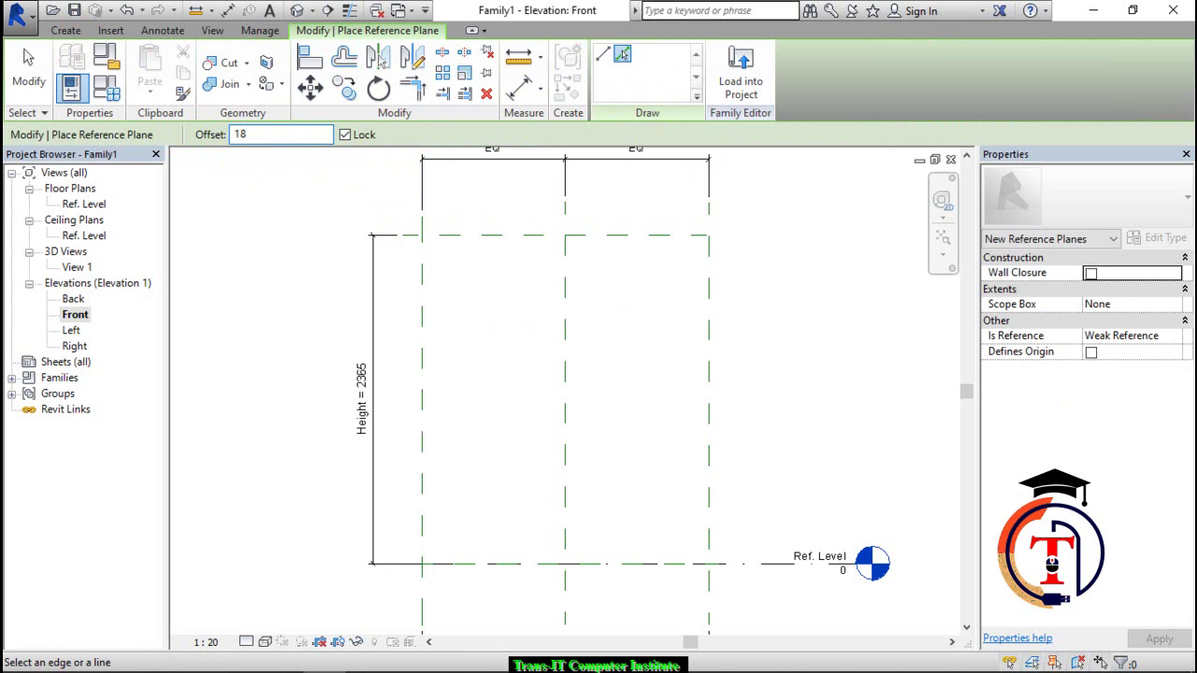
pyautogui.press('Return')
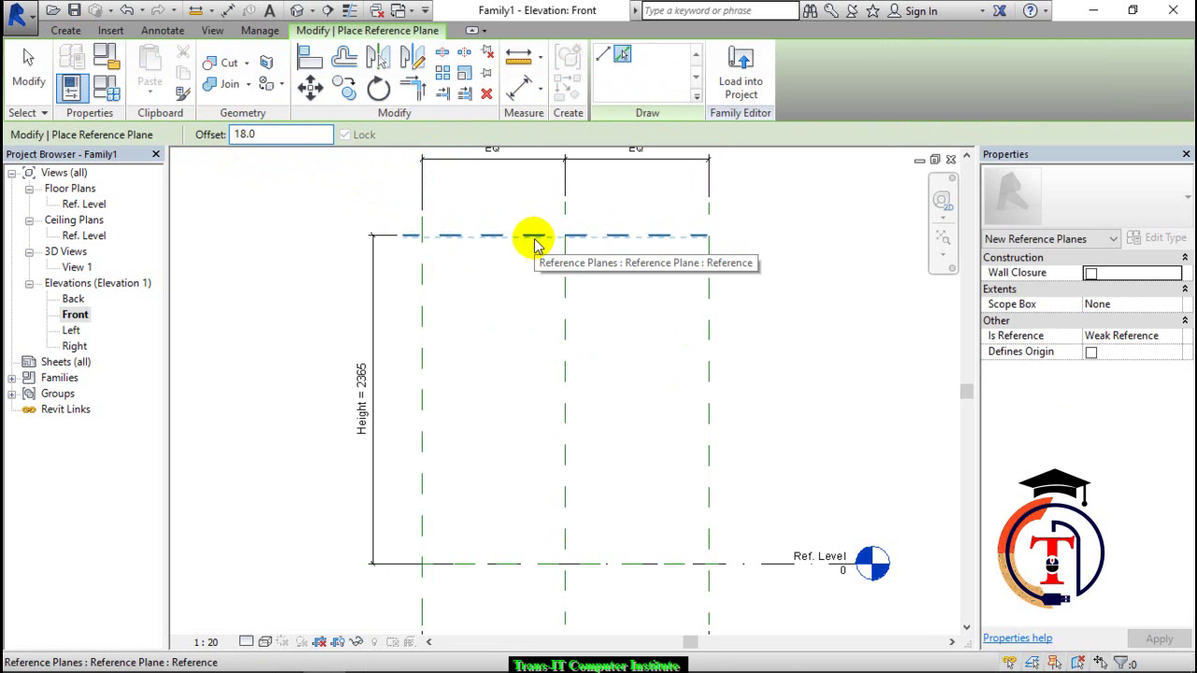
pyautogui.scroll(1, 532, 249)
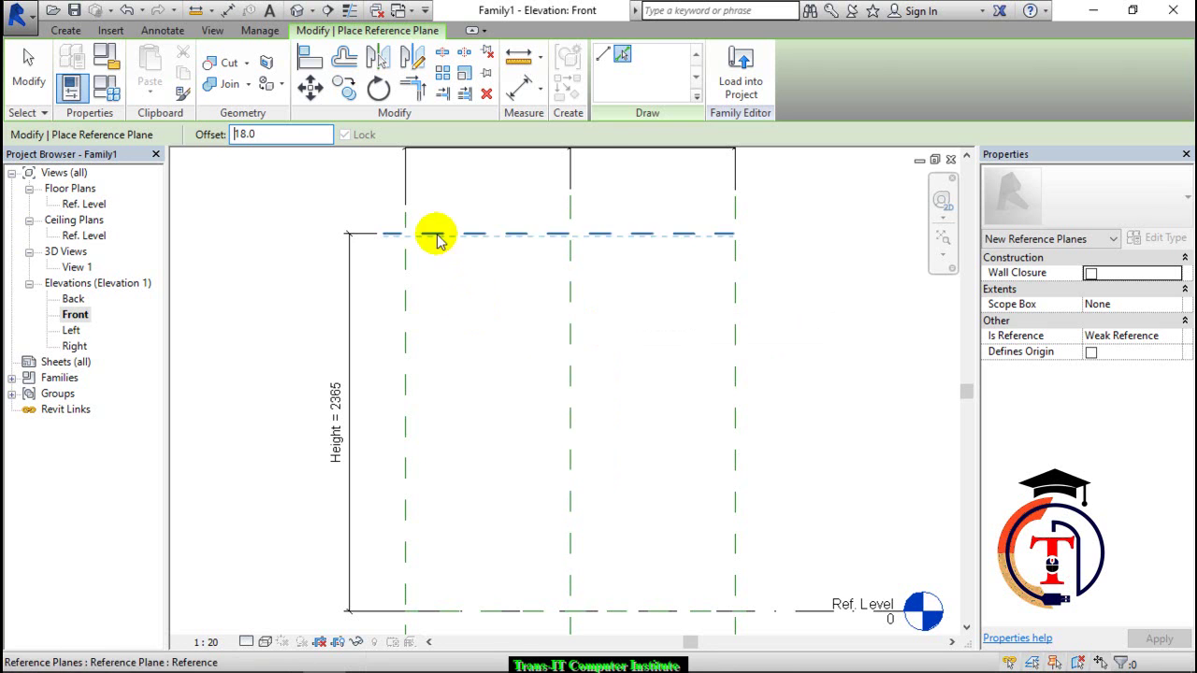
pyautogui.click(622, 55)
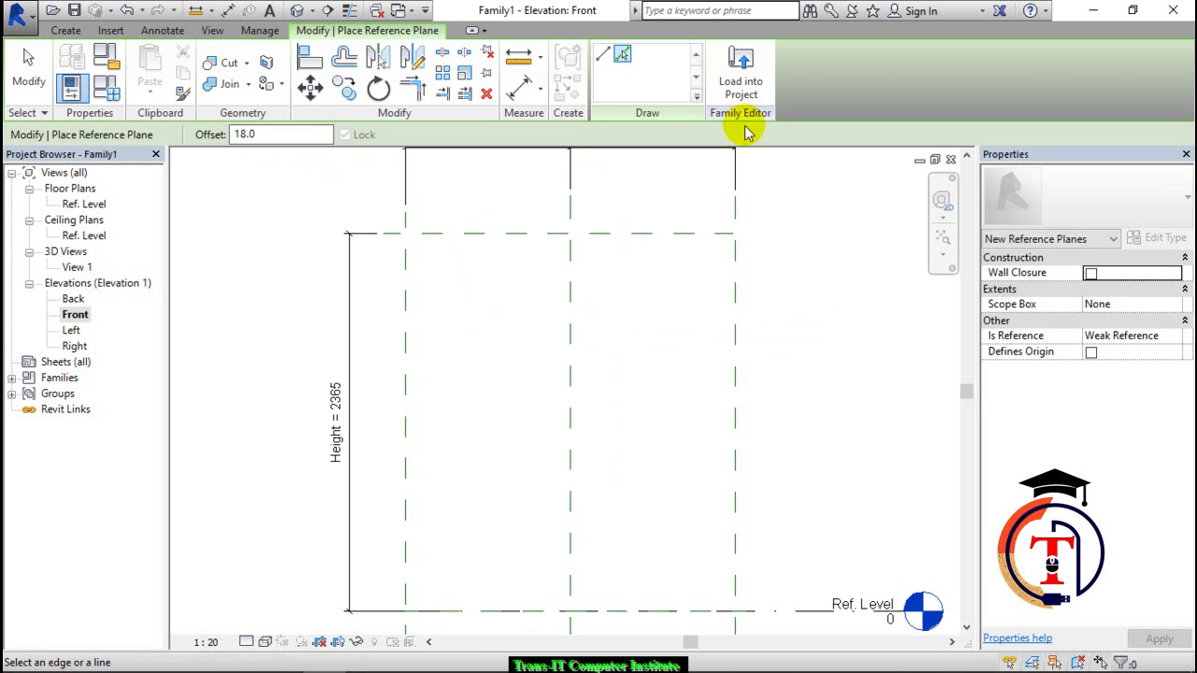
pyautogui.press('Escape')
pyautogui.press('Escape')
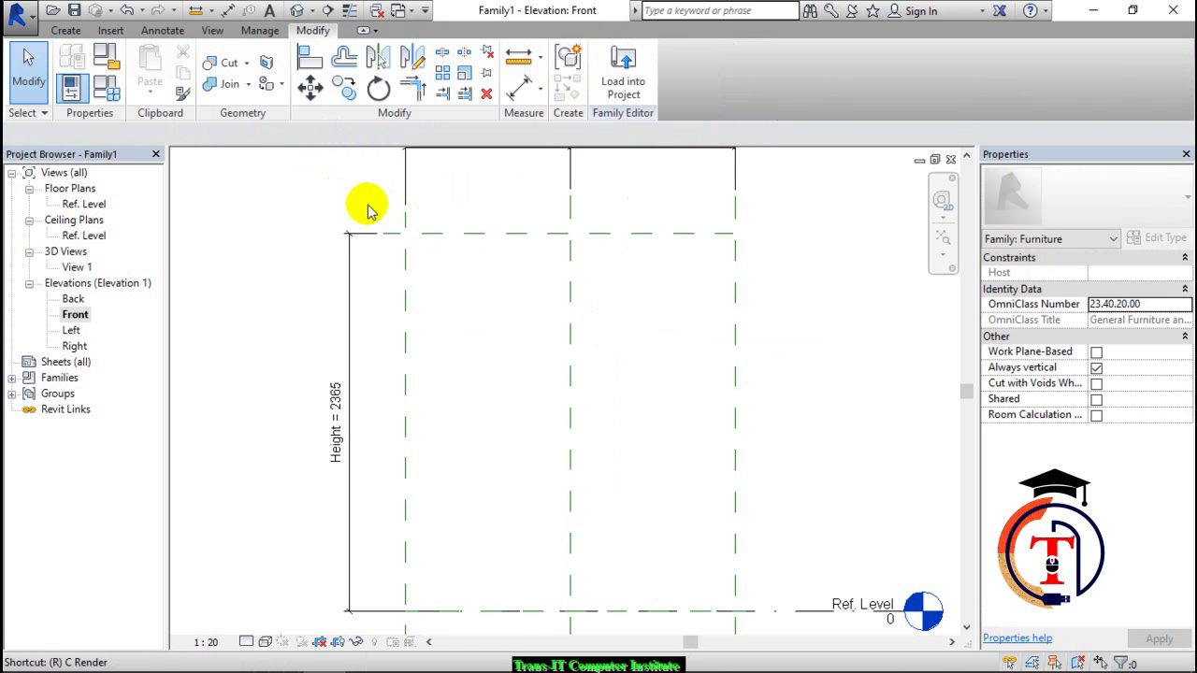
# Use Pick Lines, unlocked, to add reference planes 18 off the top and left planes.
pyautogui.press('r')
pyautogui.press('p')
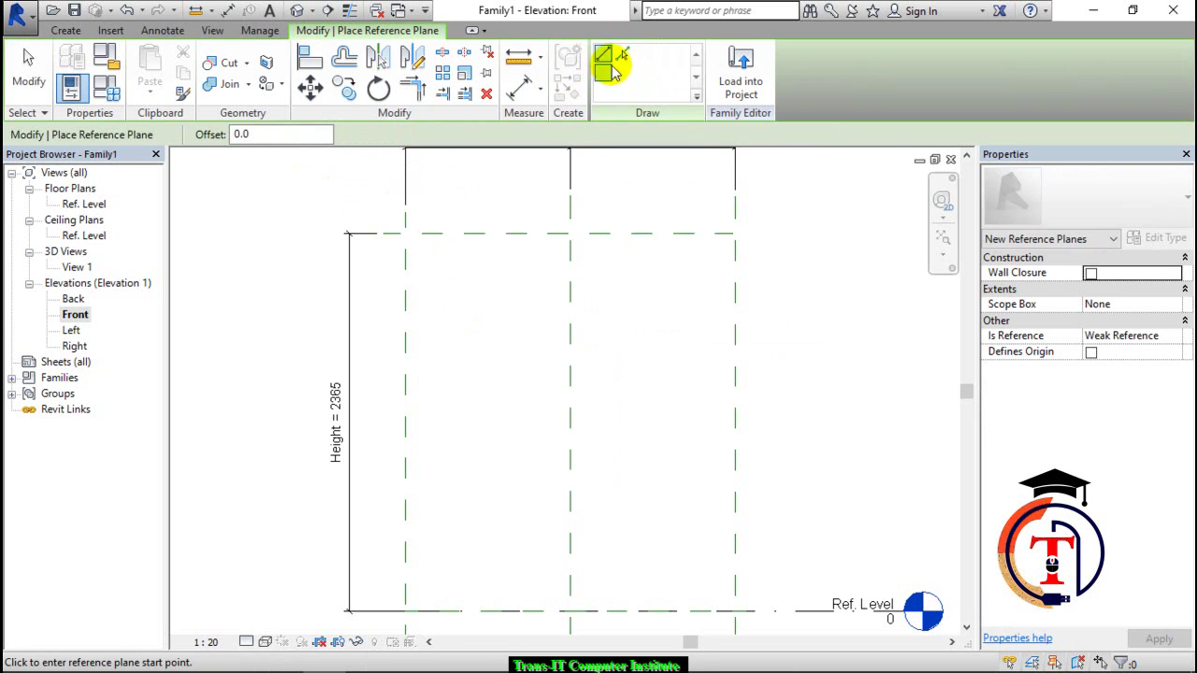
pyautogui.click(618, 62)
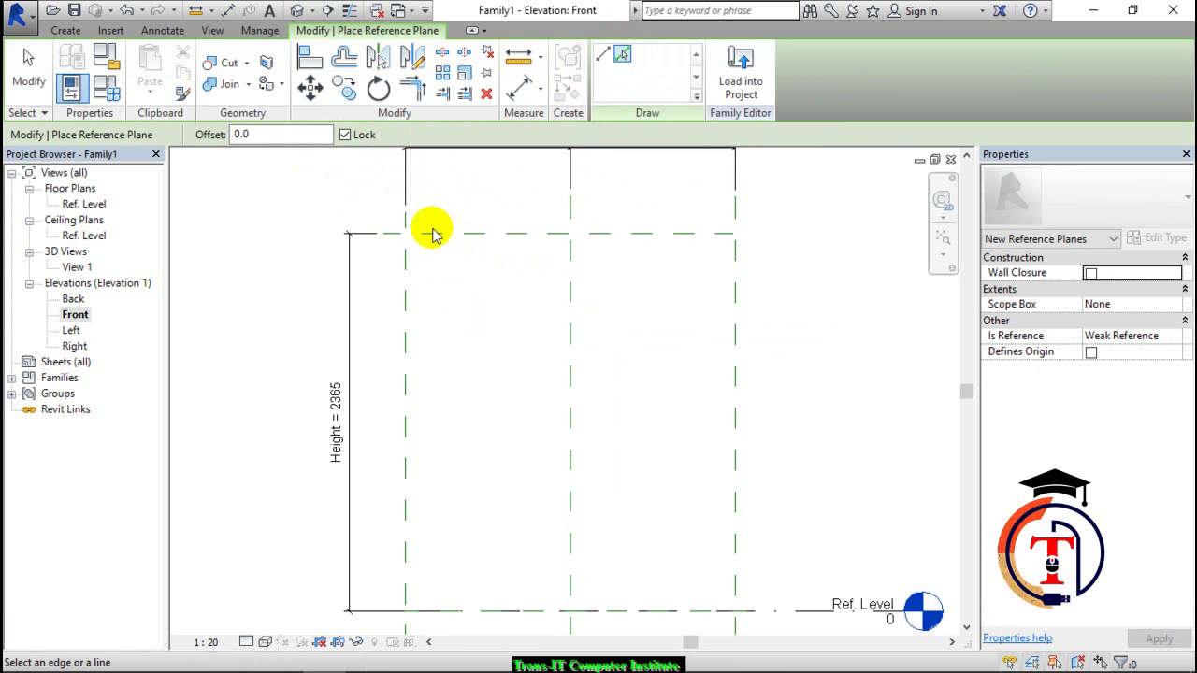
pyautogui.click(355, 134)
pyautogui.click(294, 134)
pyautogui.write('18')
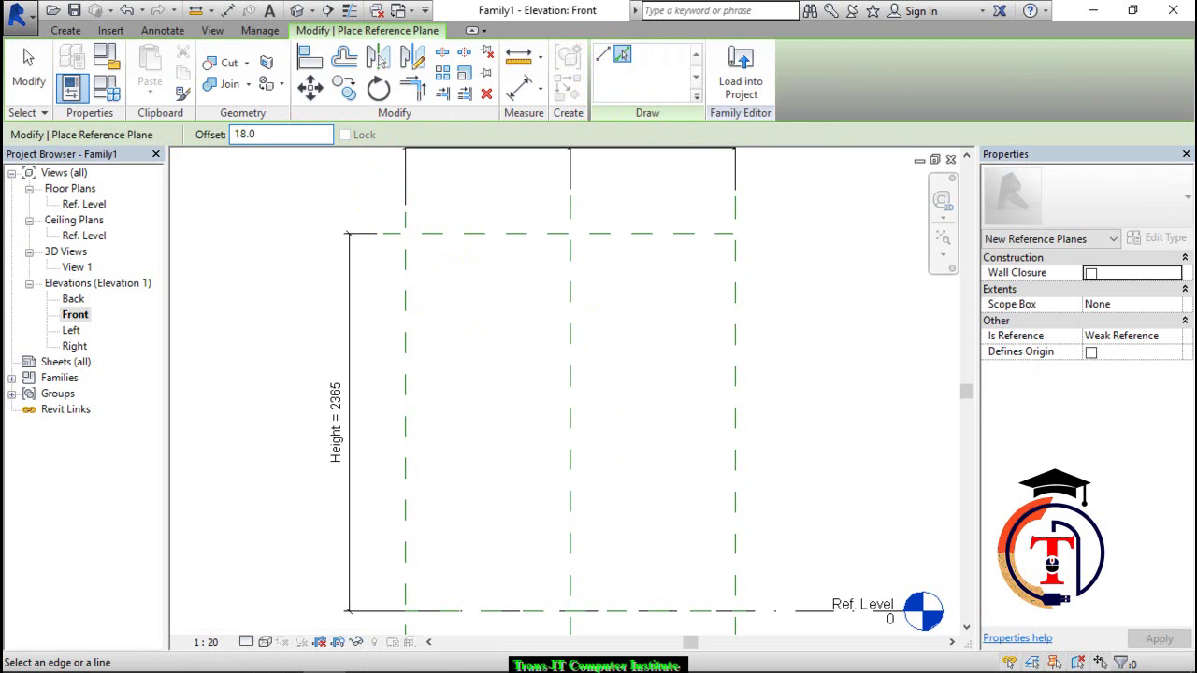
pyautogui.click(496, 241)
pyautogui.scroll(1, 393, 291)
pyautogui.click(414, 274)
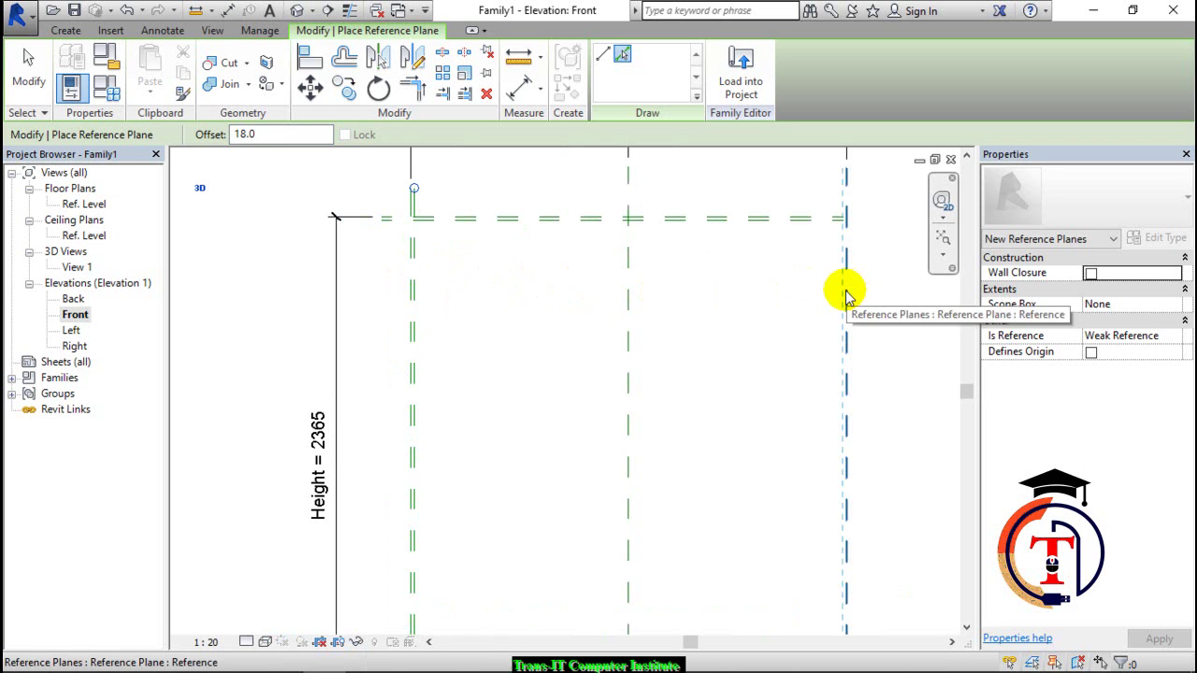
pyautogui.press('Escape')
pyautogui.press('Escape')
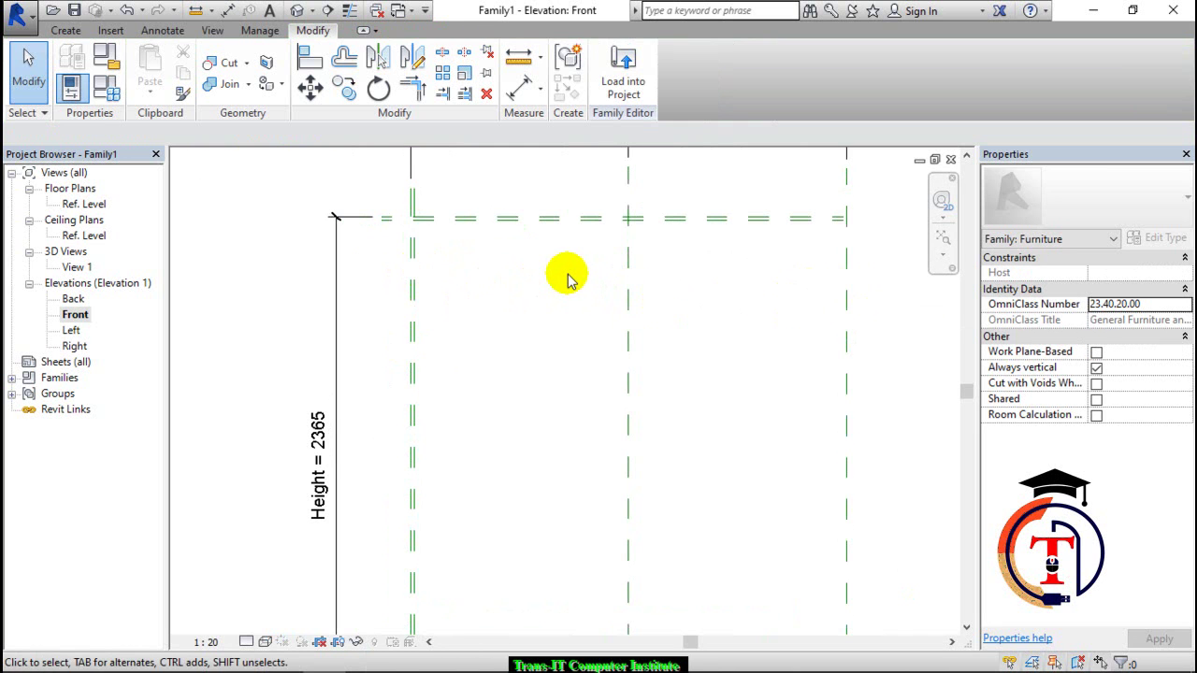
pyautogui.scroll(-1, 569, 277)
# Check the wardrobe reference PDF for the panel dimensions.
pyautogui.hotkey('alt', 'Tab')
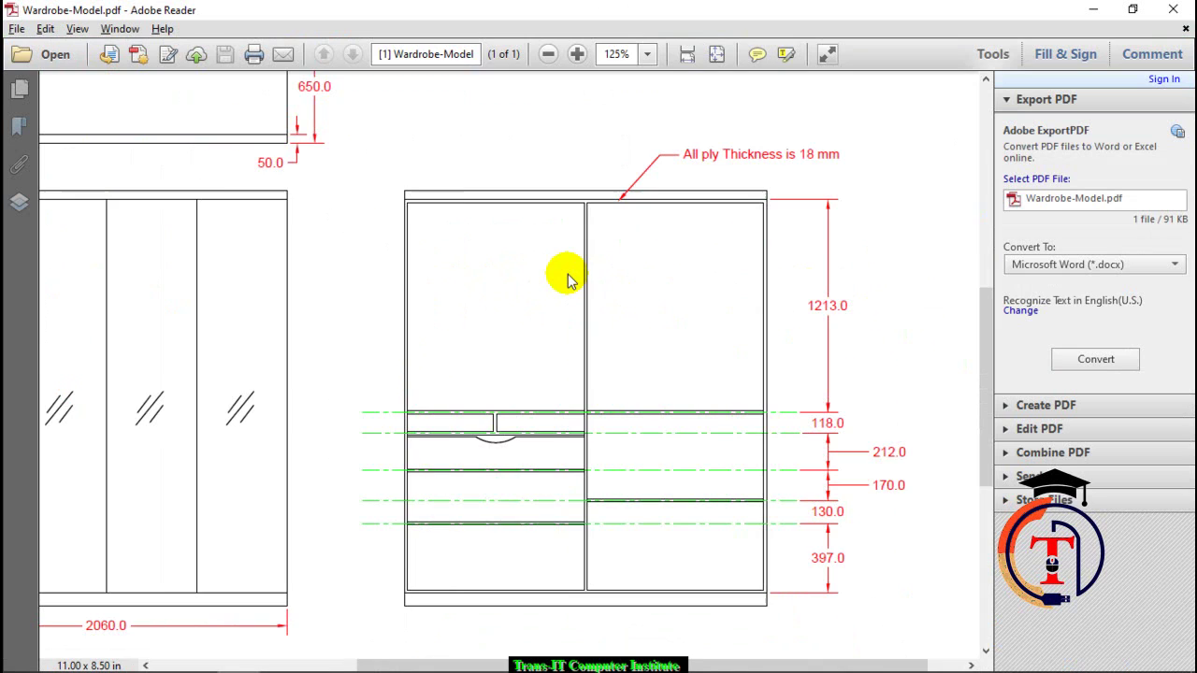
pyautogui.scroll(-2, 337, 201)
pyautogui.hscroll(-3, 374, 253)
pyautogui.hscroll(-3, 302, 289)
pyautogui.hotkey('alt', 'Tab')
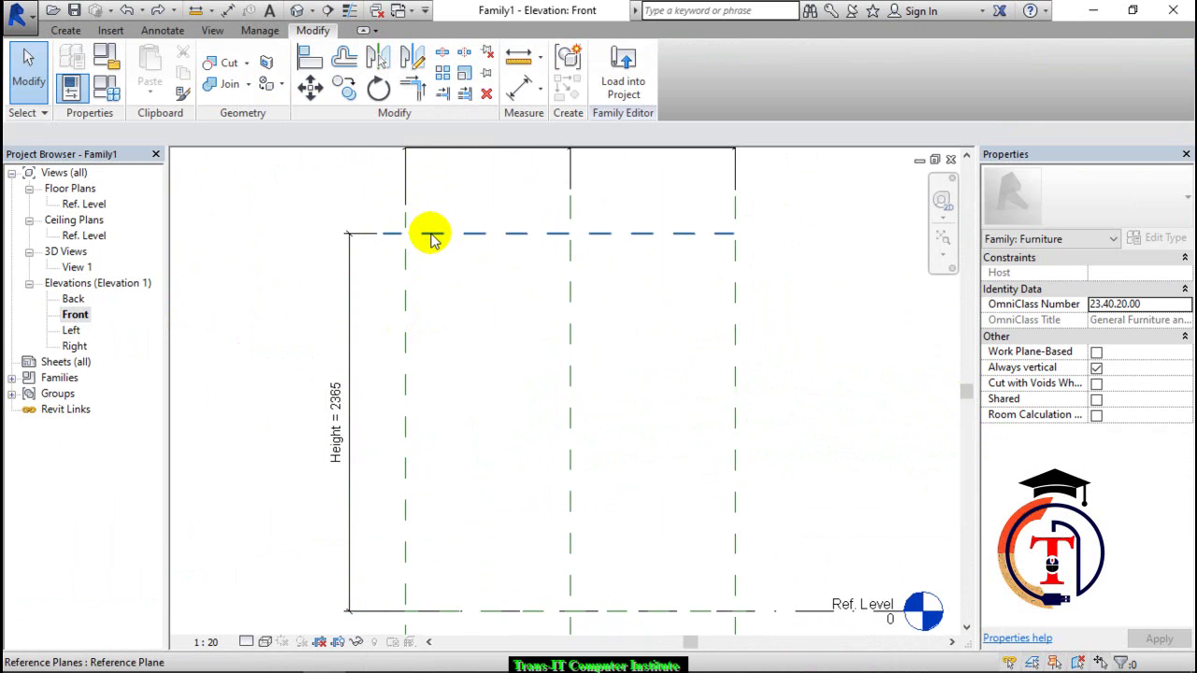
# Draw horizontal reference planes near the top and base, extending the top one to the right.
pyautogui.press('r')
pyautogui.press('p')
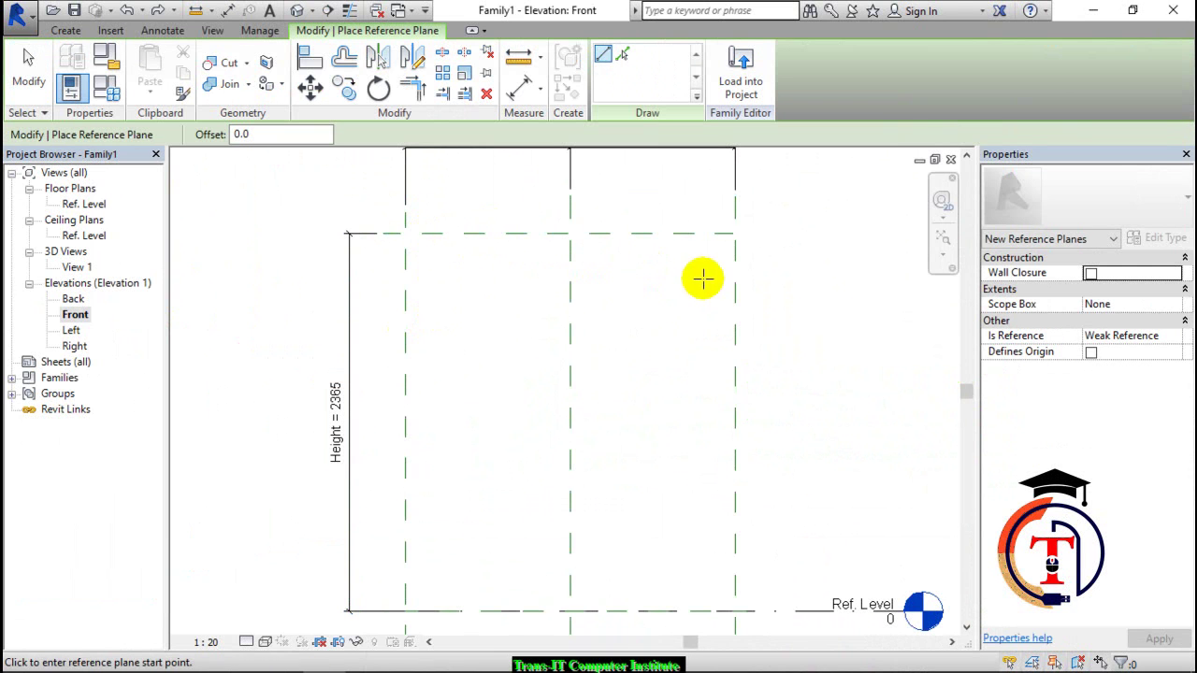
pyautogui.click(753, 251)
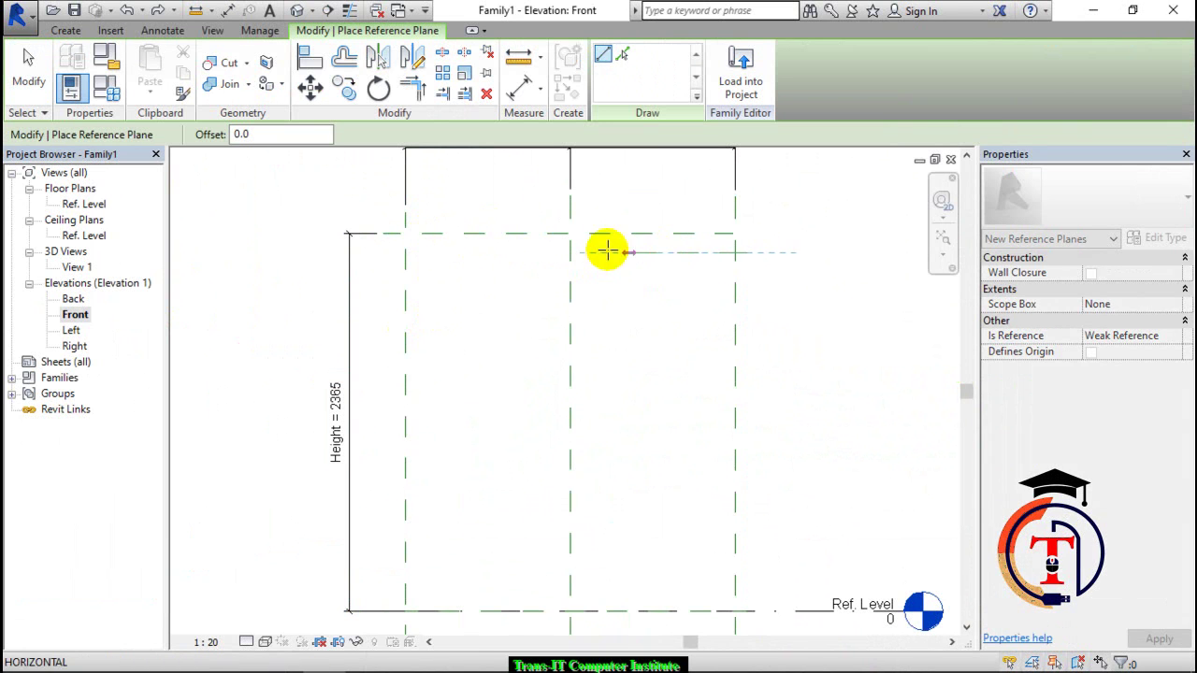
pyautogui.click(385, 248)
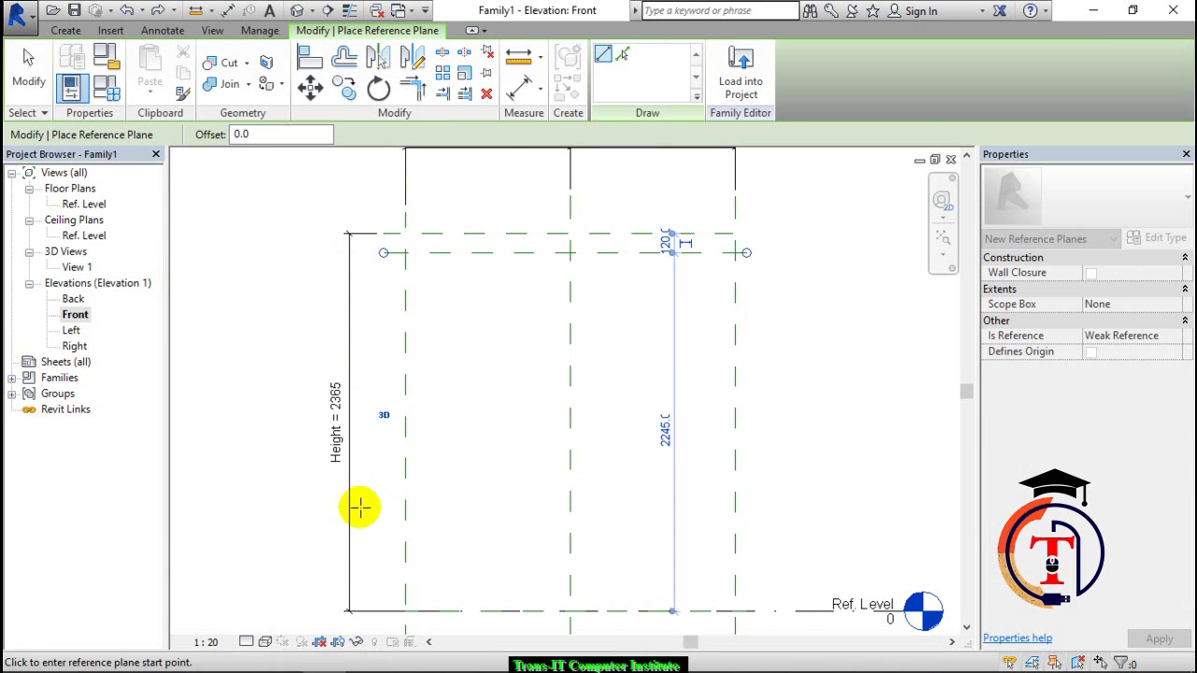
pyautogui.click(383, 597)
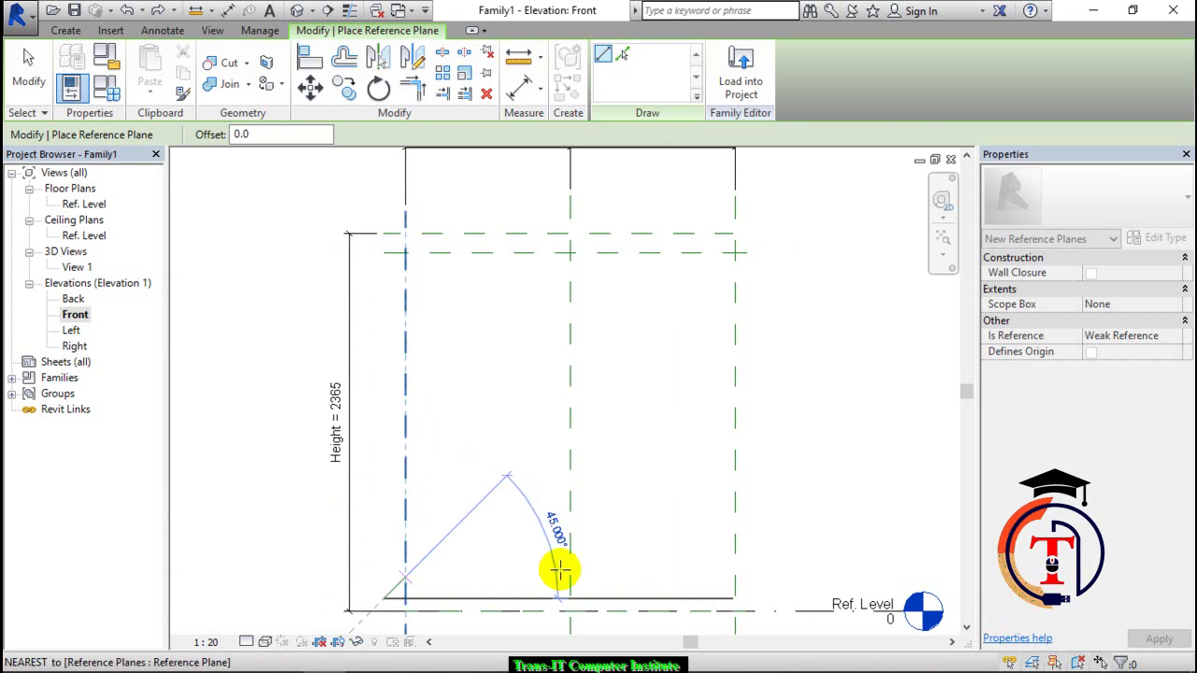
pyautogui.click(761, 599)
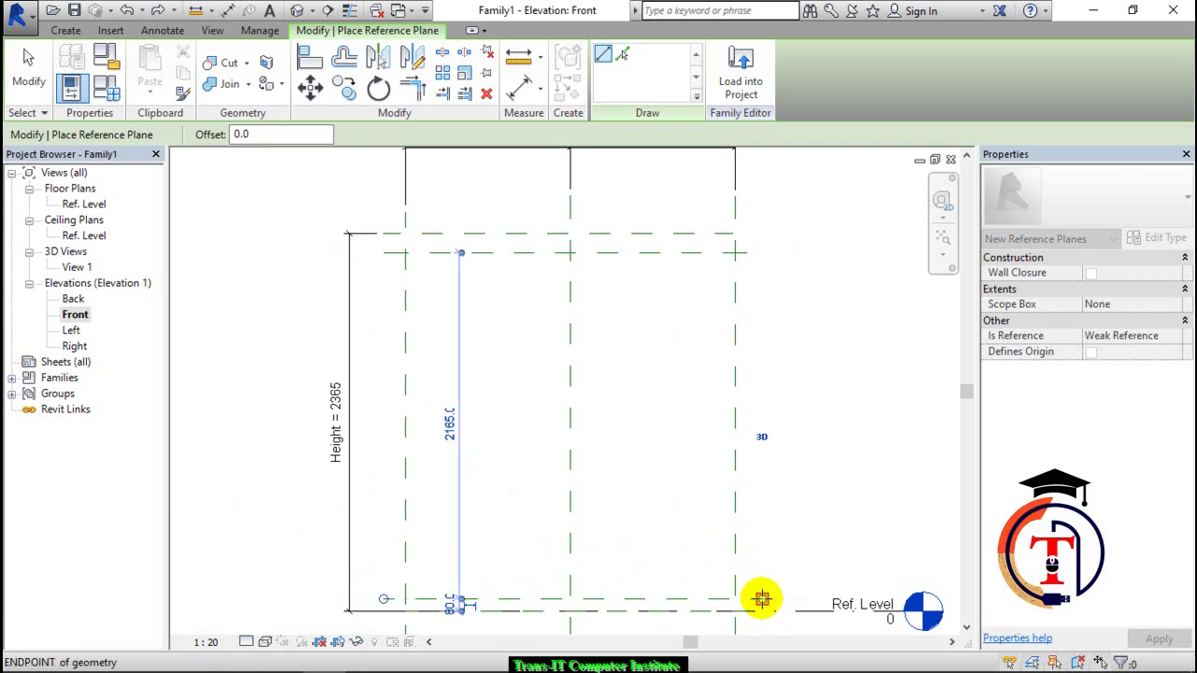
pyautogui.press('Escape')
pyautogui.press('Escape')
pyautogui.click(730, 236)
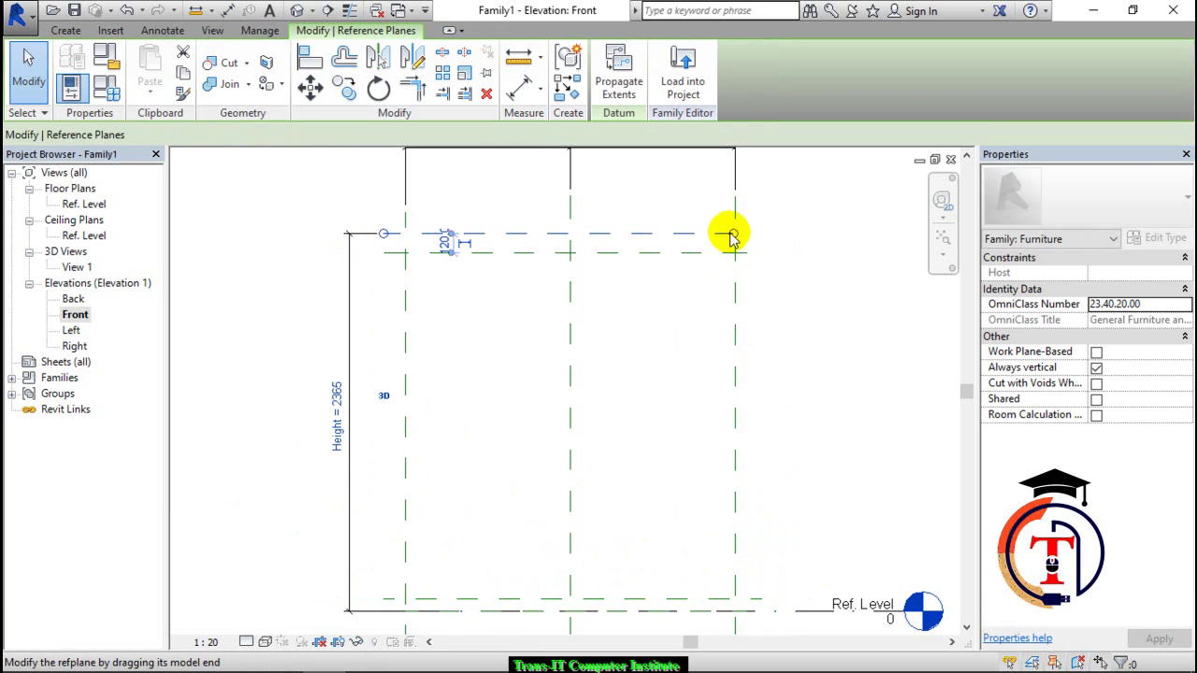
pyautogui.moveTo(729, 236)
pyautogui.mouseDown()
pyautogui.moveTo(791, 234)
pyautogui.moveTo(767, 250)
pyautogui.mouseUp()
pyautogui.click(817, 440)
# Set the top reference plane 50 below the top edge, replacing the 120 distance.
pyautogui.press('i')
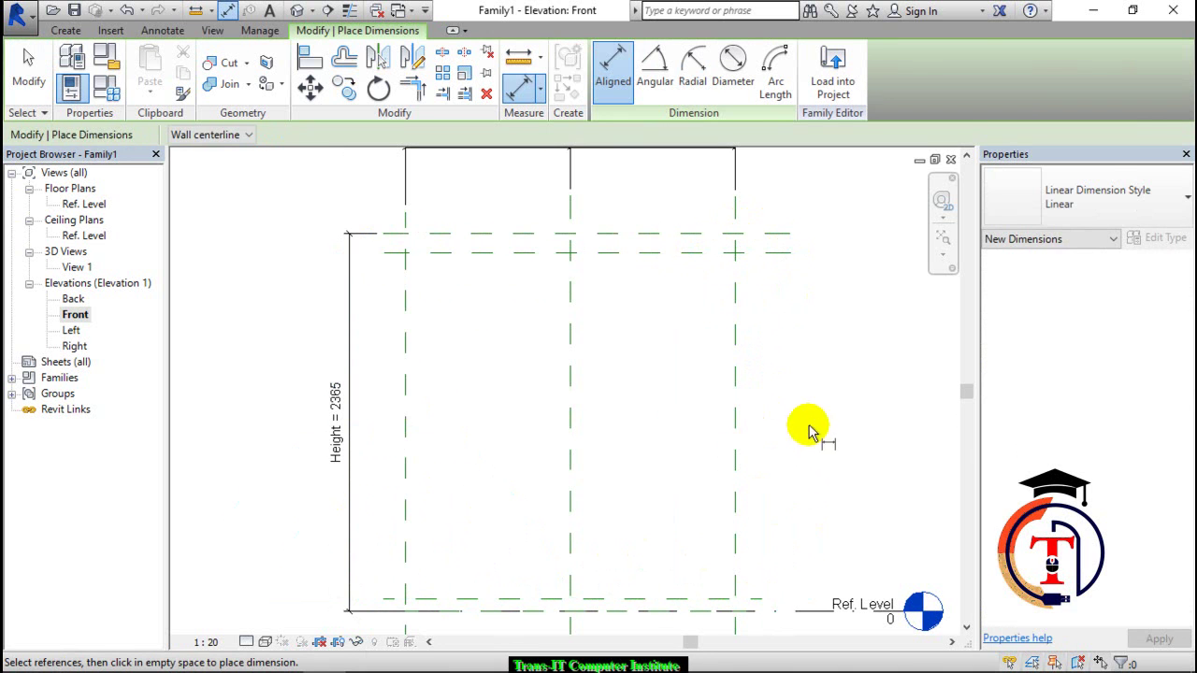
pyautogui.press('Escape')
pyautogui.click(774, 253)
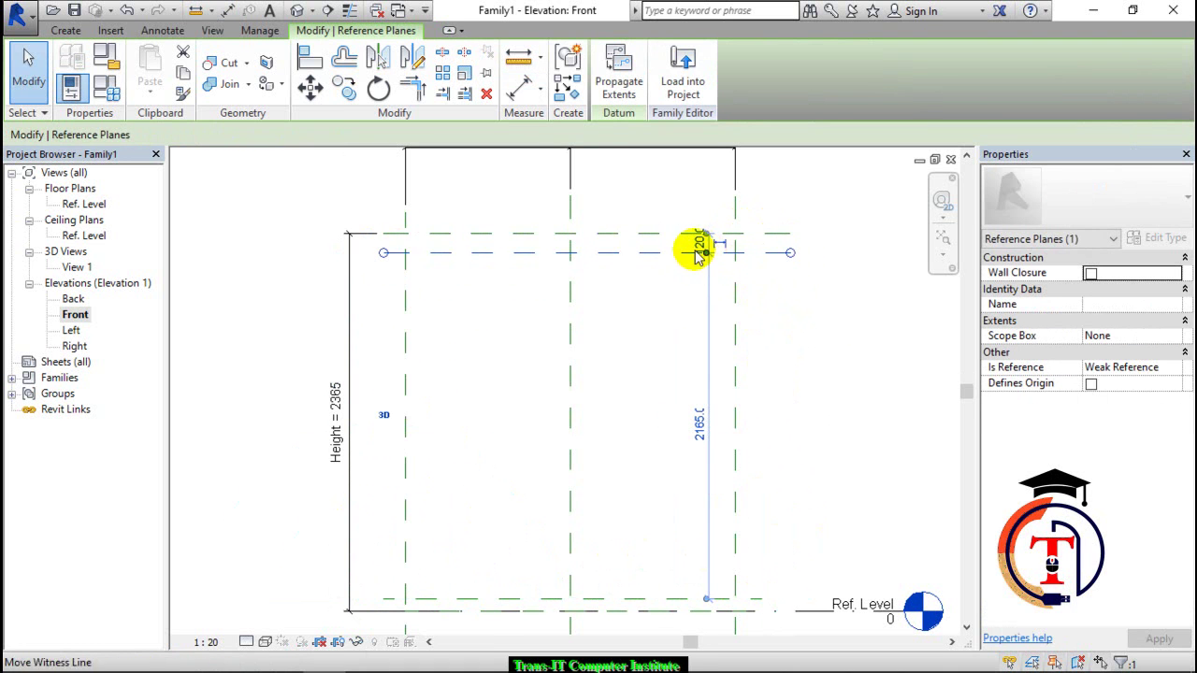
pyautogui.hotkey('alt', 'Tab')
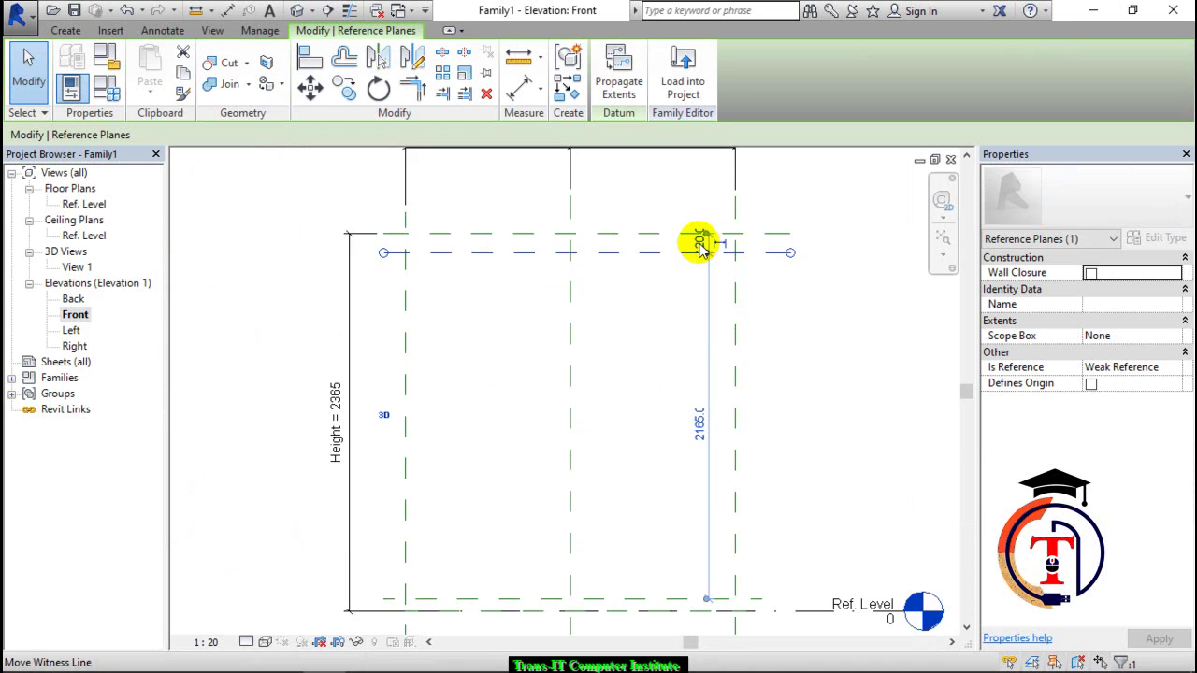
pyautogui.click(703, 245)
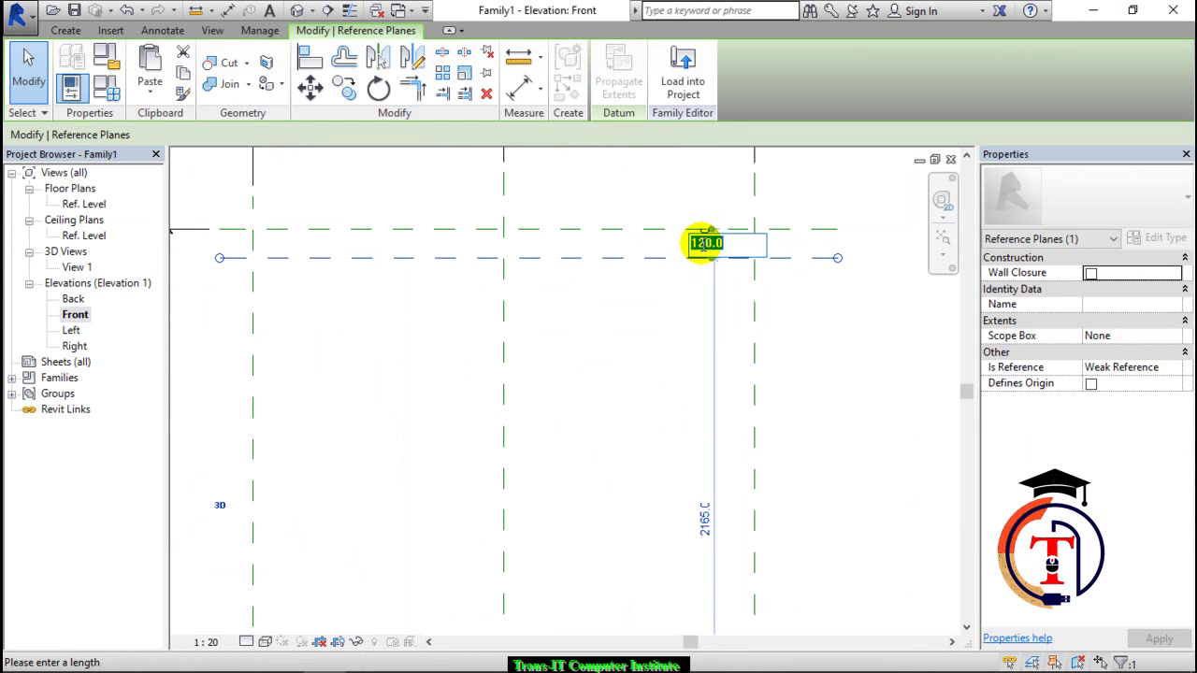
pyautogui.press('Return')
pyautogui.press('Escape')
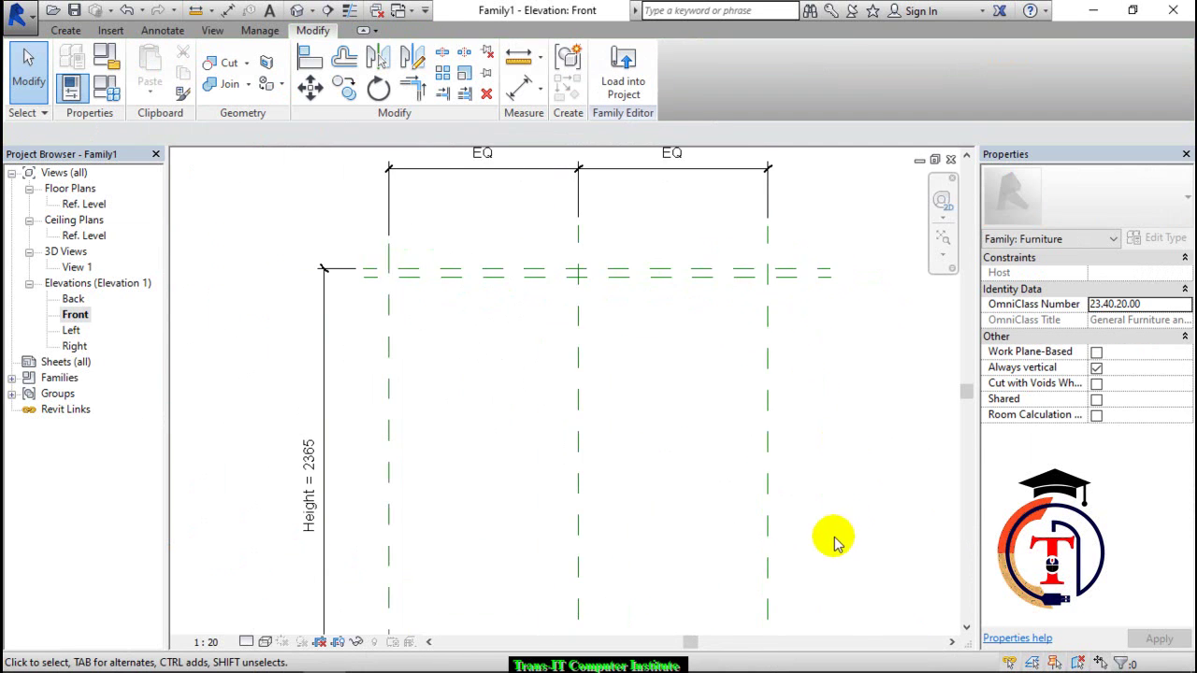
# Move the bottom reference plane to 75 above the base, replacing the 80 distance.
pyautogui.scroll(-2, 836, 544)
pyautogui.moveTo(823, 553); pyautogui.dragTo(793, 329, button='middle')
pyautogui.scroll(3, 717, 398)
pyautogui.scroll(2, 727, 414)
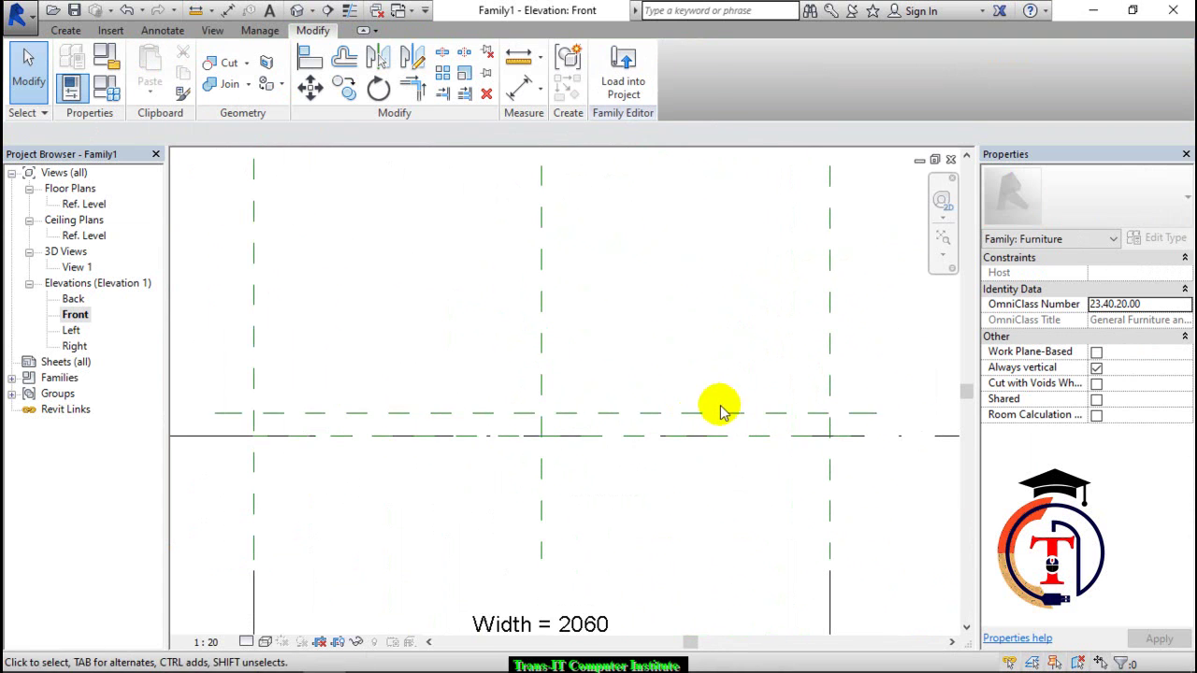
pyautogui.click(724, 414)
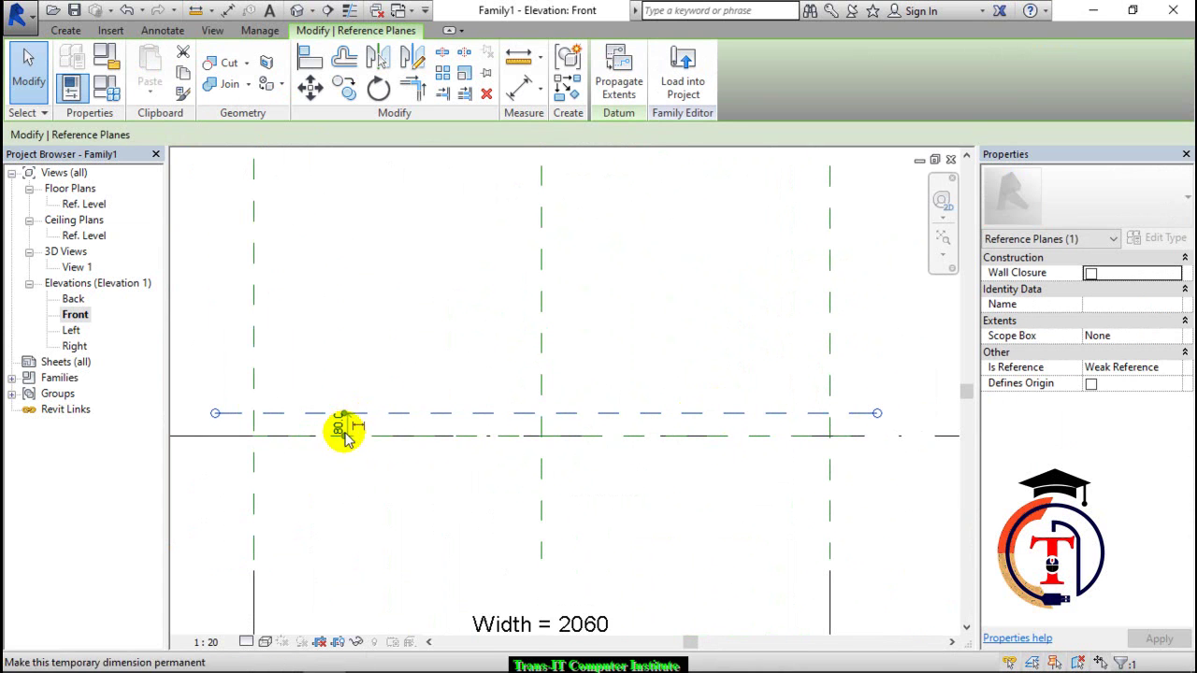
pyautogui.scroll(2, 309, 425)
pyautogui.click(294, 422)
pyautogui.click(293, 408)
pyautogui.click(353, 423)
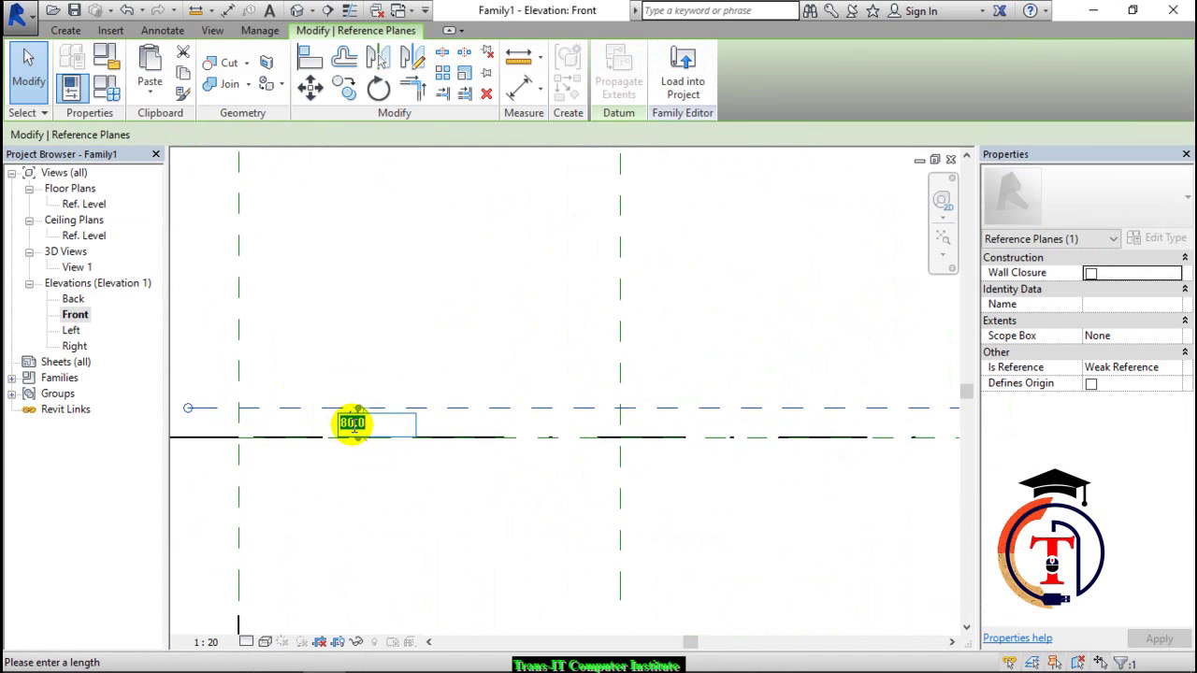
pyautogui.press('Return')
pyautogui.press('Escape')
pyautogui.scroll(-2, 288, 416)
# Add a permanent 50 aligned dimension between the top edge and the top plane.
pyautogui.press('d')
pyautogui.press('i')
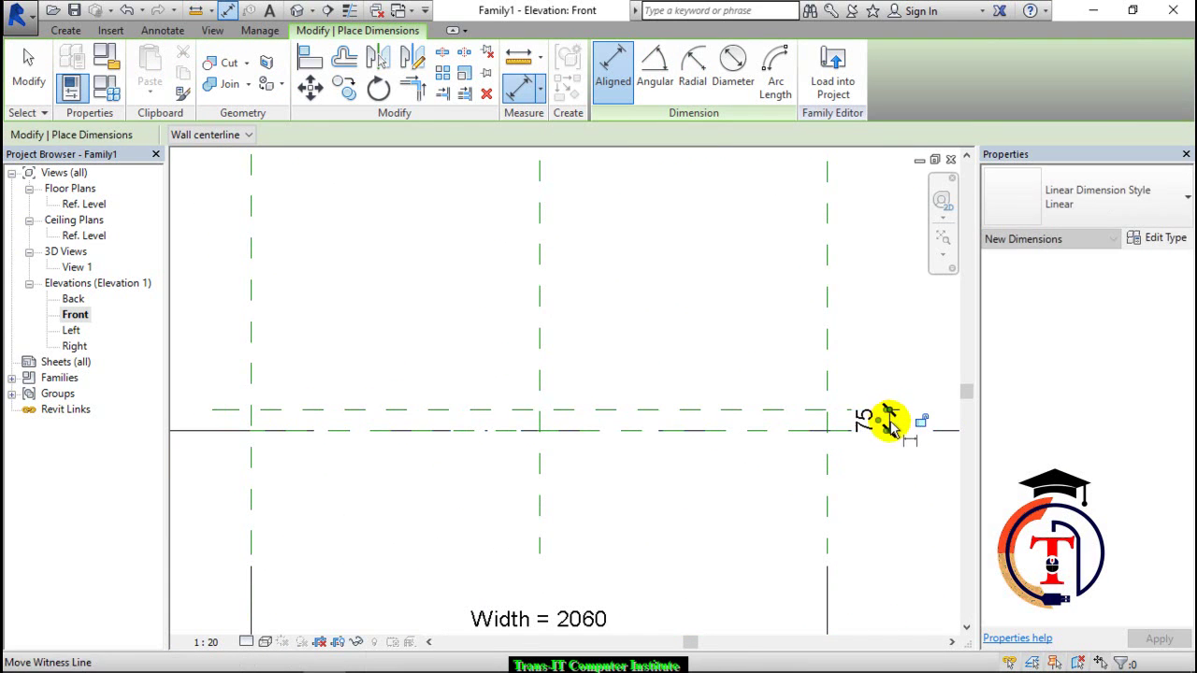
pyautogui.scroll(-2, 903, 426)
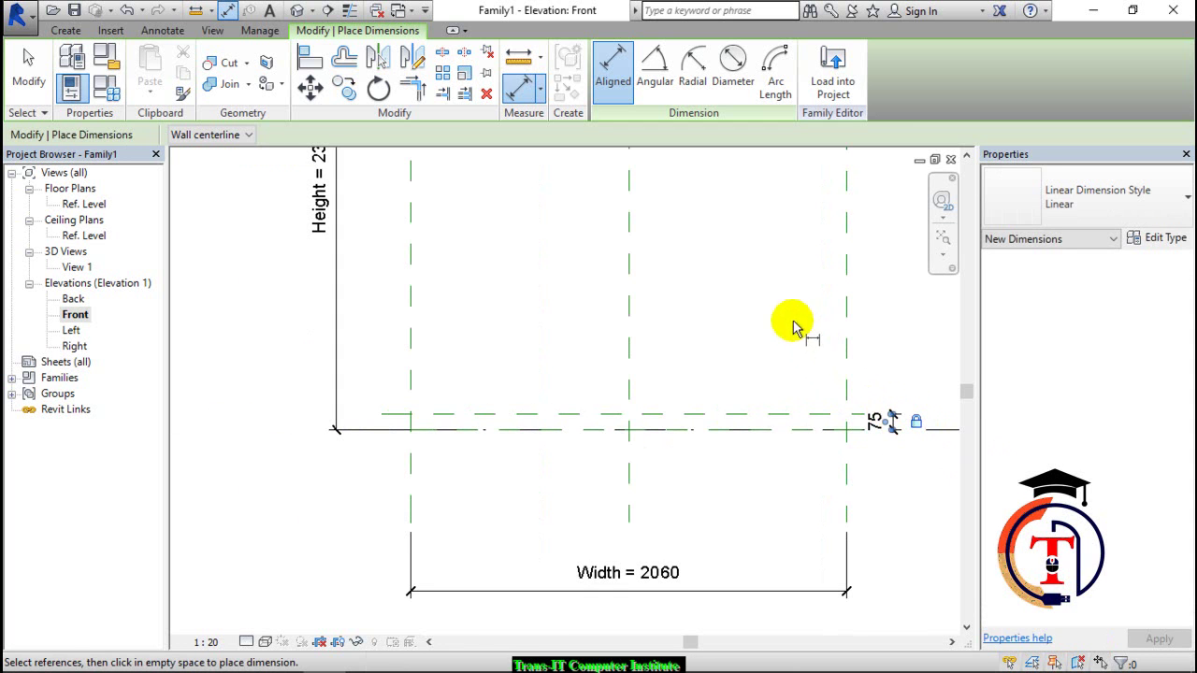
pyautogui.moveTo(968, 397); pyautogui.dragTo(969, 285)
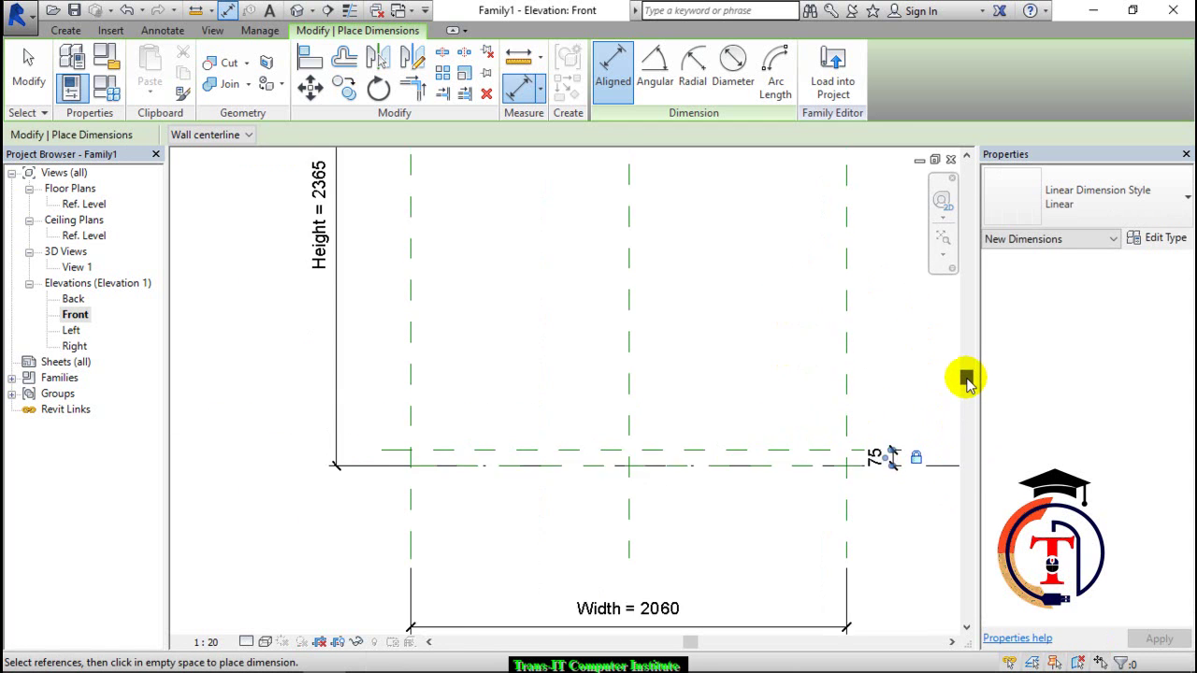
pyautogui.click(903, 296)
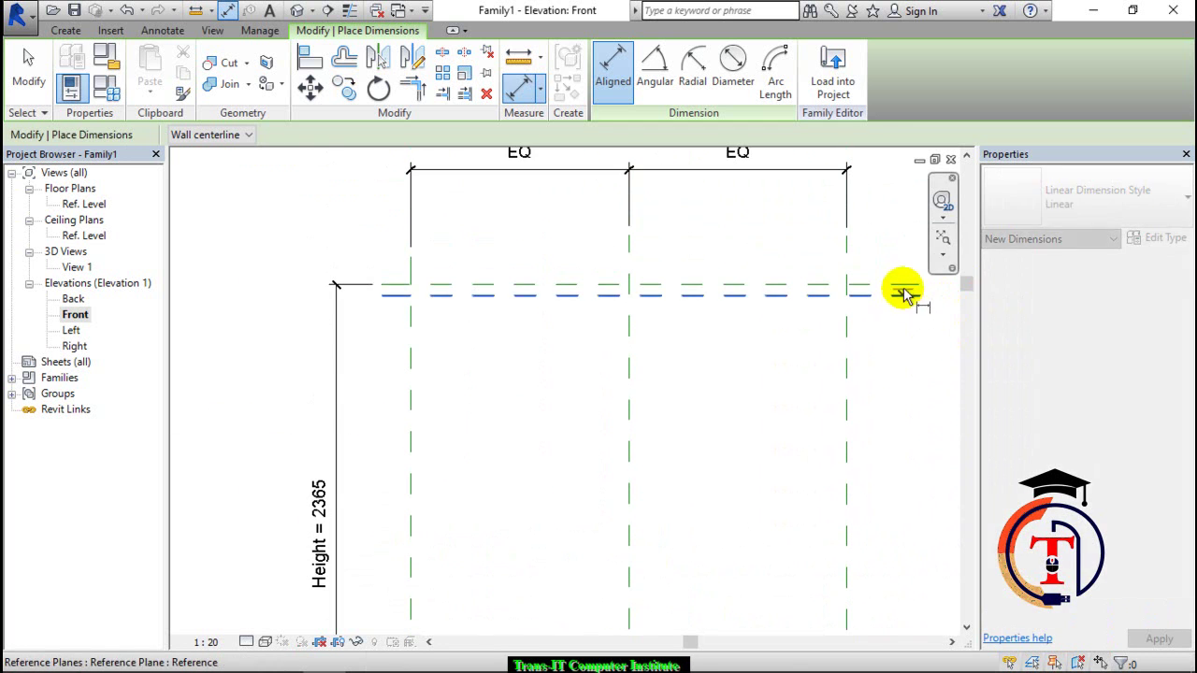
pyautogui.click(915, 306)
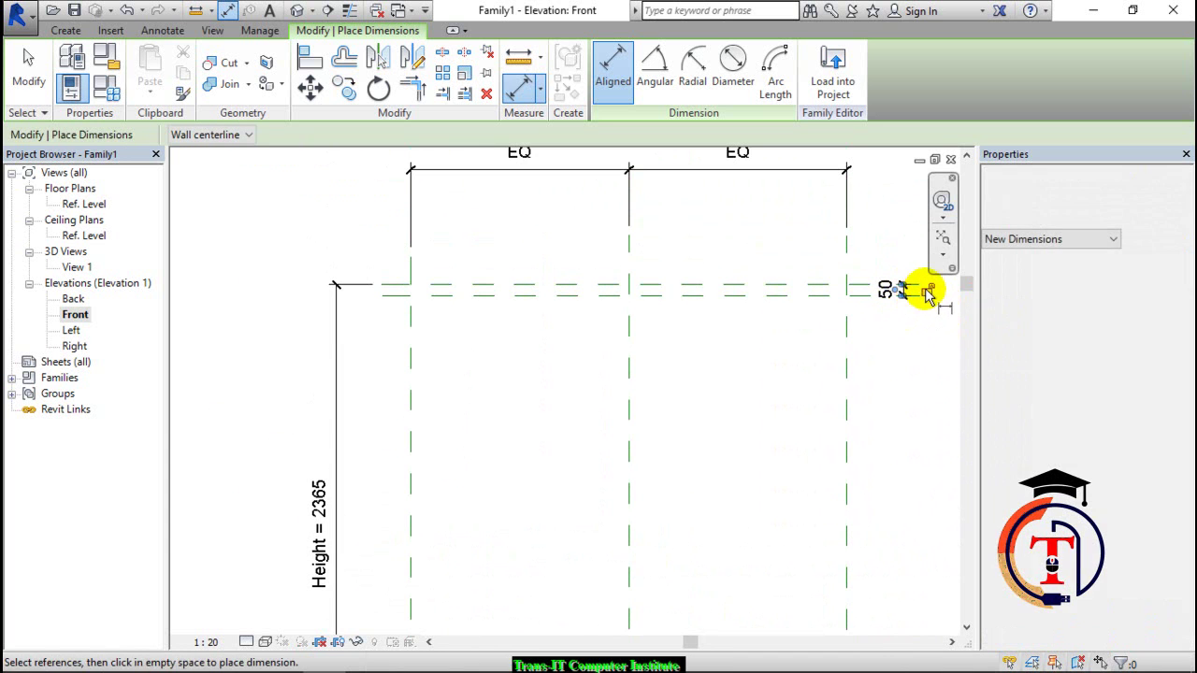
pyautogui.scroll(-1, 927, 347)
pyautogui.press('Escape')
pyautogui.press('Escape')
pyautogui.scroll(-2, 927, 347)
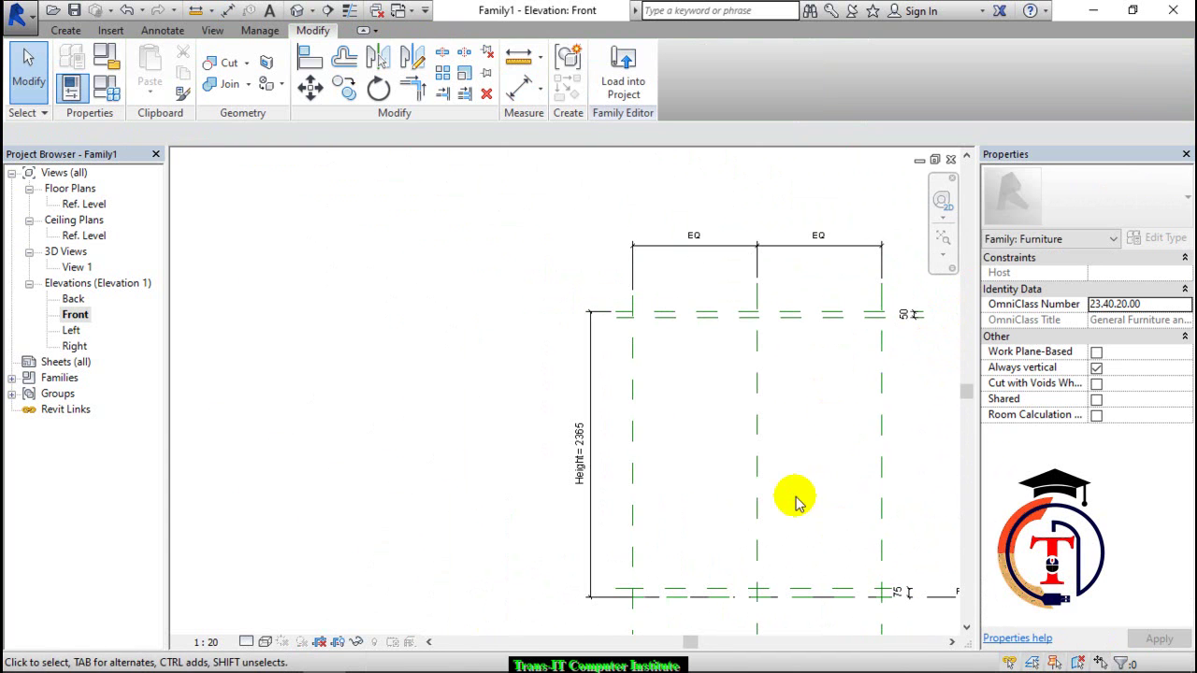
pyautogui.moveTo(784, 485); pyautogui.dragTo(481, 433, button='middle')
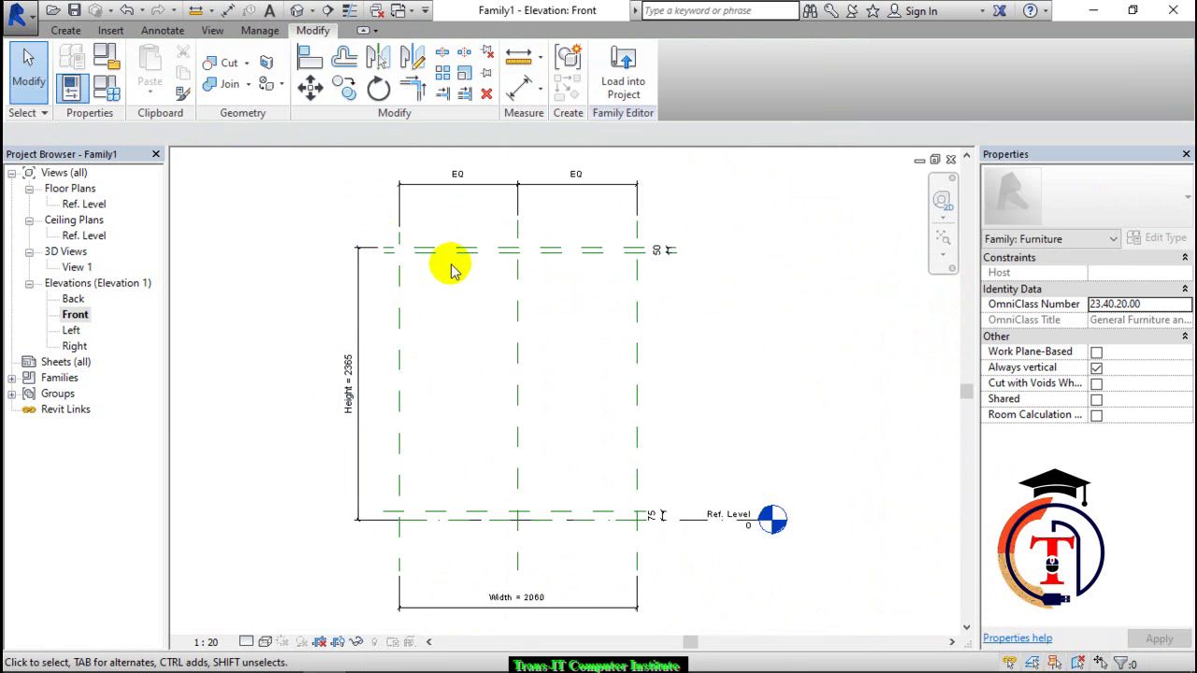
pyautogui.scroll(3, 452, 271)
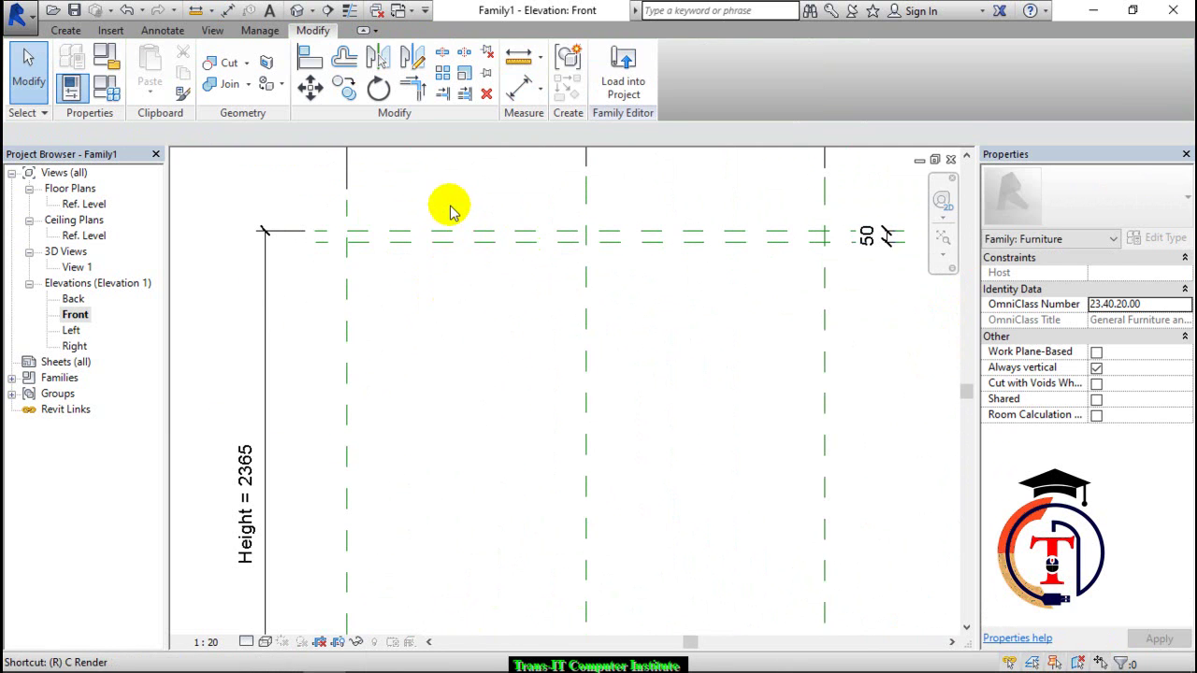
# Add reference planes offset 18 inside the top, left, right and bottom planes.
pyautogui.press('p')
pyautogui.click(624, 58)
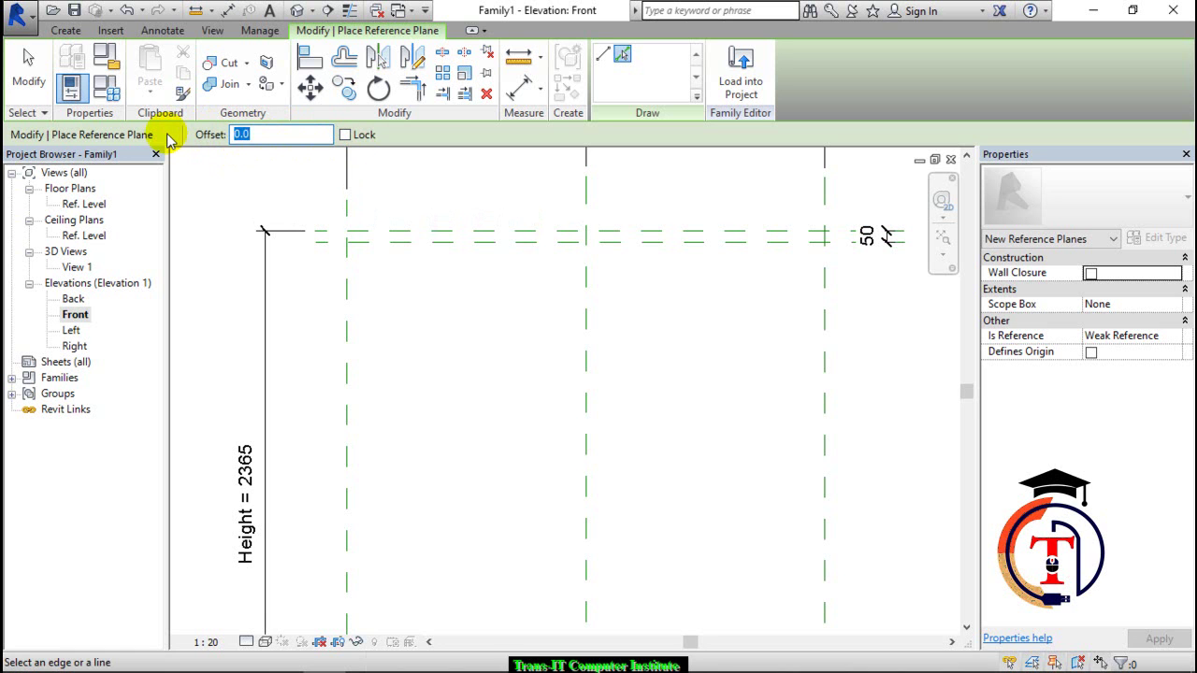
pyautogui.click(402, 255)
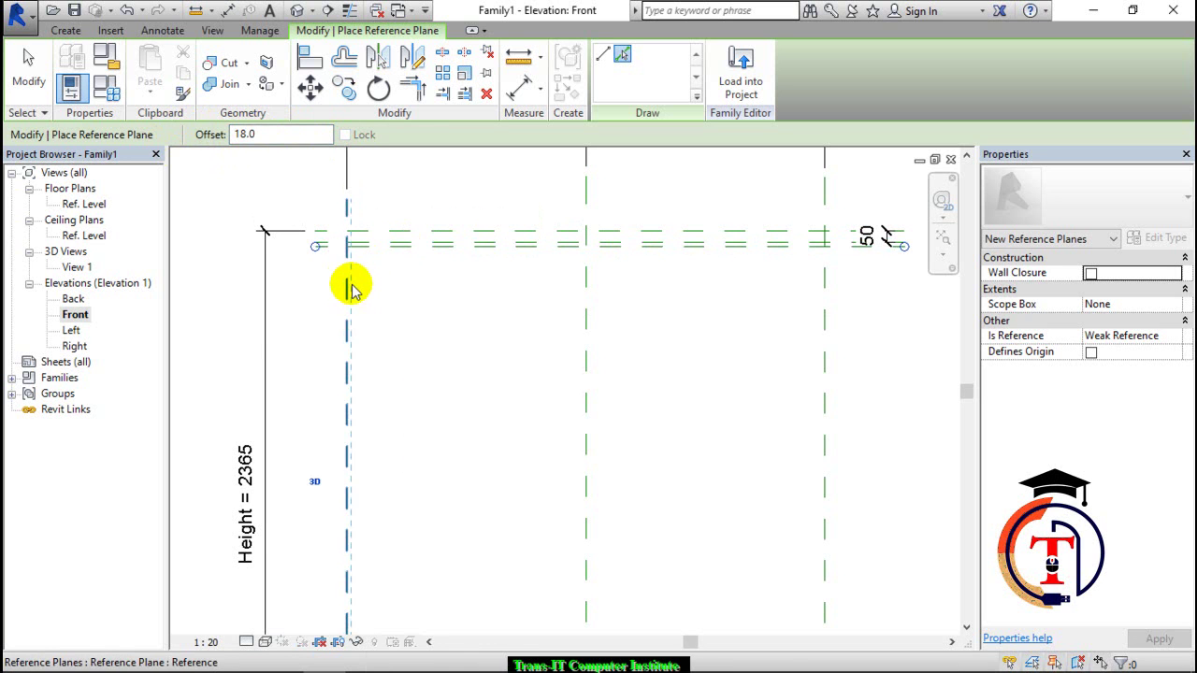
pyautogui.click(350, 283)
pyautogui.click(819, 350)
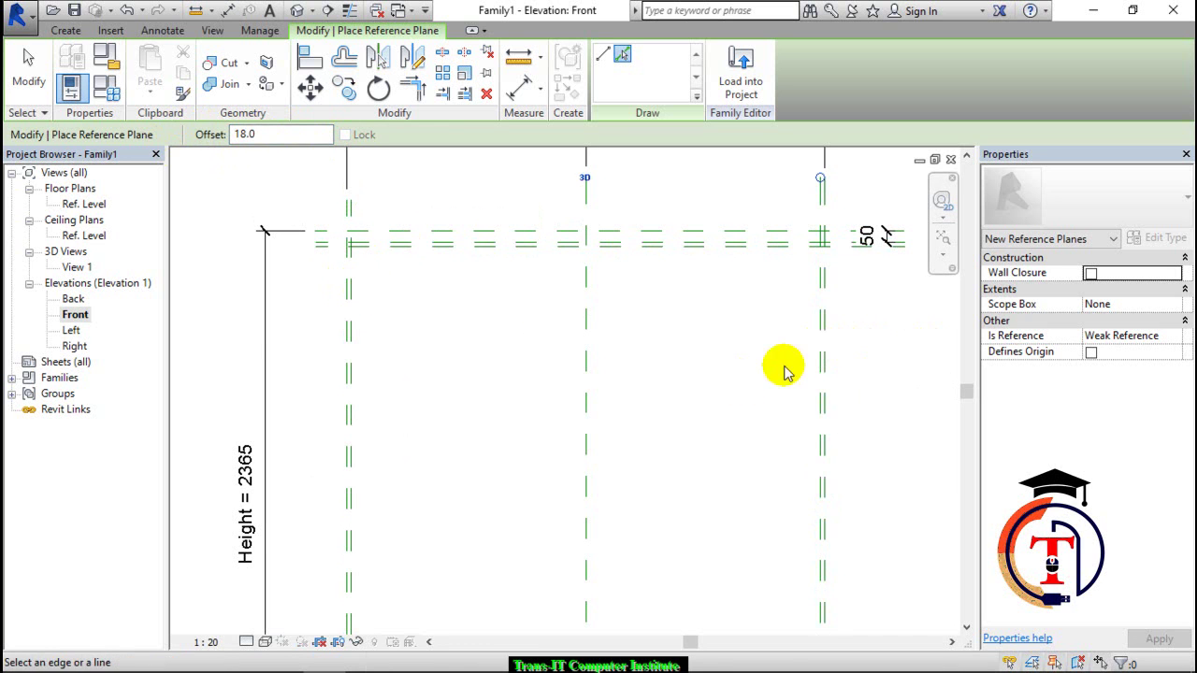
pyautogui.moveTo(966, 393); pyautogui.dragTo(966, 470)
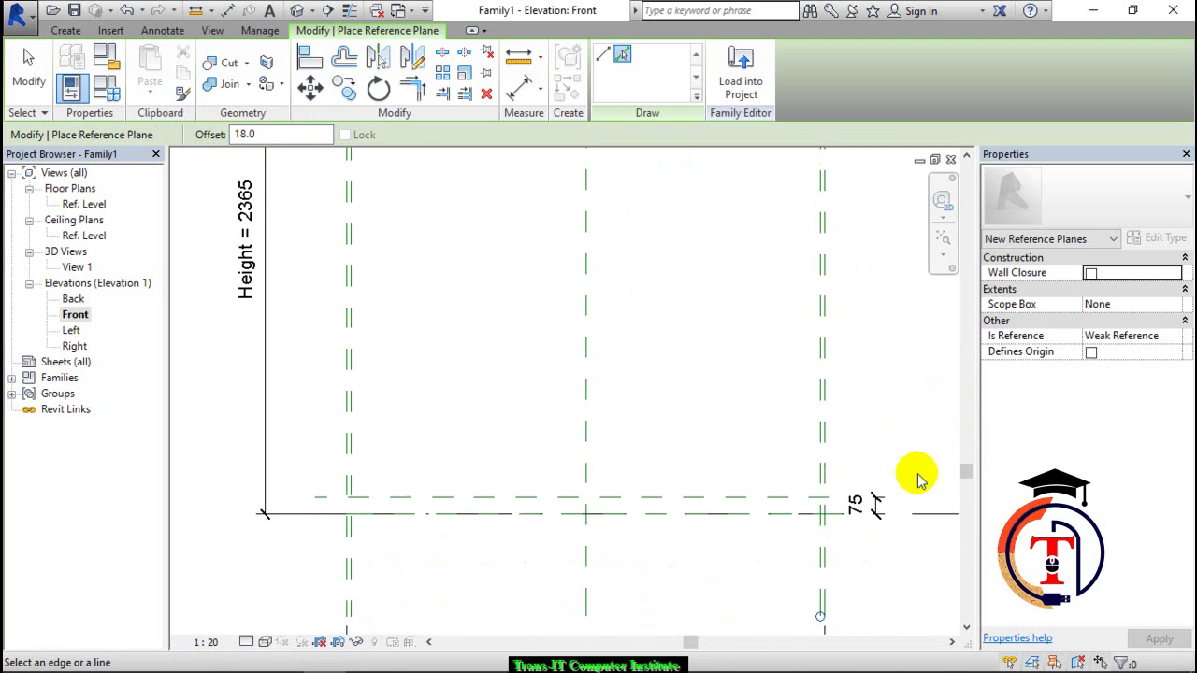
pyautogui.click(779, 498)
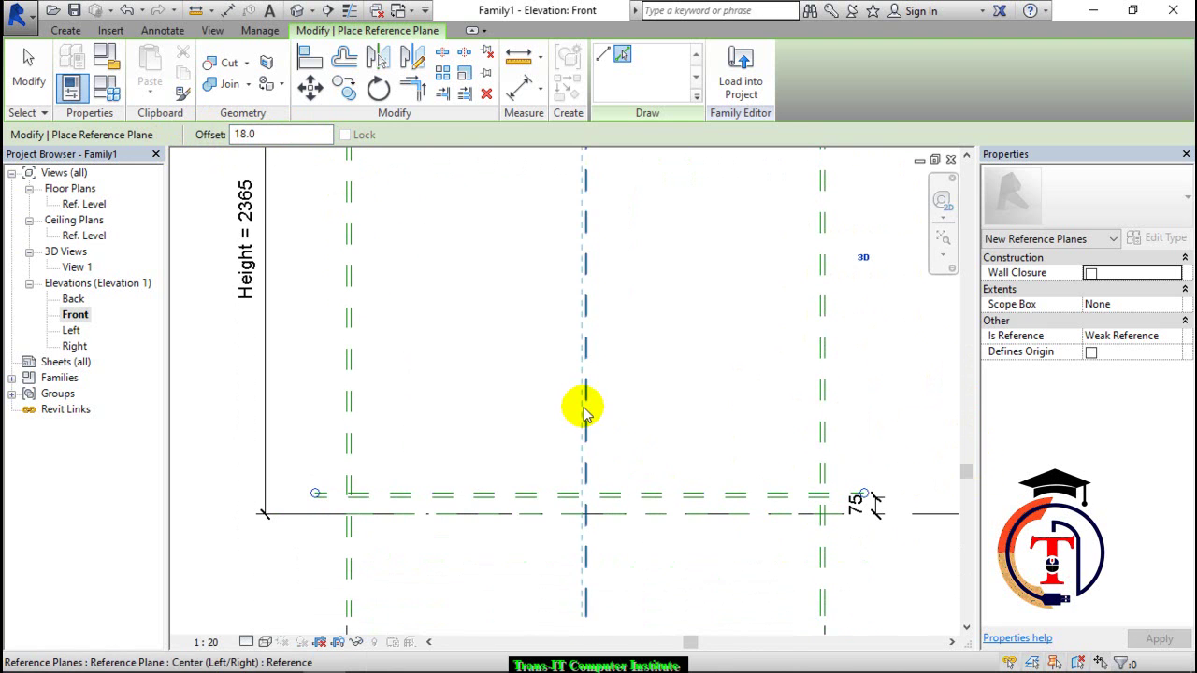
# Change the offset to 9 and add a plane beside the centre vertical plane.
pyautogui.moveTo(330, 135); pyautogui.dragTo(147, 133)
pyautogui.write('9')
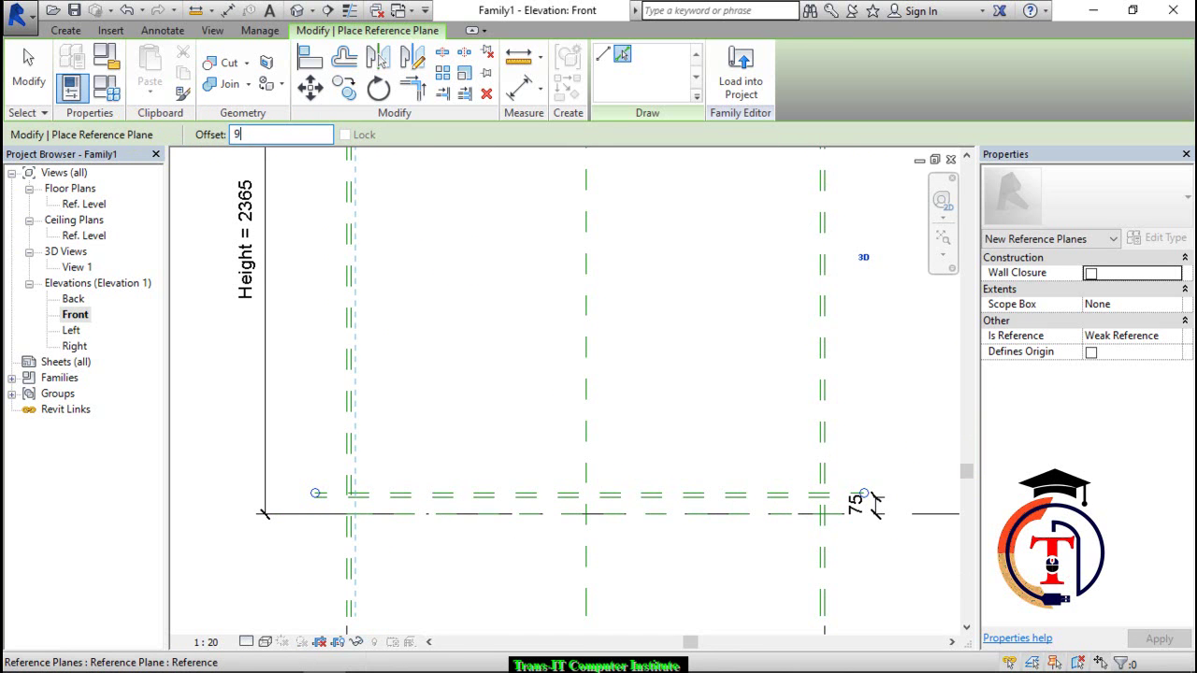
pyautogui.click(585, 310)
pyautogui.scroll(5, 578, 316)
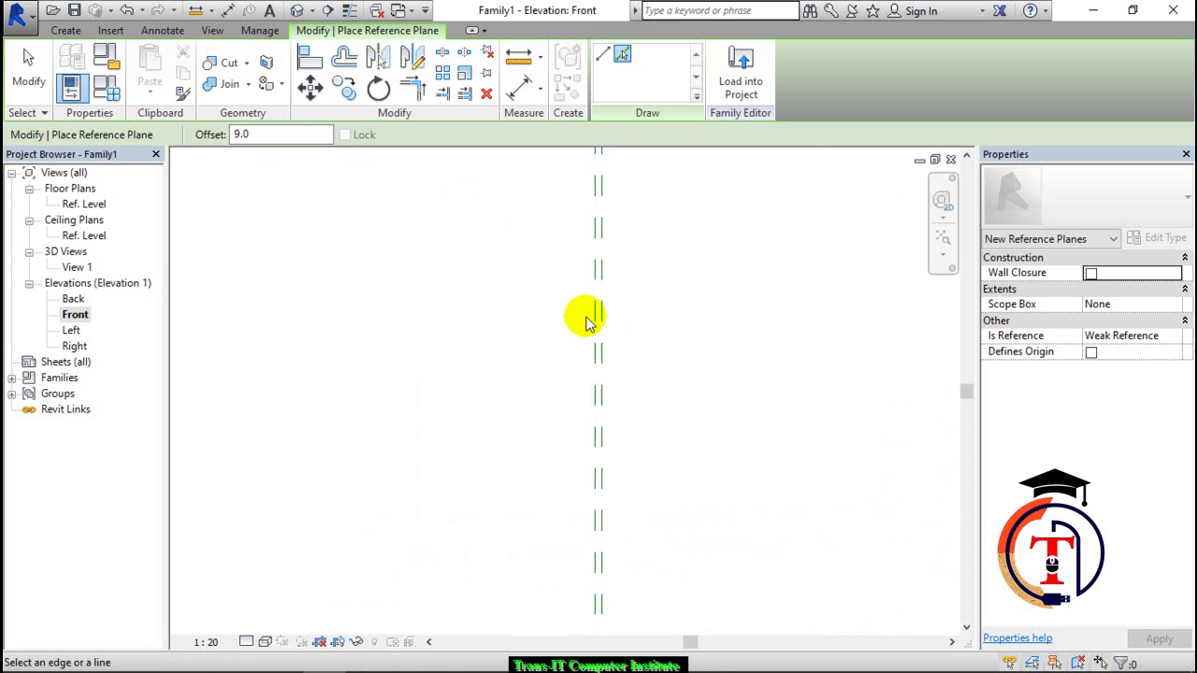
pyautogui.scroll(-2, 591, 323)
pyautogui.scroll(-2, 586, 380)
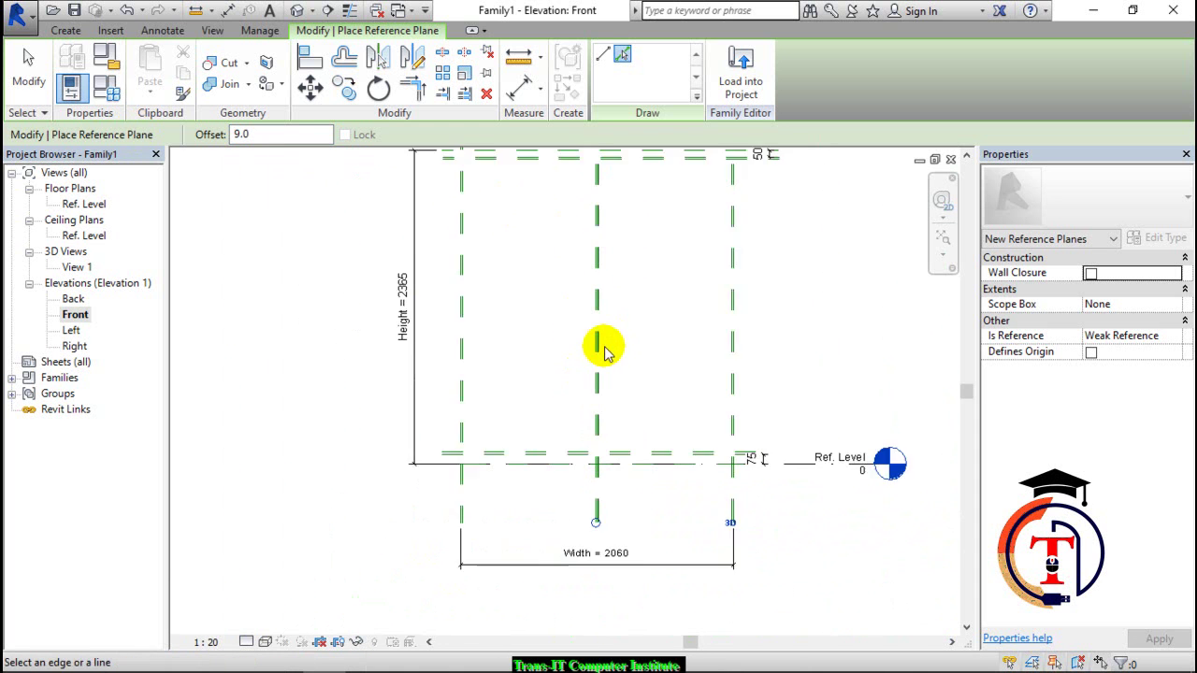
pyautogui.scroll(-3, 605, 347)
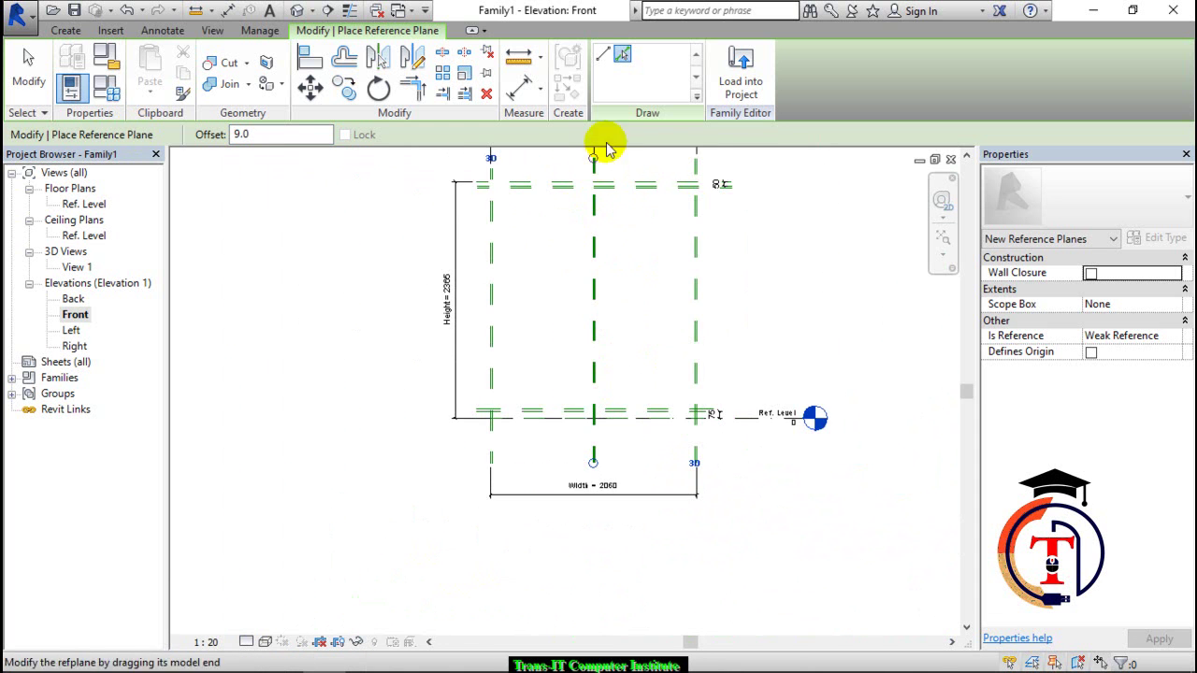
pyautogui.scroll(4, 608, 178)
pyautogui.scroll(4, 608, 185)
pyautogui.moveTo(612, 194)
pyautogui.mouseDown(button='middle')
pyautogui.moveTo(583, 361)
pyautogui.moveTo(567, 353)
pyautogui.mouseUp(button='middle')
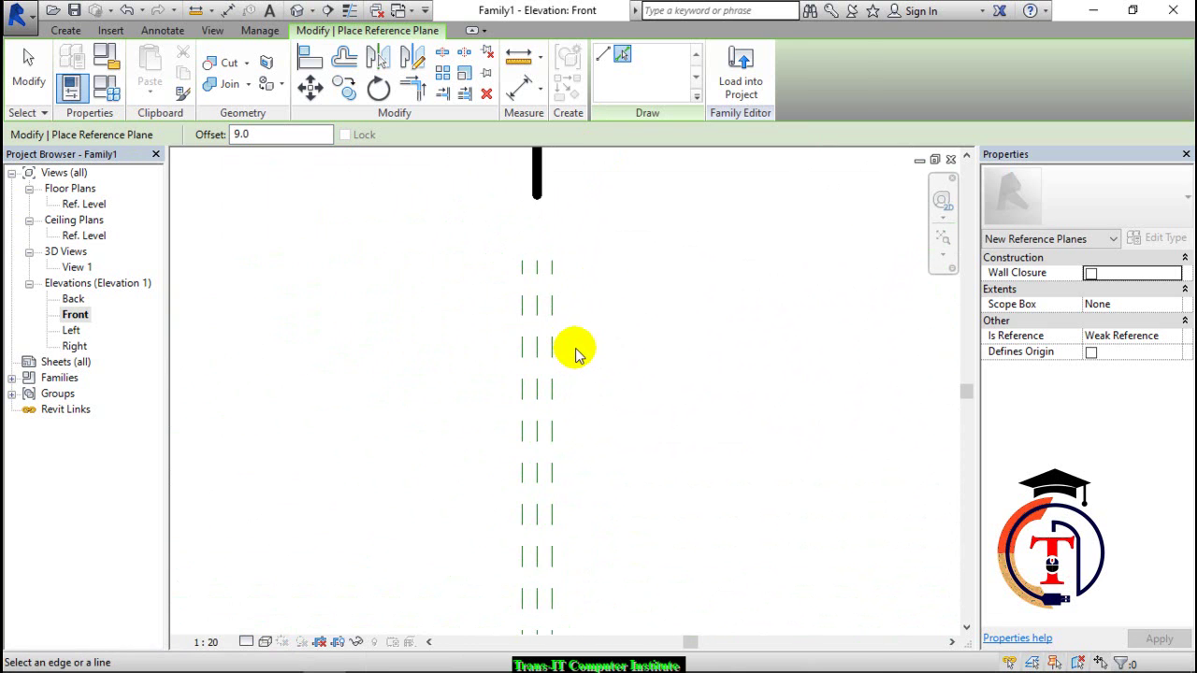
# Dimension the two 9.0 planes either side of the centre vertical plane.
pyautogui.press('d')
pyautogui.press('i')
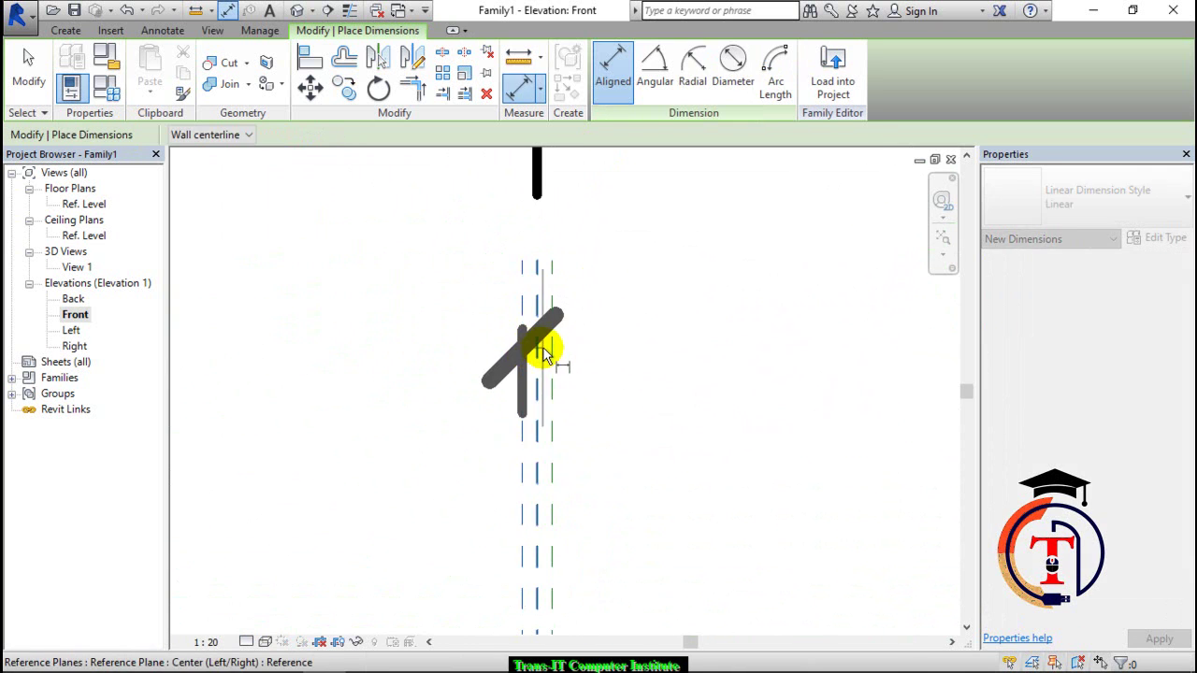
pyautogui.click(537, 355)
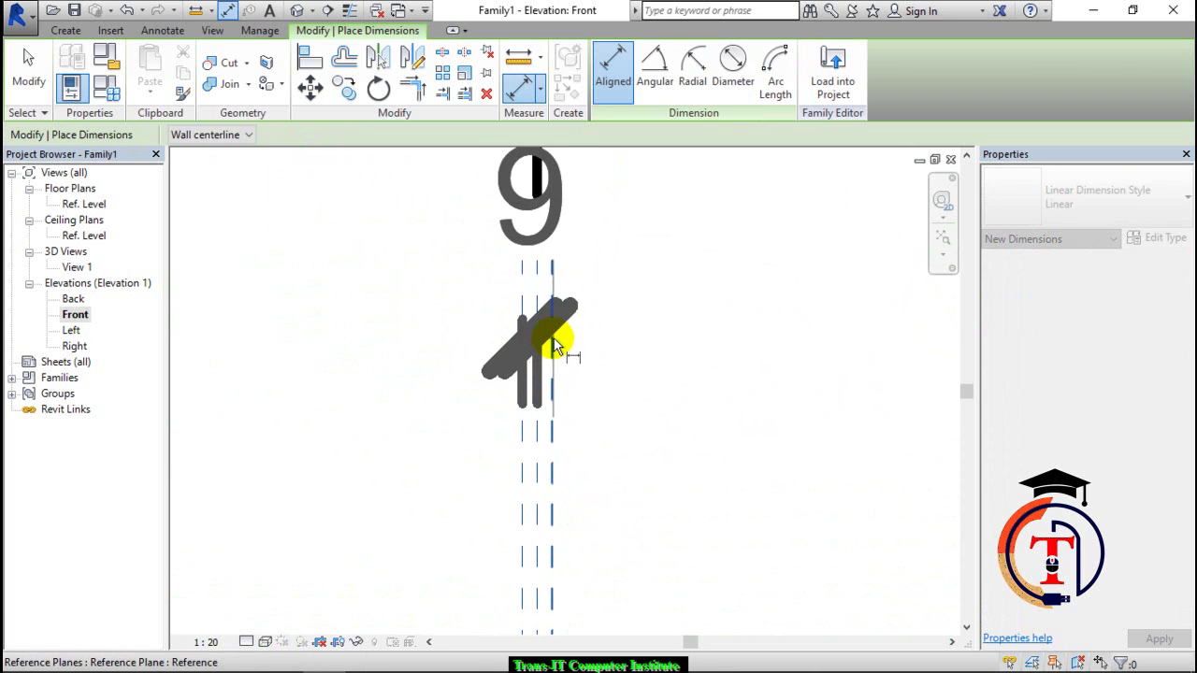
pyautogui.click(594, 299)
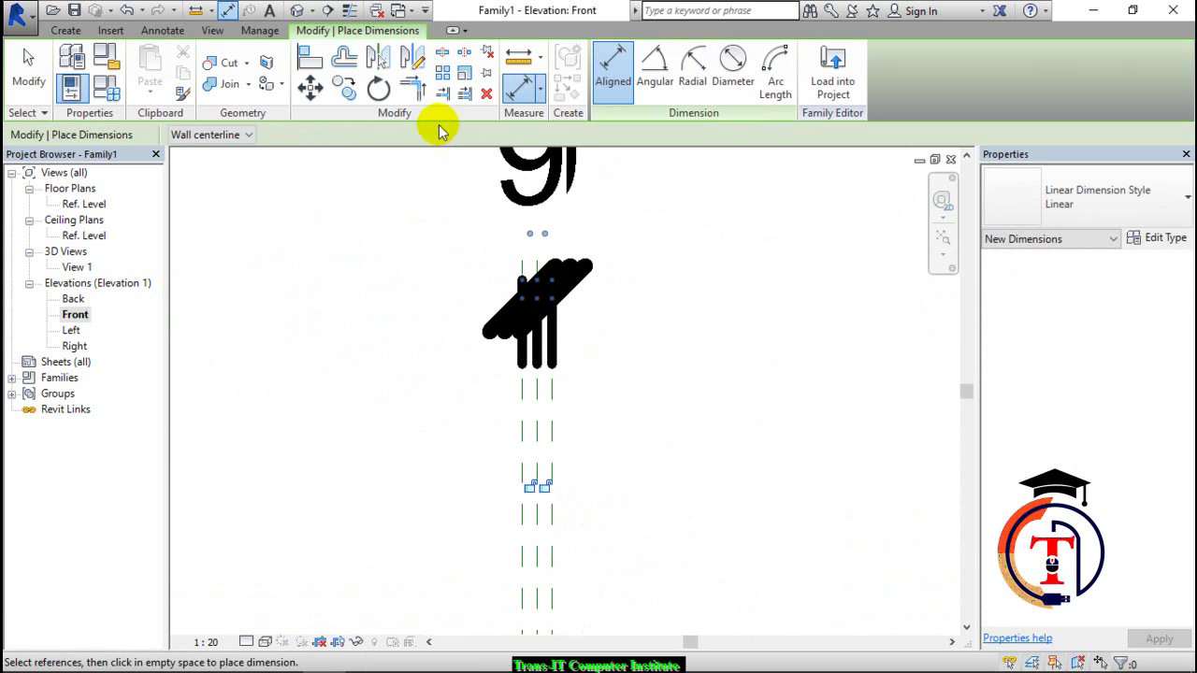
pyautogui.scroll(-2, 530, 251)
pyautogui.scroll(-2, 508, 502)
pyautogui.scroll(-2, 542, 441)
pyautogui.scroll(-2, 549, 395)
pyautogui.scroll(1, 538, 393)
pyautogui.scroll(1, 548, 440)
pyautogui.scroll(1, 548, 440)
pyautogui.scroll(1, 548, 446)
pyautogui.click(546, 448)
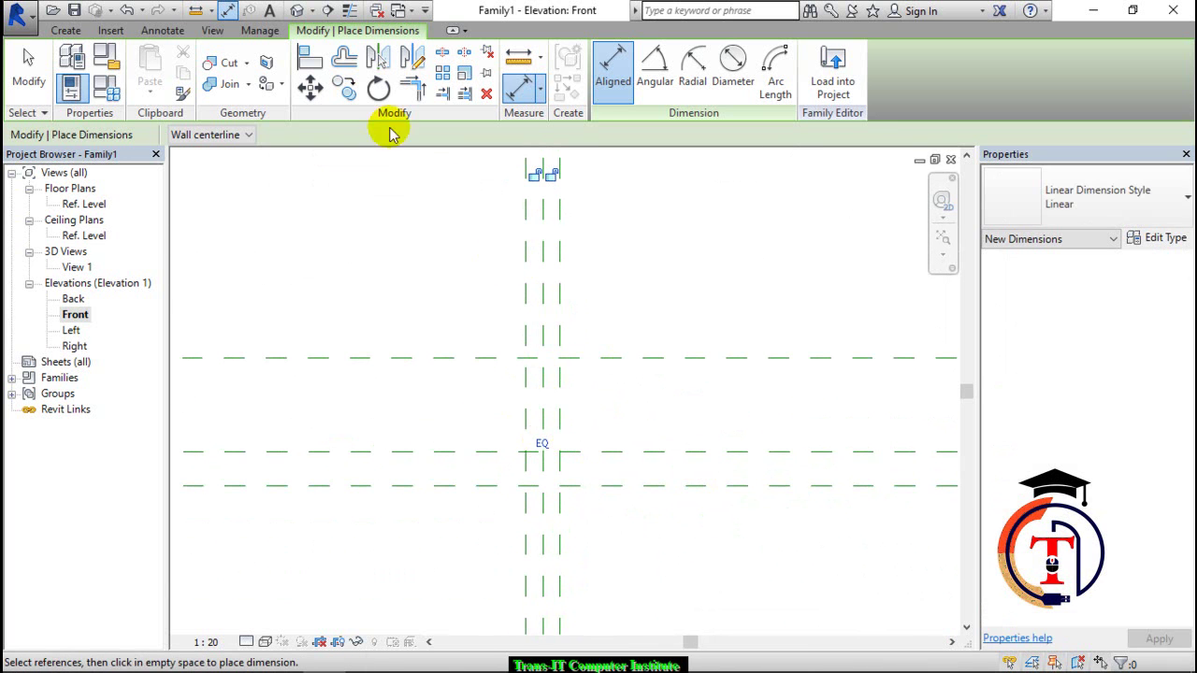
pyautogui.scroll(-2, 536, 265)
pyautogui.scroll(-2, 577, 355)
pyautogui.moveTo(574, 308); pyautogui.dragTo(556, 326, button='middle')
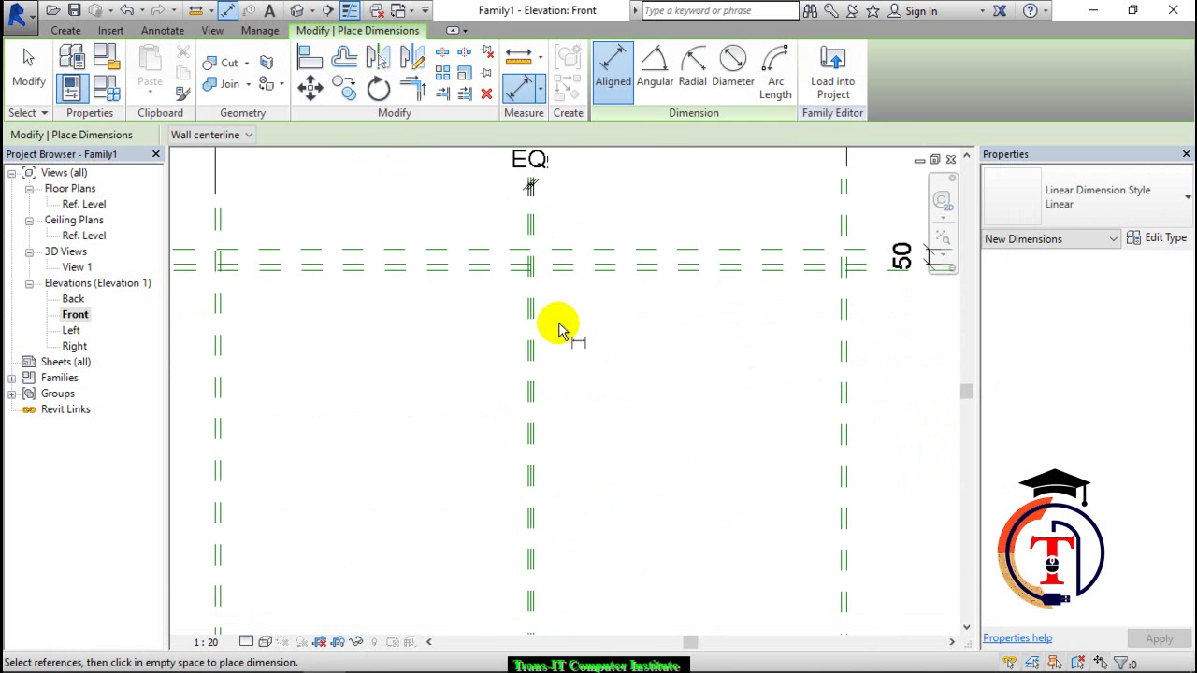
# Place an 18 dimension across the two close reference planes at the top.
pyautogui.press('Escape')
pyautogui.scroll(-1, 555, 326)
pyautogui.scroll(1, 302, 286)
pyautogui.scroll(1, 313, 291)
pyautogui.scroll(1, 328, 304)
pyautogui.press('d')
pyautogui.press('i')
pyautogui.click(334, 290)
pyautogui.click(253, 300)
# Label the top 18 dimension with a new Ply Thickness type parameter set to 18.0.
pyautogui.press('Escape')
pyautogui.press('Escape')
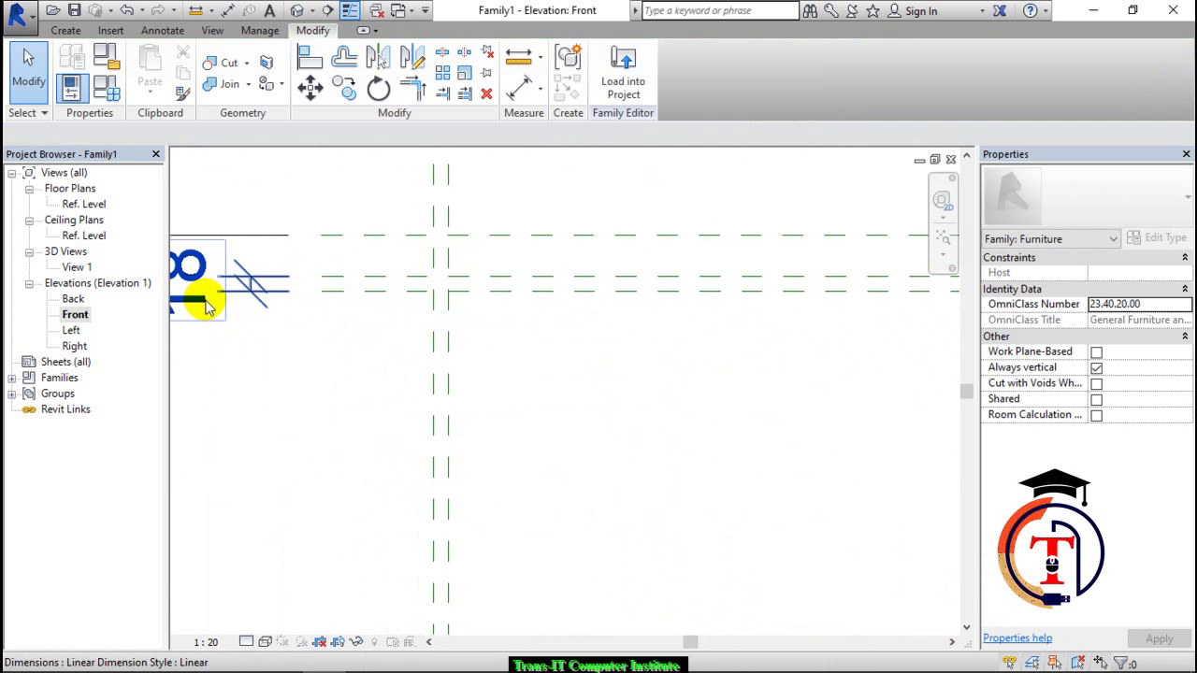
pyautogui.click(233, 297)
pyautogui.click(415, 134)
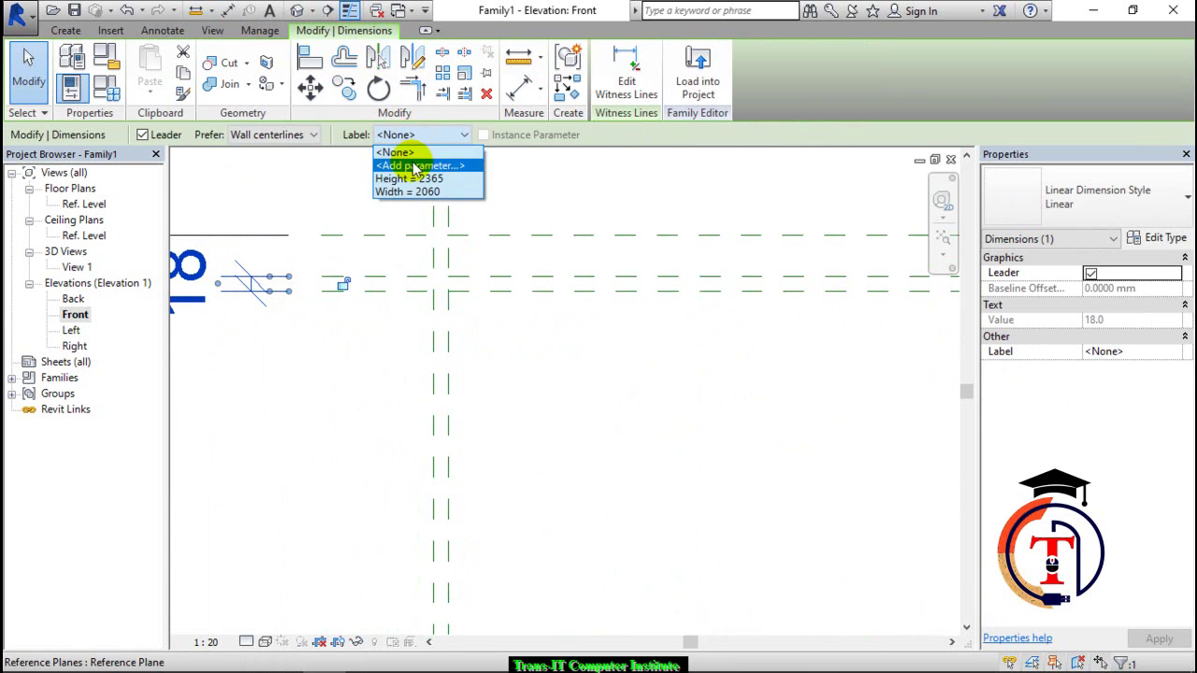
pyautogui.click(414, 167)
pyautogui.write('Ply Thickness')
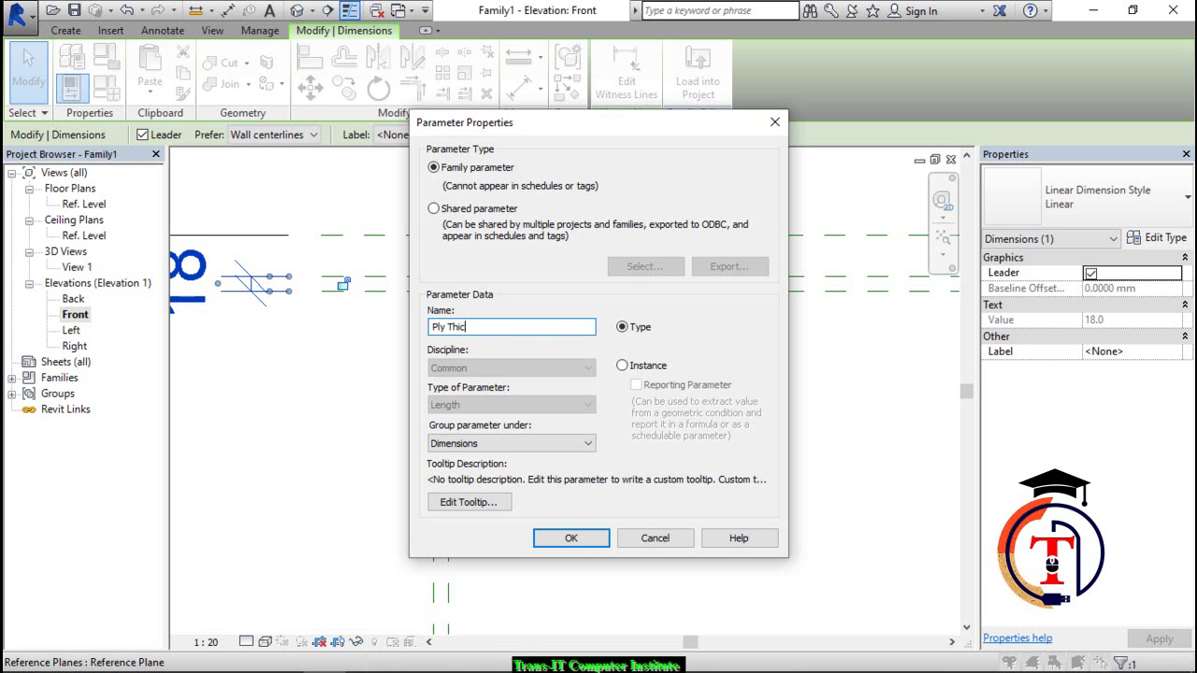
pyautogui.click(540, 540)
pyautogui.scroll(-1, 577, 534)
pyautogui.moveTo(593, 481)
pyautogui.mouseDown(button='middle')
pyautogui.moveTo(471, 412)
pyautogui.moveTo(471, 302)
pyautogui.moveTo(455, 396)
pyautogui.moveTo(447, 330)
pyautogui.moveTo(499, 277)
pyautogui.moveTo(428, 347)
pyautogui.mouseUp(button='middle')
pyautogui.scroll(-1, 470, 412)
pyautogui.scroll(1, 393, 375)
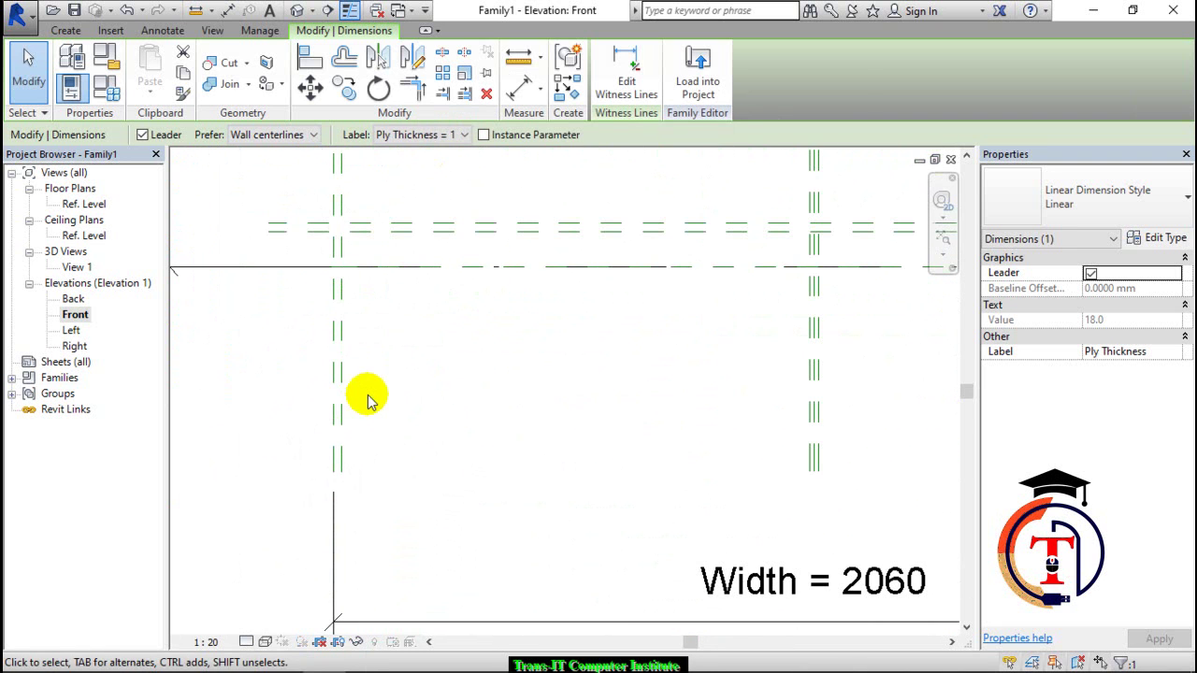
# Place an 18 dimension across the close bottom horizontal planes.
pyautogui.press('i')
pyautogui.scroll(2, 329, 411)
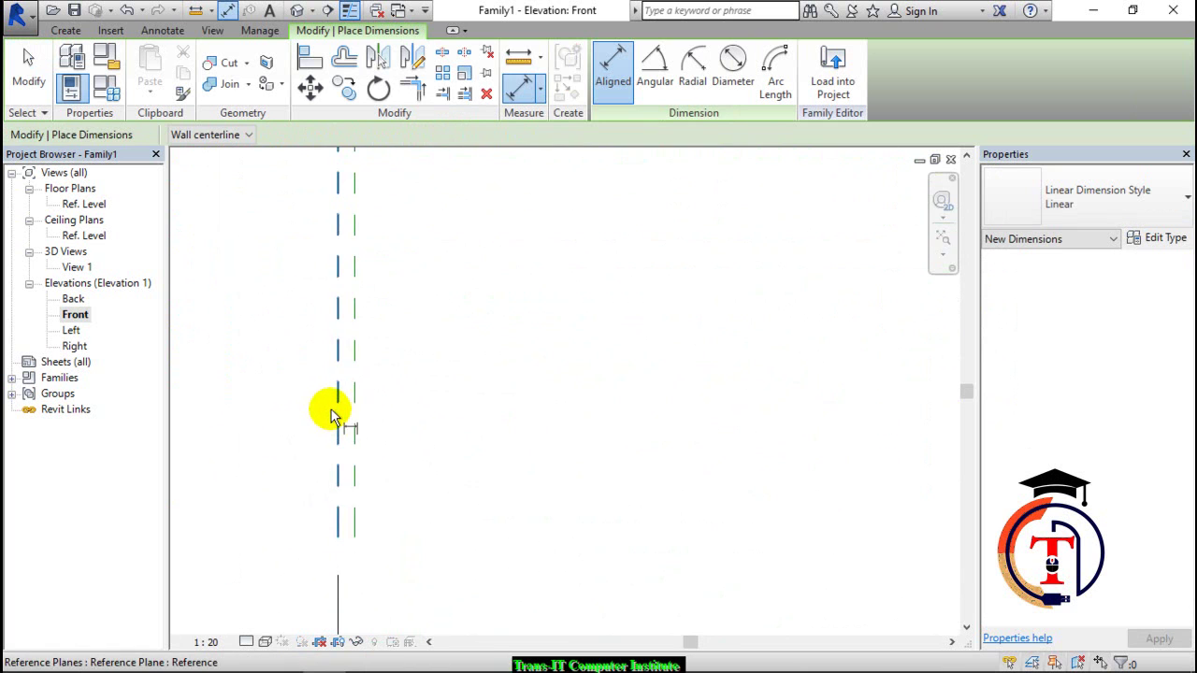
pyautogui.moveTo(336, 423); pyautogui.dragTo(441, 409, button='middle')
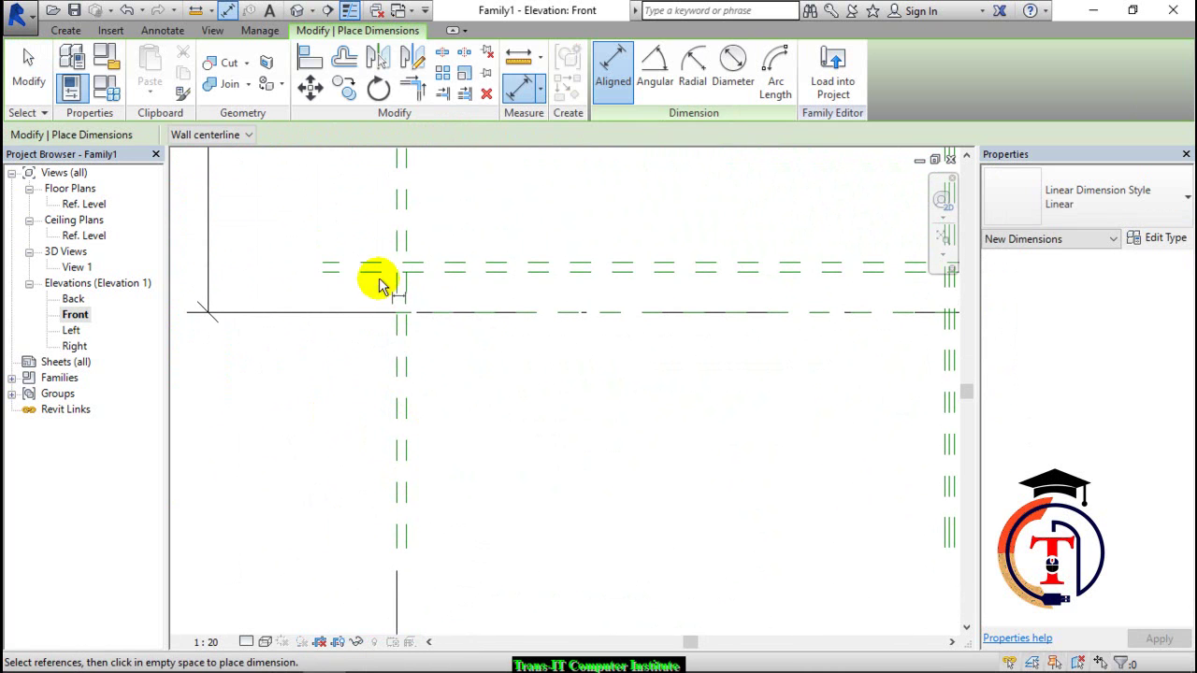
pyautogui.click(367, 266)
pyautogui.click(366, 270)
pyautogui.click(284, 269)
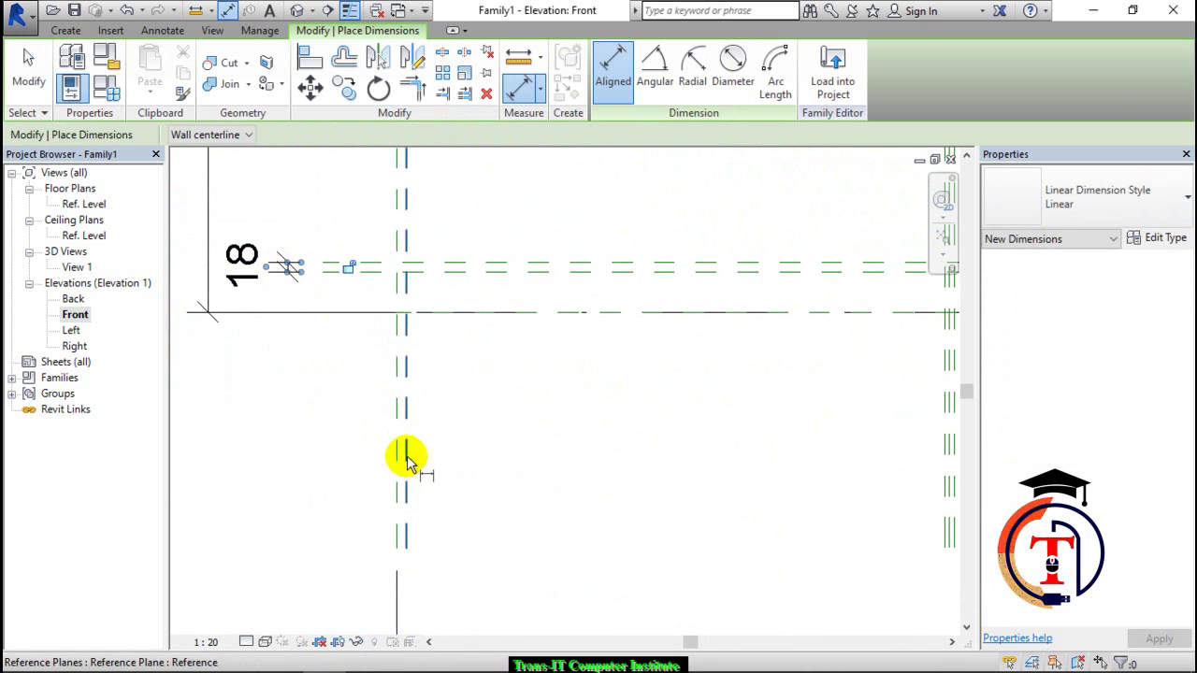
# Add 18 dimensions across the middle and right-hand vertical plane pairs.
pyautogui.click(404, 455)
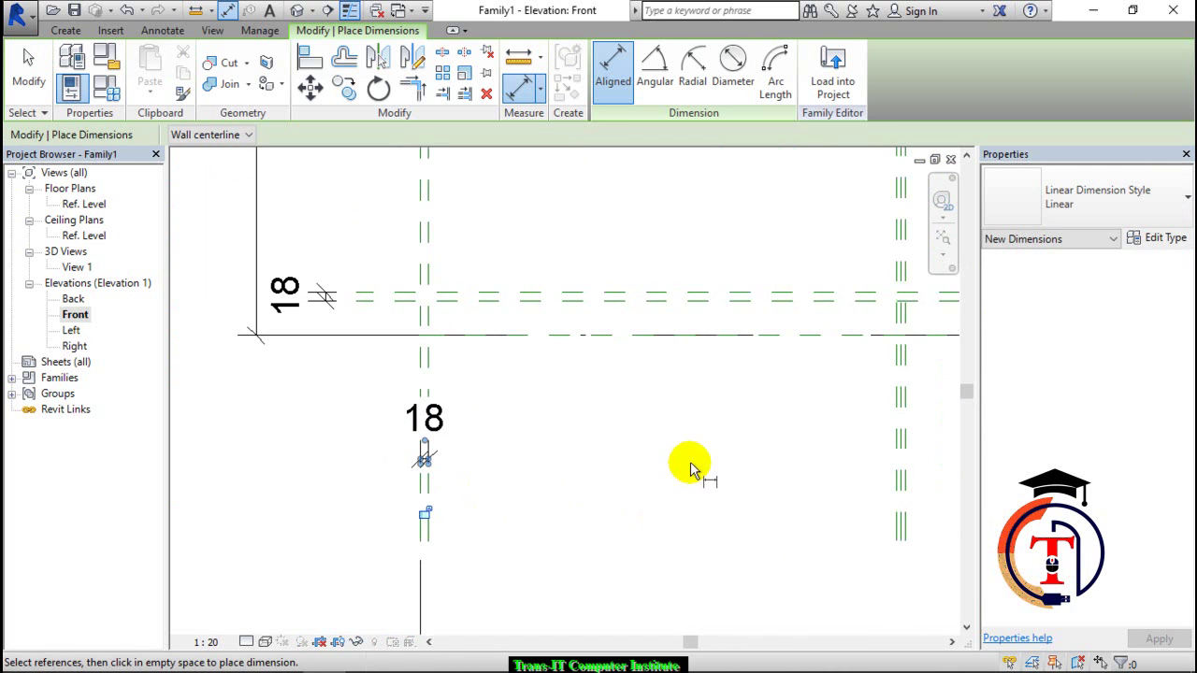
pyautogui.click(577, 474)
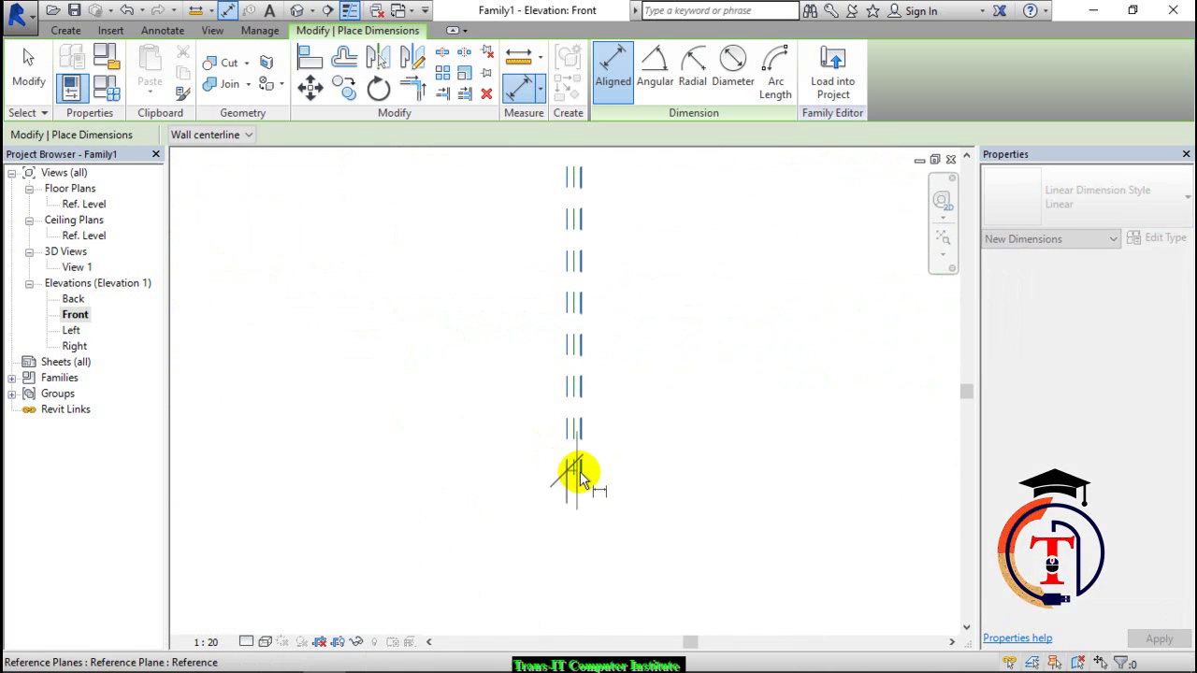
pyautogui.press('Escape')
pyautogui.scroll(-3, 641, 446)
pyautogui.moveTo(836, 374); pyautogui.dragTo(486, 421, button='middle')
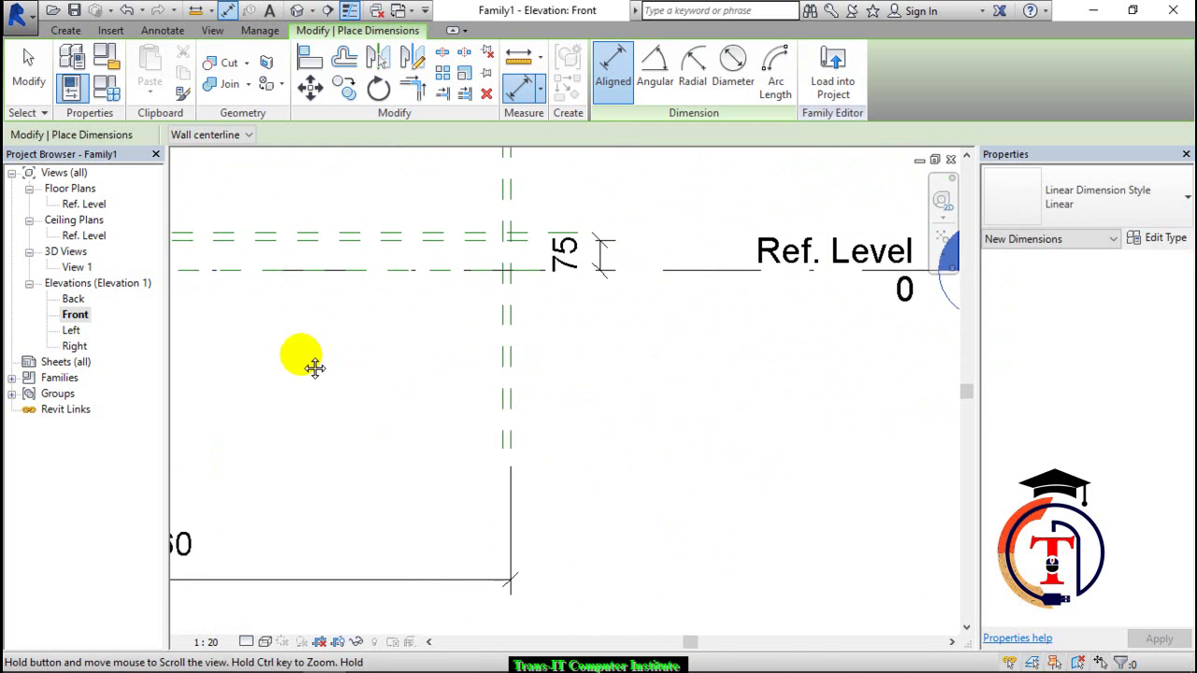
pyautogui.scroll(3, 486, 423)
pyautogui.click(506, 445)
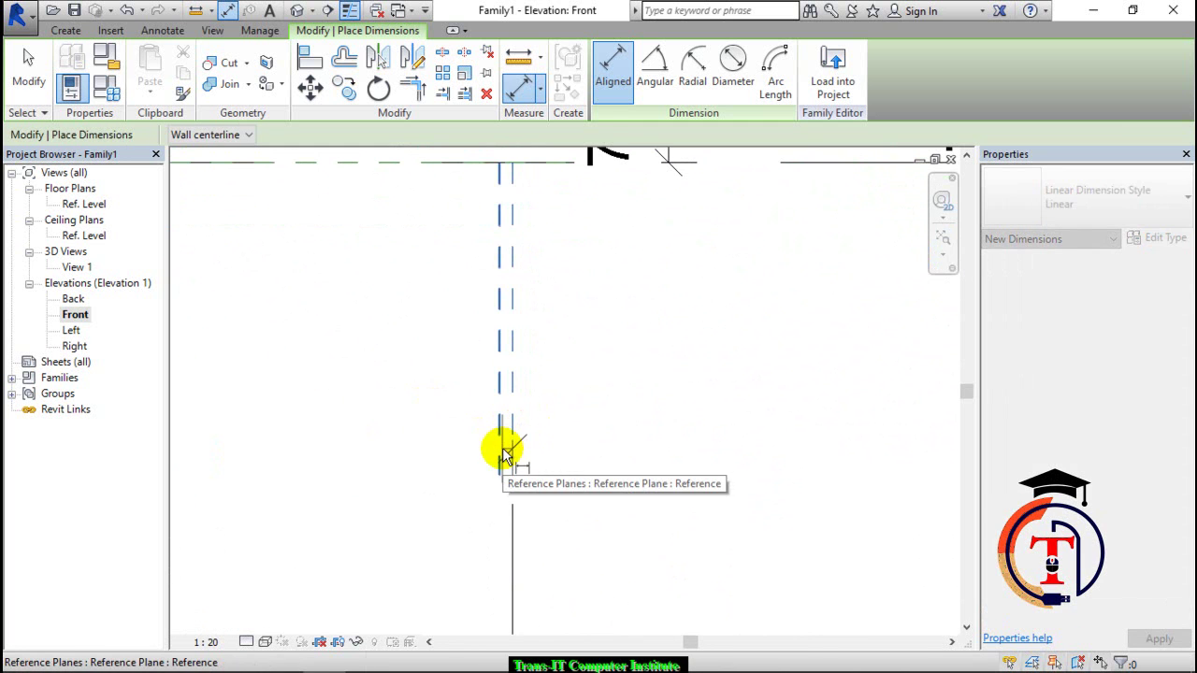
pyautogui.click(502, 449)
pyautogui.click(424, 446)
pyautogui.press('Escape')
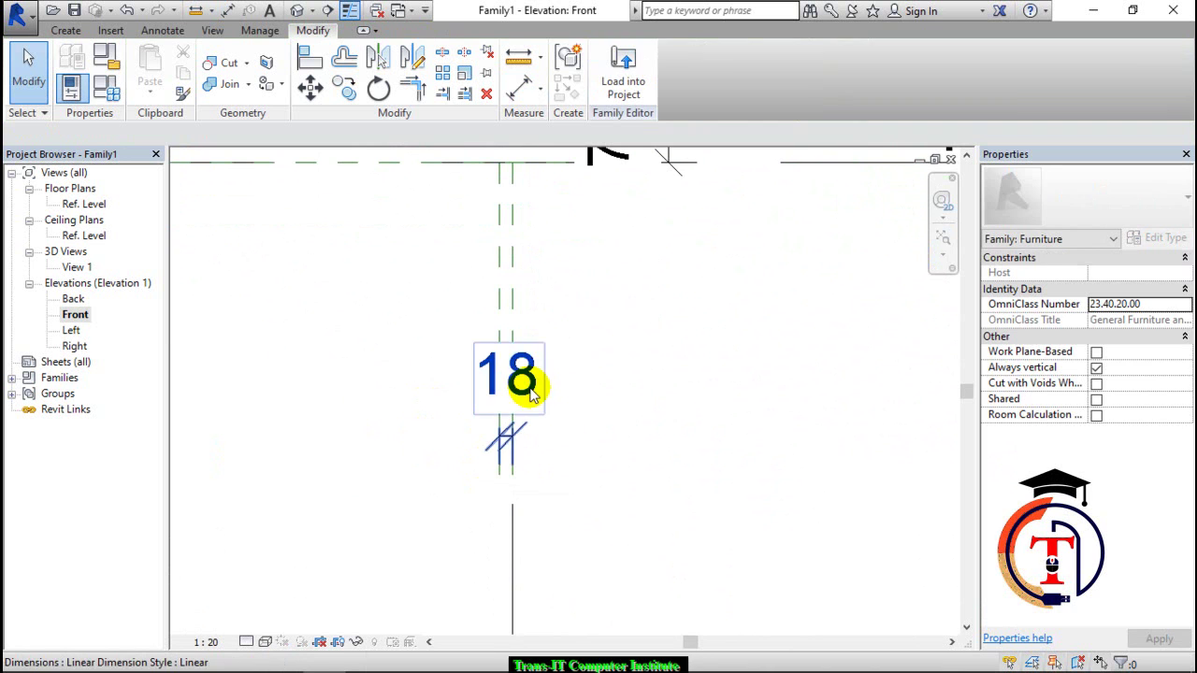
pyautogui.click(521, 384)
pyautogui.scroll(-3, 516, 409)
pyautogui.scroll(-3, 655, 468)
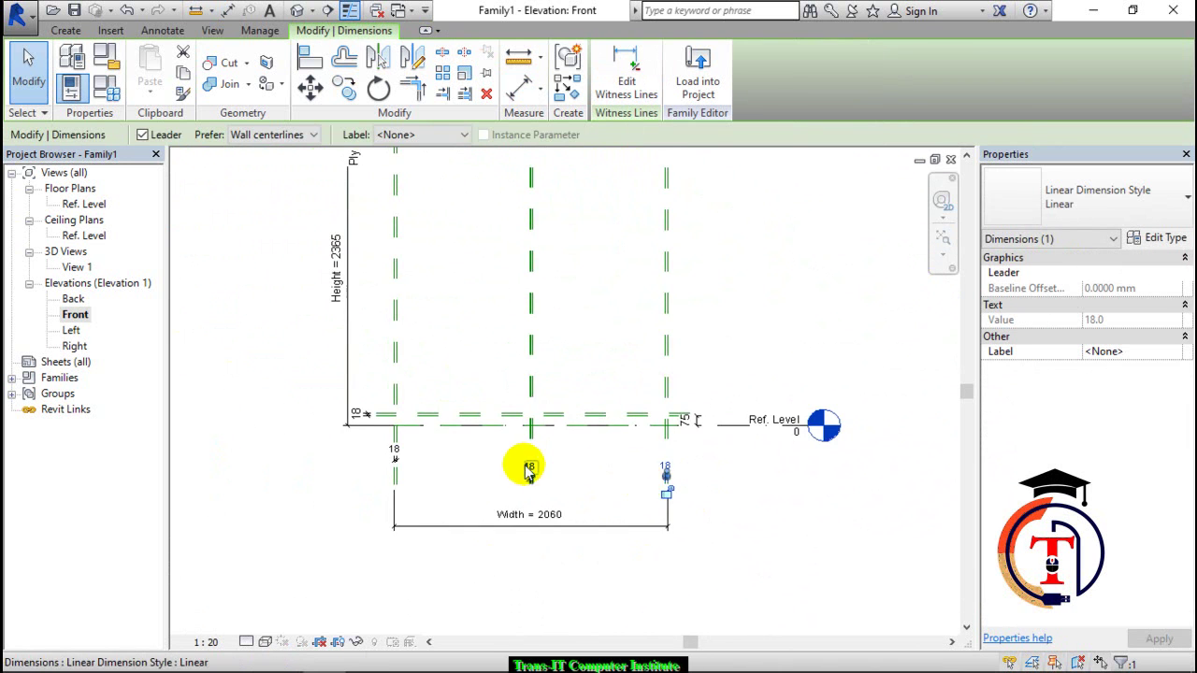
pyautogui.scroll(3, 529, 459)
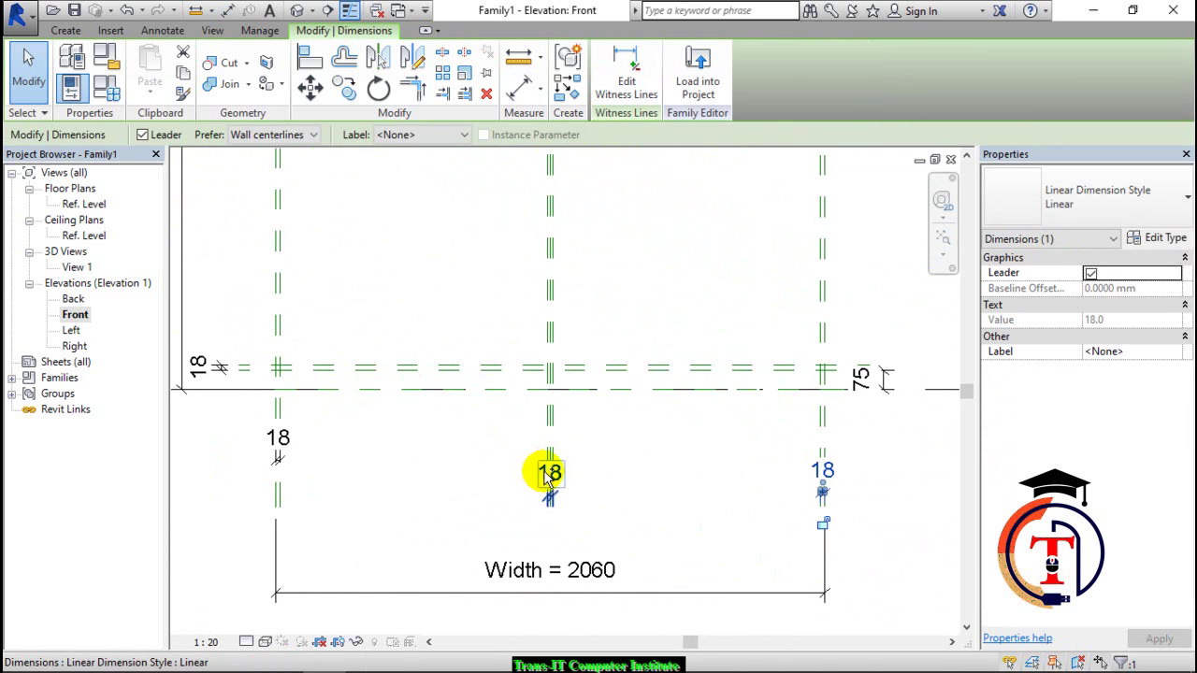
# Label the middle, left, bottom-panel and remaining 18 dimensions with the Ply Thickness parameter.
pyautogui.keyDown('ctrl'); pyautogui.click(547, 475); pyautogui.keyUp('ctrl')
pyautogui.keyDown('ctrl'); pyautogui.click(280, 440); pyautogui.keyUp('ctrl')
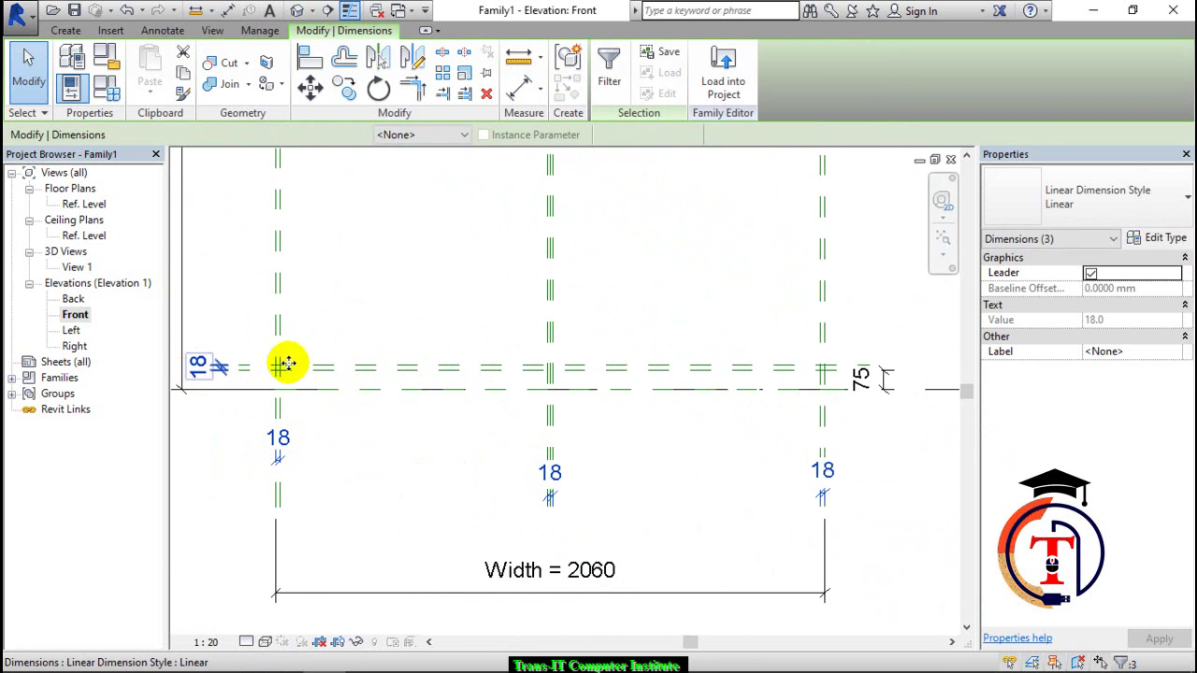
pyautogui.keyDown('ctrl'); pyautogui.click(286, 365); pyautogui.keyUp('ctrl')
pyautogui.click(449, 137)
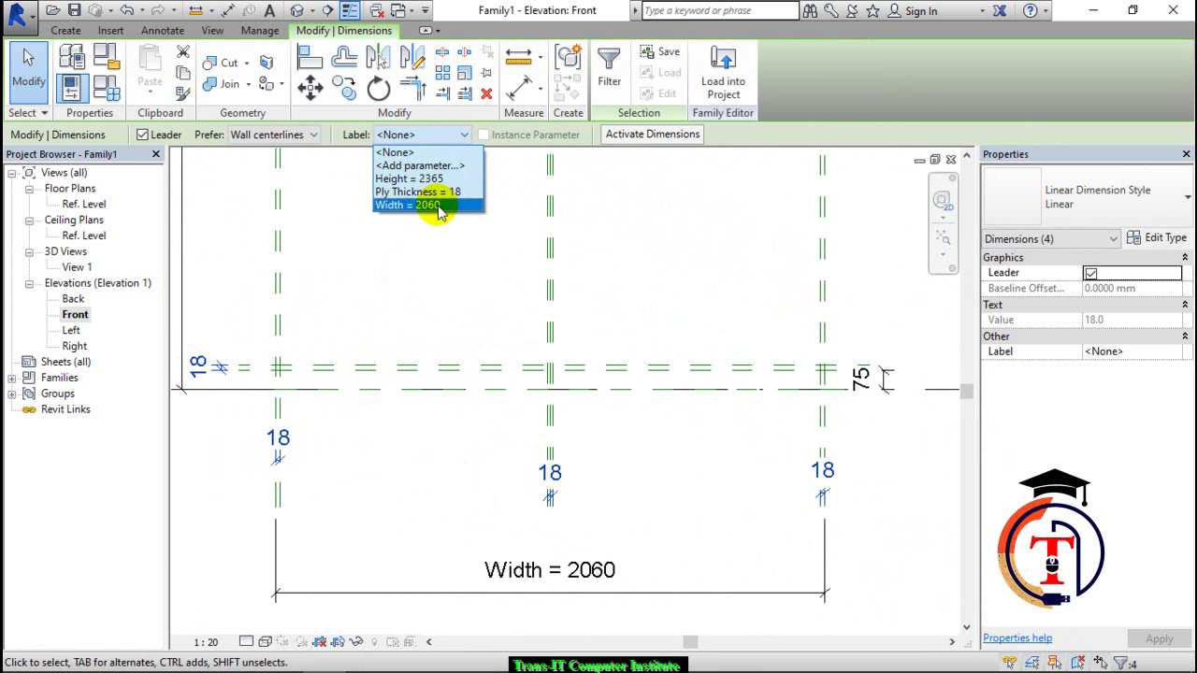
pyautogui.click(438, 193)
# Deselect the dimensions and pan around the carcass to check the top and bottom Ply Thickness labels.
pyautogui.scroll(-3, 427, 208)
pyautogui.moveTo(388, 339)
pyautogui.mouseDown(button='middle')
pyautogui.moveTo(452, 600)
pyautogui.moveTo(433, 609)
pyautogui.mouseUp(button='middle')
pyautogui.scroll(-1, 390, 534)
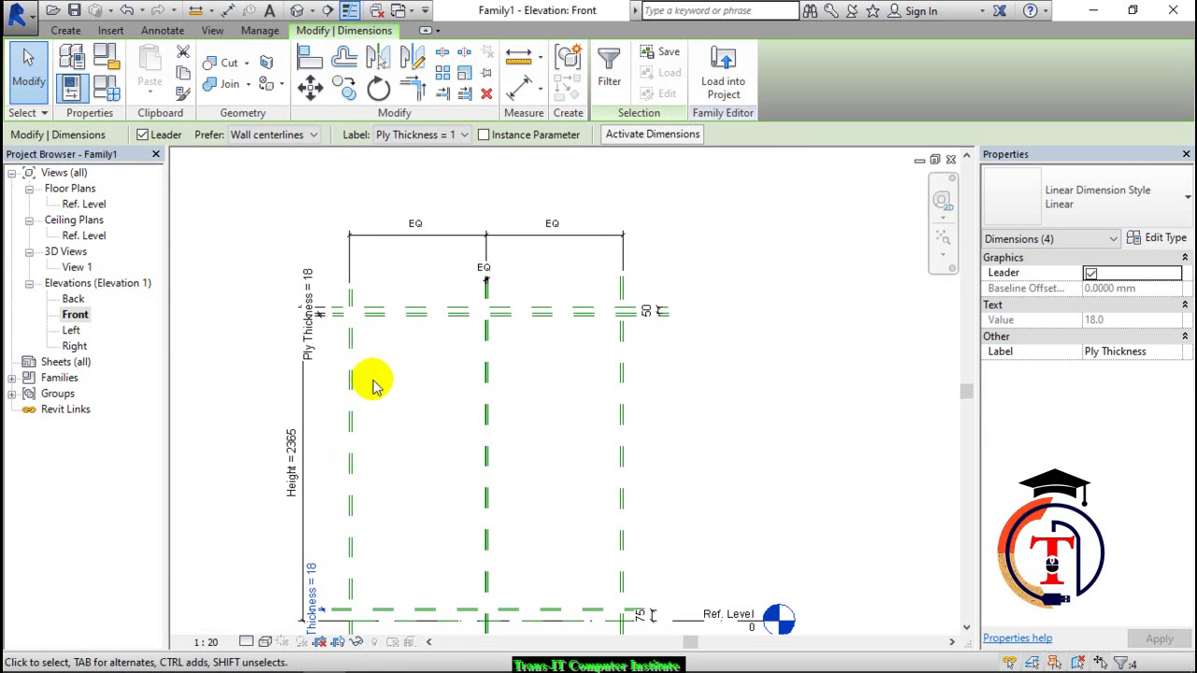
pyautogui.scroll(-1, 508, 500)
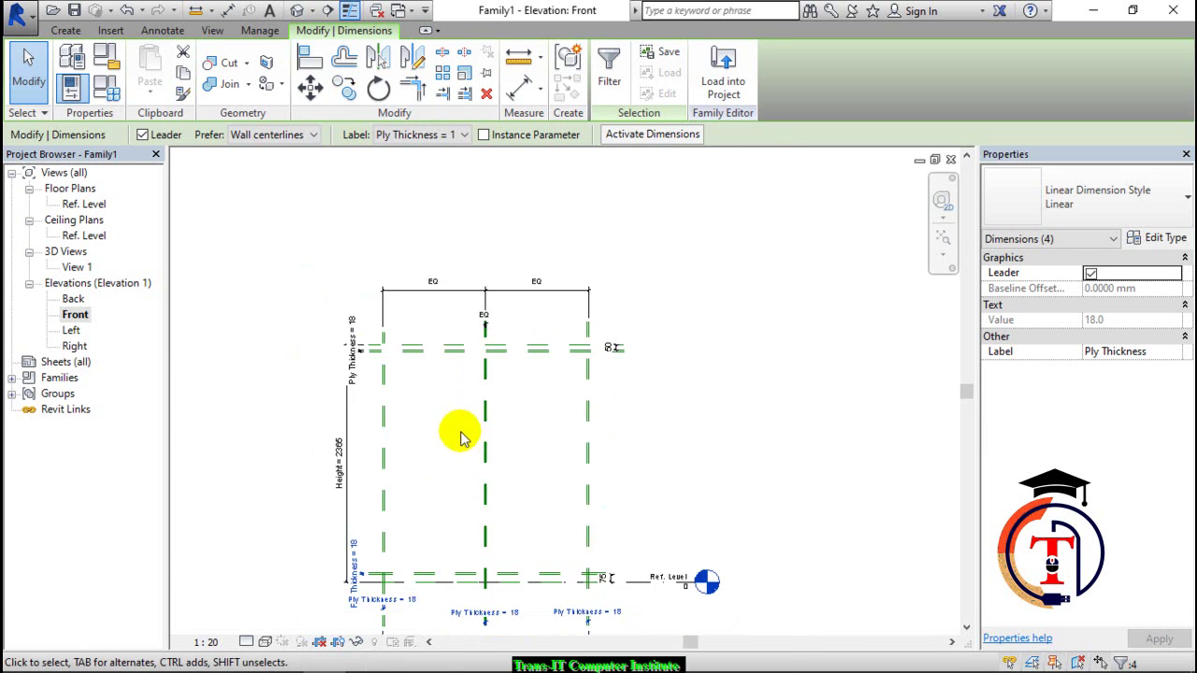
pyautogui.scroll(2, 459, 433)
pyautogui.click(400, 386)
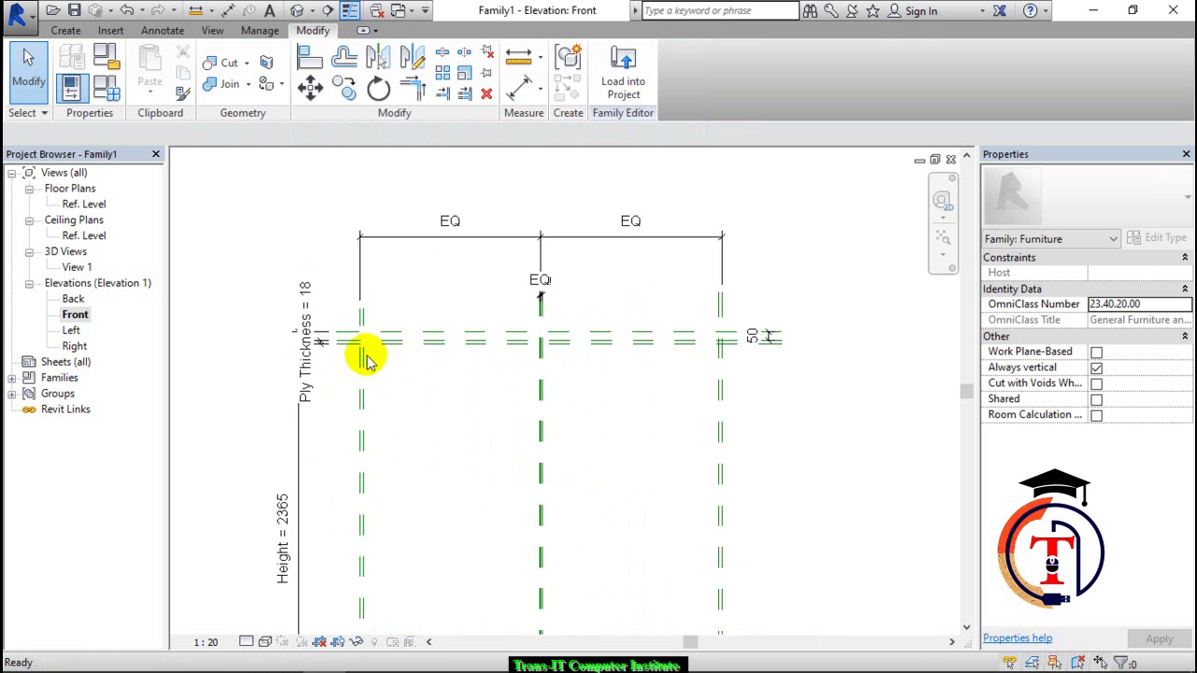
pyautogui.scroll(2, 366, 356)
pyautogui.scroll(-1, 417, 384)
pyautogui.moveTo(436, 380); pyautogui.dragTo(459, 318, button='middle')
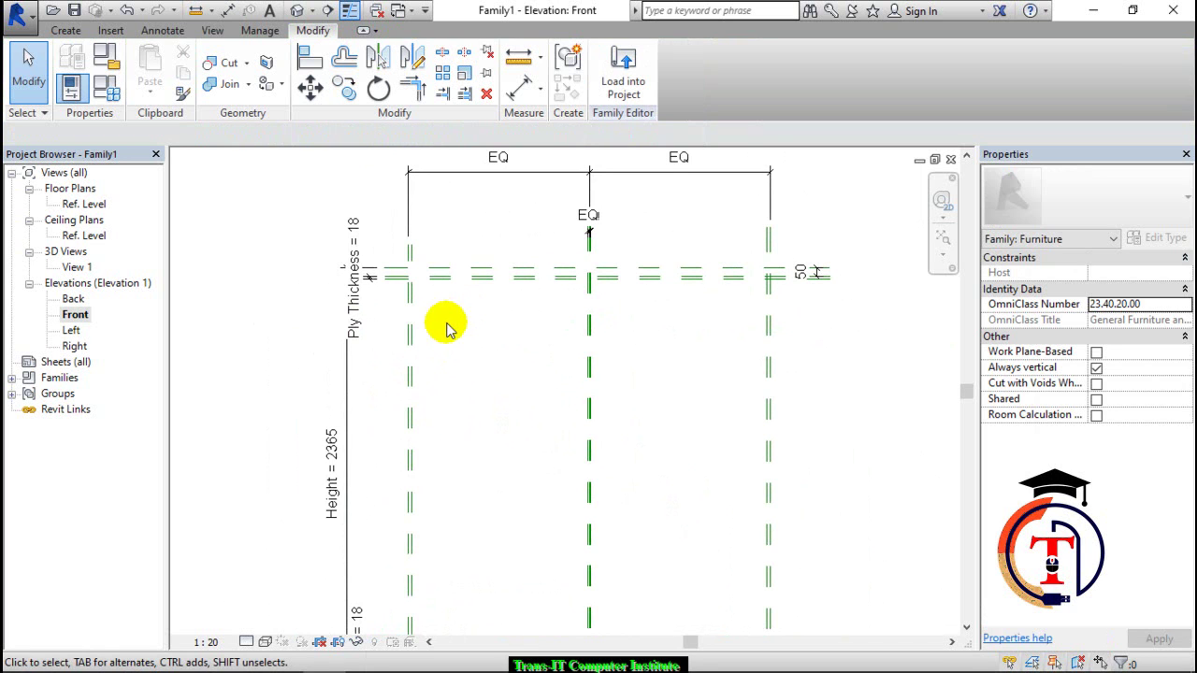
pyautogui.moveTo(520, 356); pyautogui.dragTo(520, 281, button='middle')
pyautogui.moveTo(520, 335)
pyautogui.mouseDown(button='middle')
pyautogui.moveTo(521, 294)
pyautogui.moveTo(545, 323)
pyautogui.moveTo(546, 365)
pyautogui.mouseUp(button='middle')
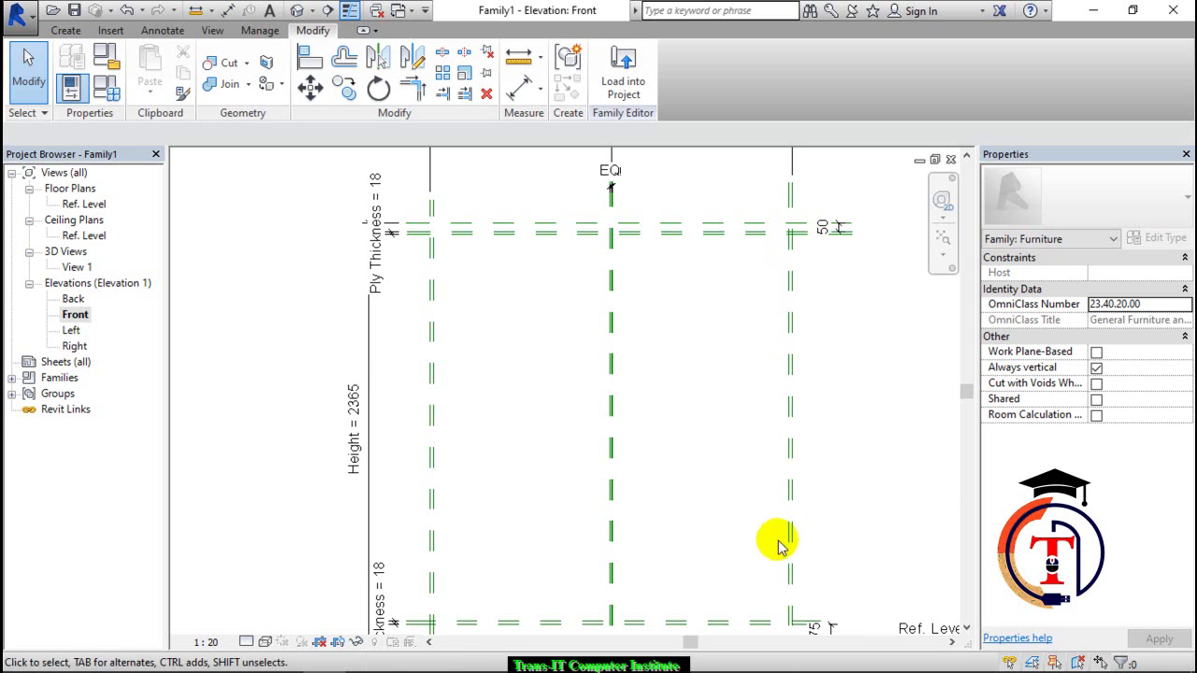
pyautogui.moveTo(776, 561); pyautogui.dragTo(721, 468, button='middle')
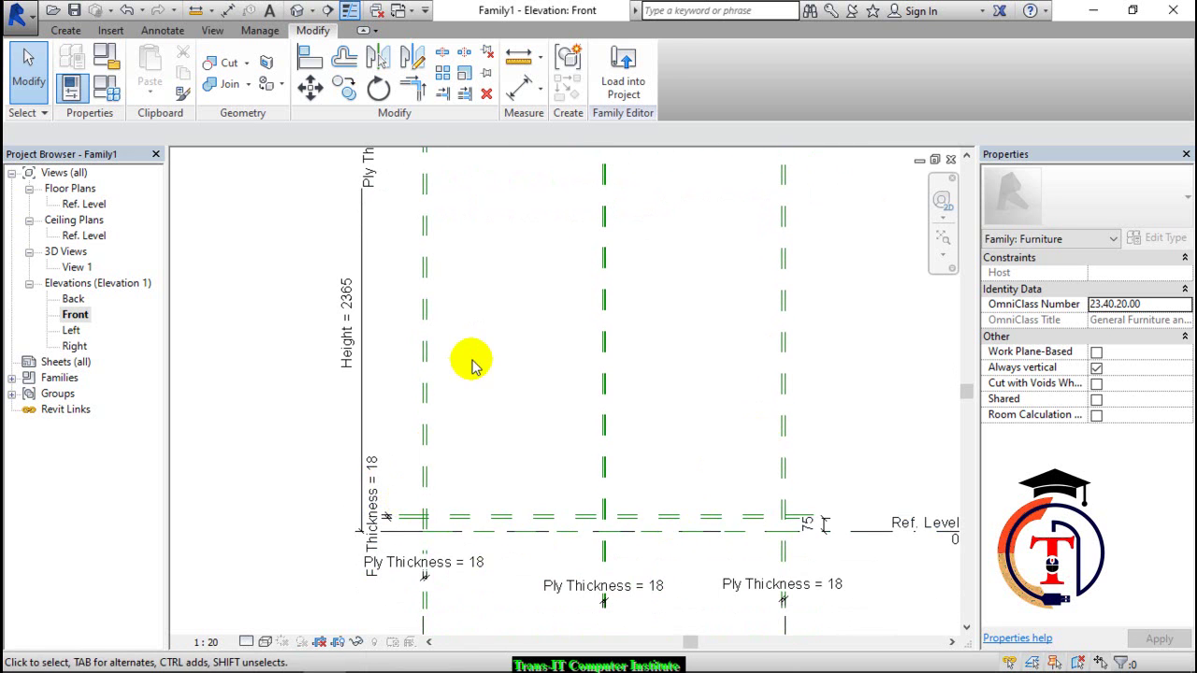
pyautogui.moveTo(470, 361); pyautogui.dragTo(518, 462, button='middle')
pyautogui.scroll(1, 459, 181)
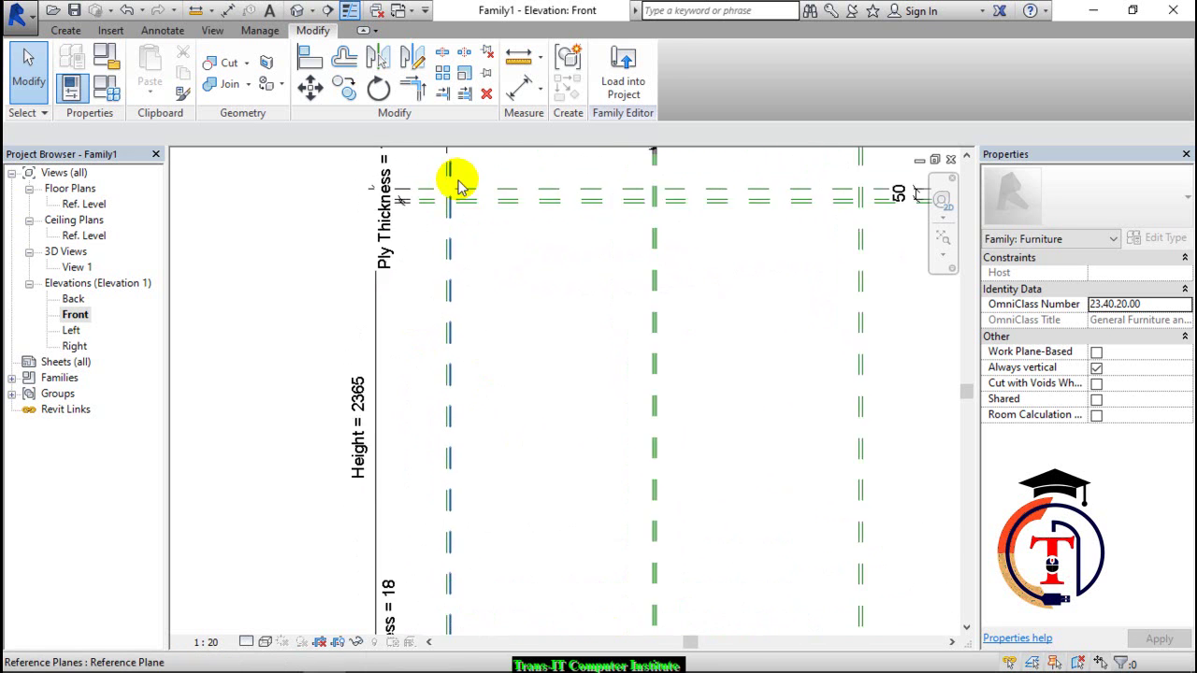
pyautogui.scroll(2, 459, 181)
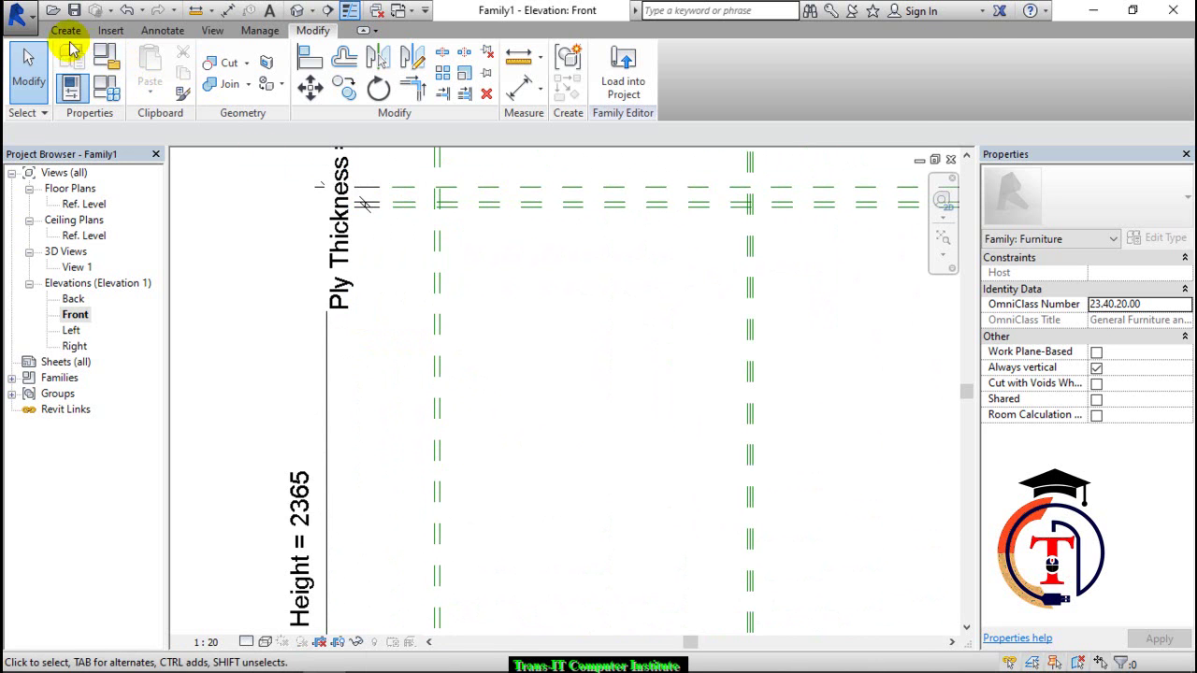
# Start a new extrusion sketch and begin a rectangle at the upper reference-plane intersection.
pyautogui.click(66, 30)
pyautogui.click(152, 67)
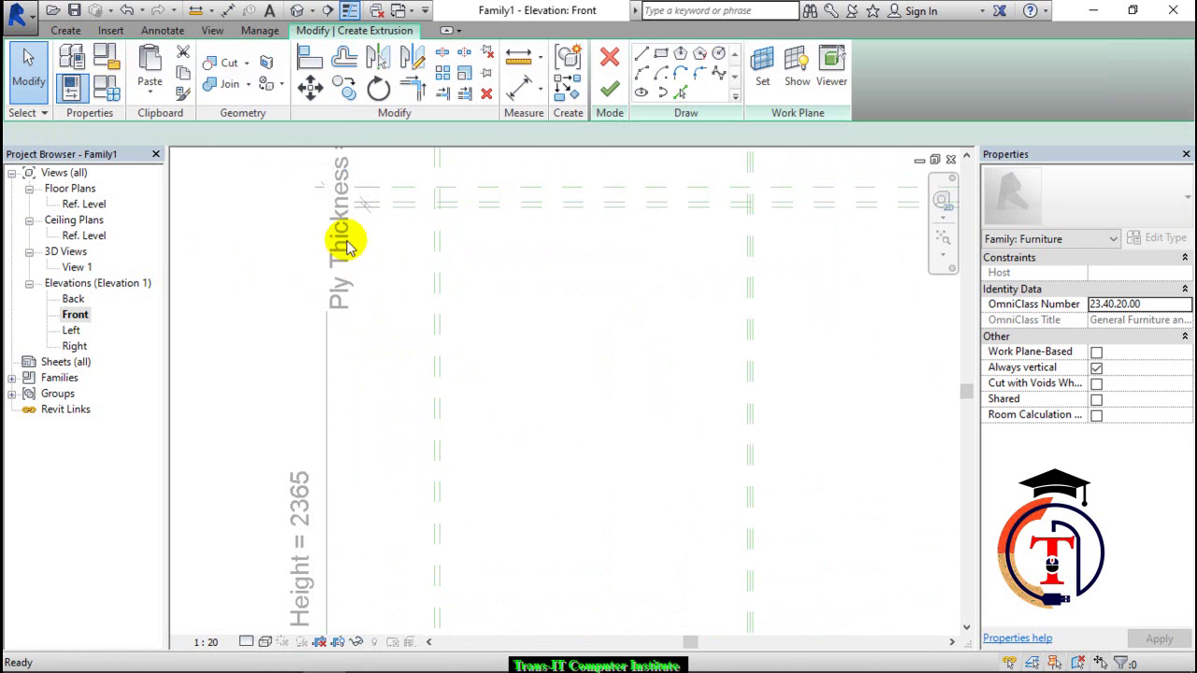
pyautogui.scroll(1, 433, 200)
pyautogui.scroll(1, 366, 259)
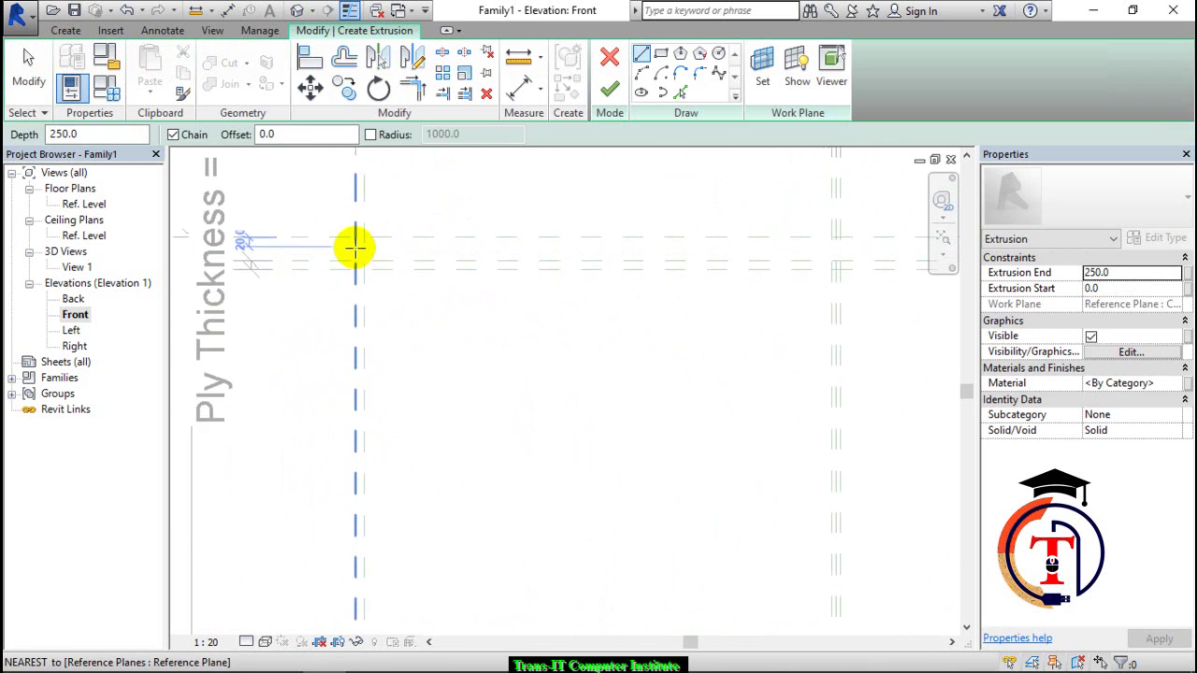
pyautogui.click(364, 268)
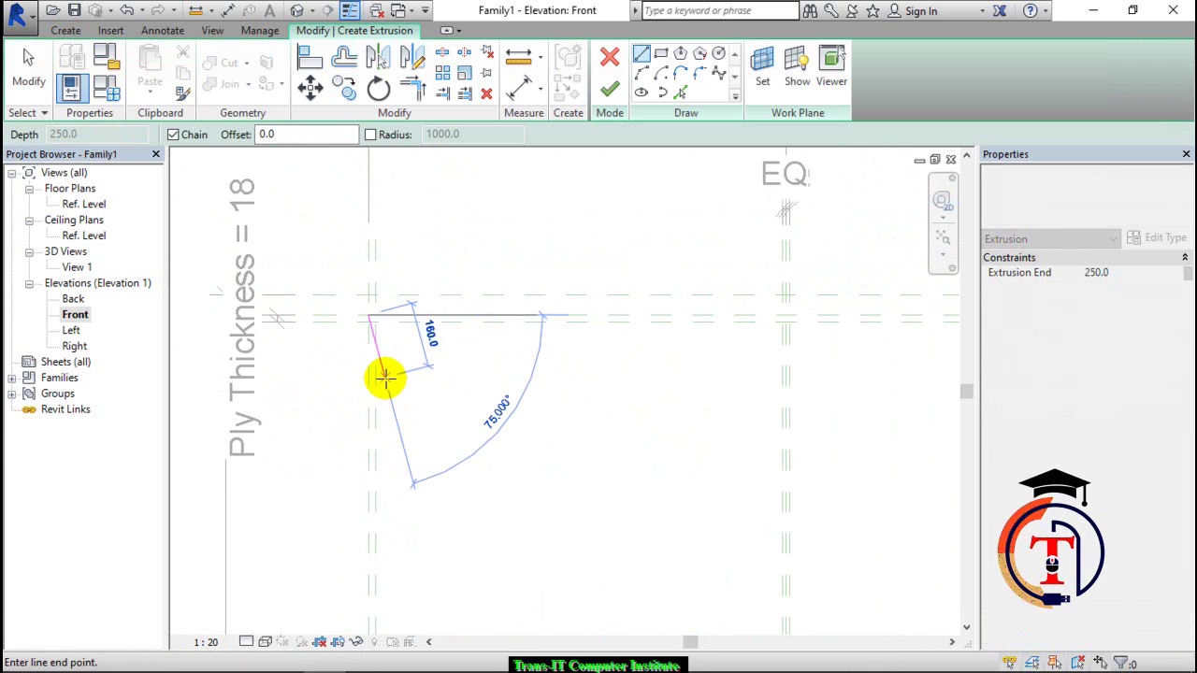
pyautogui.click(661, 53)
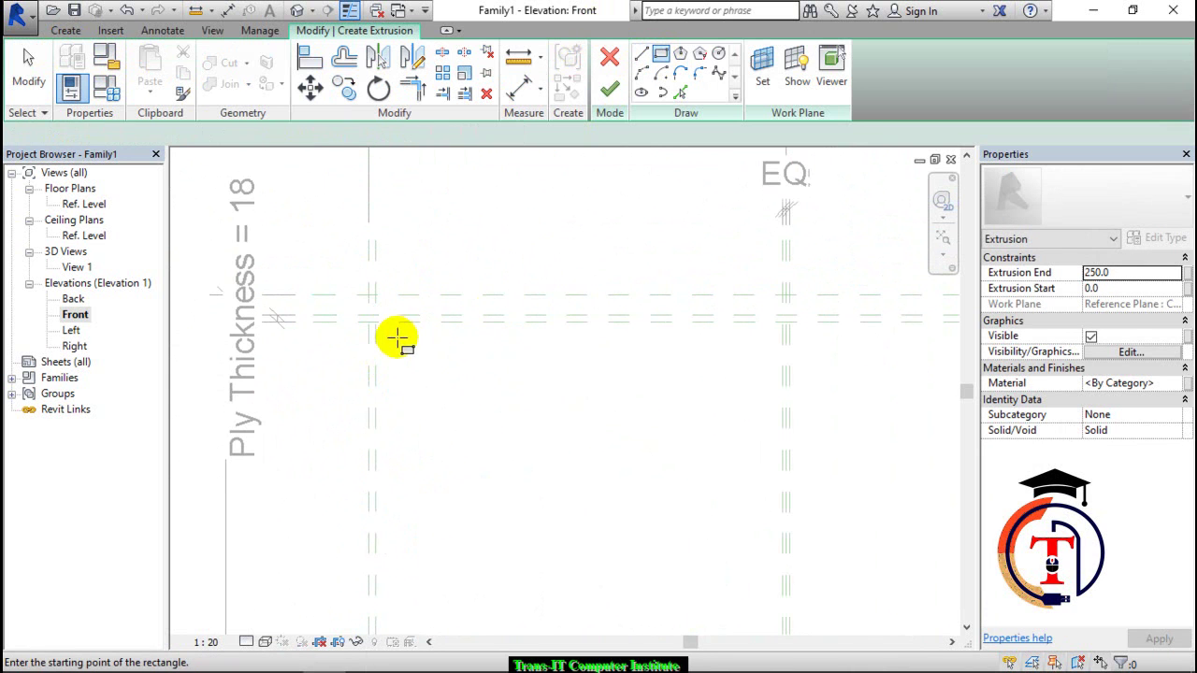
pyautogui.scroll(1, 393, 335)
pyautogui.click(360, 308)
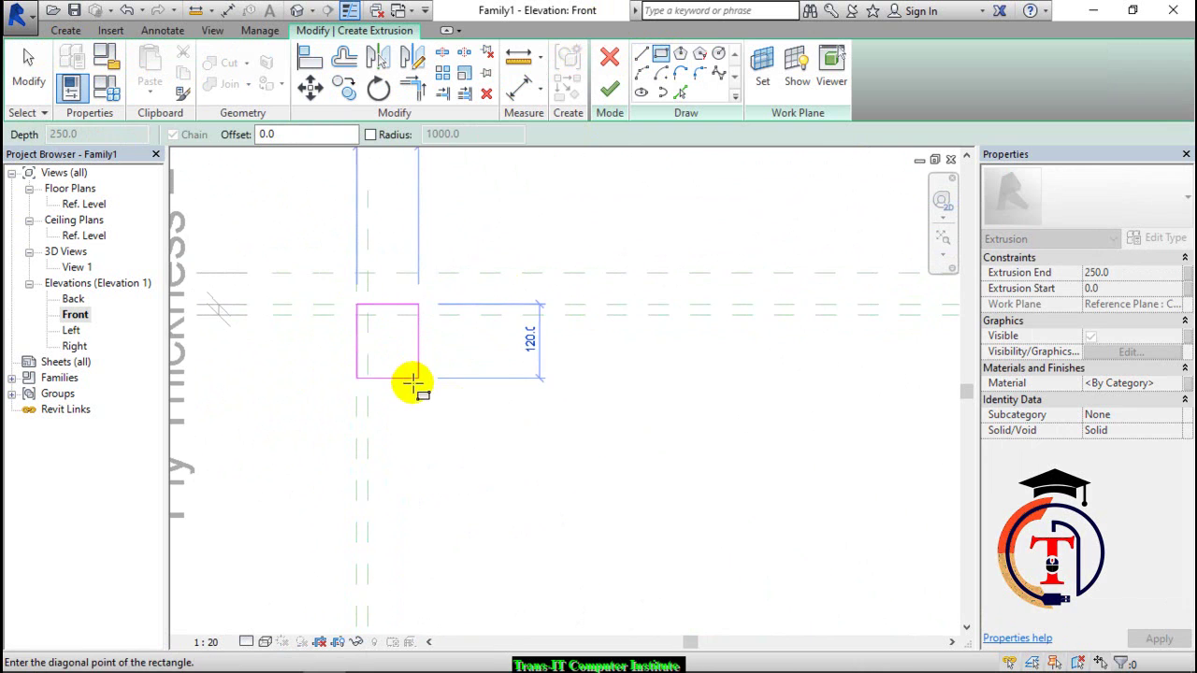
# Complete the carcass rectangle at the reference-plane corner near Ref. Level.
pyautogui.scroll(-1, 406, 381)
pyautogui.scroll(-1, 431, 388)
pyautogui.scroll(-2, 447, 393)
pyautogui.moveTo(449, 393); pyautogui.dragTo(300, 278, button='middle')
pyautogui.scroll(-2, 387, 343)
pyautogui.scroll(2, 428, 275)
pyautogui.moveTo(428, 275); pyautogui.dragTo(440, 372, button='middle')
pyautogui.scroll(2, 439, 372)
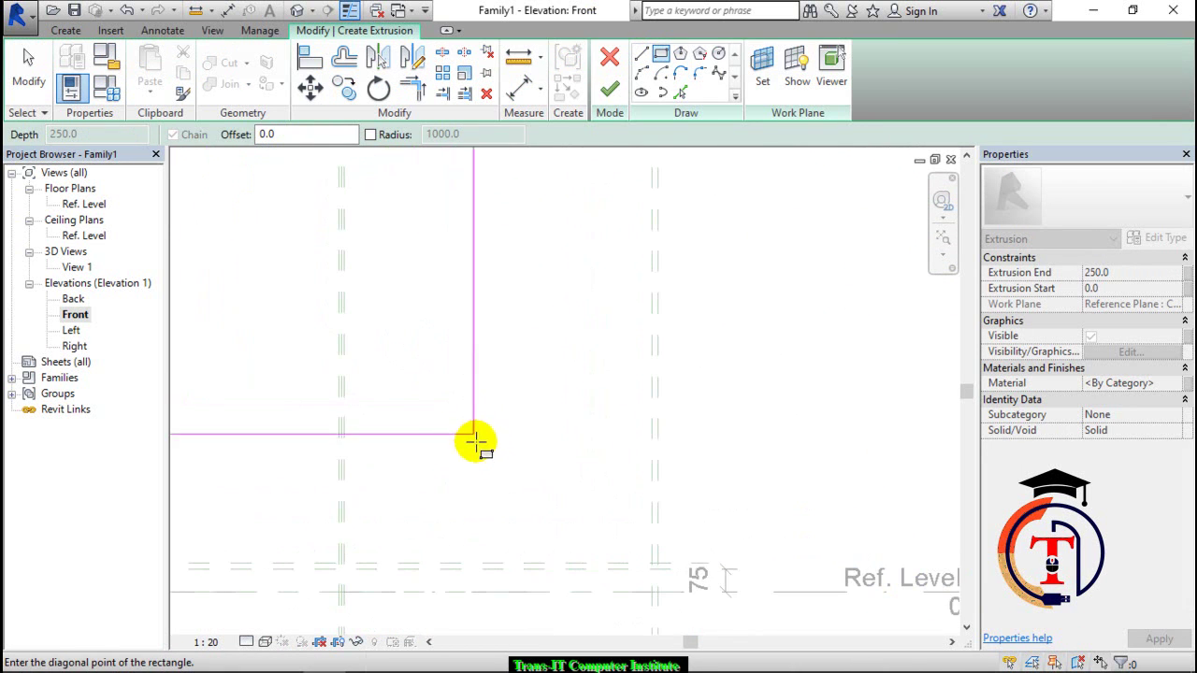
pyautogui.click(652, 568)
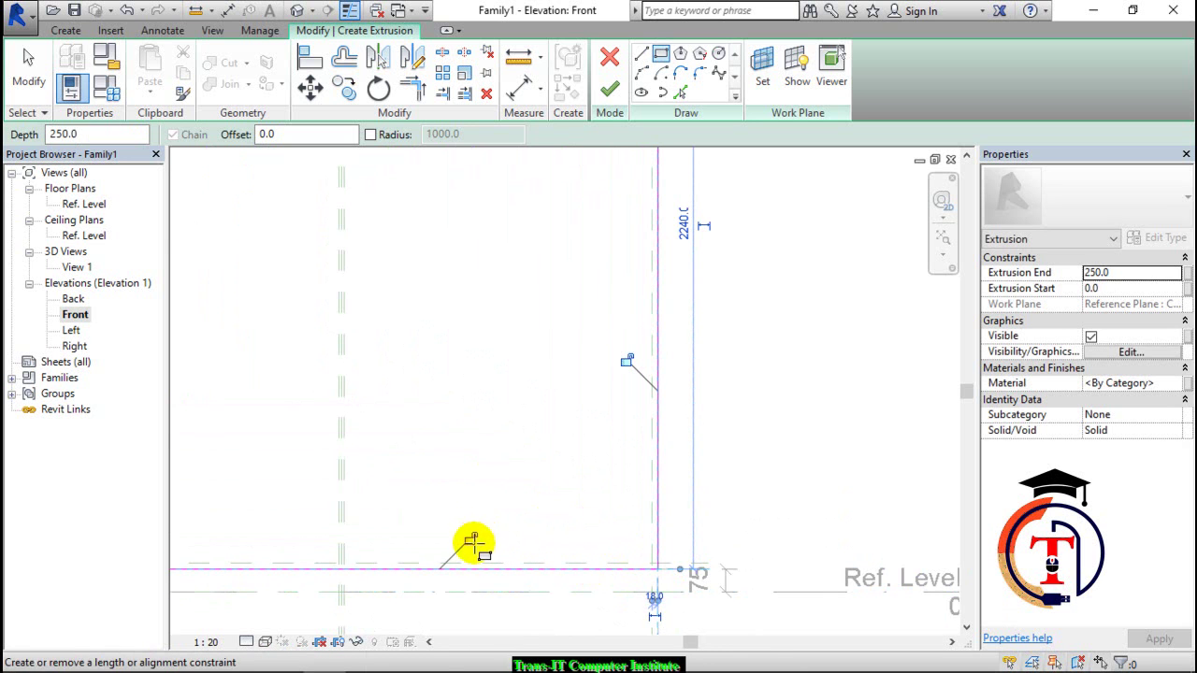
# Lock the rectangle's top edge to its reference plane and finish the 250.0-deep extrusion.
pyautogui.scroll(-2, 524, 399)
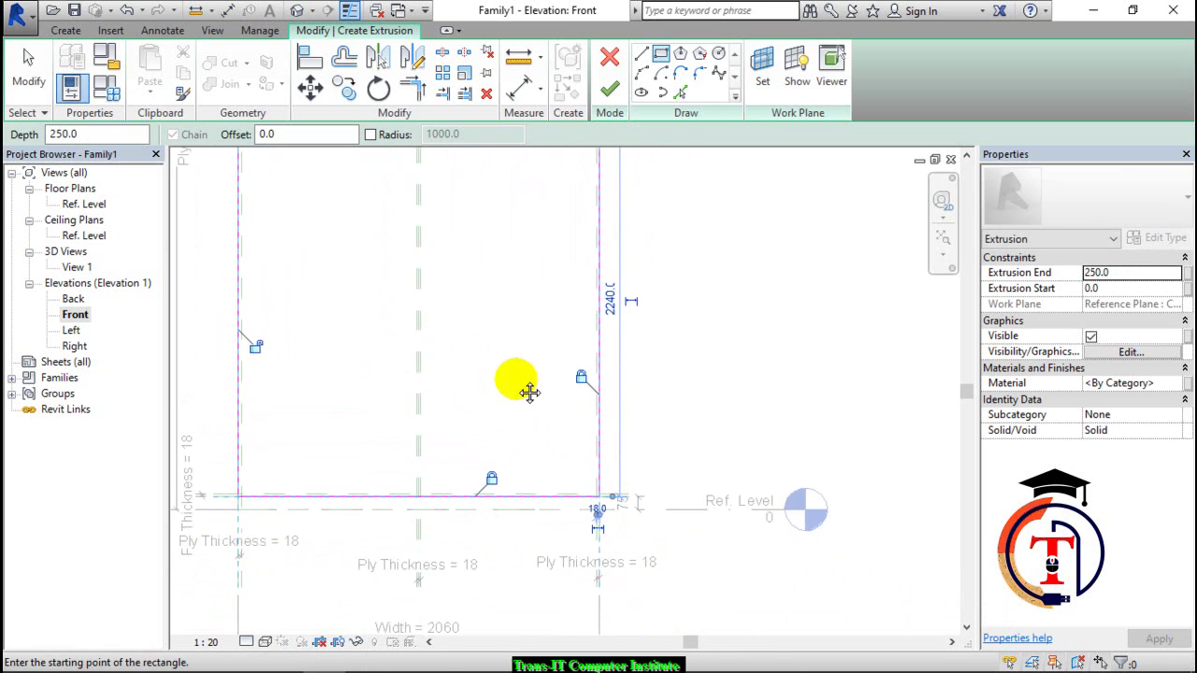
pyautogui.moveTo(529, 392); pyautogui.dragTo(675, 439, button='middle')
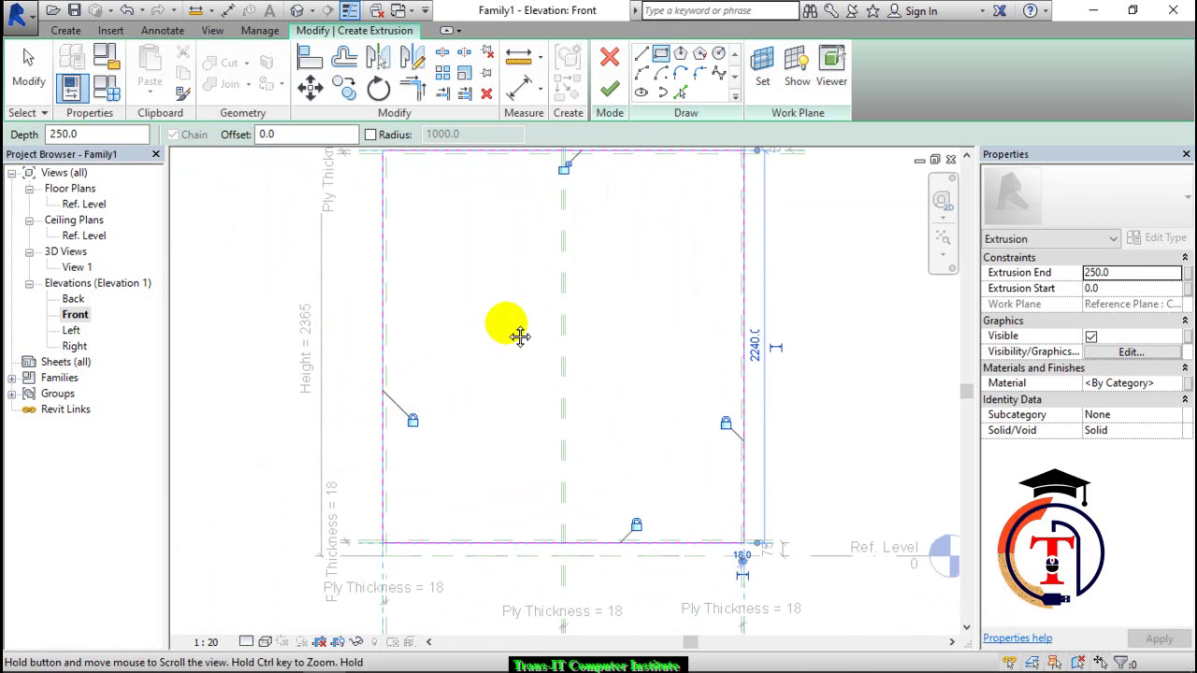
pyautogui.moveTo(519, 334); pyautogui.dragTo(548, 343, button='middle')
pyautogui.scroll(2, 547, 297)
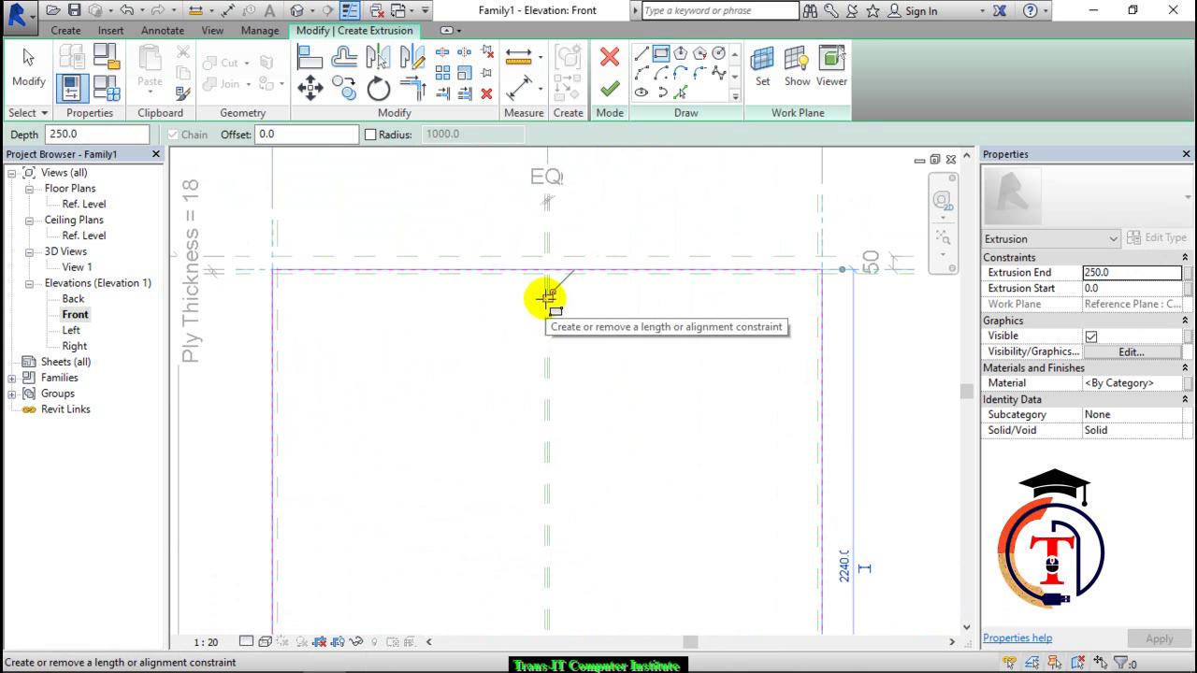
pyautogui.click(547, 297)
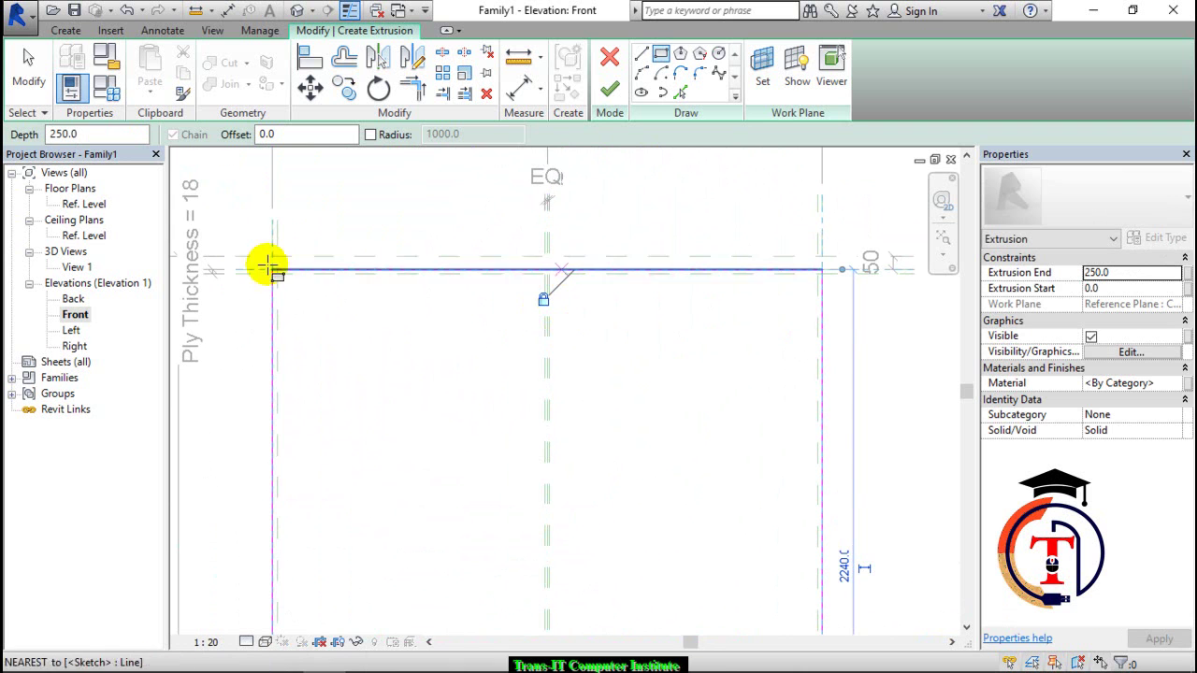
pyautogui.click(610, 91)
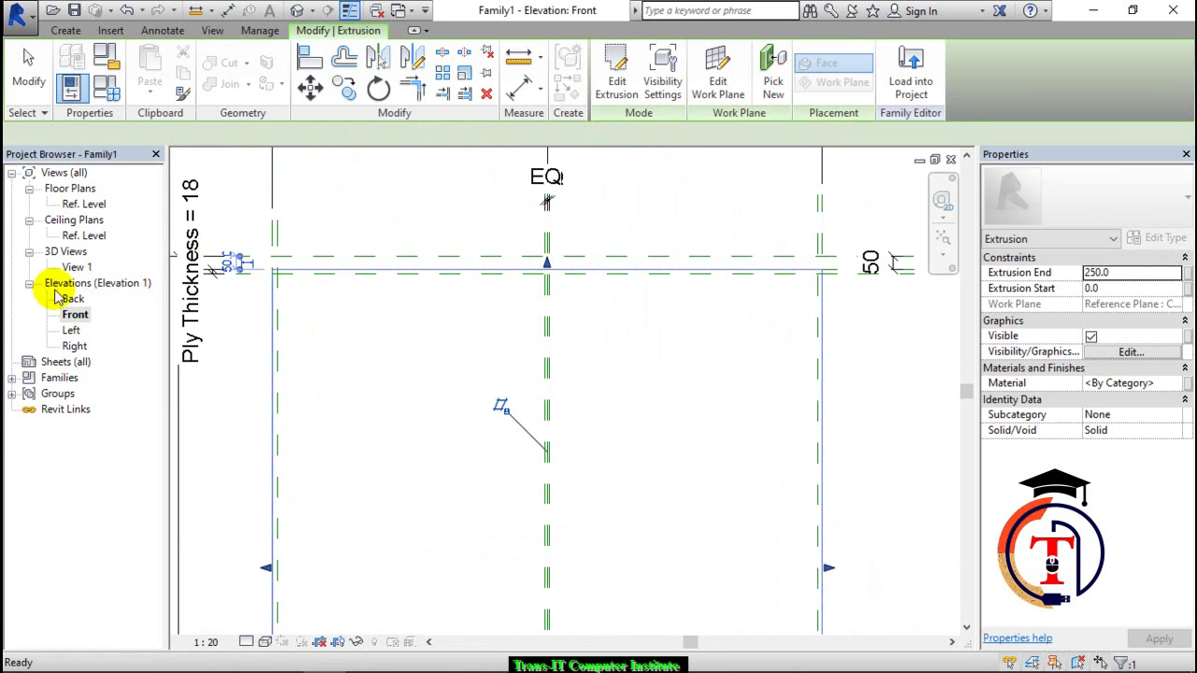
# In the Ref. Level plan, draw a new reference plane across the extrusion's width.
pyautogui.doubleClick(84, 204)
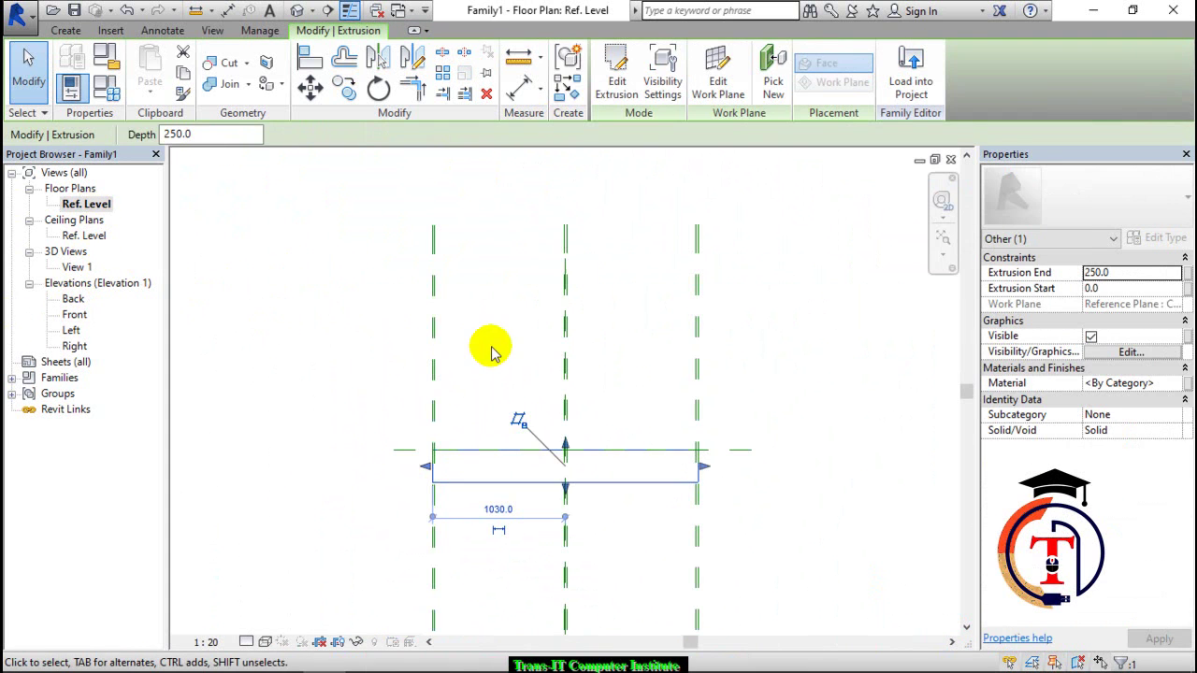
pyautogui.moveTo(546, 518); pyautogui.dragTo(567, 366, button='middle')
pyautogui.scroll(2, 567, 366)
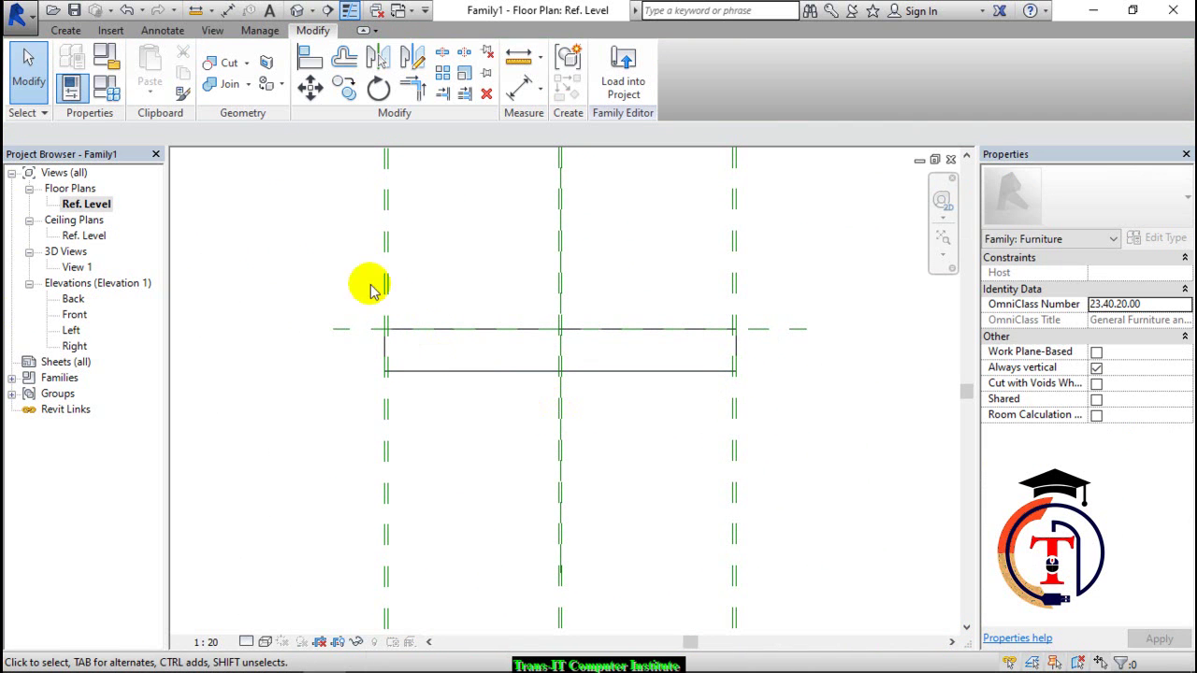
pyautogui.press('p')
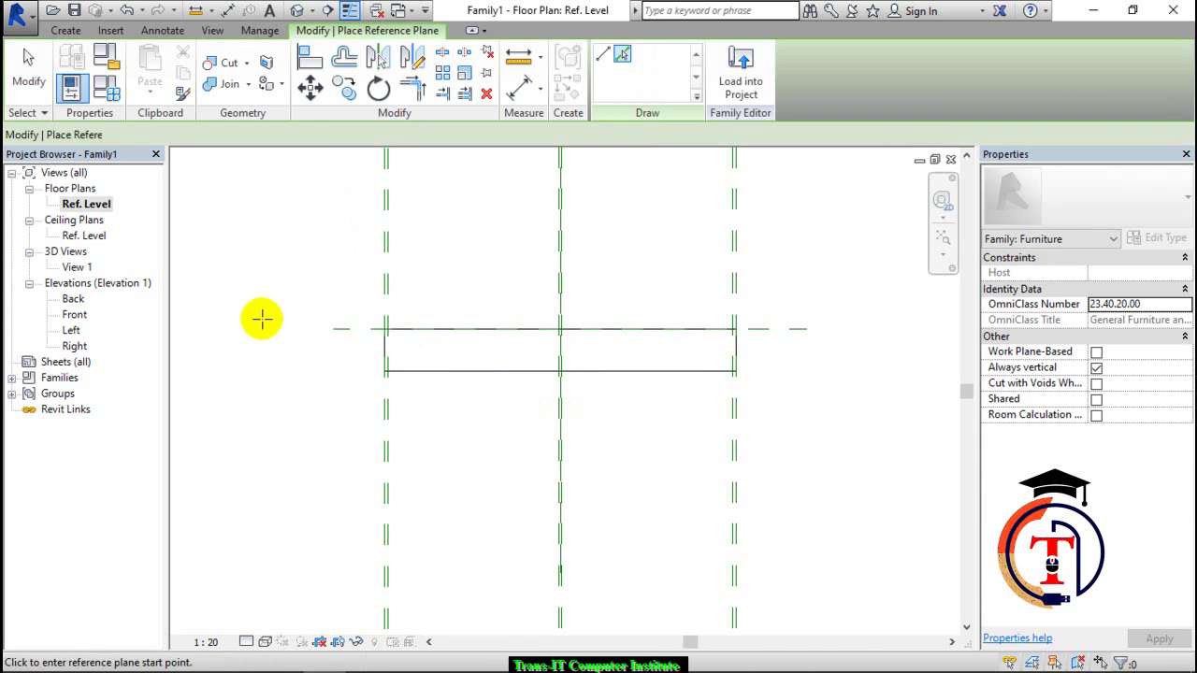
pyautogui.scroll(1, 331, 400)
pyautogui.click(329, 406)
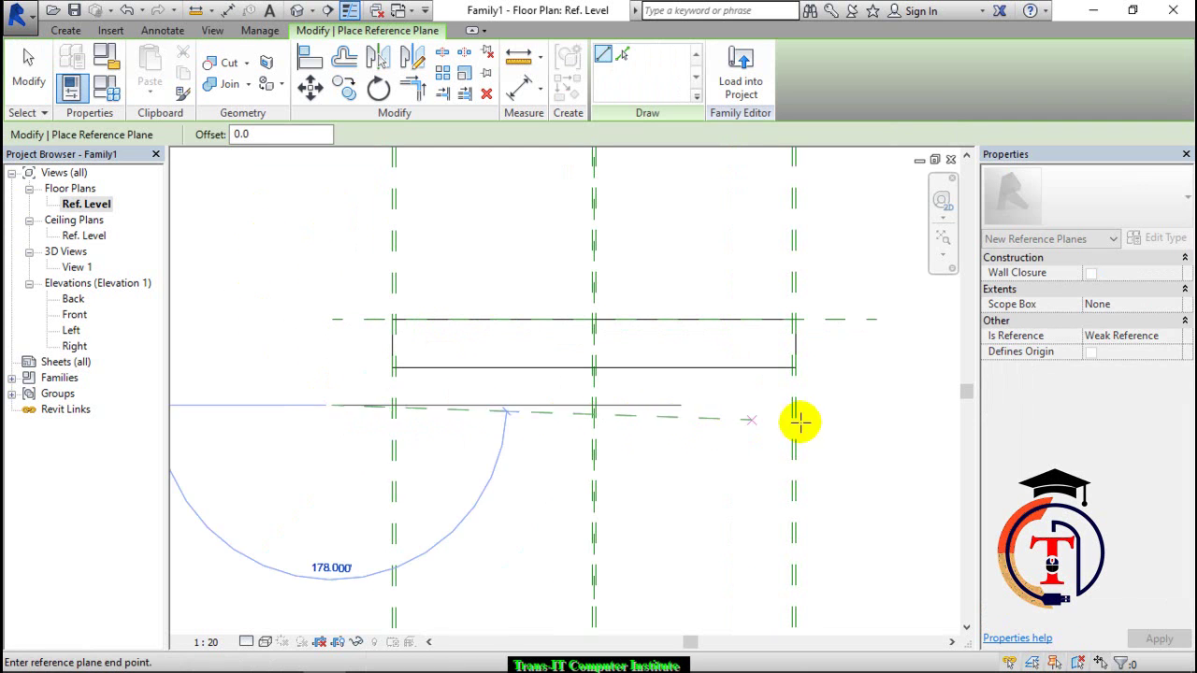
pyautogui.click(879, 405)
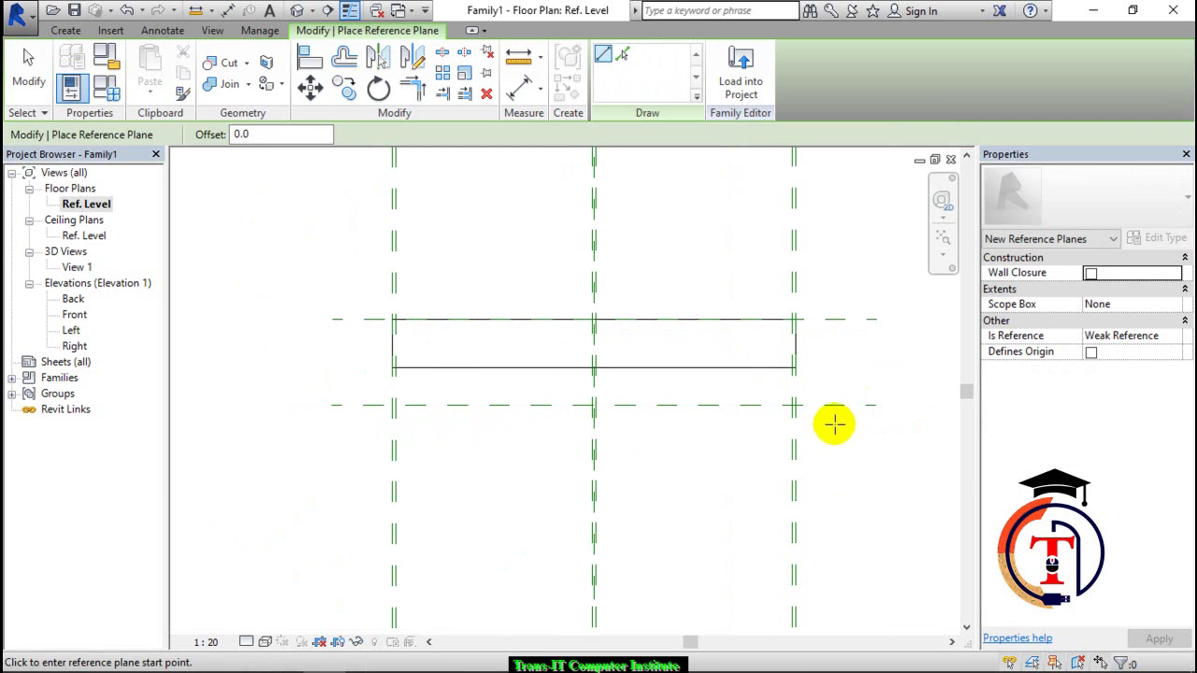
pyautogui.press('Escape')
pyautogui.press('Escape')
# Dimension the new reference plane 440 from the upper reference plane.
pyautogui.press('d')
pyautogui.press('i')
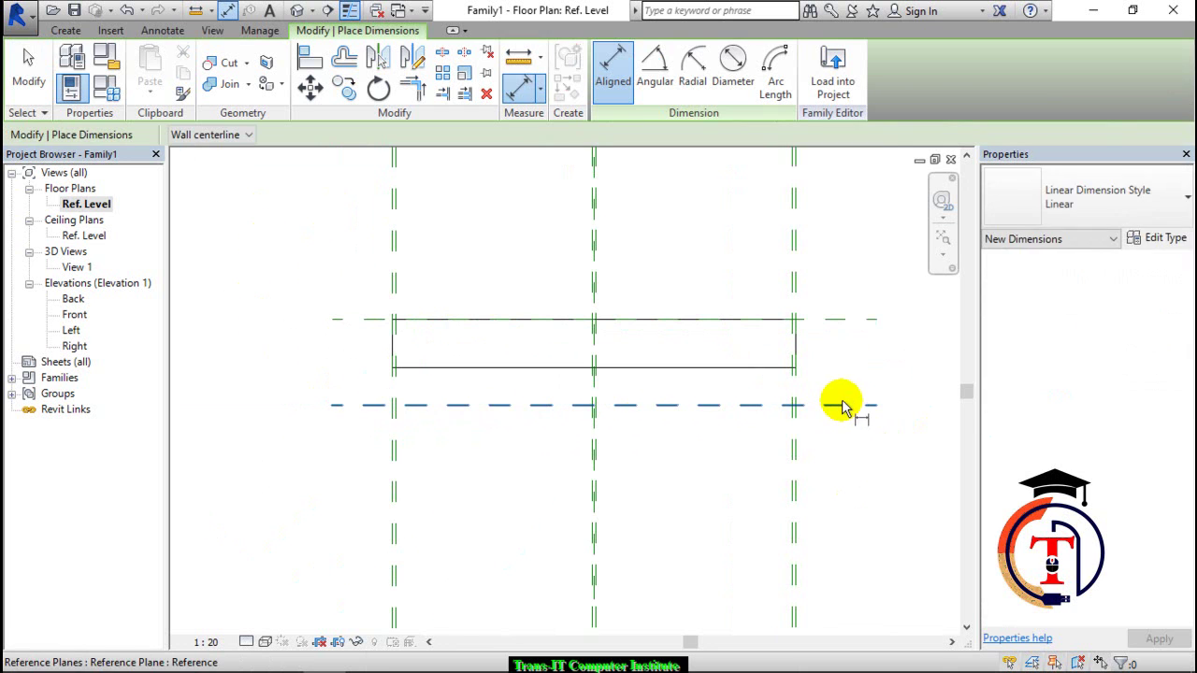
pyautogui.click(854, 405)
pyautogui.click(856, 319)
pyautogui.click(900, 374)
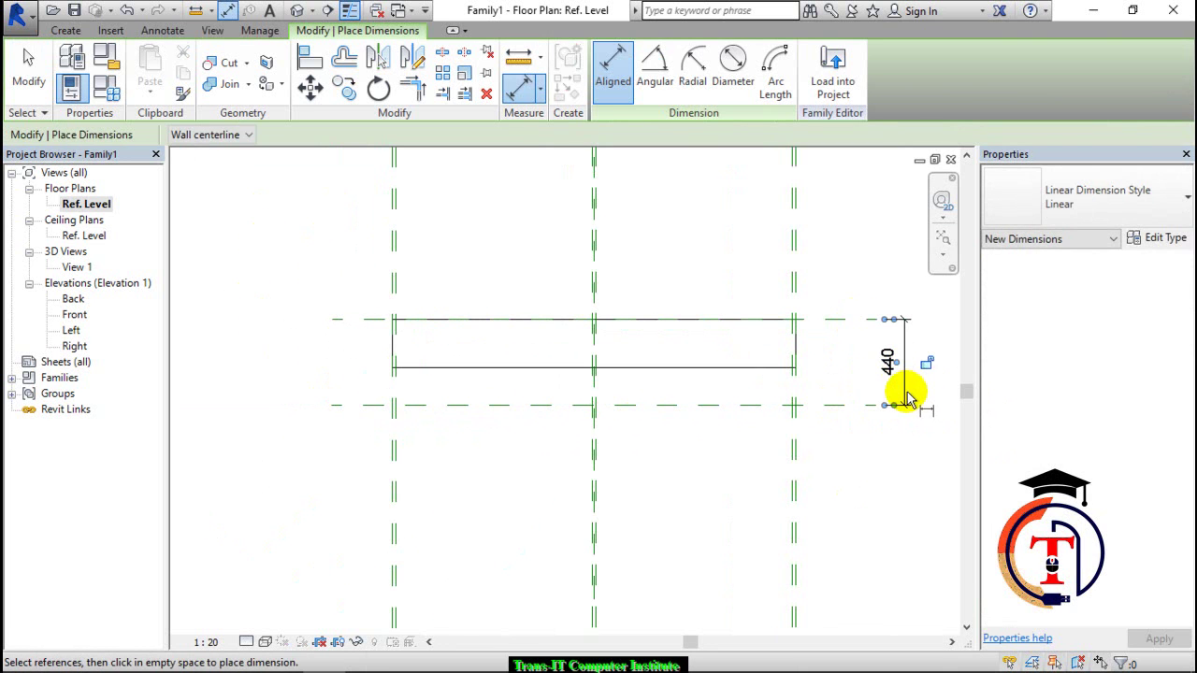
pyautogui.press('Escape')
pyautogui.press('Escape')
# Label the 440 dimension with a new parameter named Depth.
pyautogui.click(905, 405)
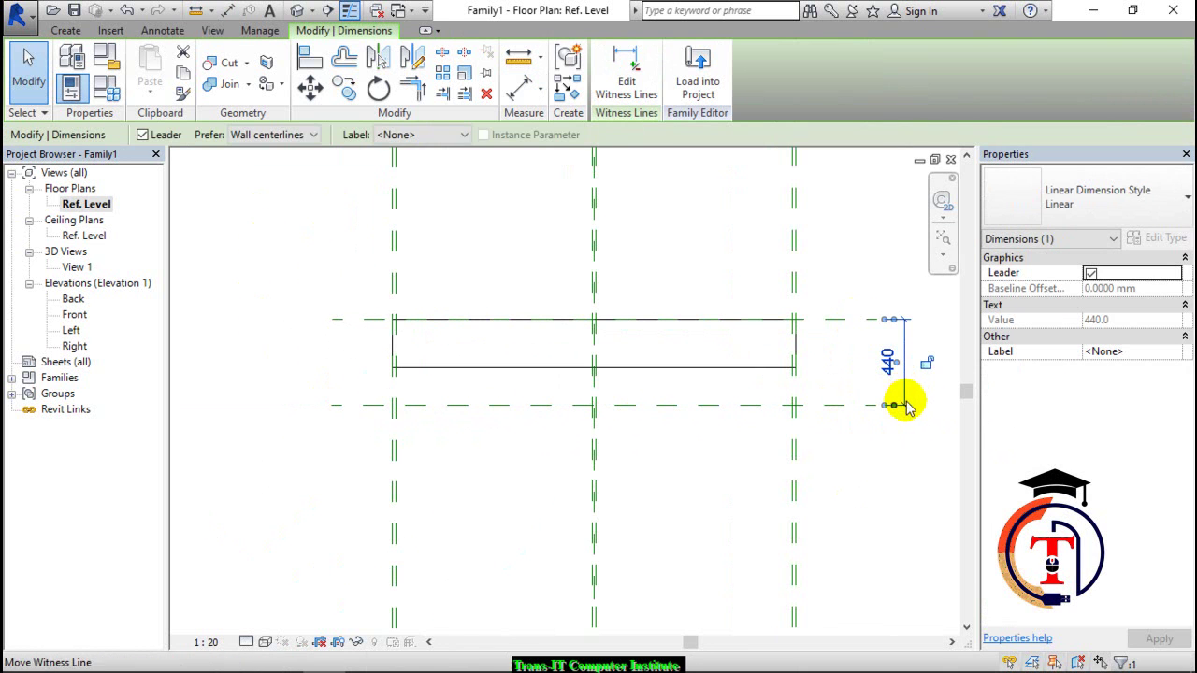
pyautogui.click(426, 137)
pyautogui.click(428, 163)
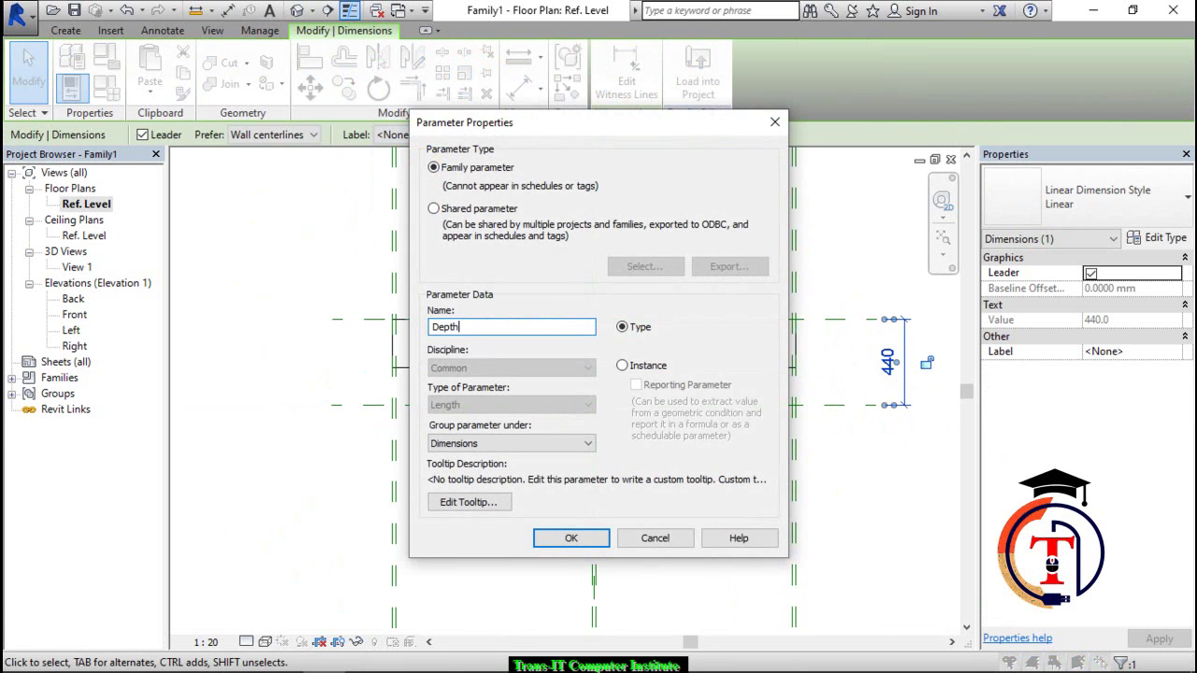
pyautogui.click(572, 538)
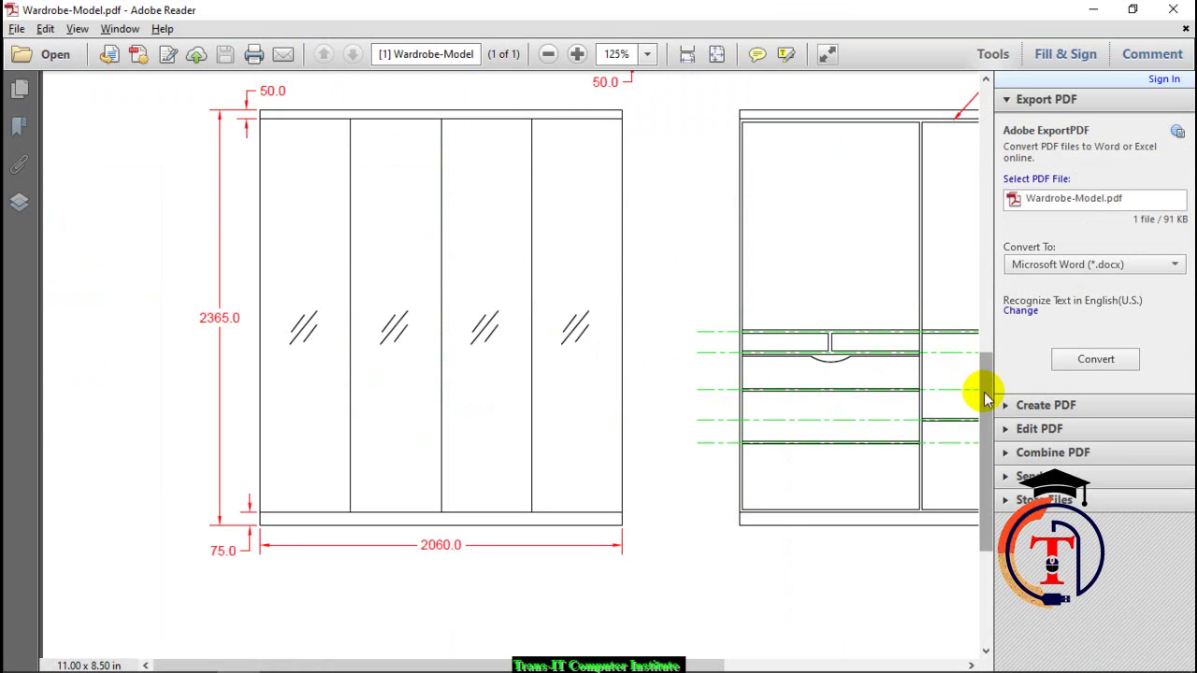
pyautogui.moveTo(983, 382); pyautogui.dragTo(983, 226)
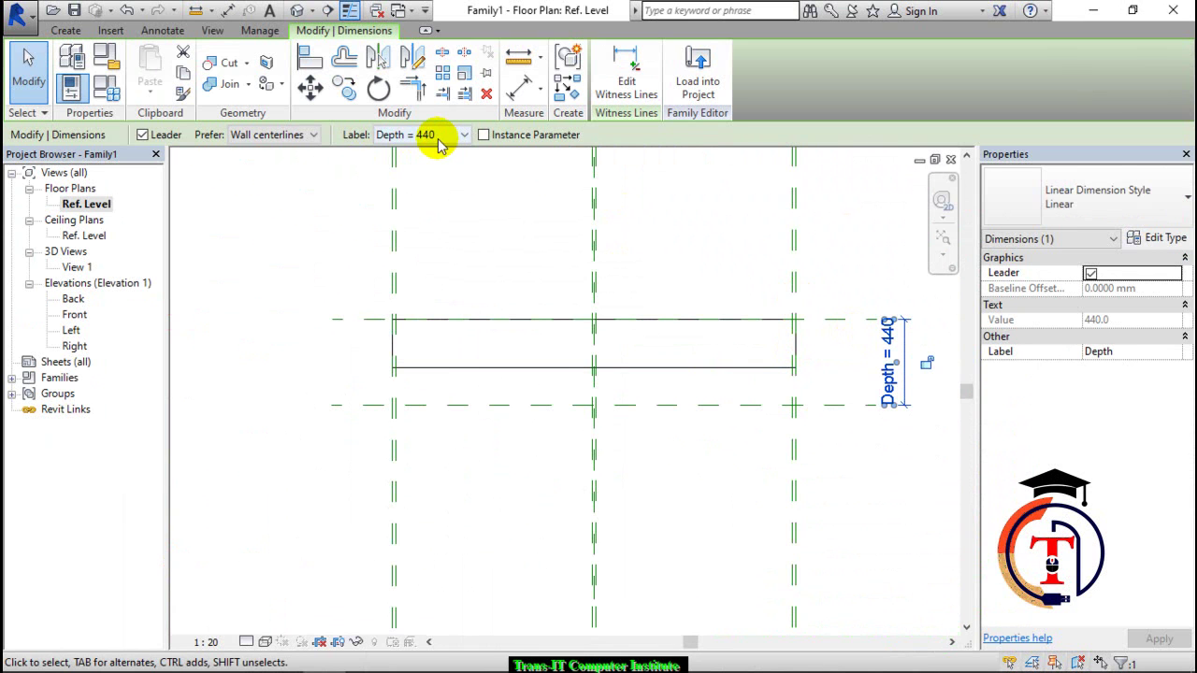
# Set the Depth parameter to 600 in Family Types.
pyautogui.click(365, 132)
pyautogui.click(116, 91)
pyautogui.write('600')
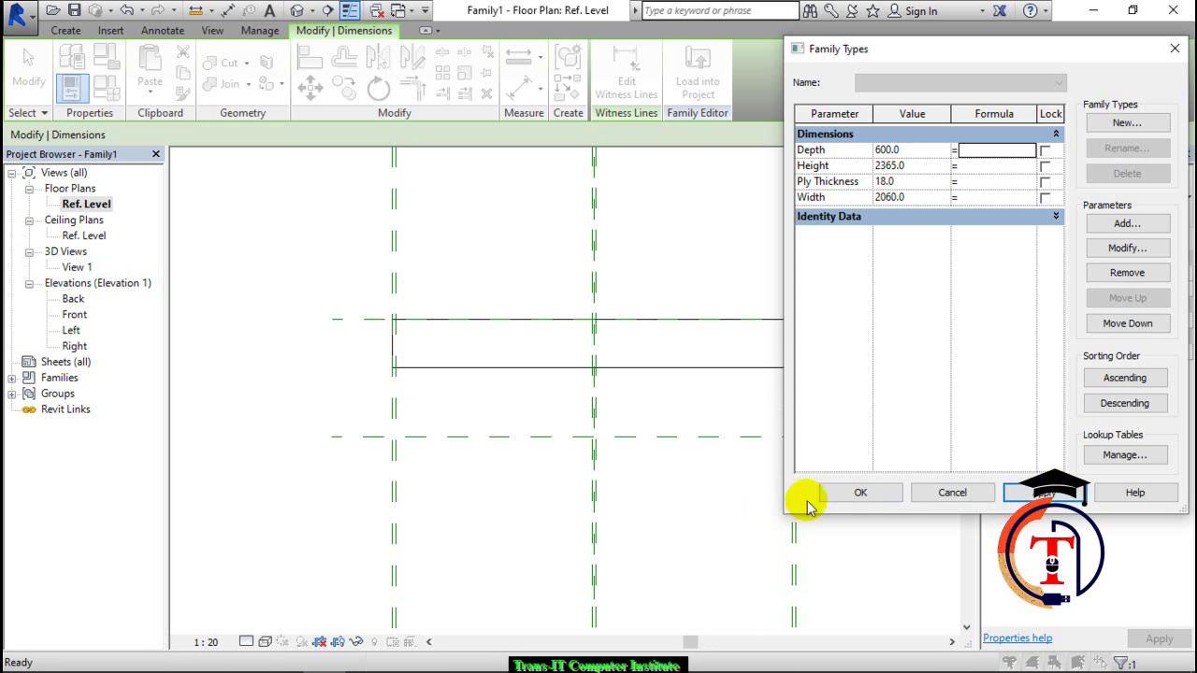
pyautogui.click(859, 493)
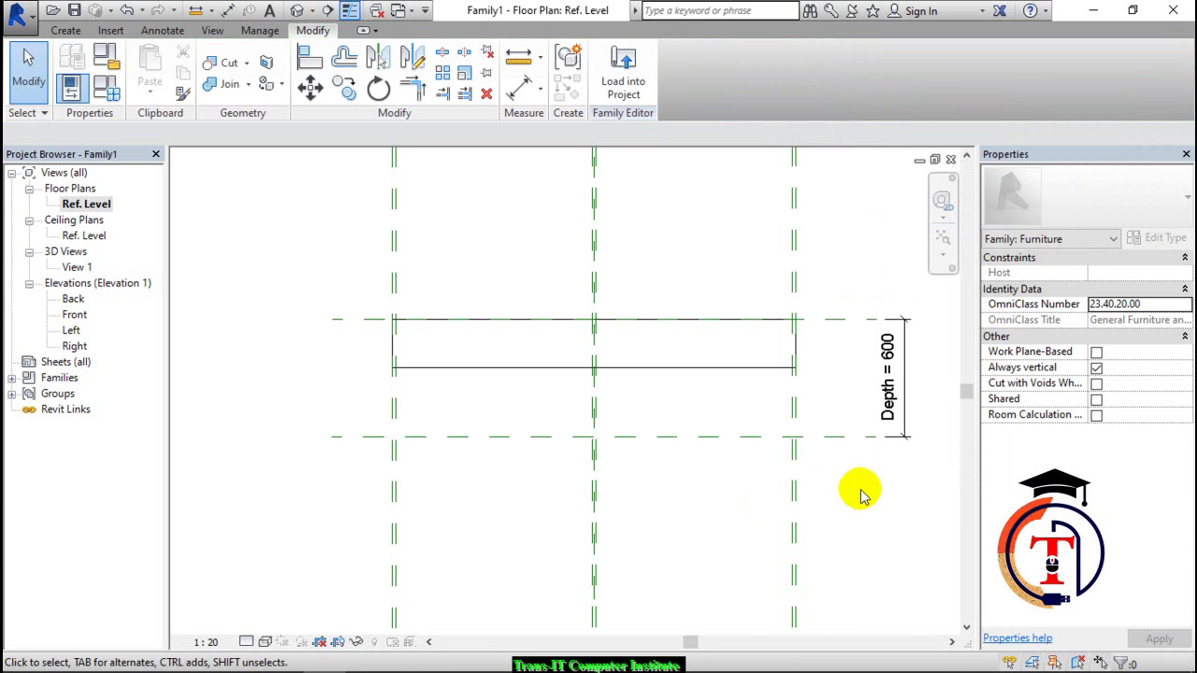
# Stretch the carcass extrusion onto both depth reference planes and lock its edges.
pyautogui.click(744, 368)
pyautogui.moveTo(595, 377); pyautogui.dragTo(566, 446)
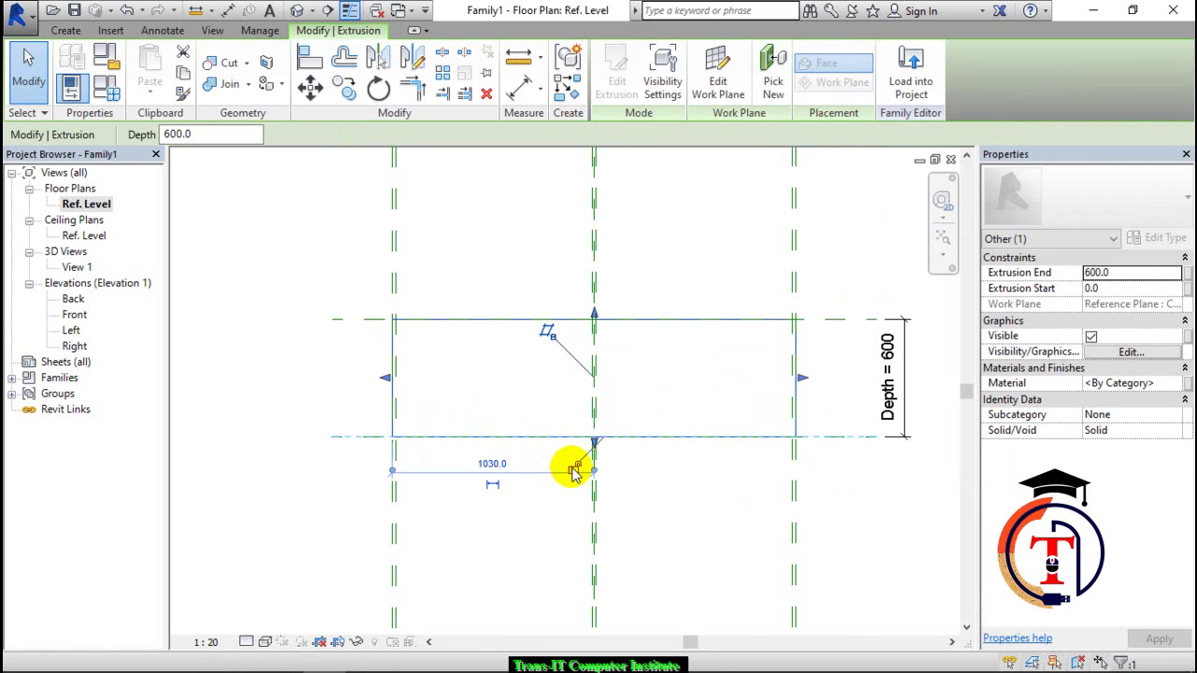
pyautogui.click(574, 467)
pyautogui.moveTo(593, 318); pyautogui.dragTo(596, 320)
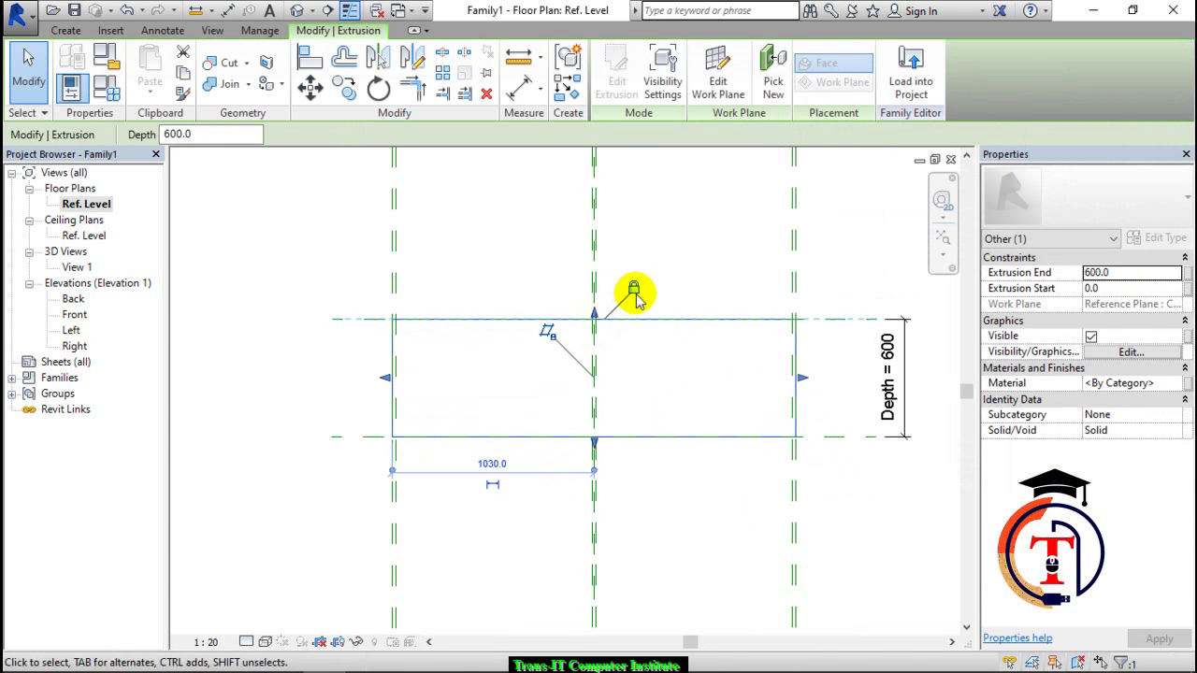
pyautogui.press('Escape')
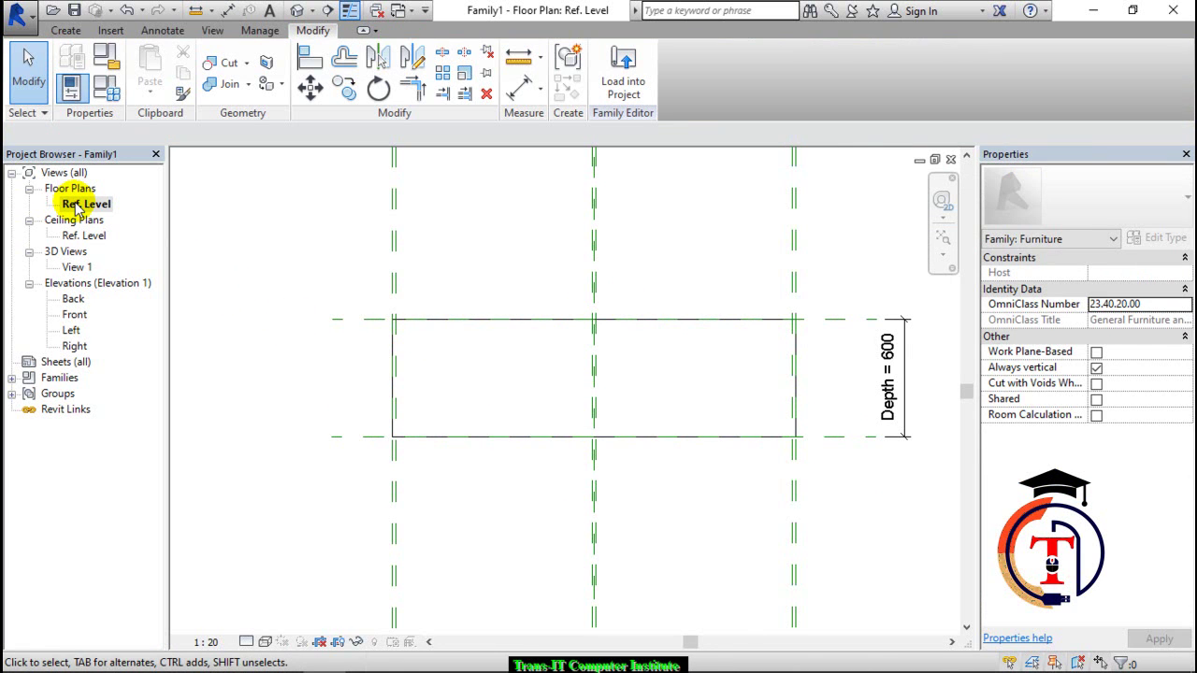
# Add a reference plane near the extrusion's top edge and dimension it 40 offset.
pyautogui.click(65, 31)
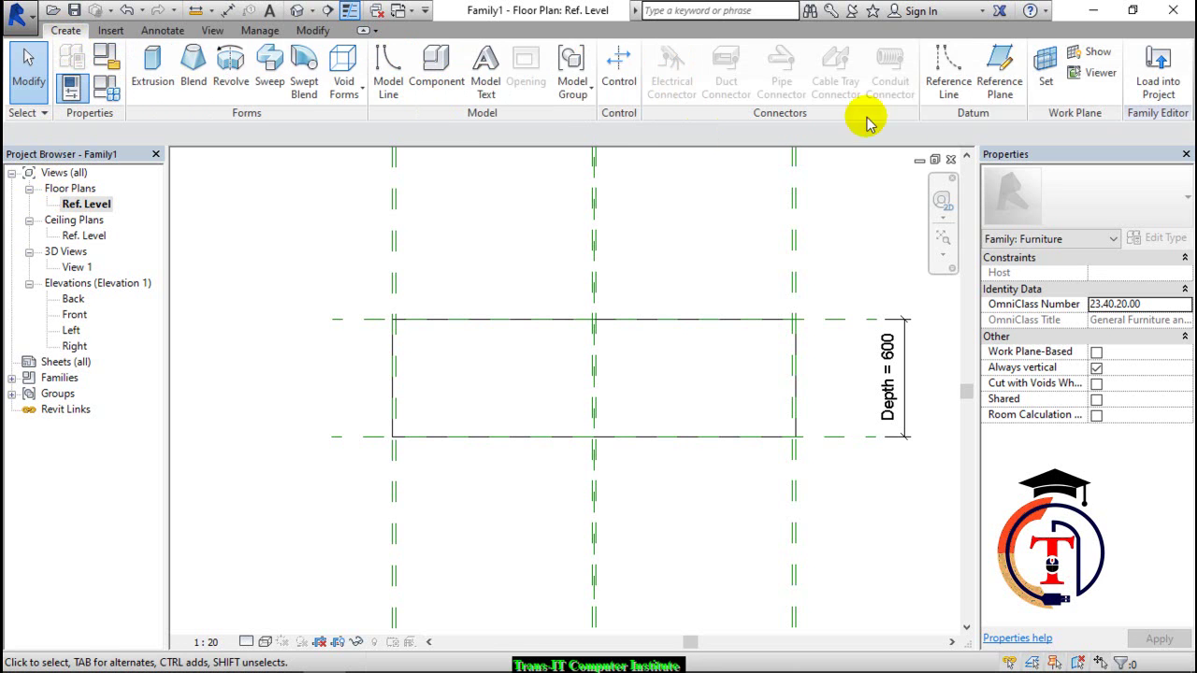
pyautogui.click(998, 58)
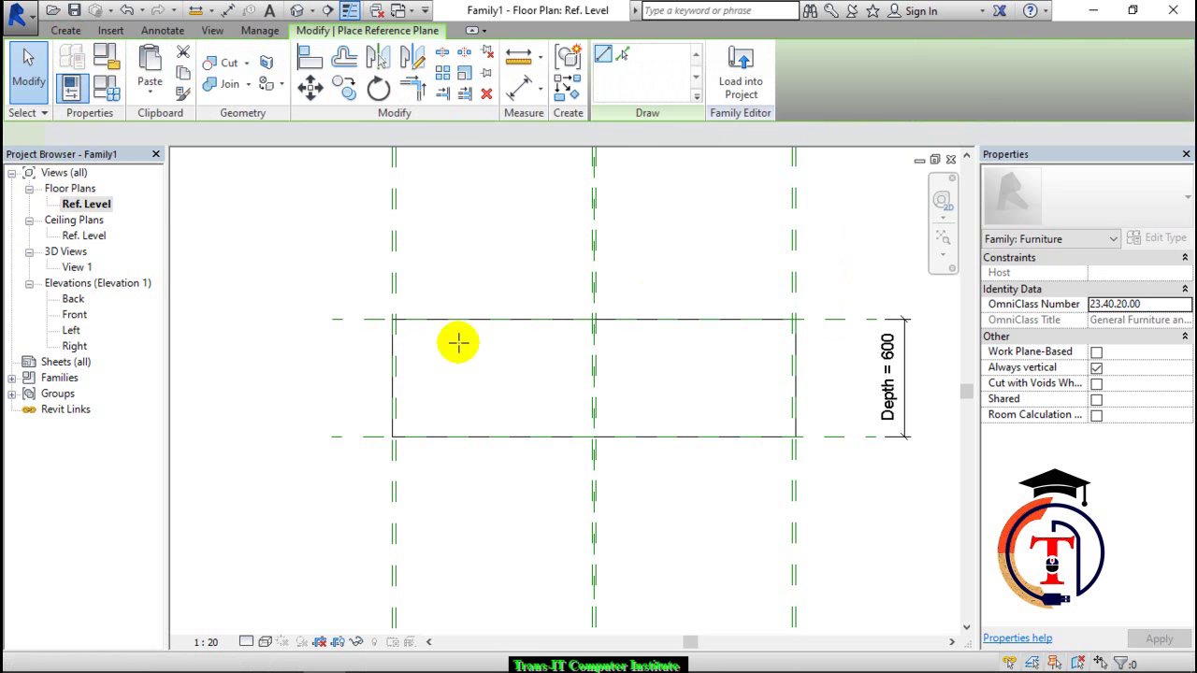
pyautogui.click(336, 326)
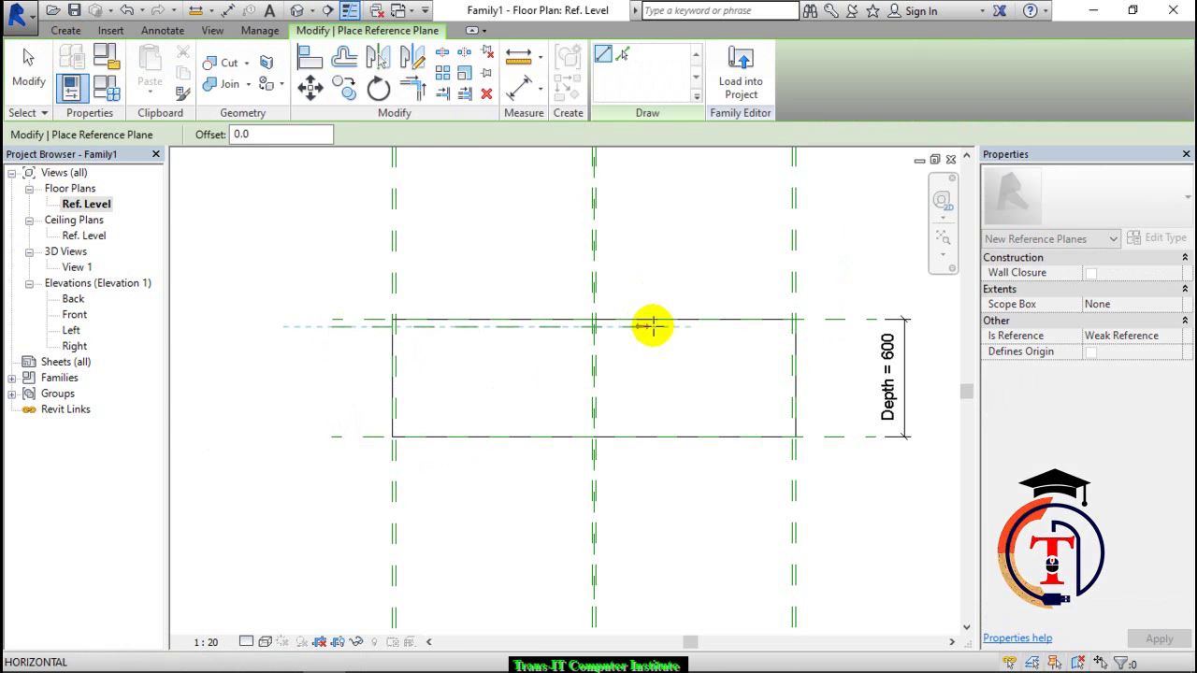
pyautogui.click(853, 333)
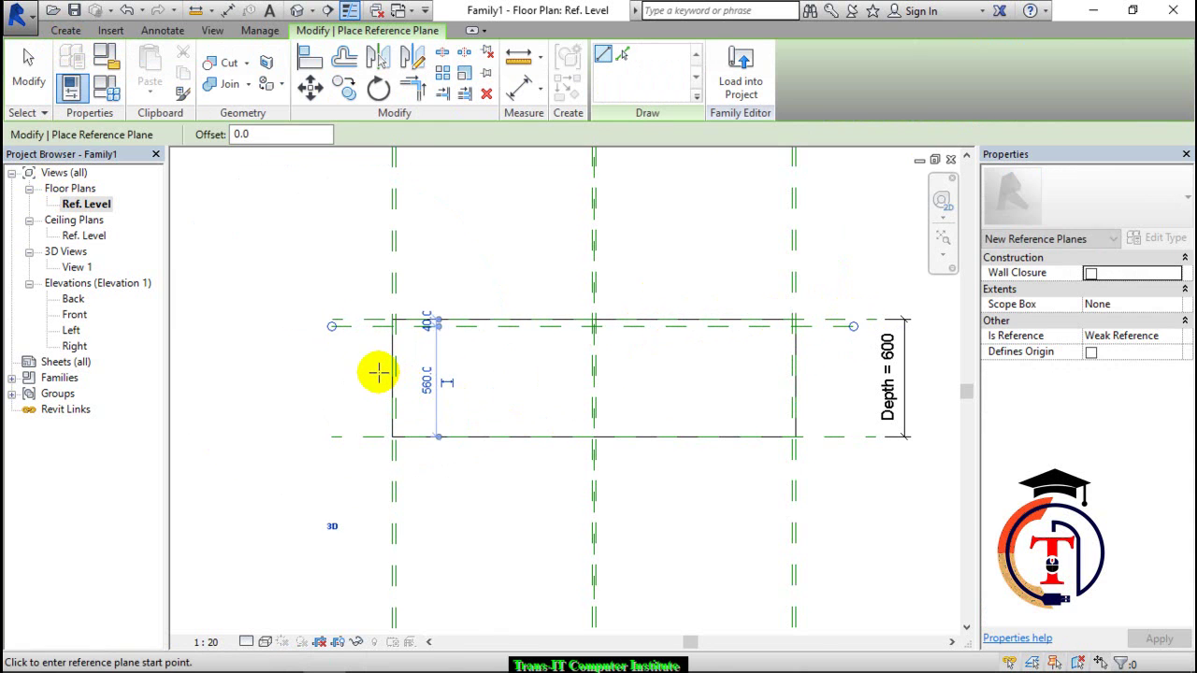
pyautogui.press('i')
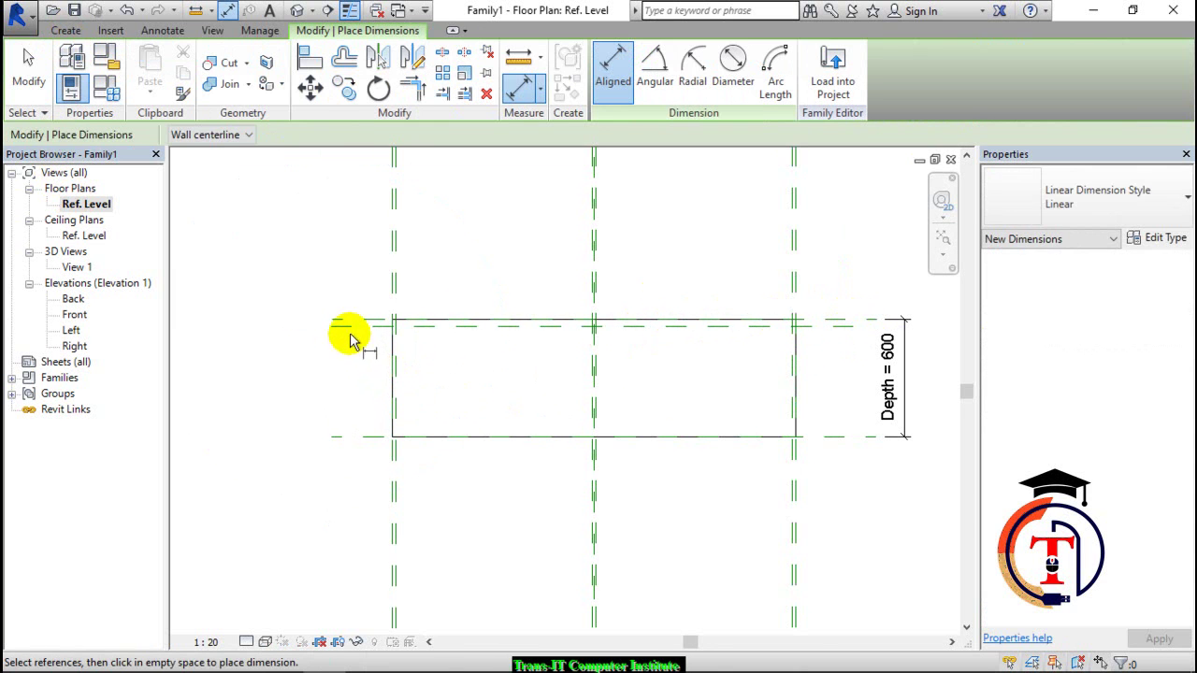
pyautogui.click(346, 321)
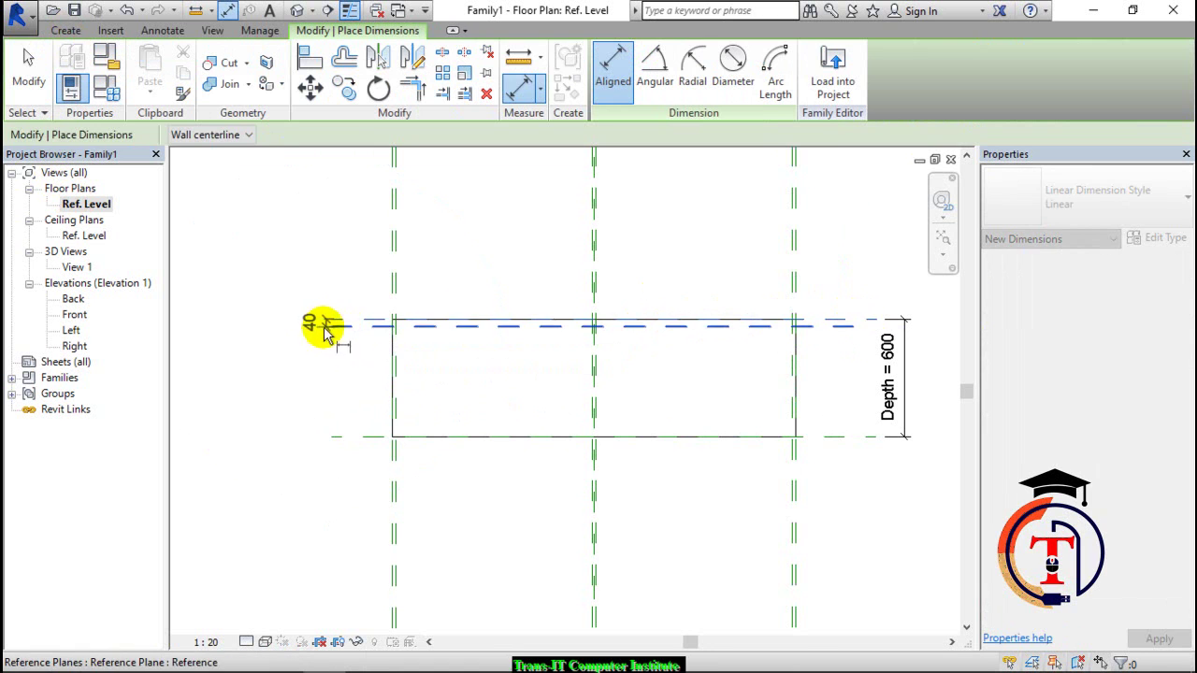
pyautogui.press('Escape')
pyautogui.press('Escape')
# Label the 40 dimension with Ply Thickness so it reads 18, then view the box in default 3D.
pyautogui.click(300, 325)
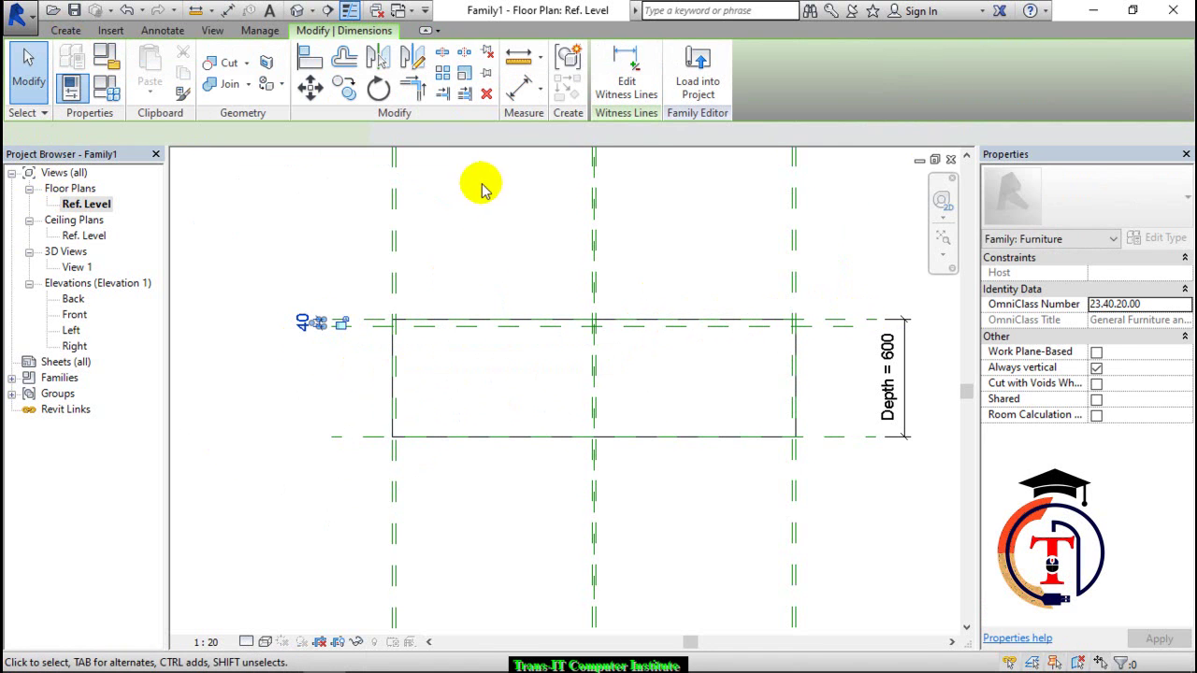
pyautogui.click(467, 135)
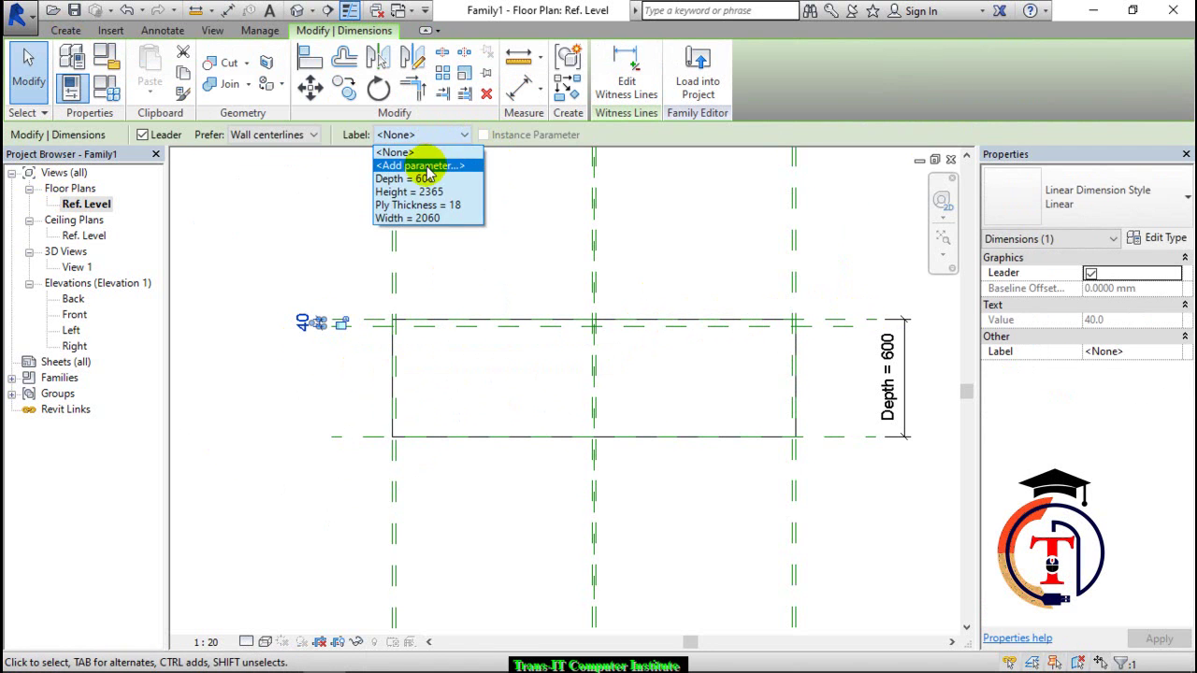
pyautogui.click(420, 205)
pyautogui.press('Escape')
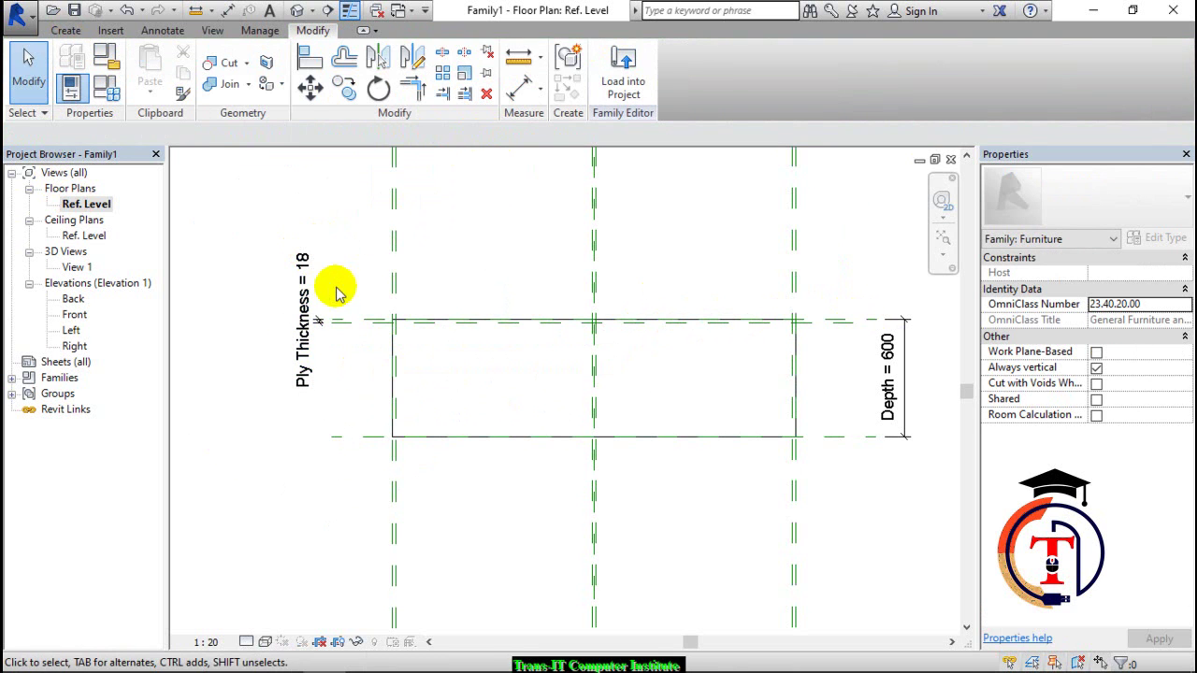
pyautogui.click(298, 13)
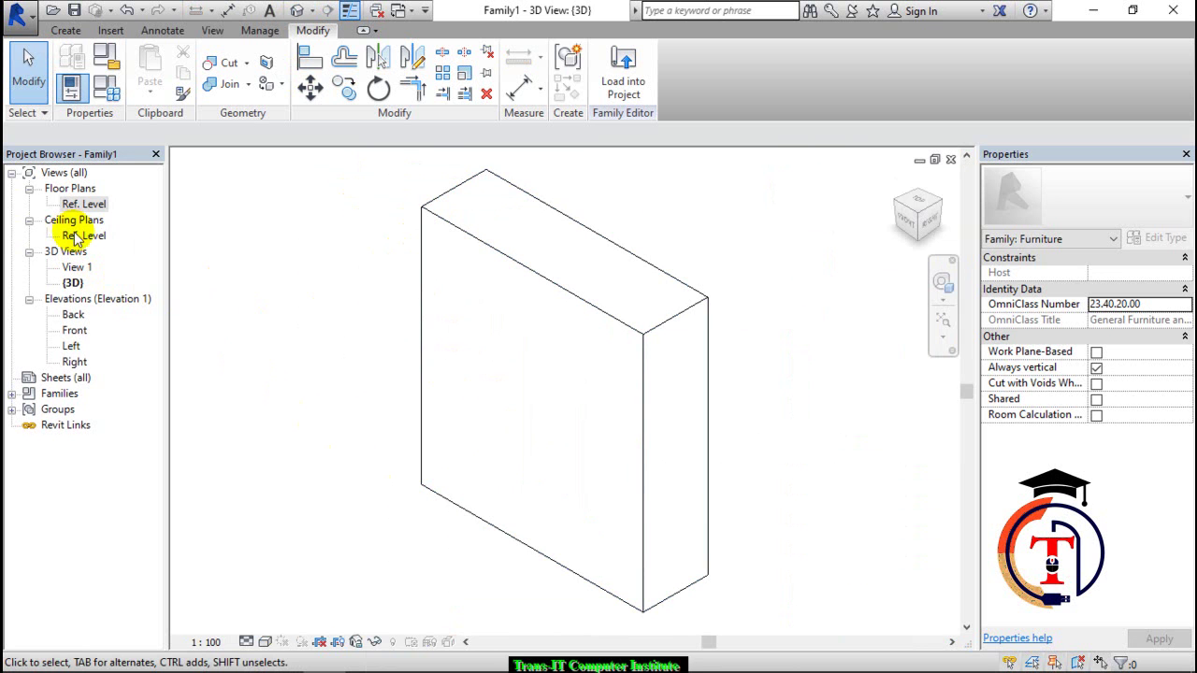
# Open the Front elevation at the box's bottom-left corner and start a new extrusion.
pyautogui.doubleClick(75, 331)
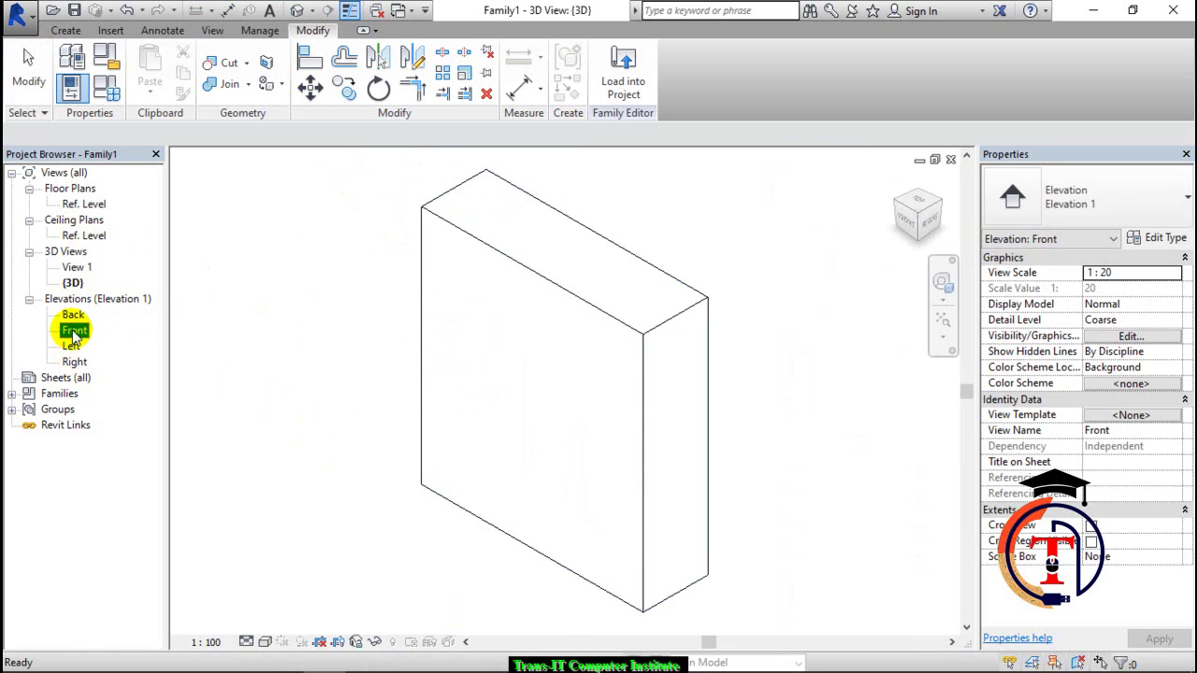
pyautogui.scroll(2, 331, 580)
pyautogui.scroll(2, 327, 521)
pyautogui.moveTo(326, 521); pyautogui.dragTo(306, 407, button='middle')
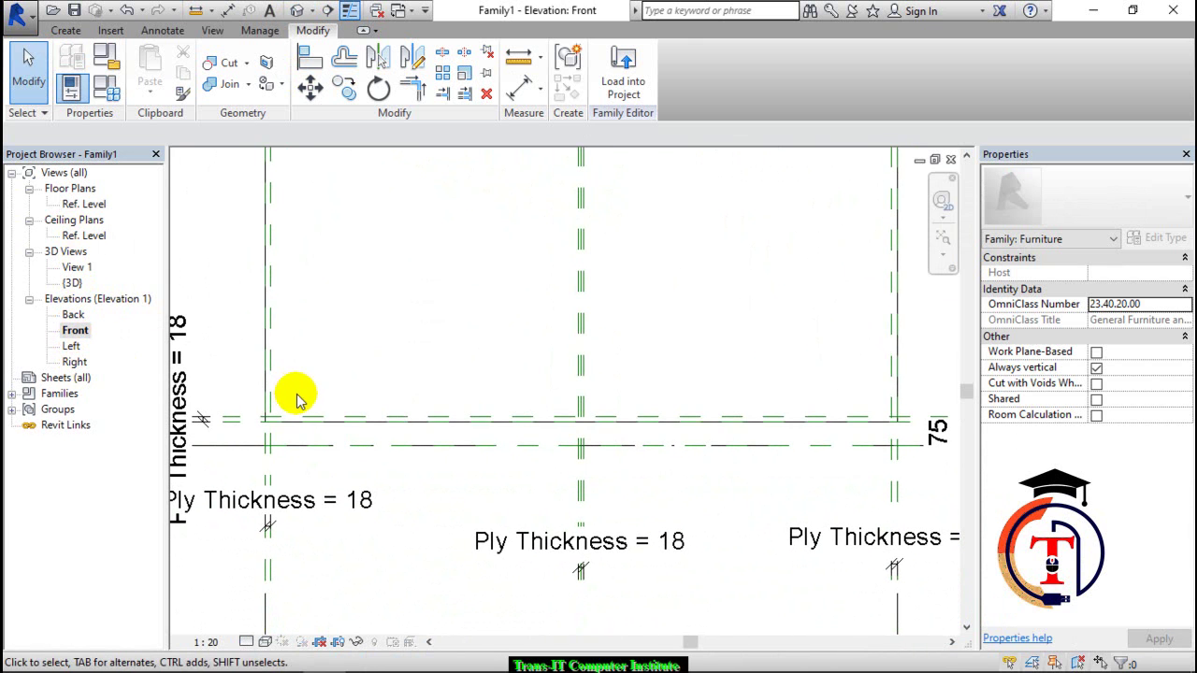
pyautogui.click(65, 30)
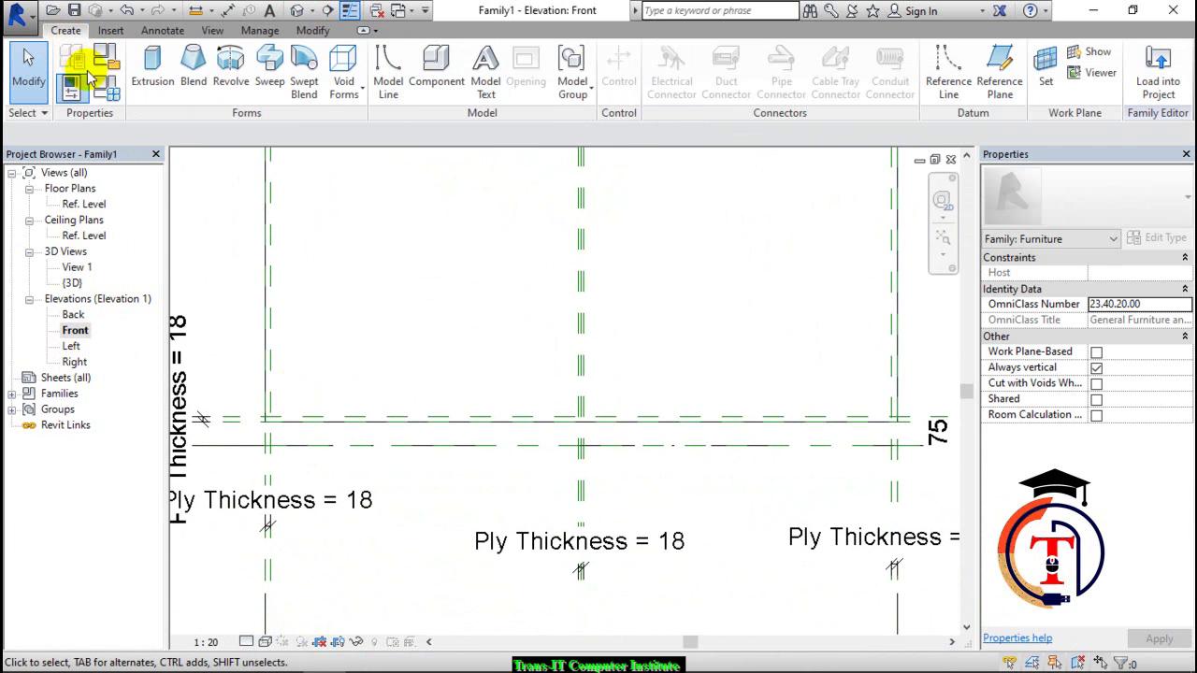
pyautogui.click(152, 58)
pyautogui.scroll(2, 271, 449)
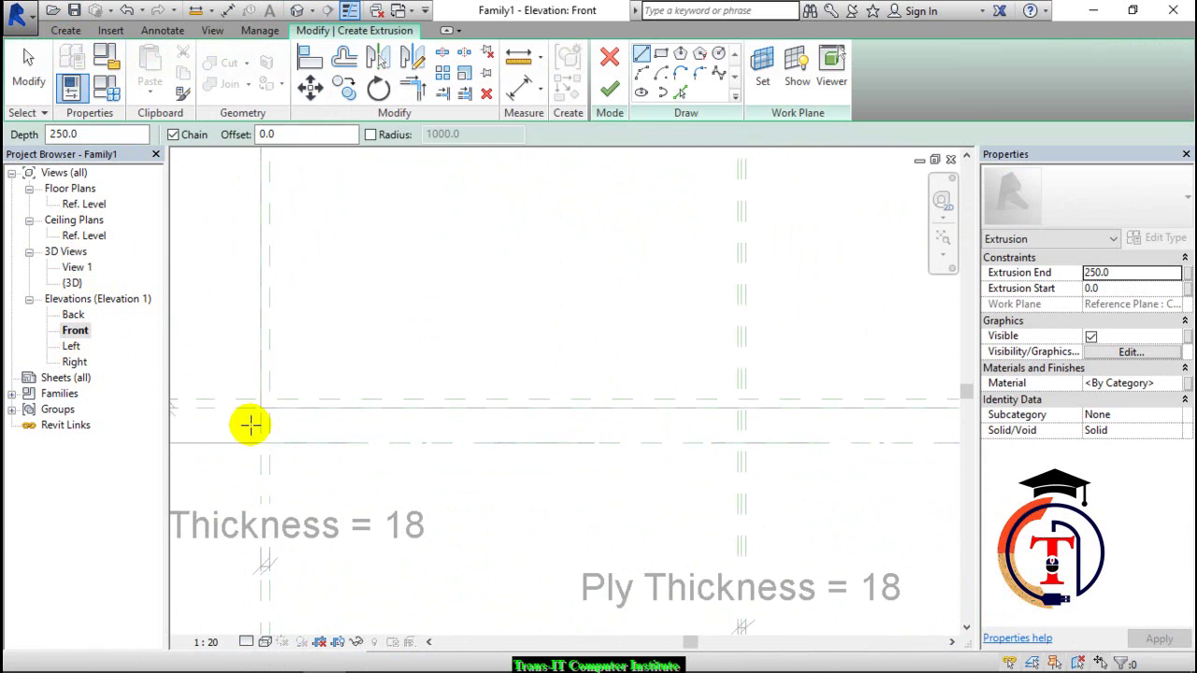
# Sketch the bottom panel rectangle between the plinth and ply-thickness reference-plane intersections.
pyautogui.click(261, 409)
pyautogui.scroll(-1, 430, 411)
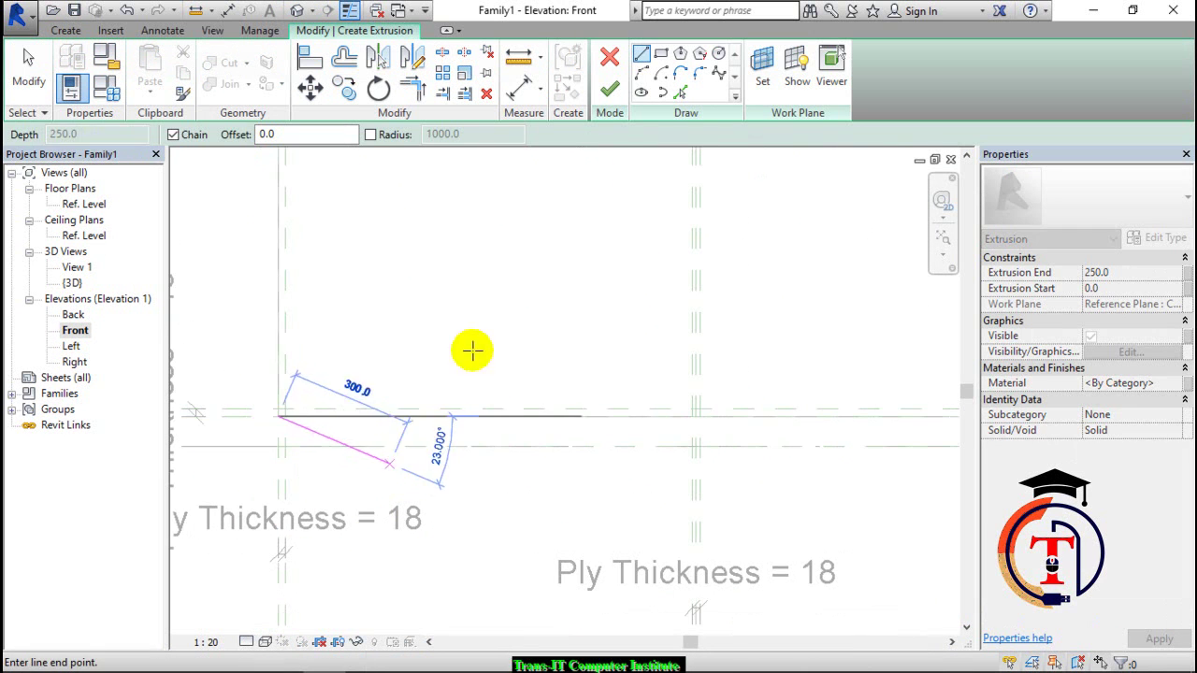
pyautogui.click(661, 53)
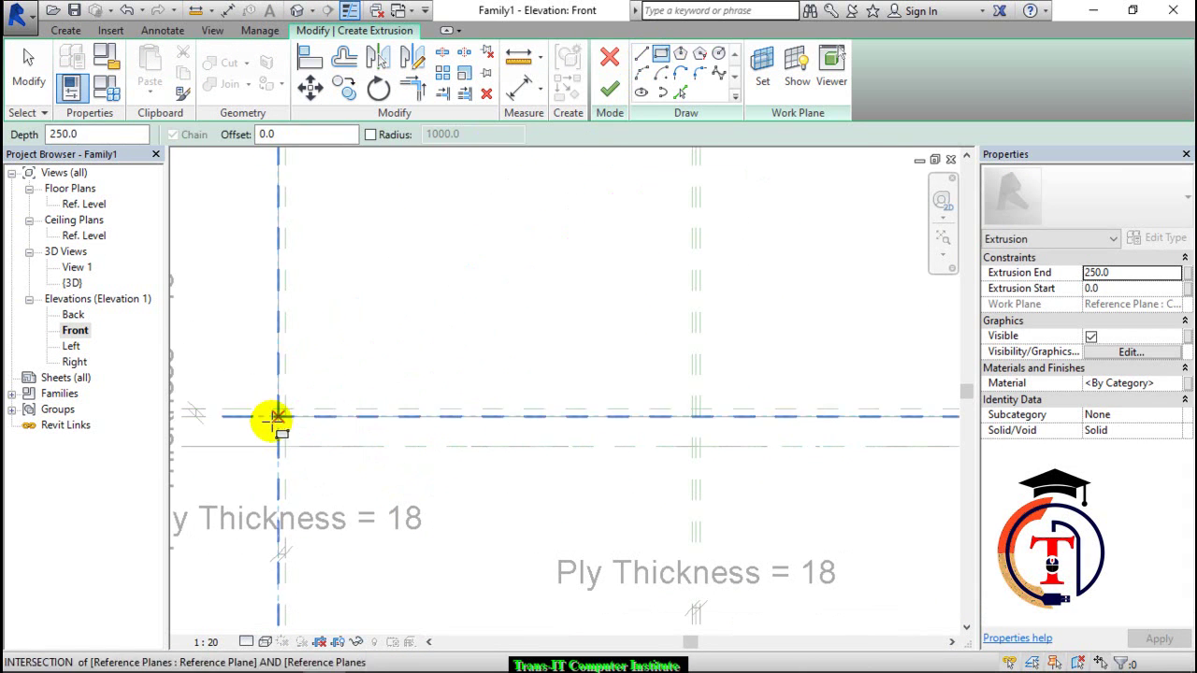
pyautogui.click(270, 415)
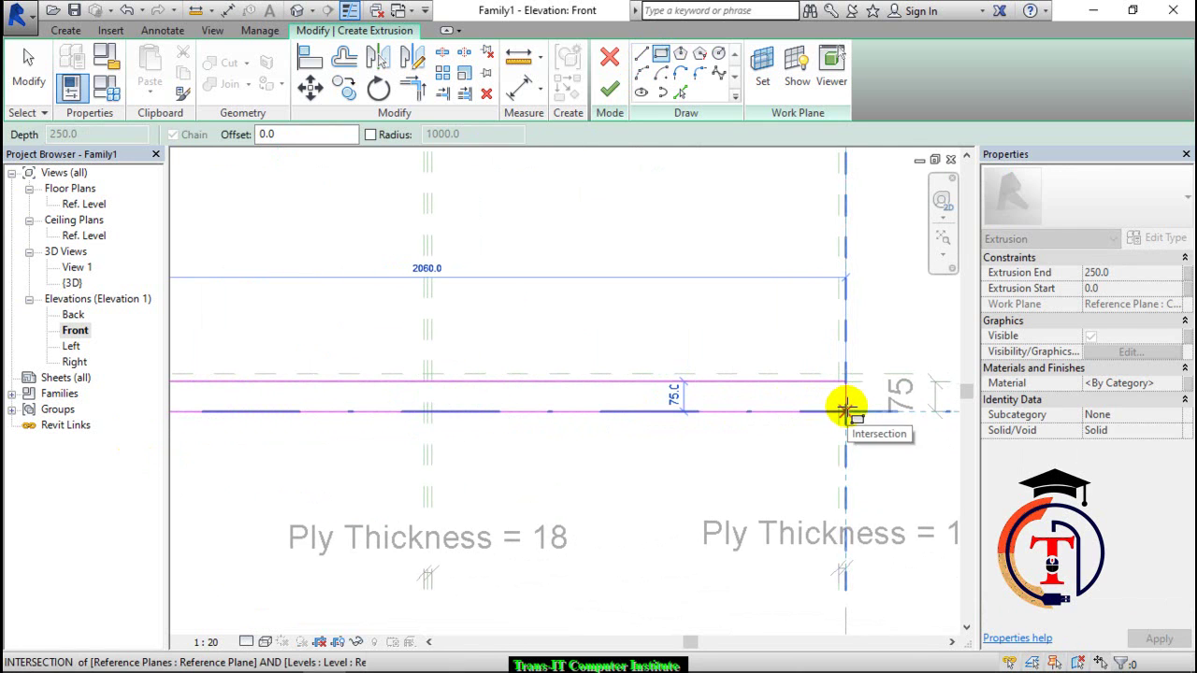
pyautogui.click(845, 408)
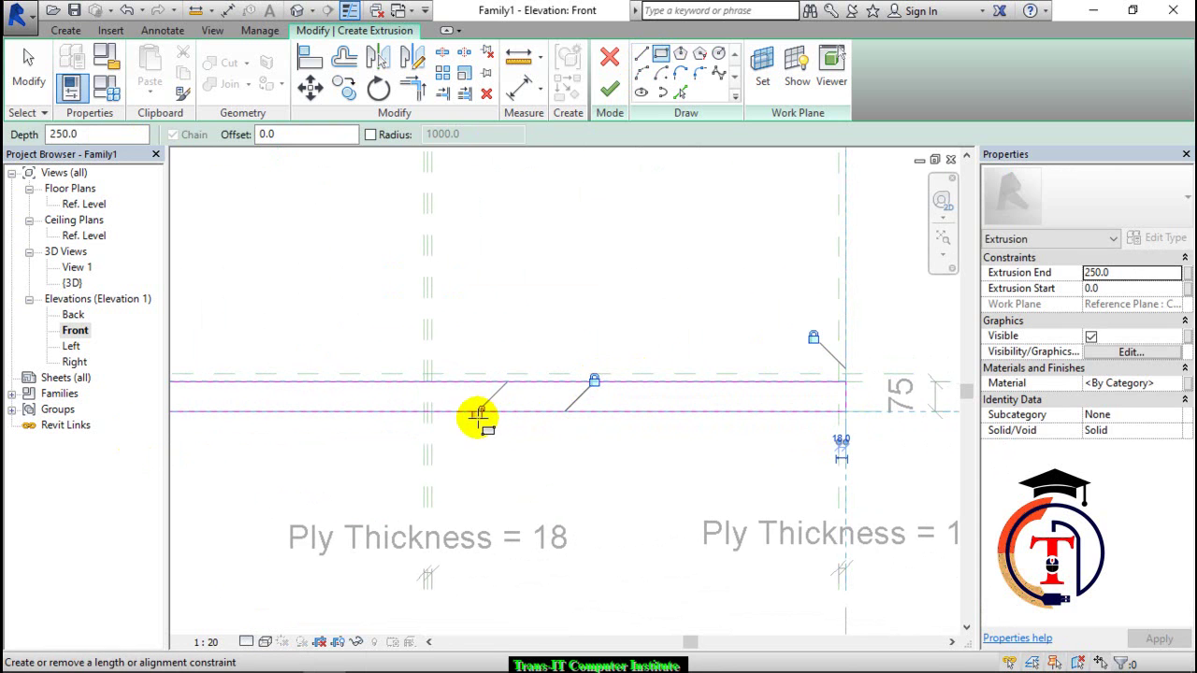
# Check both ends of the bottom panel sketch and finish the 75-high extrusion.
pyautogui.scroll(-1, 436, 486)
pyautogui.moveTo(436, 489); pyautogui.dragTo(973, 461, button='middle')
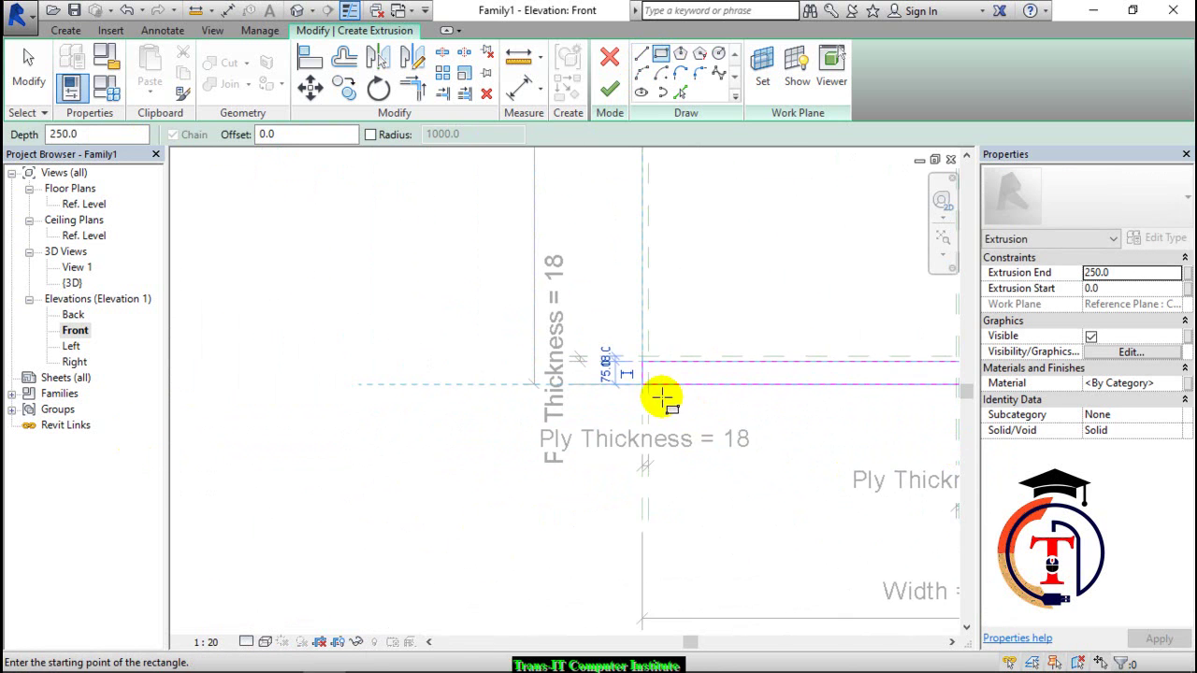
pyautogui.moveTo(620, 406); pyautogui.dragTo(379, 395, button='middle')
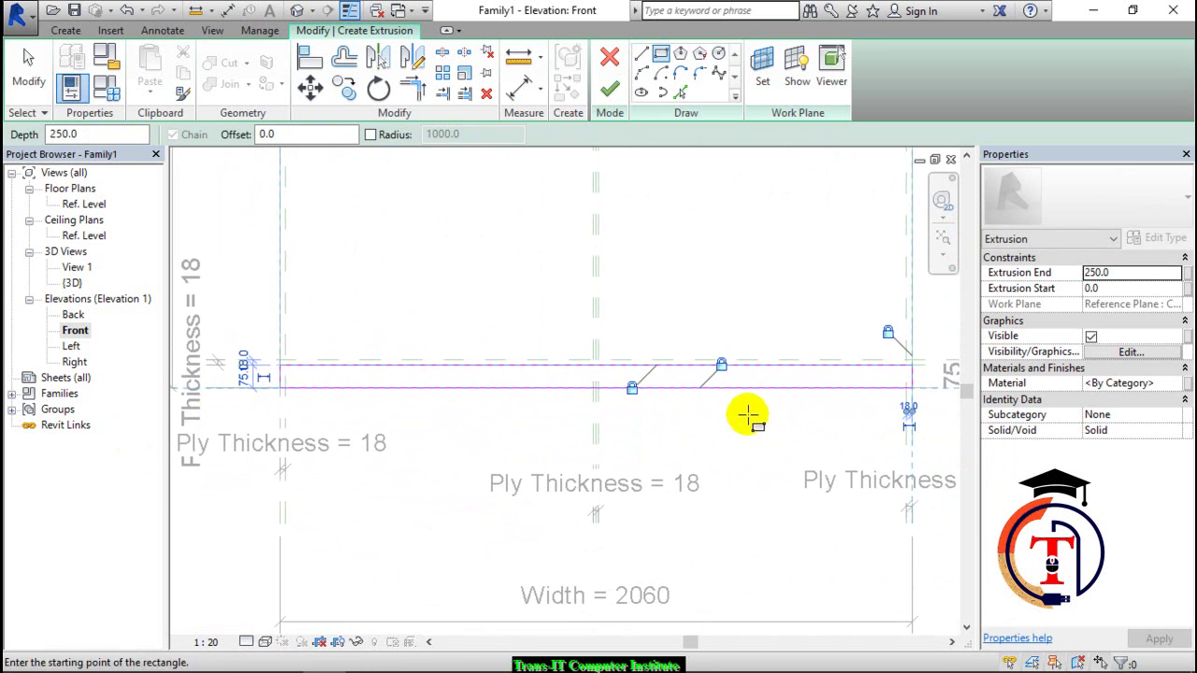
pyautogui.moveTo(790, 437)
pyautogui.mouseDown(button='middle')
pyautogui.moveTo(828, 446)
pyautogui.moveTo(850, 436)
pyautogui.moveTo(751, 448)
pyautogui.moveTo(729, 473)
pyautogui.mouseUp(button='middle')
pyautogui.scroll(-1, 834, 433)
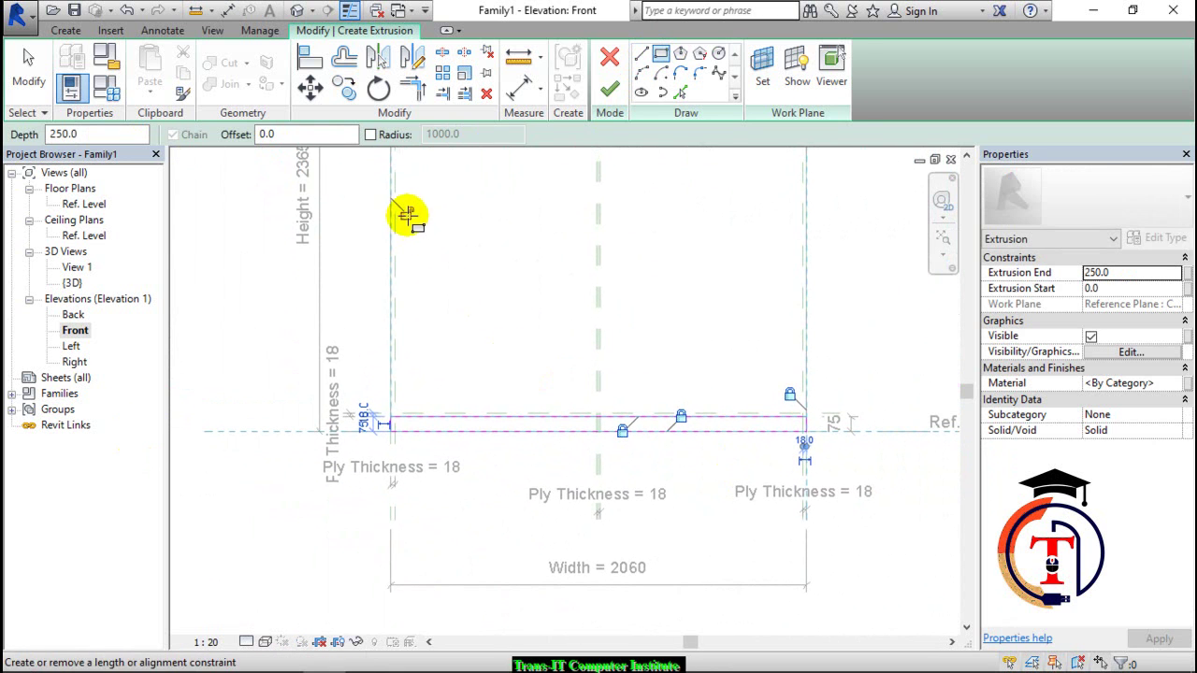
pyautogui.click(603, 99)
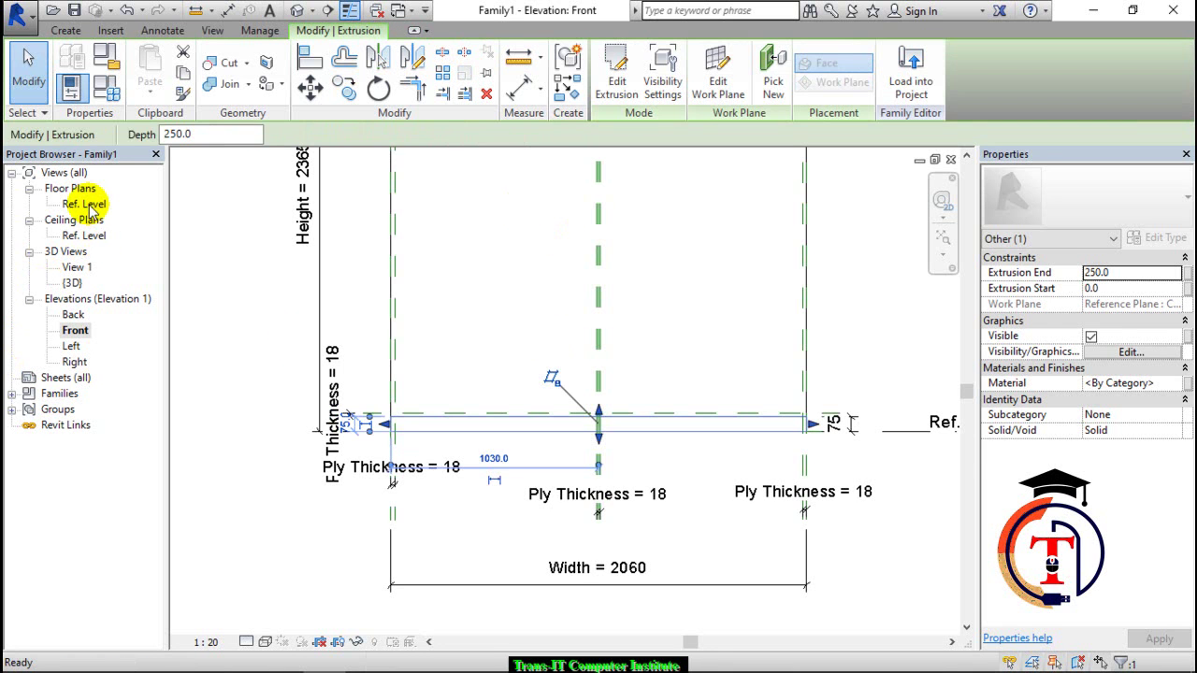
# In the Ref. Level plan, stretch the bottom panel to 600 deep, aligning its far edge to the reference plane.
pyautogui.doubleClick(86, 204)
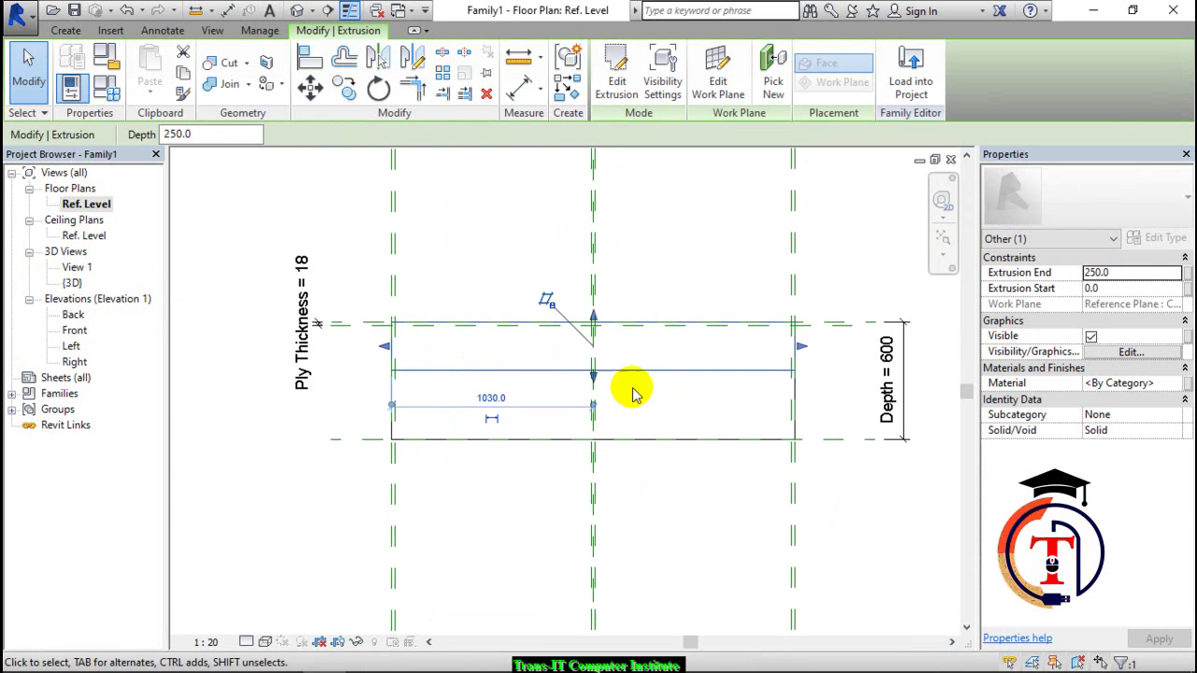
pyautogui.moveTo(596, 379); pyautogui.dragTo(606, 440)
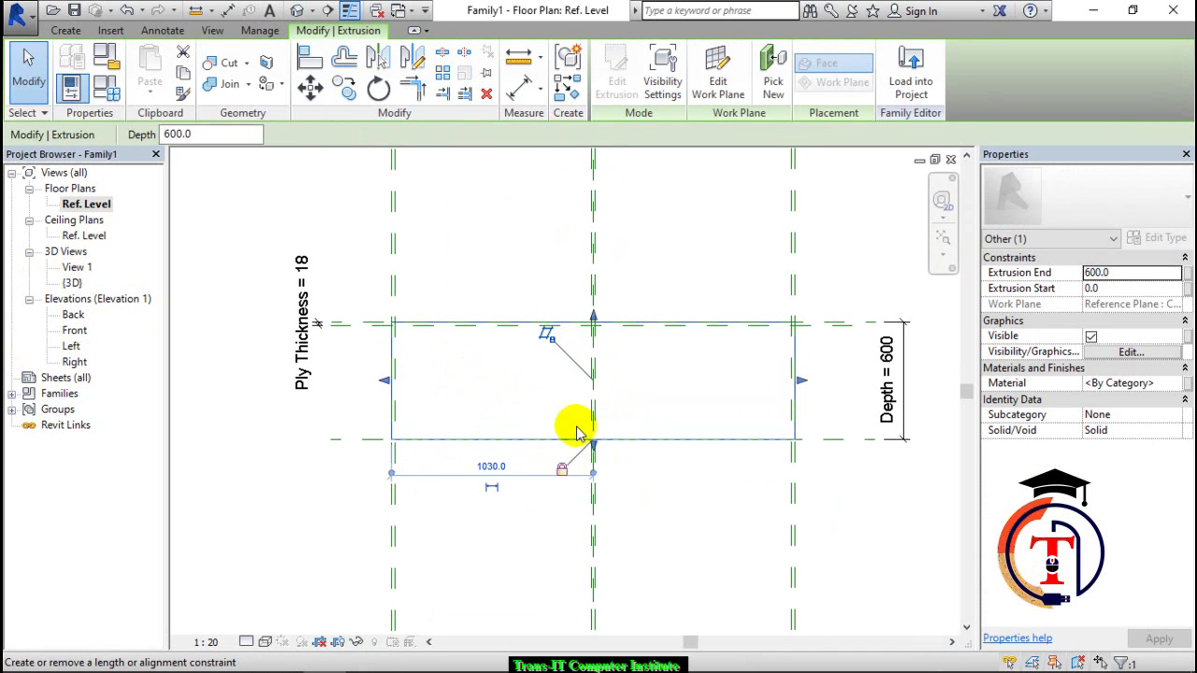
pyautogui.scroll(2, 593, 323)
pyautogui.scroll(1, 593, 325)
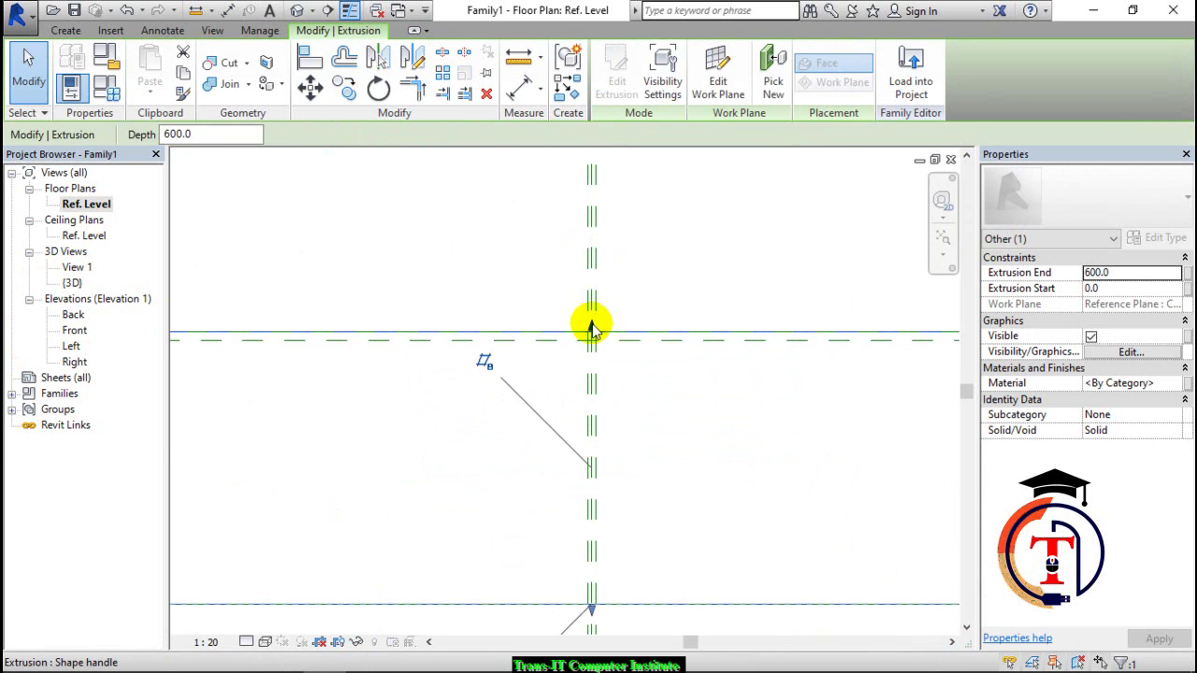
pyautogui.moveTo(593, 327); pyautogui.dragTo(599, 333)
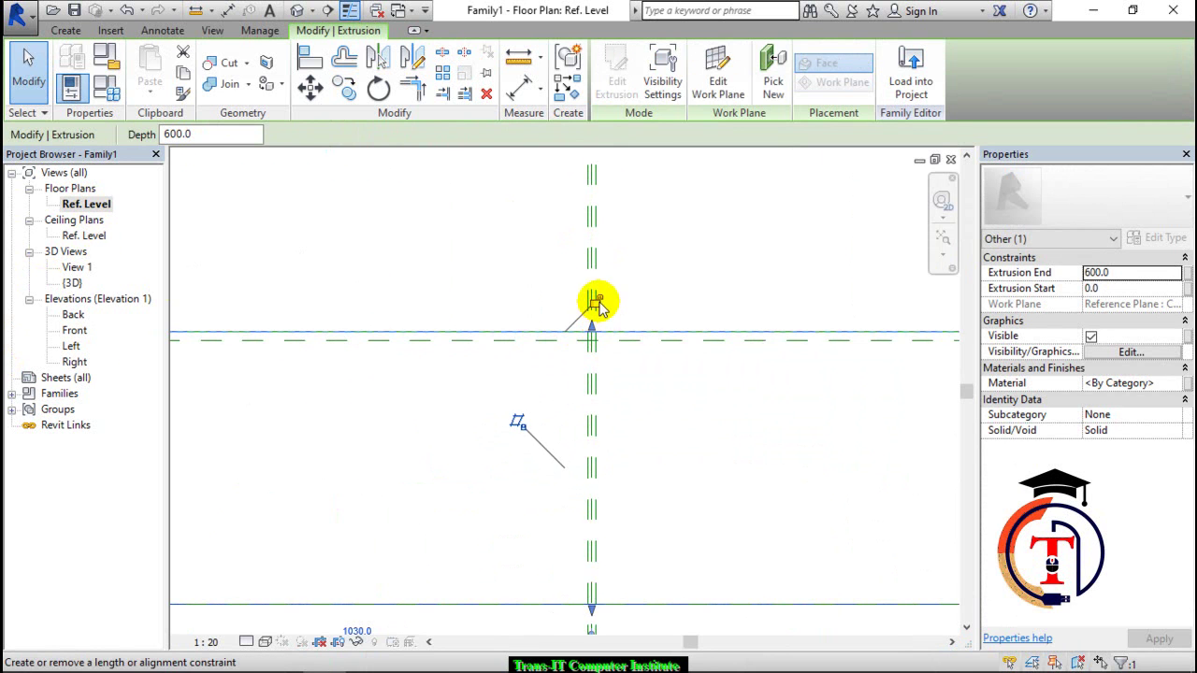
pyautogui.press('Escape')
pyautogui.scroll(-3, 633, 334)
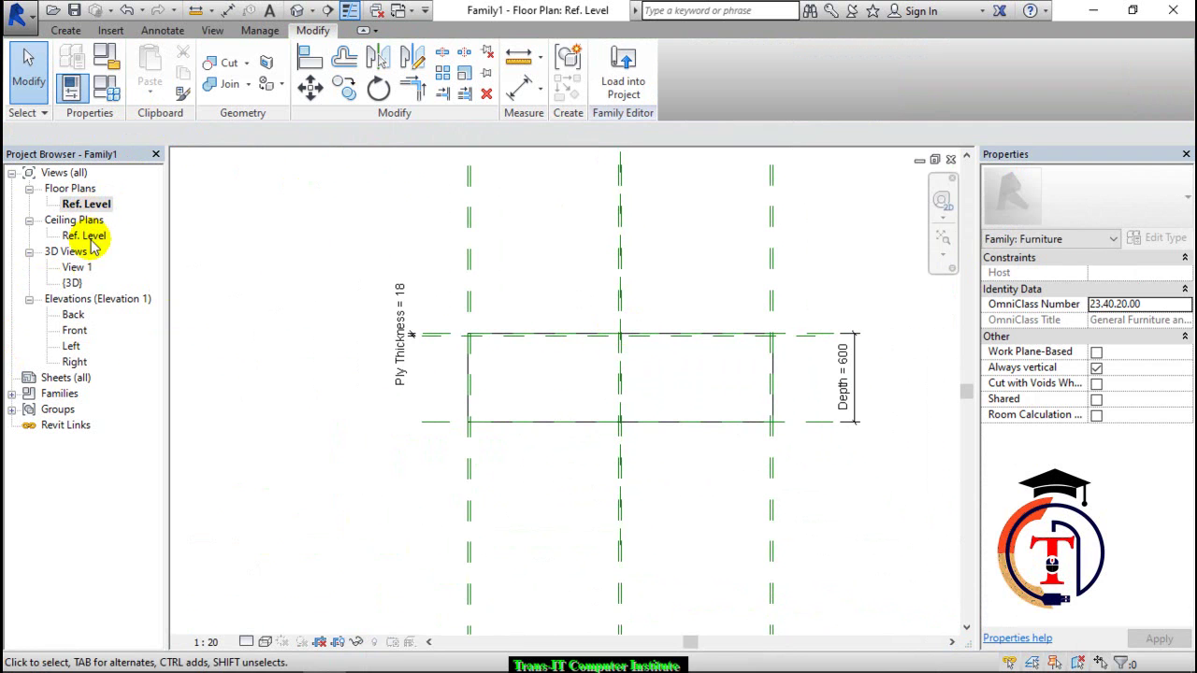
# Open the Front elevation at the top of the box and start a new extrusion.
pyautogui.doubleClick(83, 331)
pyautogui.moveTo(406, 331)
pyautogui.mouseDown(button='middle')
pyautogui.moveTo(382, 515)
pyautogui.moveTo(398, 473)
pyautogui.mouseUp(button='middle')
pyautogui.scroll(1, 387, 398)
pyautogui.scroll(1, 387, 398)
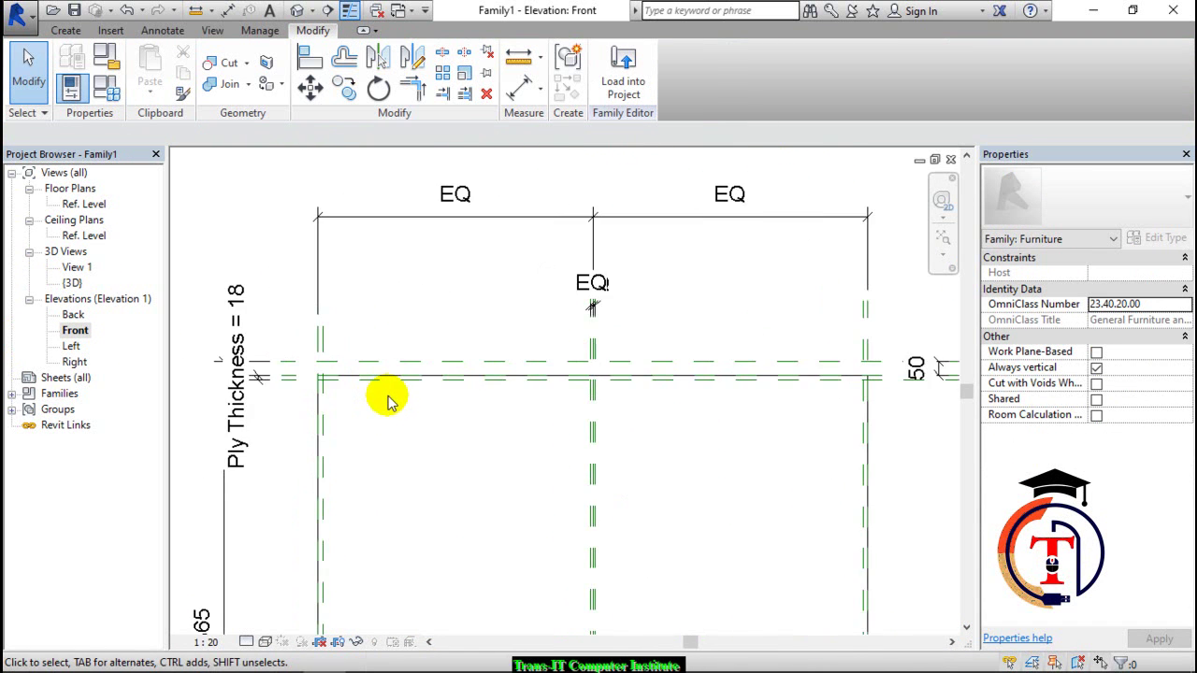
pyautogui.scroll(1, 387, 398)
pyautogui.scroll(2, 333, 412)
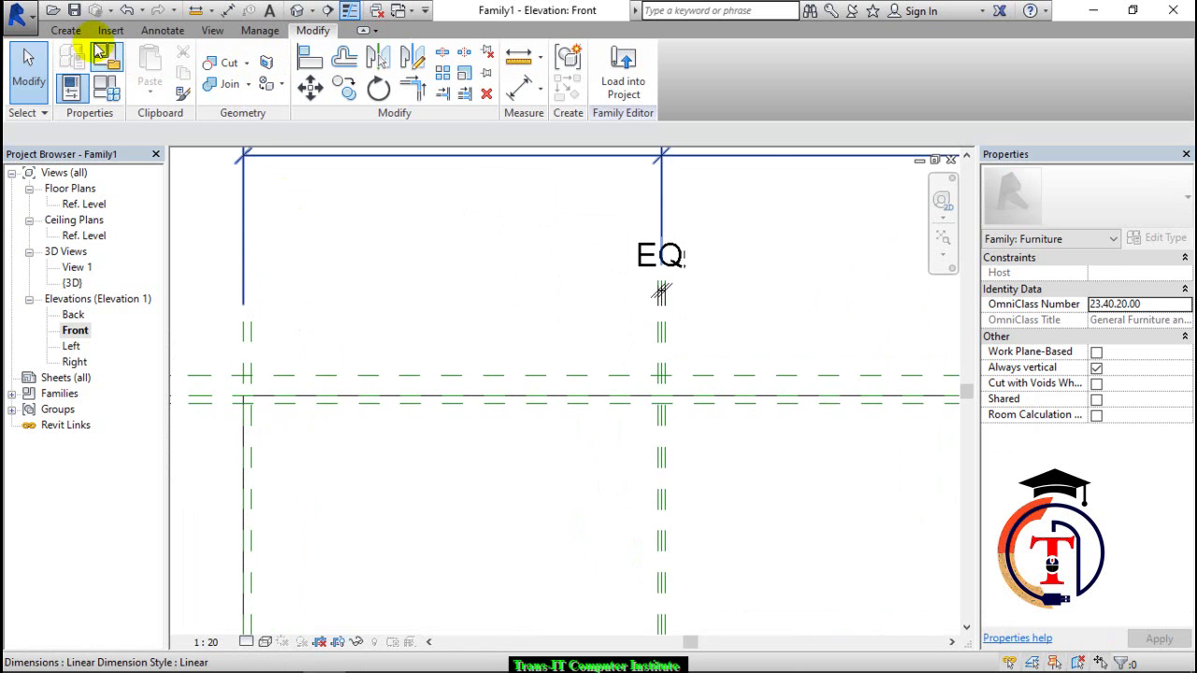
pyautogui.click(62, 32)
pyautogui.click(152, 62)
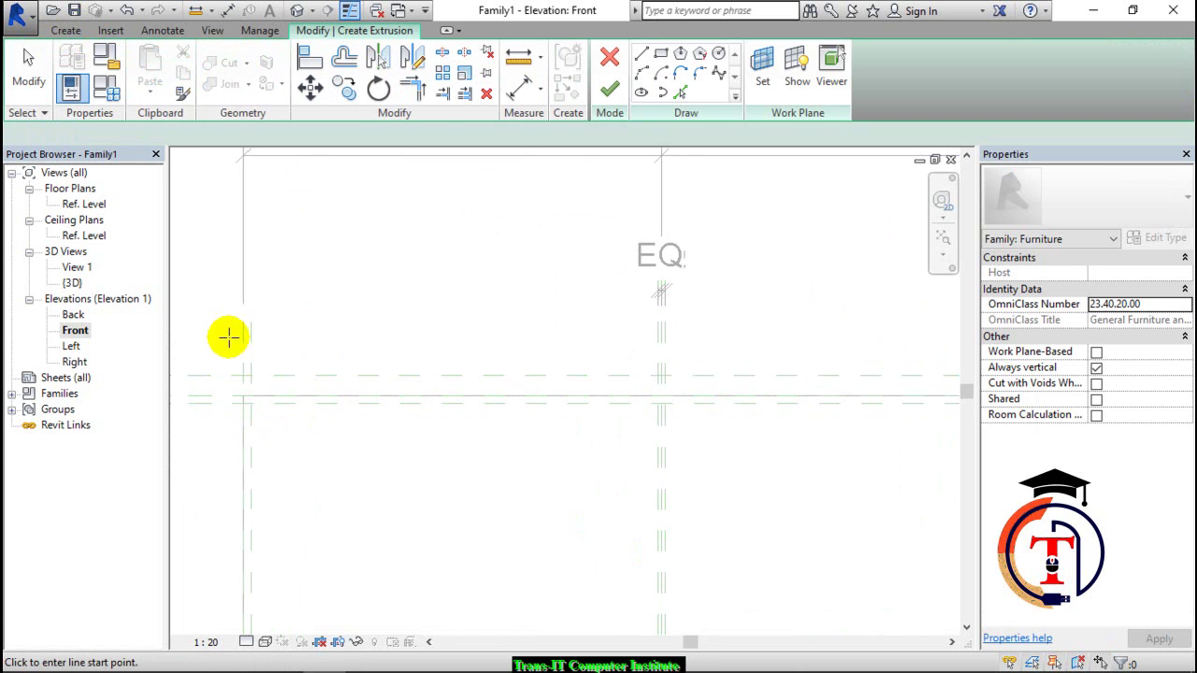
# Draw the top panel rectangle between the upper reference planes and lock its edge.
pyautogui.click(243, 376)
pyautogui.press('Escape')
pyautogui.click(660, 54)
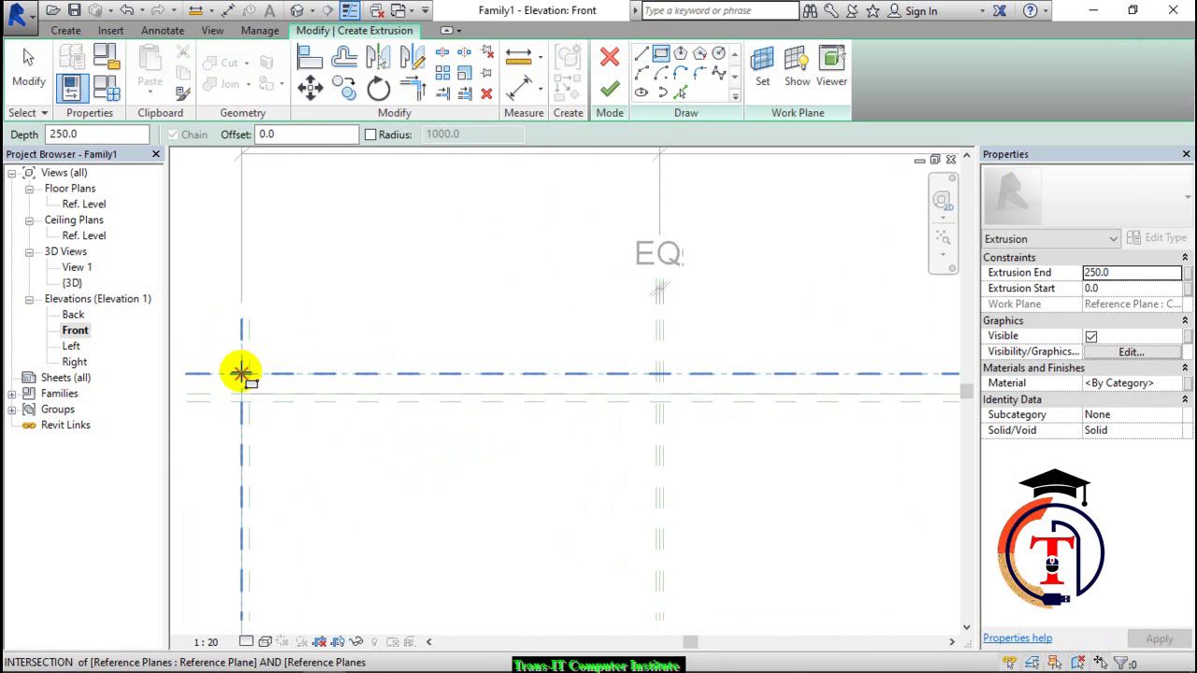
pyautogui.click(243, 375)
pyautogui.moveTo(412, 405); pyautogui.dragTo(101, 375, button='middle')
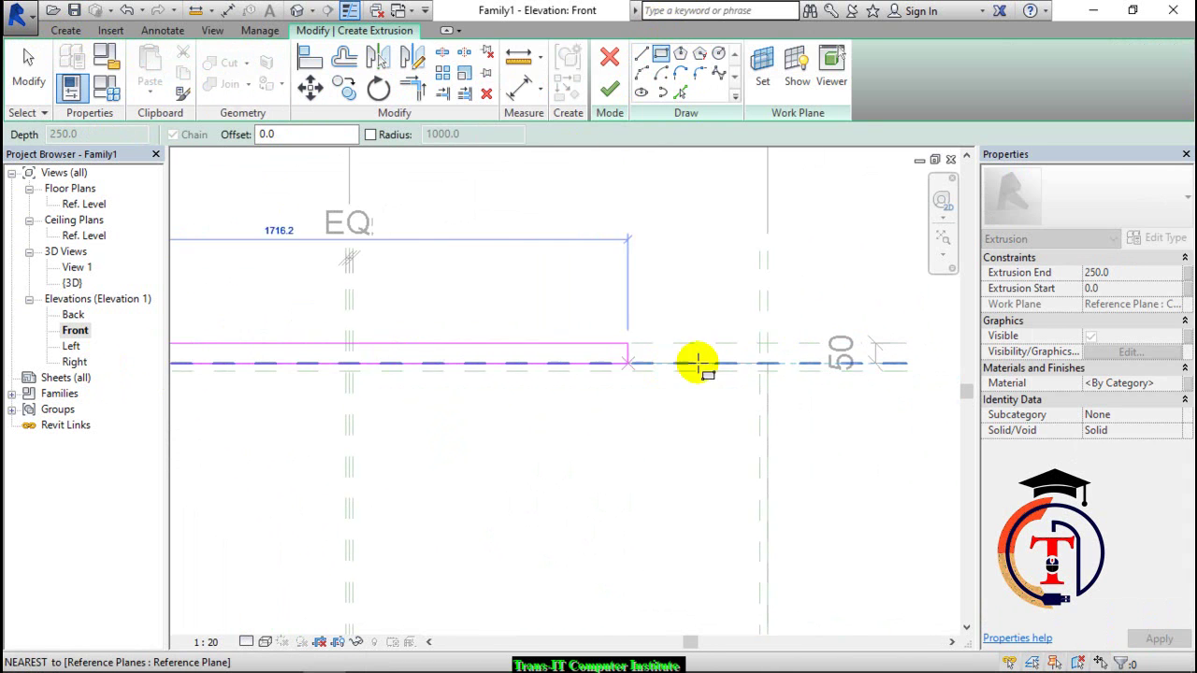
pyautogui.scroll(2, 711, 365)
pyautogui.click(793, 375)
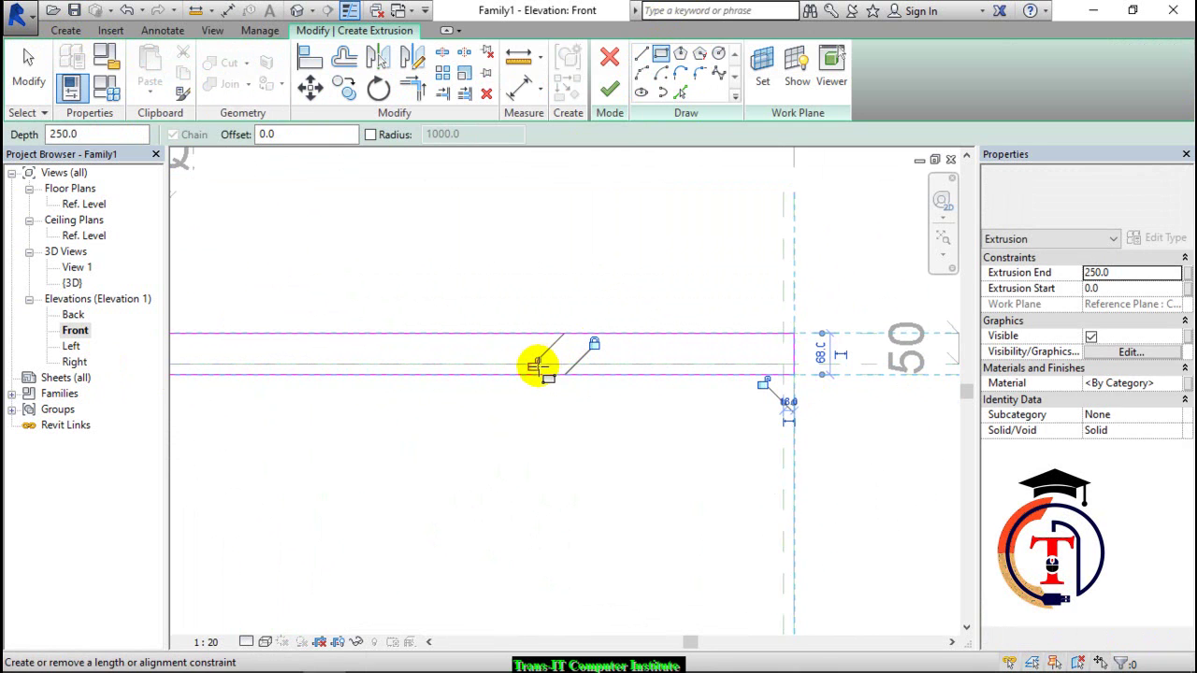
pyautogui.click(536, 364)
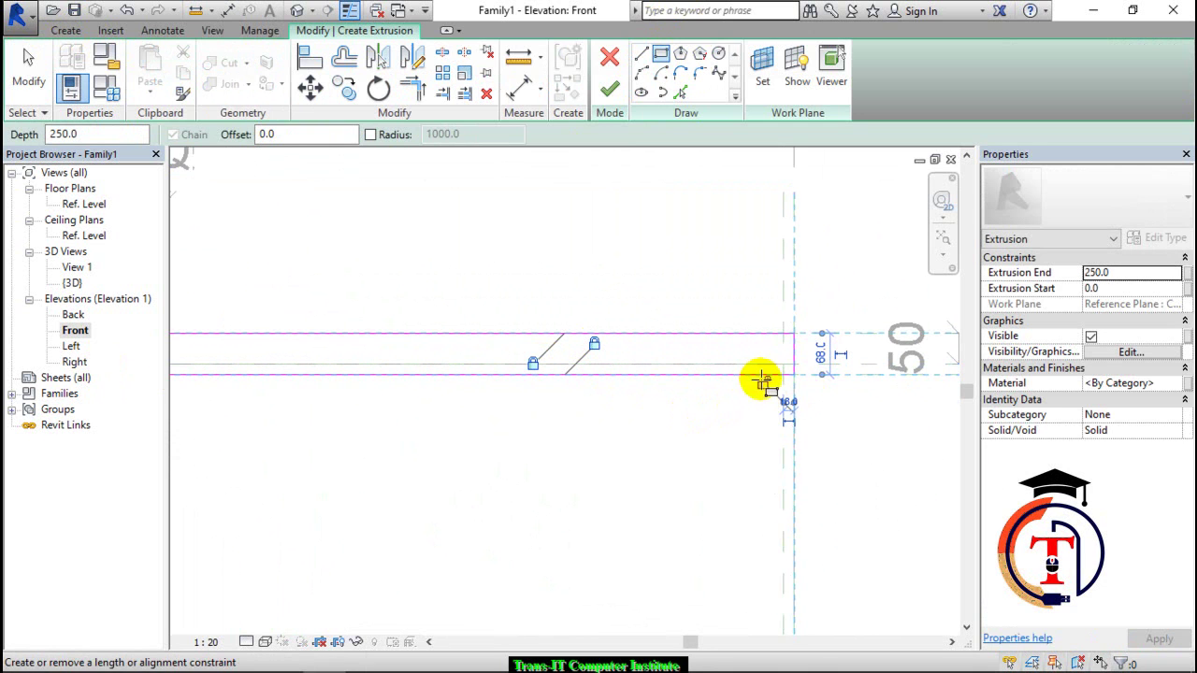
# Check the top panel sketch ends and finish the top panel extrusion.
pyautogui.scroll(-2, 668, 406)
pyautogui.moveTo(549, 392); pyautogui.dragTo(941, 361, button='middle')
pyautogui.scroll(-2, 535, 367)
pyautogui.moveTo(534, 382); pyautogui.dragTo(468, 420, button='middle')
pyautogui.scroll(2, 449, 505)
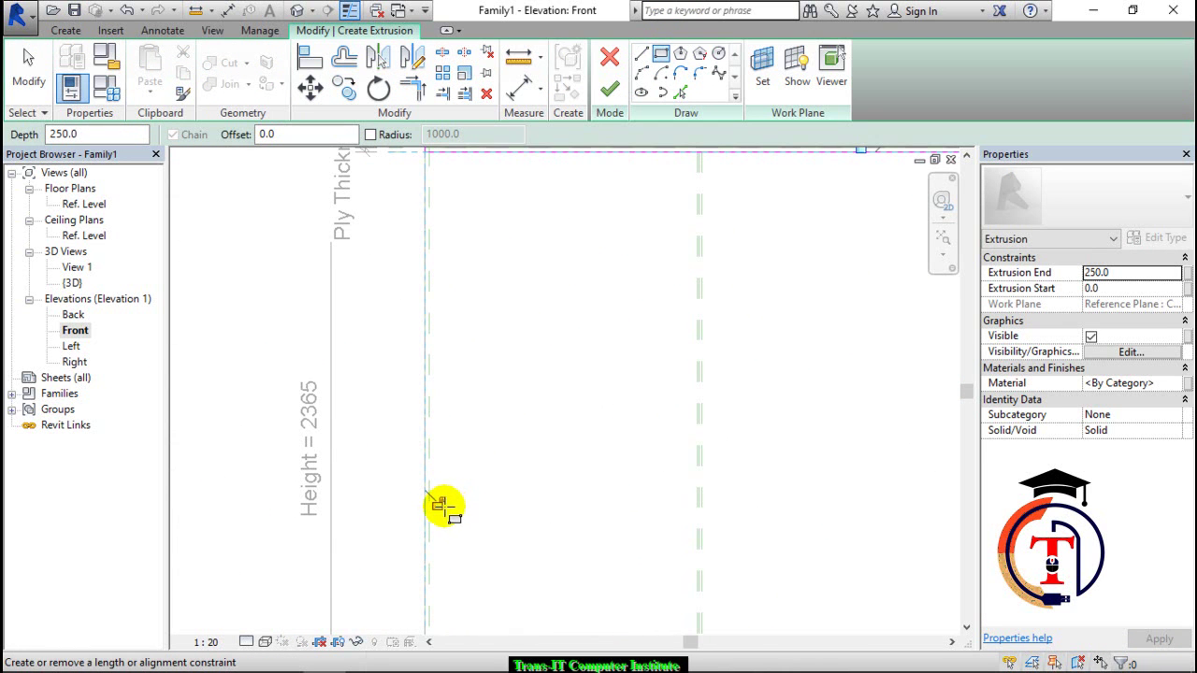
pyautogui.press('Escape')
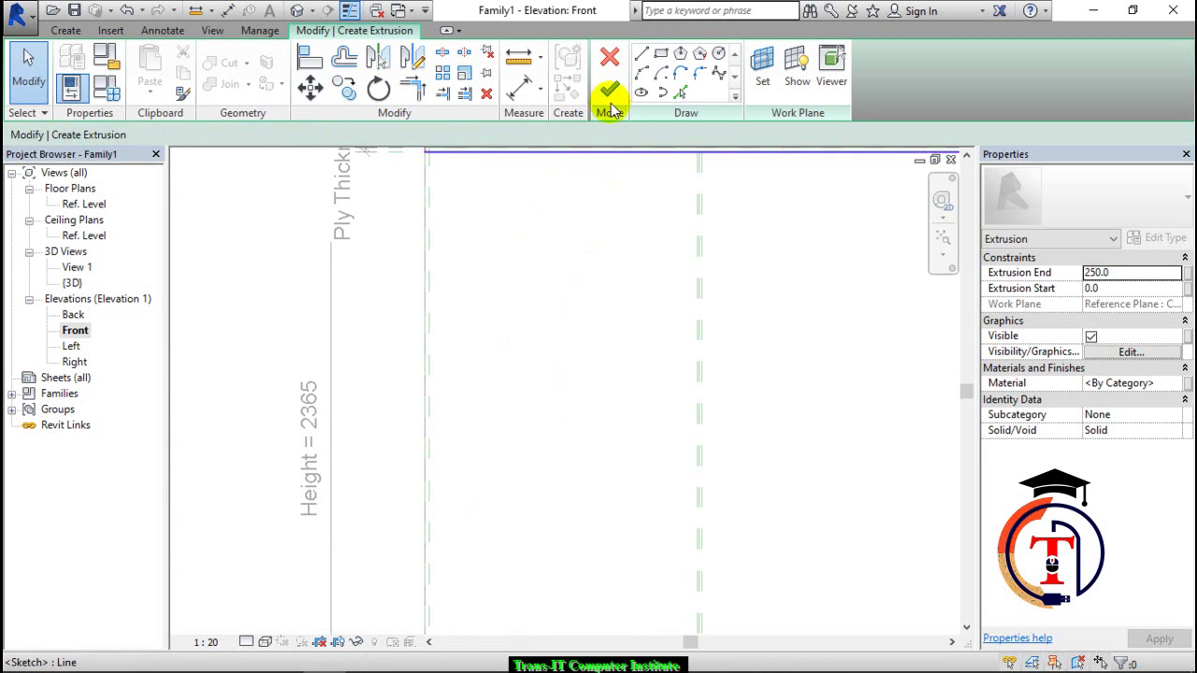
pyautogui.click(609, 94)
pyautogui.scroll(-2, 268, 318)
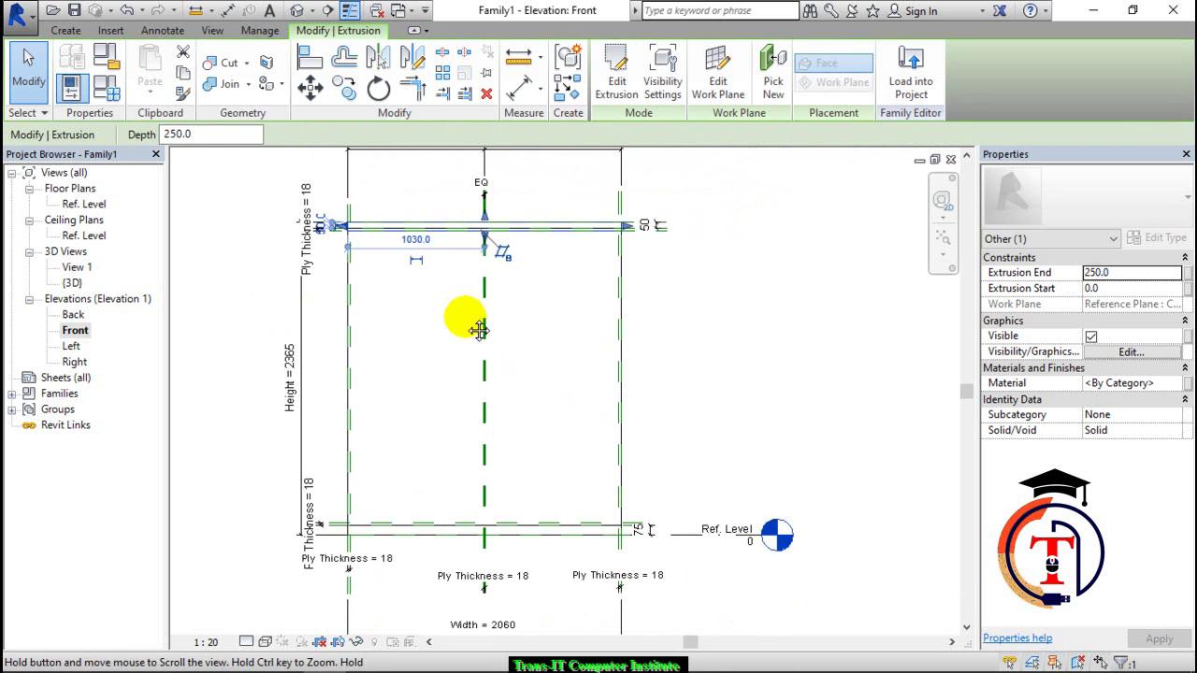
# In the Ref. Level plan, draw a horizontal reference plane across the front of the carcass.
pyautogui.doubleClick(86, 203)
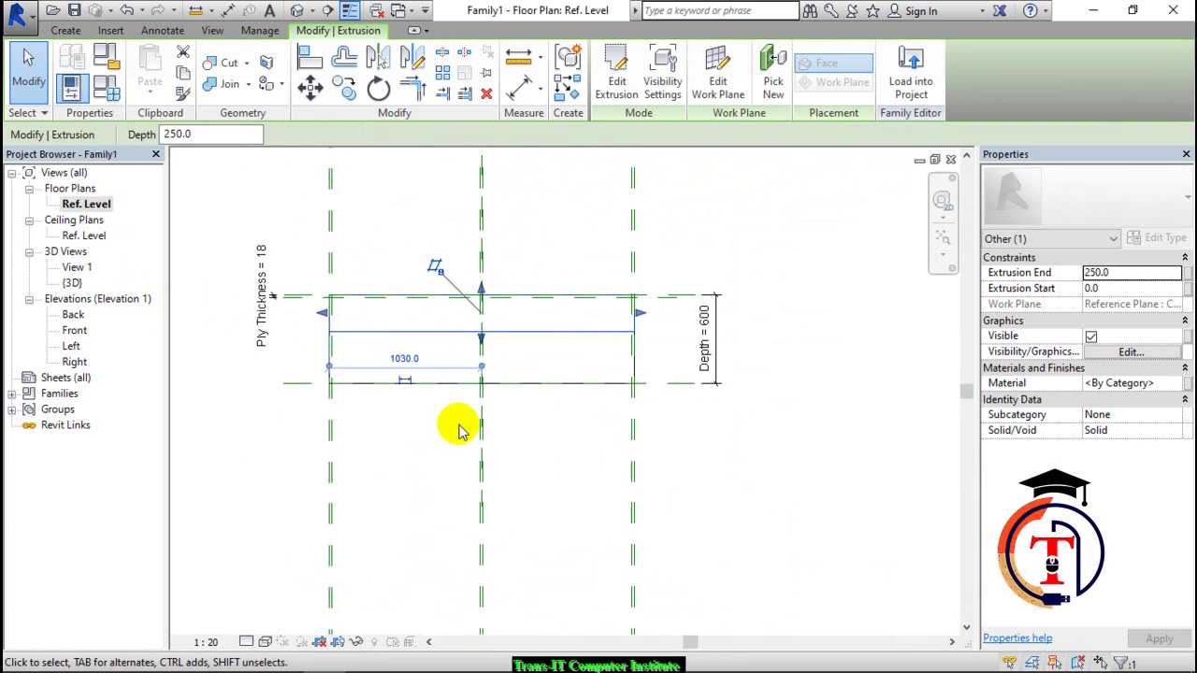
pyautogui.moveTo(658, 427); pyautogui.dragTo(754, 426, button='middle')
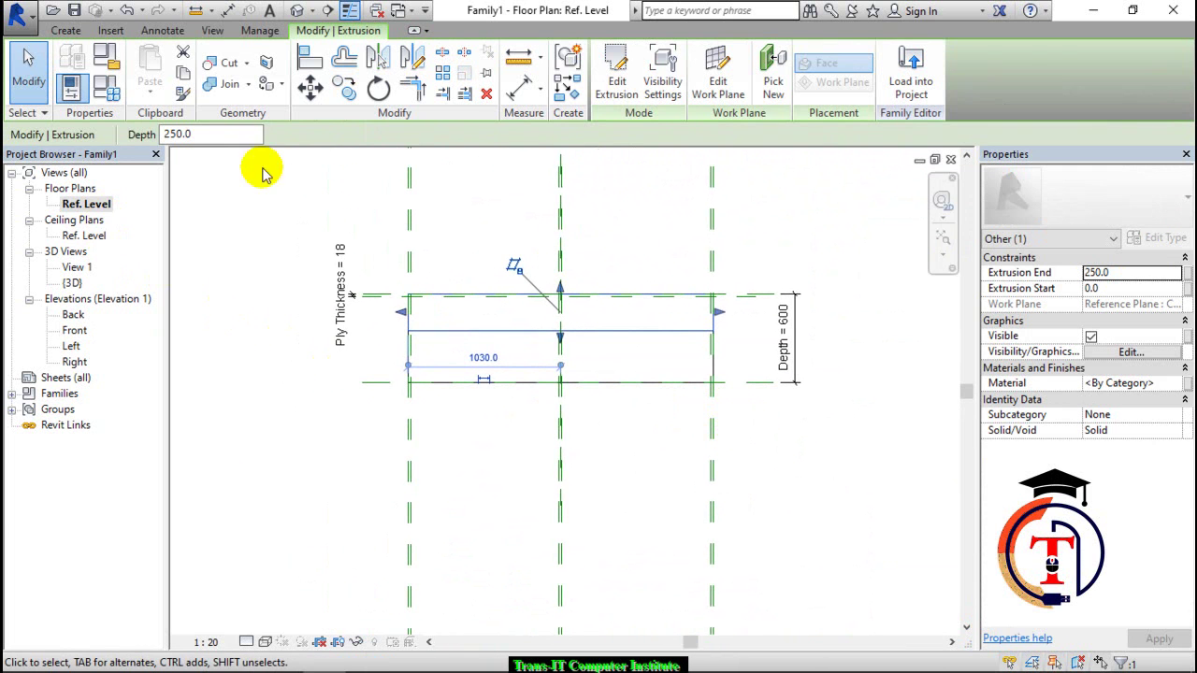
pyautogui.click(67, 31)
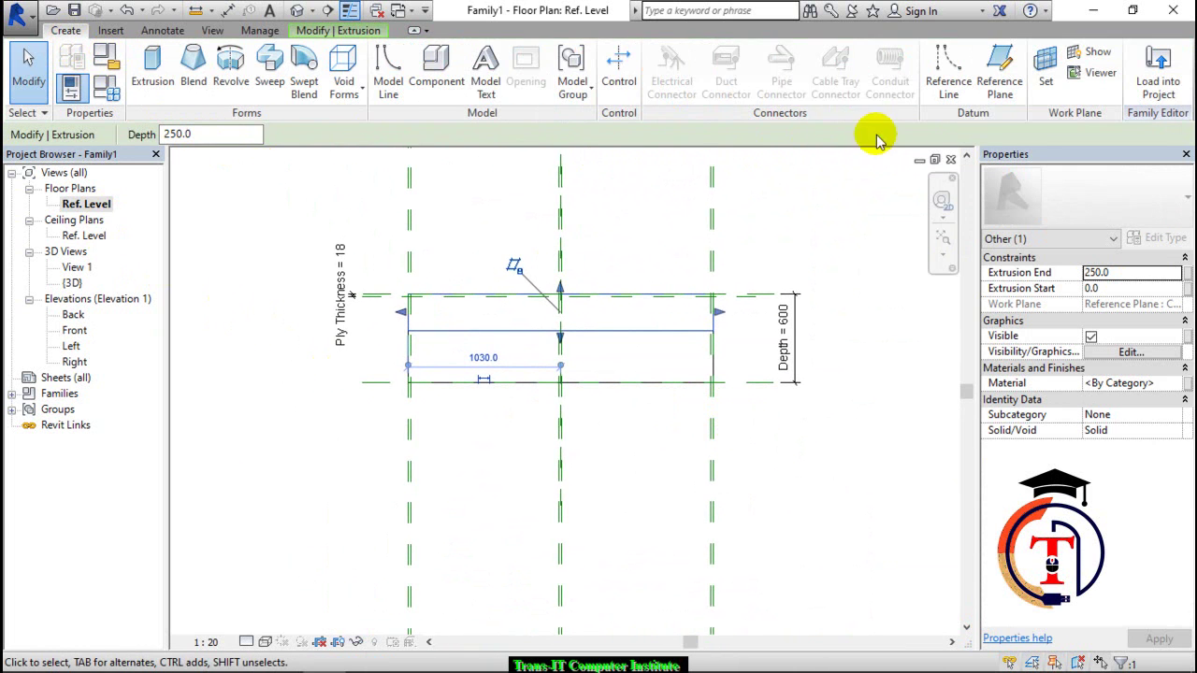
pyautogui.click(995, 62)
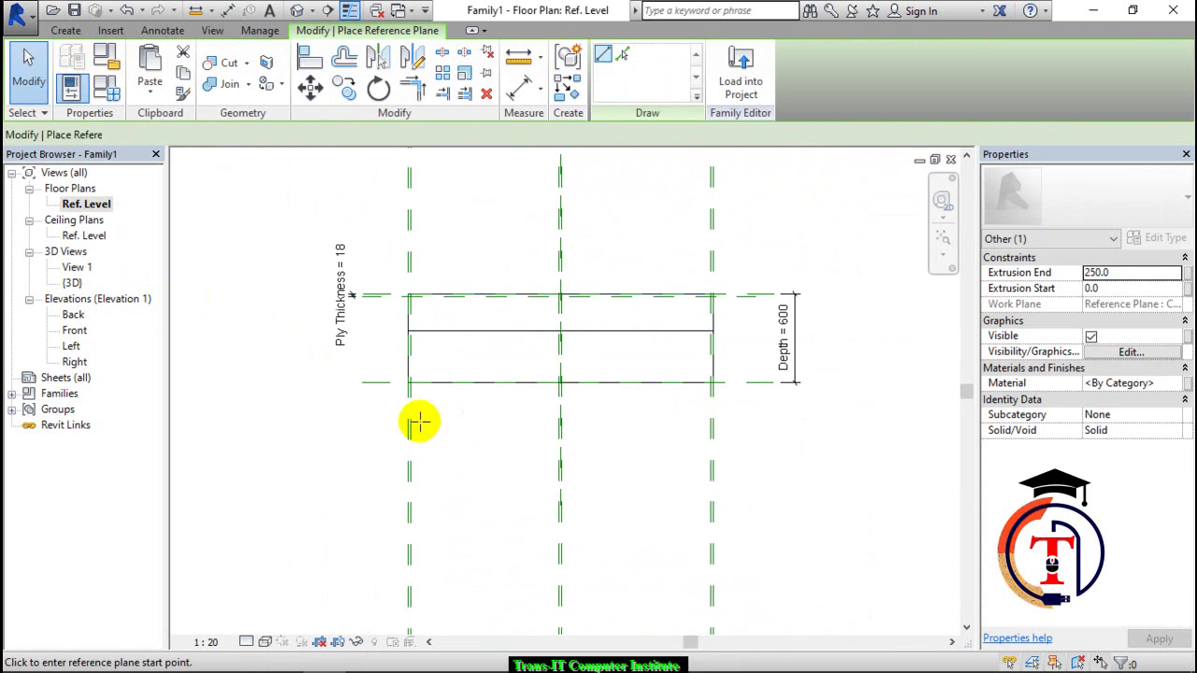
pyautogui.click(362, 399)
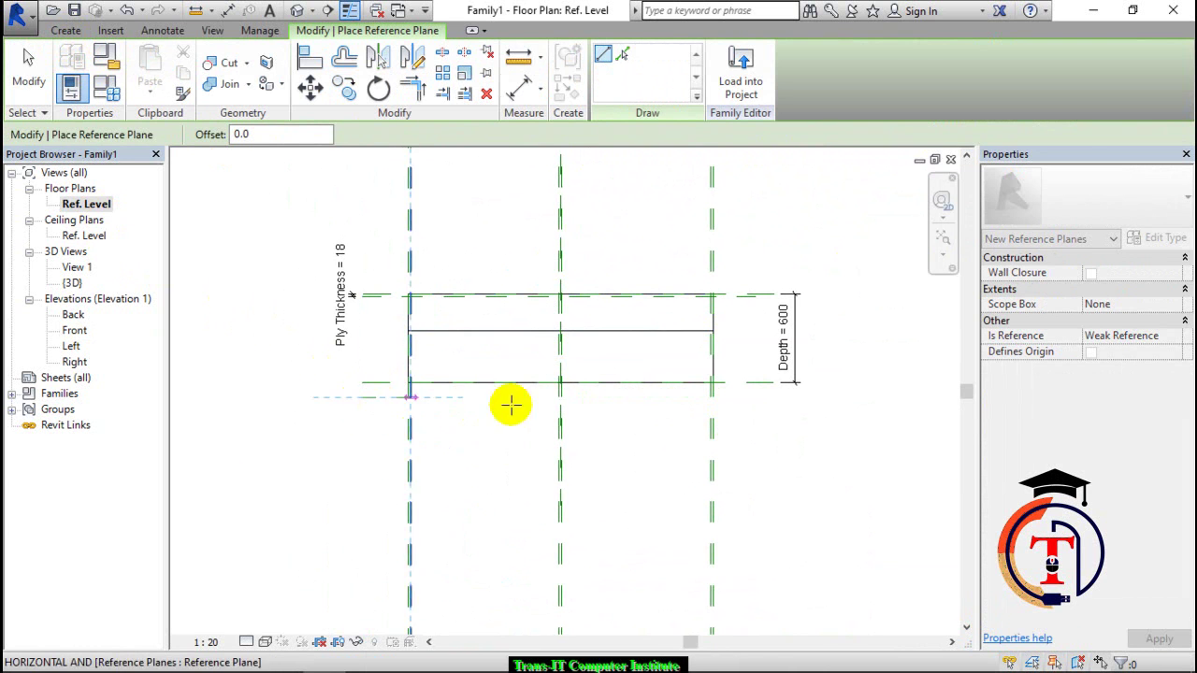
pyautogui.click(754, 393)
pyautogui.press('Escape')
pyautogui.press('Escape')
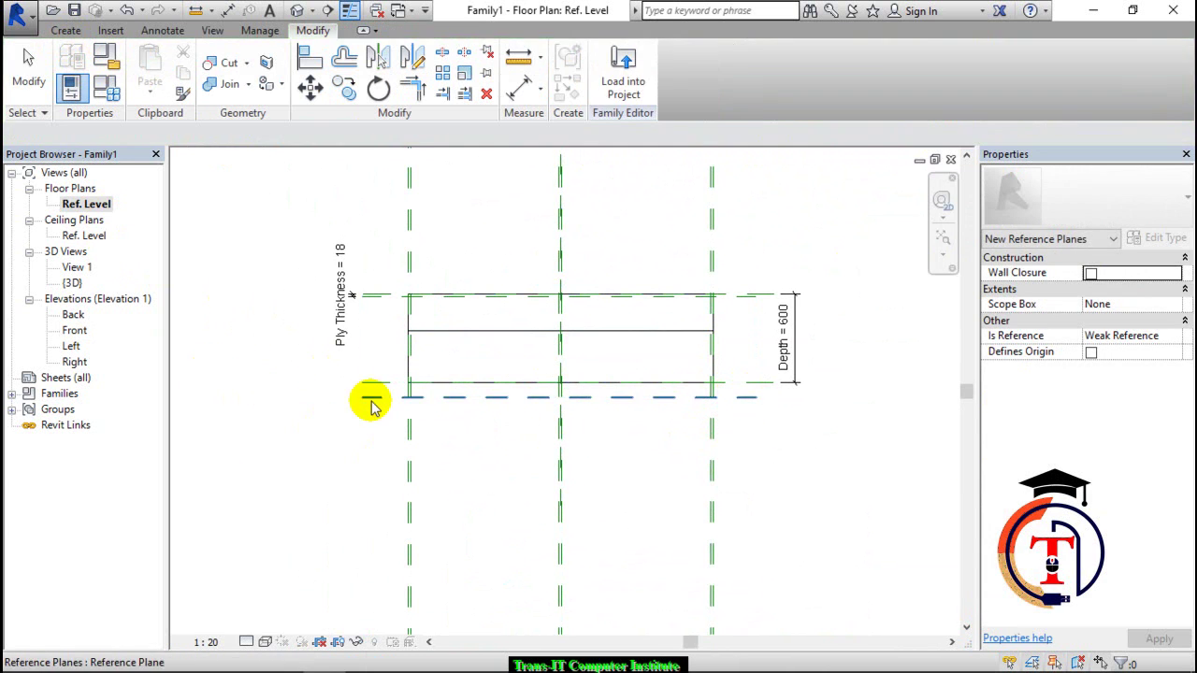
# Set the new reference plane's offset from the carcass front plane to 50.
pyautogui.scroll(3, 427, 361)
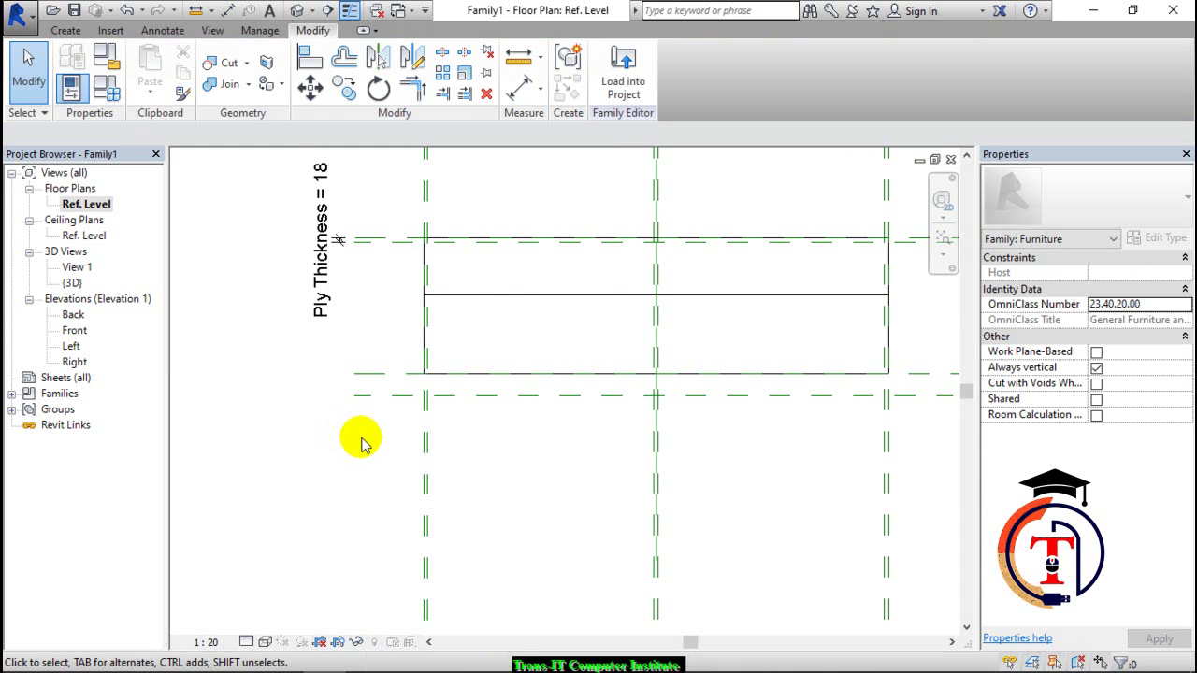
pyautogui.press('i')
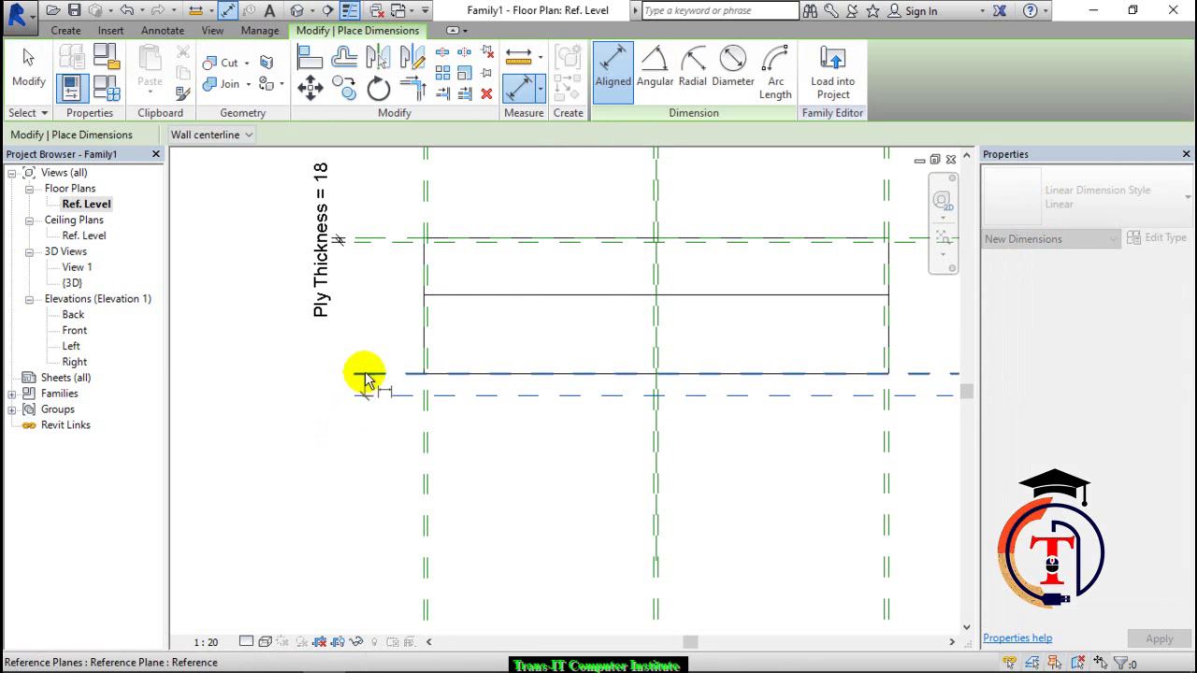
pyautogui.press('Escape')
pyautogui.press('Escape')
pyautogui.click(378, 396)
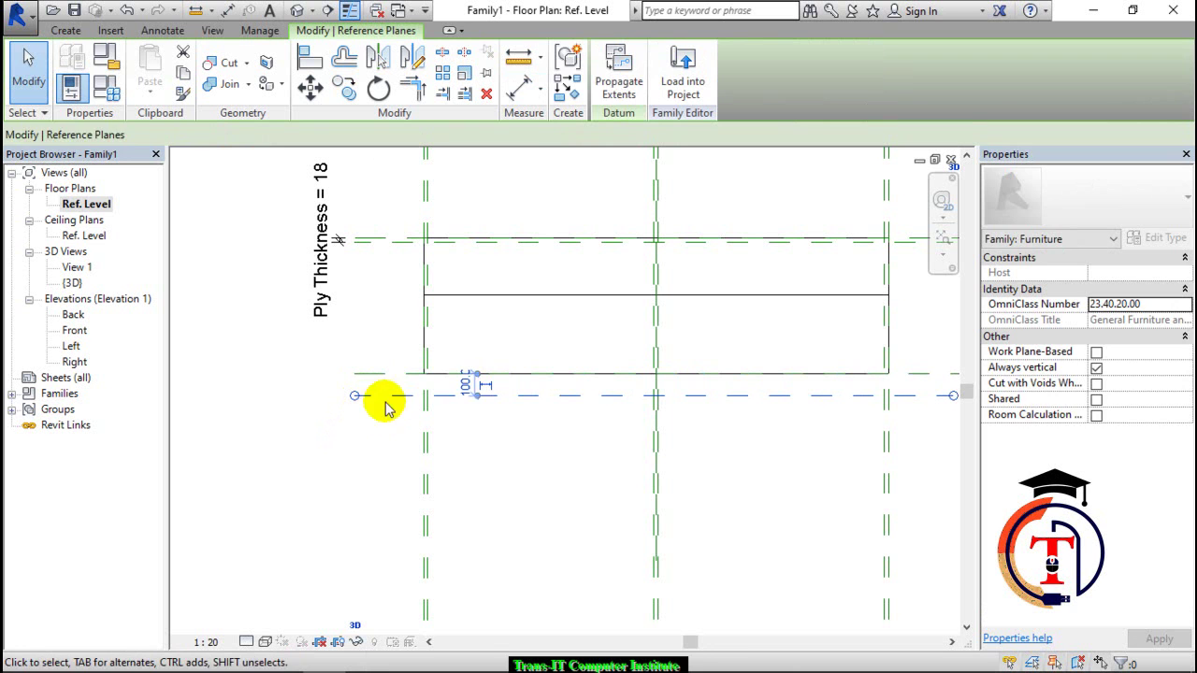
pyautogui.click(466, 383)
pyautogui.write('50')
pyautogui.press('Return')
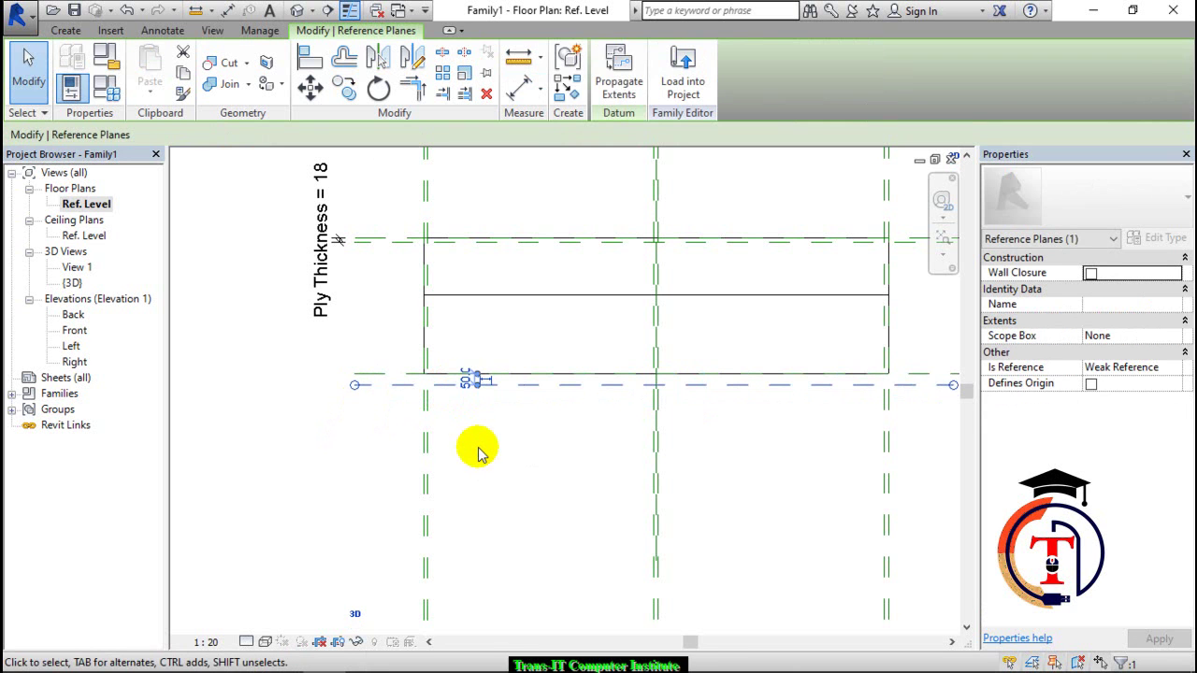
pyautogui.click(478, 451)
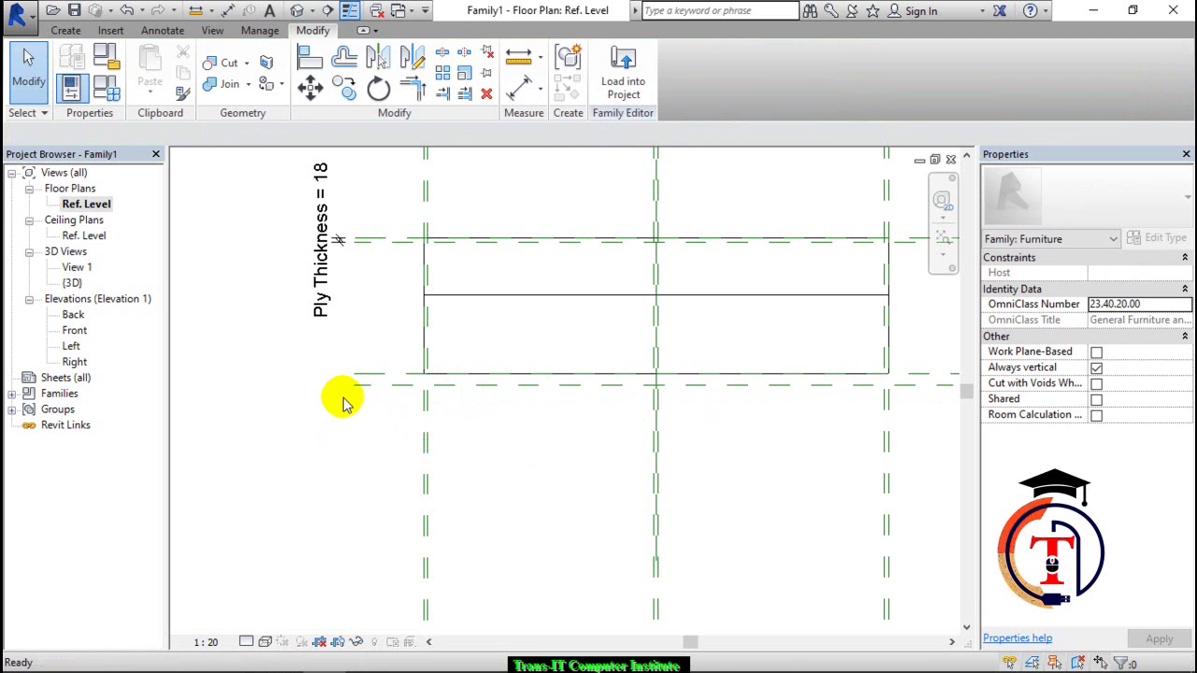
# Add a 50 aligned dimension between the front plane and the new plane.
pyautogui.press('d')
pyautogui.press('i')
pyautogui.click(372, 393)
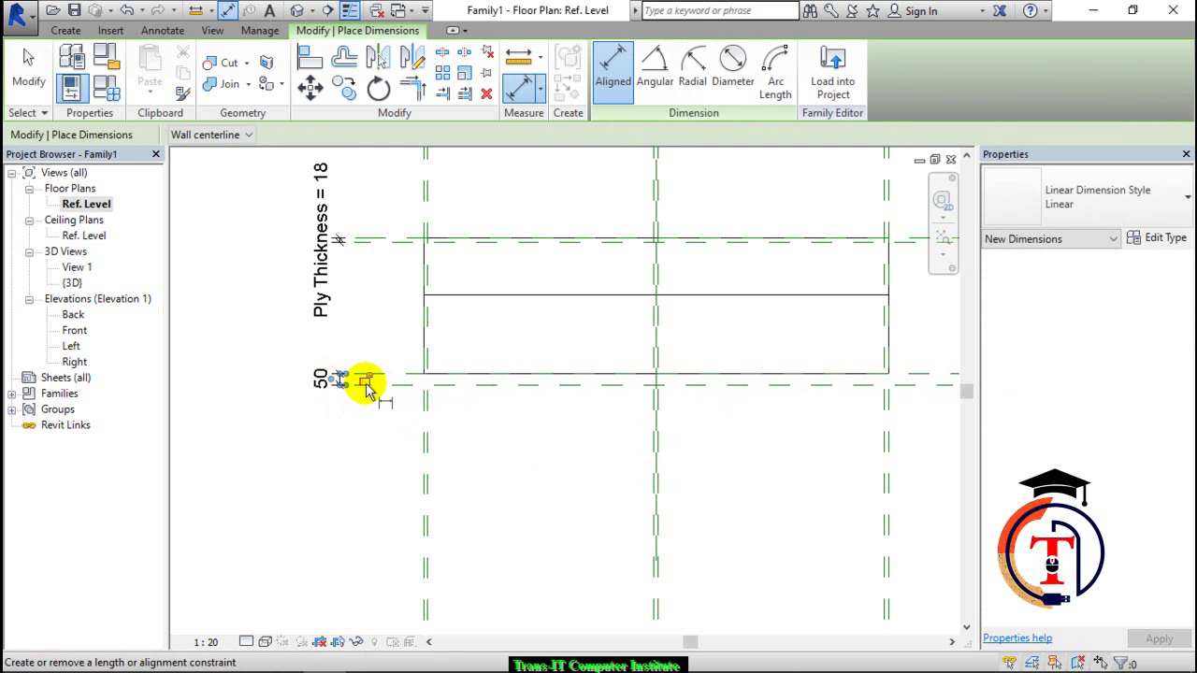
pyautogui.press('Escape')
pyautogui.press('Escape')
pyautogui.scroll(-2, 400, 378)
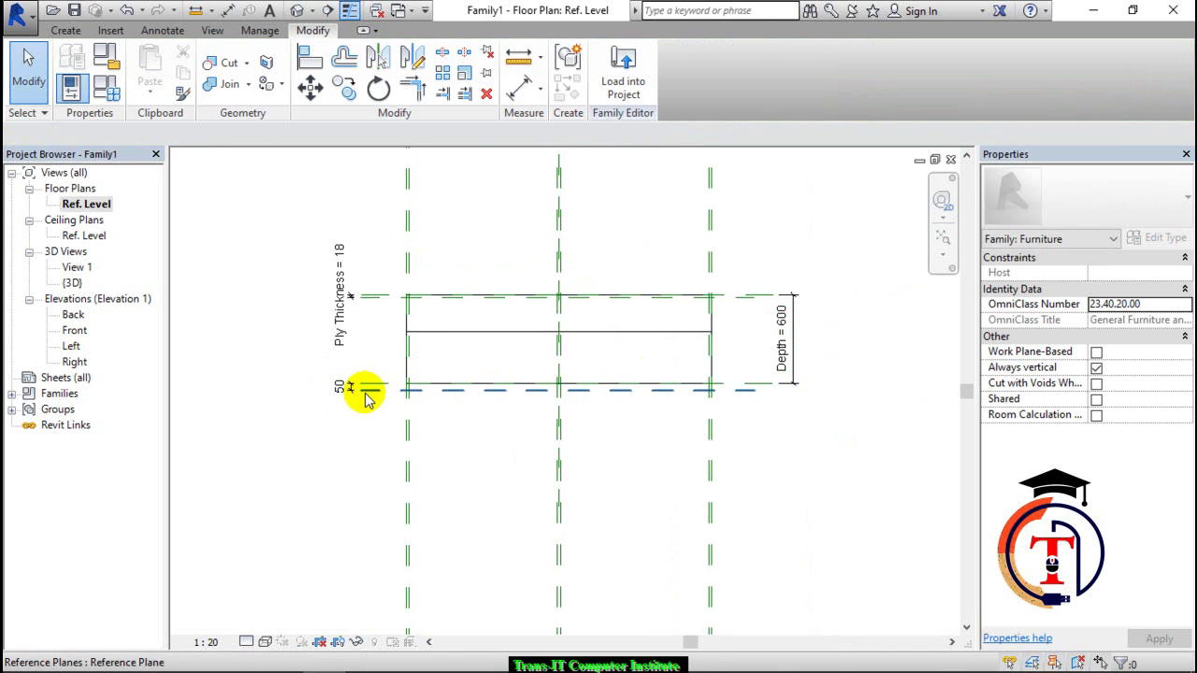
# Stretch the top panel's front edge to the new plane, locking it, and its back edge to the rear plane.
pyautogui.click(514, 340)
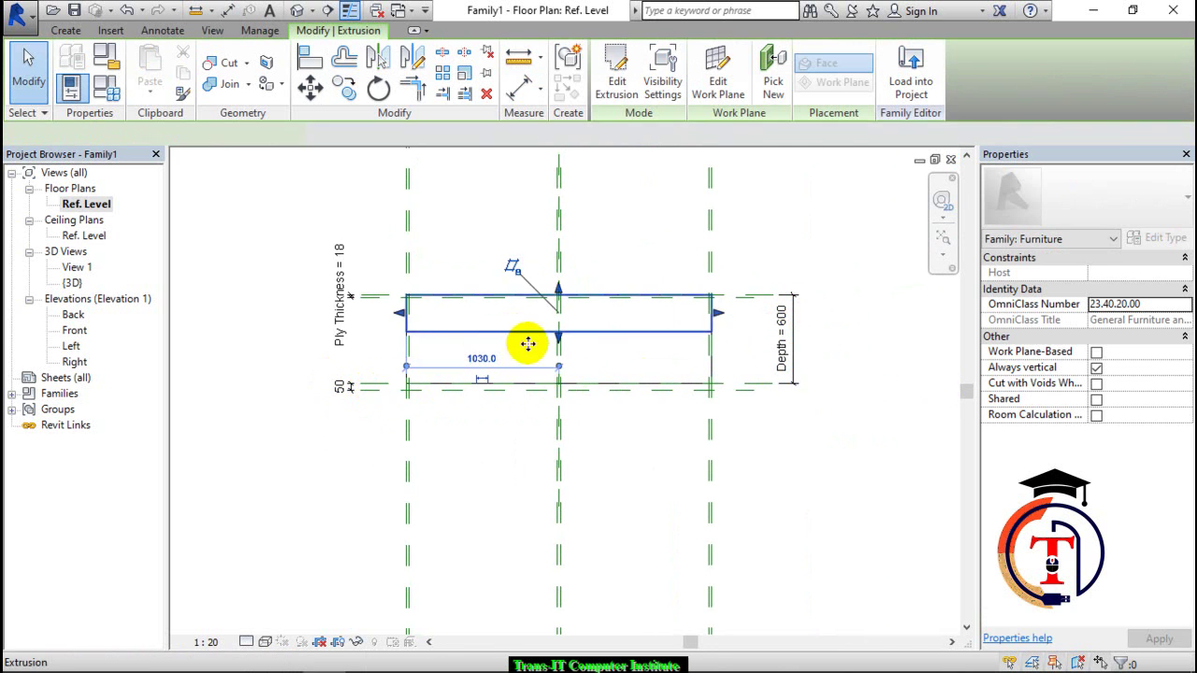
pyautogui.scroll(2, 552, 342)
pyautogui.moveTo(564, 384); pyautogui.dragTo(562, 414)
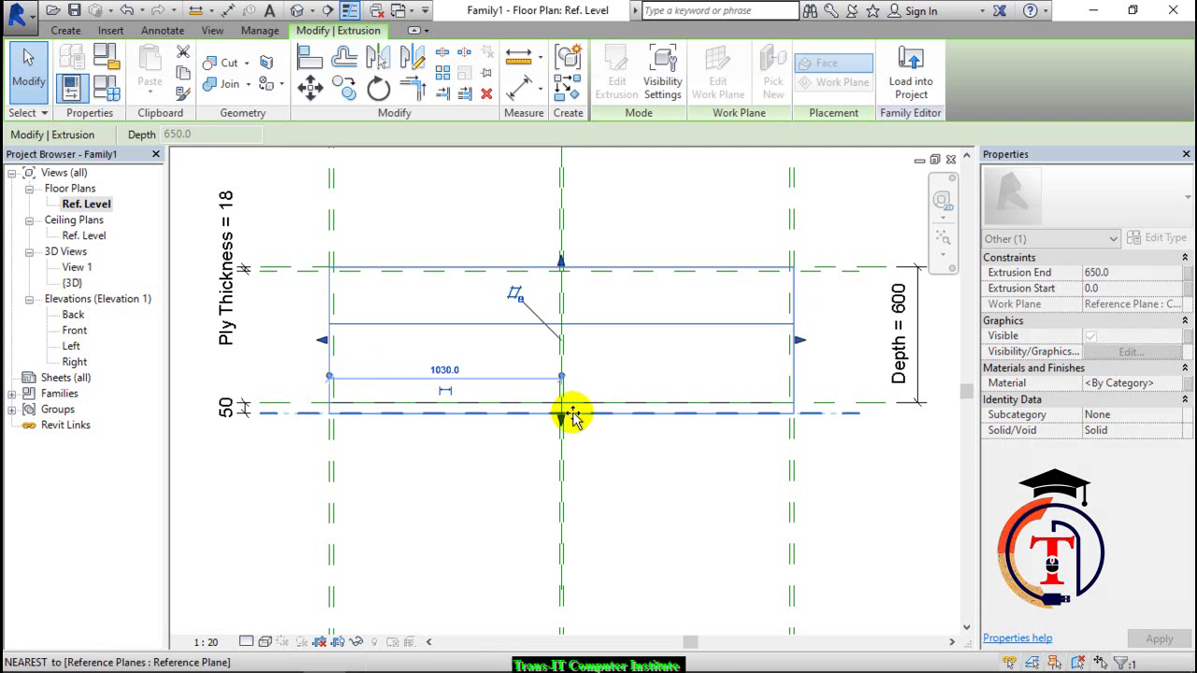
pyautogui.click(530, 448)
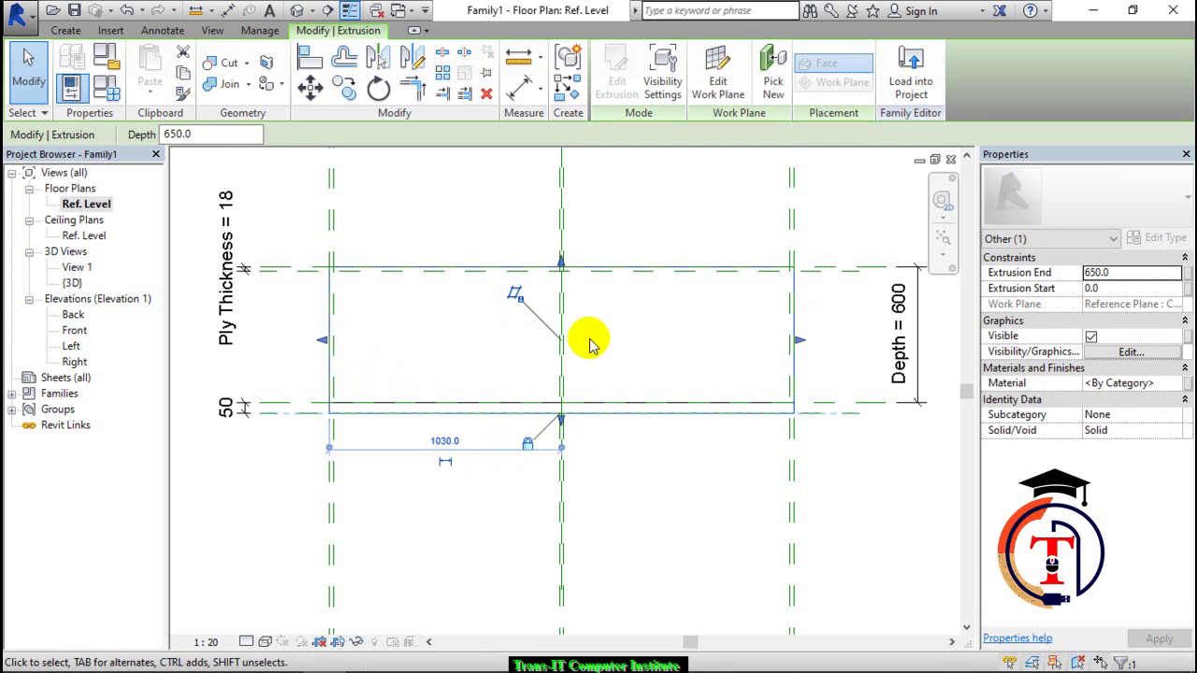
pyautogui.scroll(2, 568, 268)
pyautogui.moveTo(558, 264); pyautogui.dragTo(556, 270)
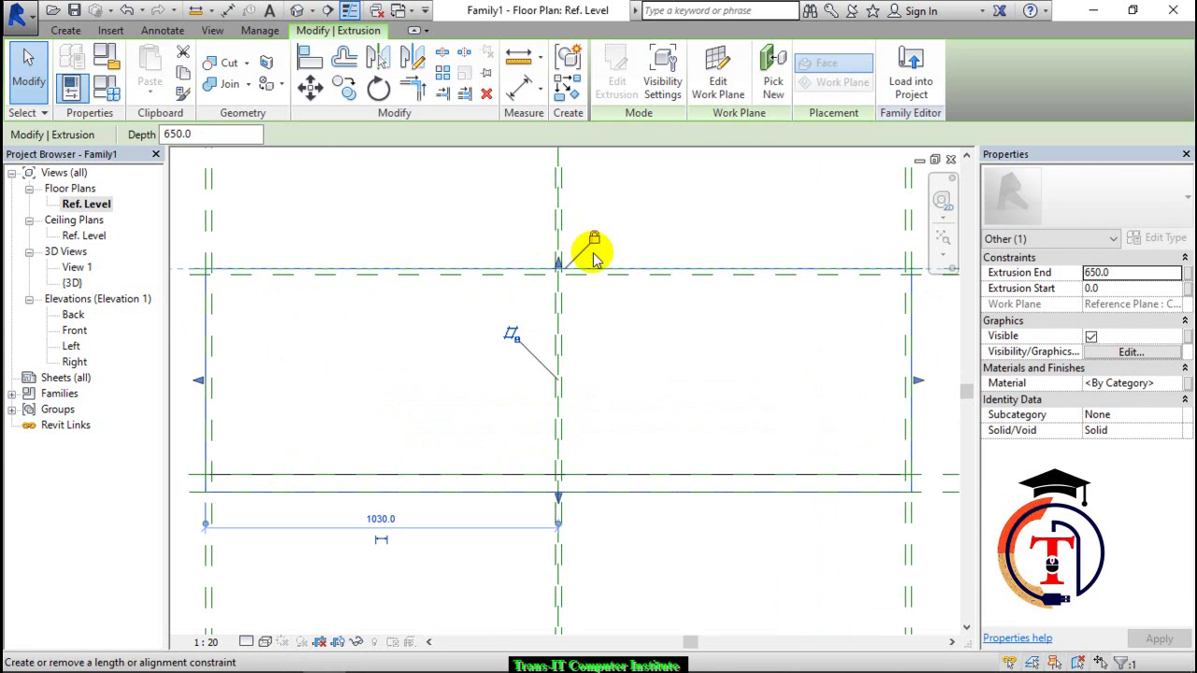
pyautogui.click(648, 320)
# Check the 650-deep top panel in the 3D view.
pyautogui.click(293, 10)
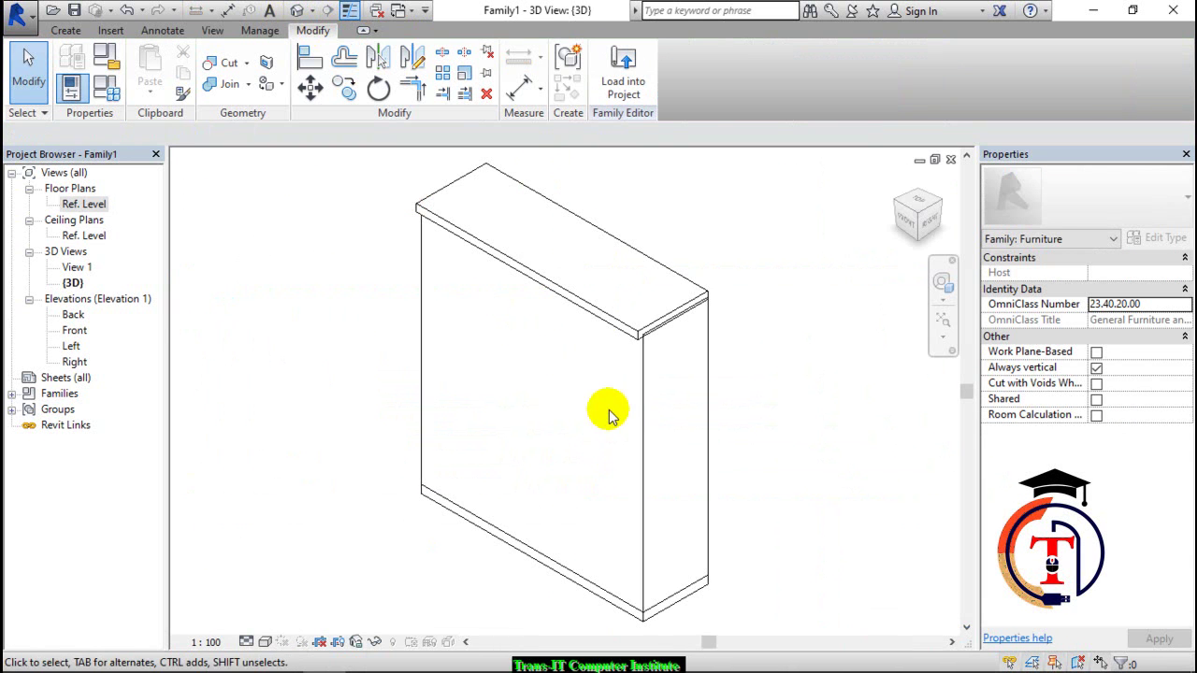
pyautogui.scroll(3, 649, 393)
pyautogui.scroll(2, 561, 387)
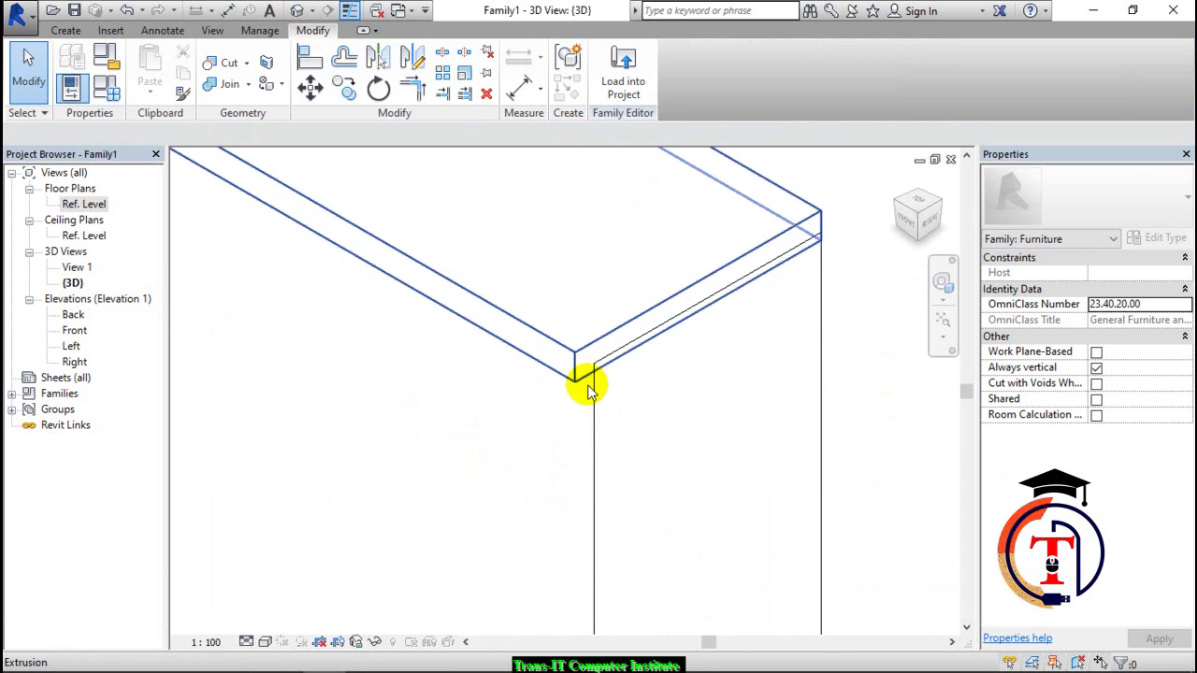
pyautogui.click(596, 395)
pyautogui.click(595, 393)
pyautogui.click(600, 391)
pyautogui.press('Escape')
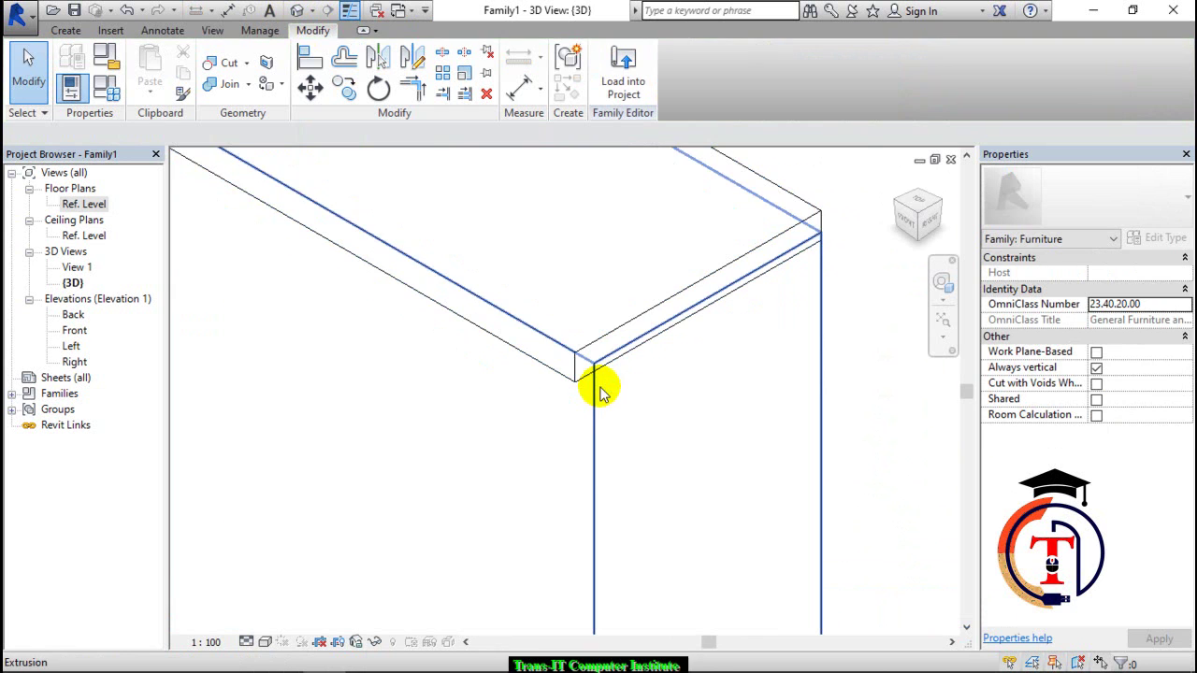
# Open the top panel's extrusion sketch for editing in the Front elevation.
pyautogui.doubleClick(77, 333)
pyautogui.scroll(2, 316, 246)
pyautogui.scroll(3, 375, 254)
pyautogui.scroll(2, 379, 261)
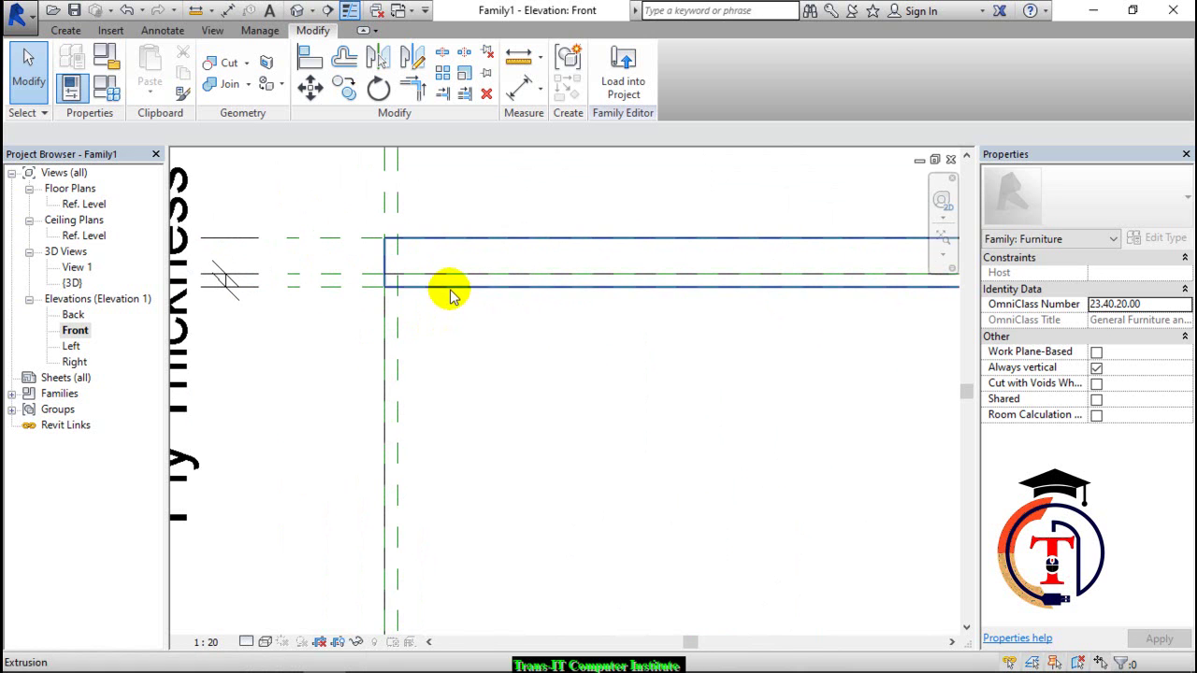
pyautogui.click(450, 296)
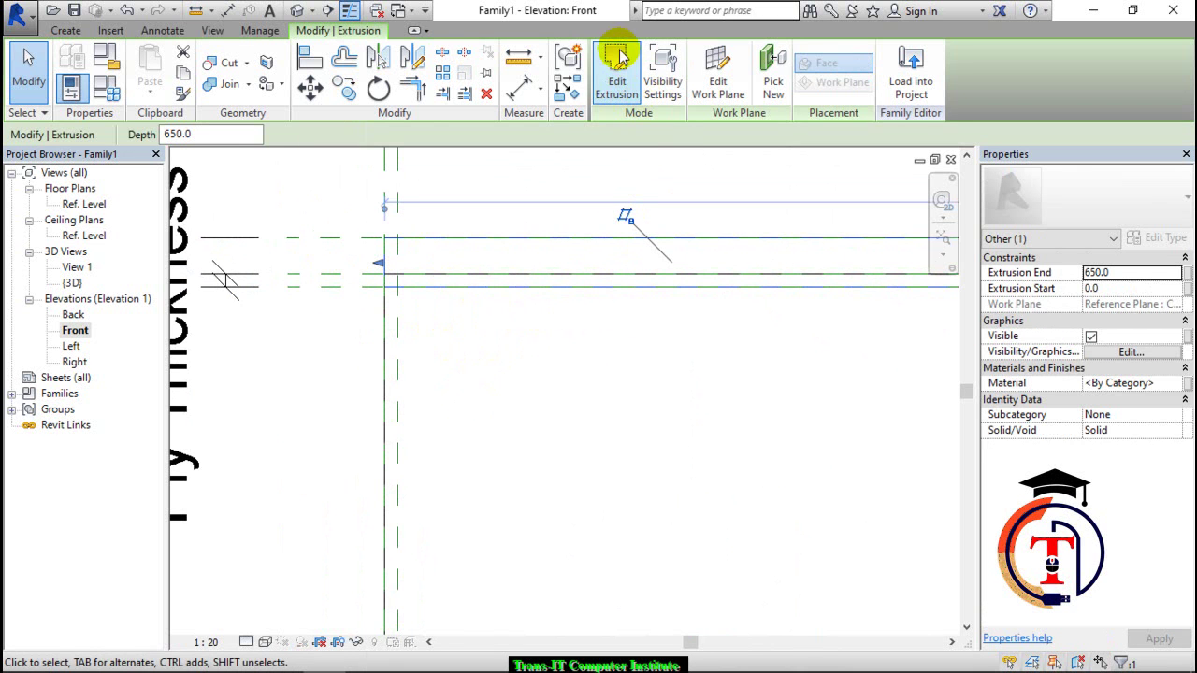
pyautogui.click(613, 93)
pyautogui.scroll(-2, 583, 261)
pyautogui.moveTo(609, 315); pyautogui.dragTo(459, 334, button='middle')
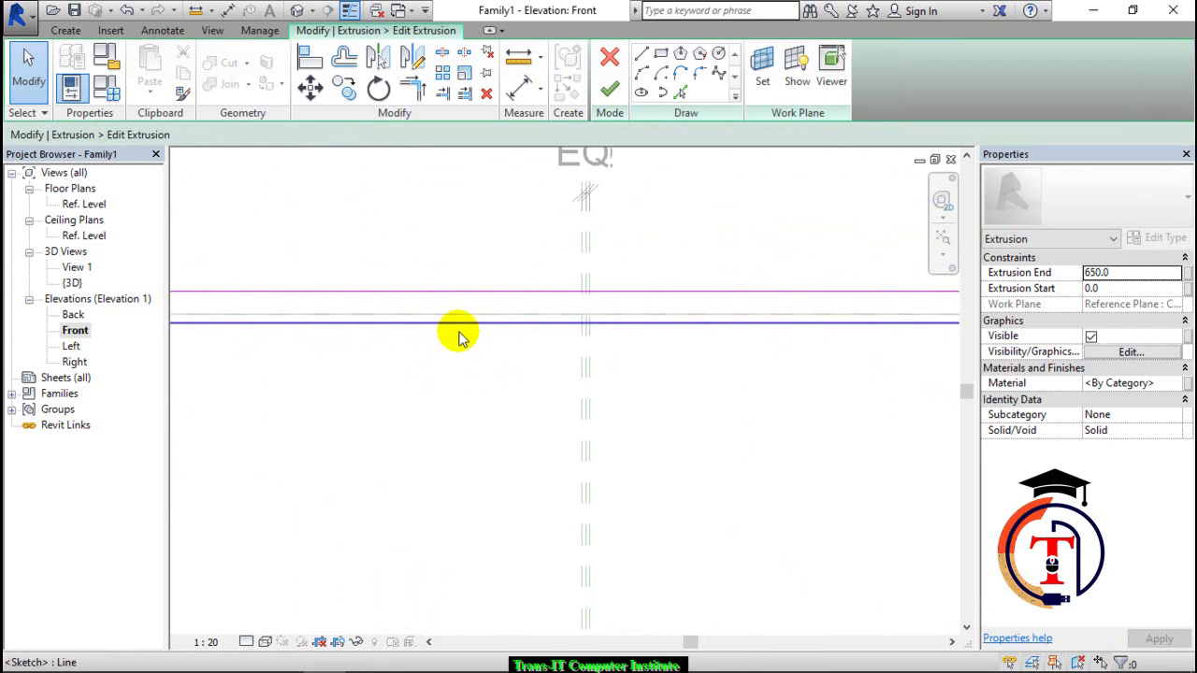
pyautogui.scroll(-2, 508, 339)
pyautogui.scroll(-1, 551, 332)
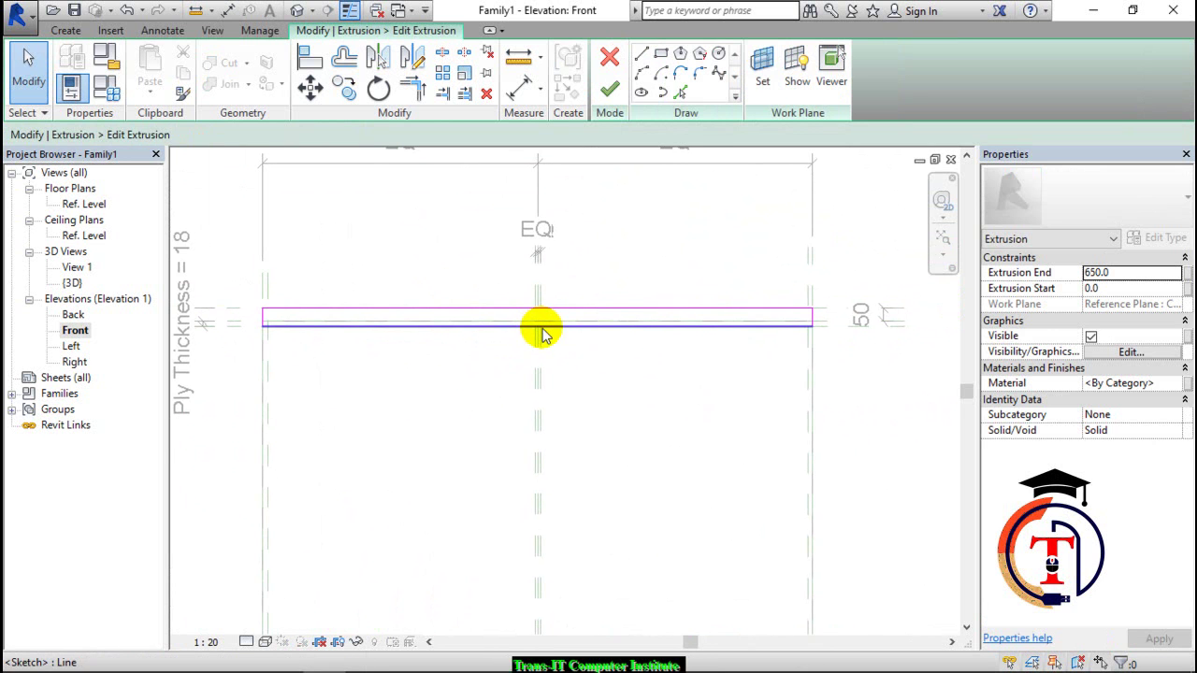
# Unlock the lower sketch line, align it to the reference plane, and finish the sketch.
pyautogui.click(552, 339)
pyautogui.scroll(1, 503, 331)
pyautogui.scroll(3, 561, 341)
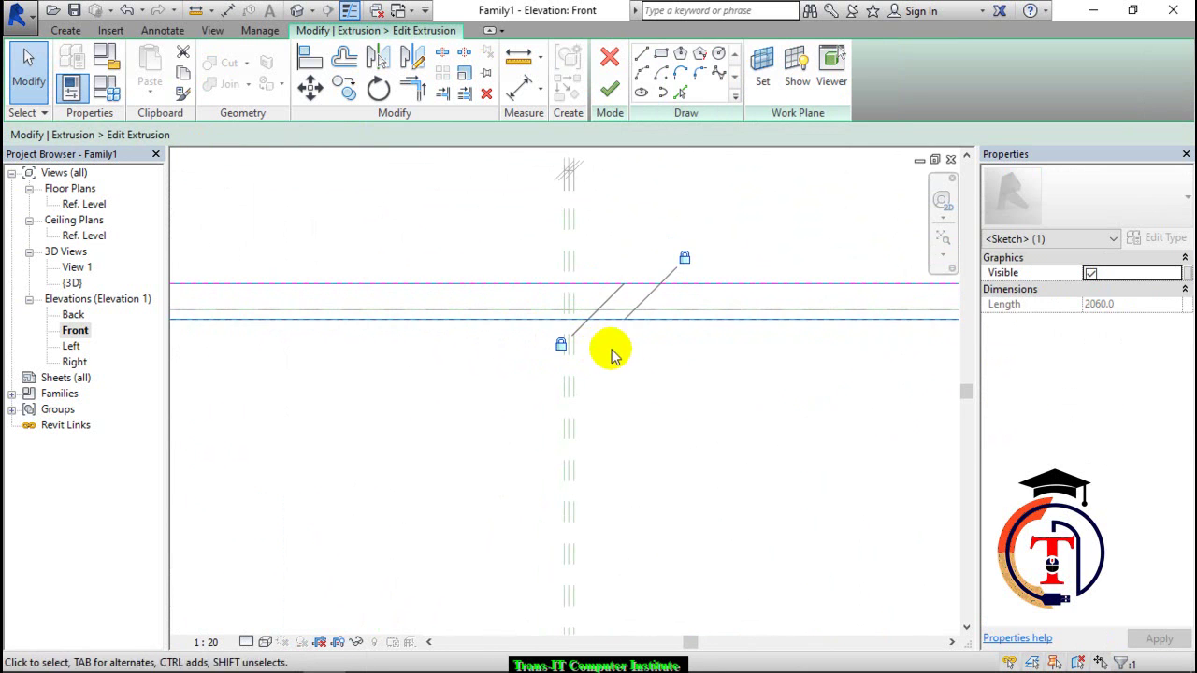
pyautogui.click(682, 264)
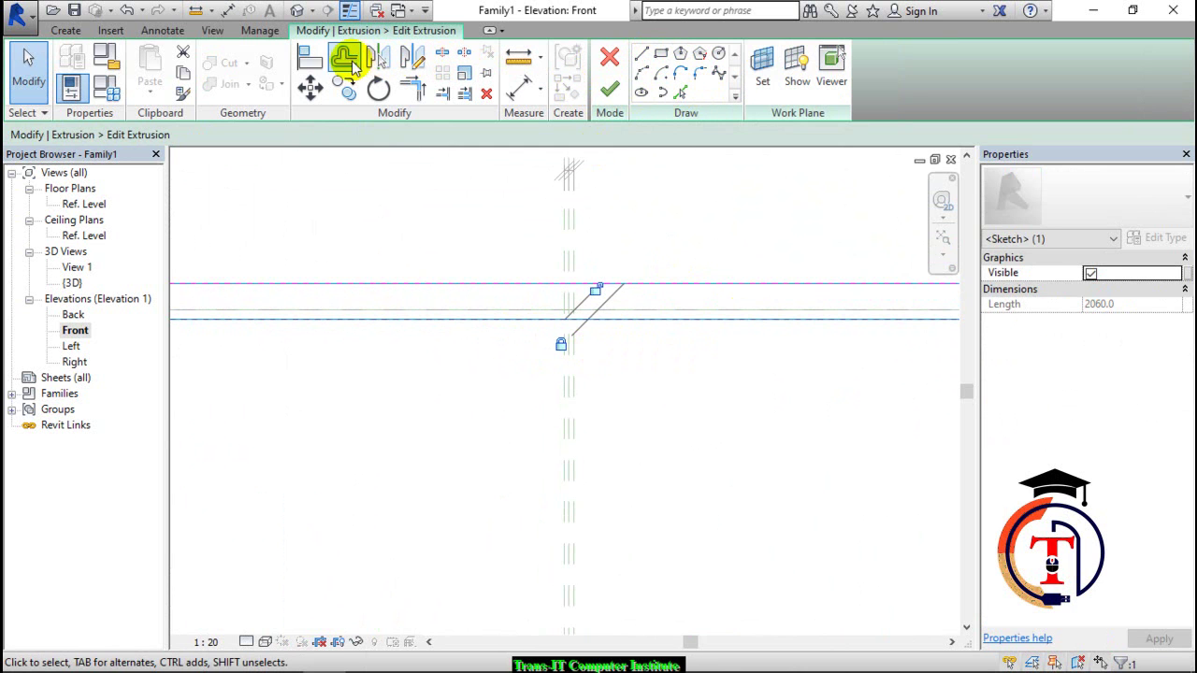
pyautogui.click(312, 61)
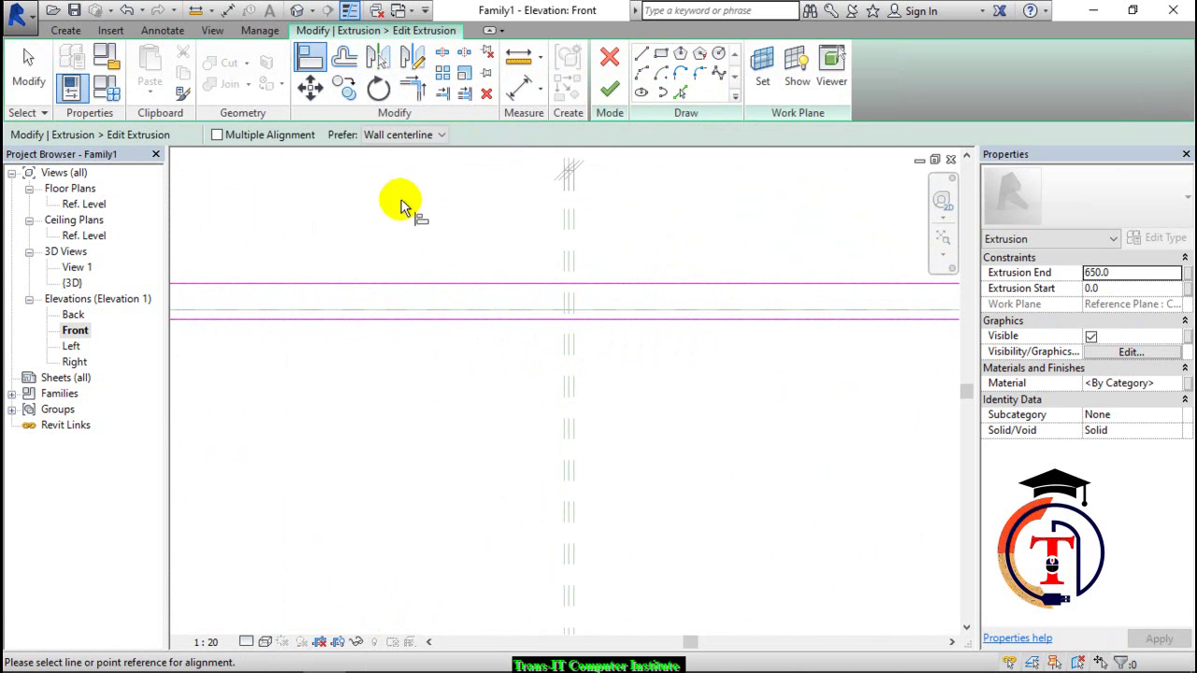
pyautogui.click(450, 320)
pyautogui.click(587, 284)
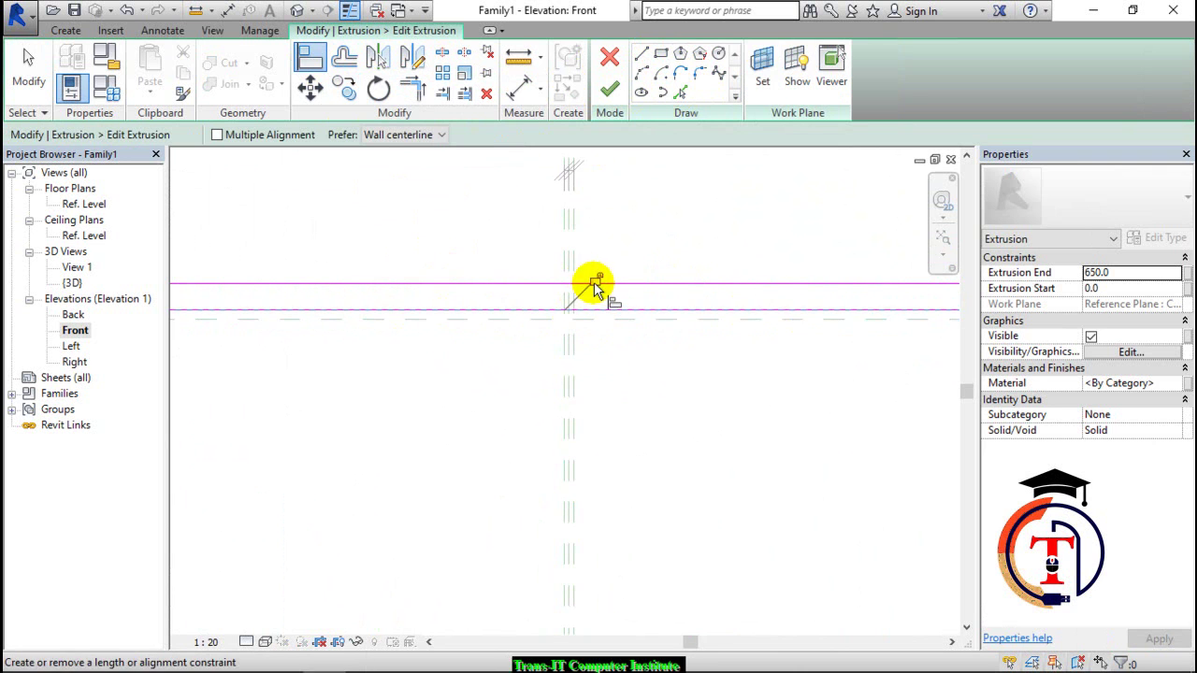
pyautogui.scroll(-3, 609, 323)
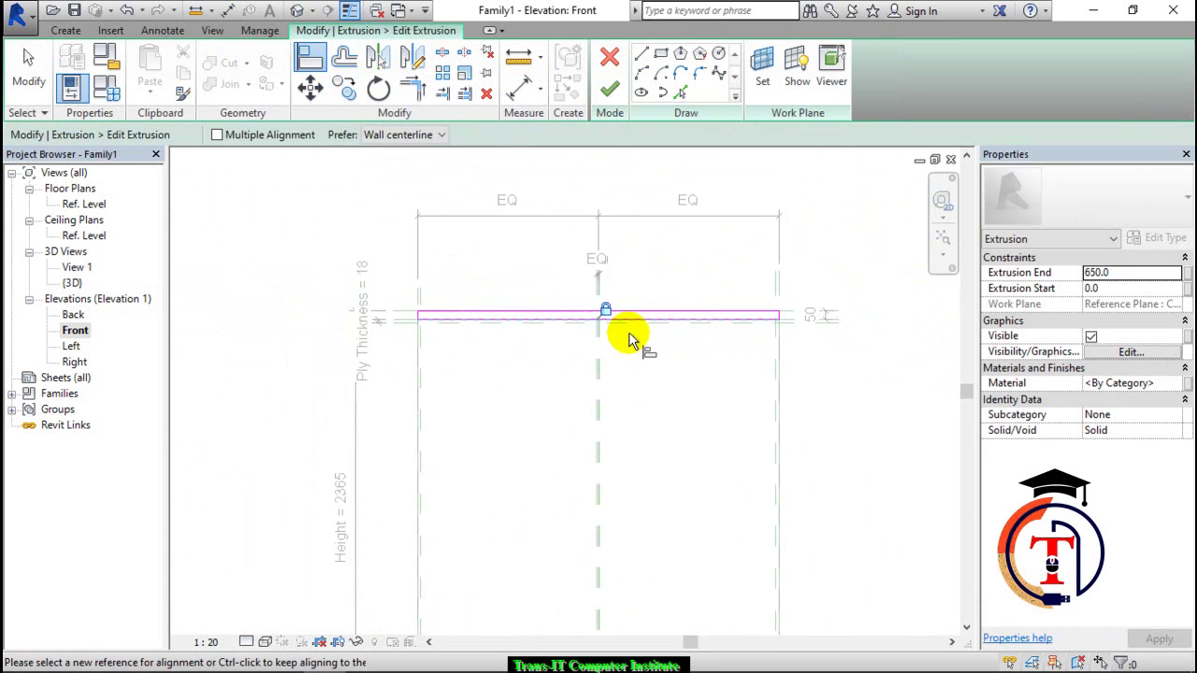
pyautogui.click(609, 89)
# Orbit the 3D view to inspect the carcass and its bottom panel.
pyautogui.click(296, 11)
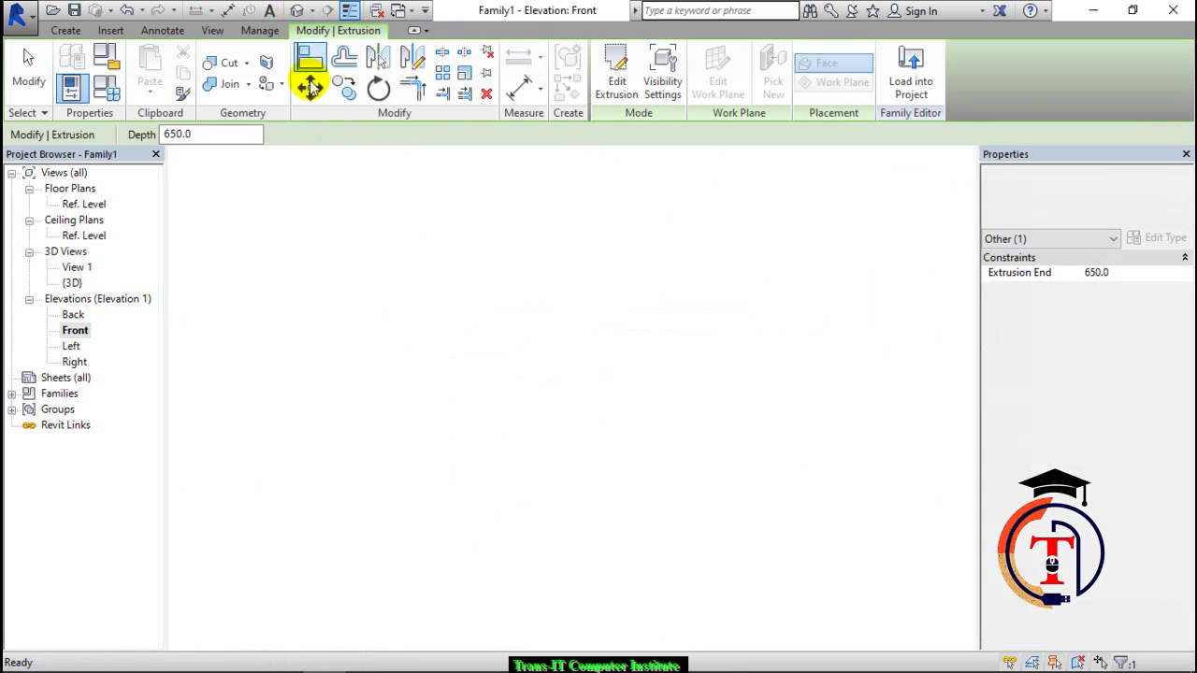
pyautogui.moveTo(614, 321)
pyautogui.mouseDown(button='middle')
pyautogui.moveTo(620, 291)
pyautogui.moveTo(643, 508)
pyautogui.mouseUp(button='middle')
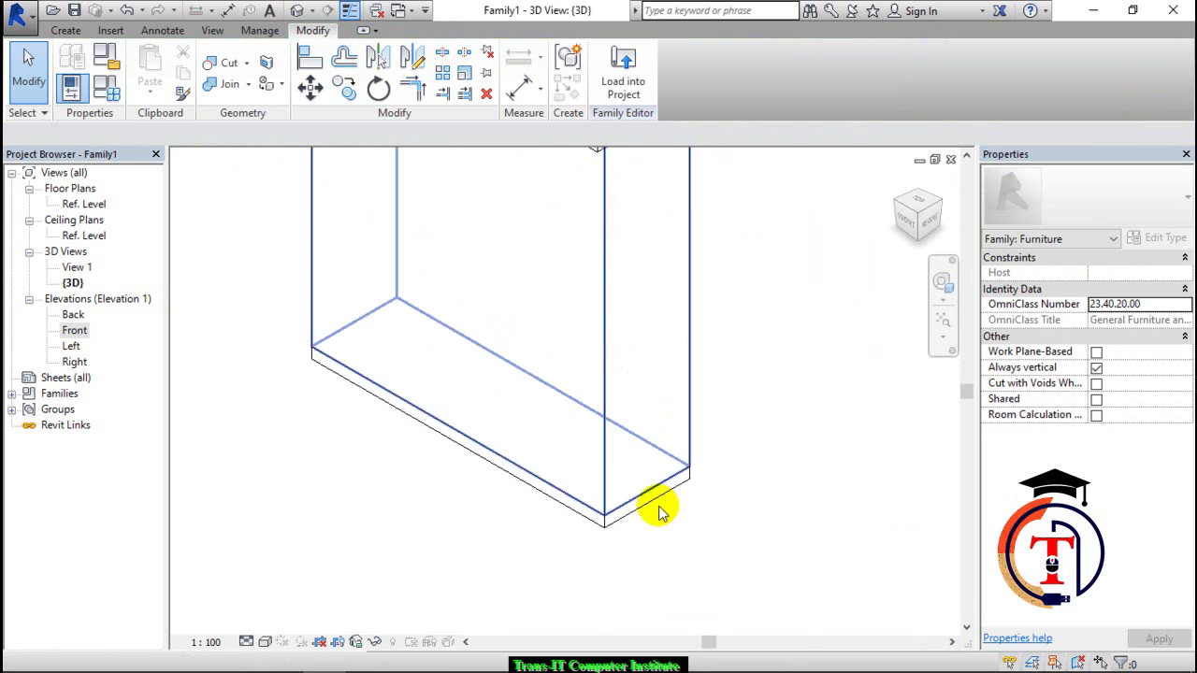
pyautogui.scroll(-2, 645, 523)
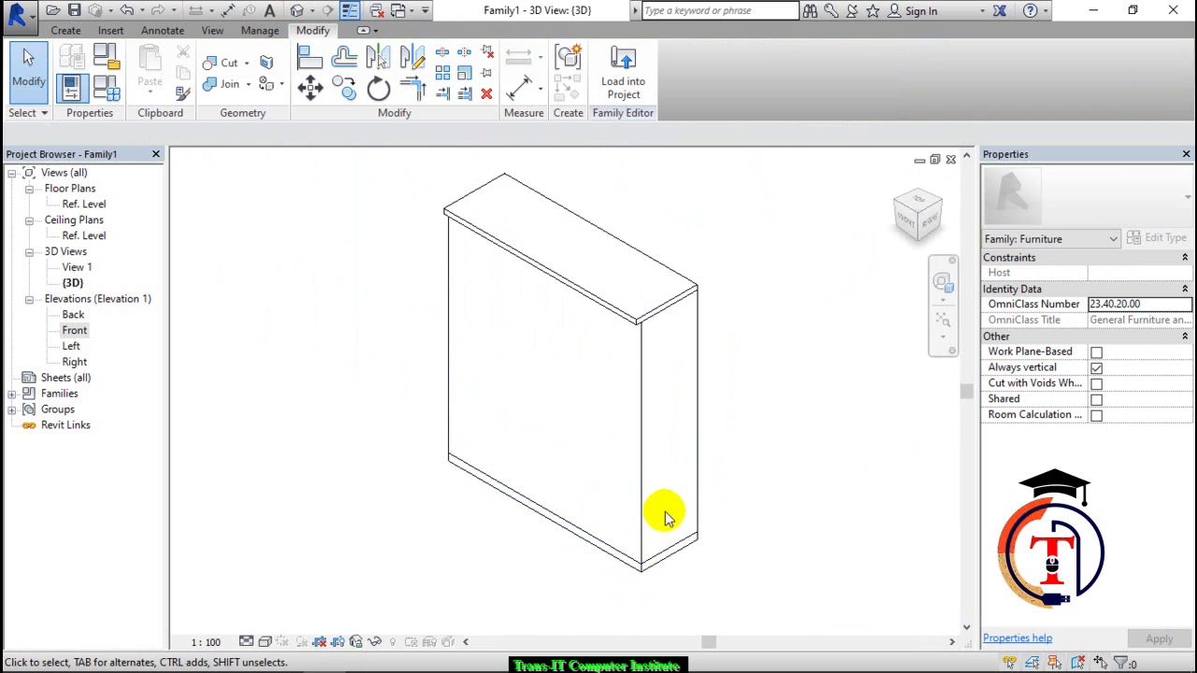
pyautogui.keyDown('shift'); pyautogui.moveTo(666, 517); pyautogui.dragTo(676, 455, button='middle'); pyautogui.keyUp('shift')
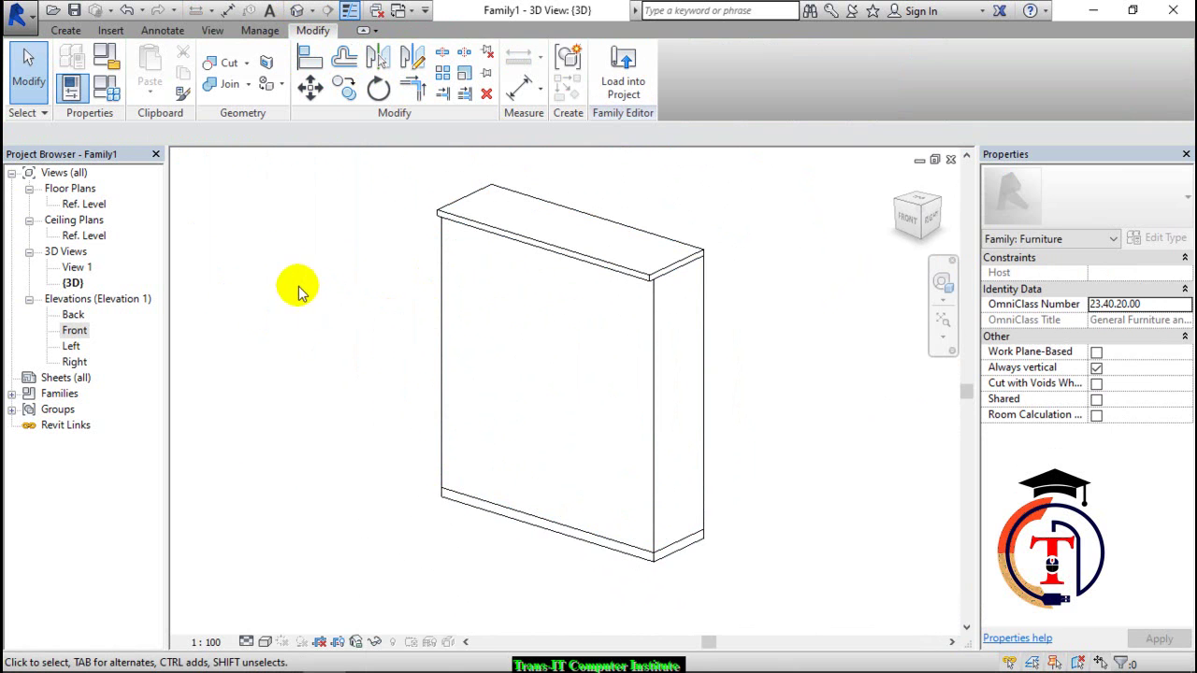
# Open the Front elevation and zoom in on the carcass.
pyautogui.doubleClick(75, 333)
pyautogui.moveTo(395, 415)
pyautogui.mouseDown(button='middle')
pyautogui.moveTo(465, 338)
pyautogui.moveTo(450, 309)
pyautogui.moveTo(454, 347)
pyautogui.mouseUp(button='middle')
pyautogui.scroll(1, 450, 308)
pyautogui.scroll(1, 456, 350)
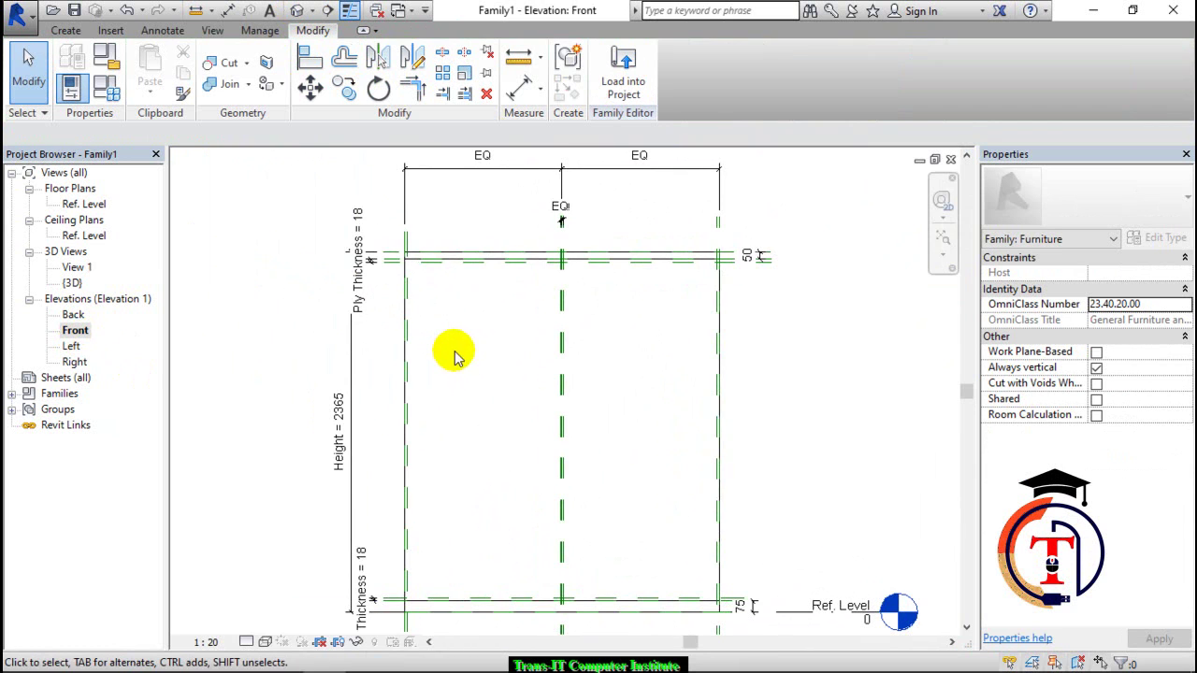
# Begin a new 250-deep solid extrusion sketch using the Rectangle tool, leaving Void Forms unused.
pyautogui.click(67, 30)
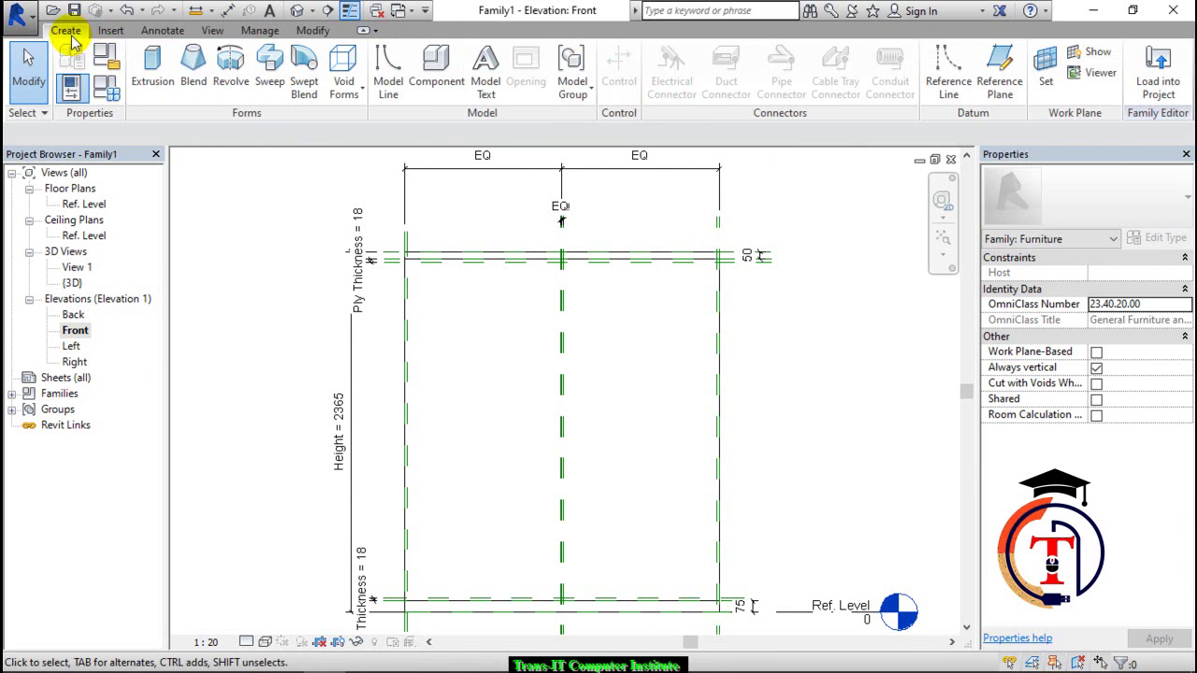
pyautogui.click(356, 101)
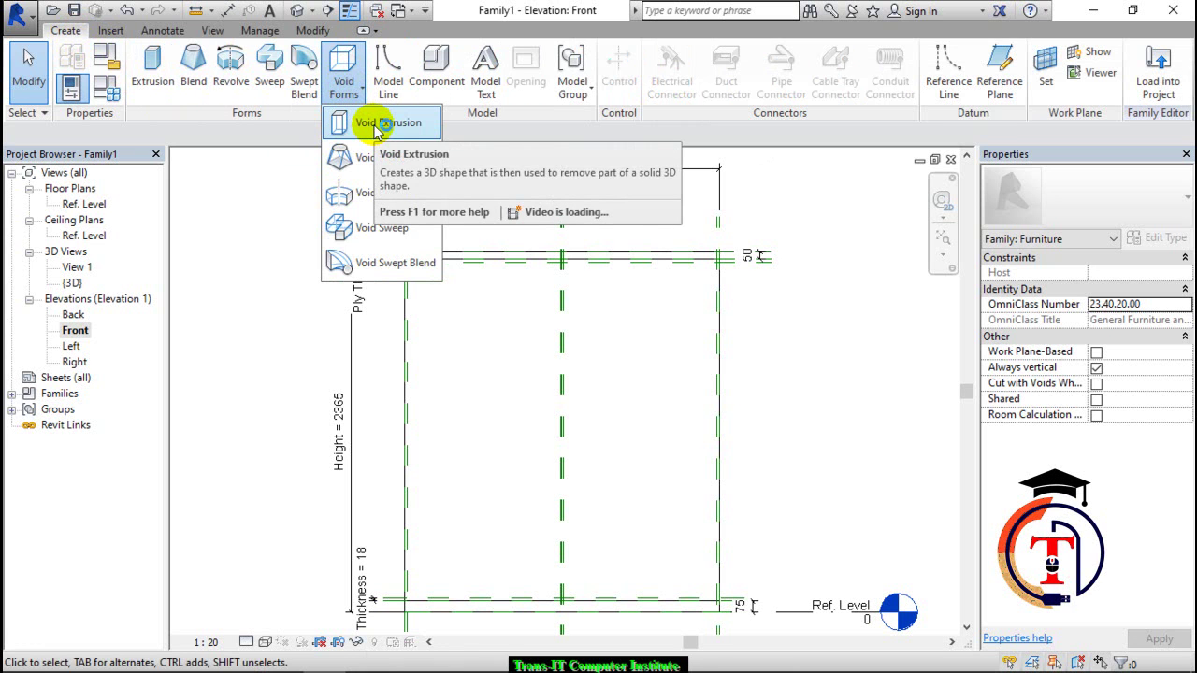
pyautogui.click(313, 30)
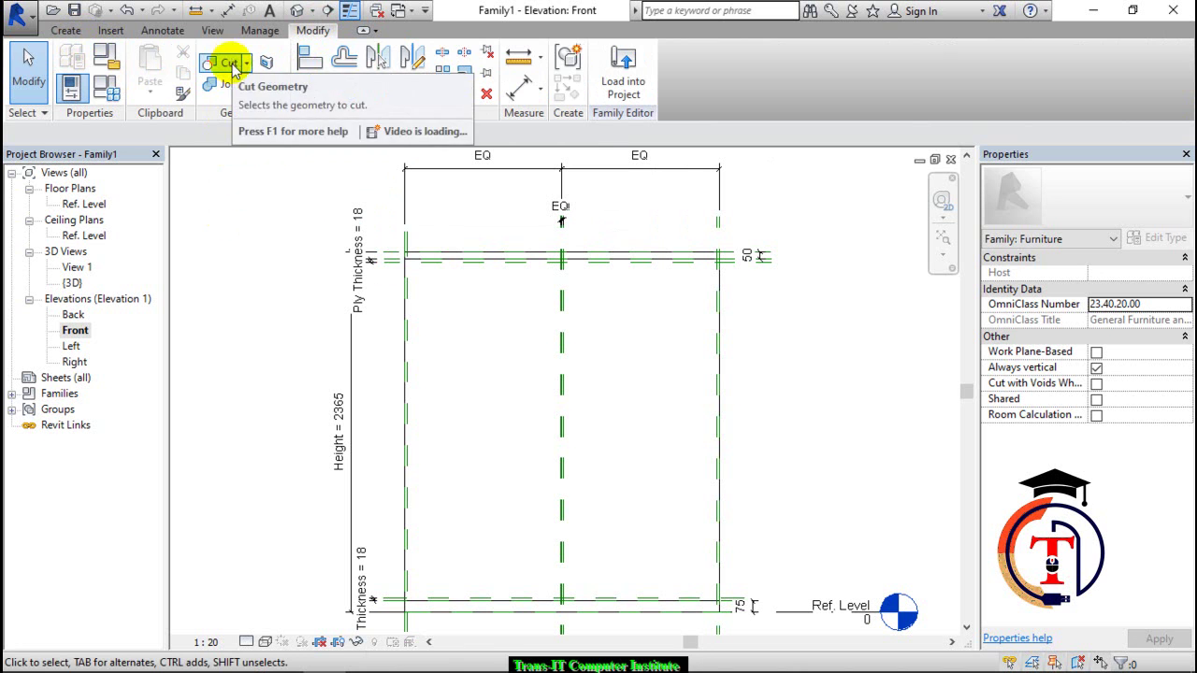
pyautogui.click(65, 31)
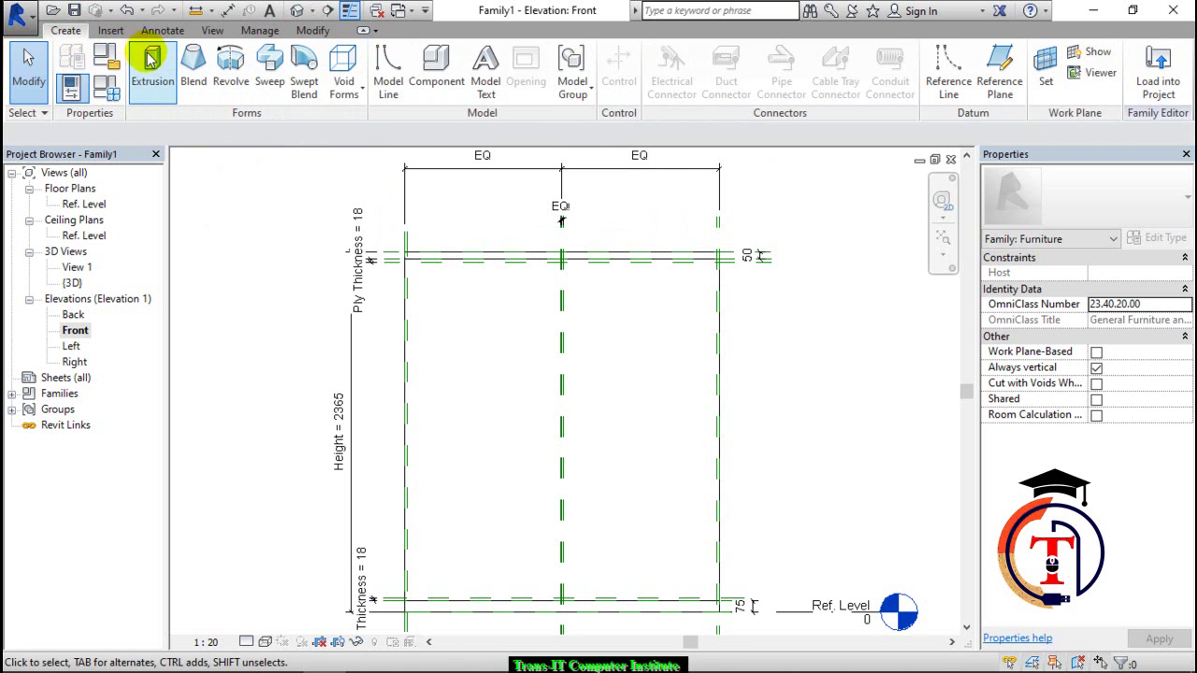
pyautogui.click(149, 58)
pyautogui.click(663, 55)
pyautogui.scroll(3, 542, 330)
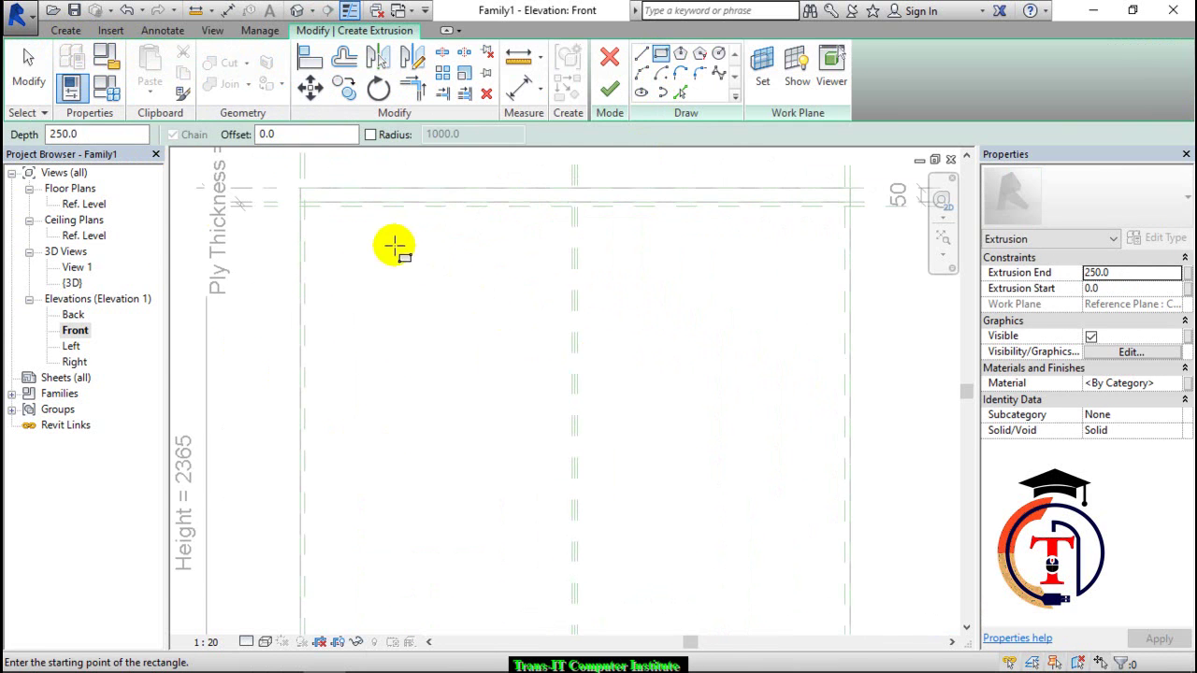
# Draw the first door panel rectangle between reference plane intersections.
pyautogui.click(308, 206)
pyautogui.moveTo(396, 369); pyautogui.dragTo(350, 168, button='middle')
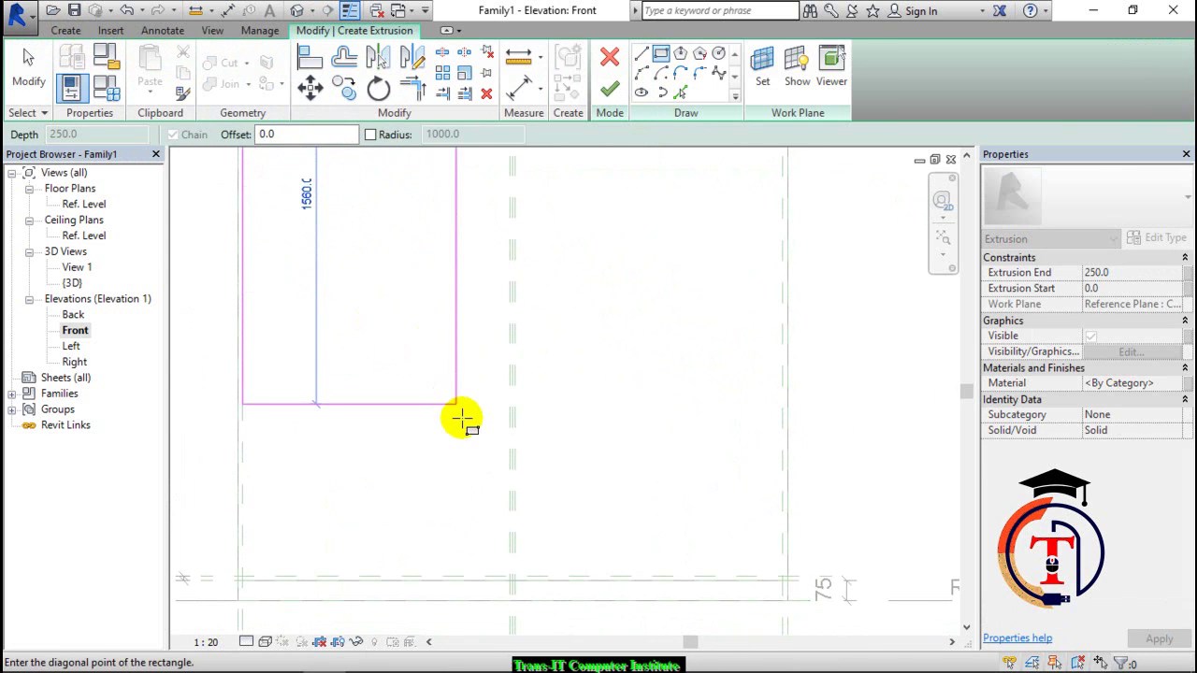
pyautogui.scroll(1, 492, 553)
pyautogui.scroll(1, 492, 589)
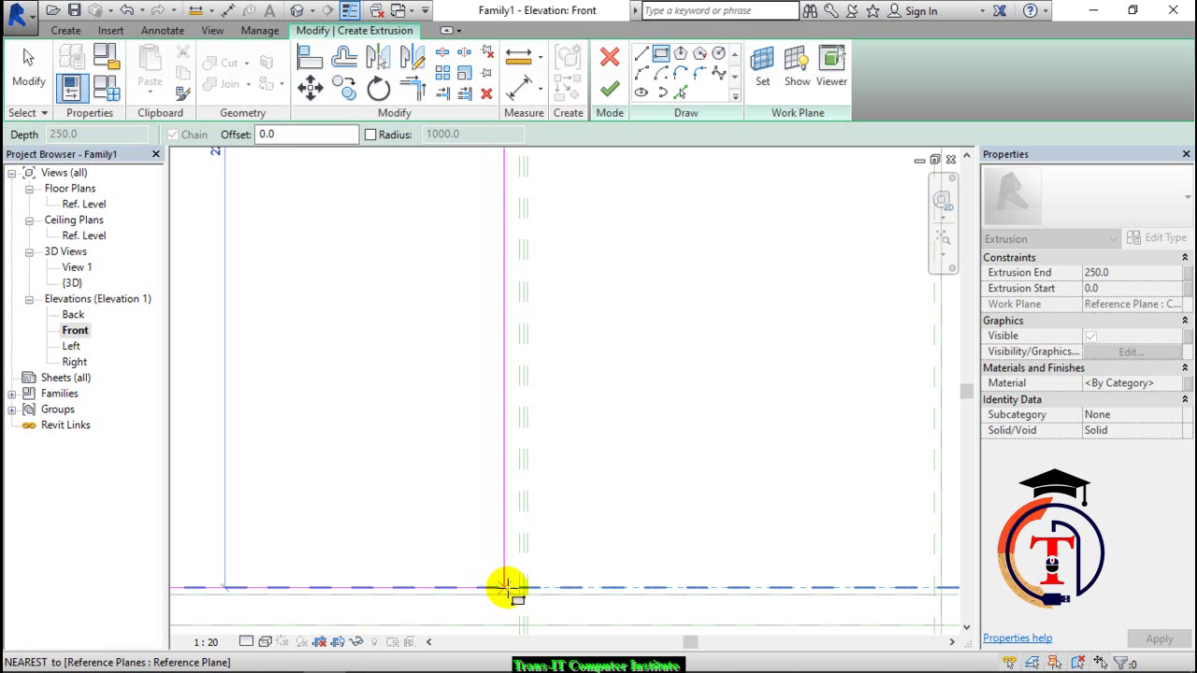
pyautogui.click(515, 589)
pyautogui.scroll(-2, 516, 589)
# Draw the second door panel rectangle from the top intersection down to the Ref. Level intersection.
pyautogui.moveTo(609, 508)
pyautogui.mouseDown(button='middle')
pyautogui.moveTo(685, 395)
pyautogui.moveTo(666, 465)
pyautogui.mouseUp(button='middle')
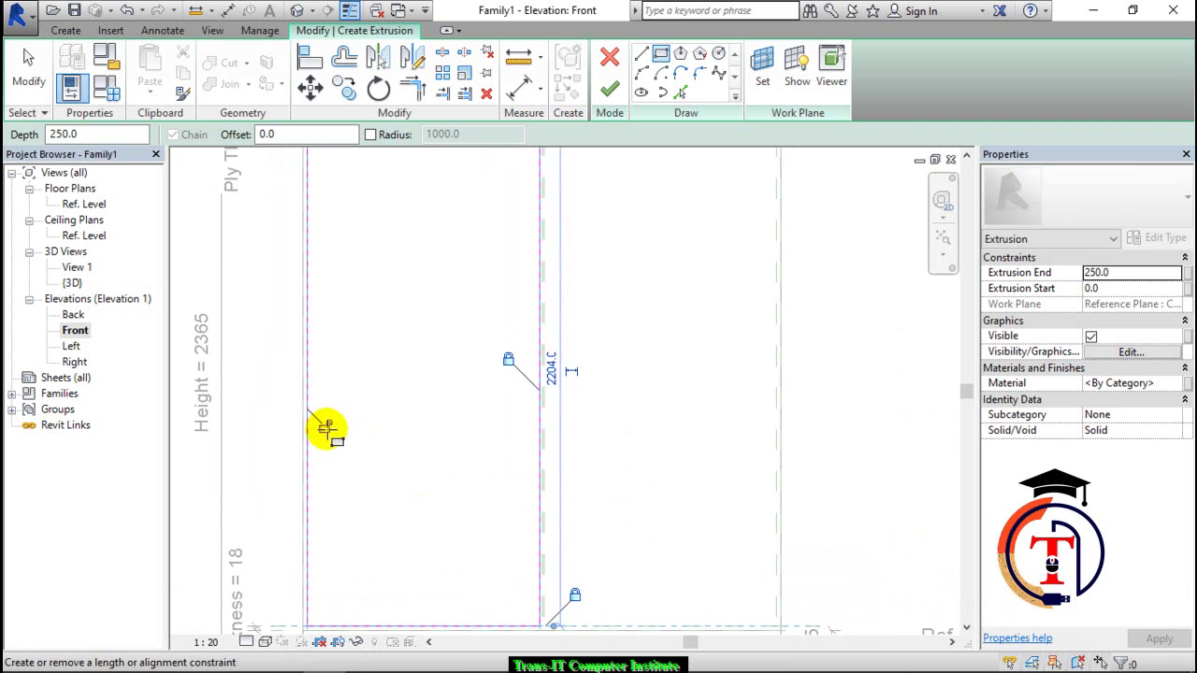
pyautogui.moveTo(428, 308); pyautogui.dragTo(427, 515, button='middle')
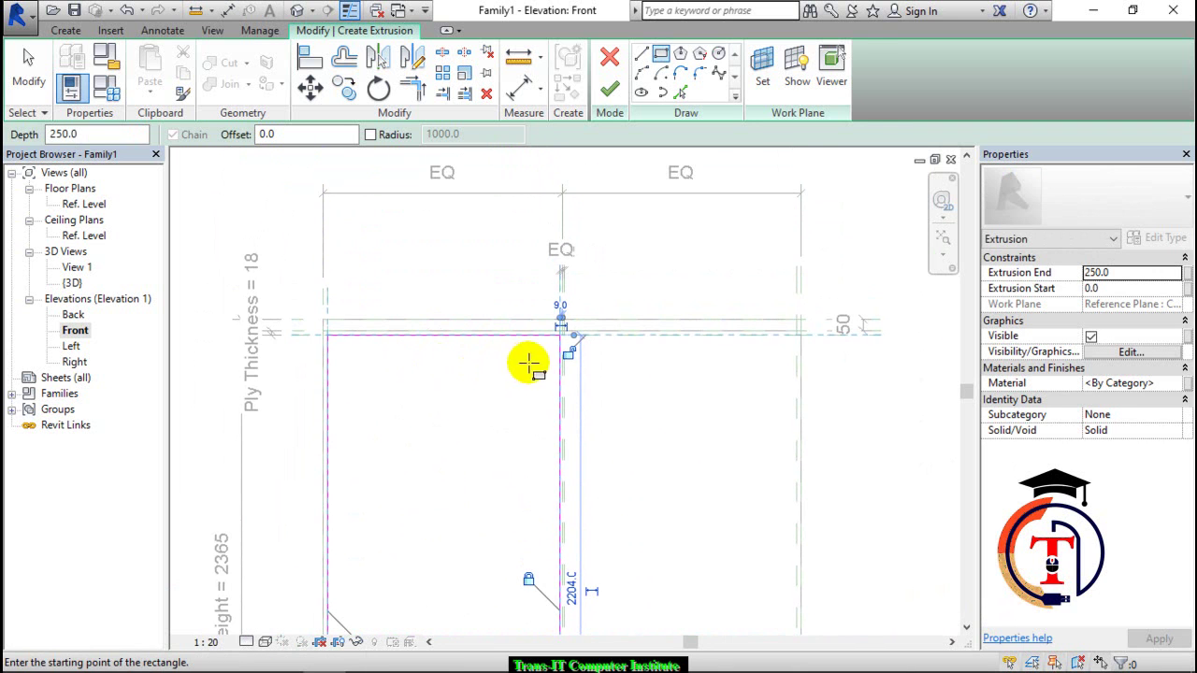
pyautogui.scroll(1, 568, 354)
pyautogui.scroll(1, 569, 347)
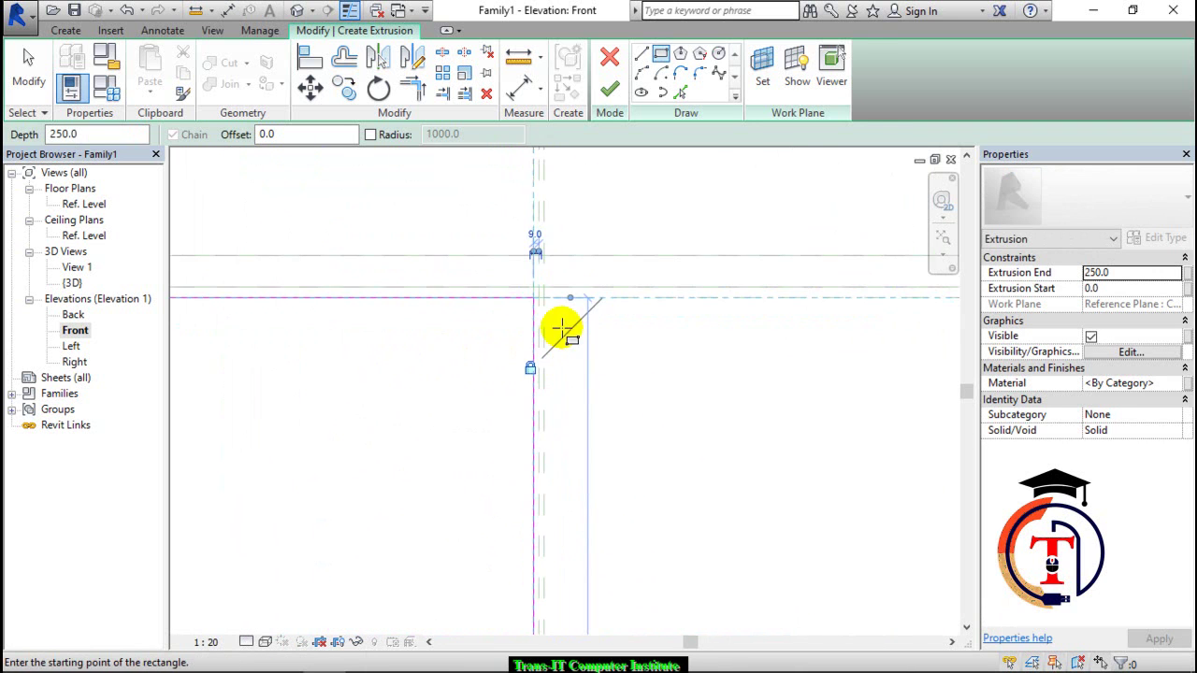
pyautogui.scroll(1, 558, 326)
pyautogui.click(543, 289)
pyautogui.moveTo(561, 334)
pyautogui.mouseDown(button='middle')
pyautogui.moveTo(589, 340)
pyautogui.moveTo(433, 327)
pyautogui.mouseUp(button='middle')
pyautogui.scroll(-2, 534, 420)
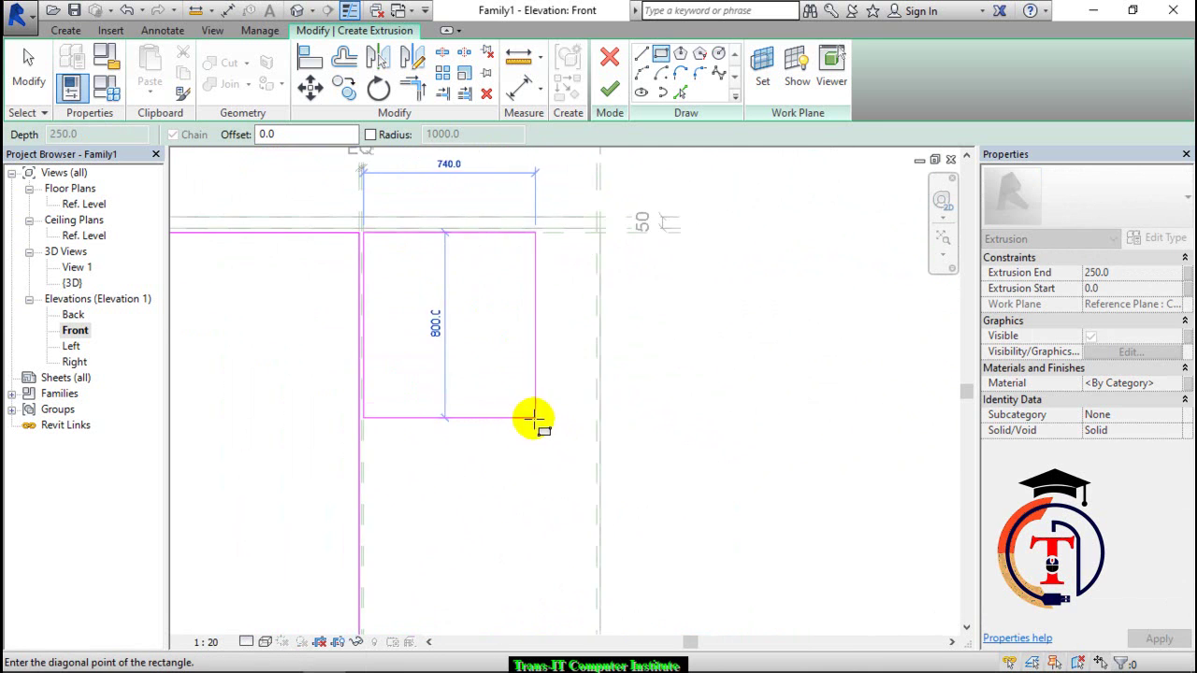
pyautogui.moveTo(534, 420); pyautogui.dragTo(433, 147, button='middle')
pyautogui.scroll(1, 508, 484)
pyautogui.scroll(2, 516, 478)
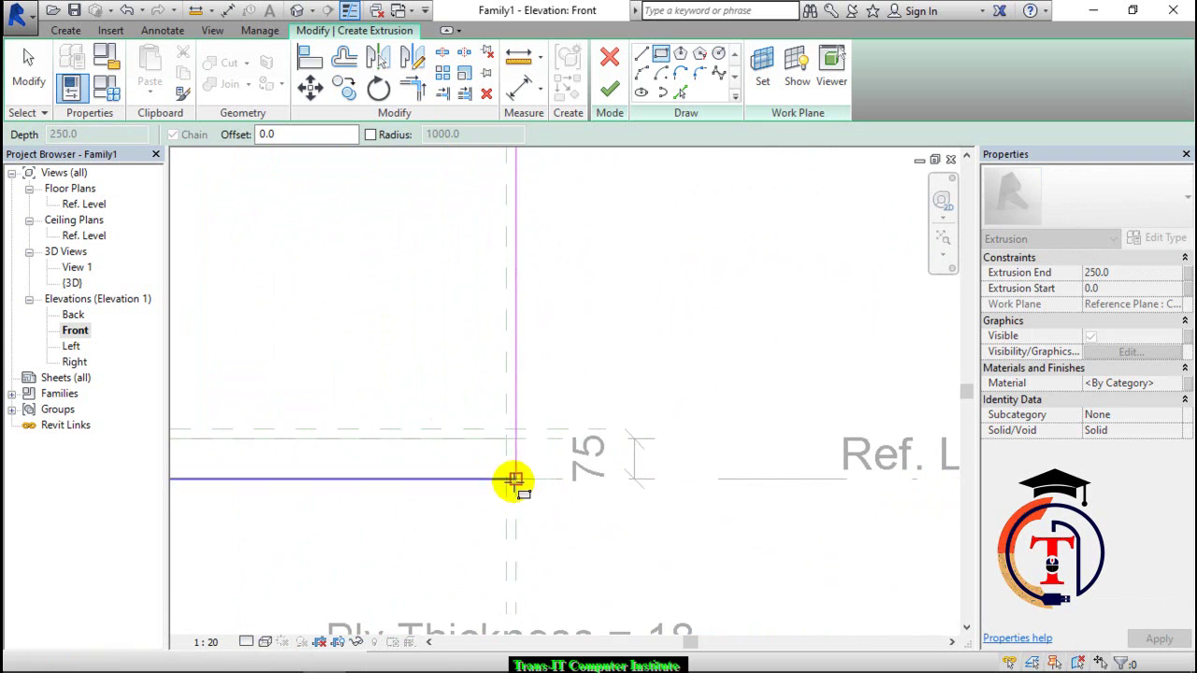
pyautogui.scroll(2, 505, 428)
pyautogui.click(505, 429)
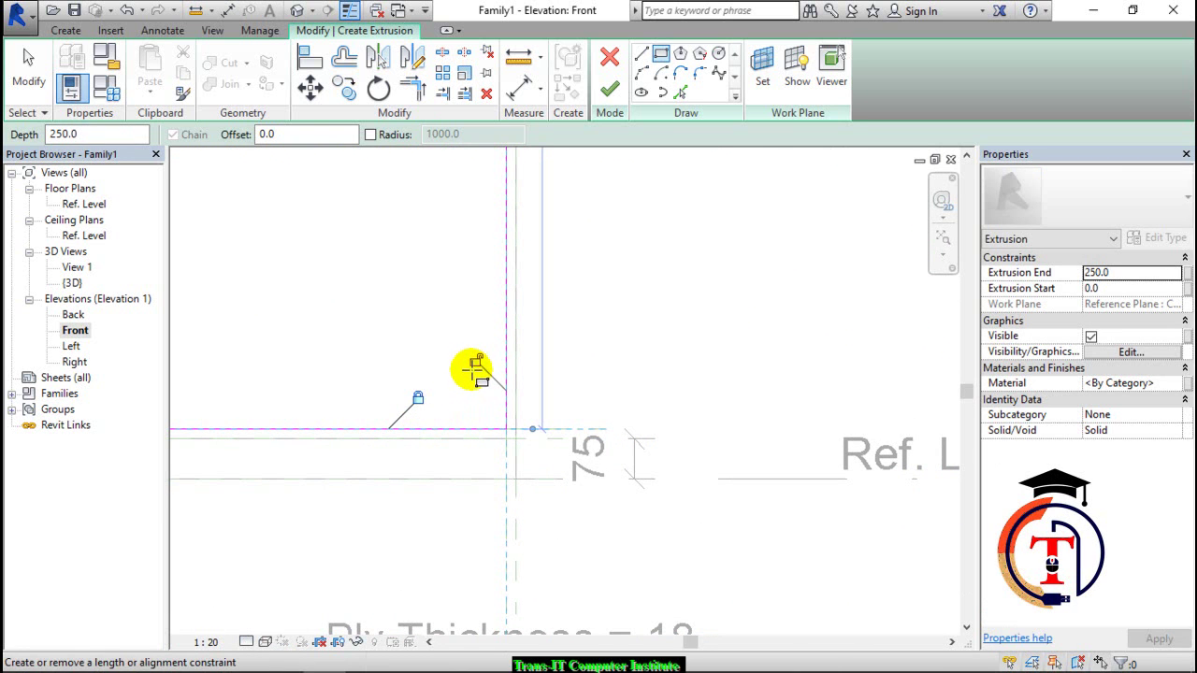
# Pan and zoom to check both 2204-high door rectangles against the reference planes.
pyautogui.scroll(-2, 477, 364)
pyautogui.moveTo(441, 361); pyautogui.dragTo(327, 265, button='middle')
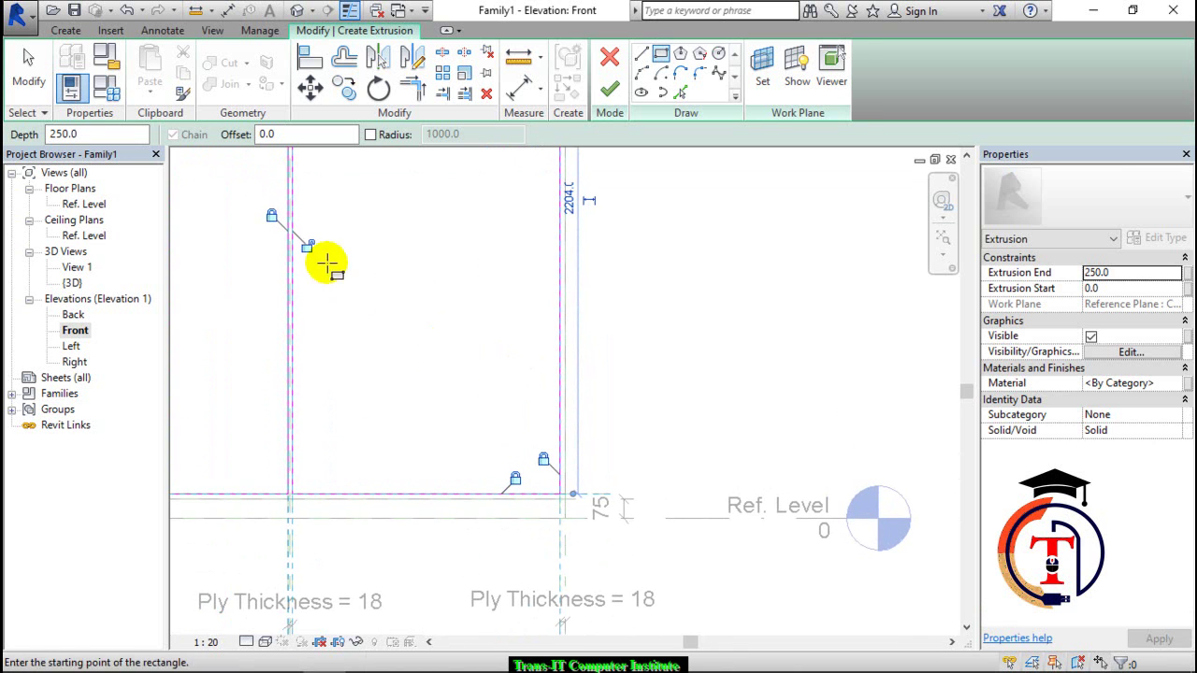
pyautogui.moveTo(439, 219); pyautogui.dragTo(537, 508, button='middle')
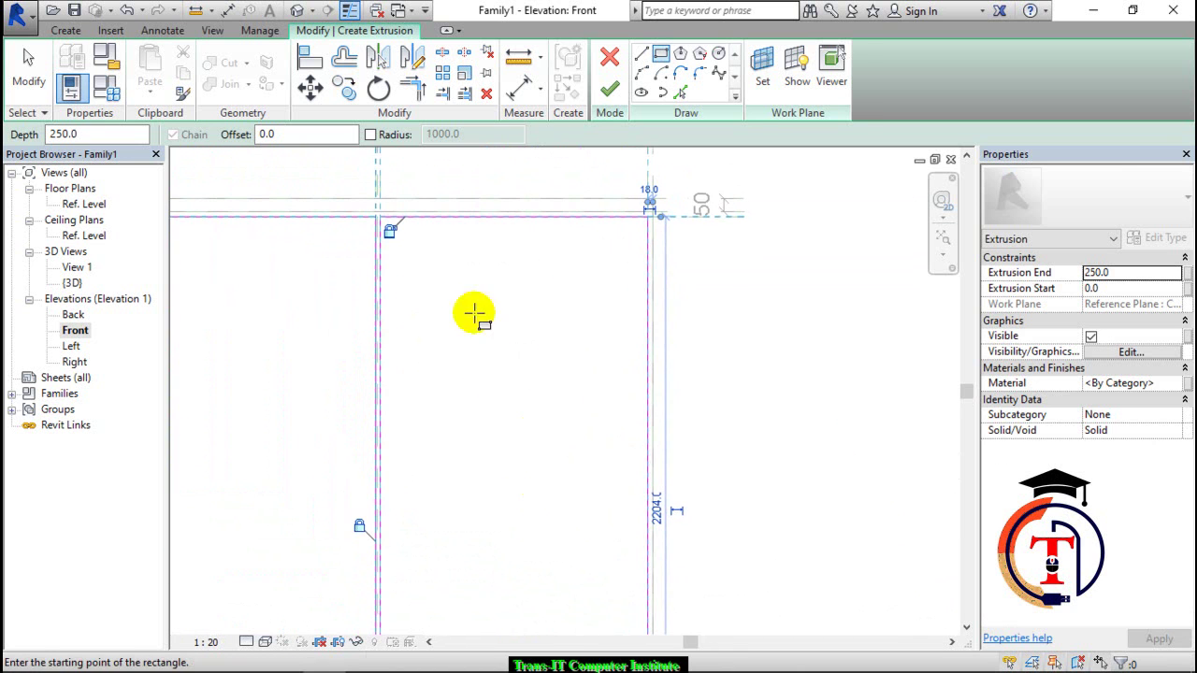
pyautogui.scroll(3, 372, 214)
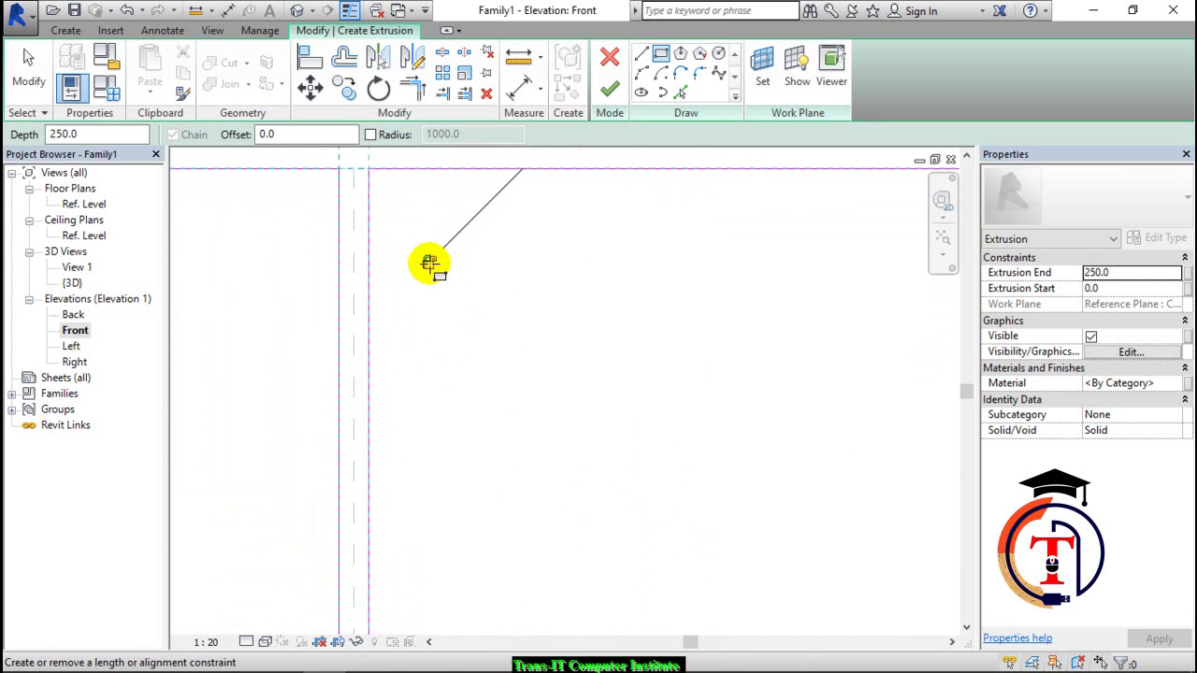
pyautogui.scroll(-1, 497, 319)
pyautogui.scroll(-1, 500, 309)
pyautogui.scroll(-1, 533, 319)
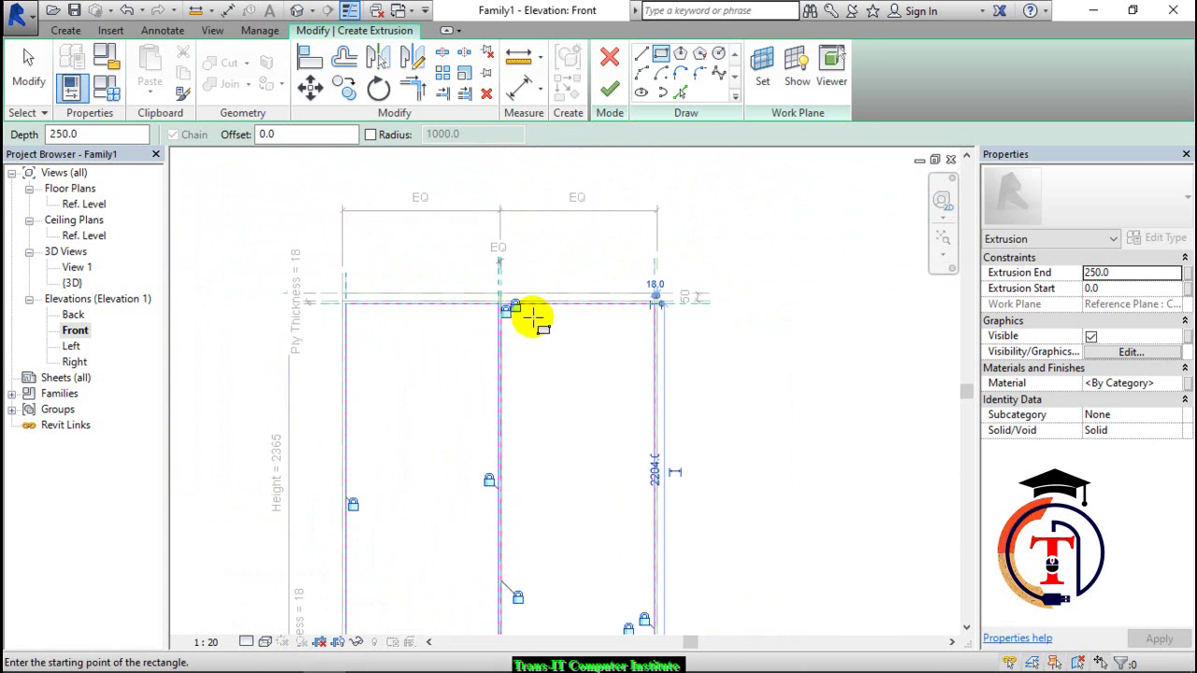
pyautogui.moveTo(533, 318); pyautogui.dragTo(480, 240, button='middle')
# Finish the door extrusion and, in Ref. Level plan, stretch it to run from 18 to 600.
pyautogui.click(609, 88)
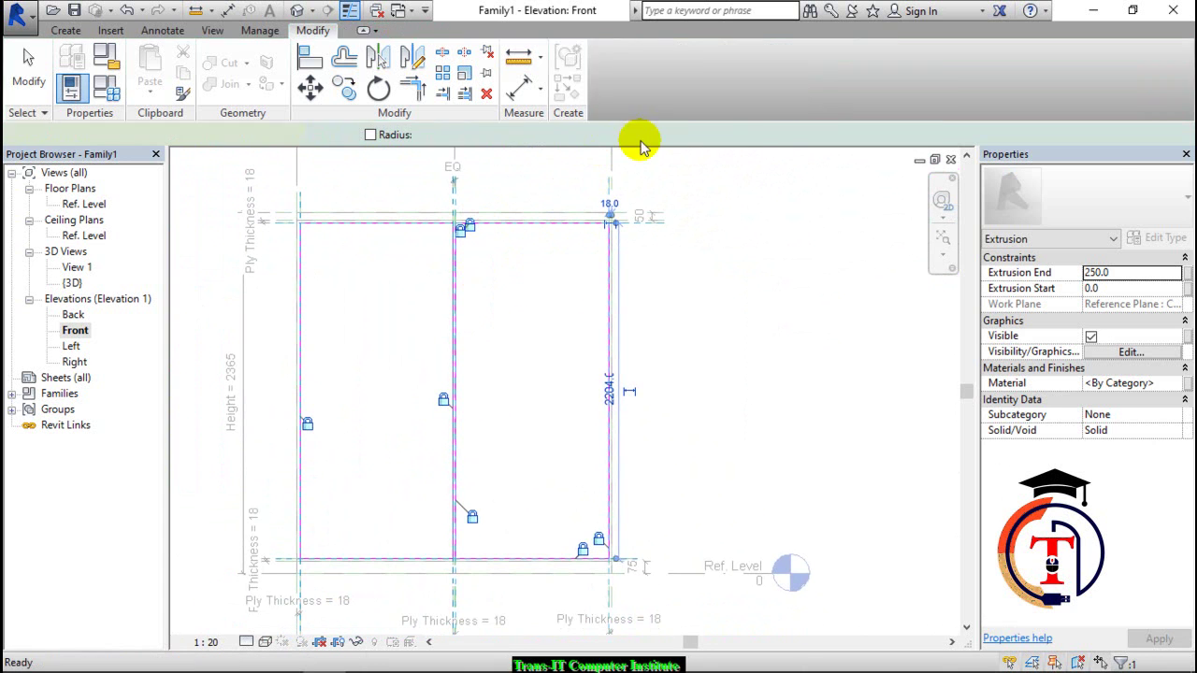
pyautogui.doubleClick(84, 204)
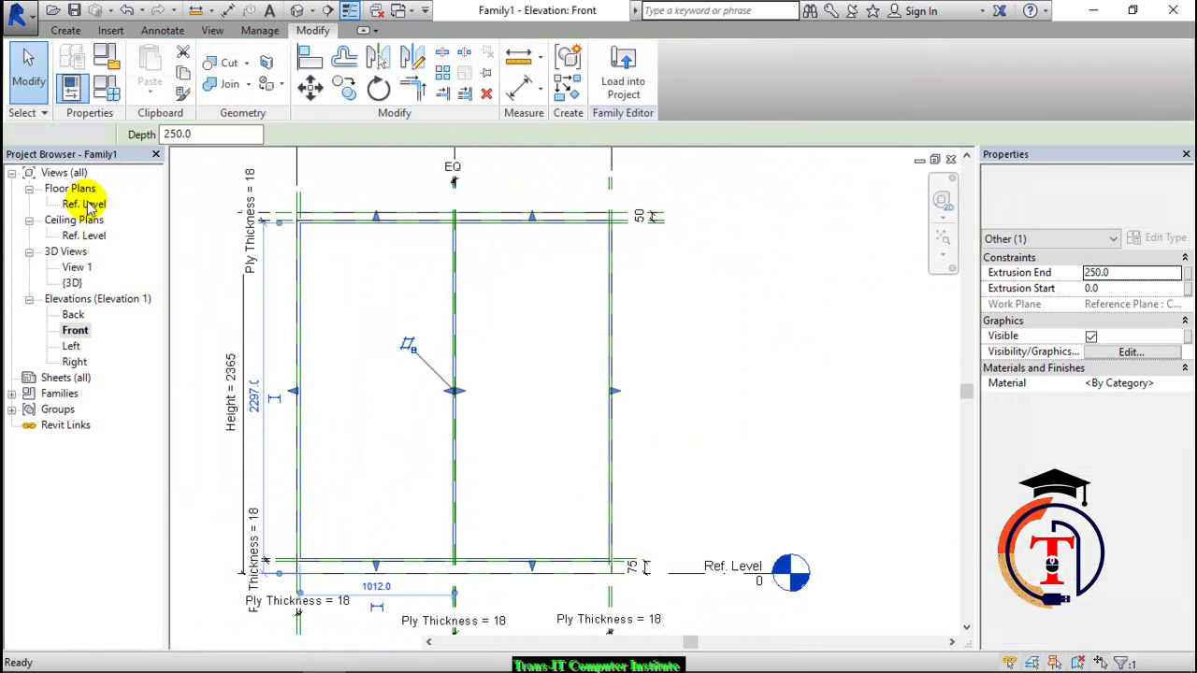
pyautogui.moveTo(598, 347); pyautogui.dragTo(644, 264, button='middle')
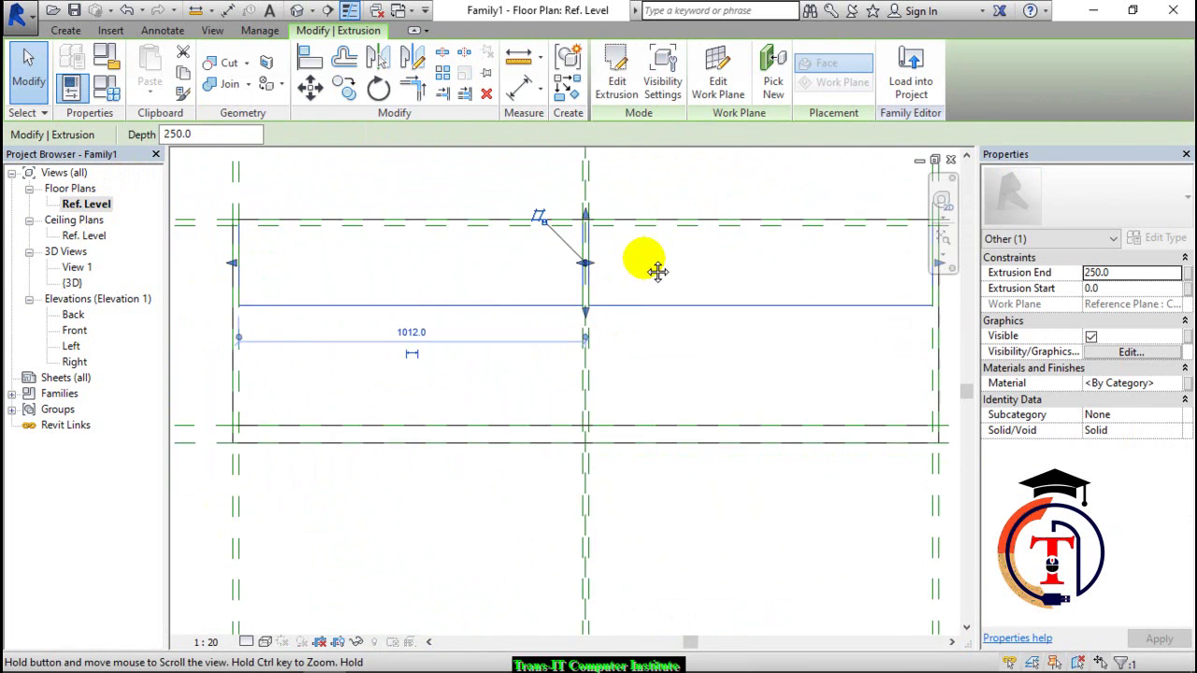
pyautogui.moveTo(601, 293); pyautogui.dragTo(599, 404)
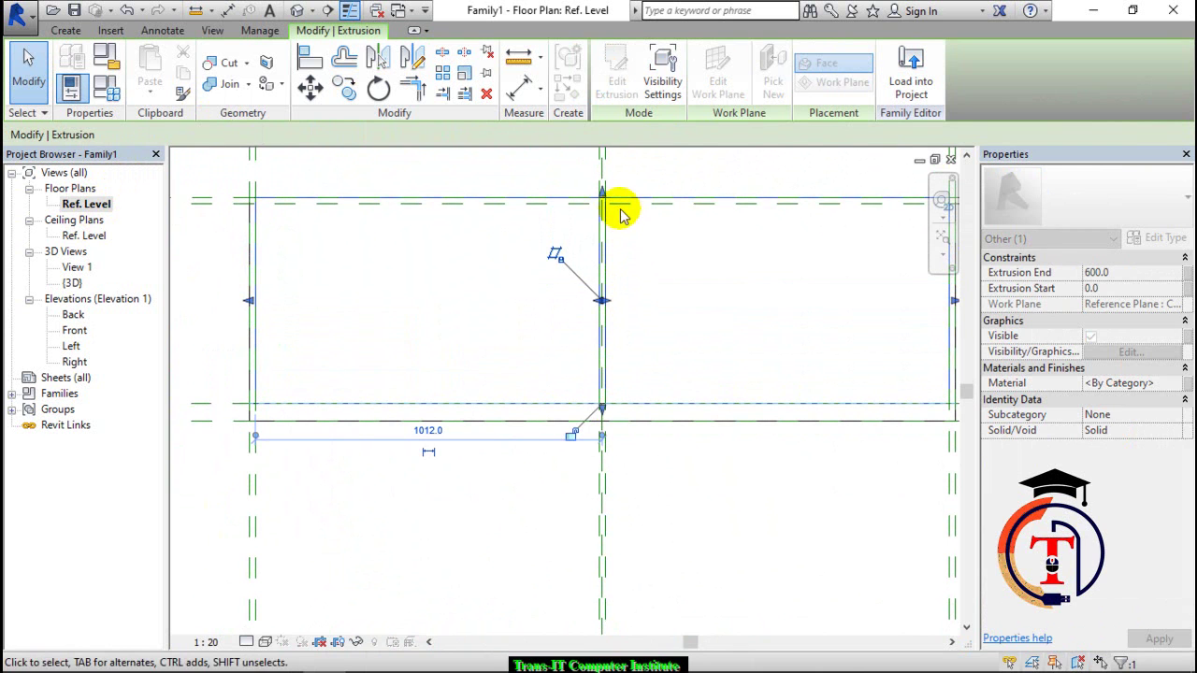
pyautogui.moveTo(603, 194); pyautogui.dragTo(604, 200)
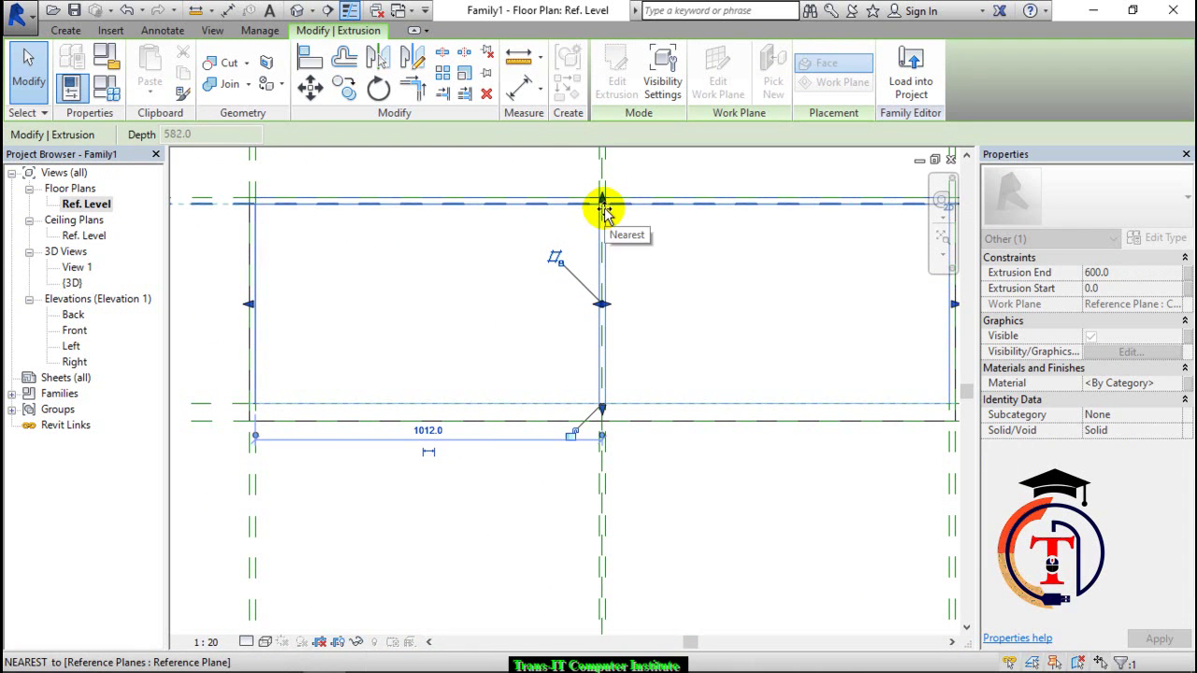
pyautogui.moveTo(604, 409); pyautogui.dragTo(604, 409)
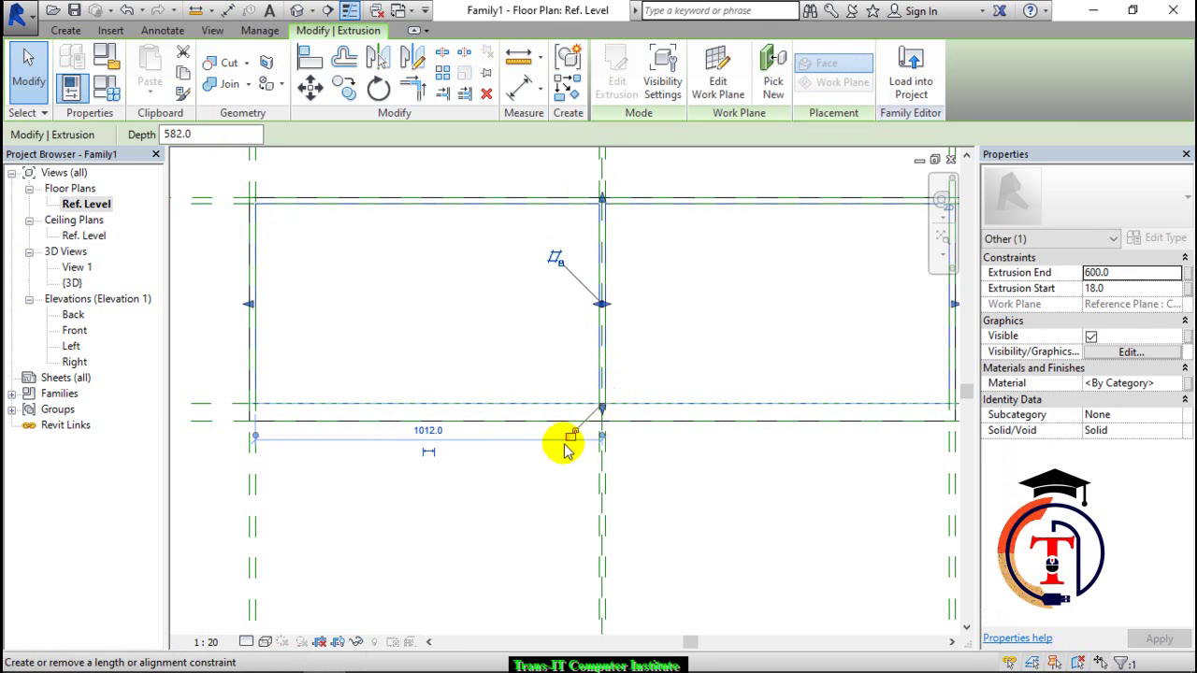
pyautogui.press('Escape')
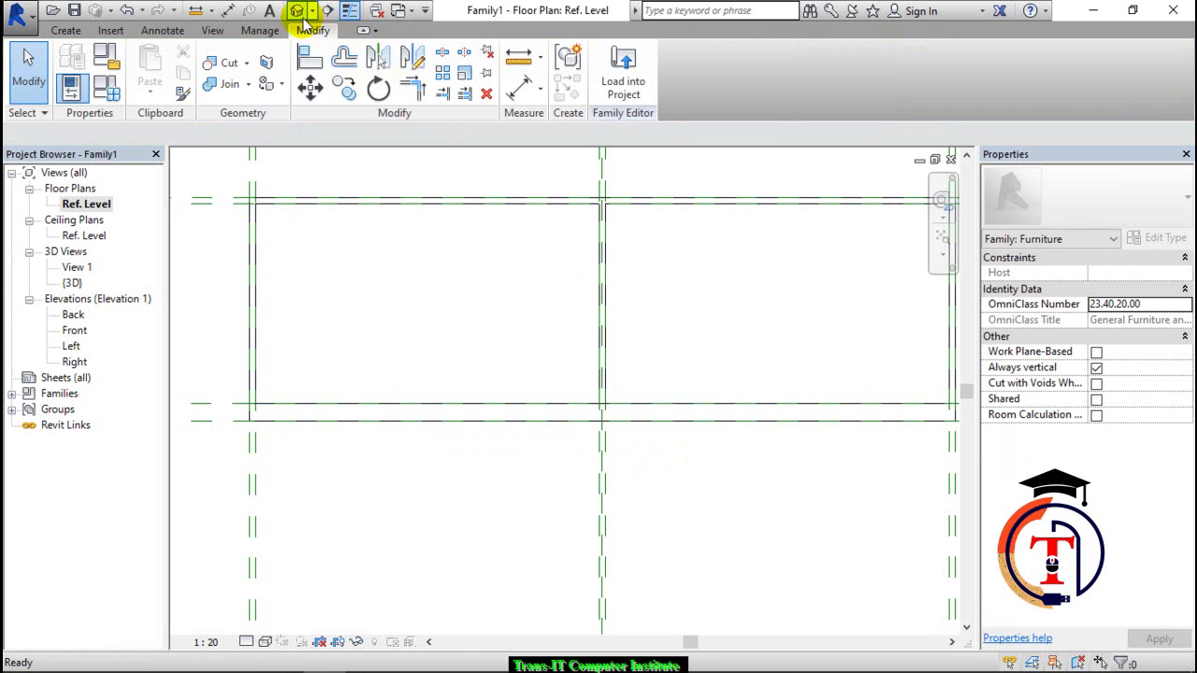
# In the default 3D view, zoom to the bottom side panel and start Cut Geometry.
pyautogui.click(298, 10)
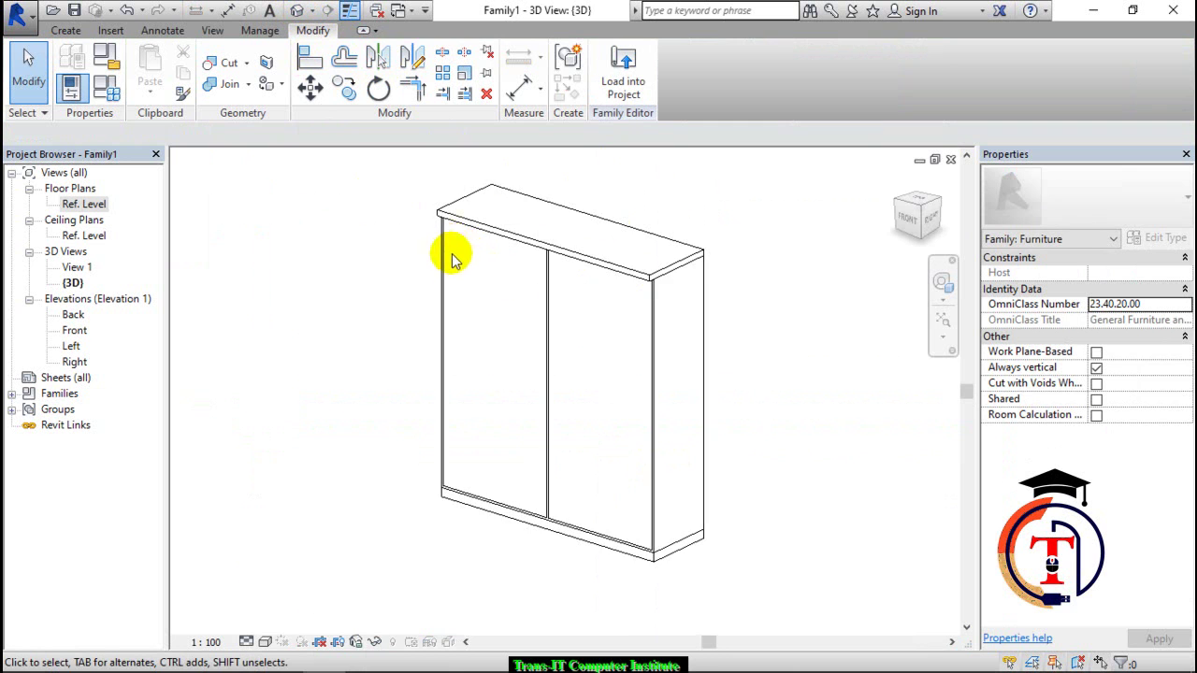
pyautogui.scroll(2, 574, 508)
pyautogui.scroll(2, 589, 321)
pyautogui.scroll(2, 590, 481)
pyautogui.scroll(1, 640, 426)
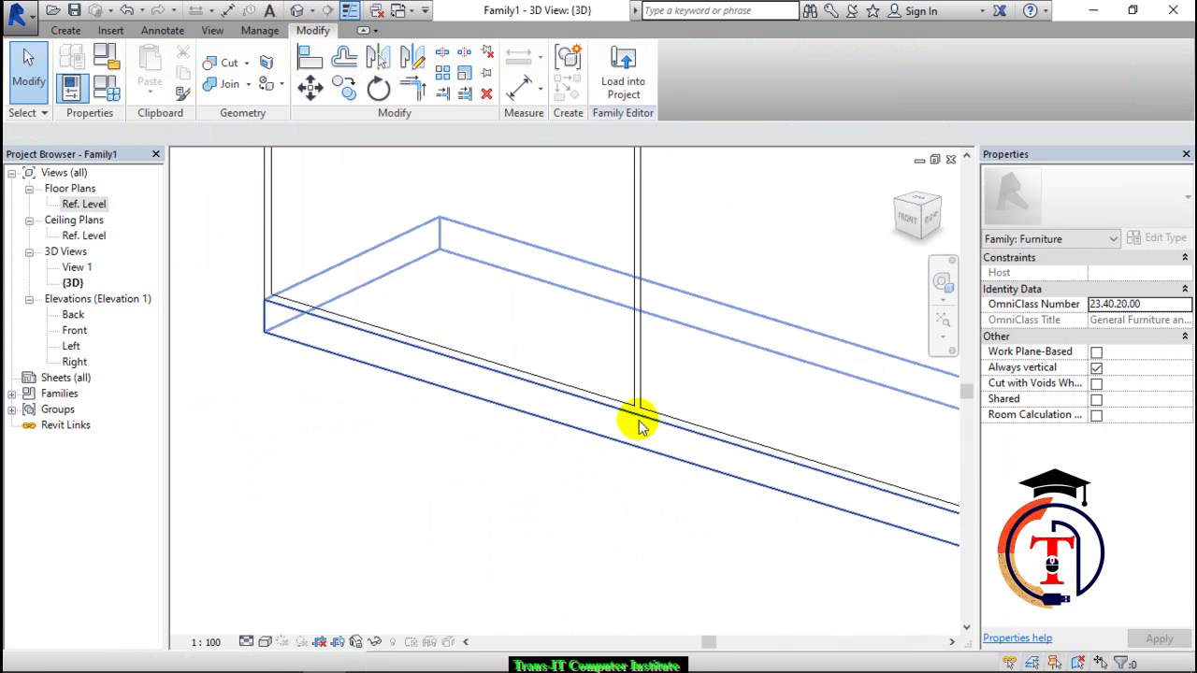
pyautogui.moveTo(640, 426); pyautogui.dragTo(828, 607, button='middle')
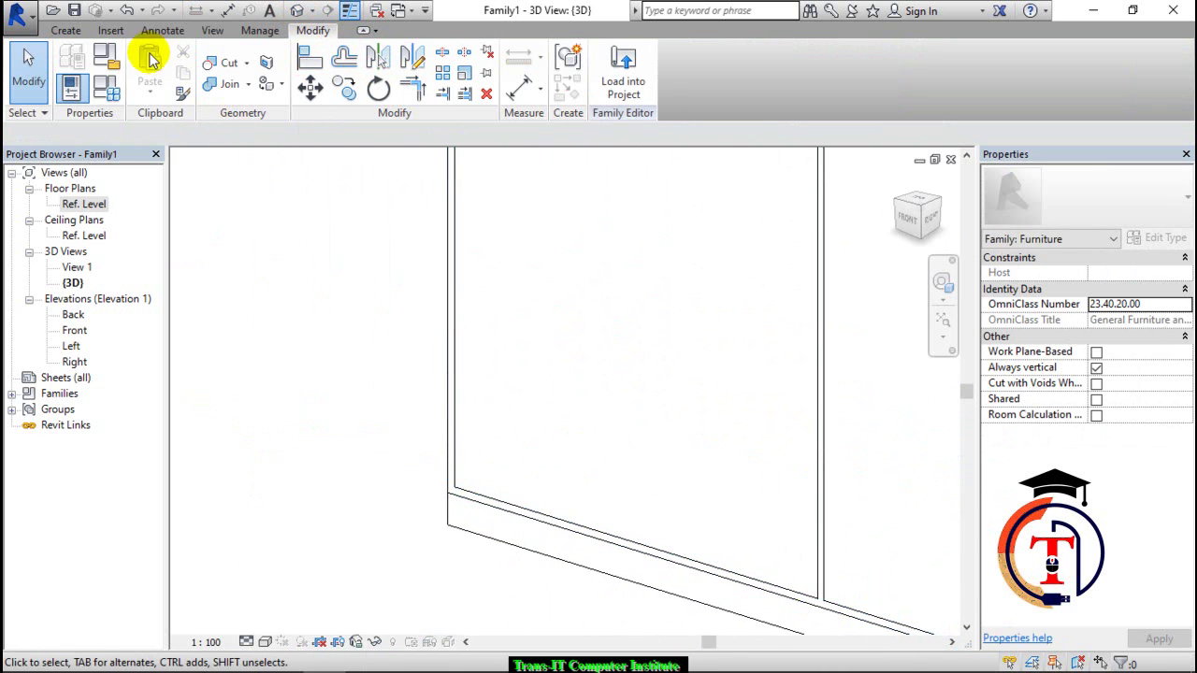
pyautogui.click(224, 68)
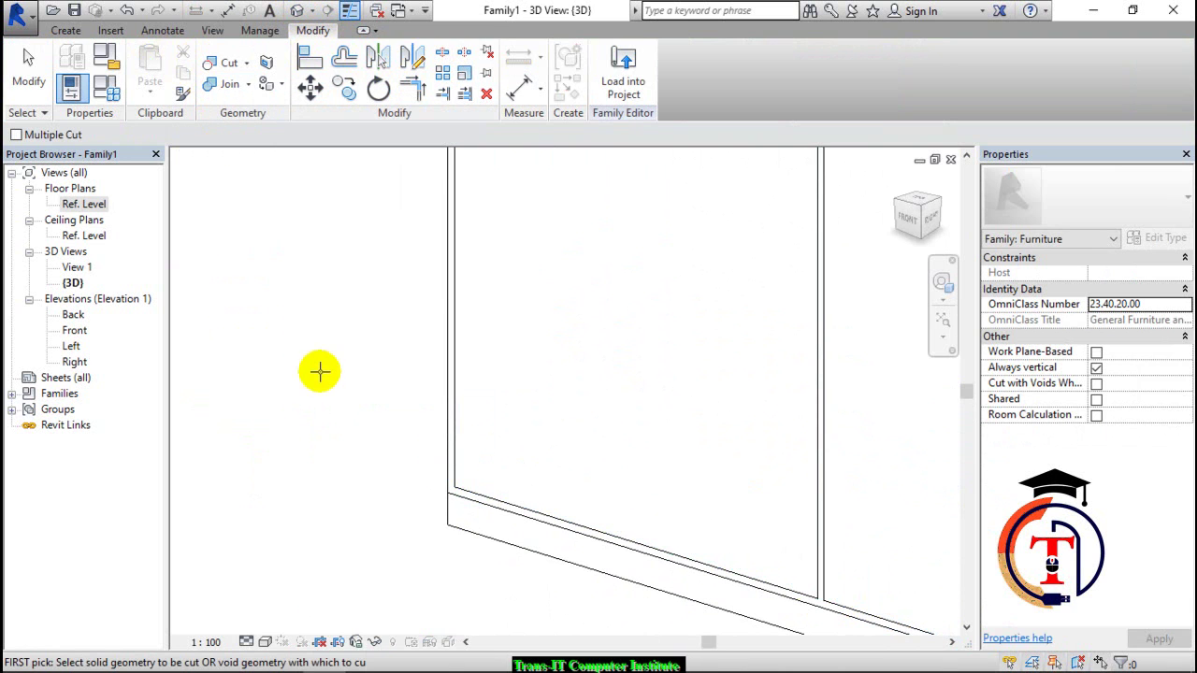
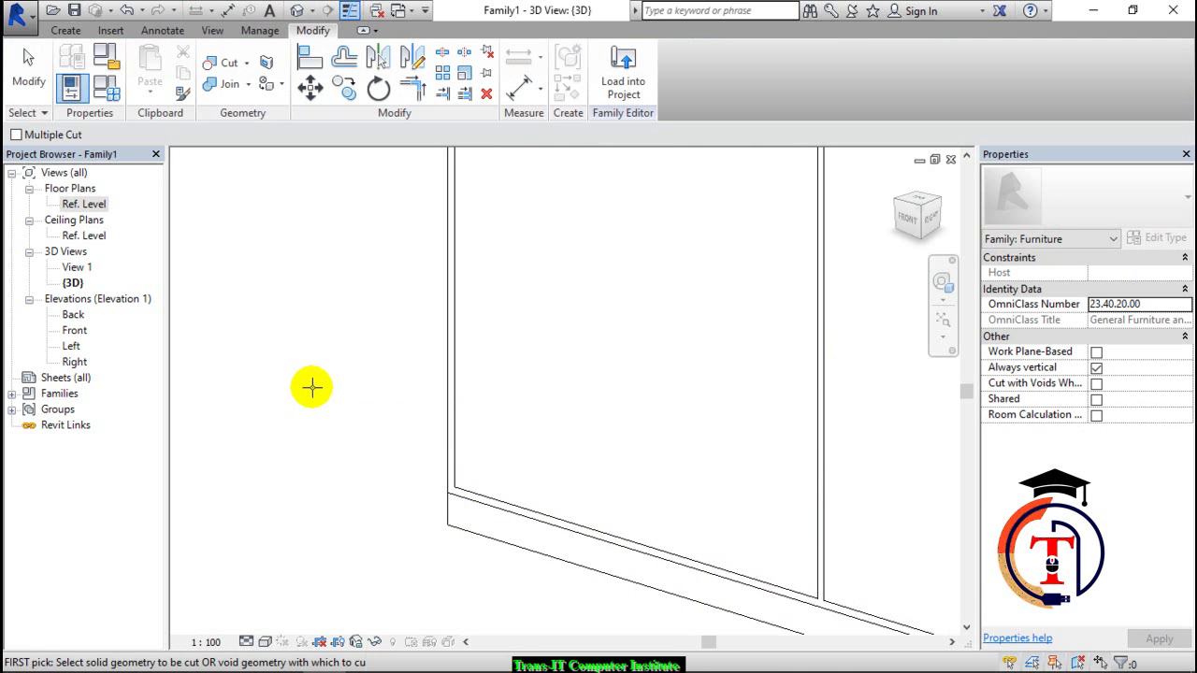
# Cut the void out of the wardrobe's main solid and switch the visual style to Consistent Colors.
pyautogui.click(459, 447)
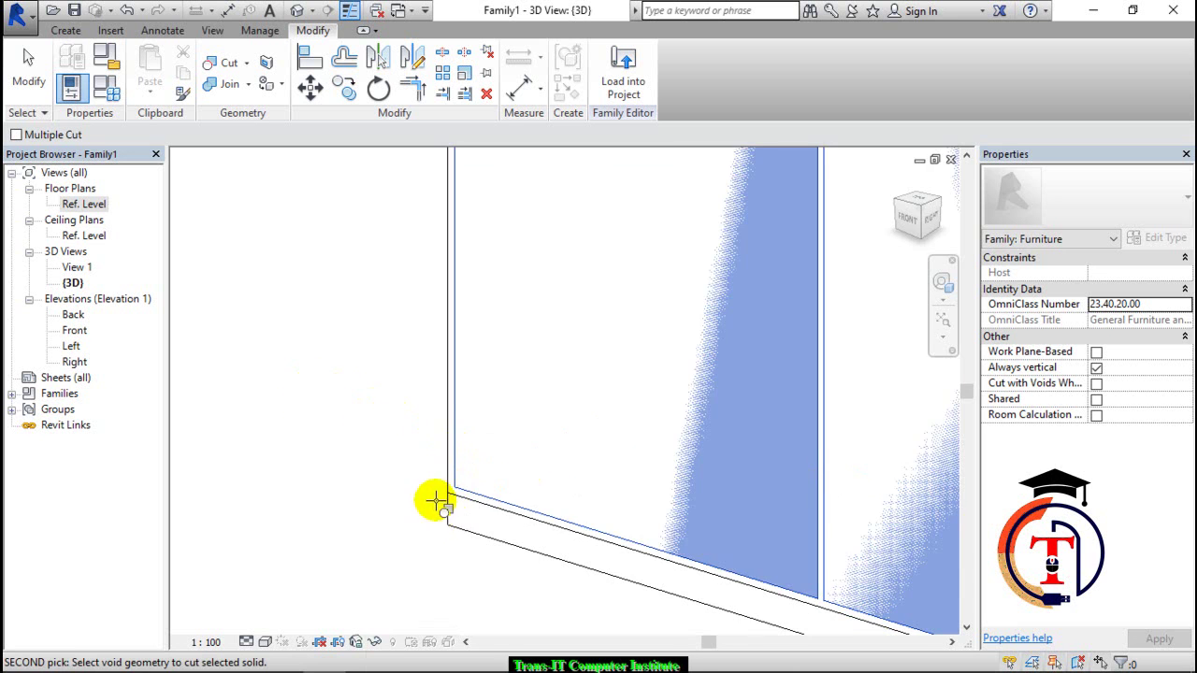
pyautogui.scroll(3, 436, 502)
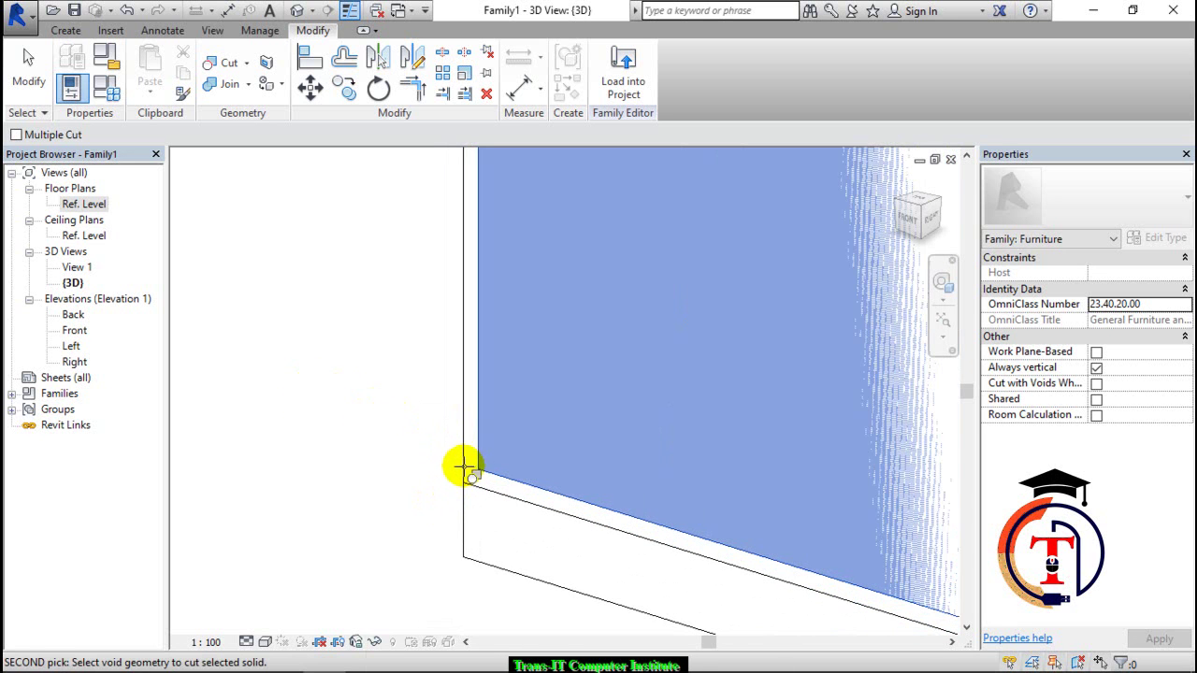
pyautogui.click(462, 465)
pyautogui.scroll(-2, 460, 483)
pyautogui.scroll(-2, 459, 484)
pyautogui.scroll(-3, 459, 487)
pyautogui.press('Escape')
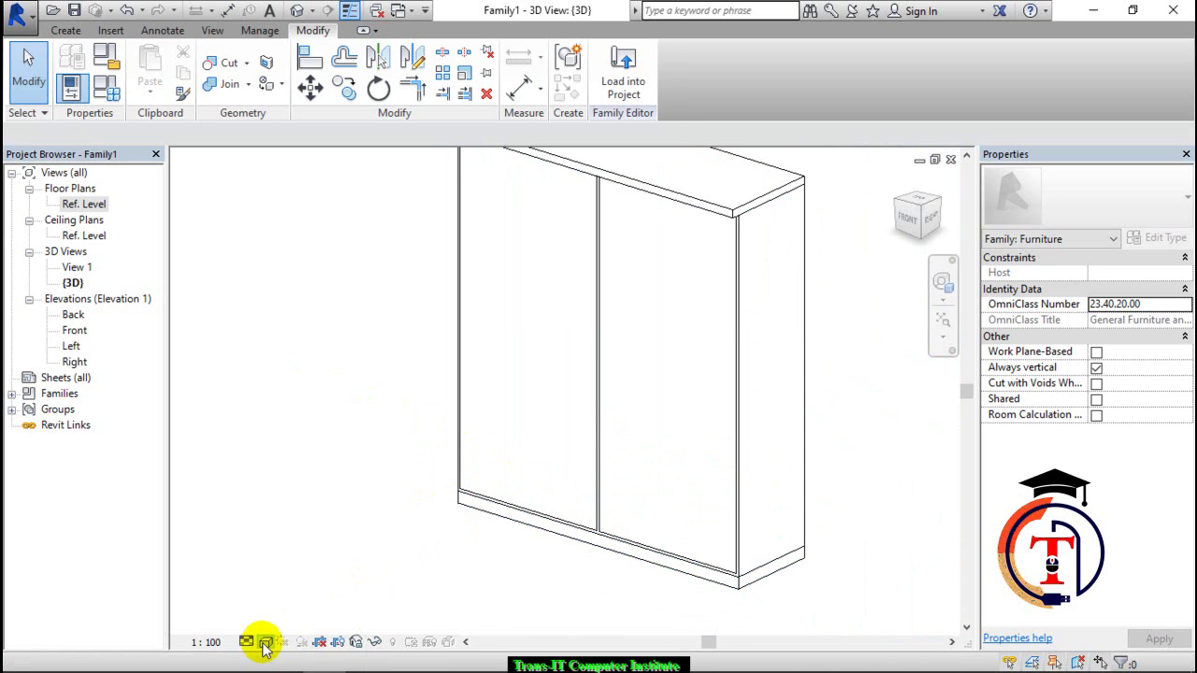
pyautogui.click(264, 643)
pyautogui.click(309, 586)
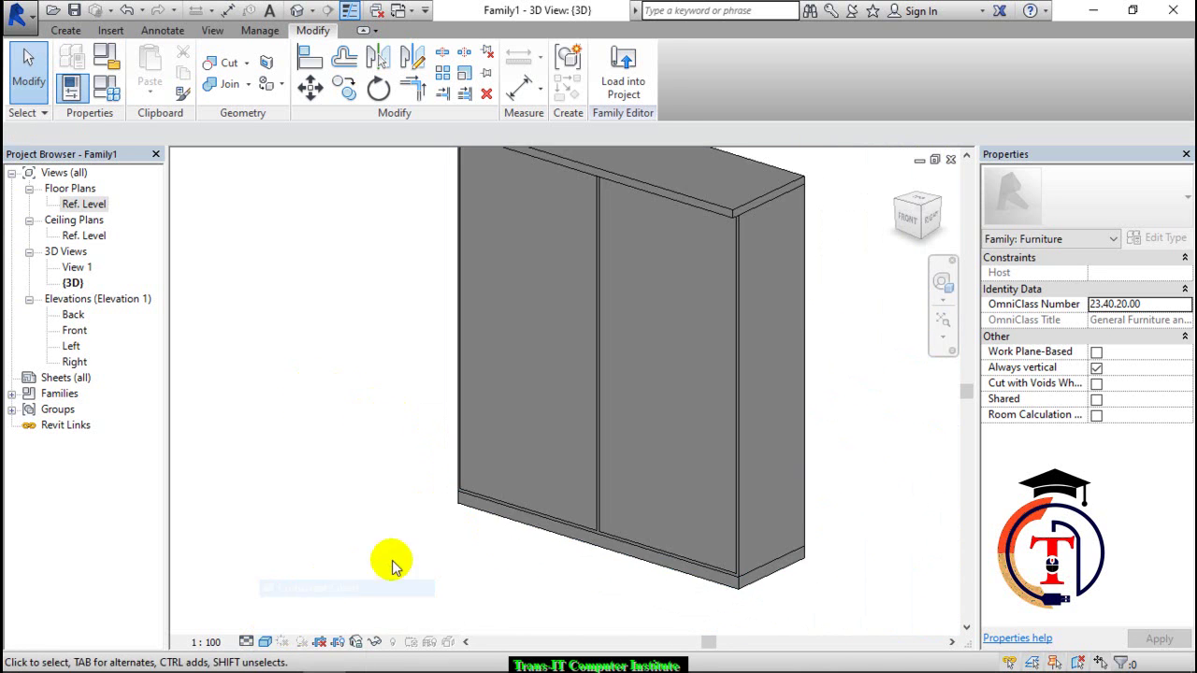
# Cut the void out of a wardrobe panel solid with Cut Geometry.
pyautogui.click(584, 521)
pyautogui.scroll(2, 472, 462)
pyautogui.moveTo(472, 463); pyautogui.dragTo(454, 418, button='middle')
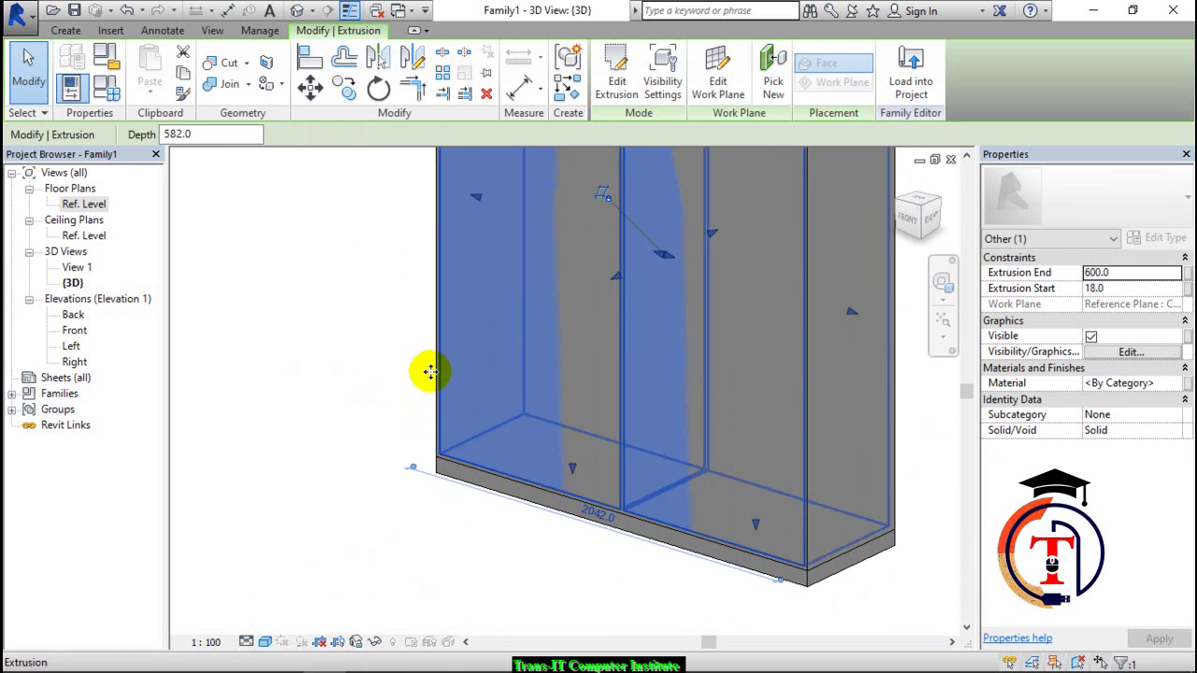
pyautogui.click(225, 64)
pyautogui.scroll(1, 434, 562)
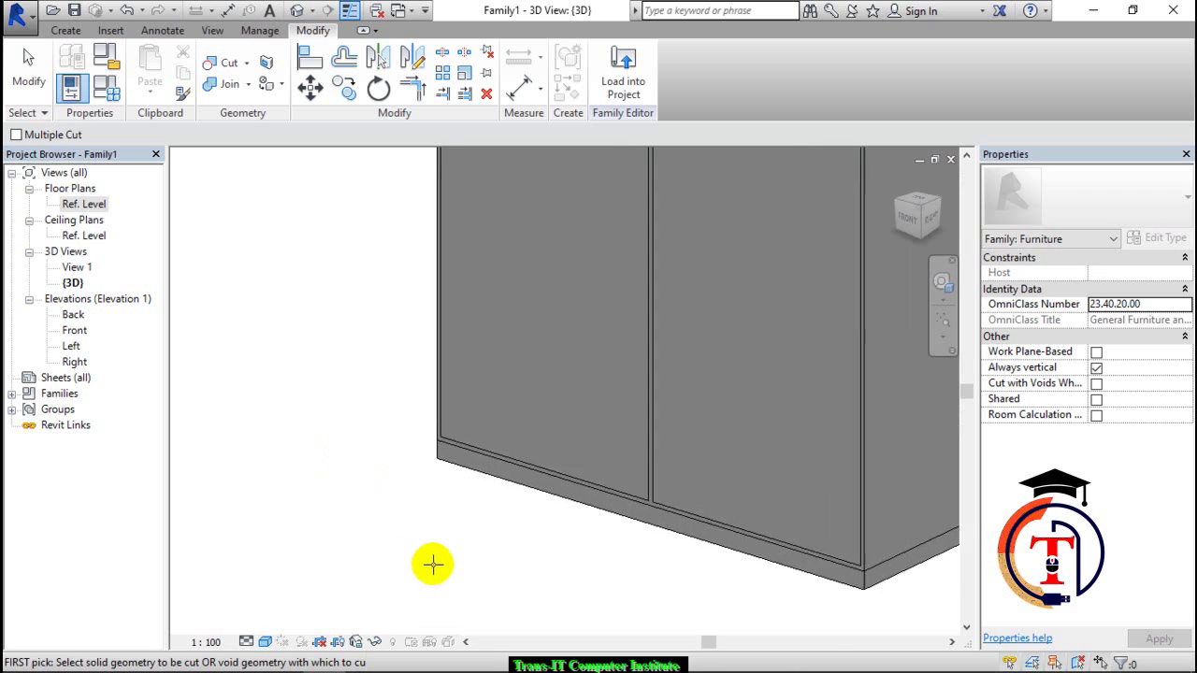
pyautogui.scroll(1, 433, 561)
pyautogui.scroll(1, 430, 348)
pyautogui.click(461, 356)
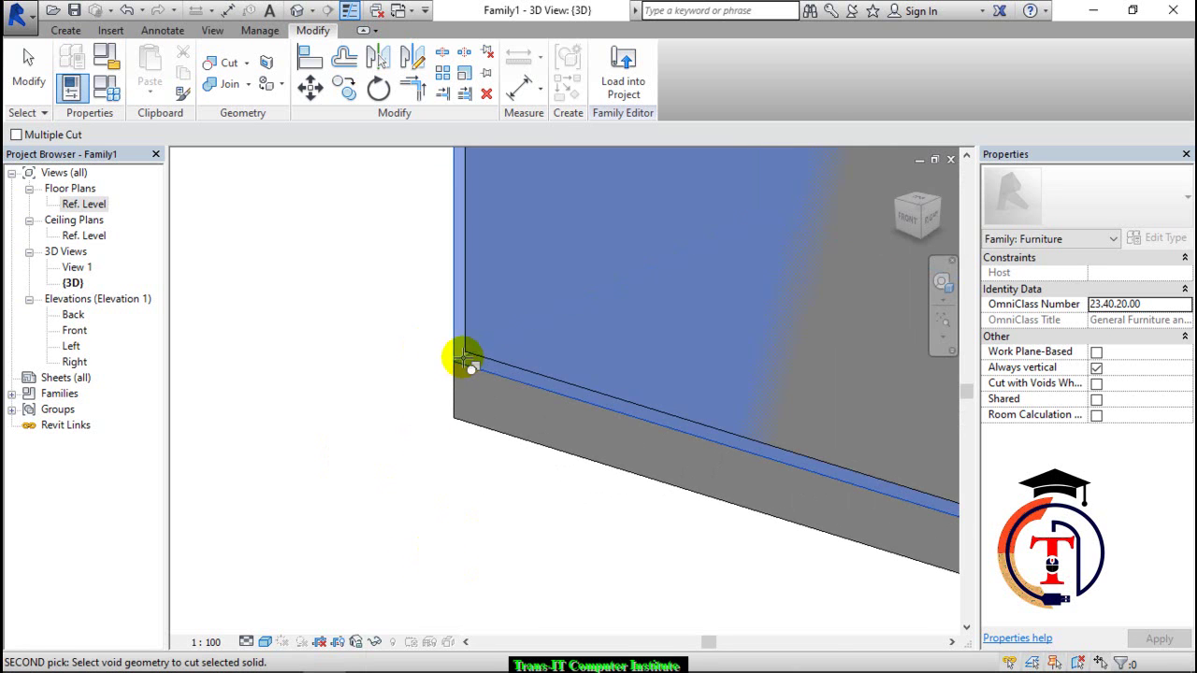
pyautogui.scroll(-3, 465, 403)
pyautogui.scroll(-1, 455, 468)
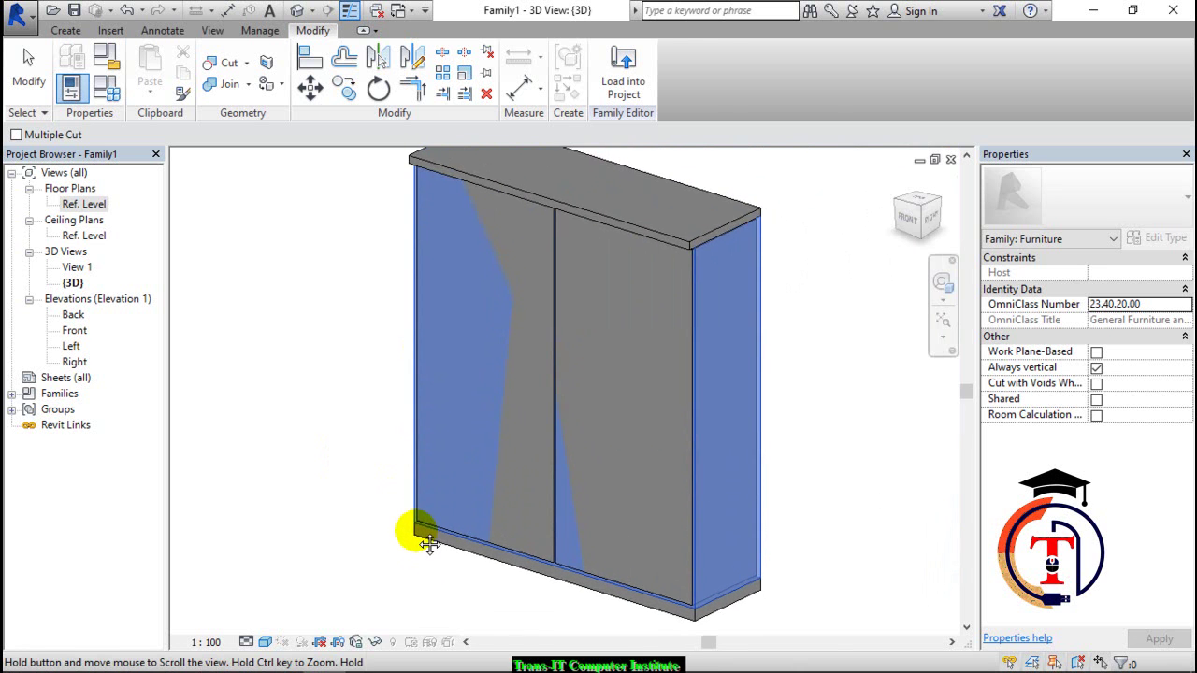
pyautogui.click(364, 528)
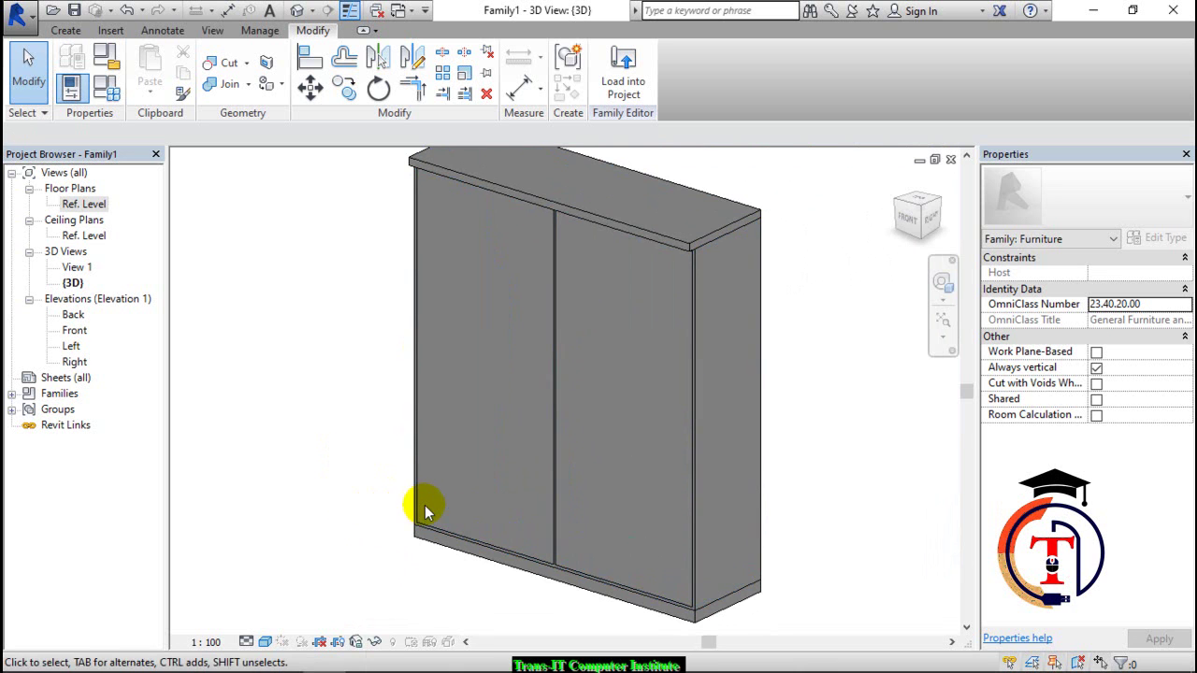
# Cut the void out of the cabinet solid with Cut Geometry.
pyautogui.click(249, 65)
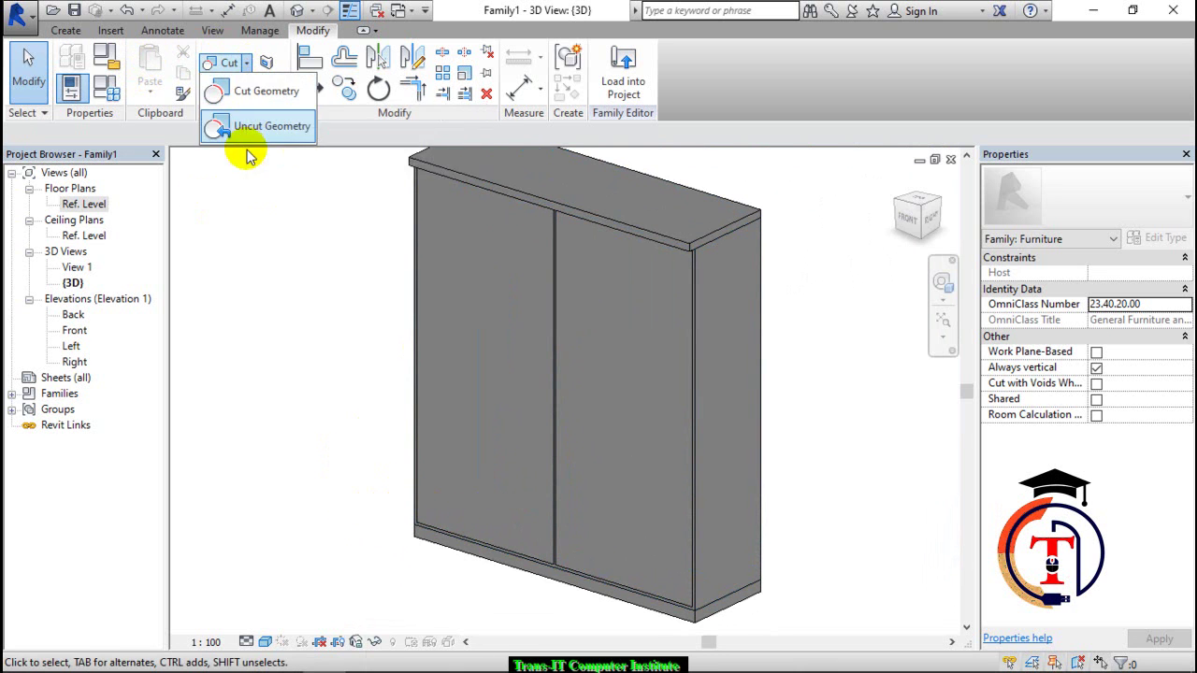
pyautogui.click(255, 99)
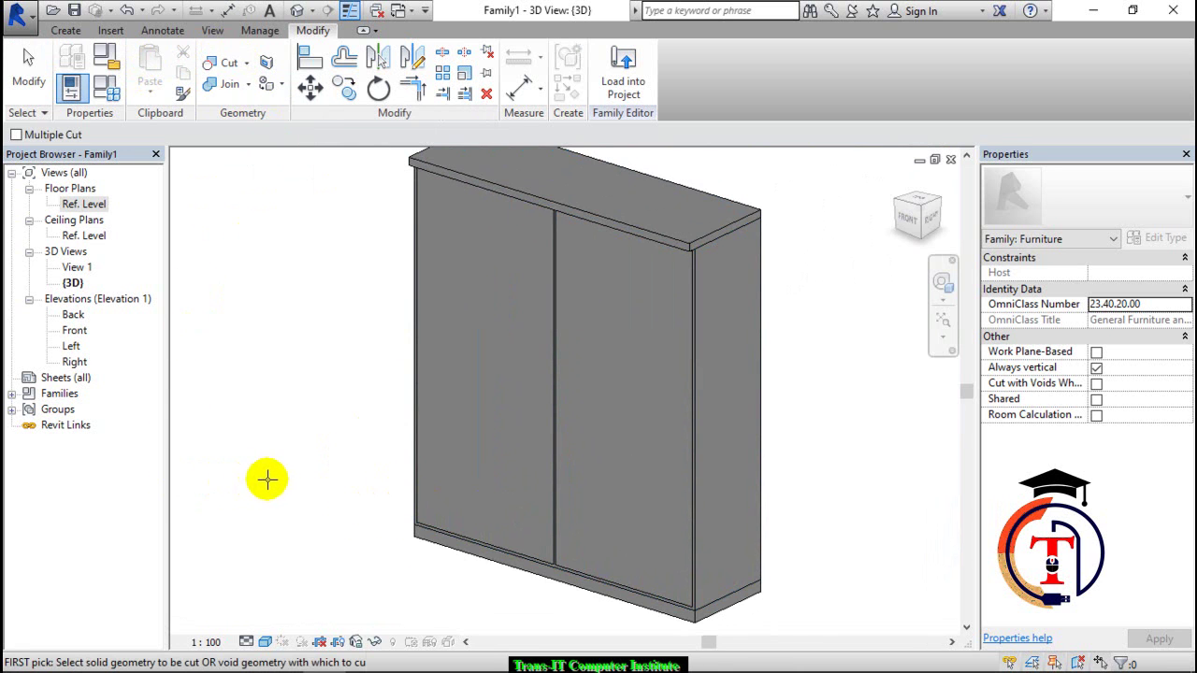
pyautogui.scroll(2, 348, 496)
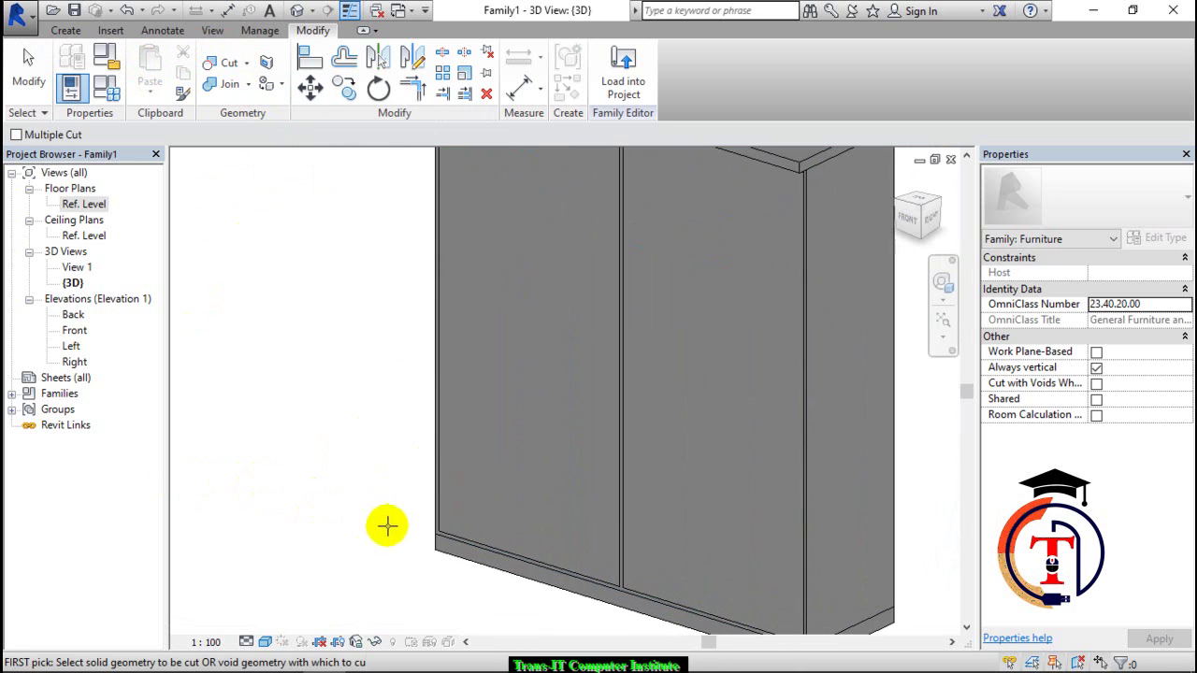
pyautogui.click(450, 529)
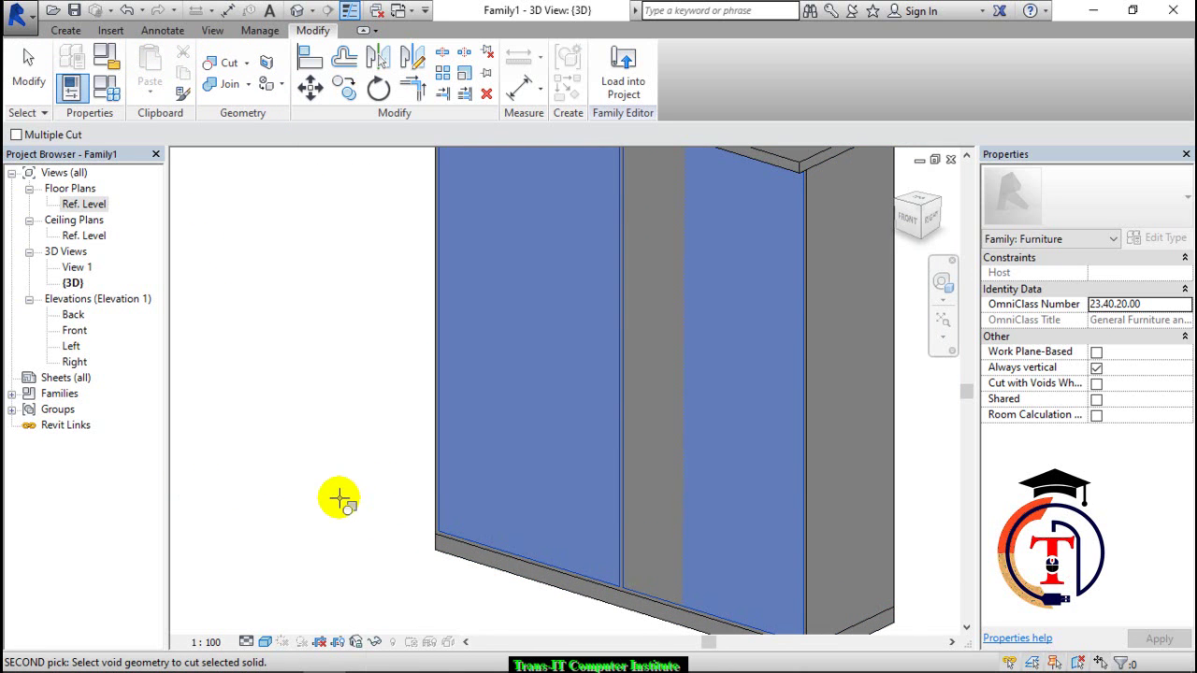
pyautogui.scroll(3, 363, 528)
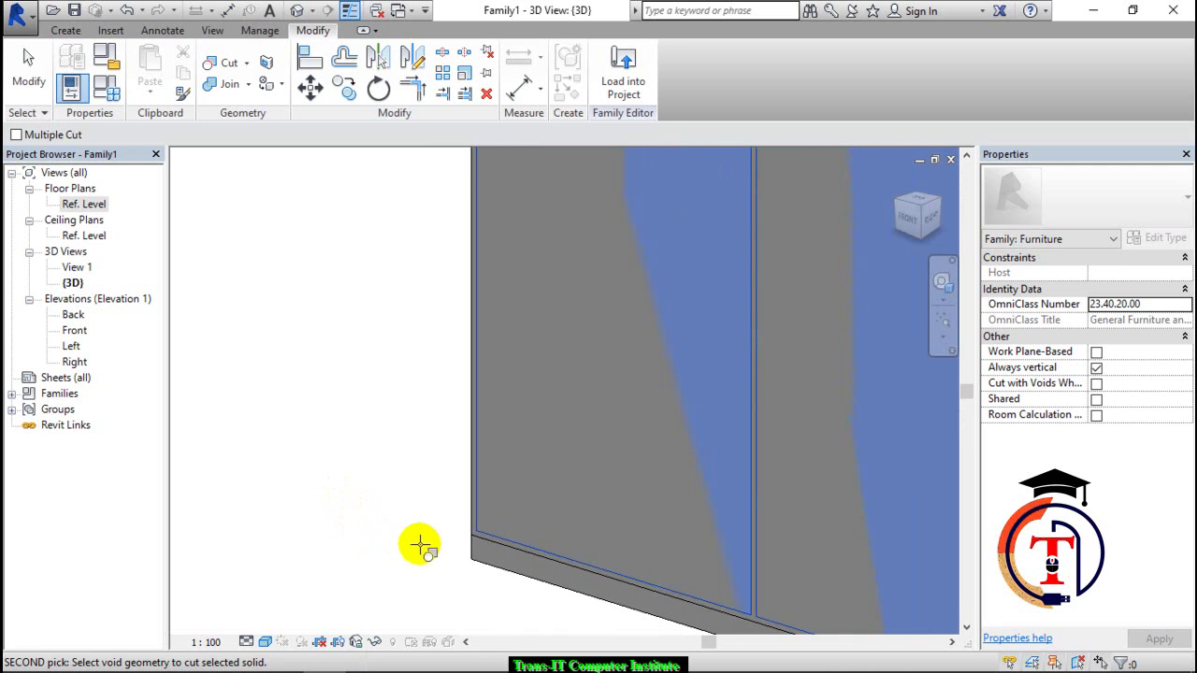
pyautogui.click(477, 533)
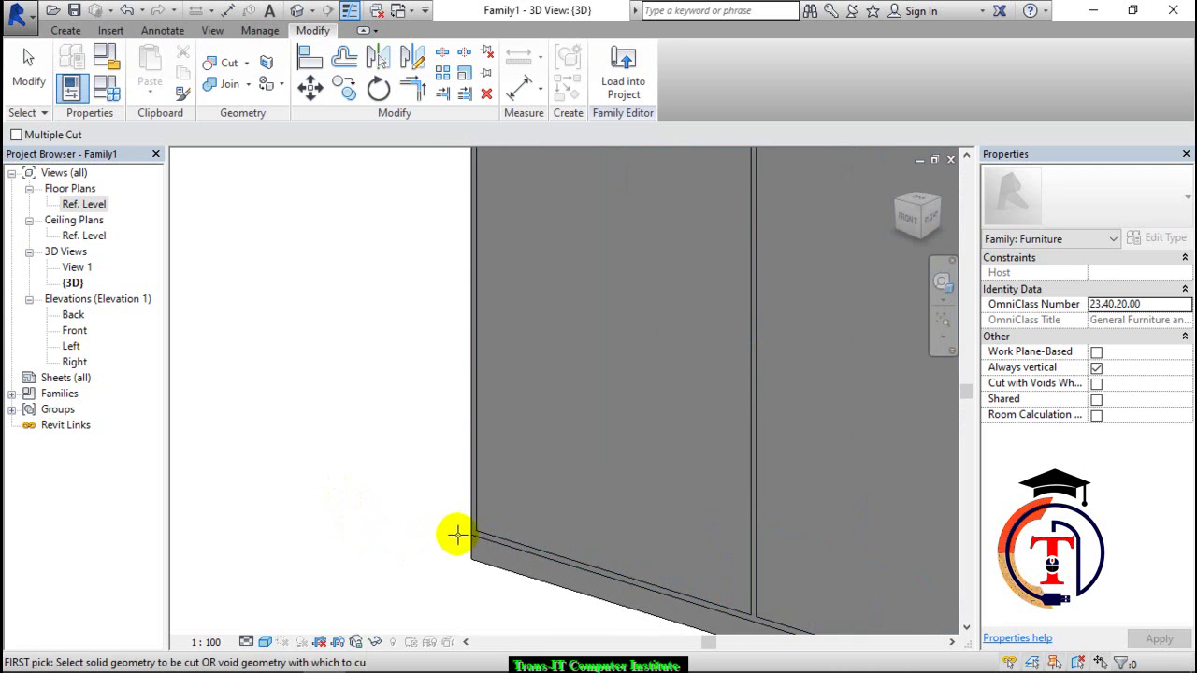
# Cut the void from the next wardrobe panel solid.
pyautogui.click(227, 67)
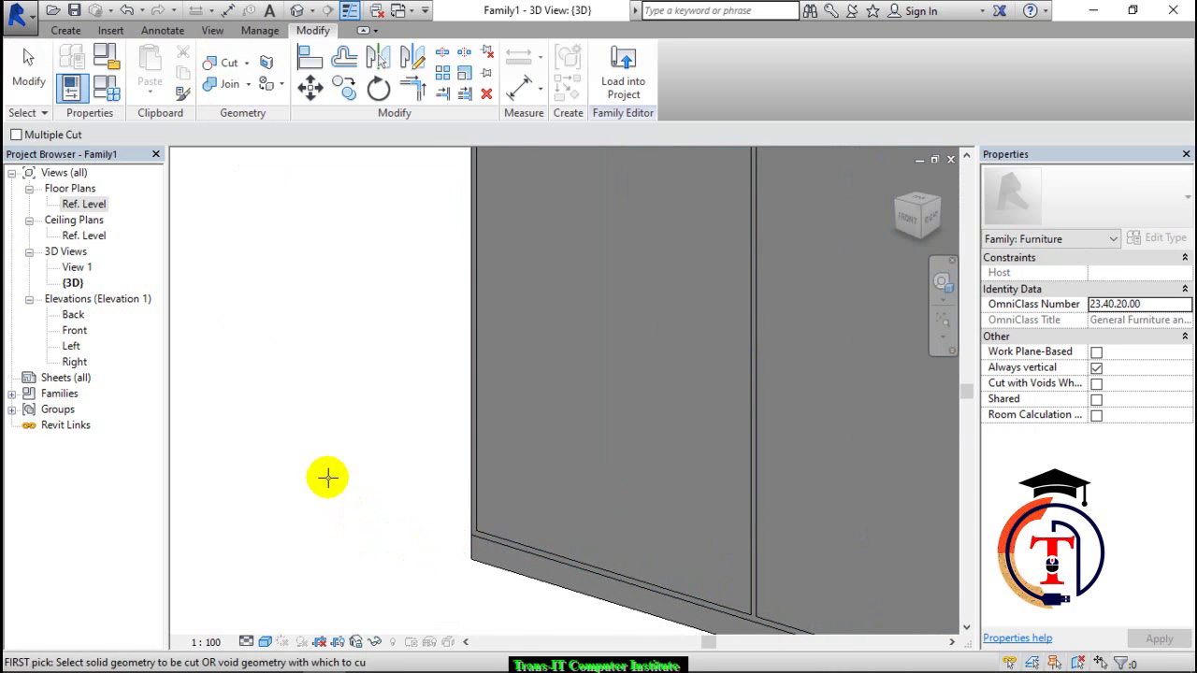
pyautogui.scroll(-1, 482, 524)
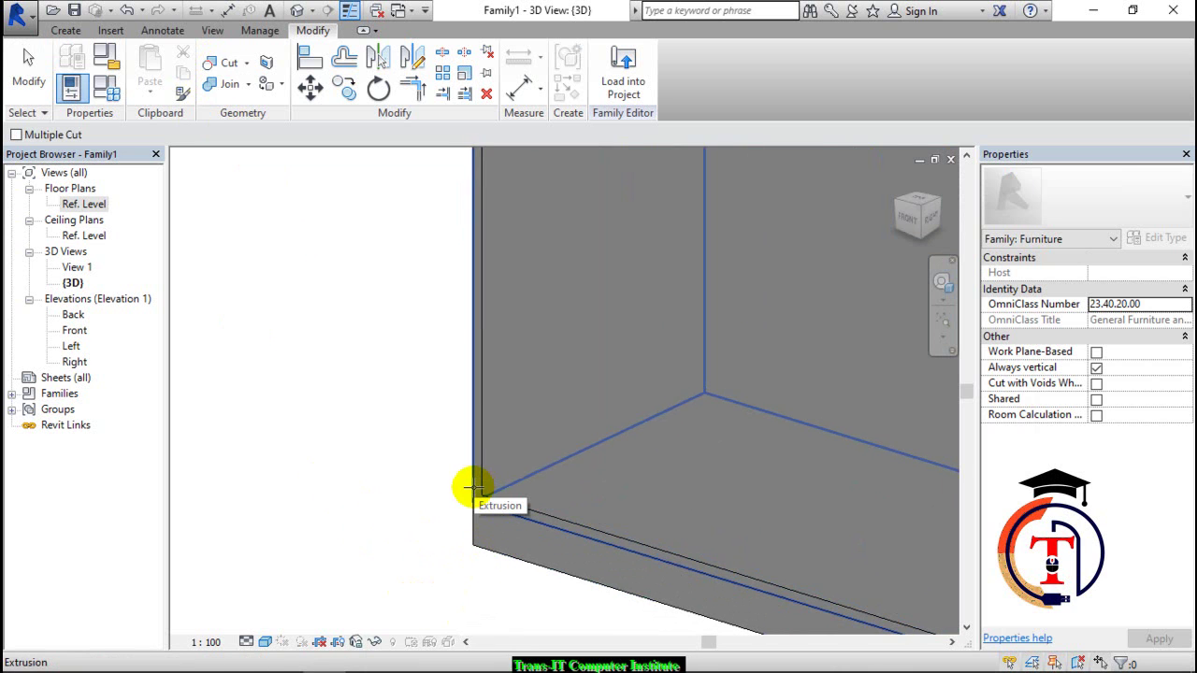
pyautogui.click(475, 487)
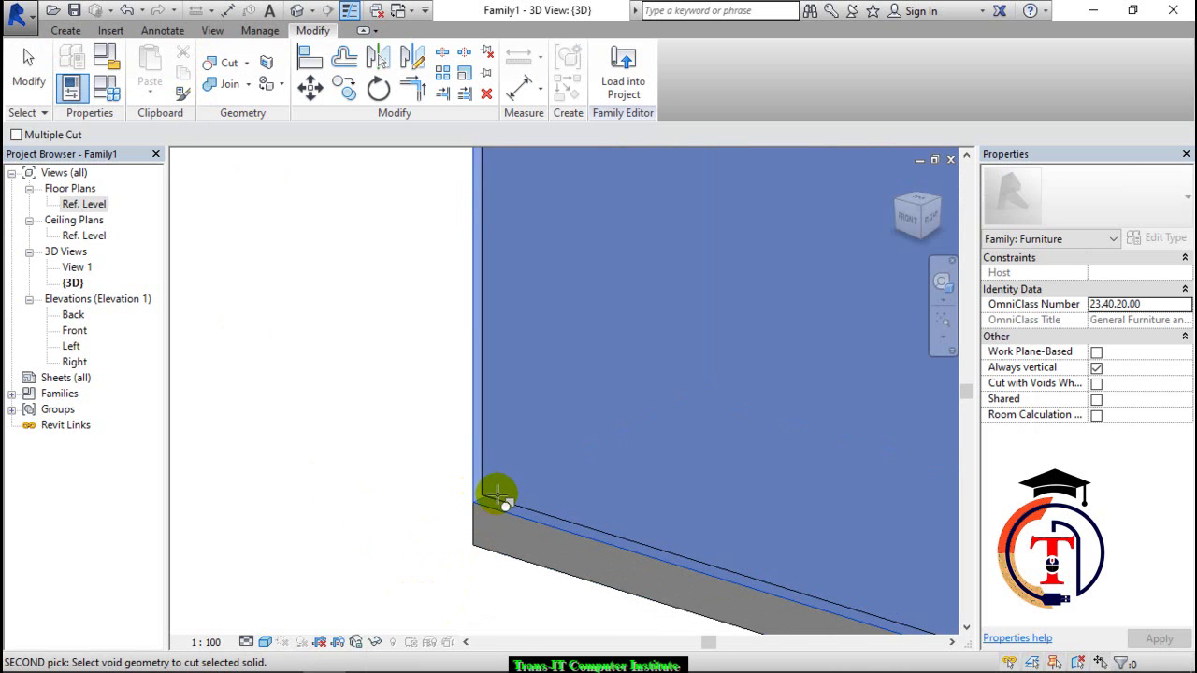
pyautogui.scroll(-2, 505, 510)
pyautogui.scroll(-2, 467, 561)
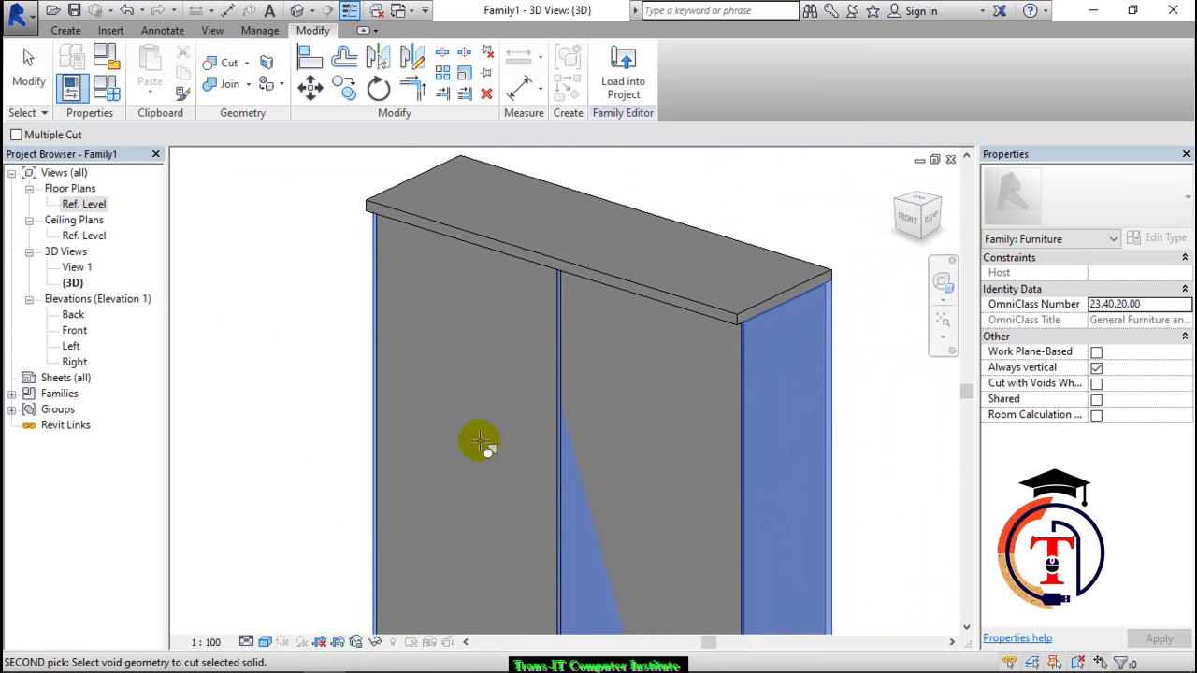
pyautogui.scroll(2, 545, 271)
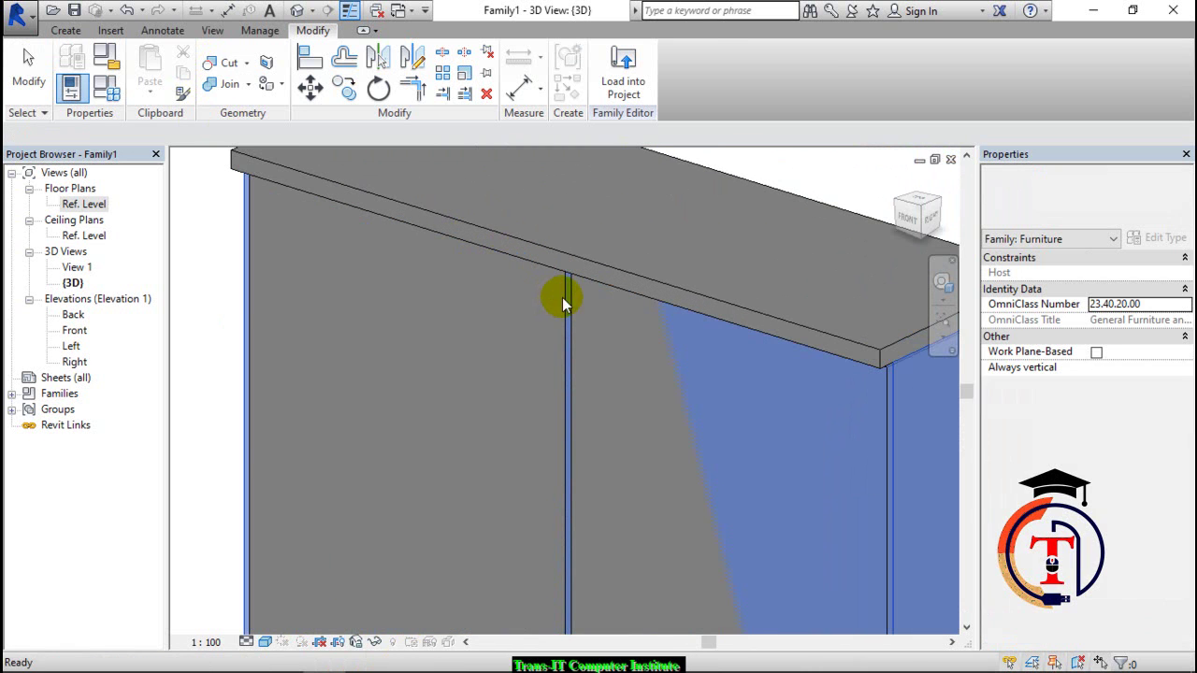
pyautogui.click(562, 298)
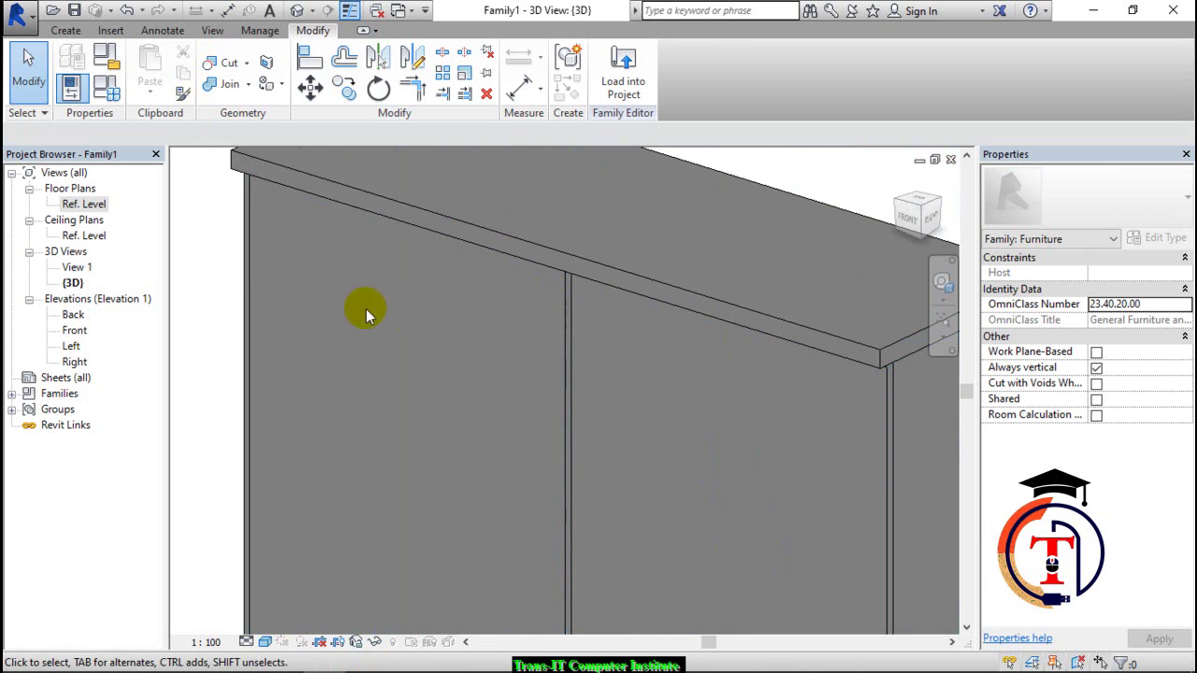
# Cut the void from the last panel, then orbit to a more frontal angle to check.
pyautogui.click(256, 265)
pyautogui.click(225, 68)
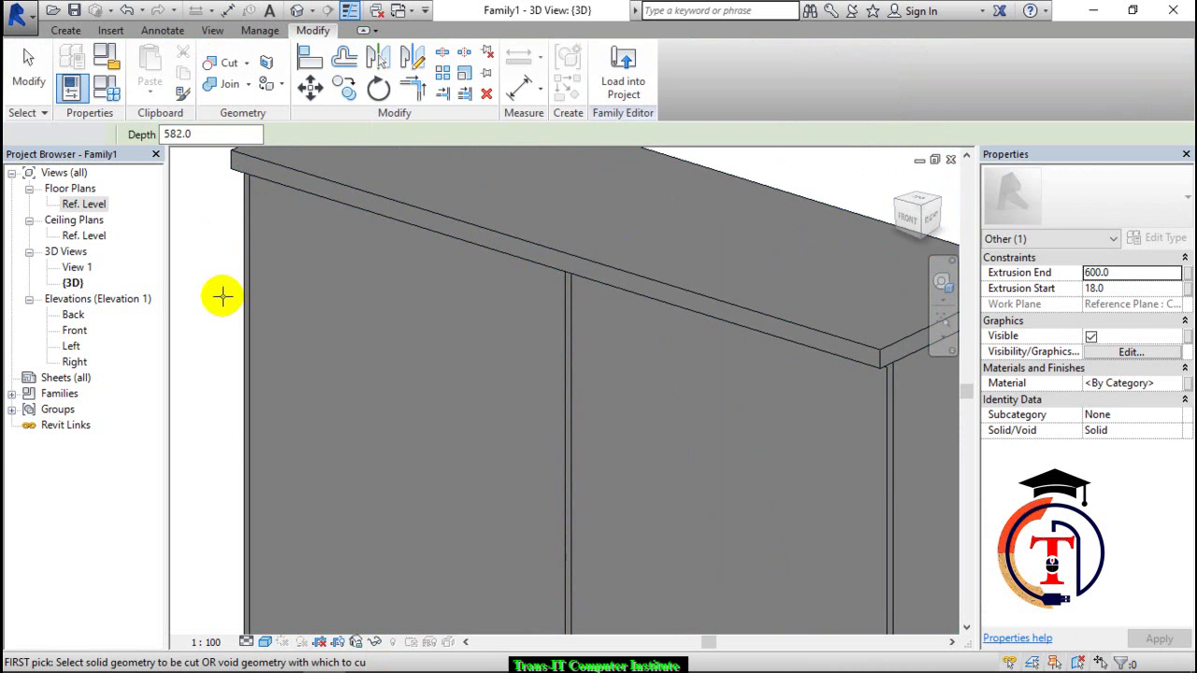
pyautogui.scroll(3, 245, 253)
pyautogui.click(250, 258)
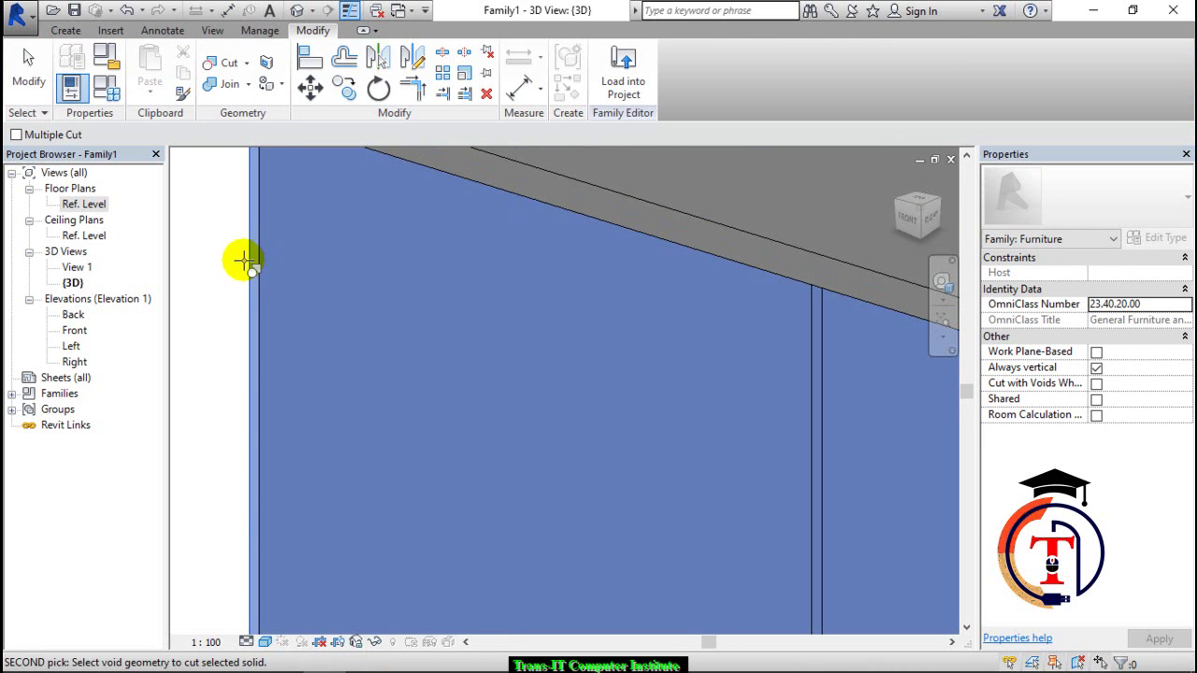
pyautogui.click(260, 275)
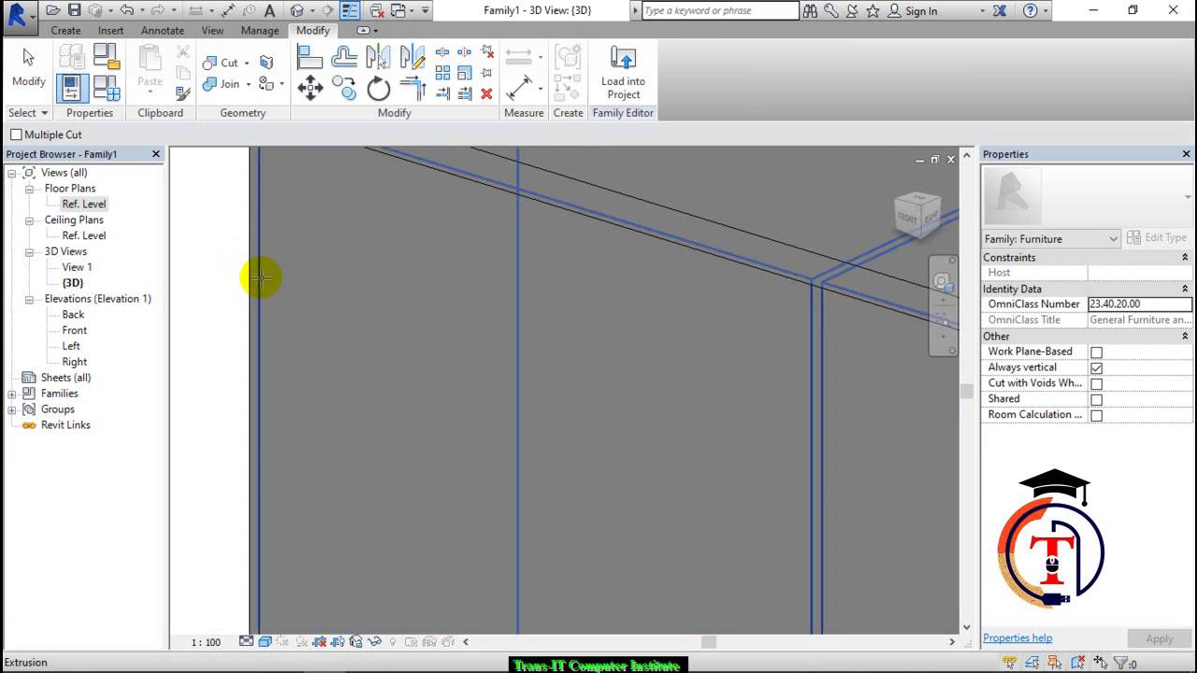
pyautogui.press('Escape')
pyautogui.scroll(-3, 279, 301)
pyautogui.moveTo(428, 367)
pyautogui.keyDown('shift'); pyautogui.mouseDown(button='middle')
pyautogui.moveTo(468, 280)
pyautogui.moveTo(497, 261)
pyautogui.moveTo(620, 322)
pyautogui.moveTo(668, 315)
pyautogui.mouseUp(button='middle'); pyautogui.keyUp('shift')
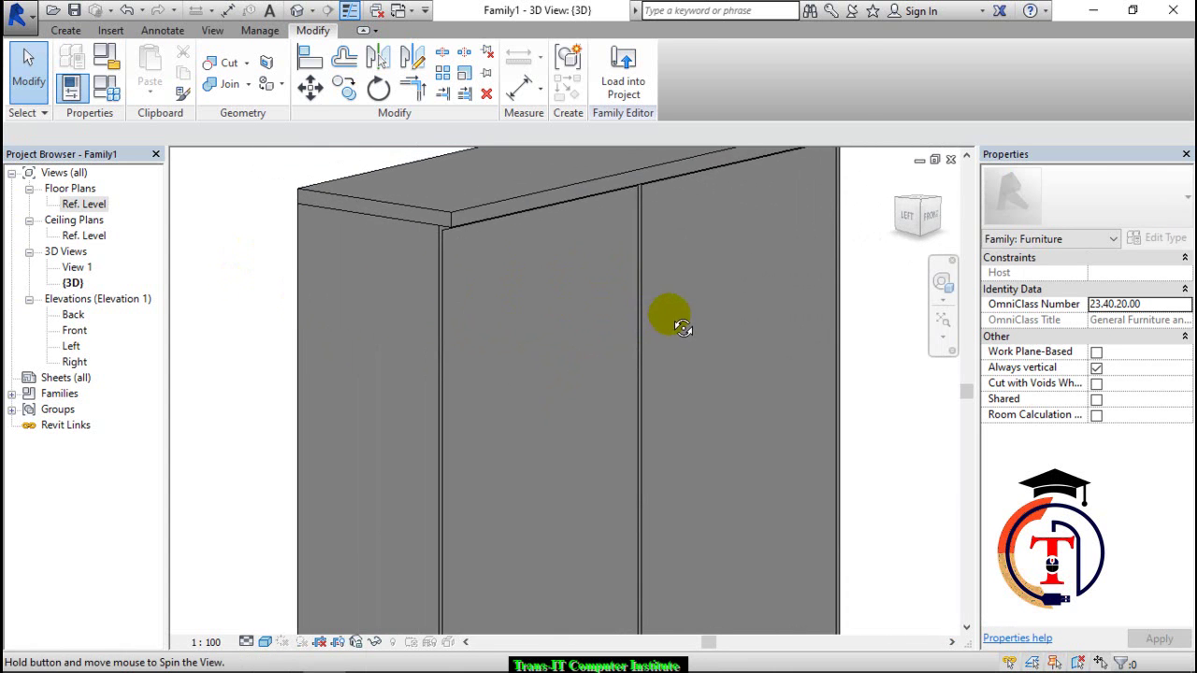
pyautogui.scroll(3, 473, 260)
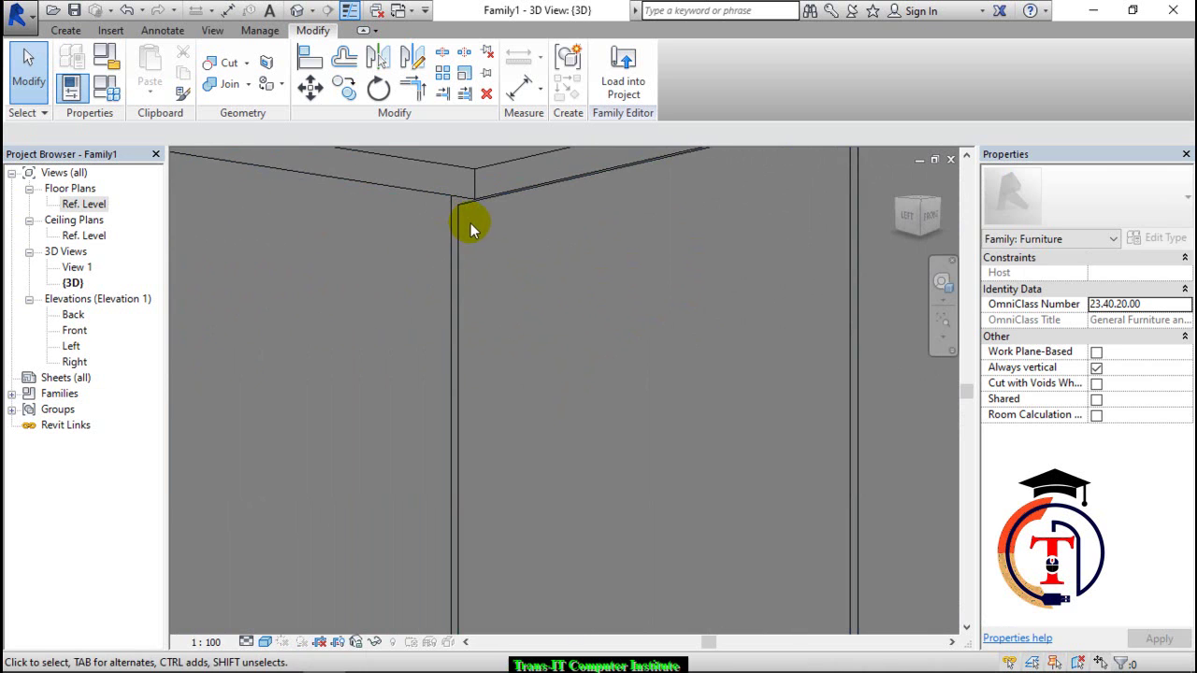
pyautogui.click(461, 232)
pyautogui.scroll(-3, 467, 261)
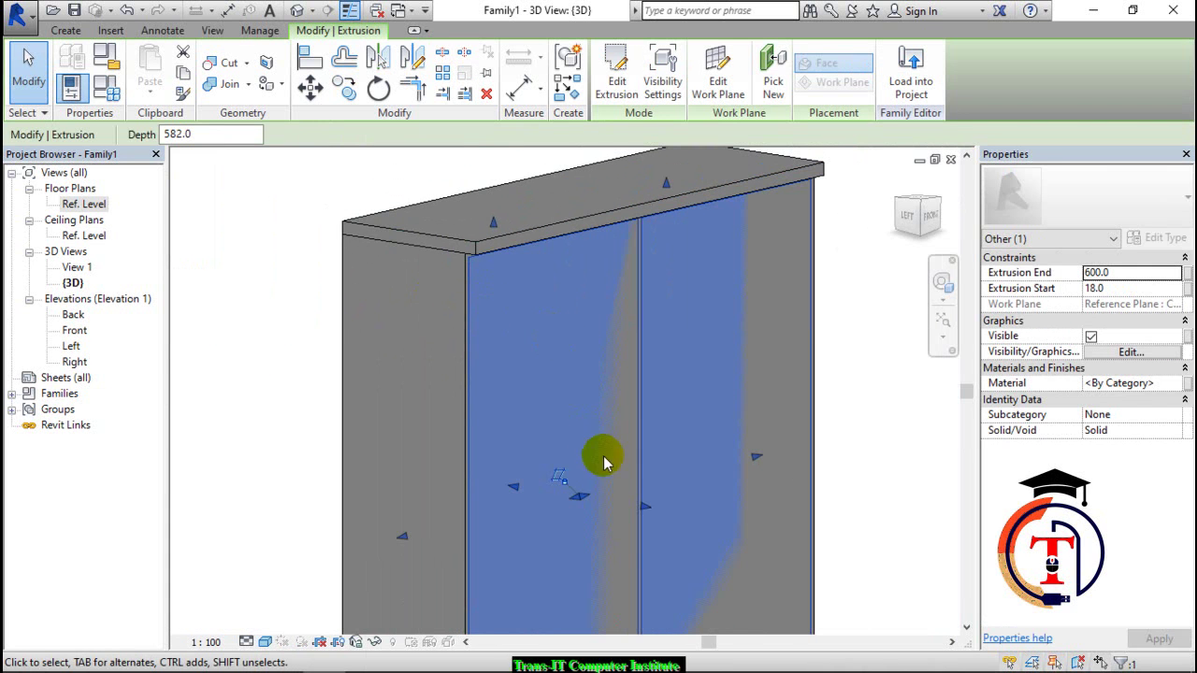
pyautogui.moveTo(655, 509); pyautogui.dragTo(669, 511)
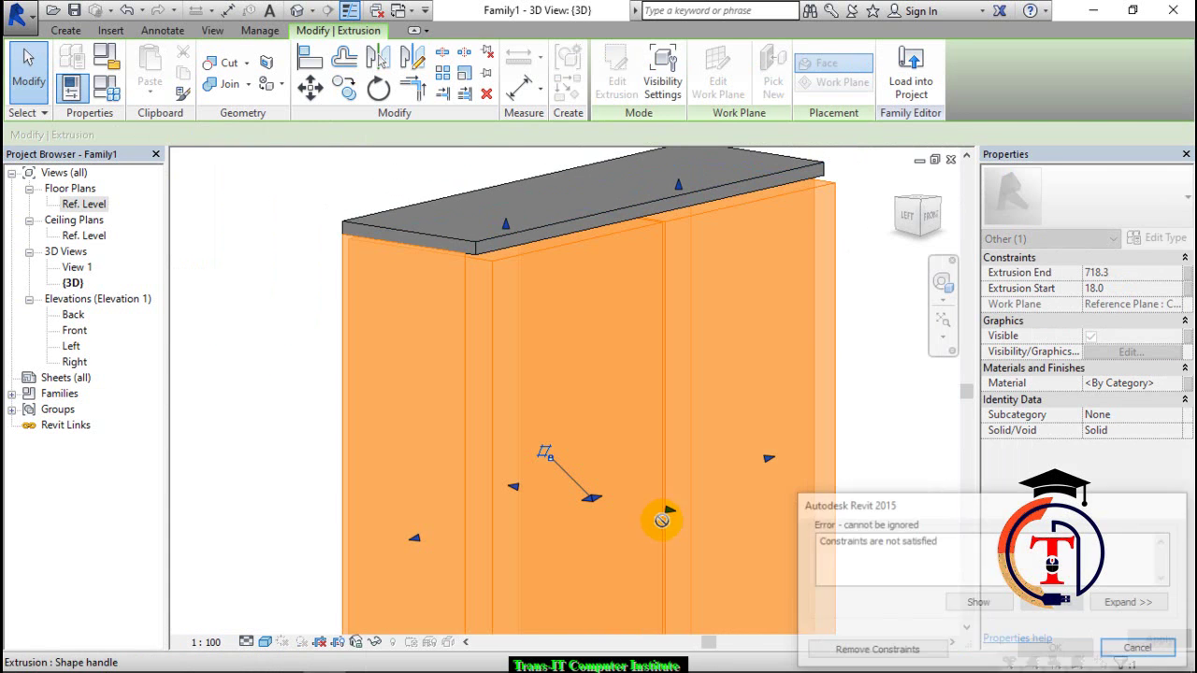
pyautogui.click(1141, 650)
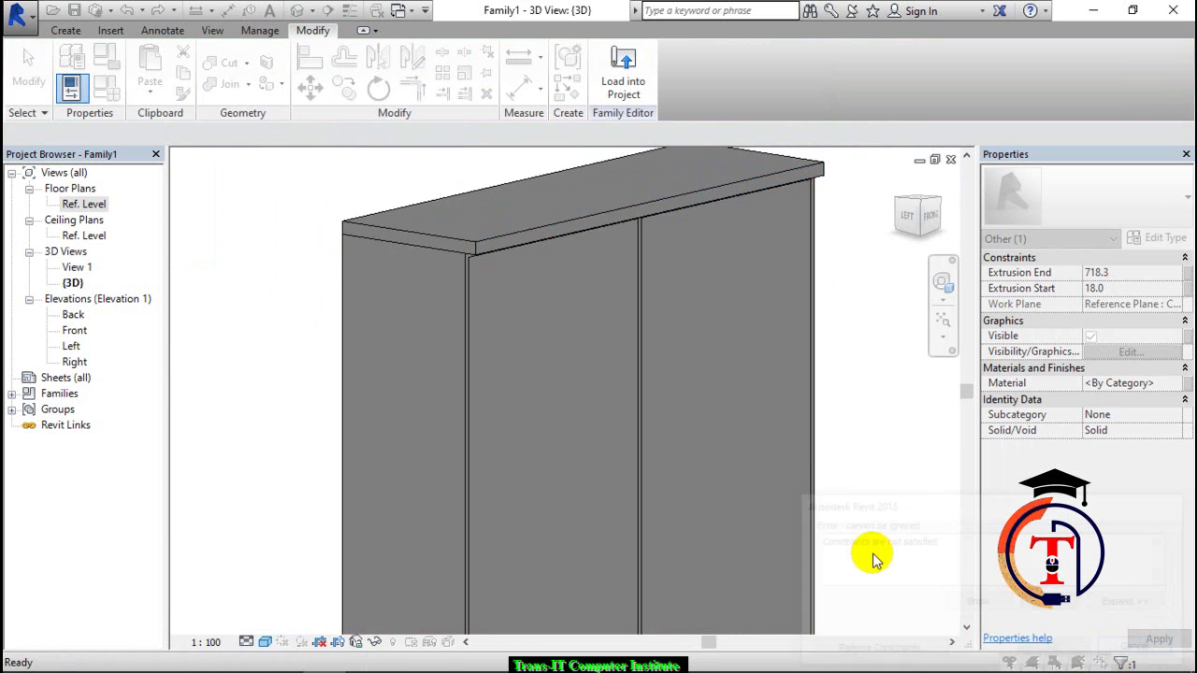
pyautogui.scroll(3, 472, 262)
pyautogui.scroll(2, 467, 281)
# Cut the voids from the top corner panel and the wardrobe body at the lower front.
pyautogui.moveTo(468, 290); pyautogui.dragTo(415, 262, button='middle')
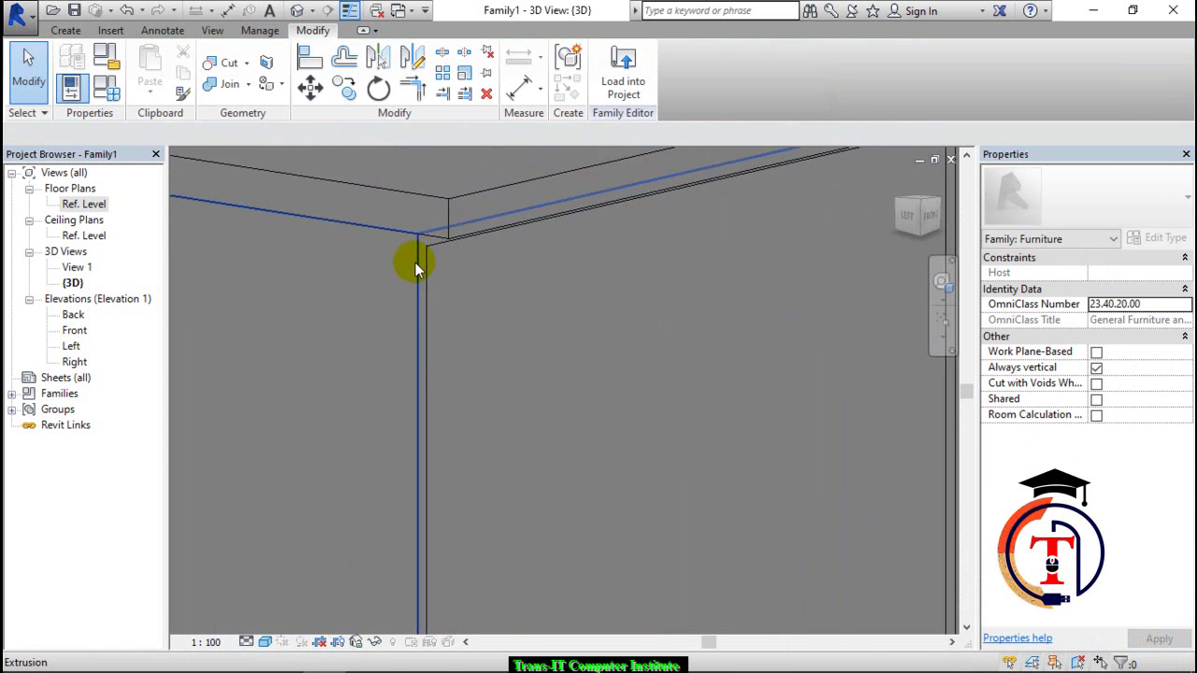
pyautogui.click(206, 63)
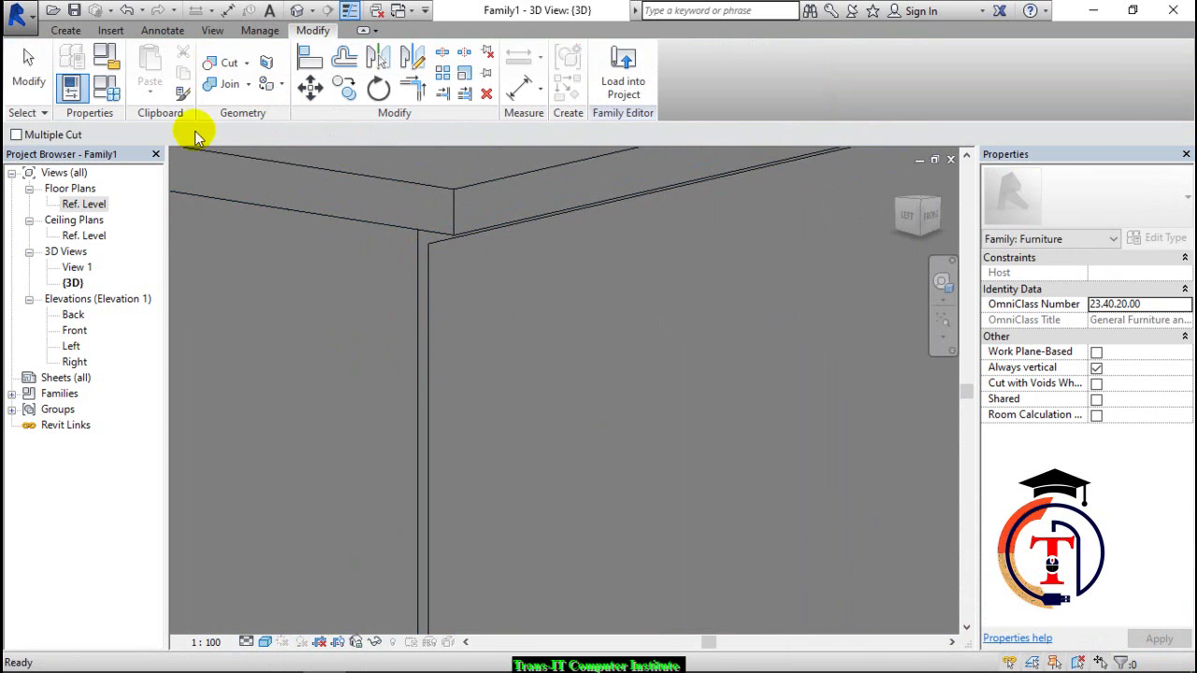
pyautogui.click(421, 279)
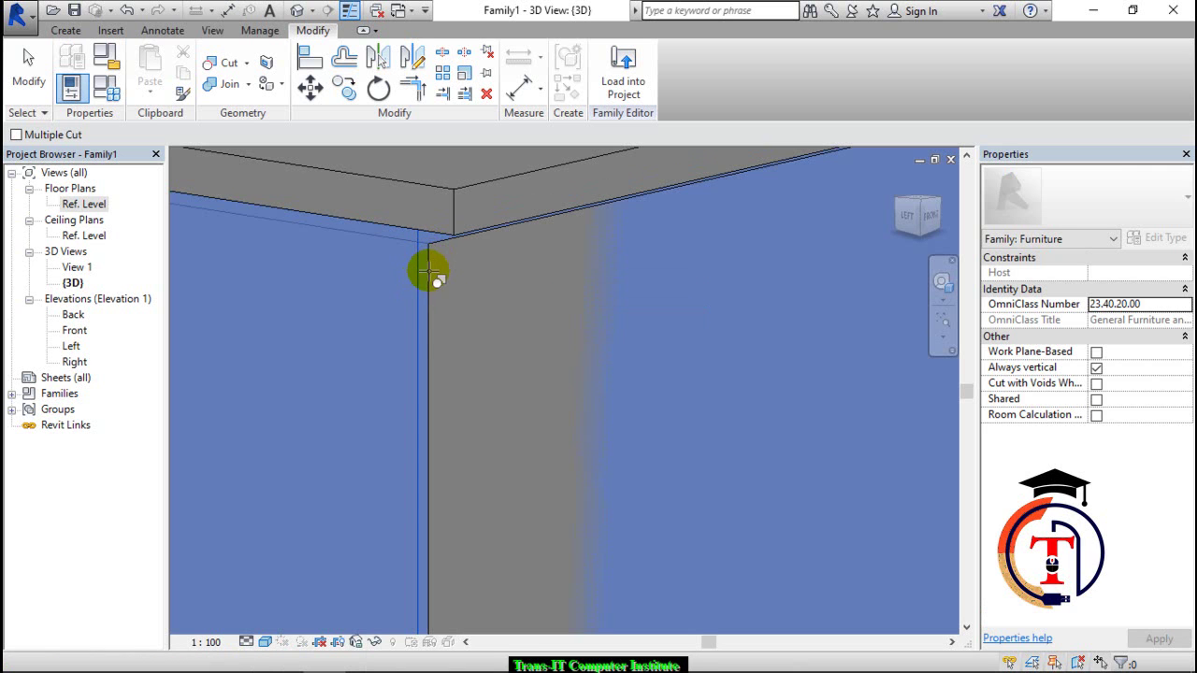
pyautogui.scroll(-3, 427, 294)
pyautogui.scroll(-3, 543, 347)
pyautogui.moveTo(602, 393)
pyautogui.keyDown('shift'); pyautogui.mouseDown(button='middle')
pyautogui.moveTo(486, 420)
pyautogui.moveTo(340, 382)
pyautogui.moveTo(608, 275)
pyautogui.mouseUp(button='middle'); pyautogui.keyUp('shift')
pyautogui.scroll(3, 409, 558)
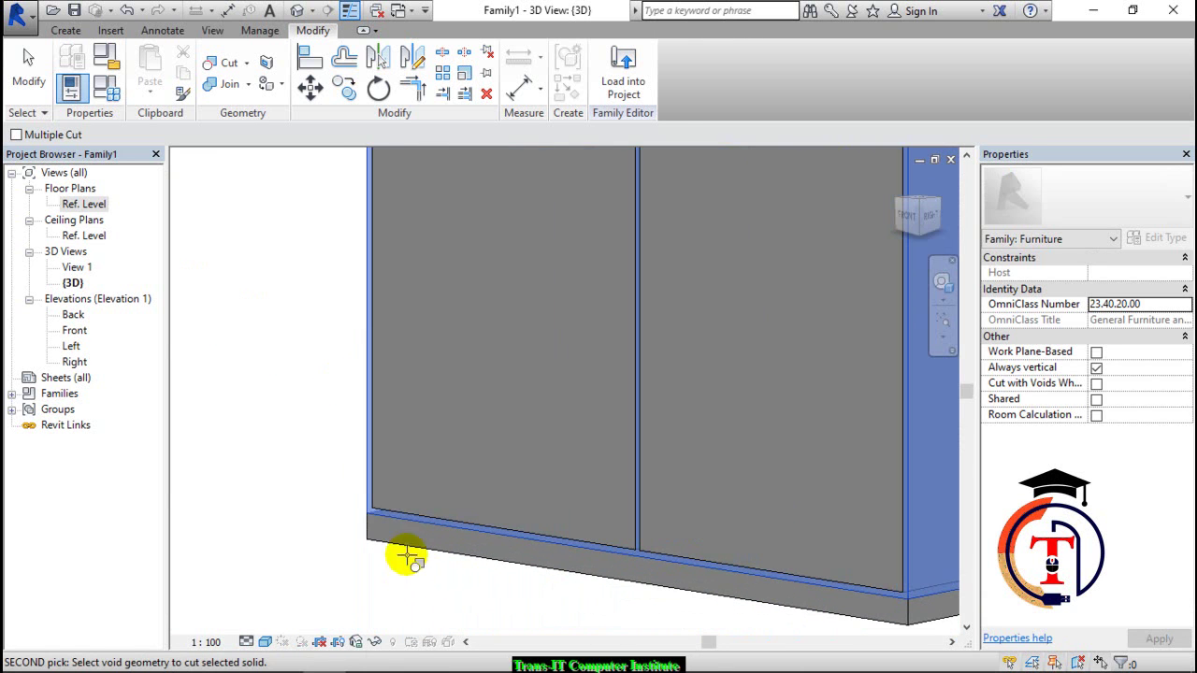
pyautogui.click(386, 513)
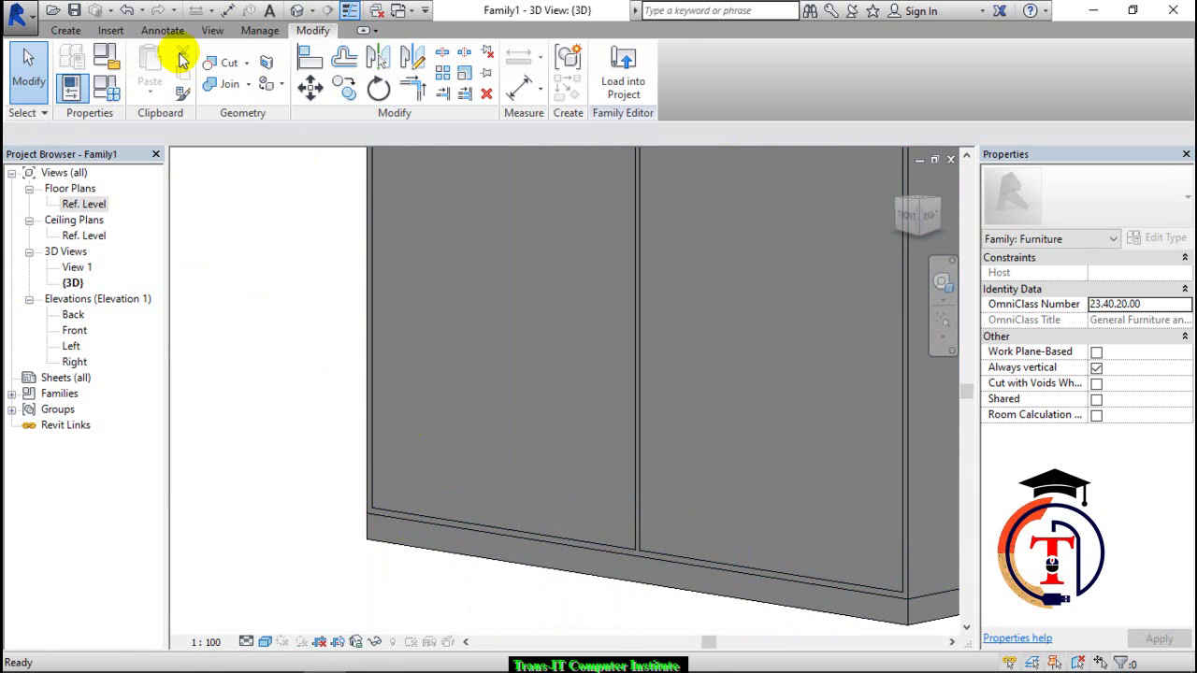
pyautogui.click(416, 511)
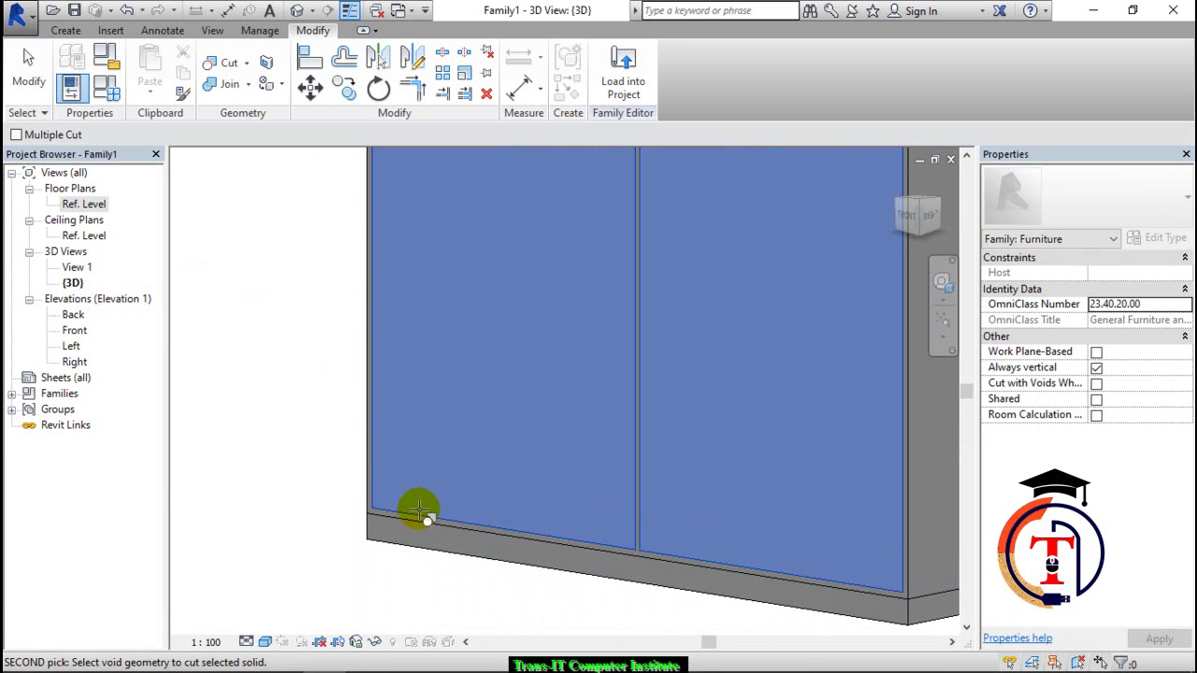
pyautogui.scroll(2, 373, 516)
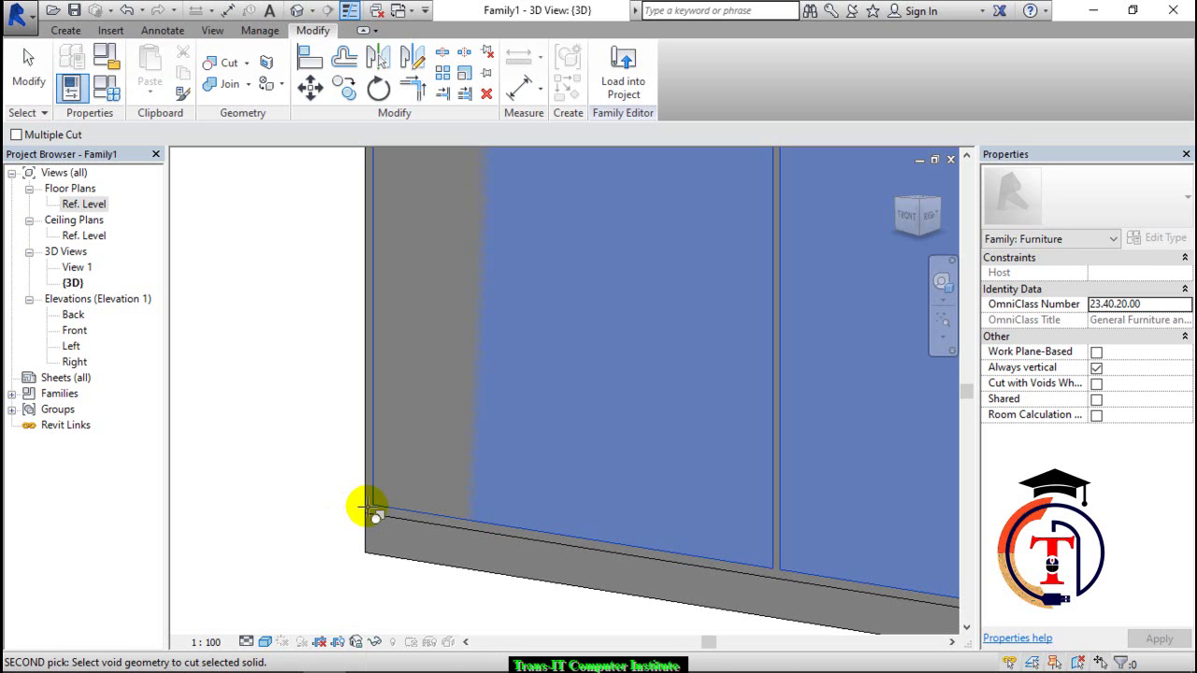
pyautogui.click(371, 510)
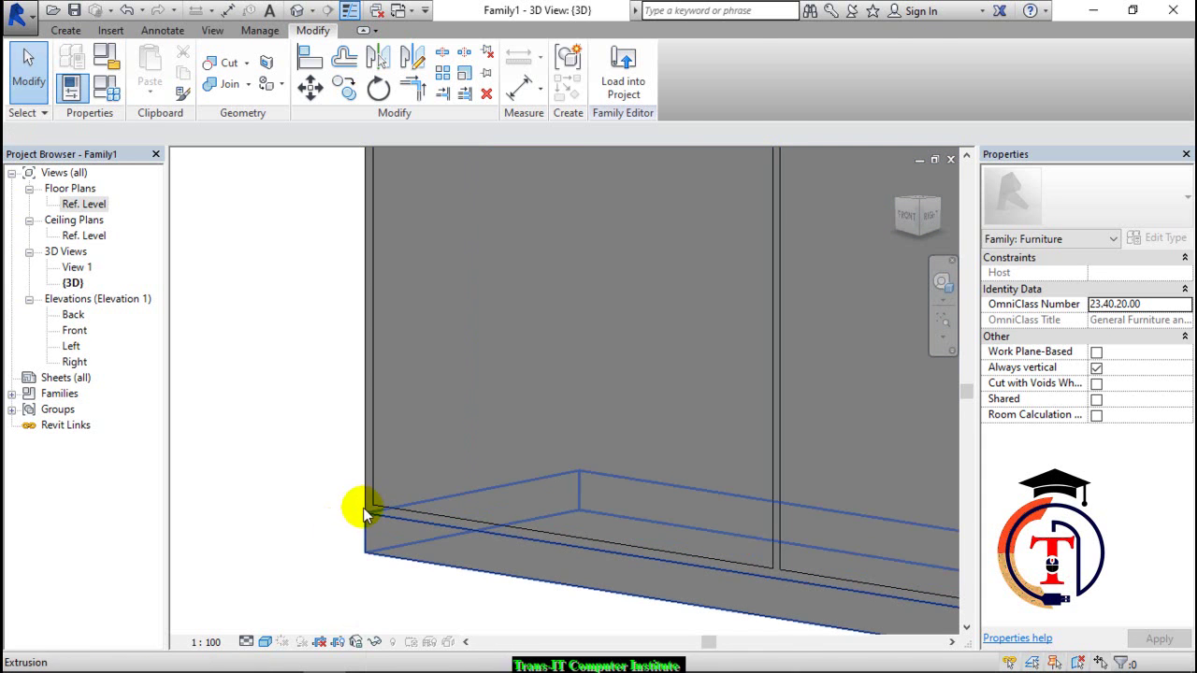
# Cut the void box from the extrusion at the wardrobe's base.
pyautogui.click(362, 505)
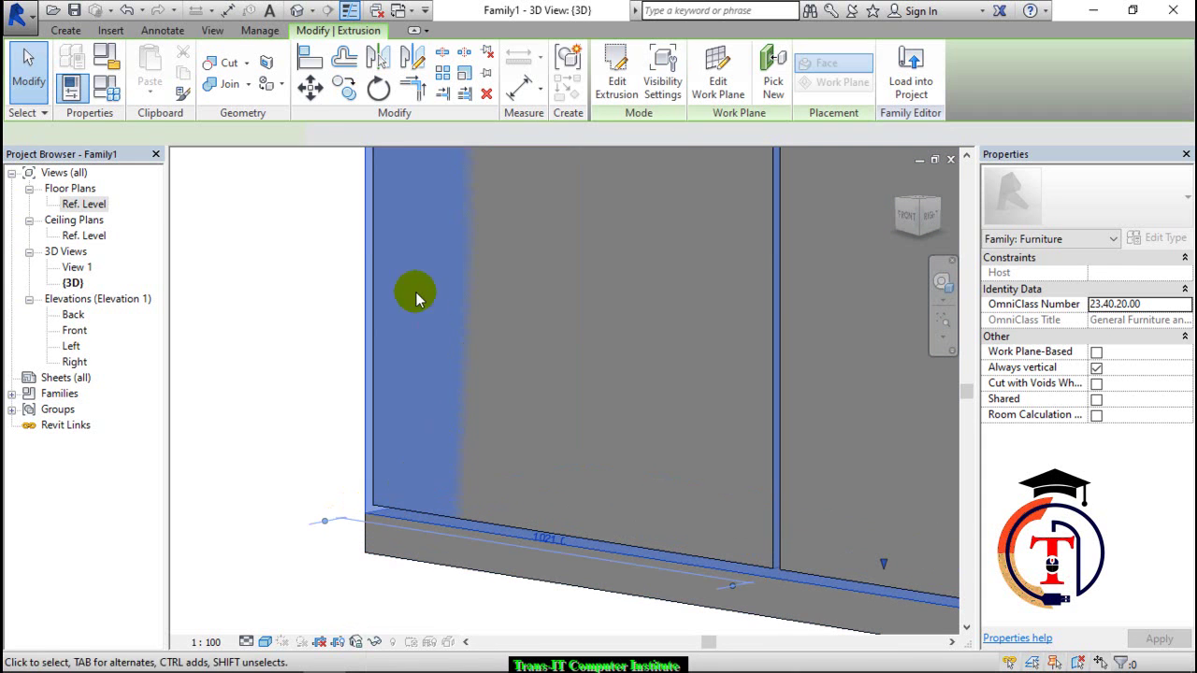
pyautogui.click(224, 67)
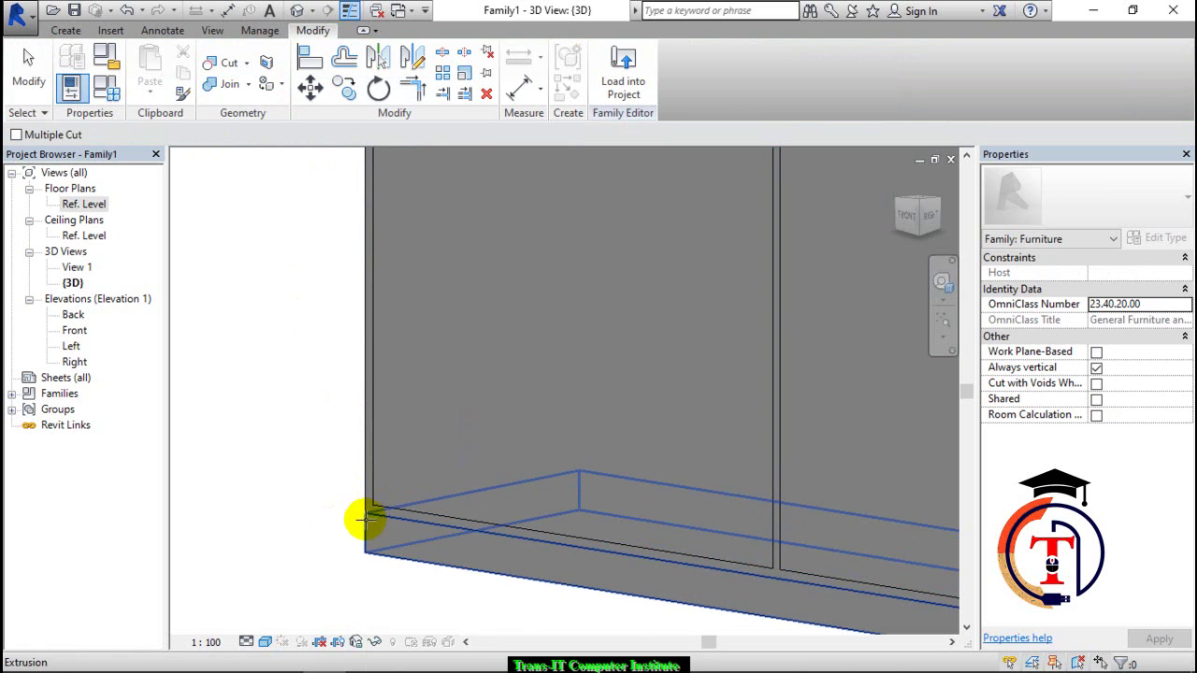
pyautogui.click(368, 520)
pyautogui.click(366, 499)
# Cut the void from the left front panel near the wardrobe top.
pyautogui.click(228, 56)
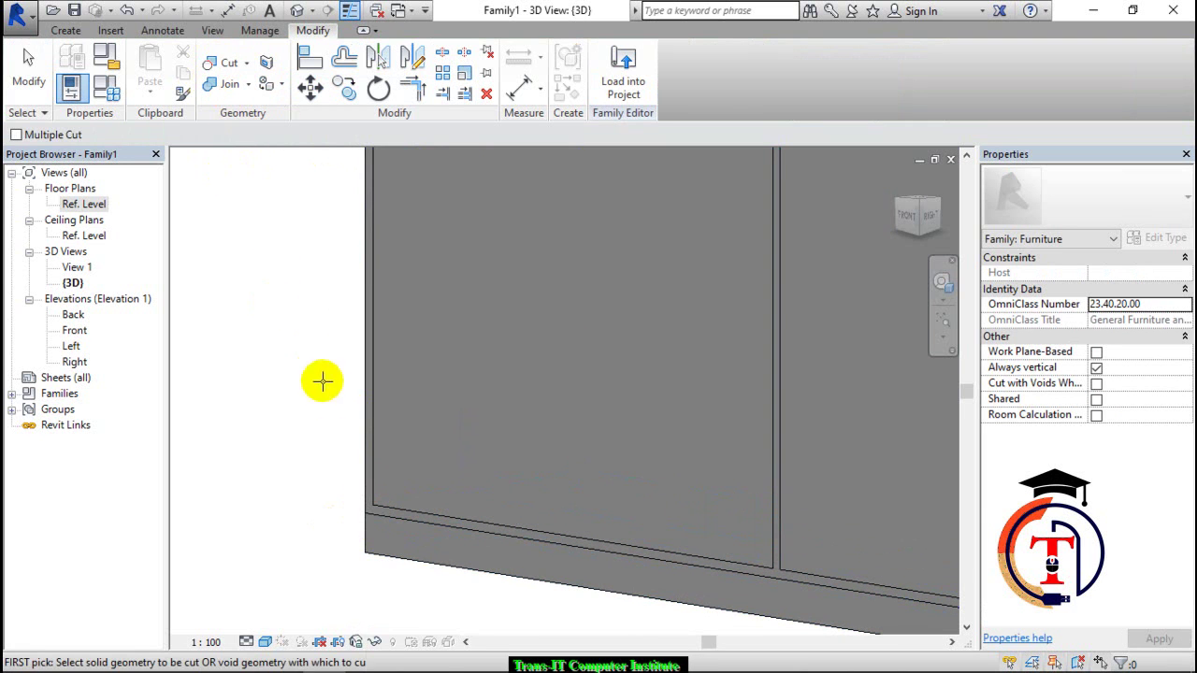
pyautogui.click(365, 431)
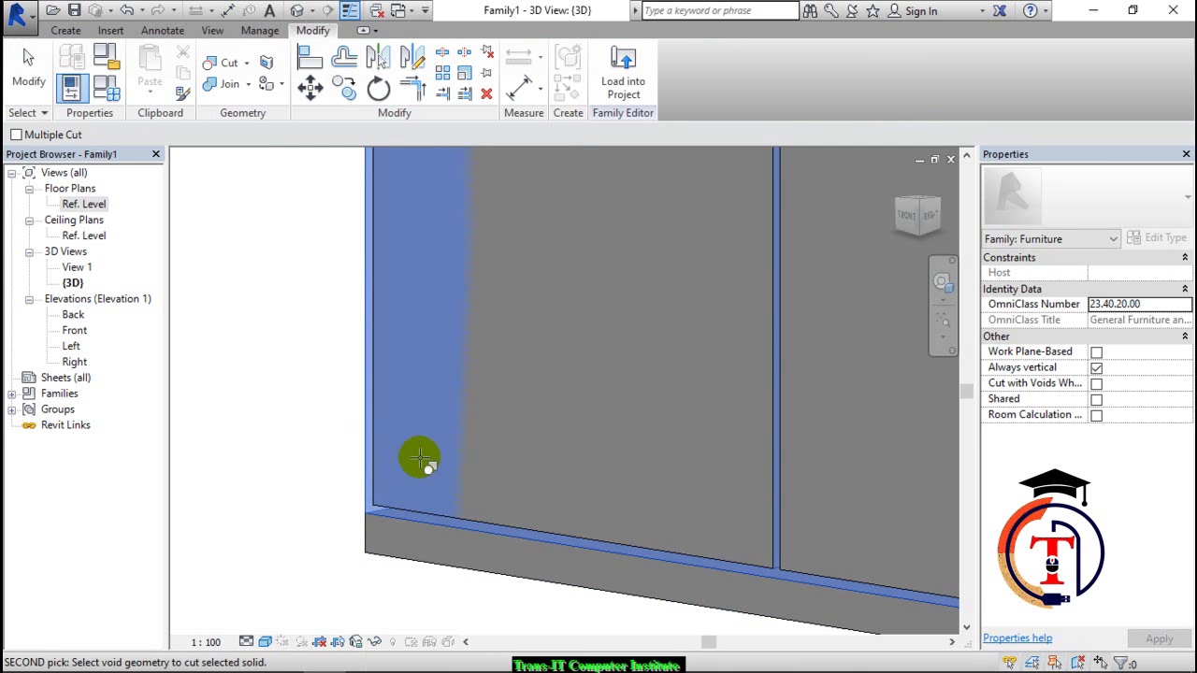
pyautogui.scroll(-3, 420, 454)
pyautogui.moveTo(507, 446); pyautogui.dragTo(542, 524, button='middle')
pyautogui.scroll(3, 523, 286)
pyautogui.scroll(2, 524, 286)
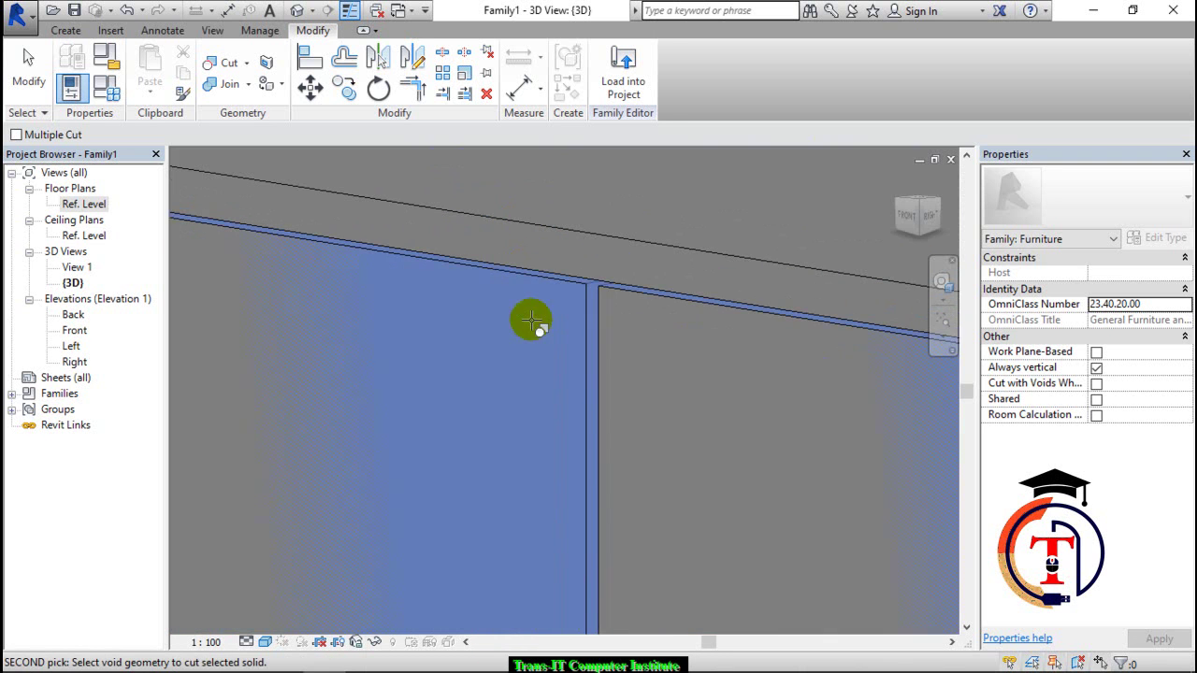
pyautogui.click(589, 285)
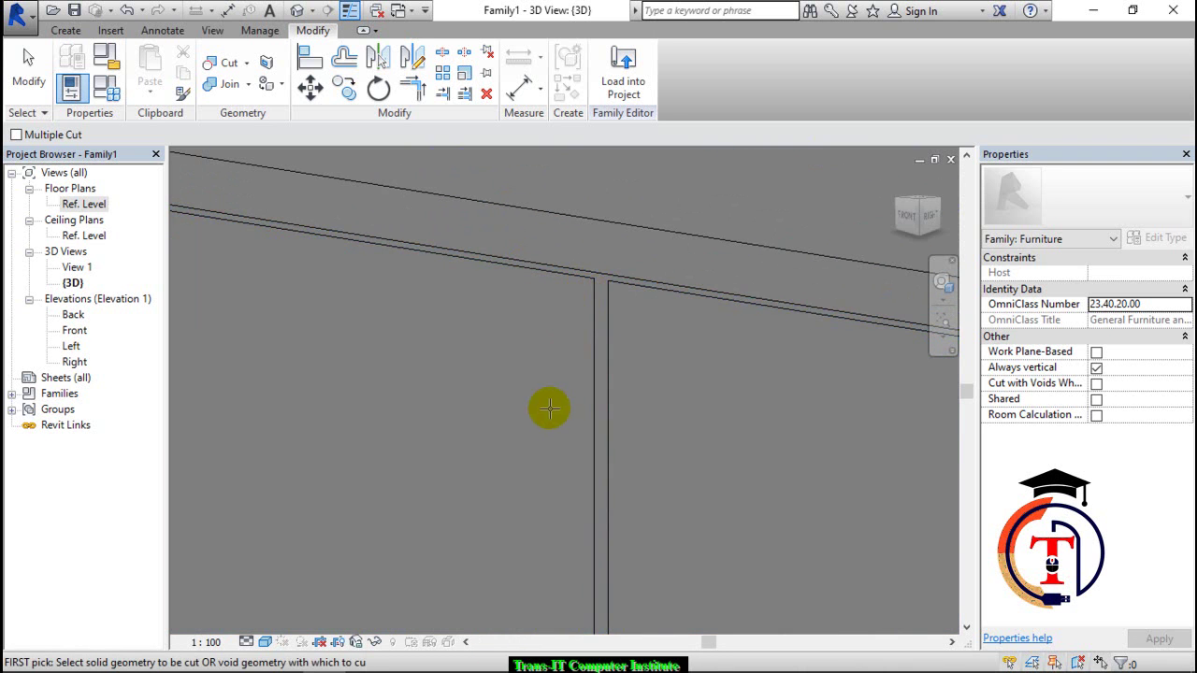
# Cut the remaining front solid so the front becomes one piece.
pyautogui.scroll(-3, 550, 410)
pyautogui.scroll(-2, 555, 412)
pyautogui.click(561, 414)
pyautogui.click(670, 539)
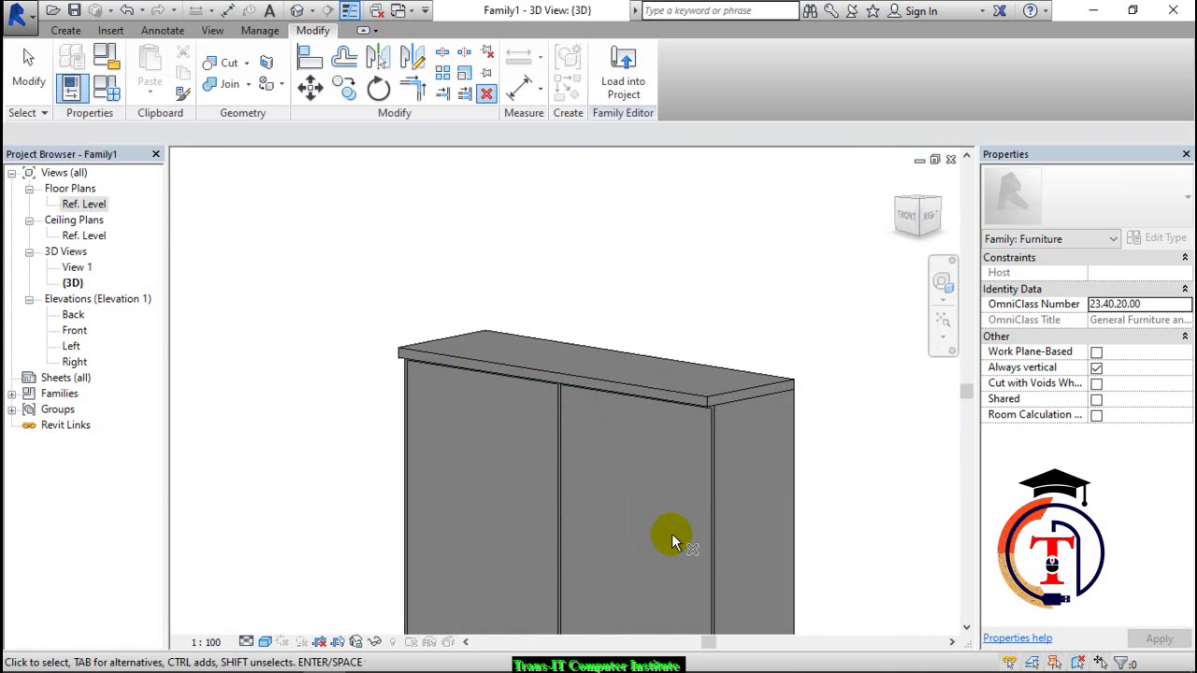
pyautogui.click(564, 418)
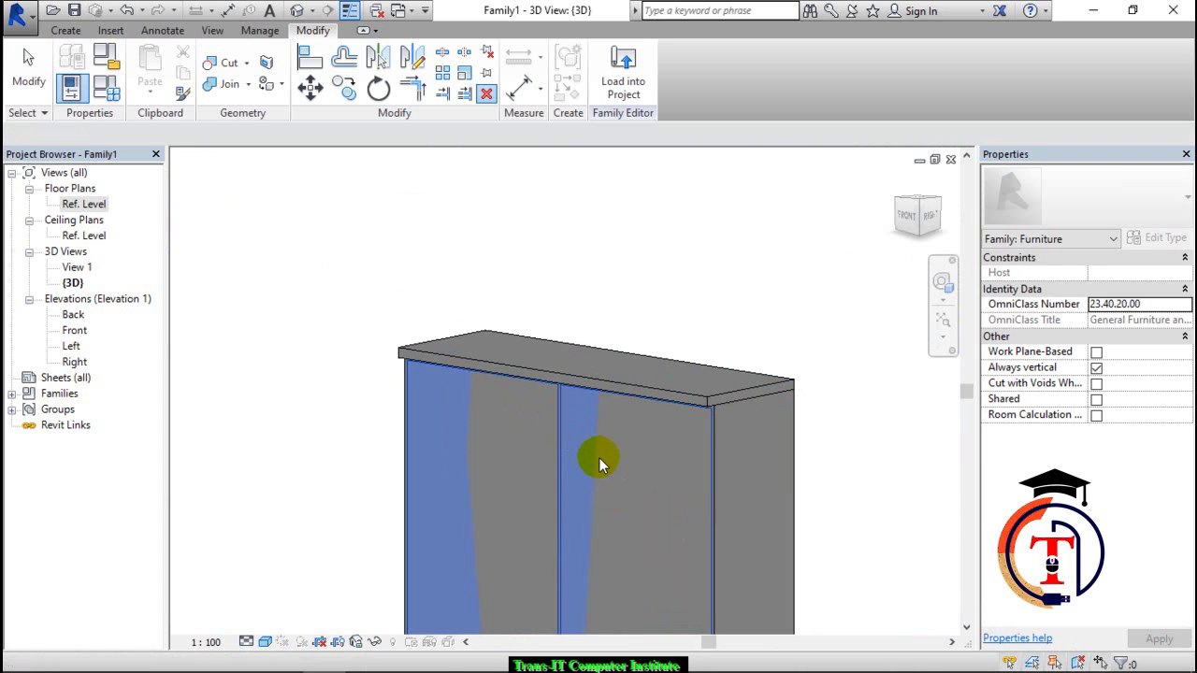
pyautogui.press('Escape')
pyautogui.scroll(-2, 491, 447)
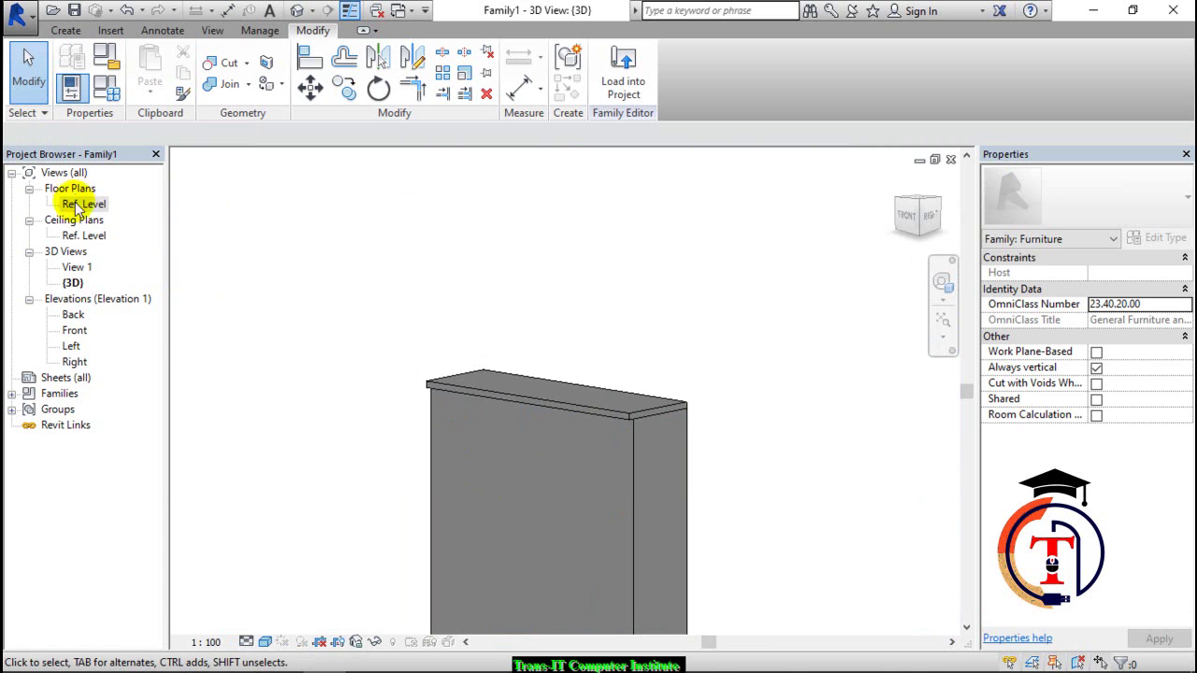
# Open the Front elevation and start a rectangle-sketched Void Extrusion.
pyautogui.click(75, 331)
pyautogui.doubleClick(75, 331)
pyautogui.moveTo(459, 422); pyautogui.dragTo(599, 309, button='middle')
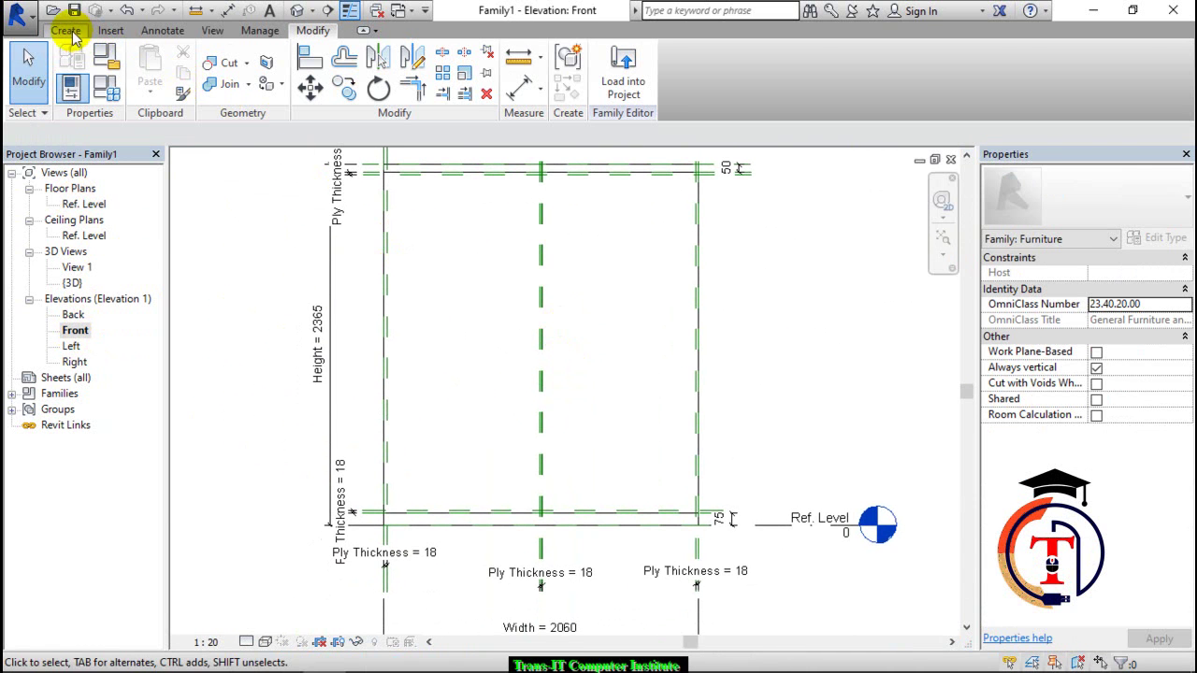
pyautogui.click(68, 30)
pyautogui.click(343, 70)
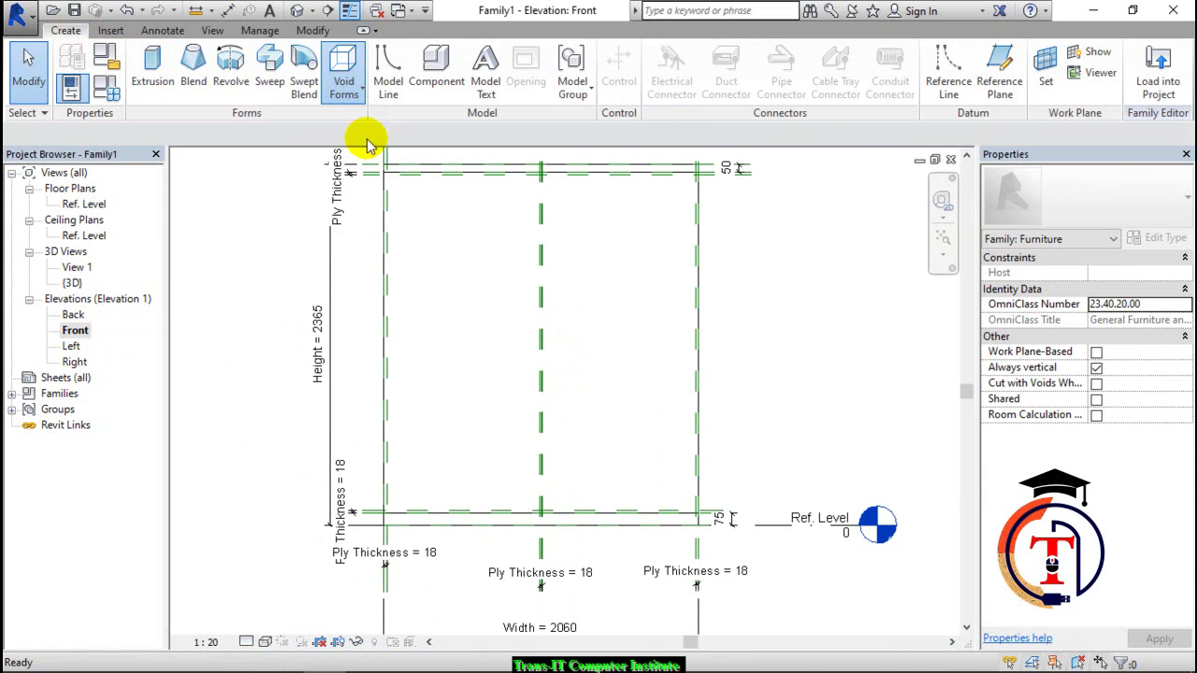
pyautogui.click(368, 145)
pyautogui.click(660, 53)
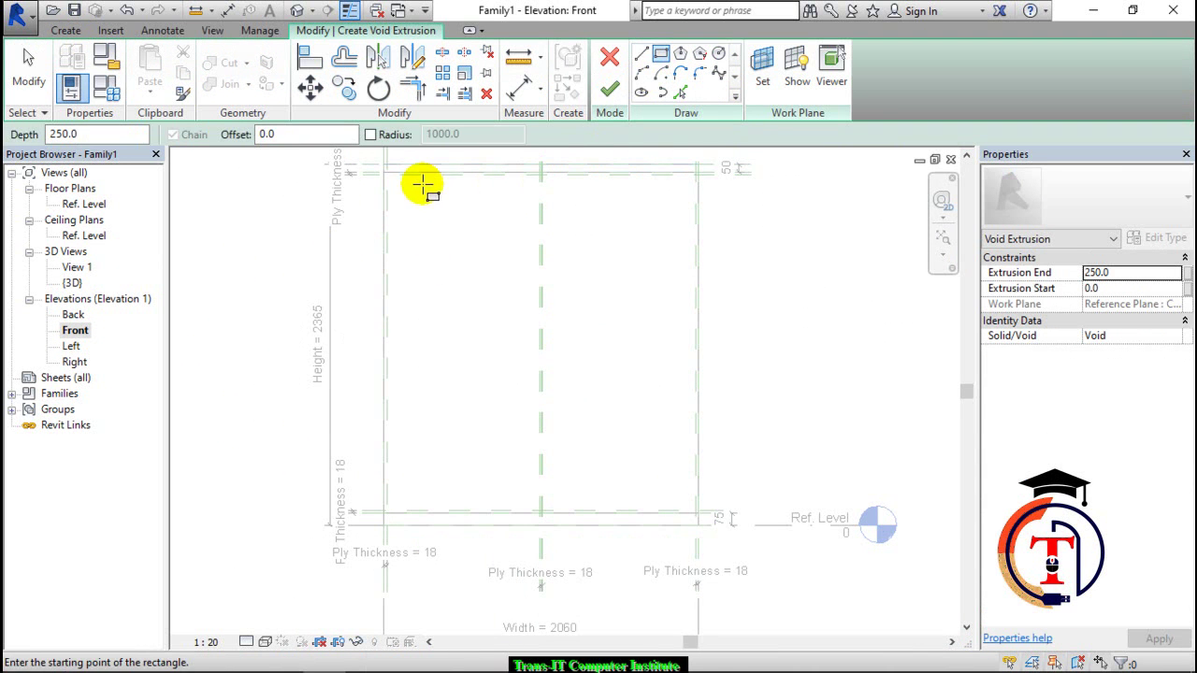
# Sketch the first door-opening void rectangle between reference planes and lock its edge.
pyautogui.scroll(2, 393, 177)
pyautogui.scroll(2, 387, 178)
pyautogui.click(388, 175)
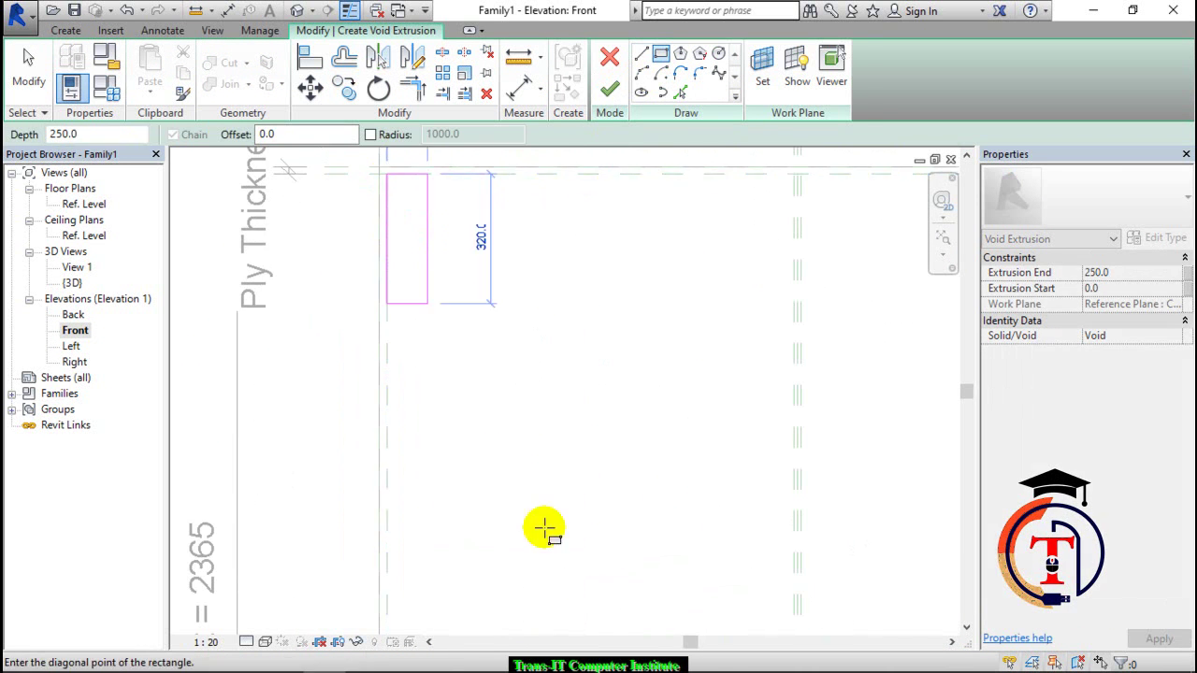
pyautogui.scroll(-3, 545, 530)
pyautogui.moveTo(574, 556); pyautogui.dragTo(468, 308, button='middle')
pyautogui.scroll(3, 481, 476)
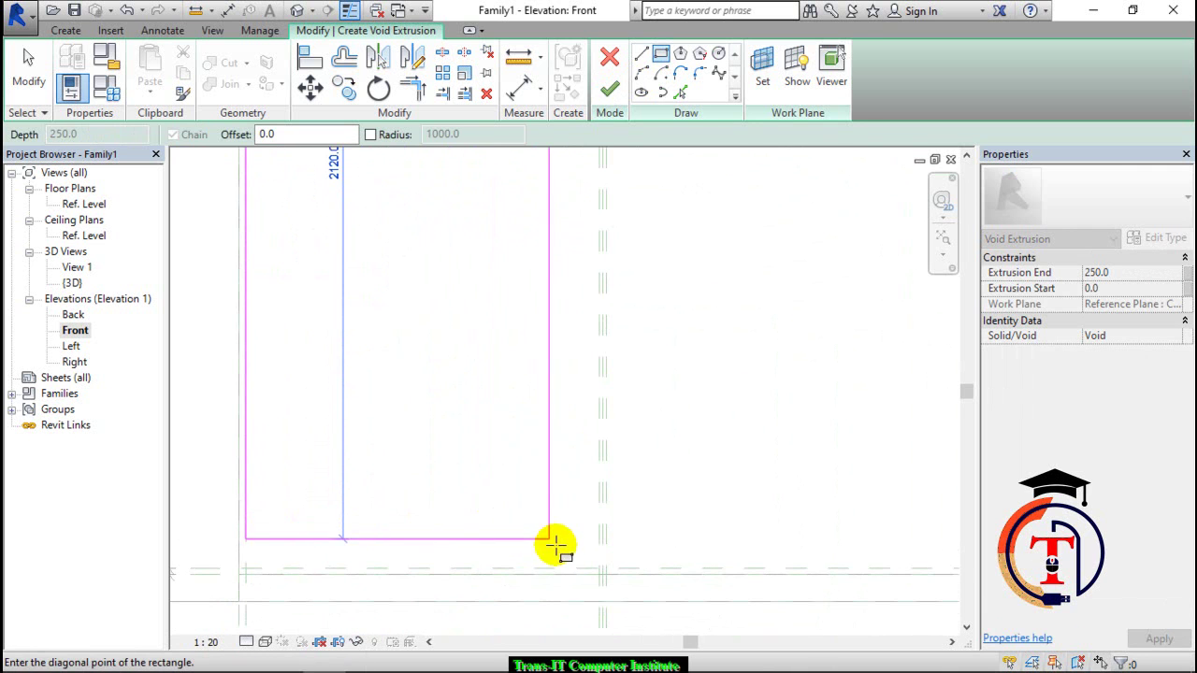
pyautogui.click(599, 568)
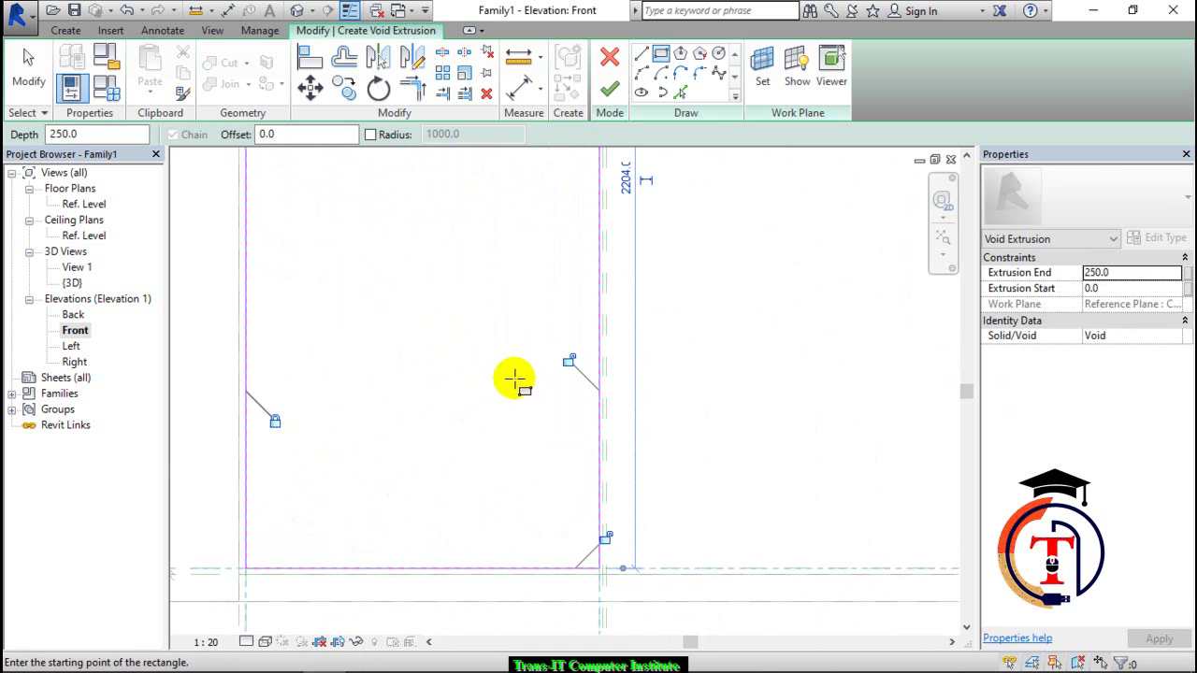
pyautogui.click(569, 360)
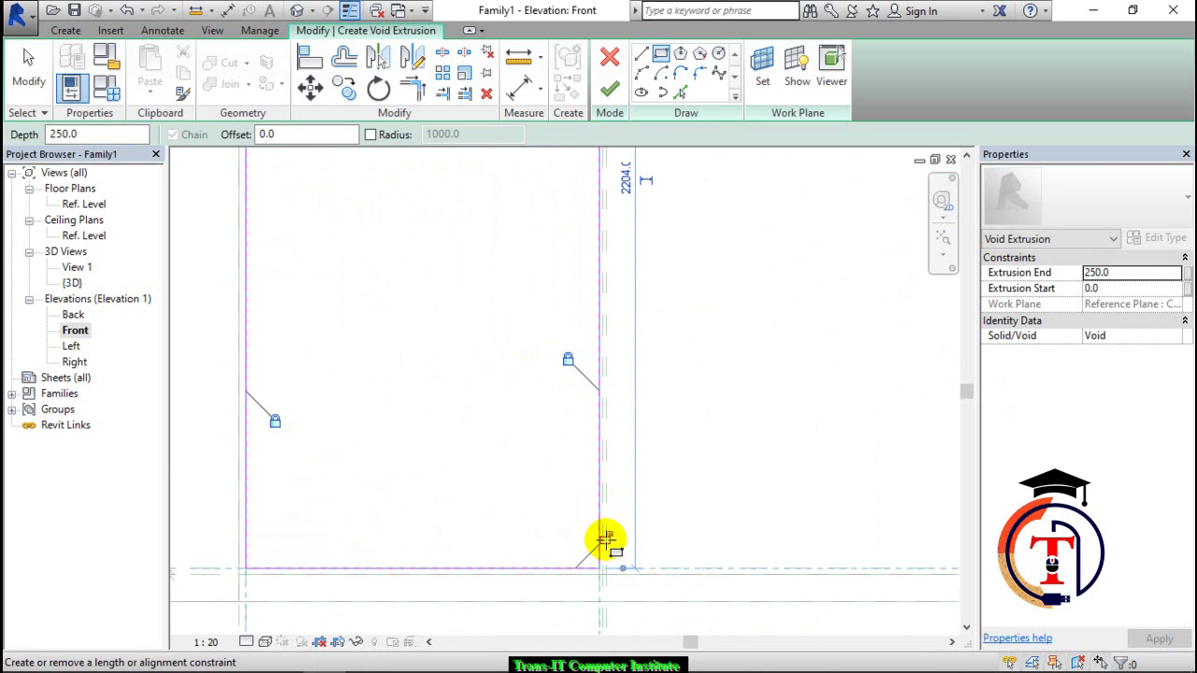
pyautogui.moveTo(436, 320); pyautogui.dragTo(459, 633, button='middle')
pyautogui.moveTo(460, 431); pyautogui.dragTo(461, 450, button='middle')
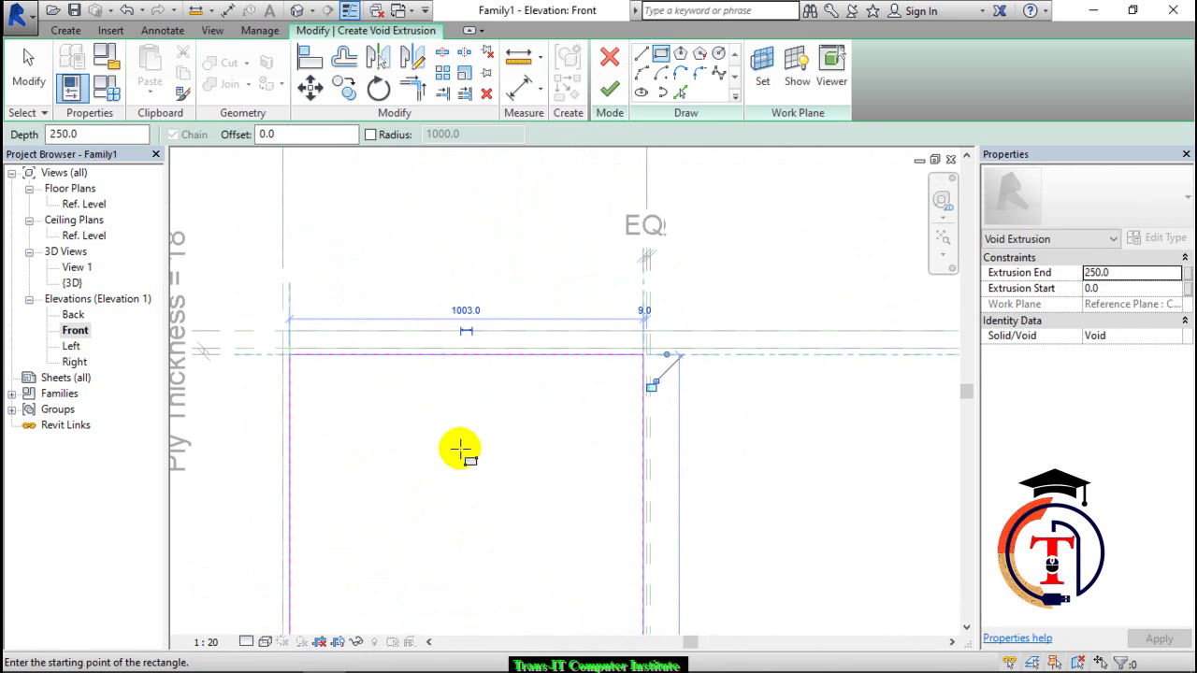
pyautogui.moveTo(708, 372)
pyautogui.mouseDown(button='middle')
pyautogui.moveTo(449, 313)
pyautogui.moveTo(396, 284)
pyautogui.mouseUp(button='middle')
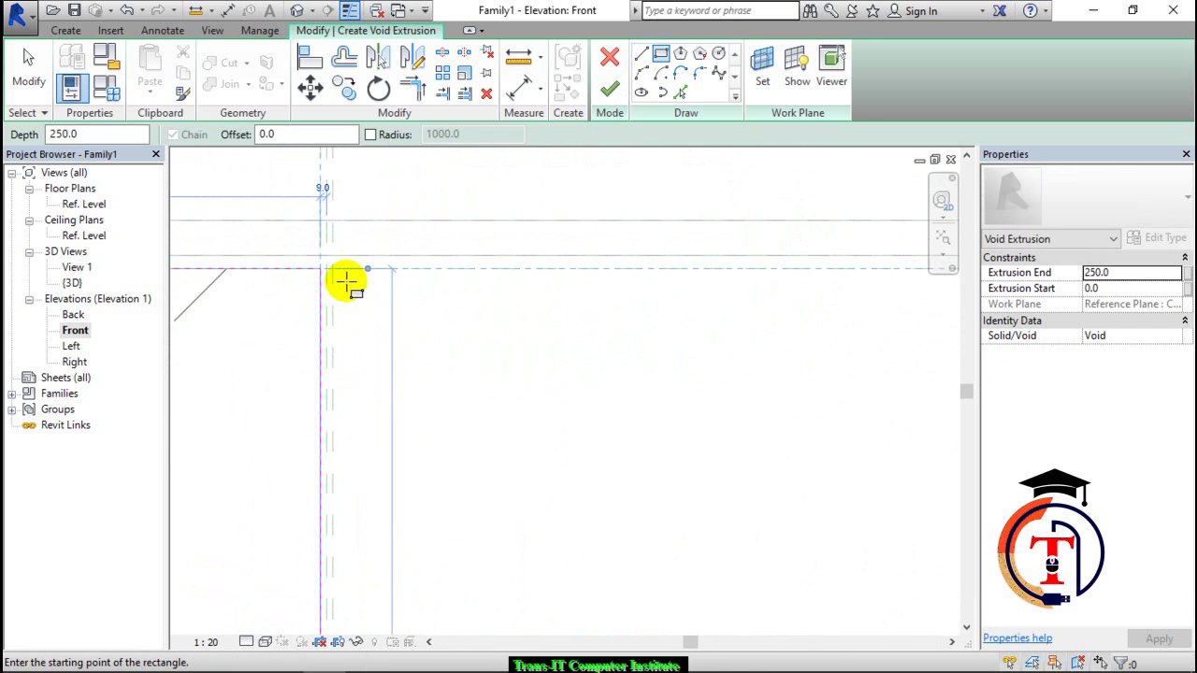
# Sketch the second void rectangle in the other opening and finish the 250-deep extrusion.
pyautogui.click(334, 267)
pyautogui.moveTo(516, 476)
pyautogui.mouseDown(button='middle')
pyautogui.moveTo(549, 489)
pyautogui.moveTo(387, 278)
pyautogui.moveTo(677, 534)
pyautogui.moveTo(623, 361)
pyautogui.moveTo(361, 428)
pyautogui.moveTo(449, 297)
pyautogui.moveTo(515, 419)
pyautogui.moveTo(601, 455)
pyautogui.mouseUp(button='middle')
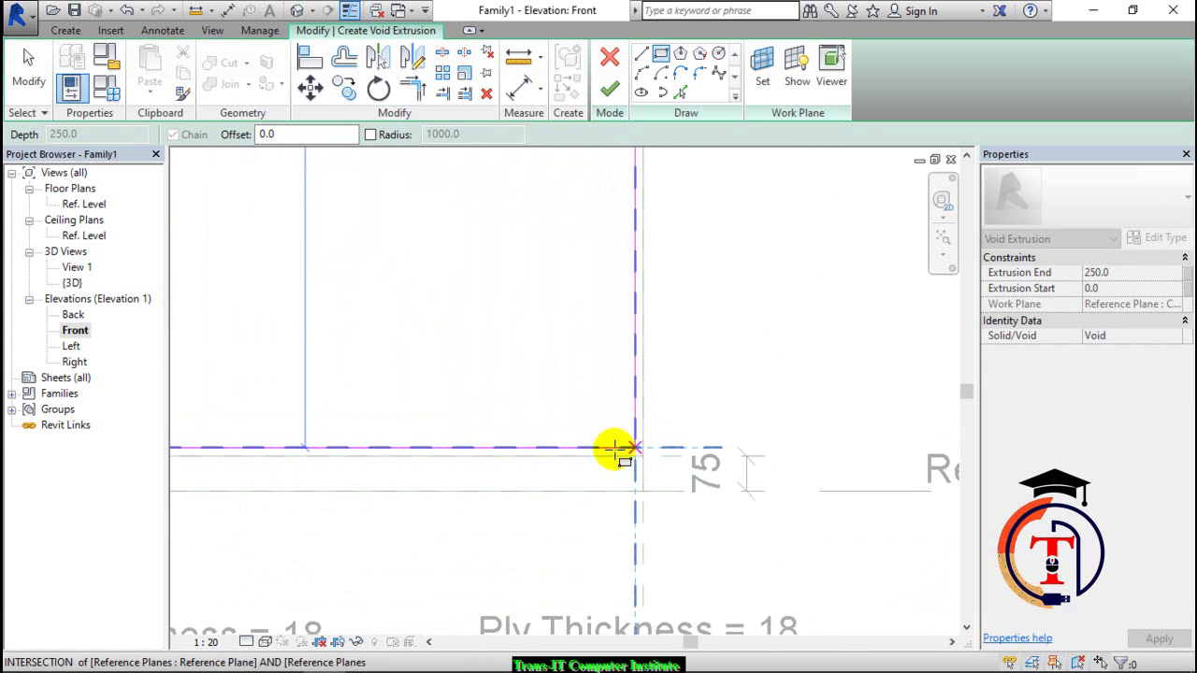
pyautogui.click(614, 450)
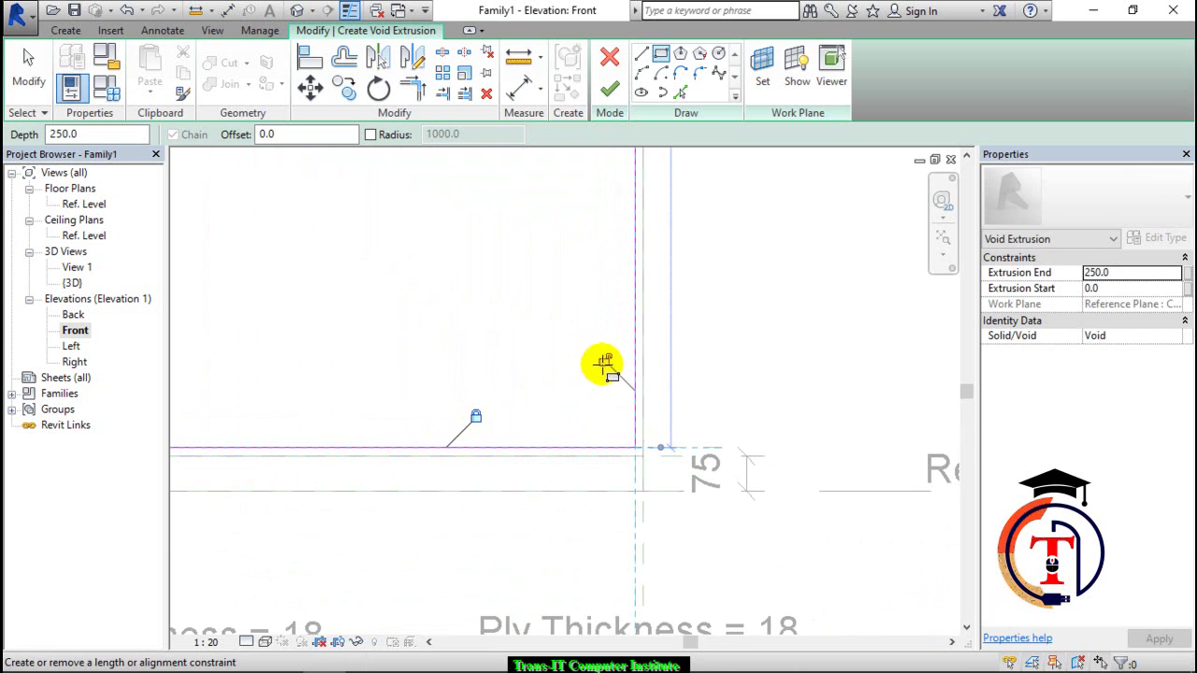
pyautogui.scroll(-2, 430, 308)
pyautogui.moveTo(433, 329)
pyautogui.mouseDown(button='middle')
pyautogui.moveTo(393, 382)
pyautogui.moveTo(413, 327)
pyautogui.mouseUp(button='middle')
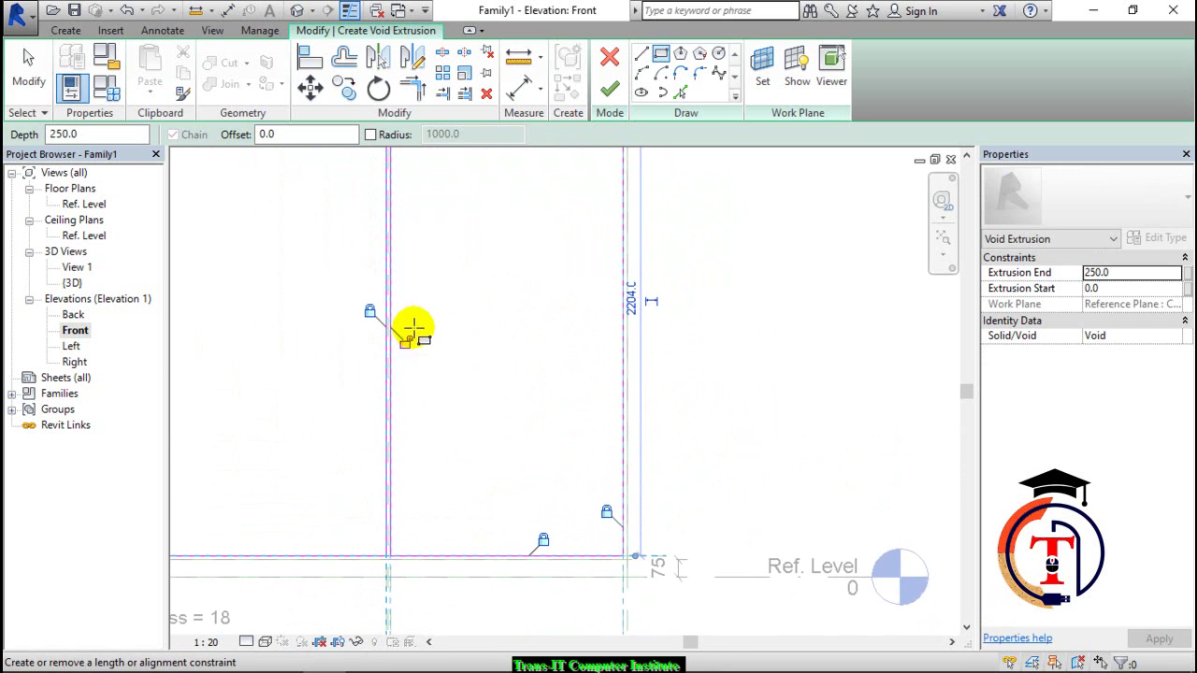
pyautogui.moveTo(477, 259); pyautogui.dragTo(502, 604, button='middle')
pyautogui.scroll(-1, 503, 604)
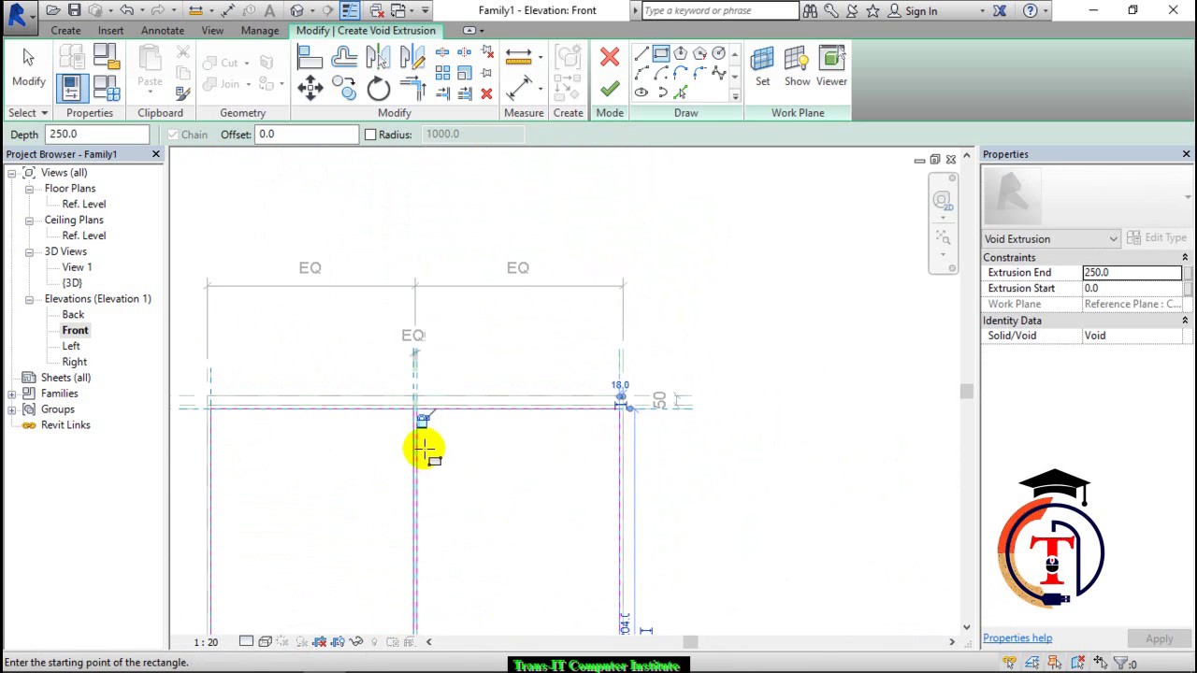
pyautogui.scroll(2, 423, 451)
pyautogui.scroll(-1, 497, 444)
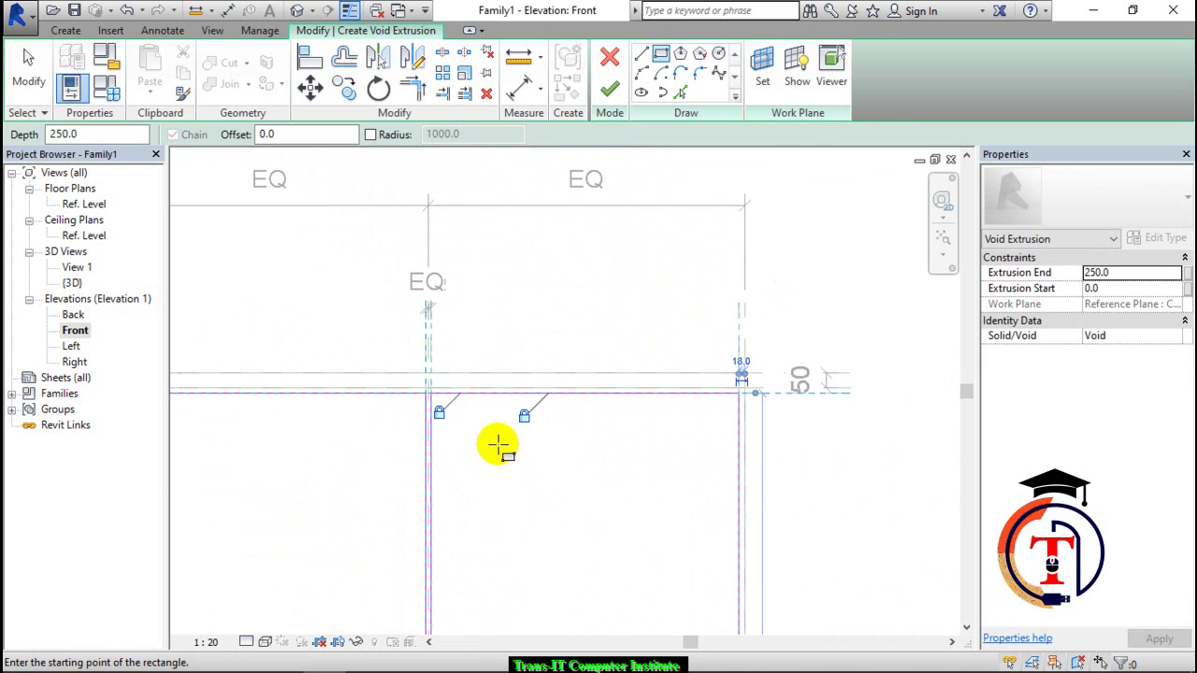
pyautogui.click(609, 89)
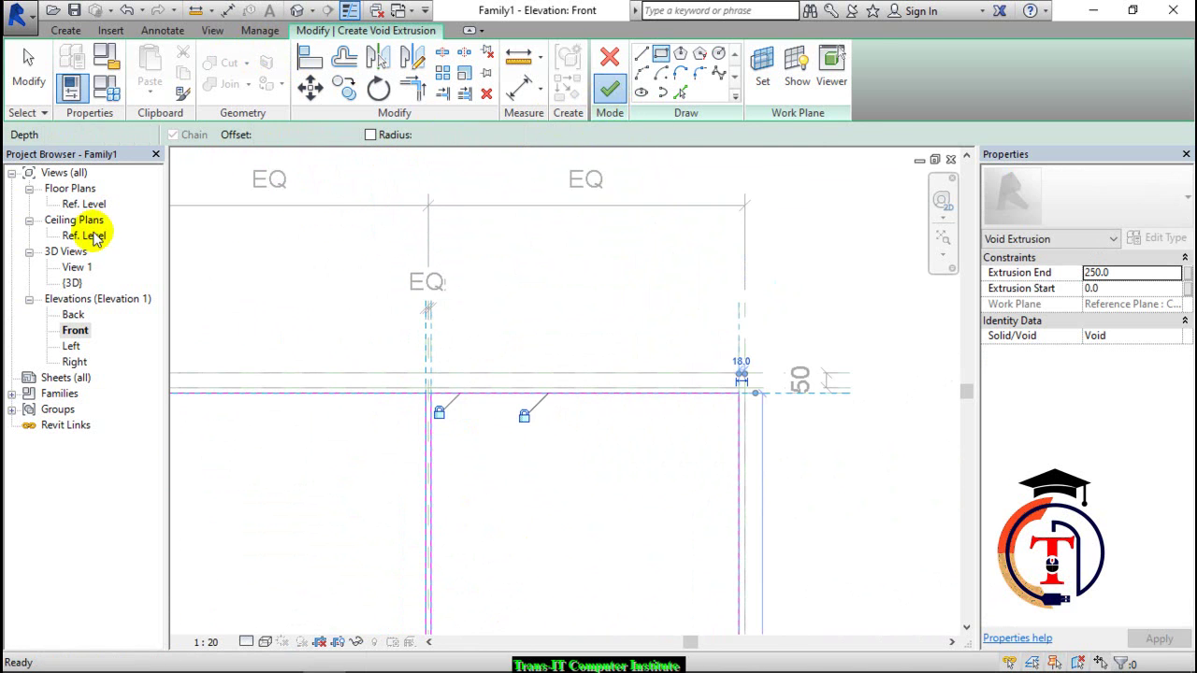
# In Ref. Level plan, deepen the void to the 600 back plane and lock its top edge.
pyautogui.doubleClick(85, 204)
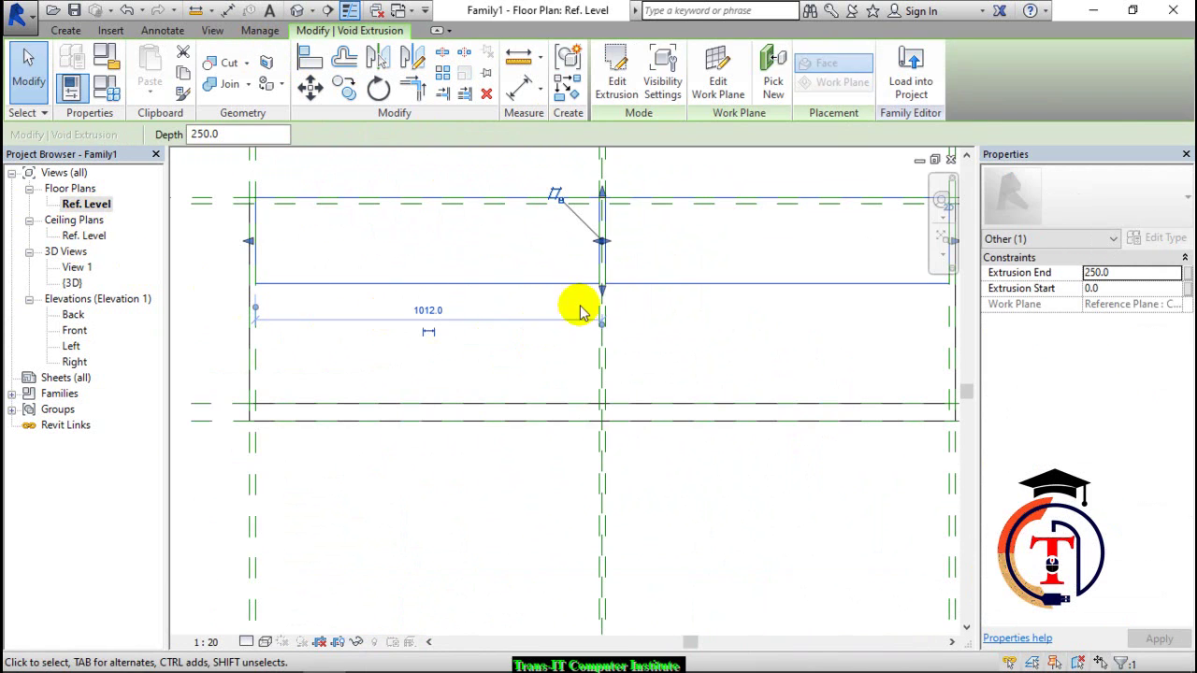
pyautogui.moveTo(602, 290); pyautogui.dragTo(604, 405)
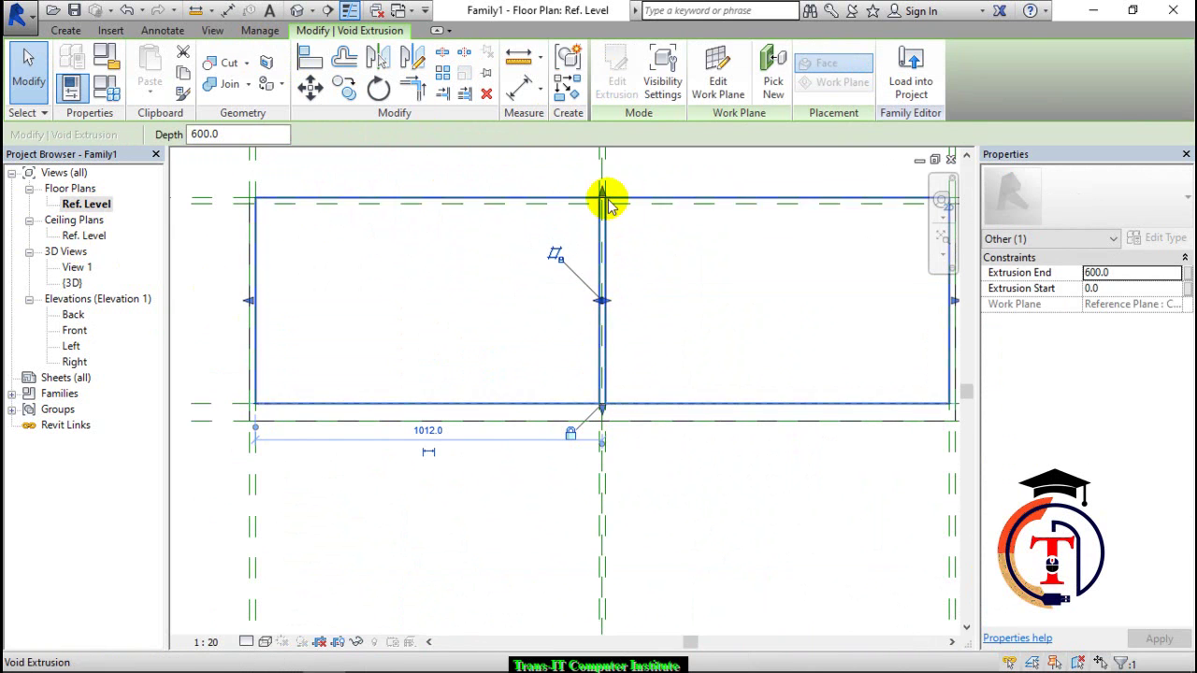
pyautogui.moveTo(603, 194); pyautogui.dragTo(604, 201)
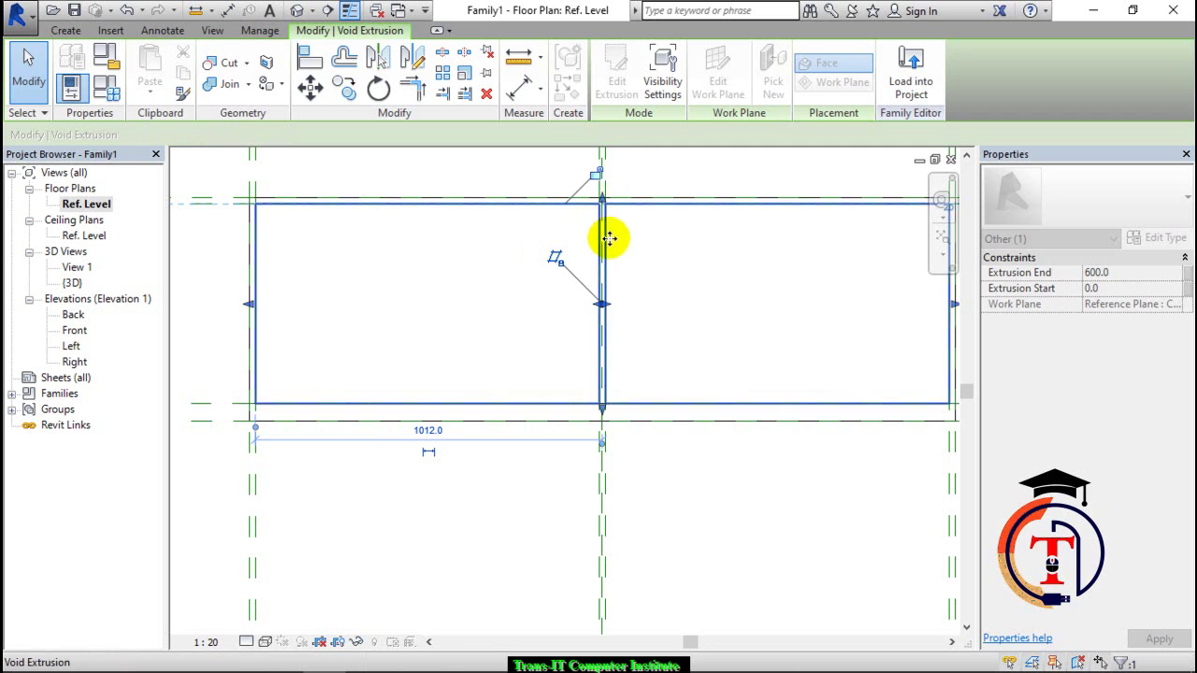
pyautogui.click(596, 176)
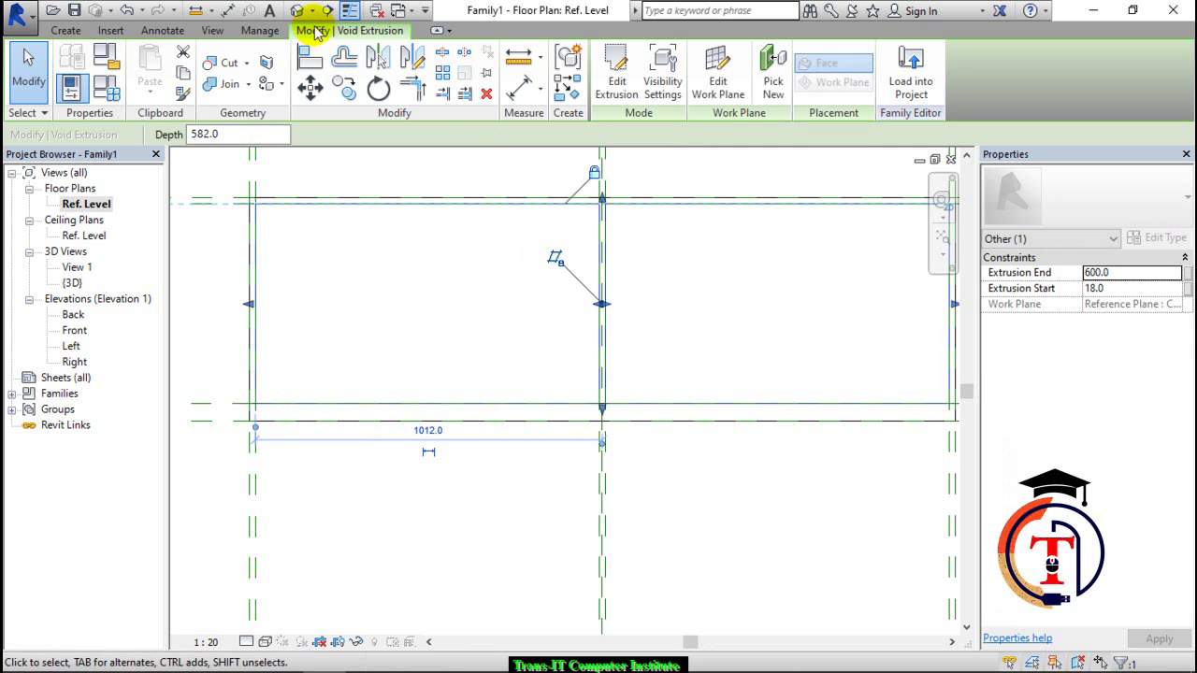
# Check the hollowed cabinet in 3D, then frame the whole cabinet in Front elevation.
pyautogui.click(300, 10)
pyautogui.moveTo(489, 406)
pyautogui.keyDown('shift'); pyautogui.mouseDown(button='middle')
pyautogui.moveTo(609, 306)
pyautogui.moveTo(566, 427)
pyautogui.moveTo(633, 420)
pyautogui.moveTo(770, 368)
pyautogui.moveTo(725, 393)
pyautogui.moveTo(582, 414)
pyautogui.moveTo(484, 388)
pyautogui.moveTo(516, 454)
pyautogui.moveTo(655, 459)
pyautogui.moveTo(711, 357)
pyautogui.moveTo(721, 246)
pyautogui.moveTo(649, 390)
pyautogui.moveTo(670, 406)
pyautogui.mouseUp(button='middle'); pyautogui.keyUp('shift')
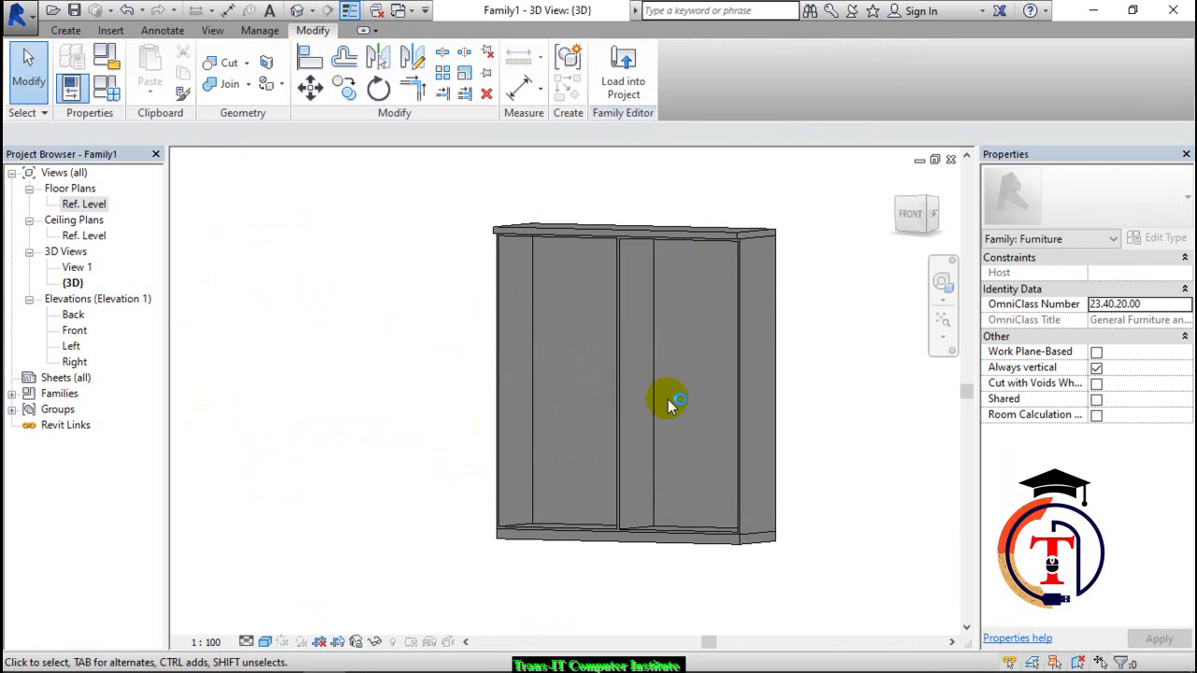
pyautogui.doubleClick(73, 331)
pyautogui.scroll(3, 394, 430)
pyautogui.moveTo(468, 427); pyautogui.dragTo(547, 254, button='middle')
pyautogui.scroll(-3, 552, 281)
pyautogui.moveTo(569, 307); pyautogui.dragTo(562, 268, button='middle')
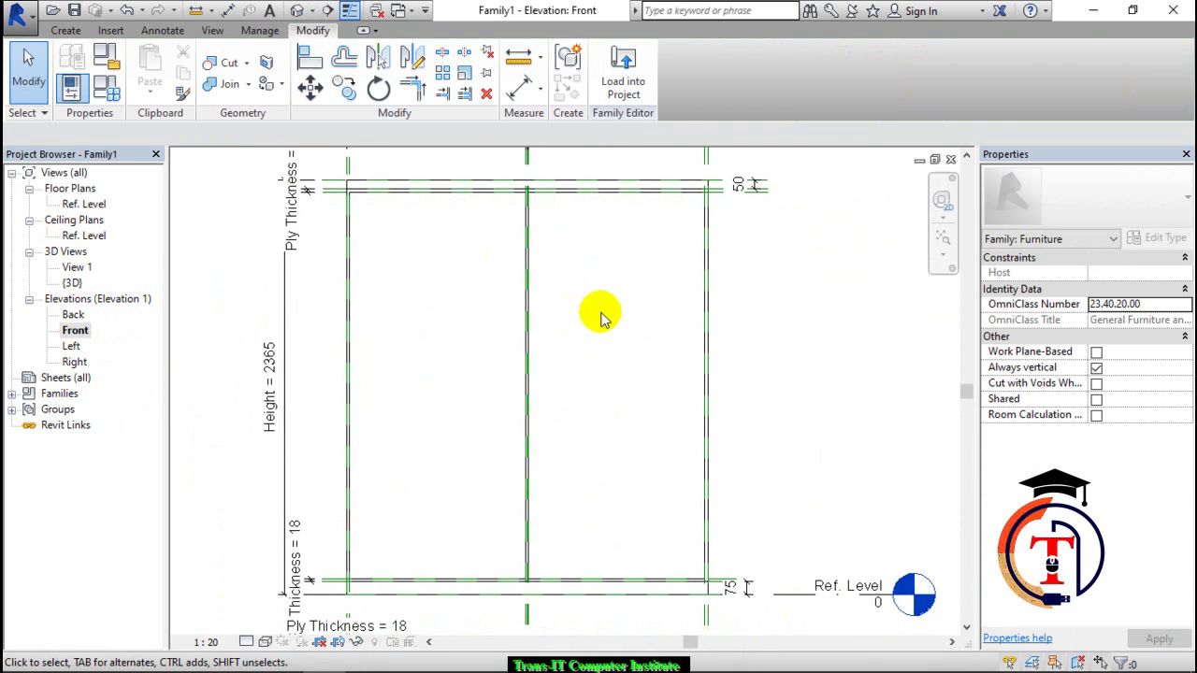
pyautogui.hotkey('alt', 'Tab')
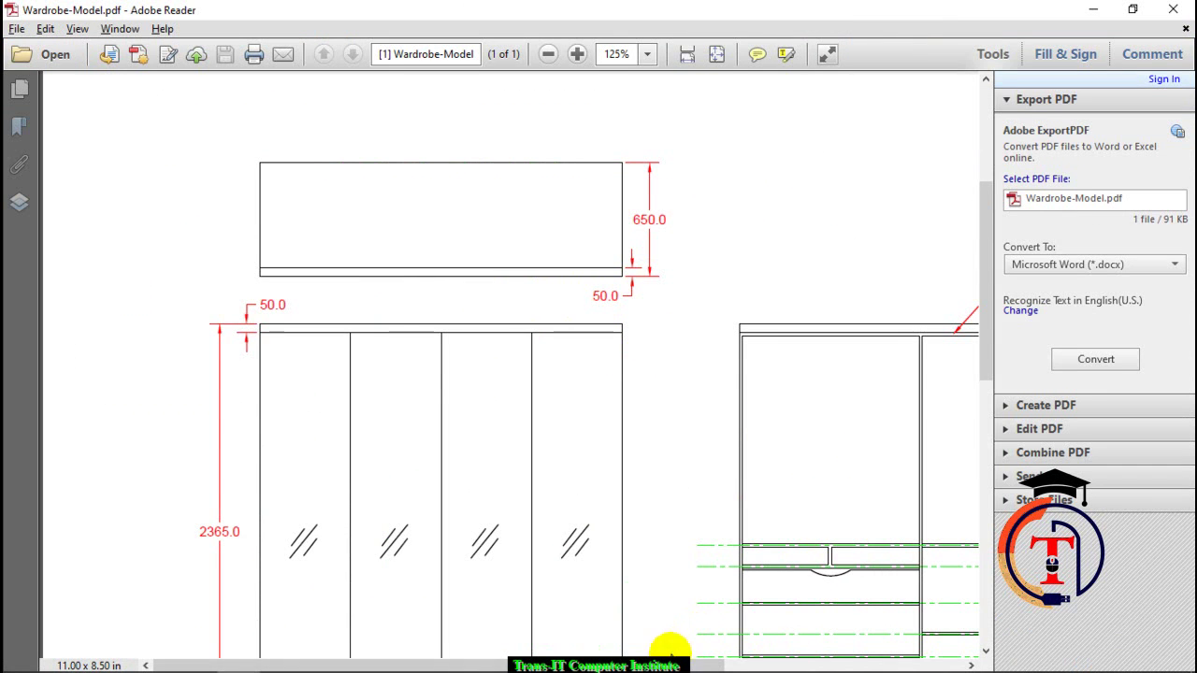
# Scroll Wardrobe-Model.pdf to the second cabinet's shelf dimensions (1213, 118, 212, 170, 130).
pyautogui.moveTo(672, 665); pyautogui.dragTo(844, 665)
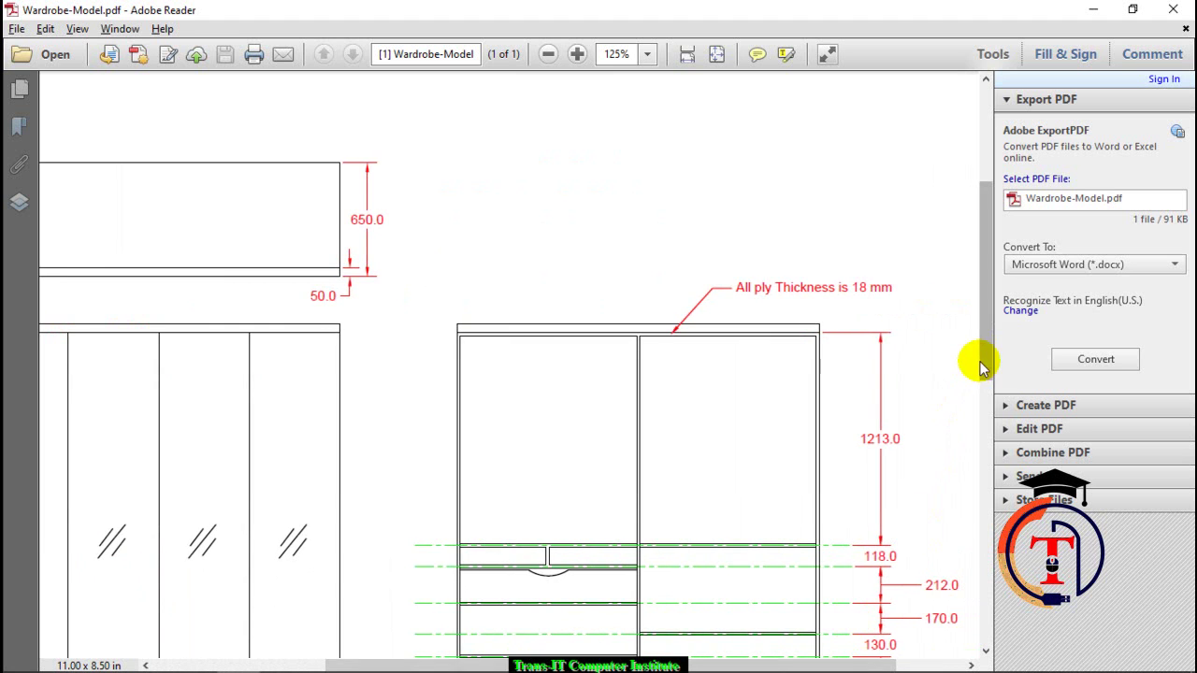
pyautogui.moveTo(986, 367); pyautogui.dragTo(988, 505)
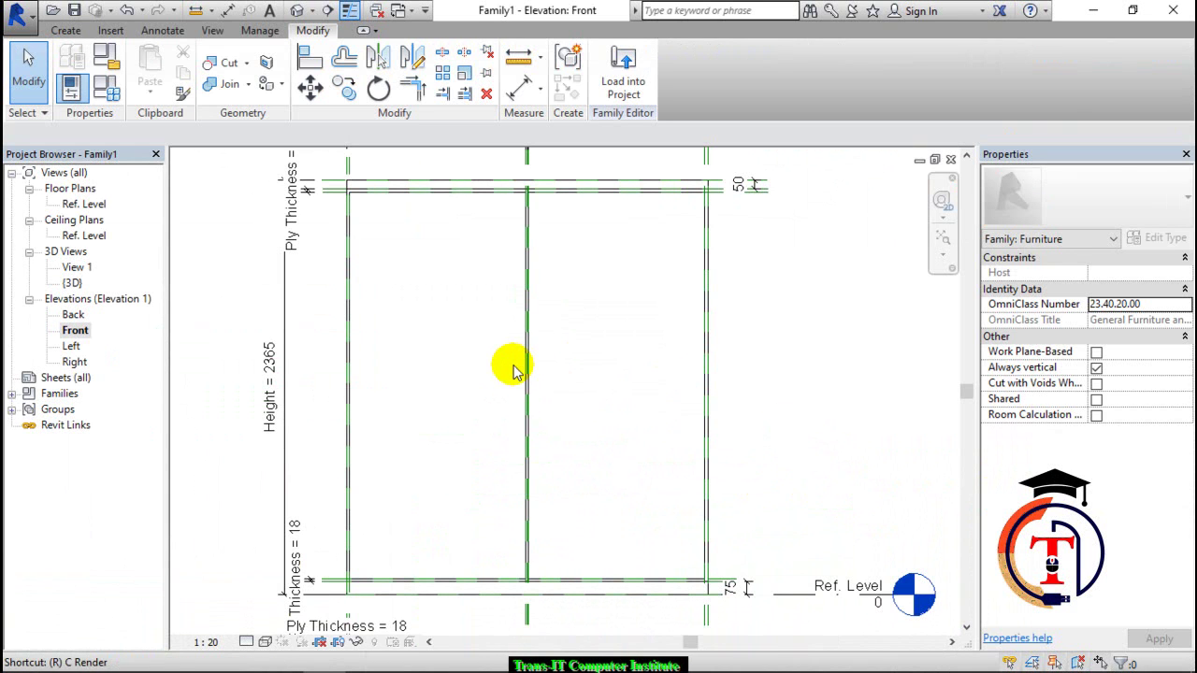
# Draw two horizontal reference planes across the cabinet with RP for the top shelves.
pyautogui.press('r')
pyautogui.press('p')
pyautogui.click(321, 367)
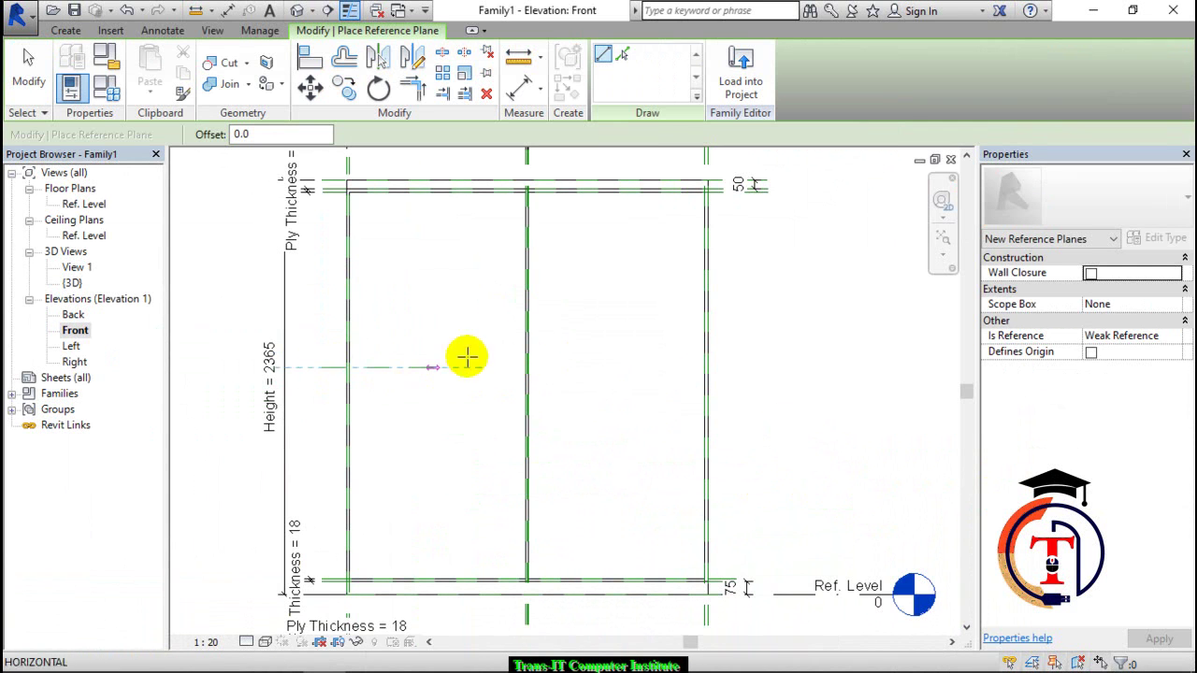
pyautogui.click(739, 366)
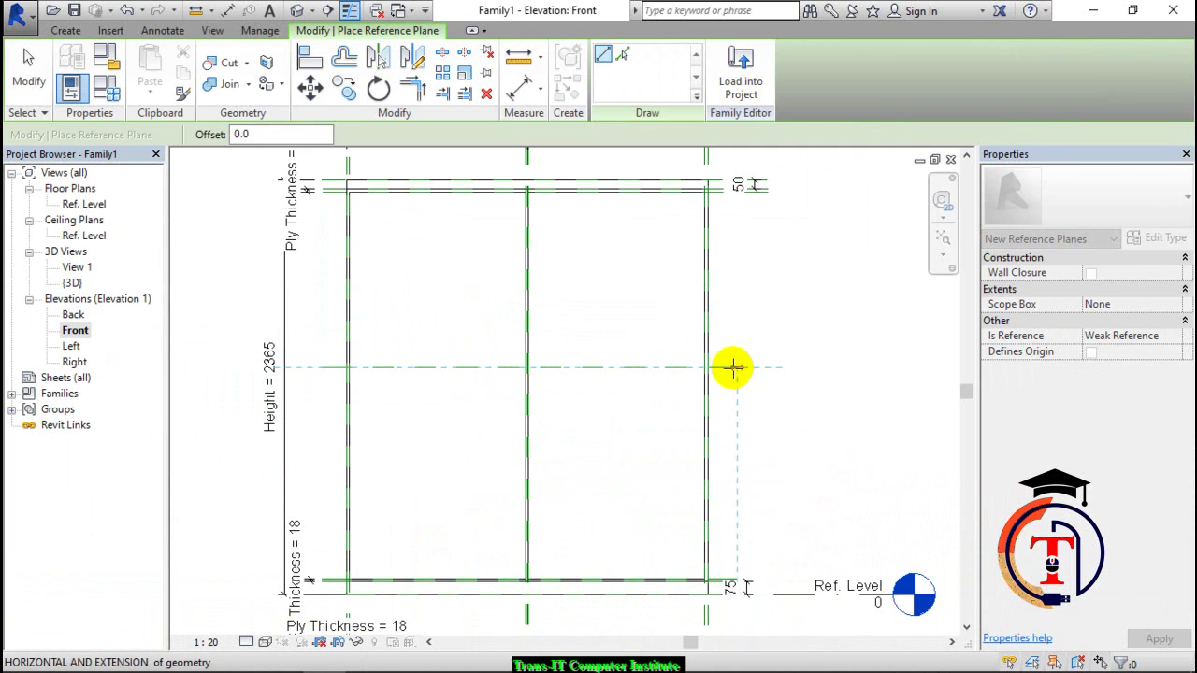
pyautogui.click(321, 391)
pyautogui.click(732, 391)
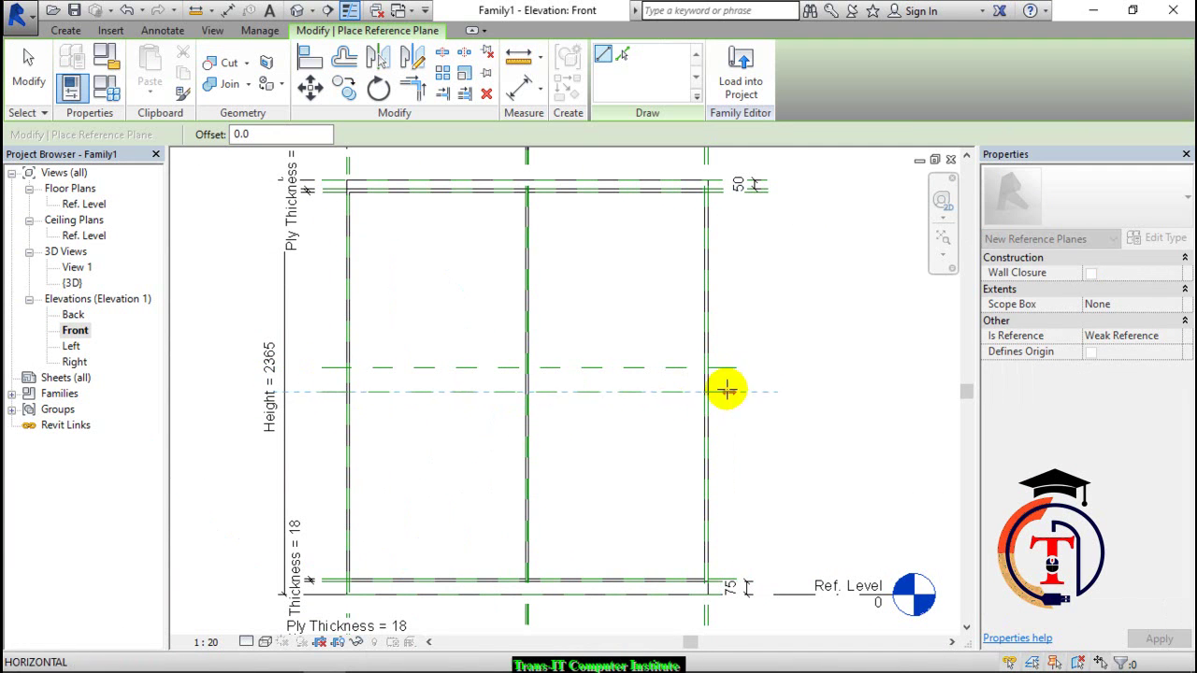
pyautogui.press('Escape')
pyautogui.press('Escape')
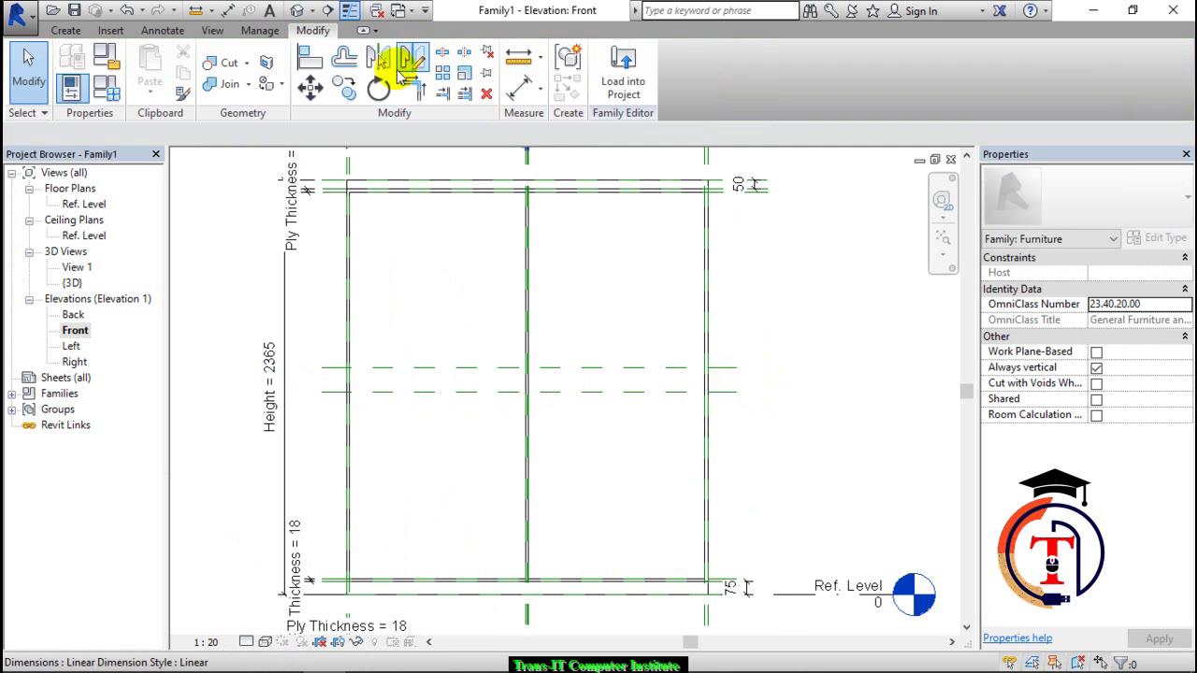
# Copy the lower reference plane three times further down with Multiple checked.
pyautogui.click(352, 89)
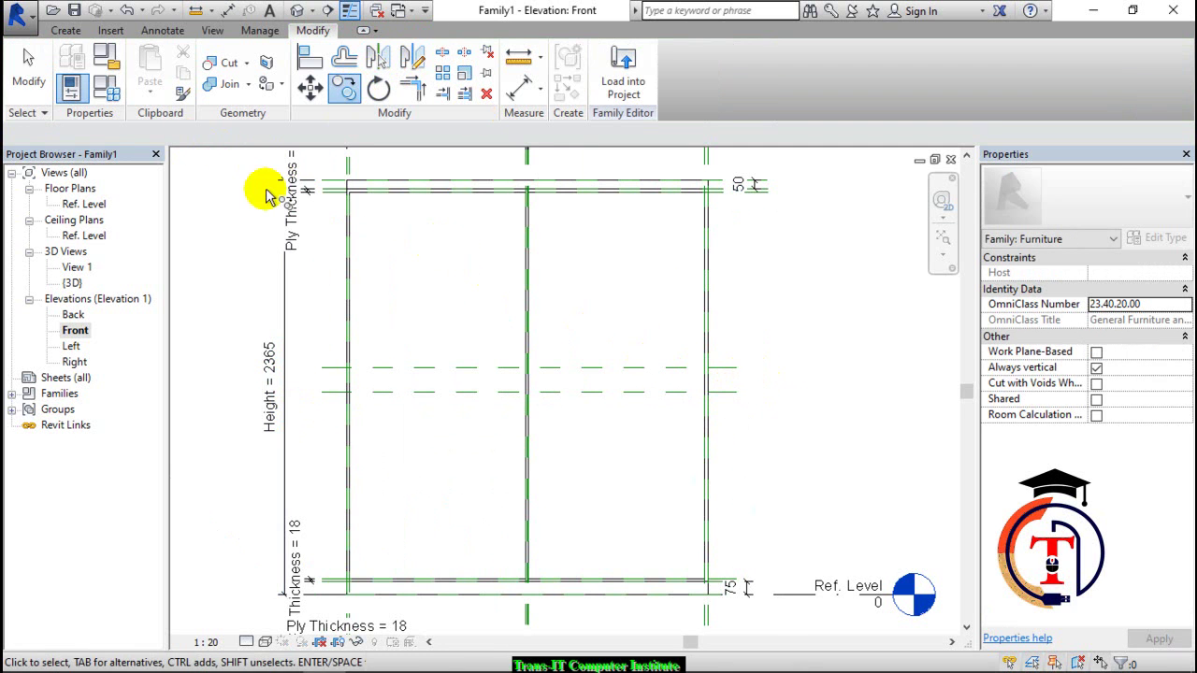
pyautogui.click(735, 393)
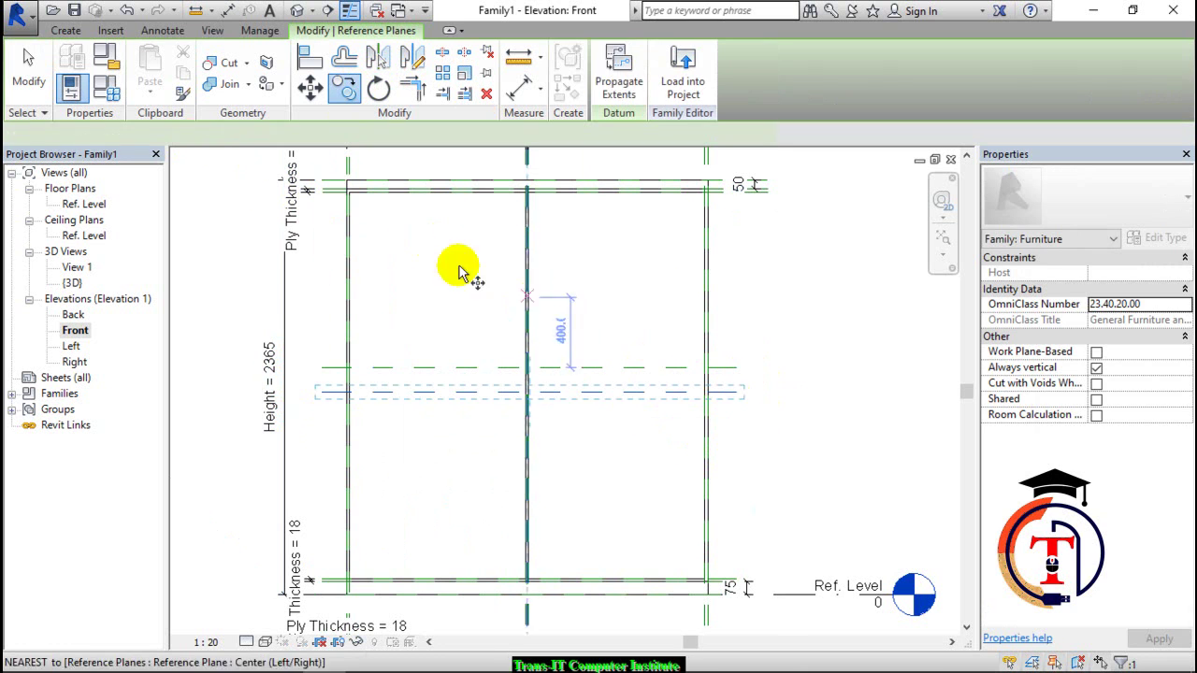
pyautogui.click(291, 134)
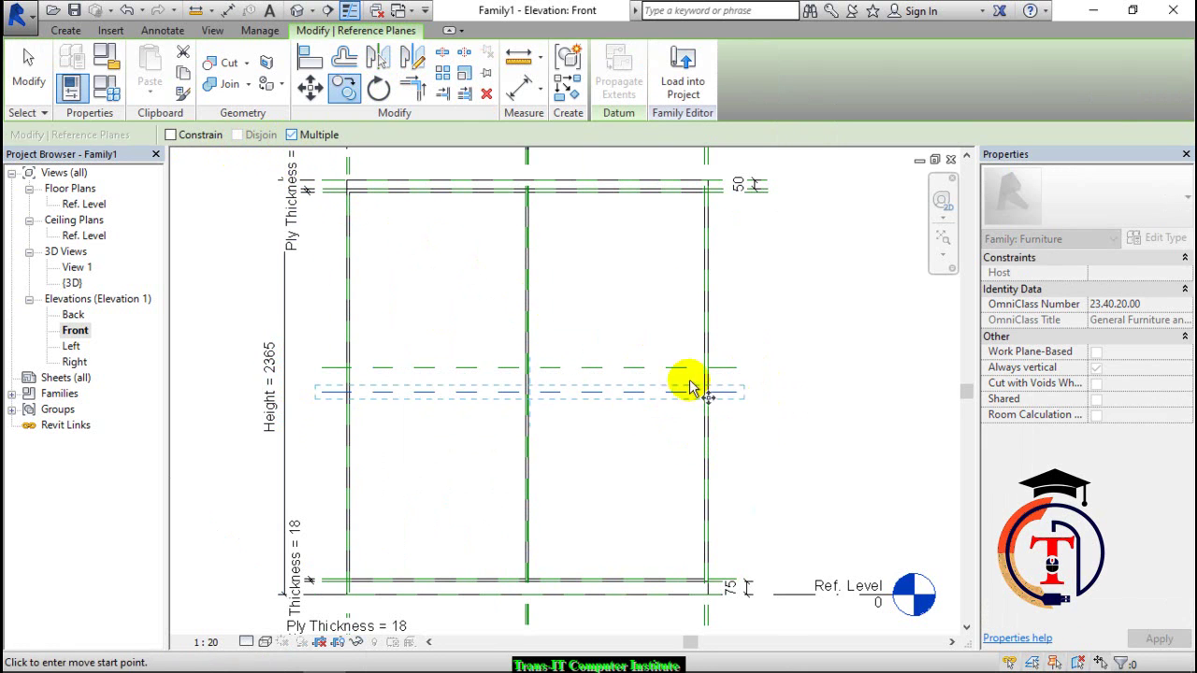
pyautogui.click(771, 393)
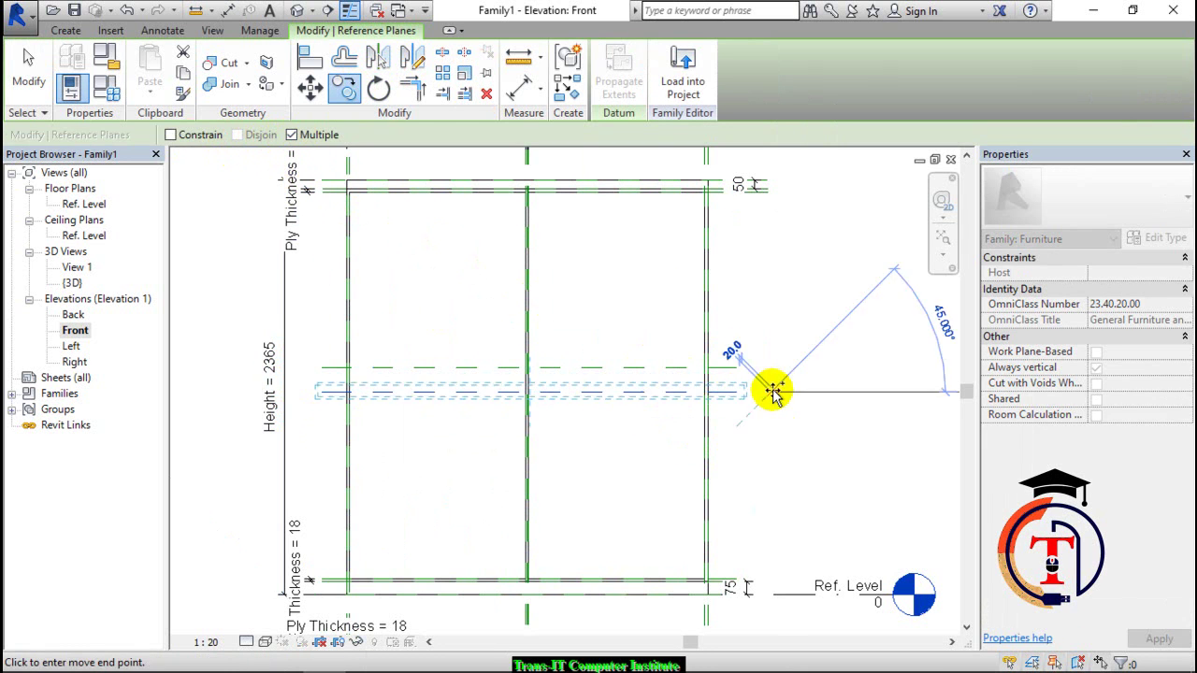
pyautogui.click(773, 446)
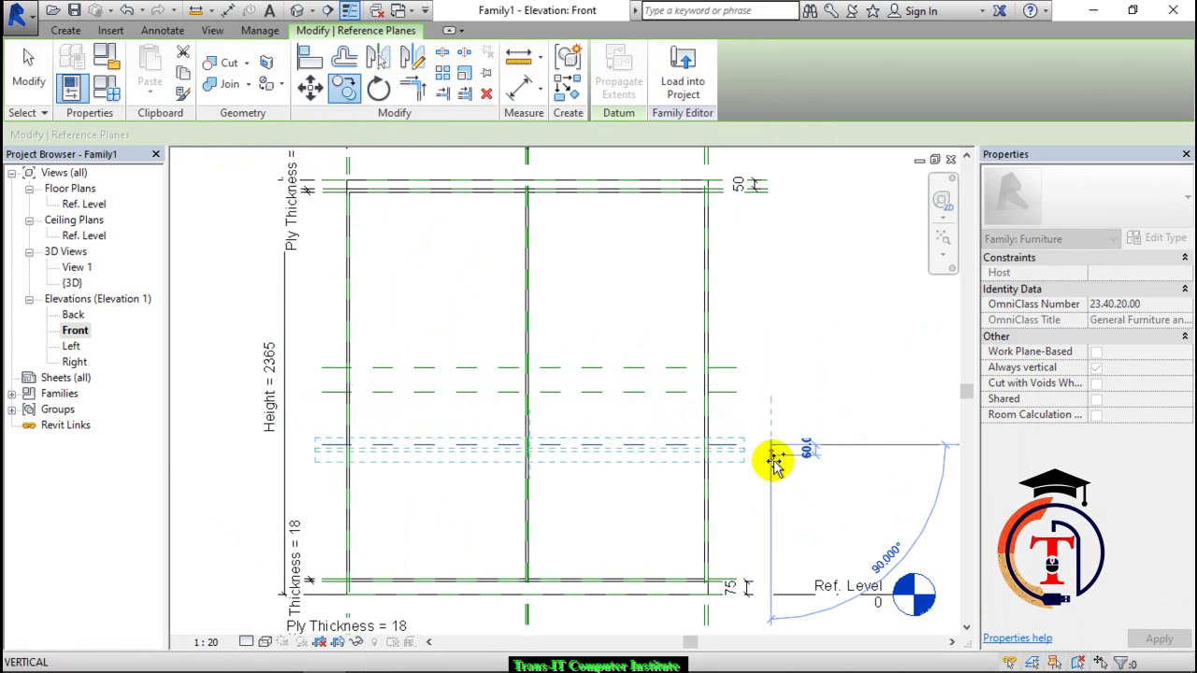
pyautogui.click(772, 475)
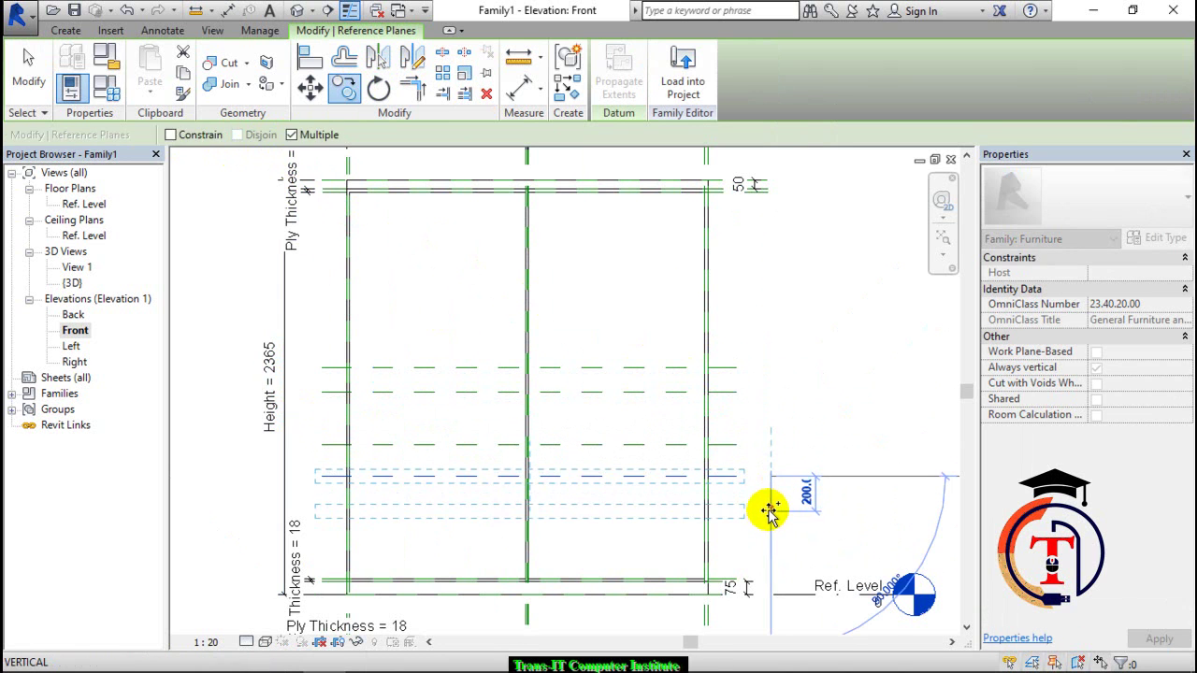
pyautogui.click(774, 512)
pyautogui.press('Escape')
pyautogui.press('Escape')
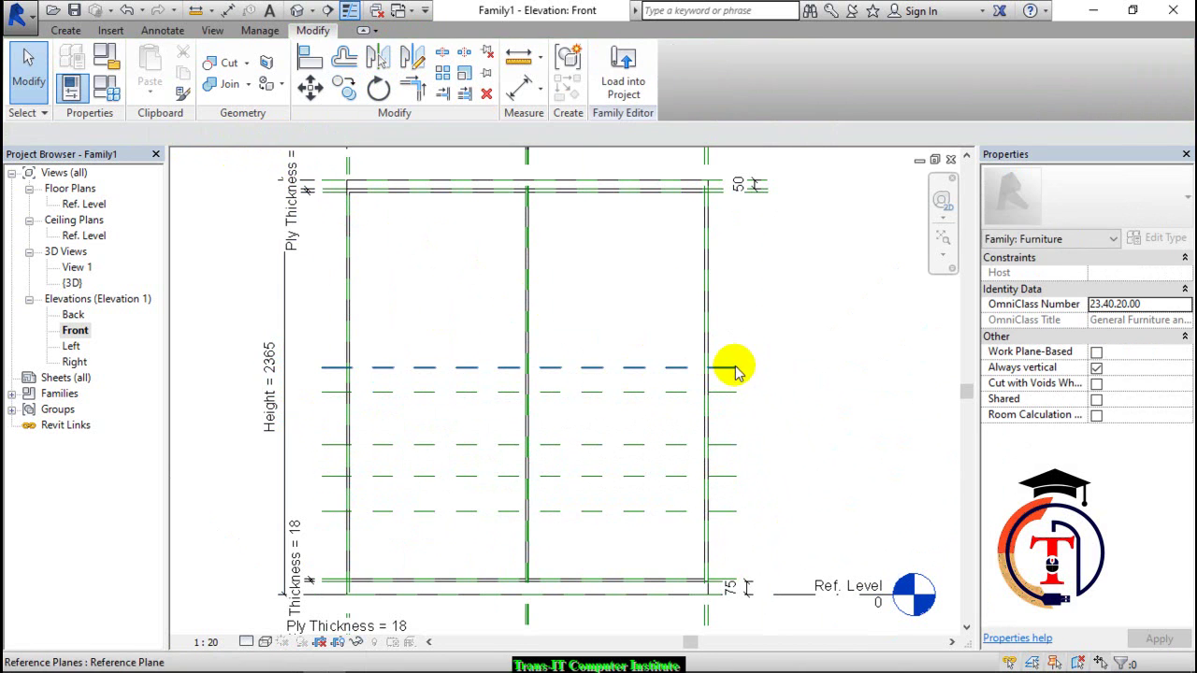
pyautogui.click(726, 368)
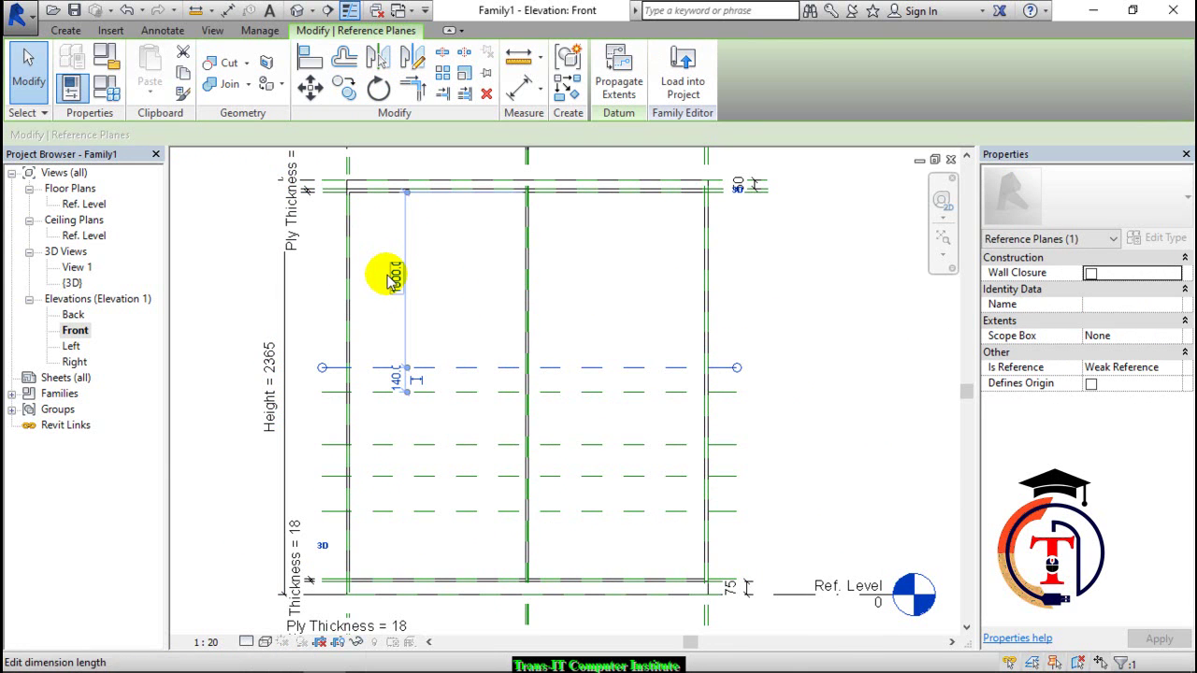
pyautogui.click(776, 275)
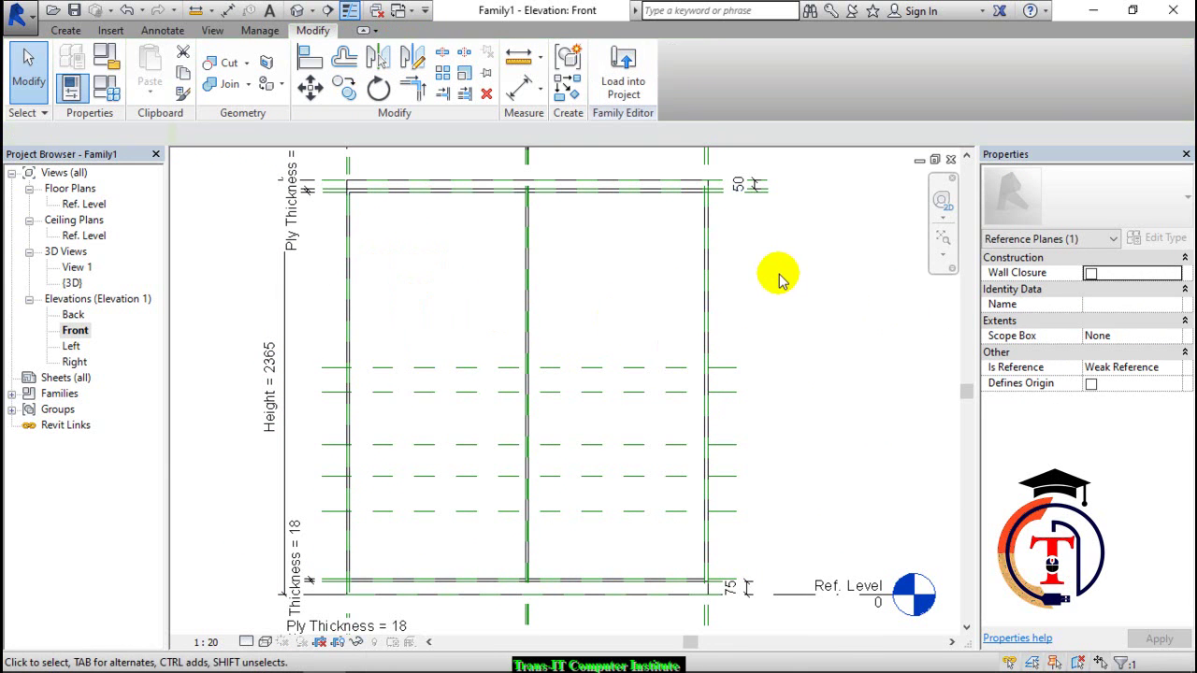
# Respace the lower shelf reference planes to 397, 130 and 170 per the PDF drawing.
pyautogui.hotkey('alt', 'Tab')
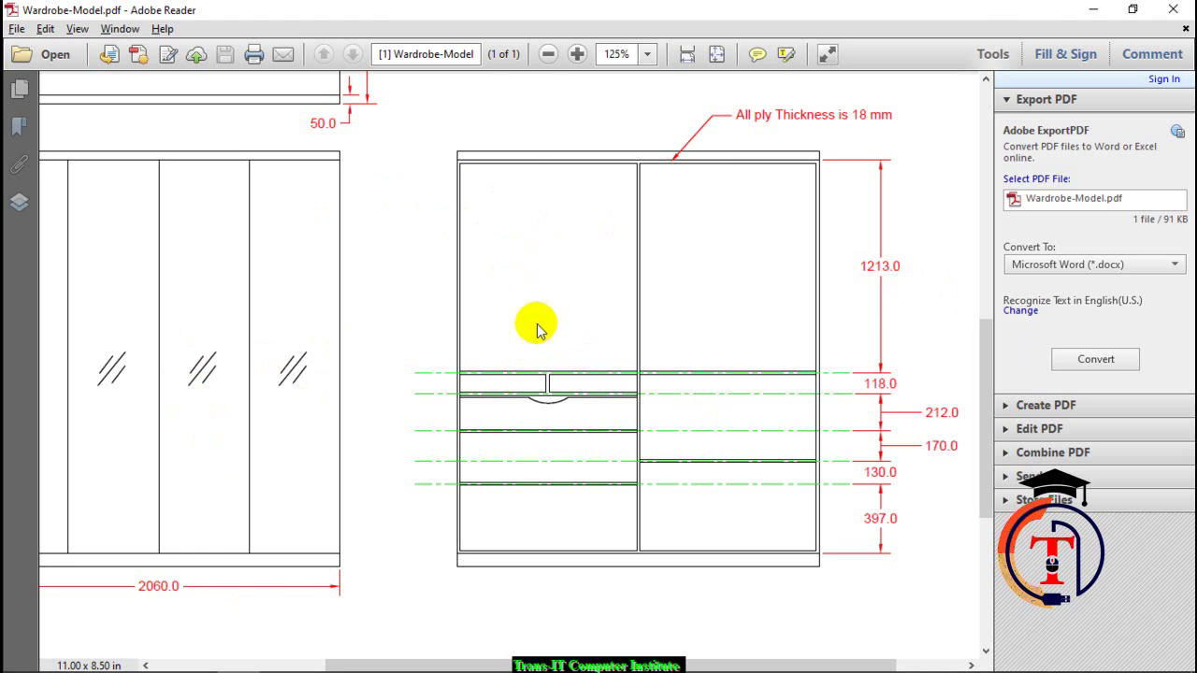
pyautogui.hotkey('alt', 'Tab')
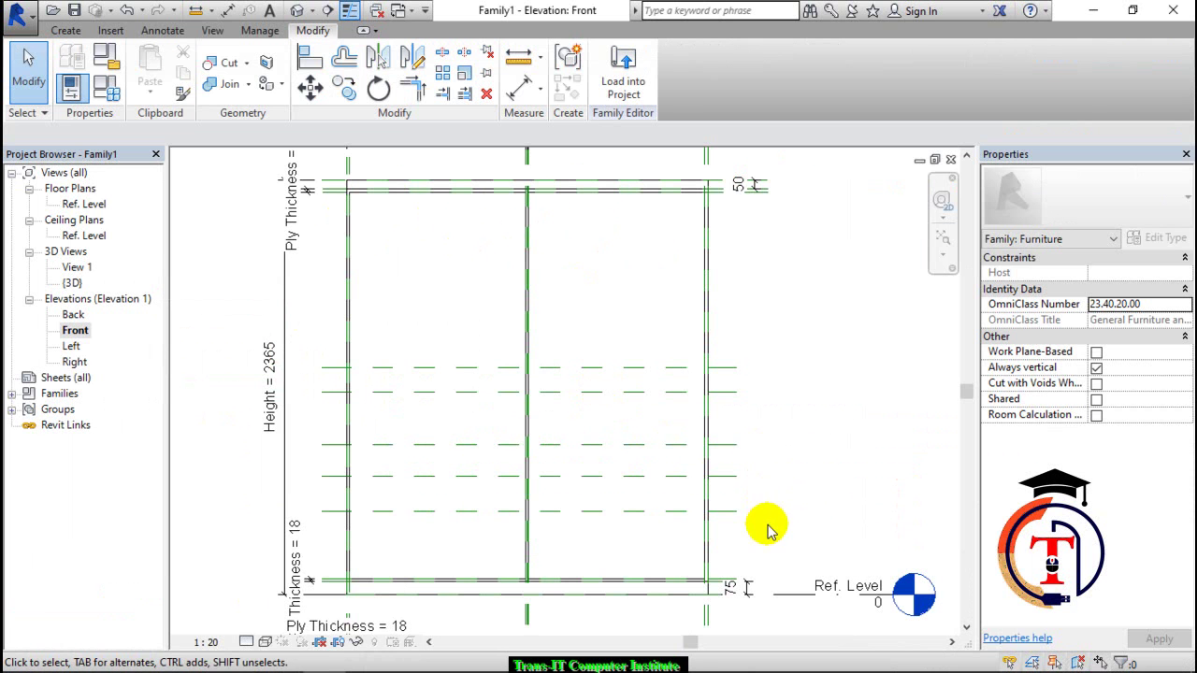
pyautogui.click(738, 514)
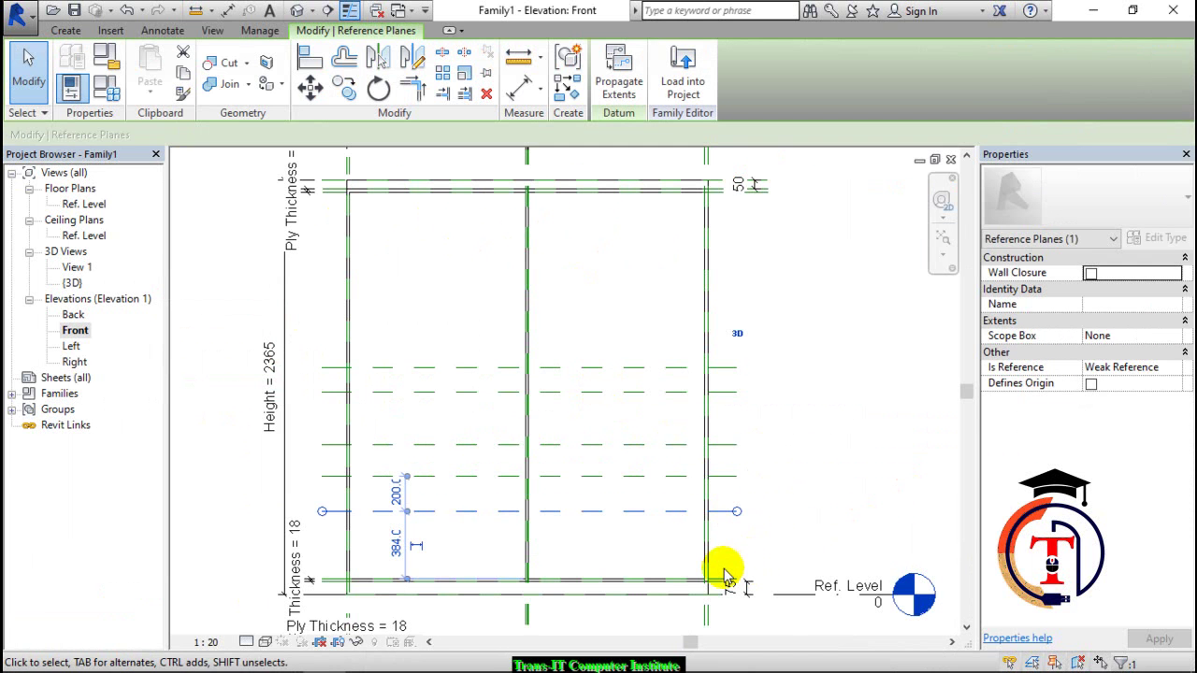
pyautogui.hotkey('alt', 'Tab')
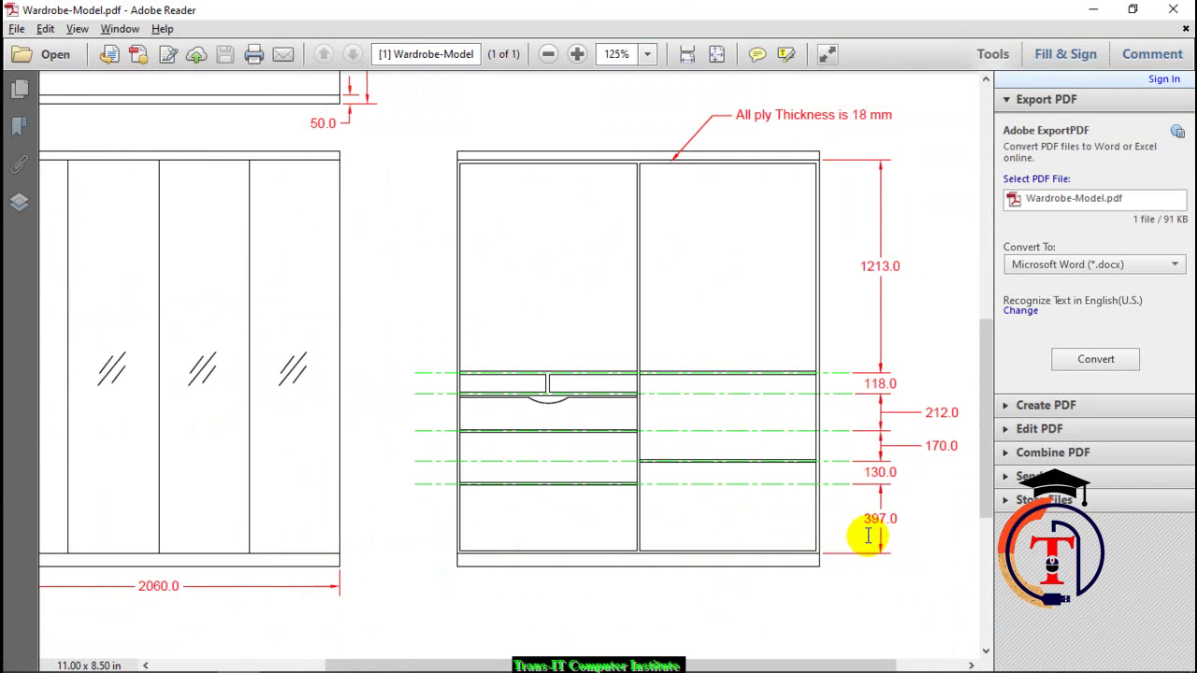
pyautogui.hotkey('alt', 'Tab')
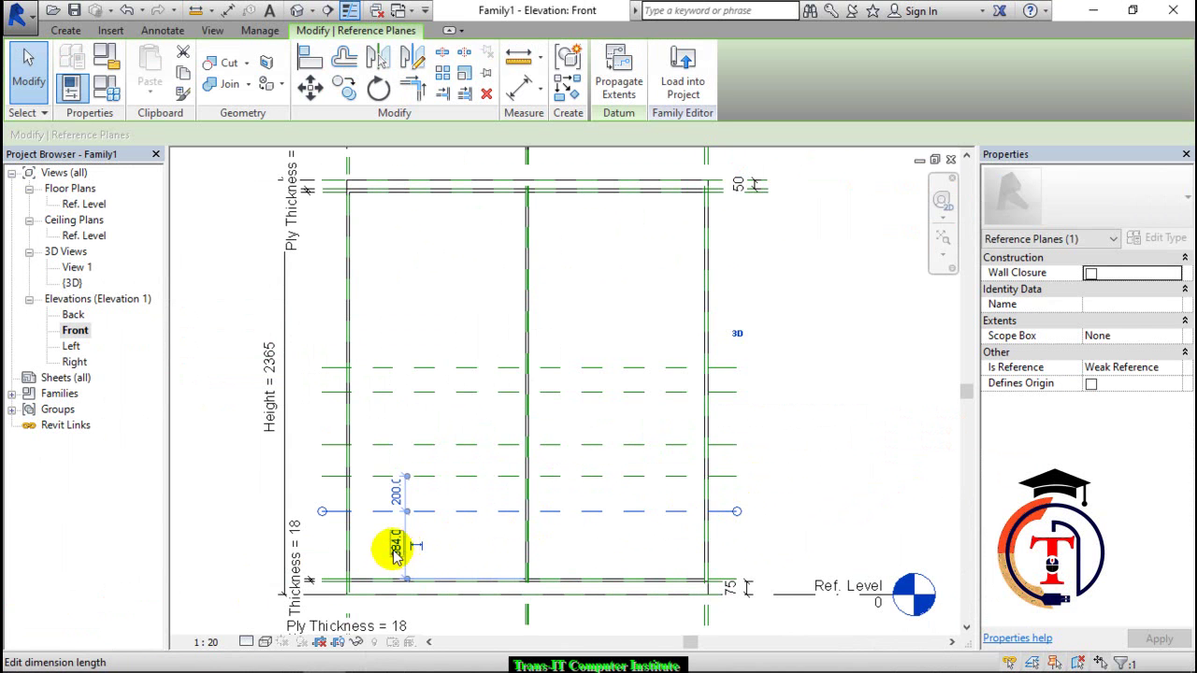
pyautogui.click(398, 545)
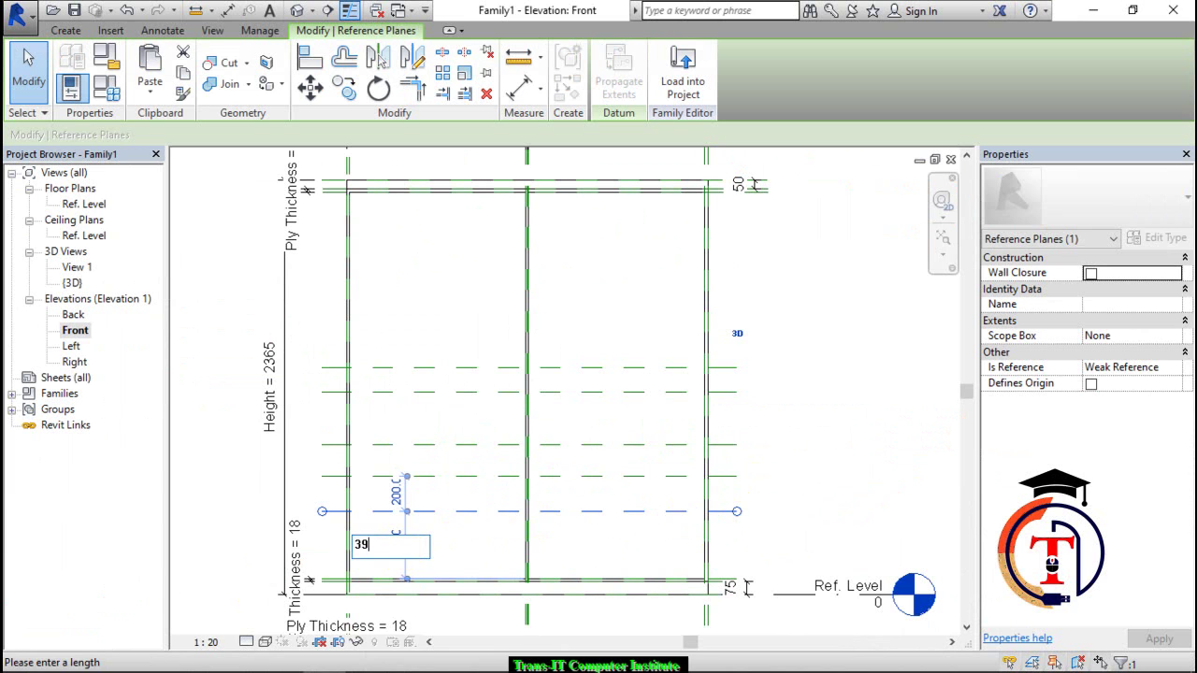
pyautogui.write('7')
pyautogui.press('Return')
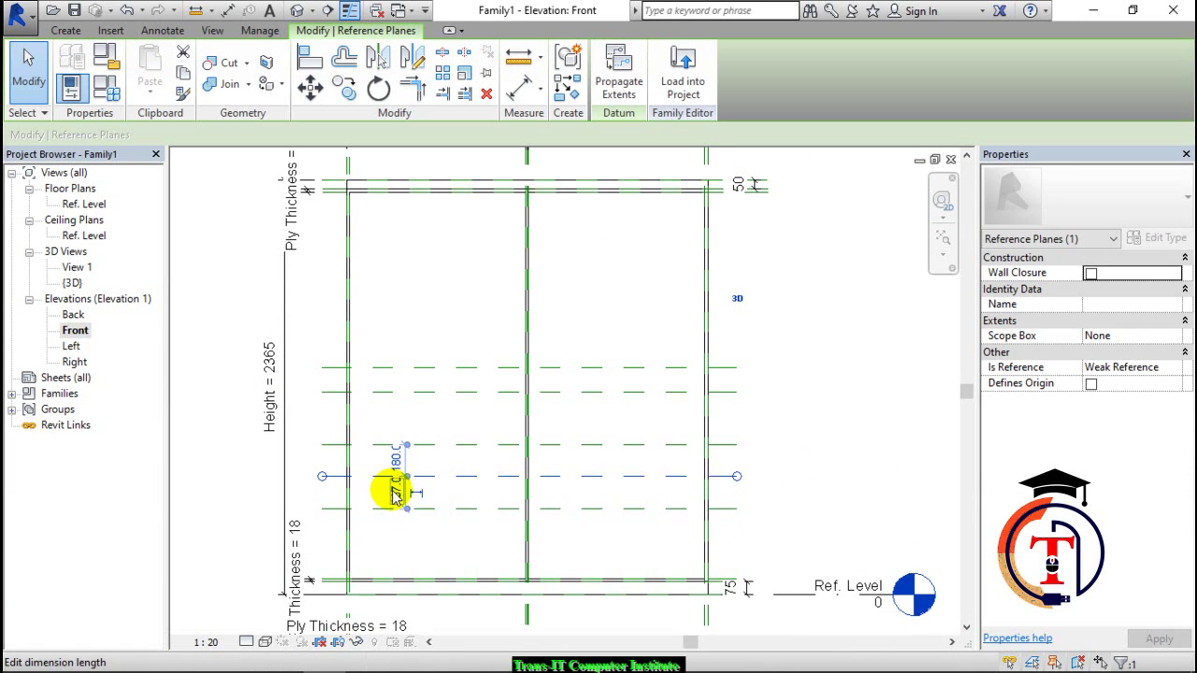
pyautogui.click(395, 492)
pyautogui.press('Return')
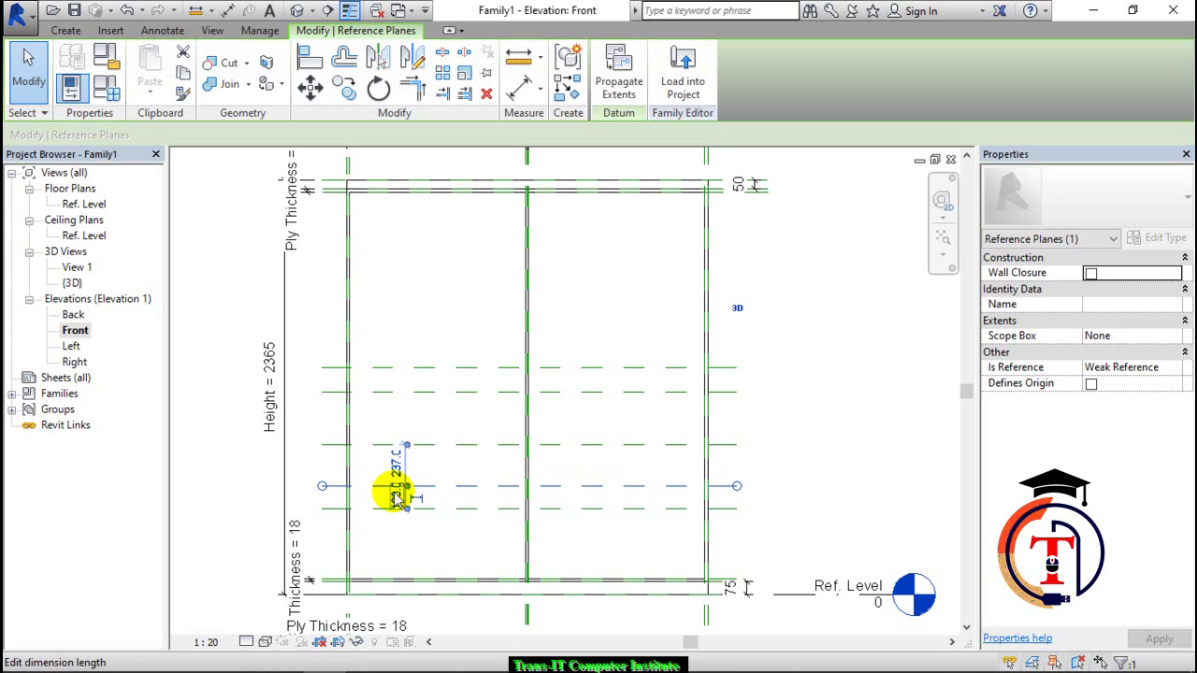
pyautogui.hotkey('alt', 'Tab')
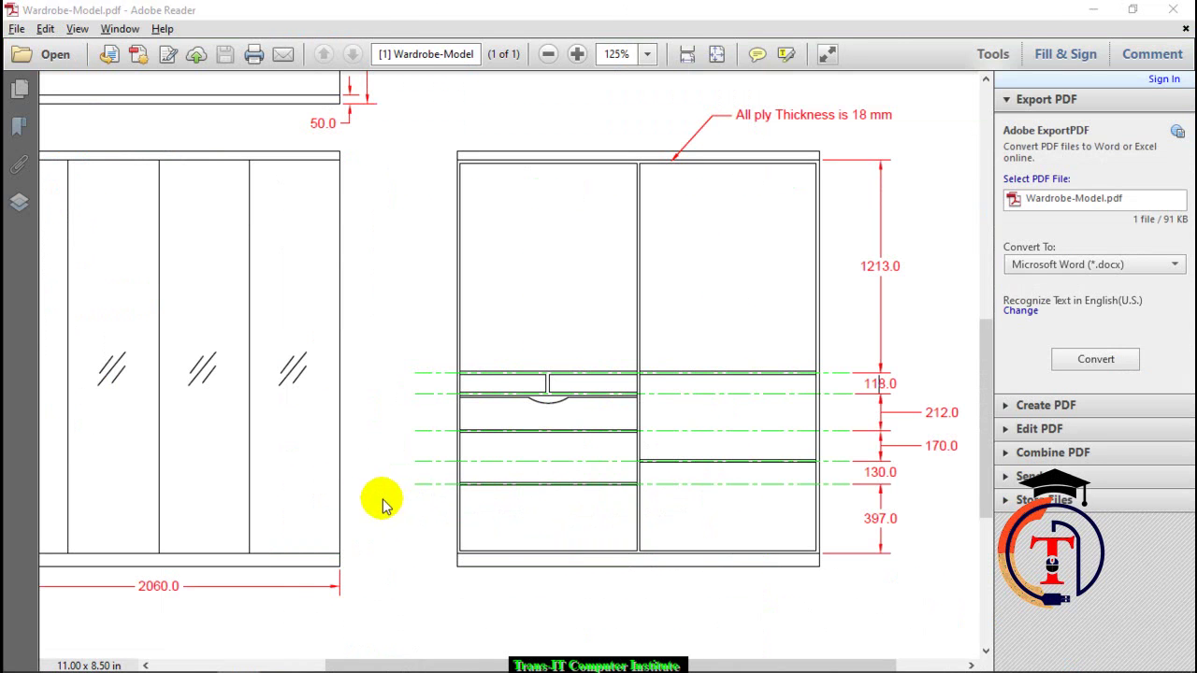
pyautogui.hotkey('alt', 'Tab')
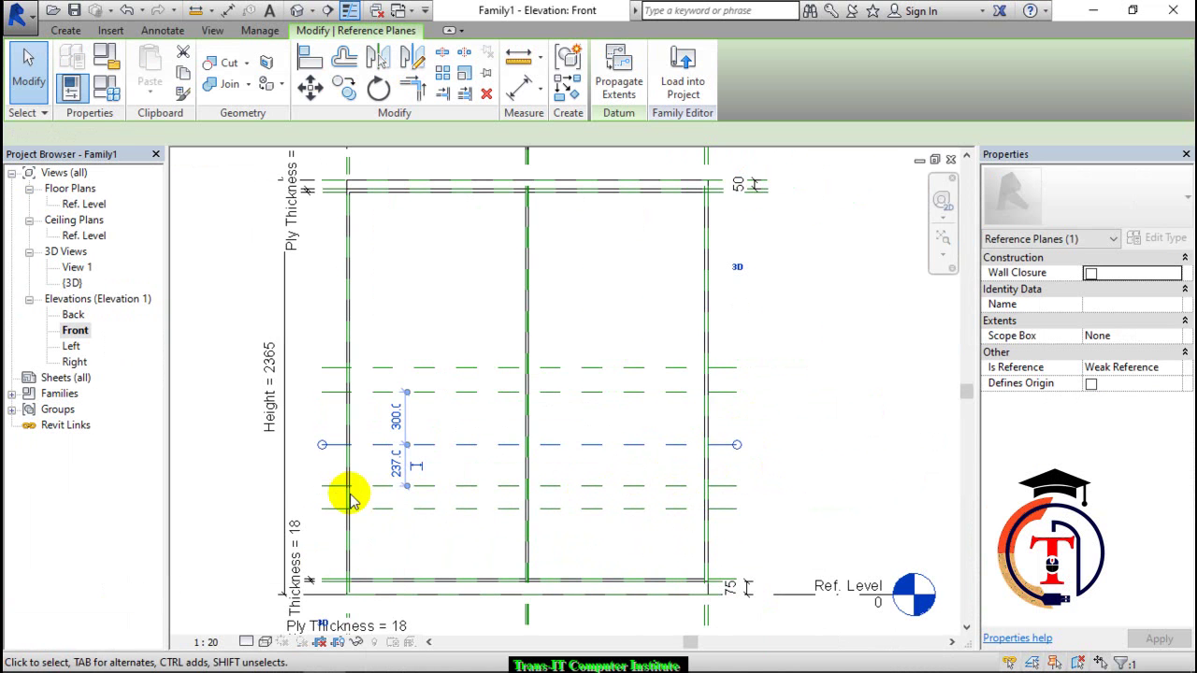
pyautogui.click(397, 462)
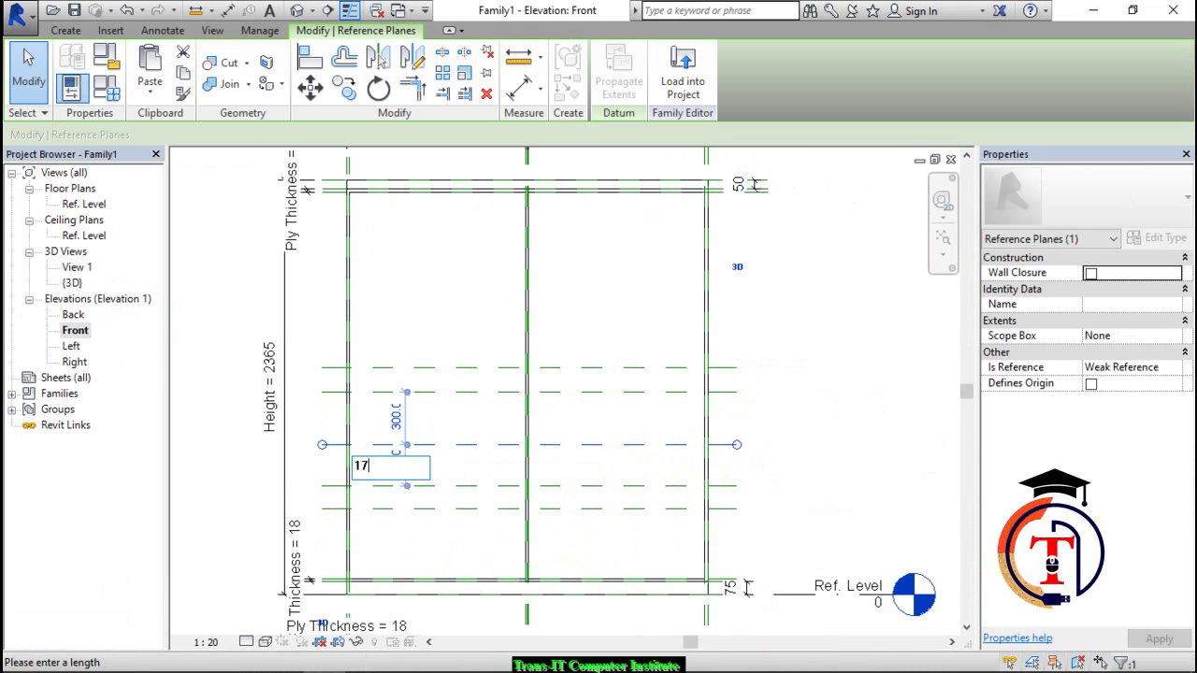
pyautogui.write('0')
pyautogui.press('Return')
# Set the upper shelf plane gaps to 212 and 118, then clear the selection.
pyautogui.hotkey('alt', 'Tab')
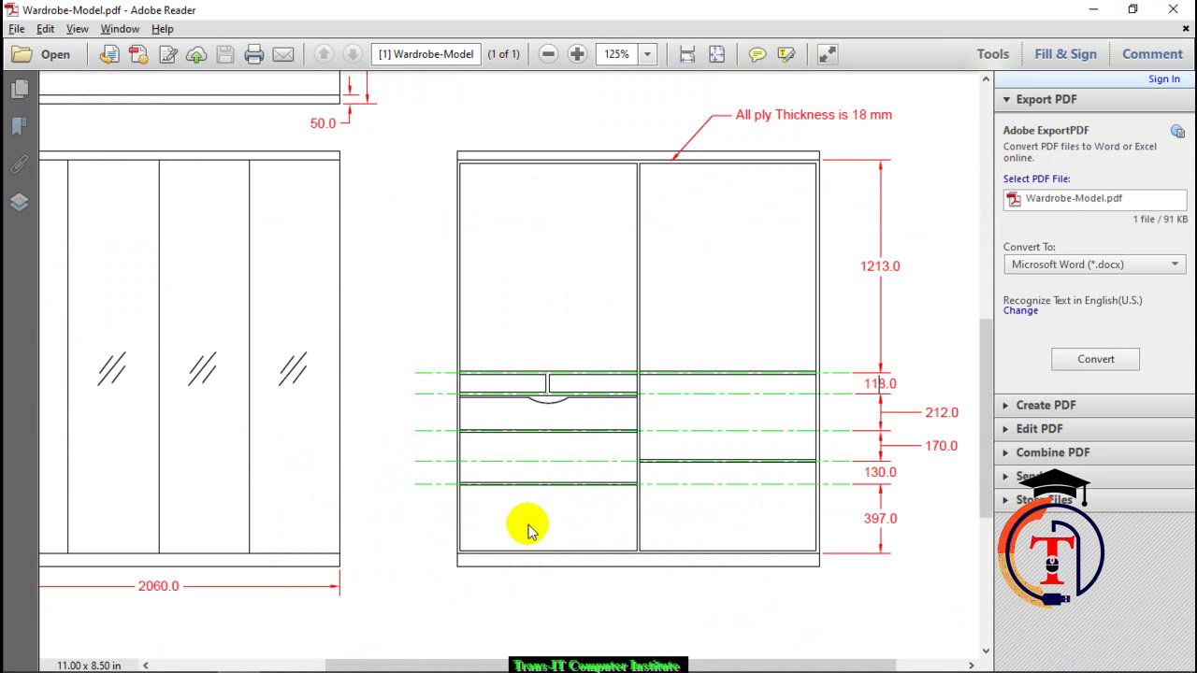
pyautogui.hotkey('alt', 'Tab')
pyautogui.click(726, 392)
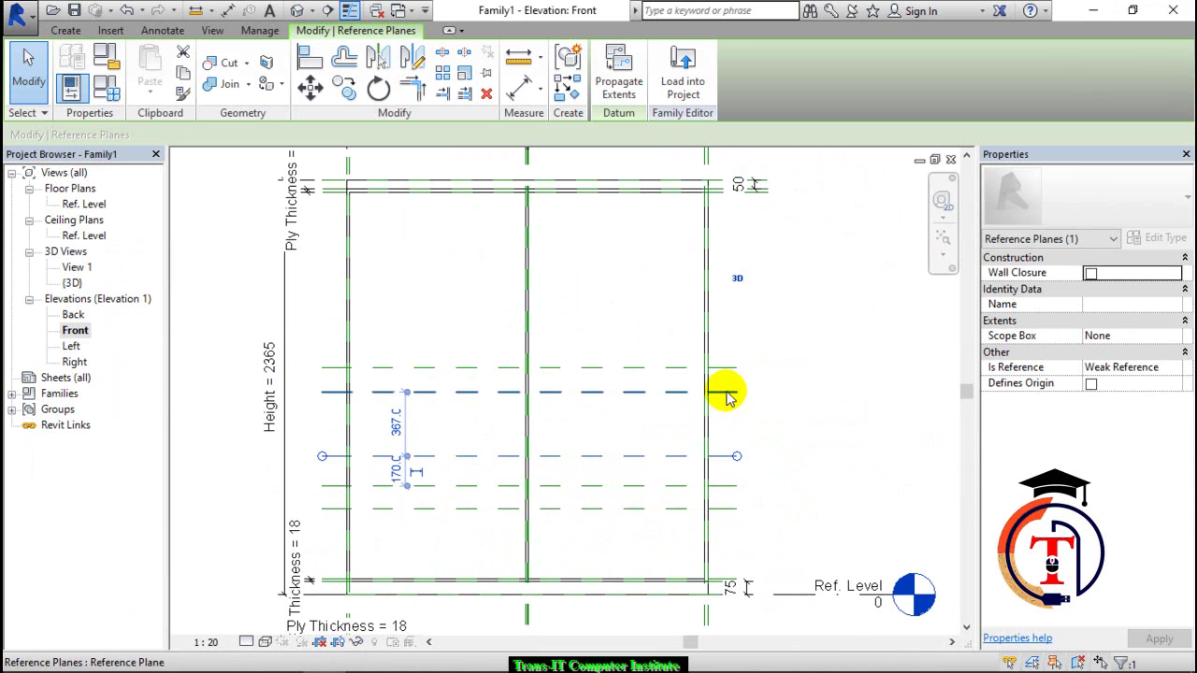
pyautogui.click(395, 423)
pyautogui.write('212')
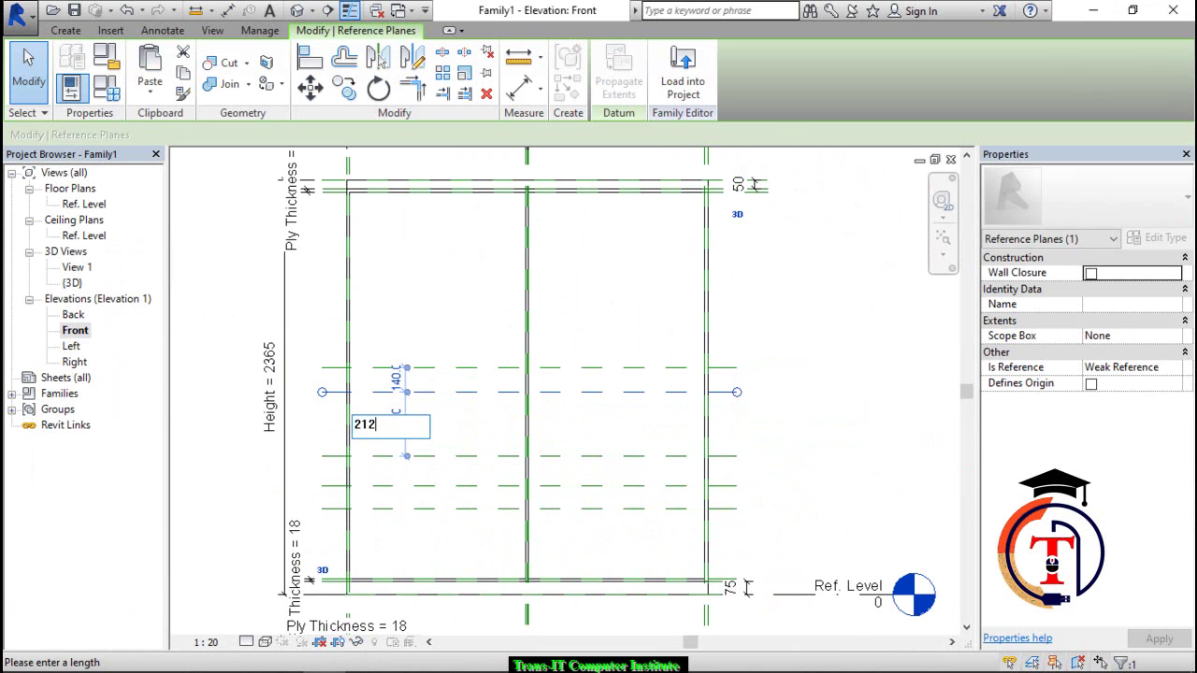
pyautogui.press('Return')
pyautogui.hotkey('alt', 'Tab')
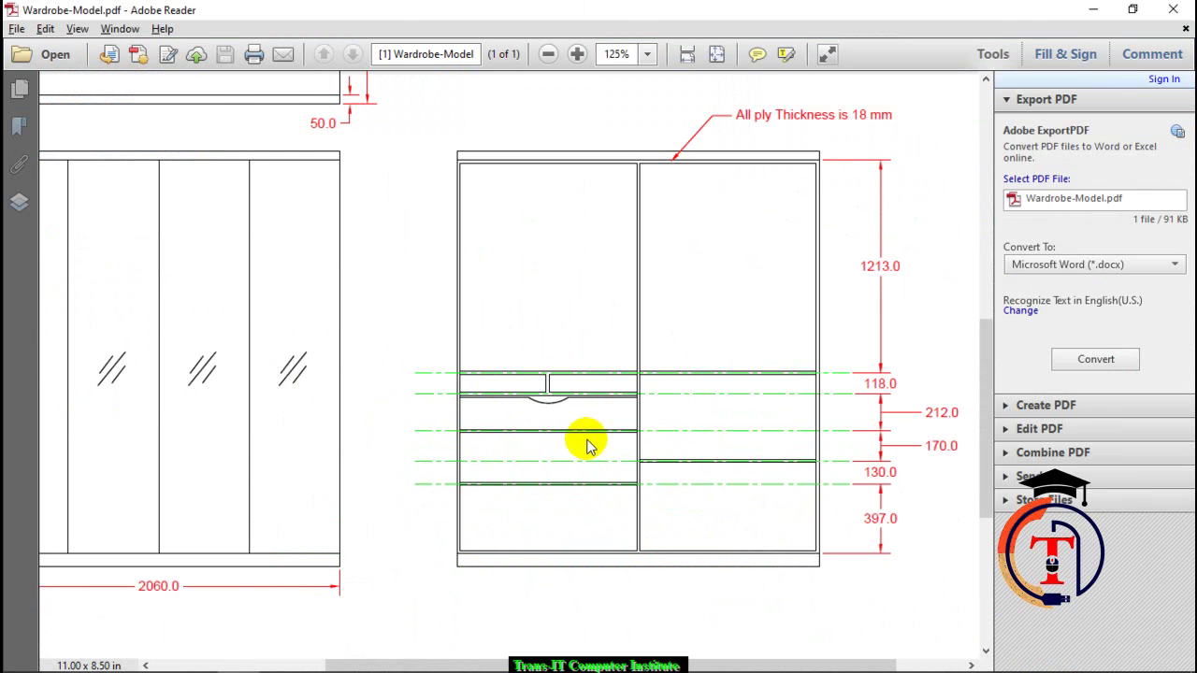
pyautogui.hotkey('alt', 'Tab')
pyautogui.click(560, 369)
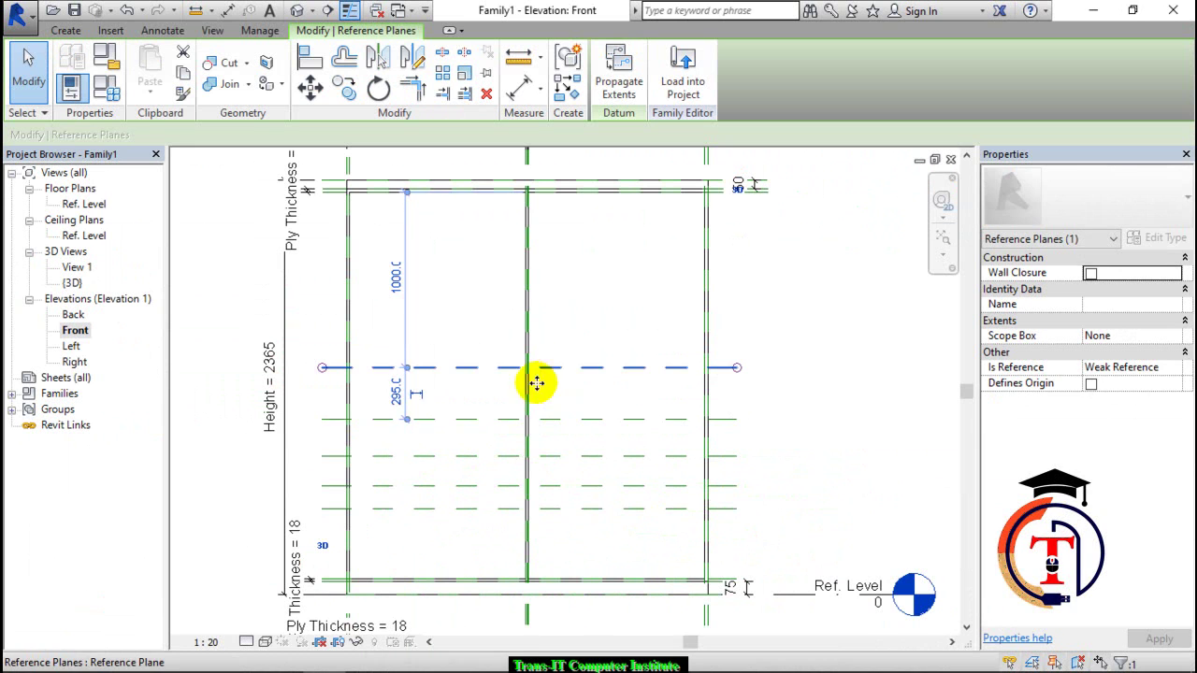
pyautogui.click(396, 397)
pyautogui.write('8')
pyautogui.press('Return')
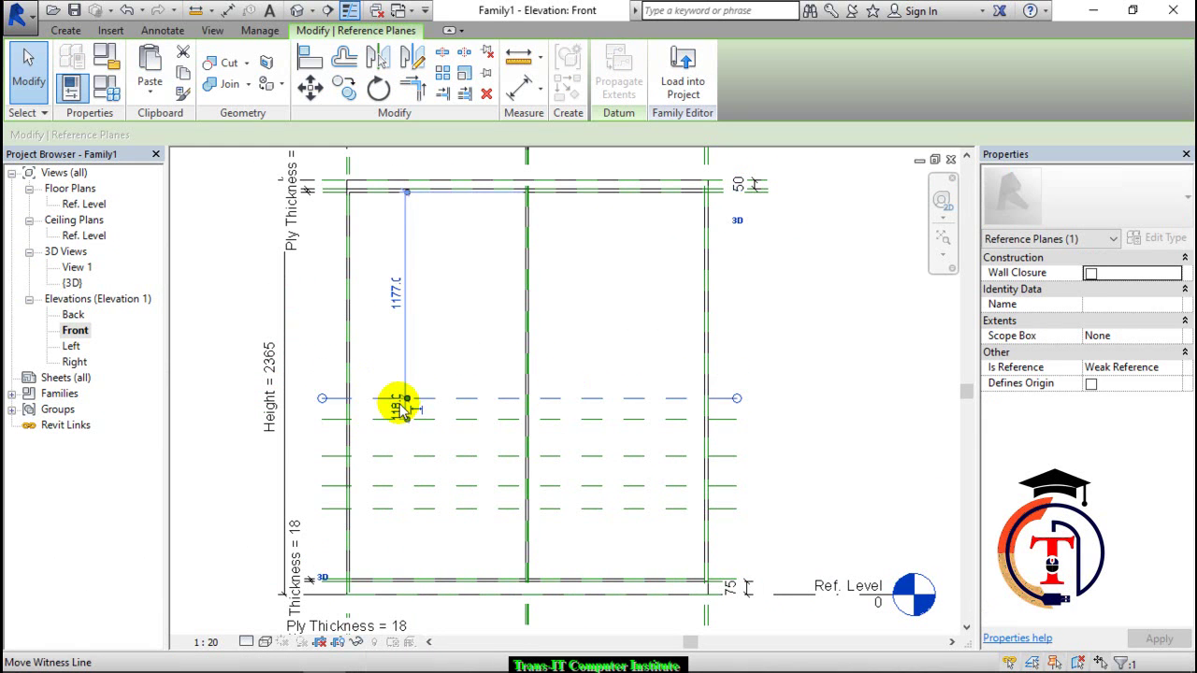
pyautogui.click(759, 353)
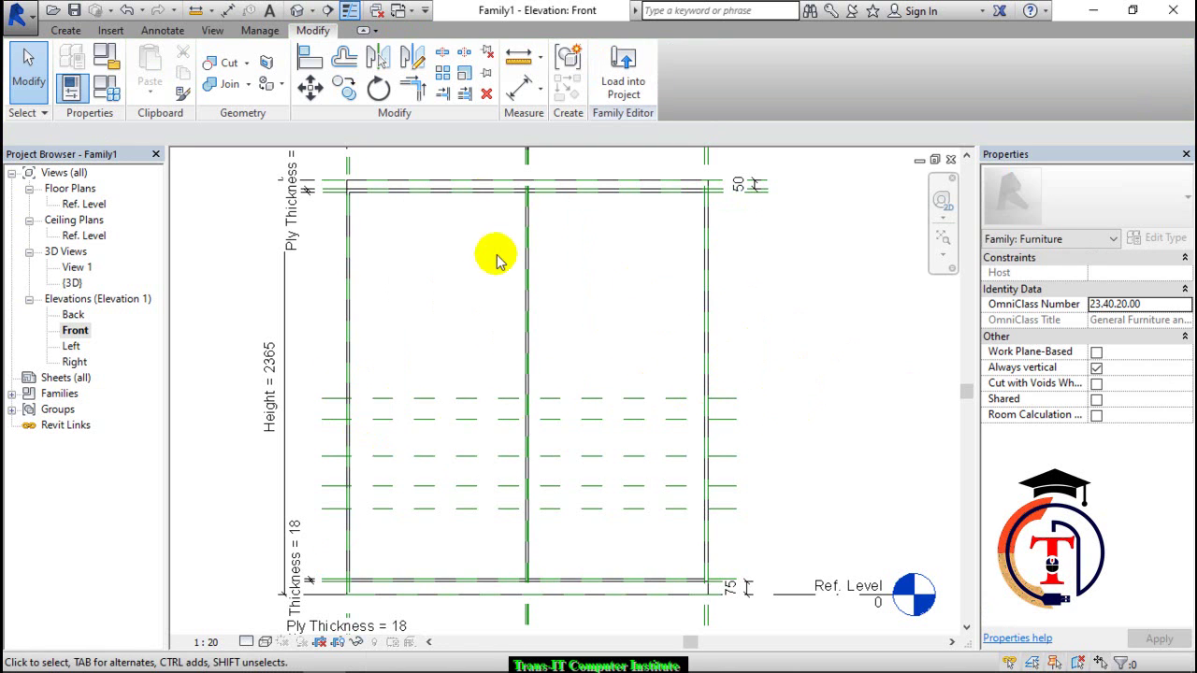
# Place aligned dimensions 397, 130 and 170 between the lower shelf reference planes with DI.
pyautogui.scroll(2, 827, 598)
pyautogui.moveTo(767, 550); pyautogui.dragTo(717, 406, button='middle')
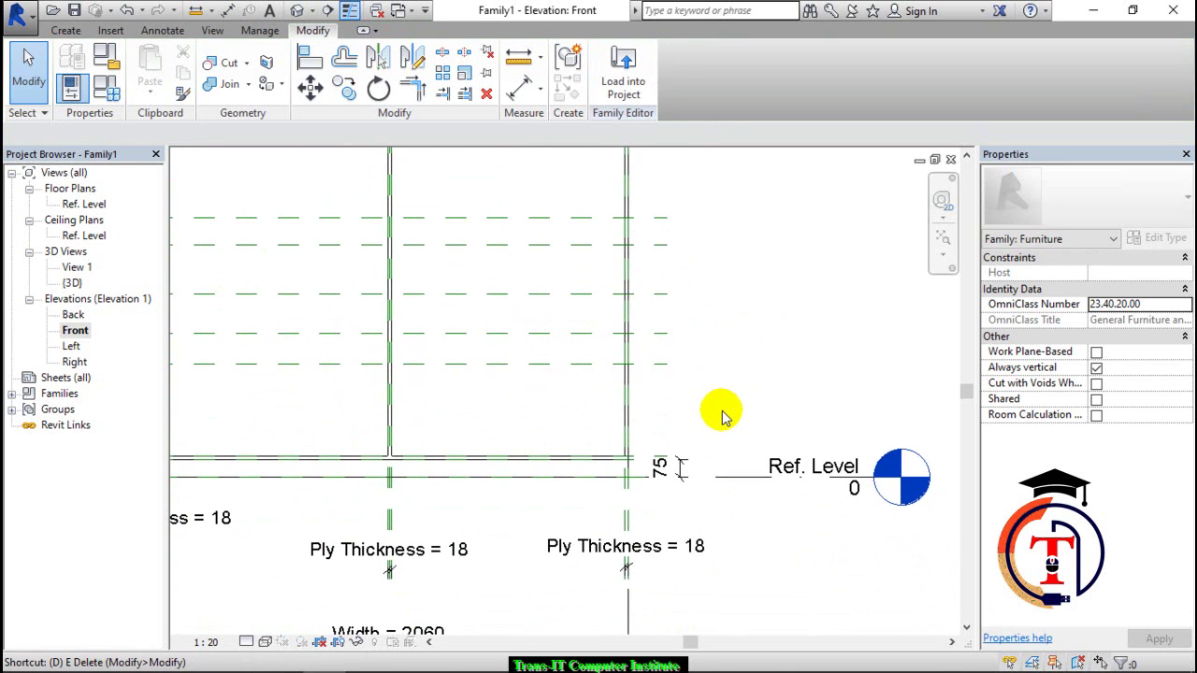
pyautogui.press('d')
pyautogui.press('i')
pyautogui.scroll(2, 620, 449)
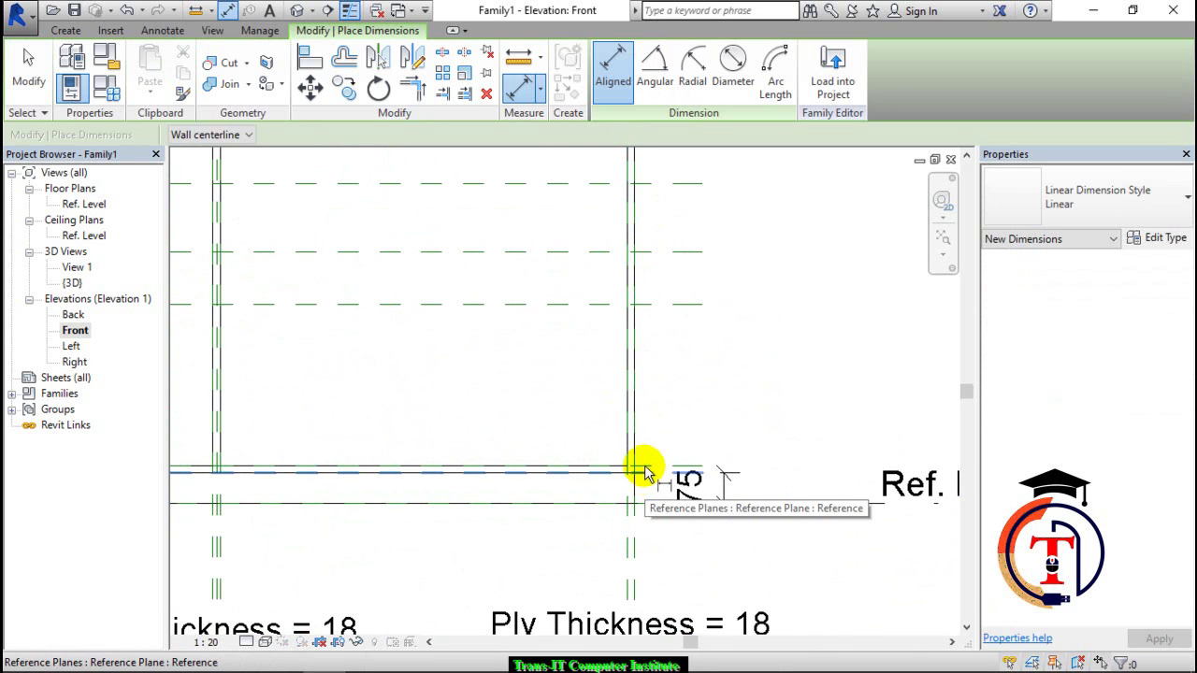
pyautogui.click(644, 469)
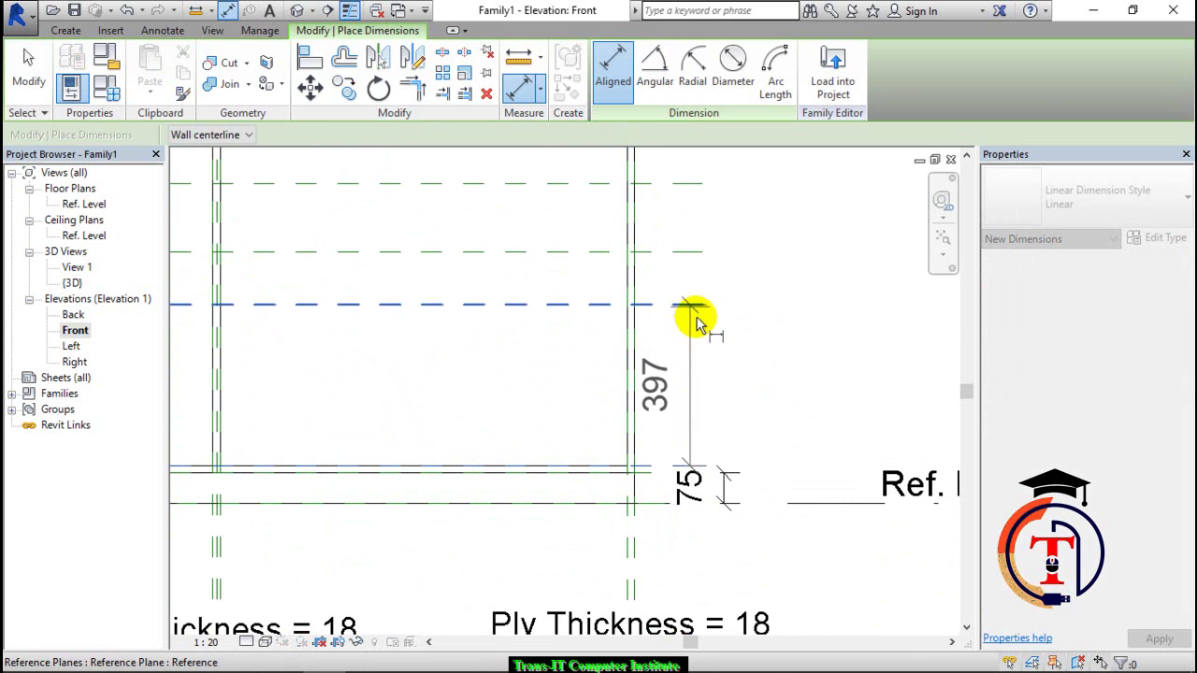
pyautogui.click(696, 306)
pyautogui.click(721, 326)
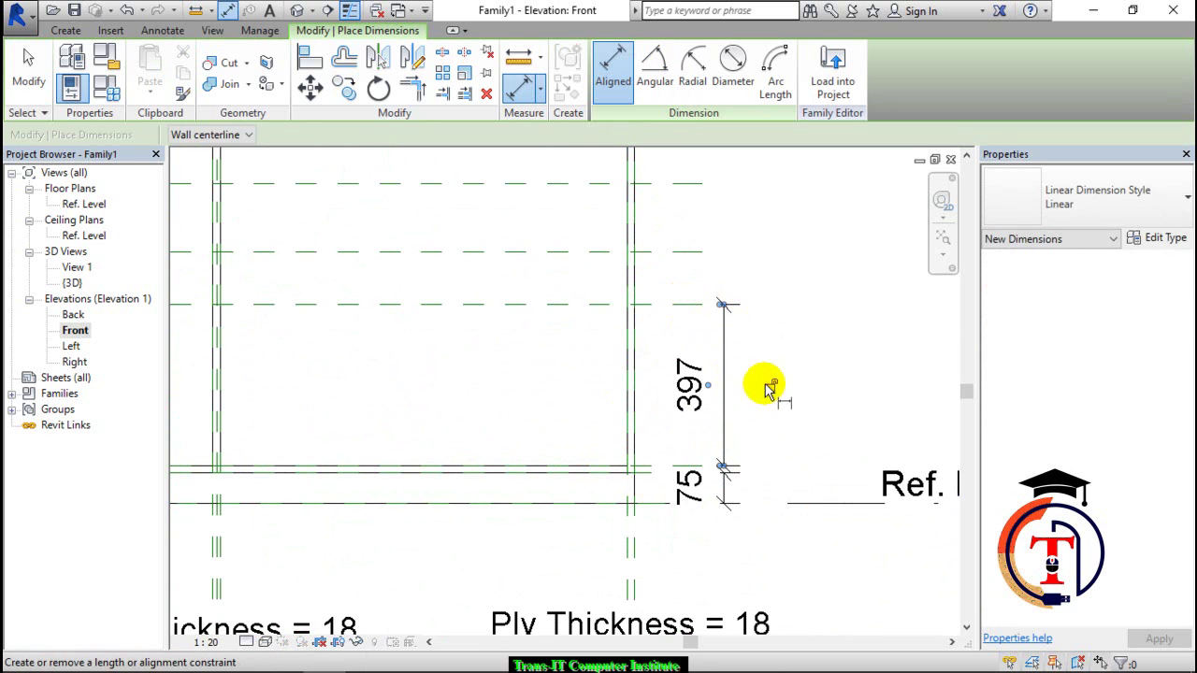
pyautogui.click(689, 303)
pyautogui.click(689, 252)
pyautogui.click(725, 267)
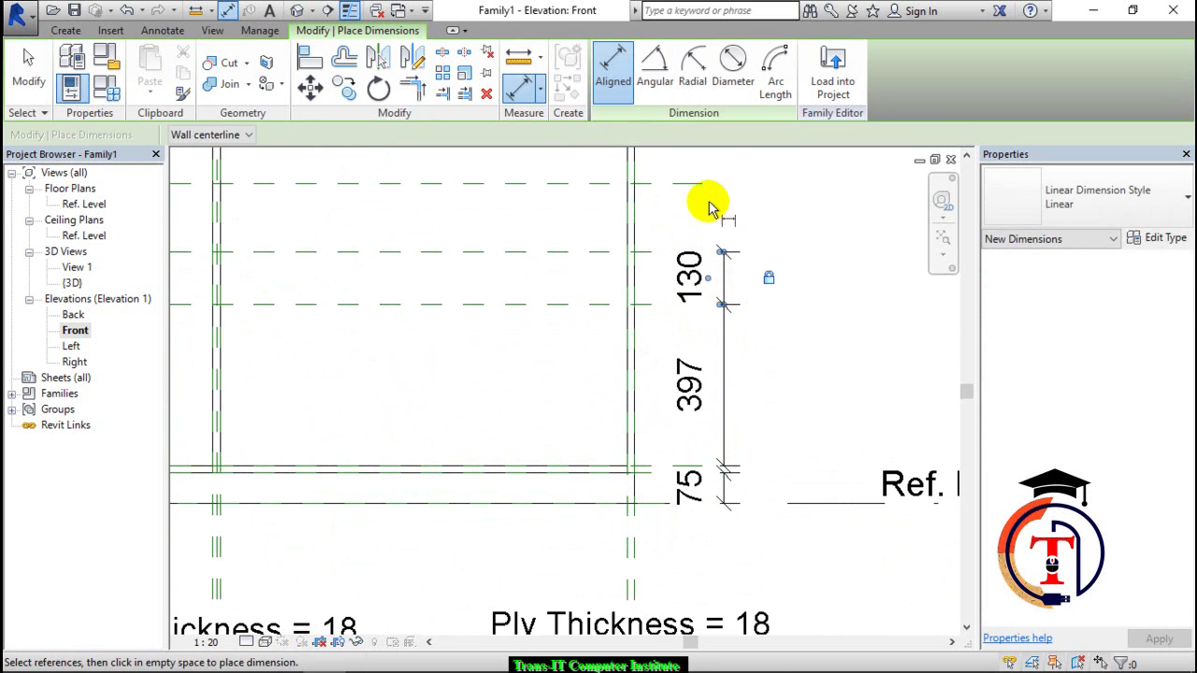
pyautogui.click(666, 253)
pyautogui.click(683, 186)
pyautogui.click(739, 217)
# Complete the dimension chain with 212 and 118 between the upper shelf planes.
pyautogui.moveTo(711, 239); pyautogui.dragTo(716, 495, button='middle')
pyautogui.click(691, 449)
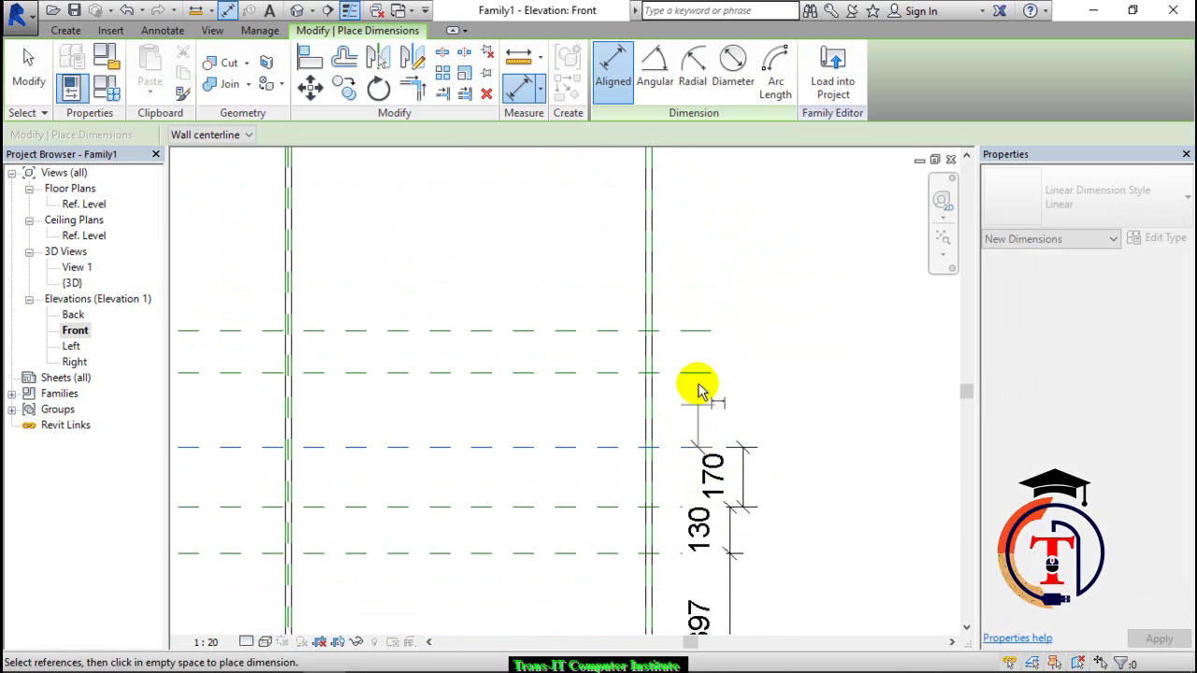
pyautogui.click(701, 374)
pyautogui.click(772, 412)
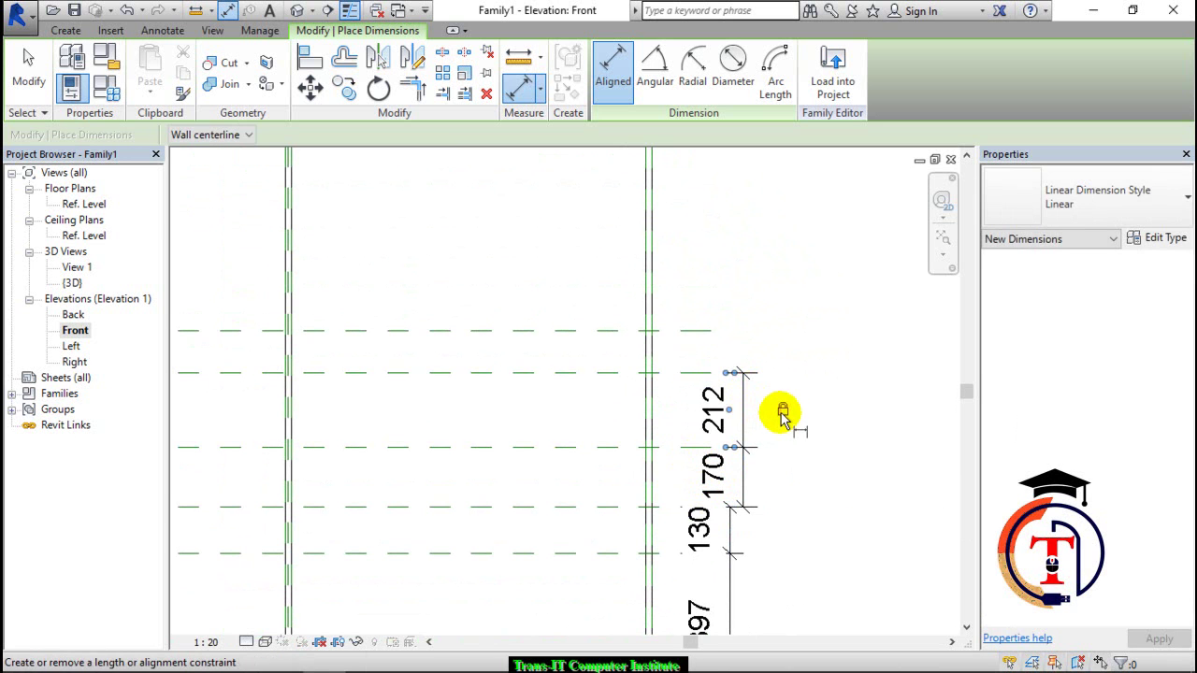
pyautogui.click(686, 372)
pyautogui.click(697, 331)
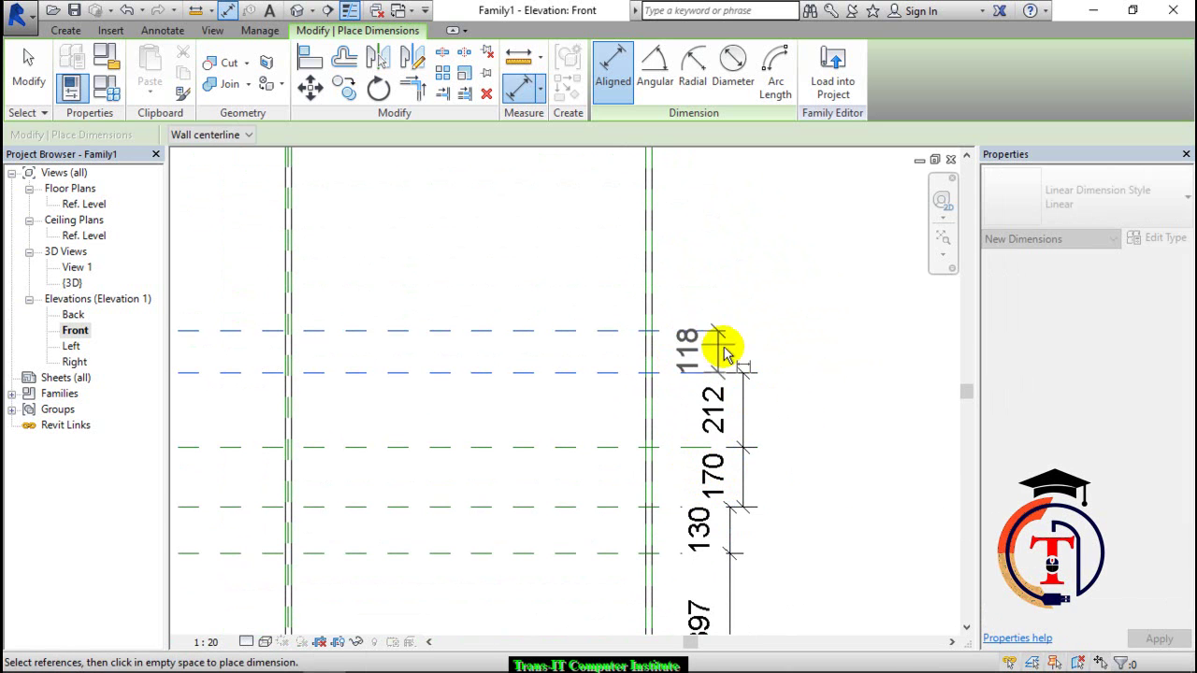
pyautogui.click(754, 348)
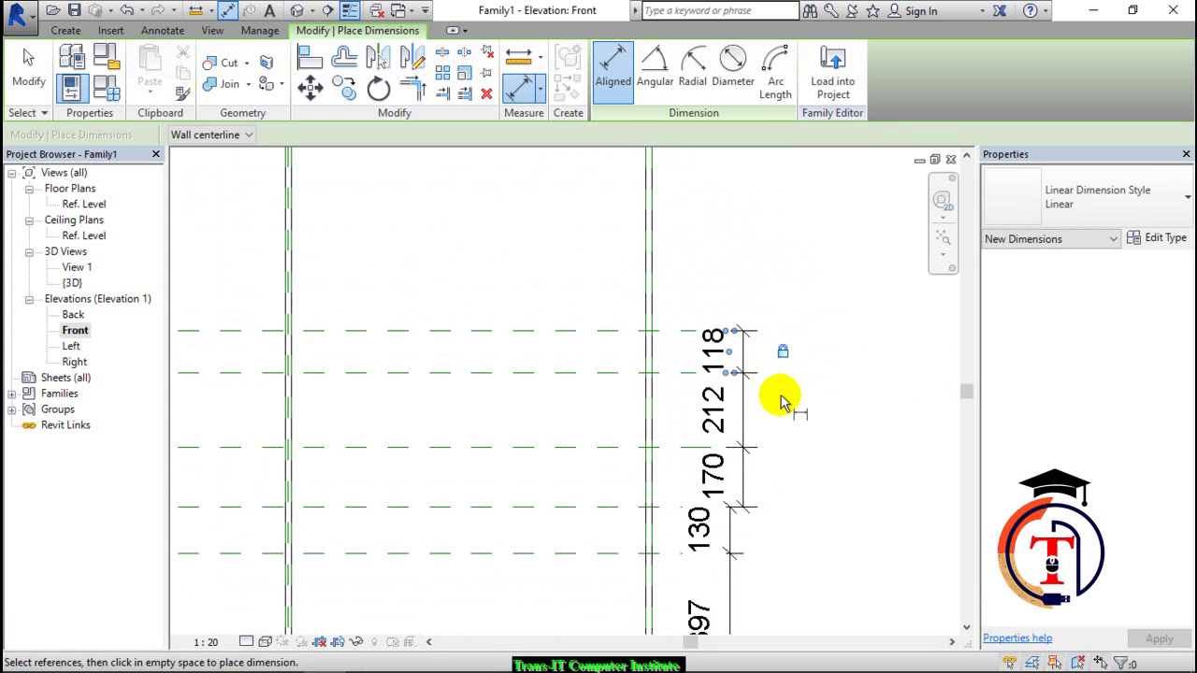
pyautogui.scroll(-3, 782, 403)
pyautogui.moveTo(761, 361); pyautogui.dragTo(633, 379, button='middle')
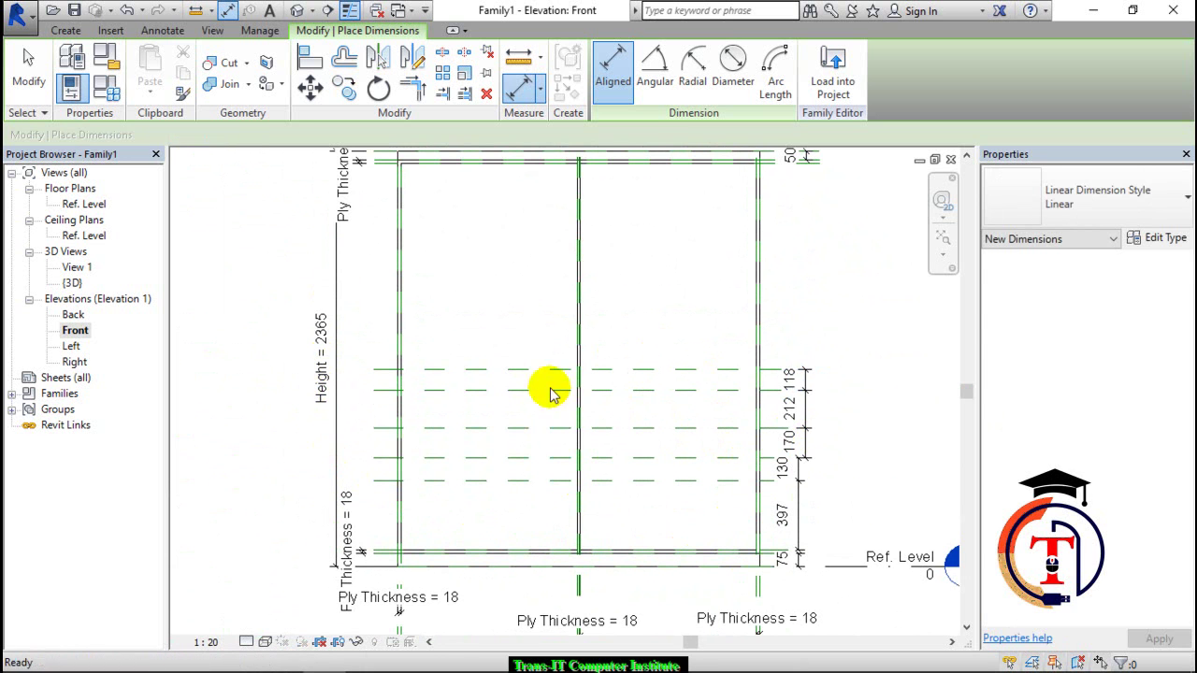
pyautogui.press('Escape')
# Switch to the default 3D view of the wardrobe and orbit it.
pyautogui.scroll(1, 423, 399)
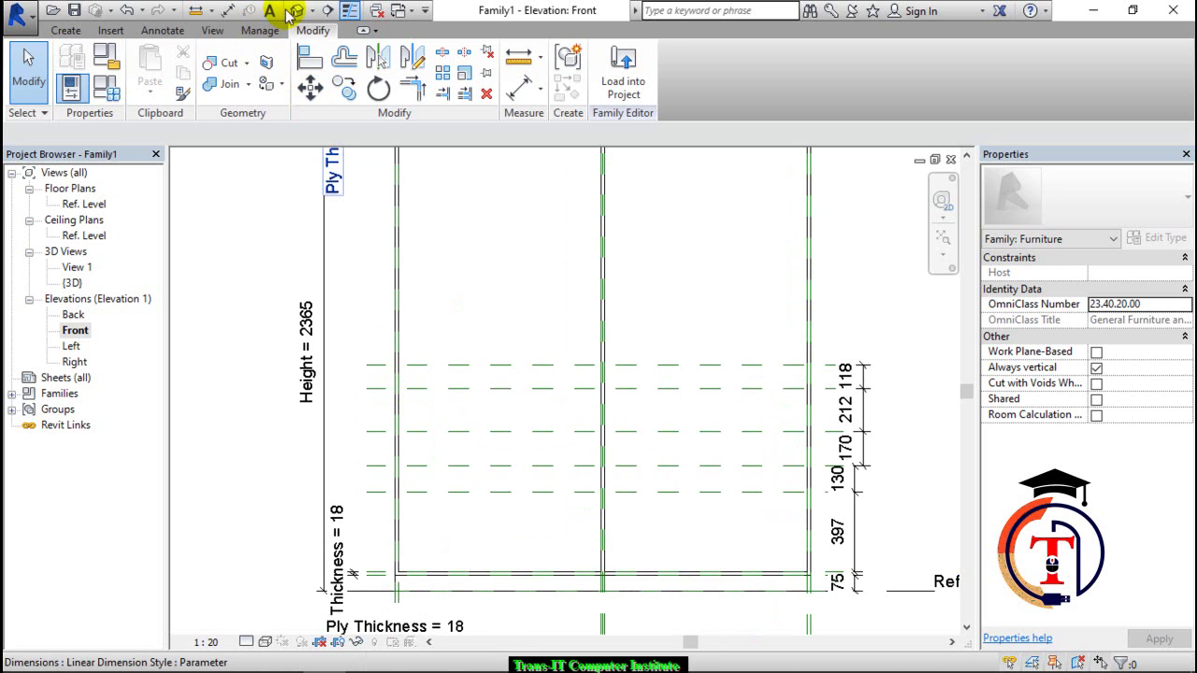
pyautogui.click(299, 12)
pyautogui.moveTo(548, 486)
pyautogui.keyDown('shift'); pyautogui.mouseDown(button='middle')
pyautogui.moveTo(544, 585)
pyautogui.moveTo(540, 556)
pyautogui.mouseUp(button='middle'); pyautogui.keyUp('shift')
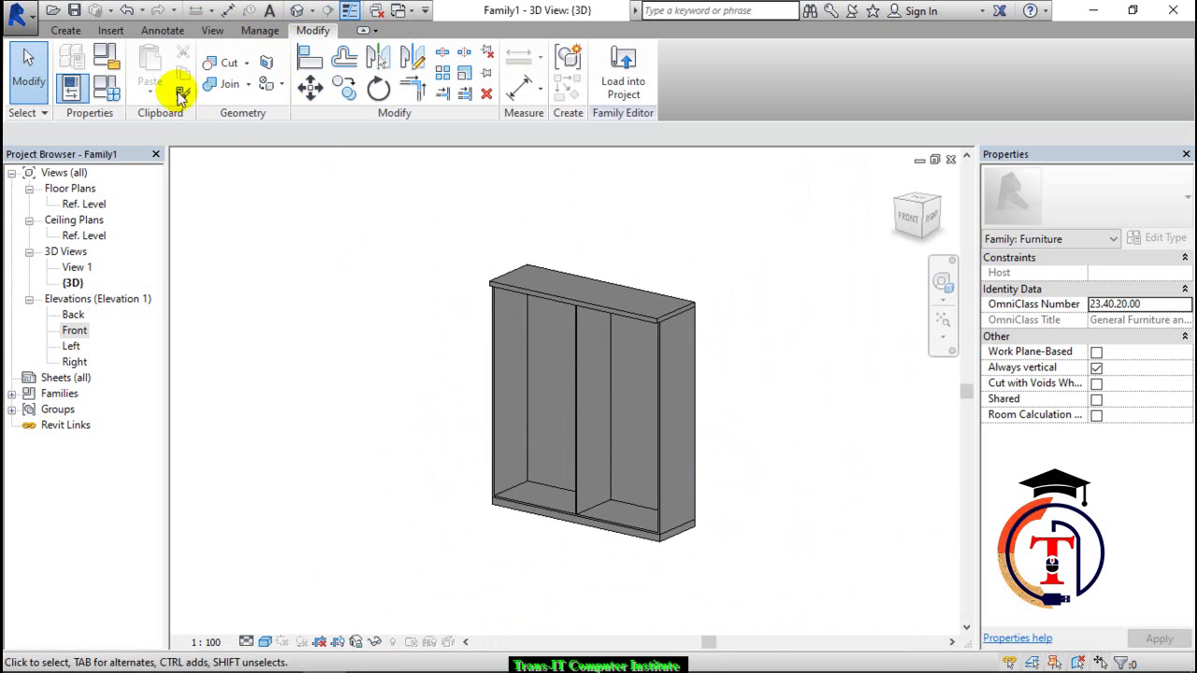
# In Family Types, flex Depth to 700, 500, then 600, and Height to 3000.
pyautogui.click(110, 90)
pyautogui.write('700')
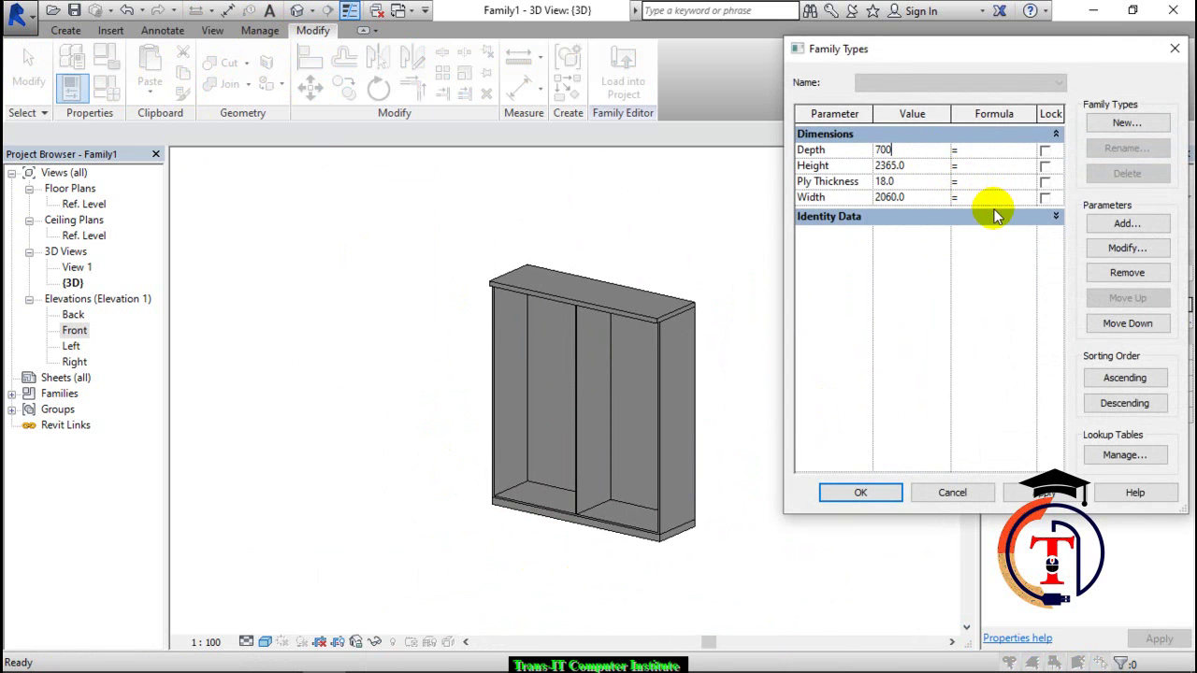
pyautogui.click(1043, 493)
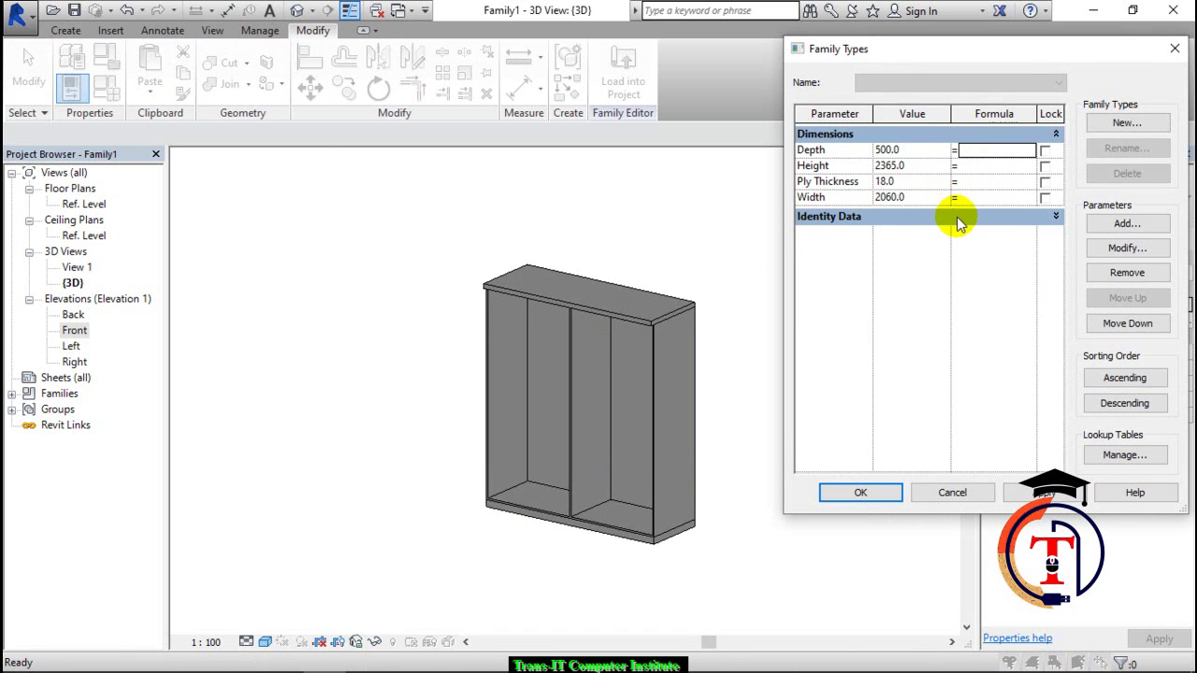
pyautogui.click(1052, 496)
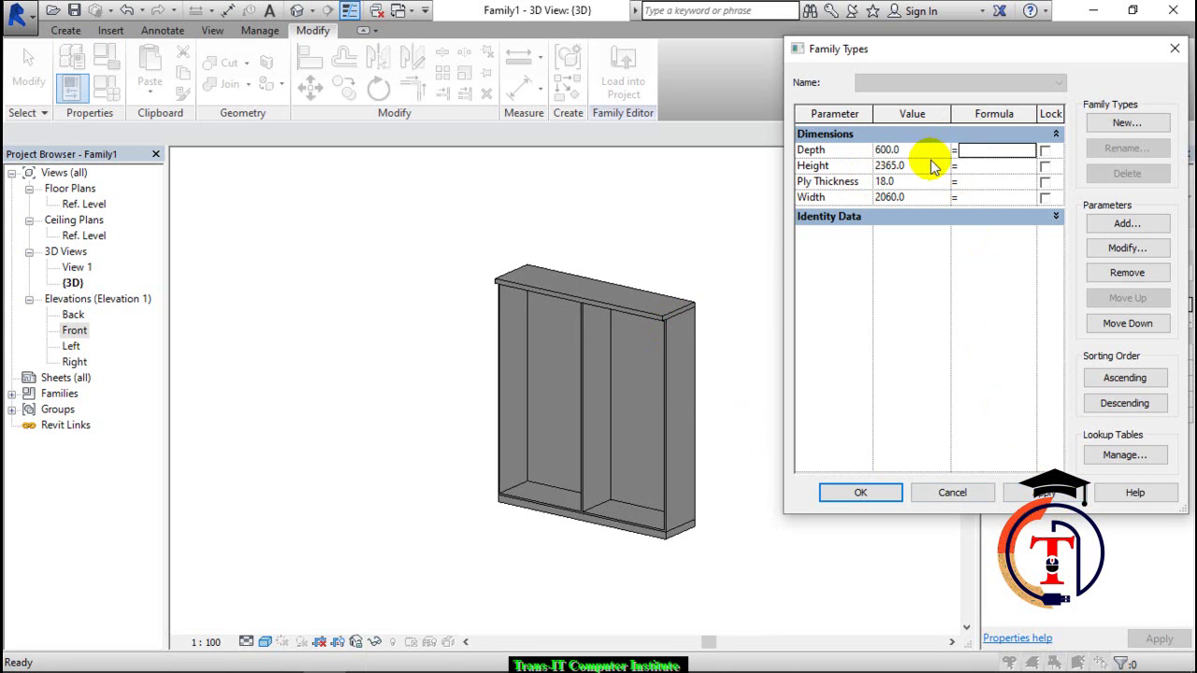
pyautogui.click(1053, 496)
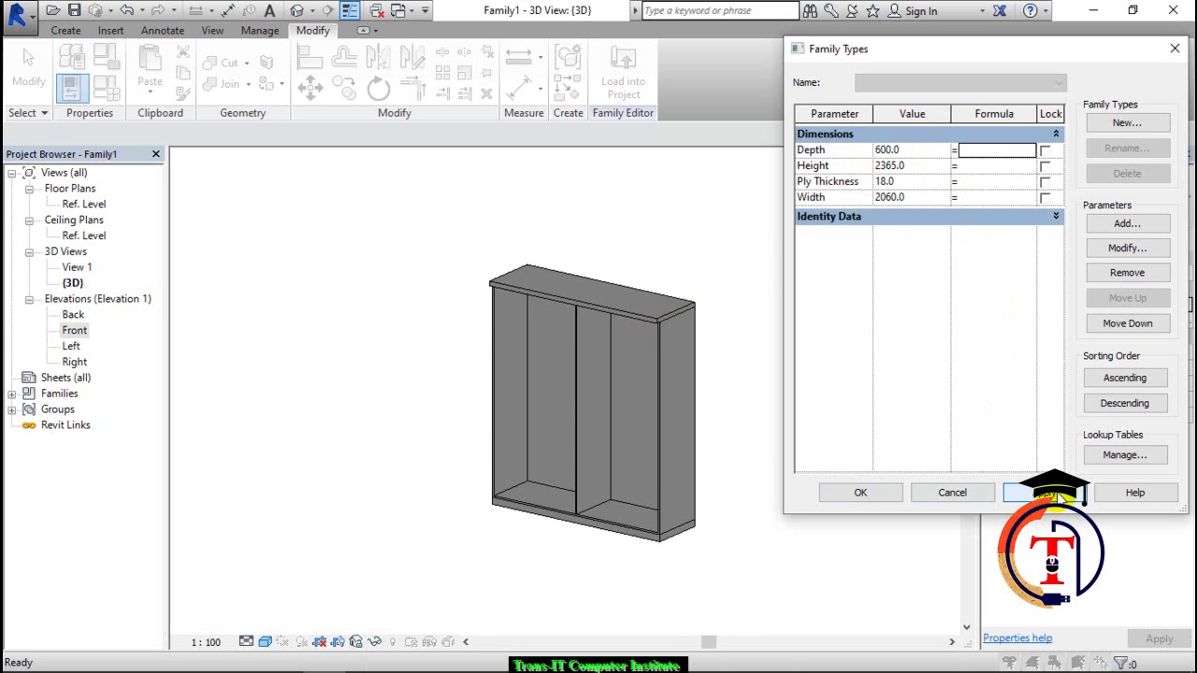
pyautogui.click(926, 167)
pyautogui.write('3000')
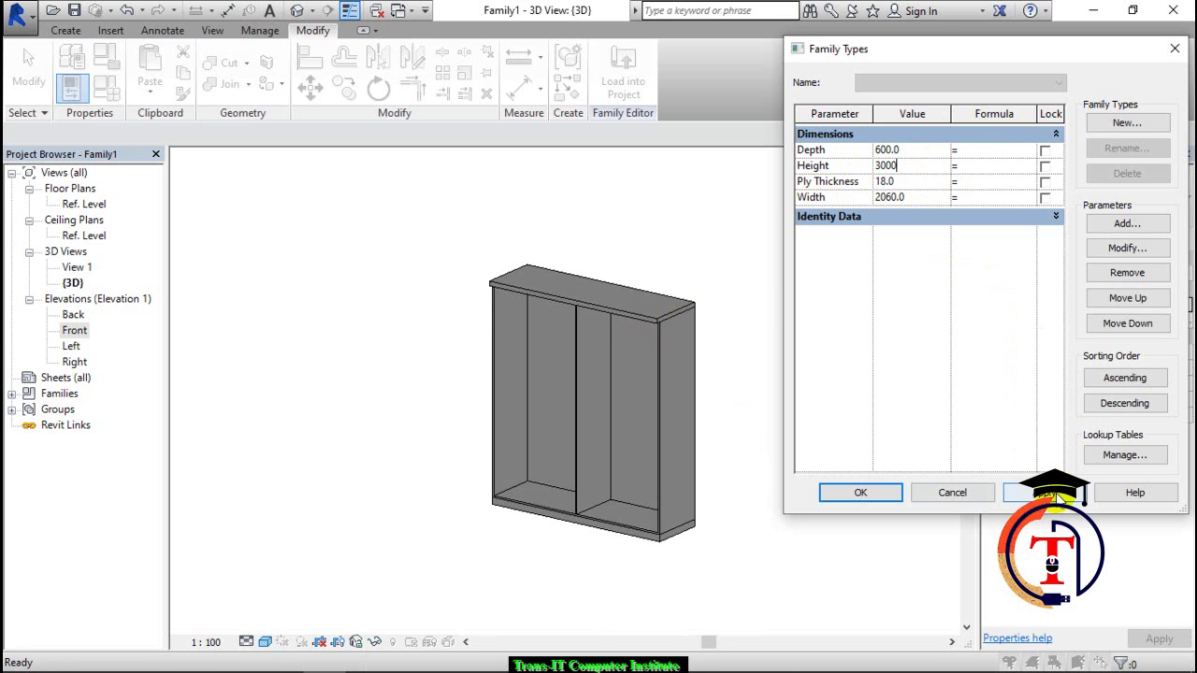
pyautogui.click(1019, 493)
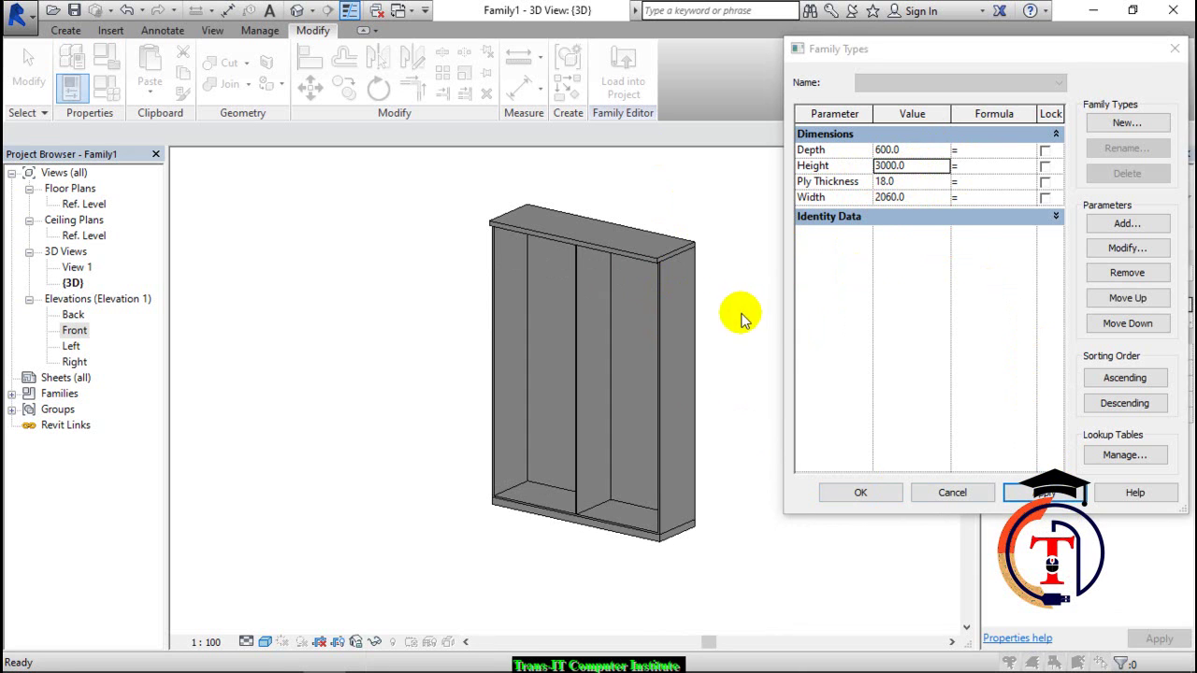
pyautogui.click(875, 495)
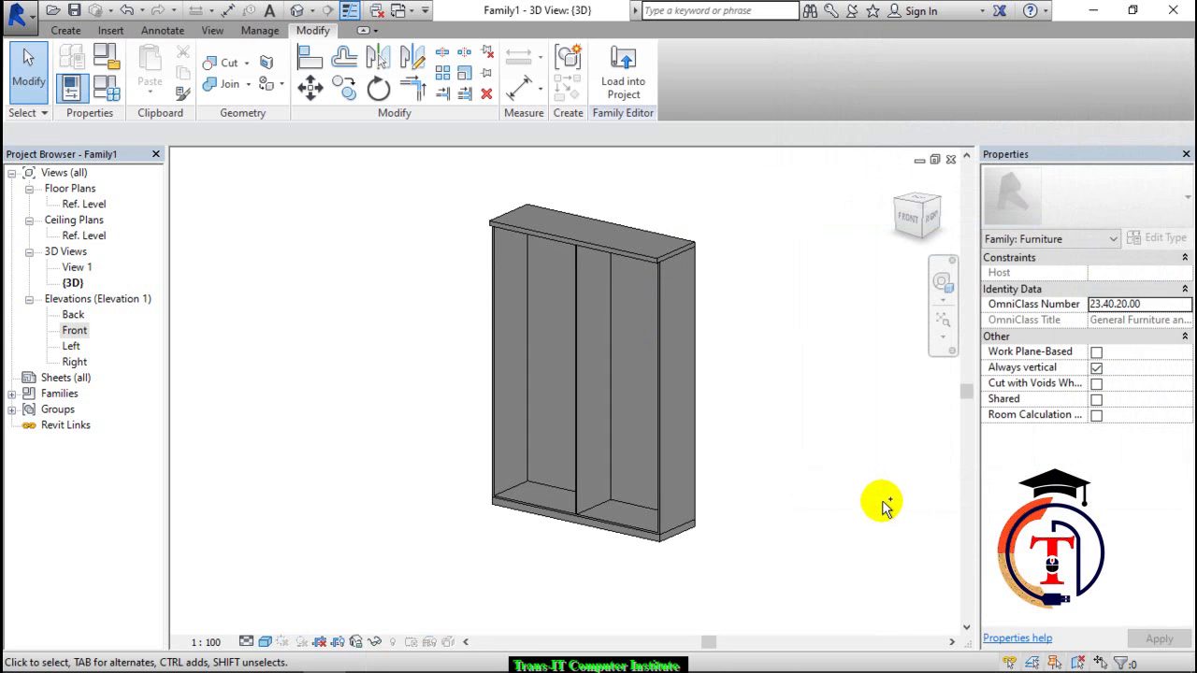
# Restore the wardrobe Height to 2365, checked against the PDF drawing.
pyautogui.click(105, 87)
pyautogui.click(925, 167)
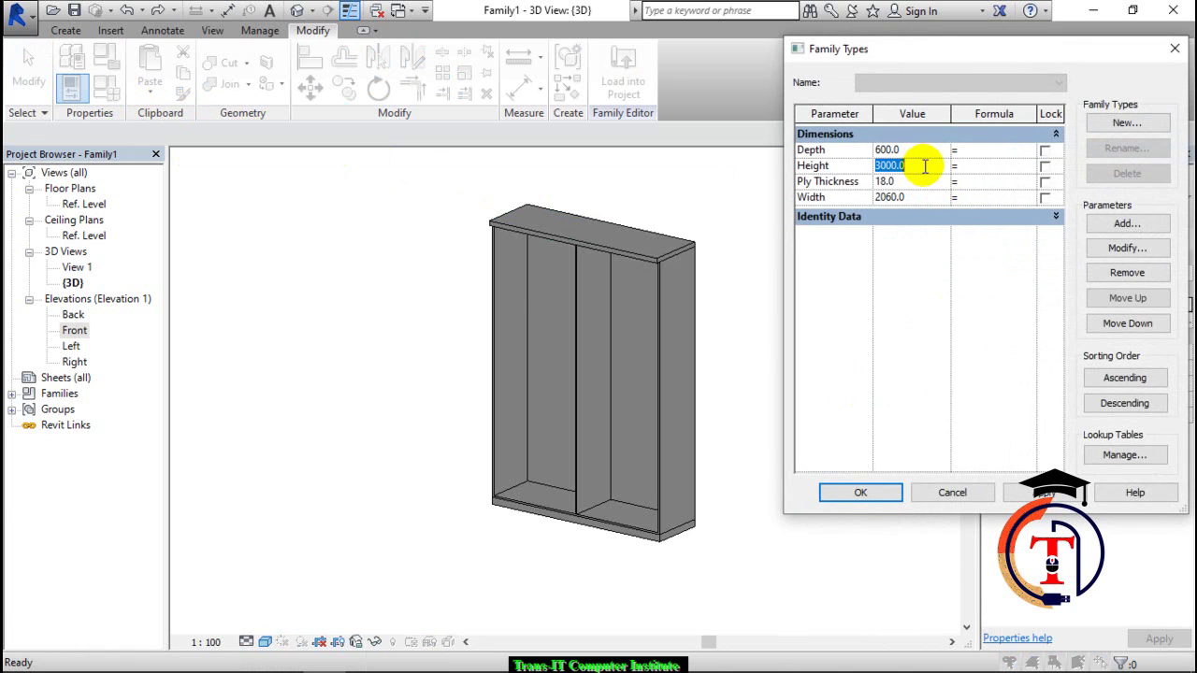
pyautogui.hotkey('alt', 'Tab')
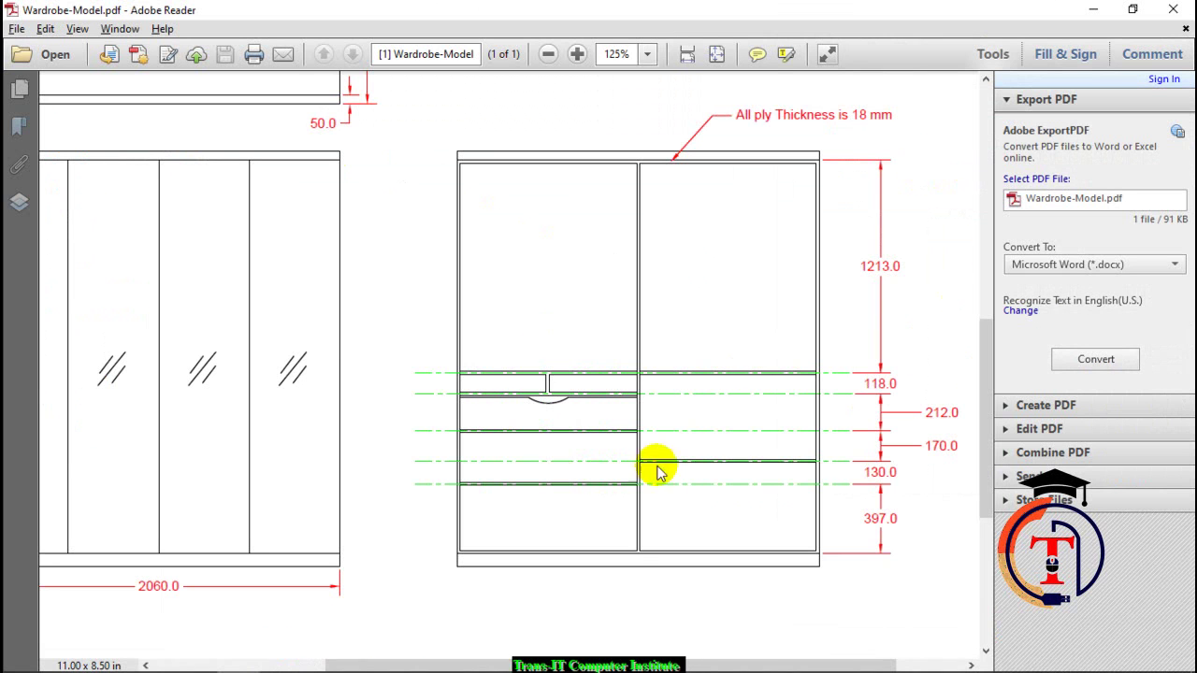
pyautogui.moveTo(495, 666); pyautogui.dragTo(339, 666)
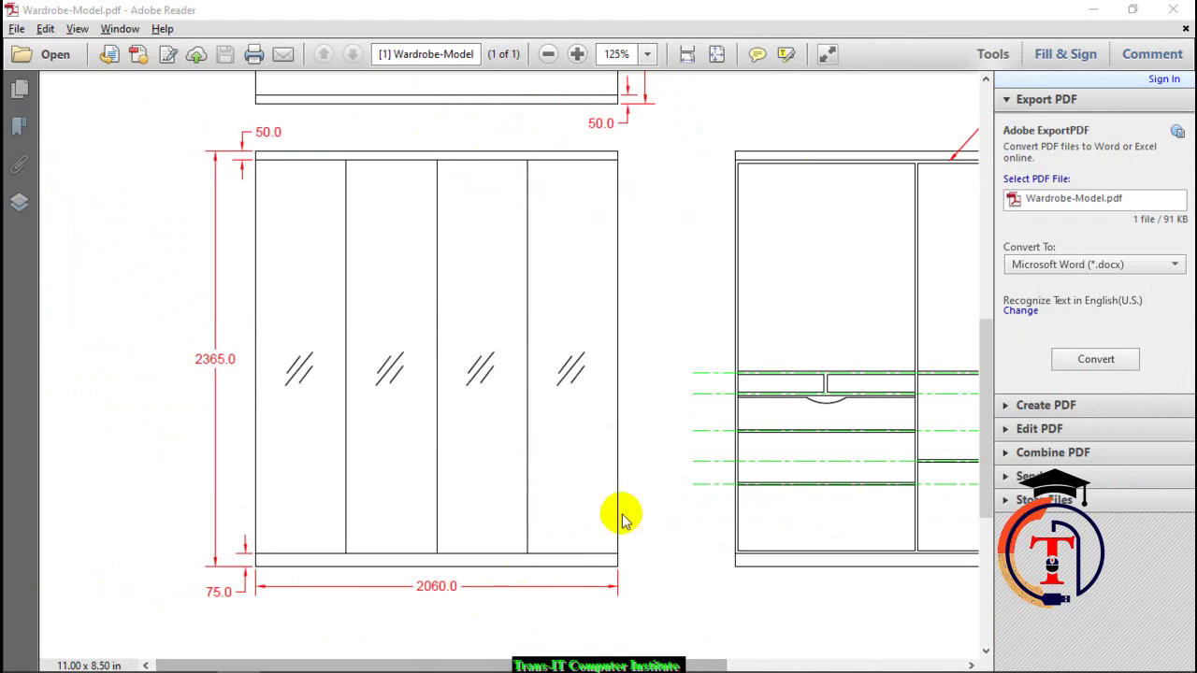
pyautogui.hotkey('alt', 'Tab')
pyautogui.write('2365')
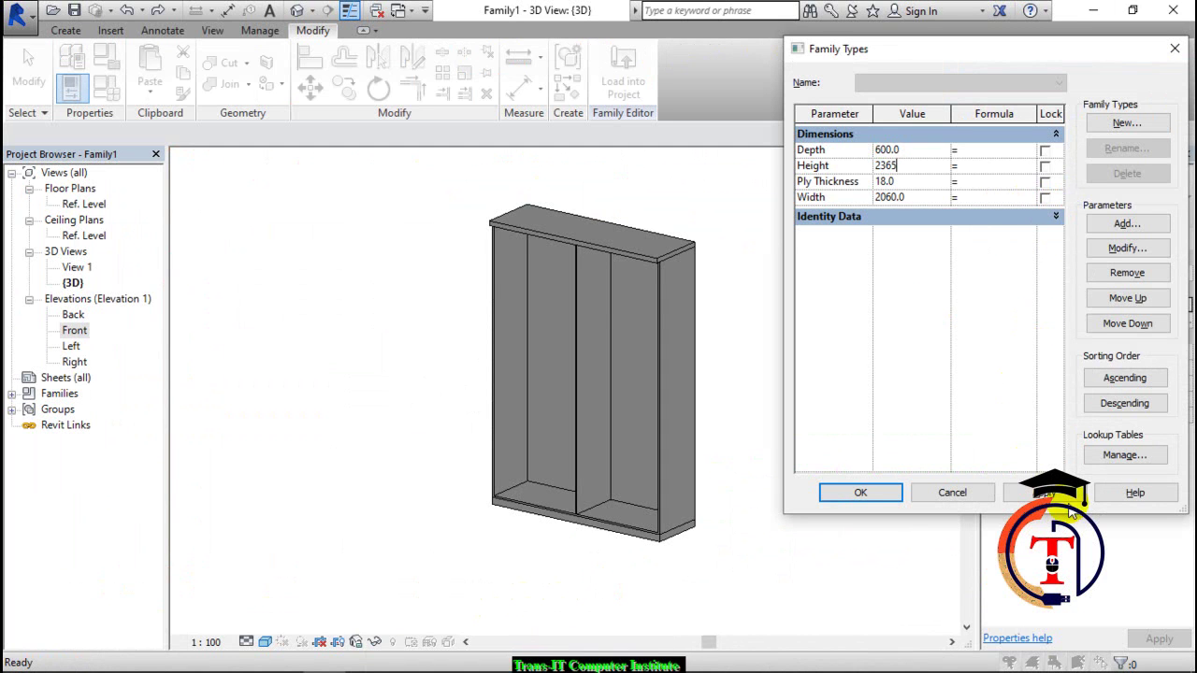
pyautogui.click(925, 197)
pyautogui.write('2500')
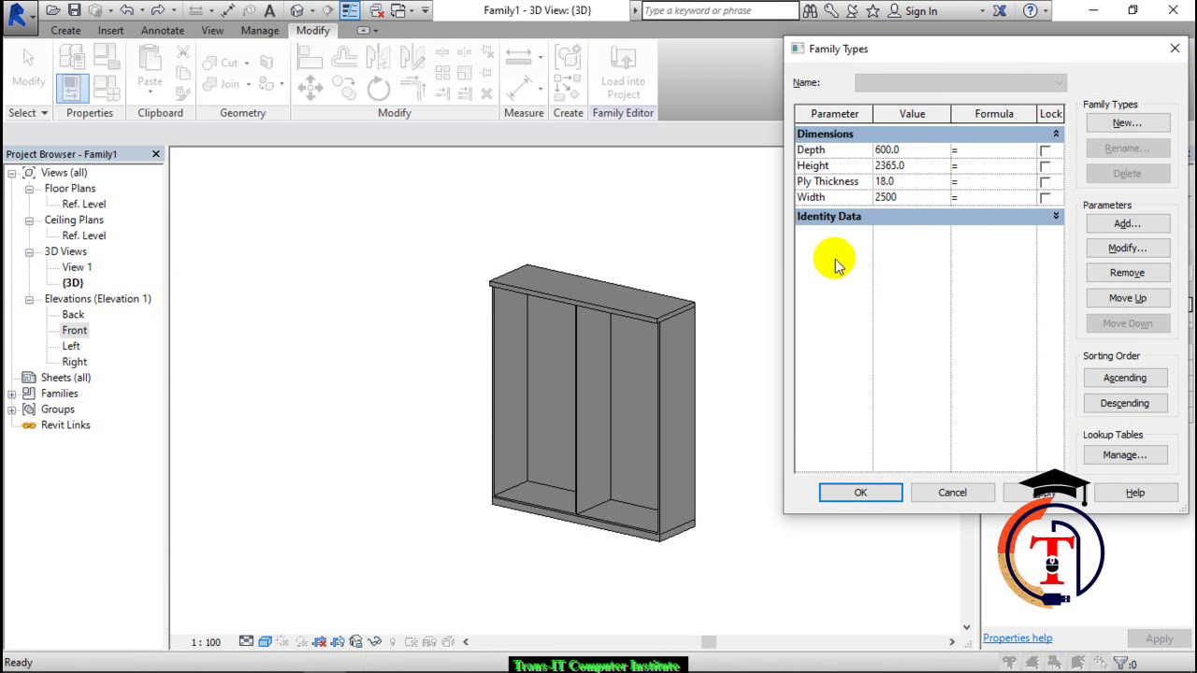
# Apply Width 2500, then 2060, and close Family Types keeping the changes.
pyautogui.click(1056, 499)
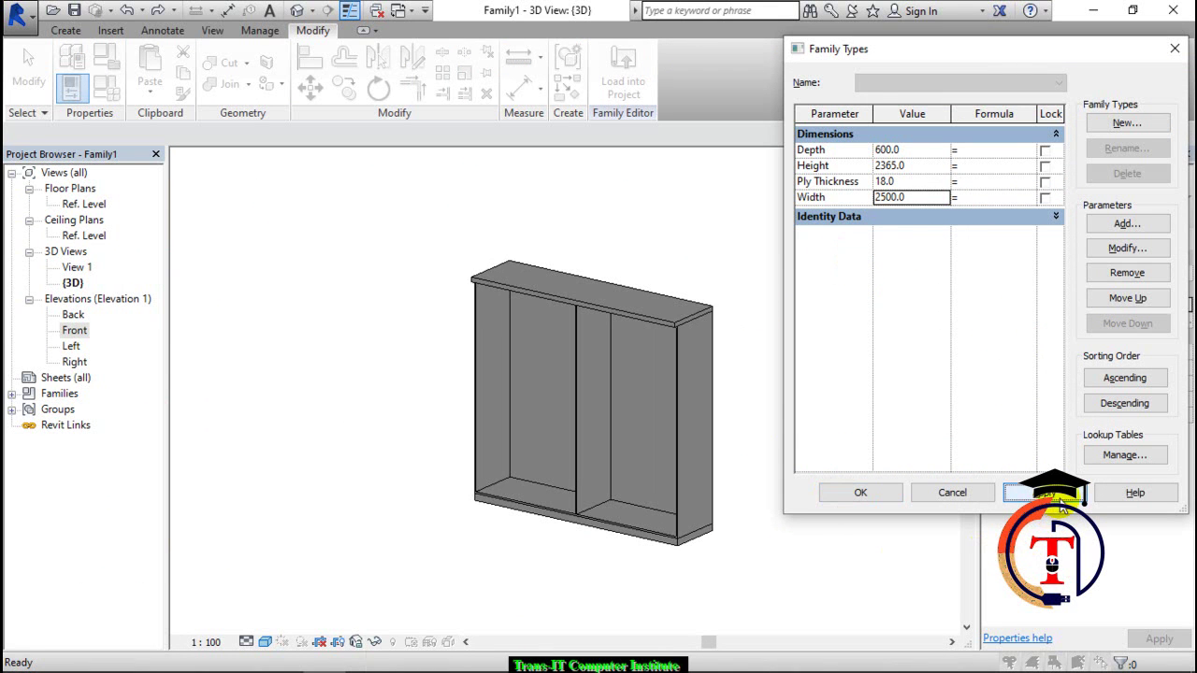
pyautogui.click(913, 195)
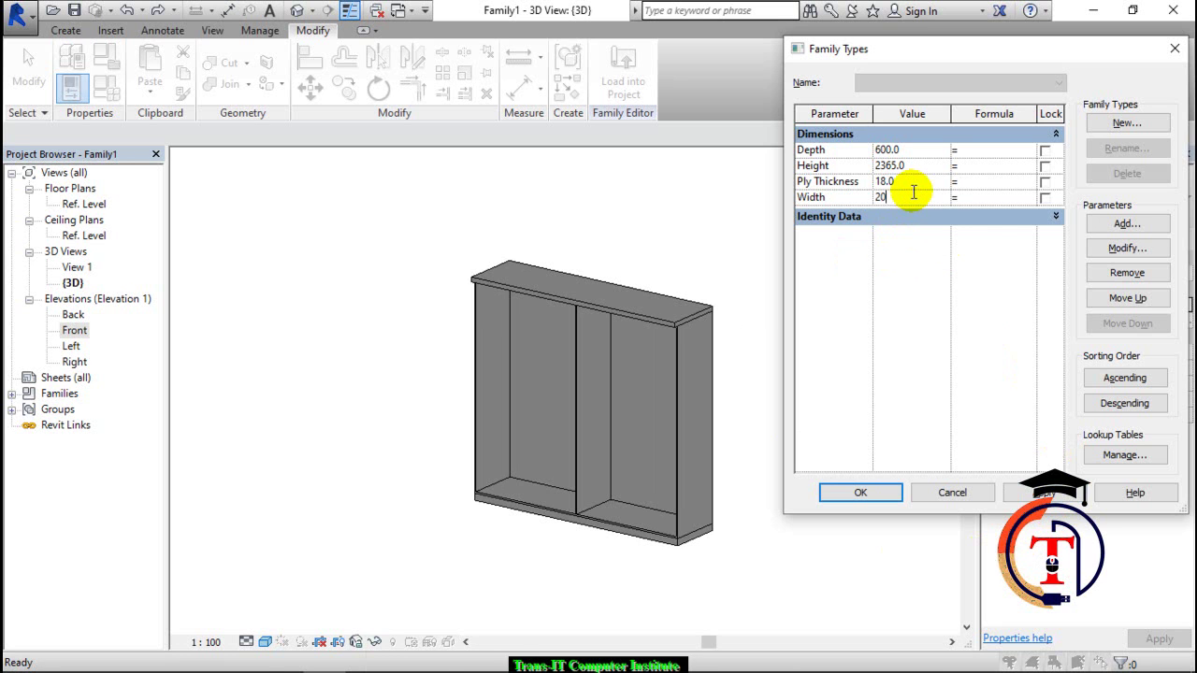
pyautogui.write('60')
pyautogui.click(1038, 493)
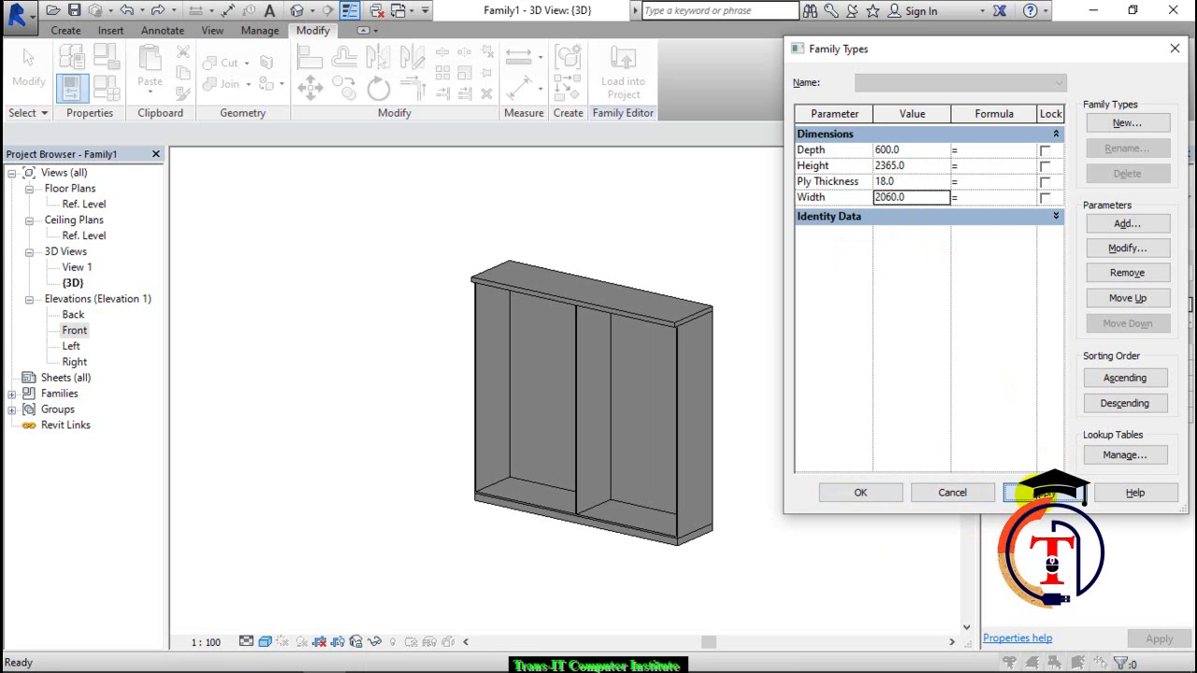
pyautogui.click(861, 493)
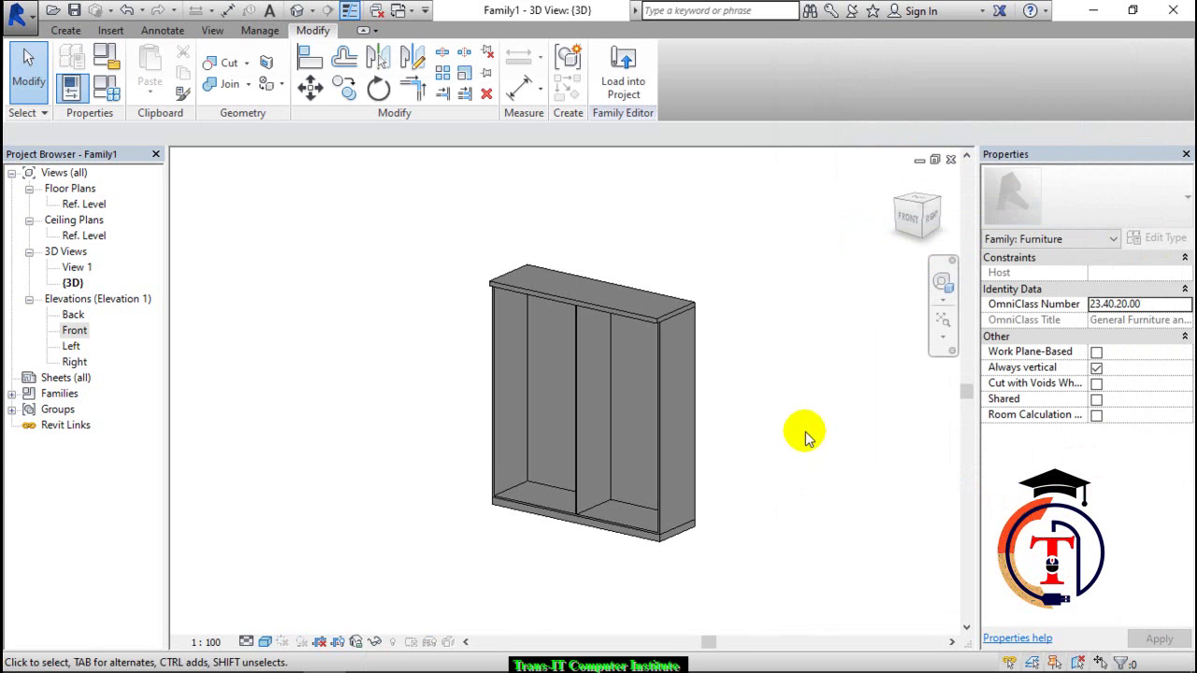
pyautogui.scroll(2, 537, 384)
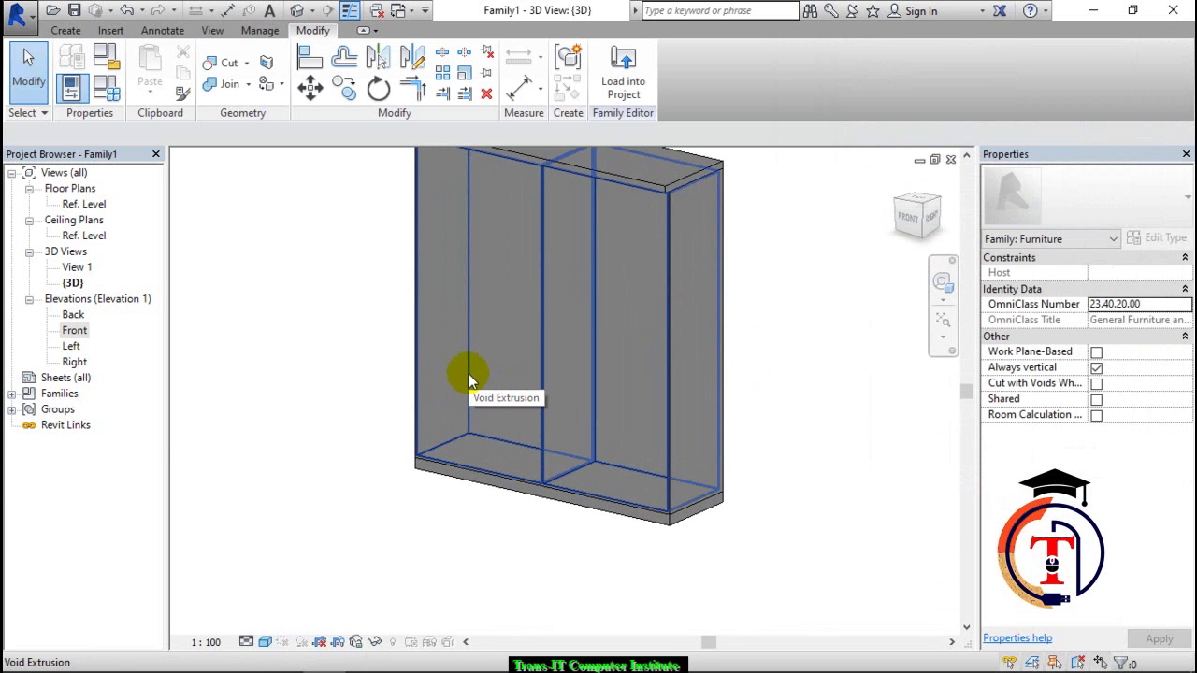
pyautogui.hotkey('alt', 'Tab')
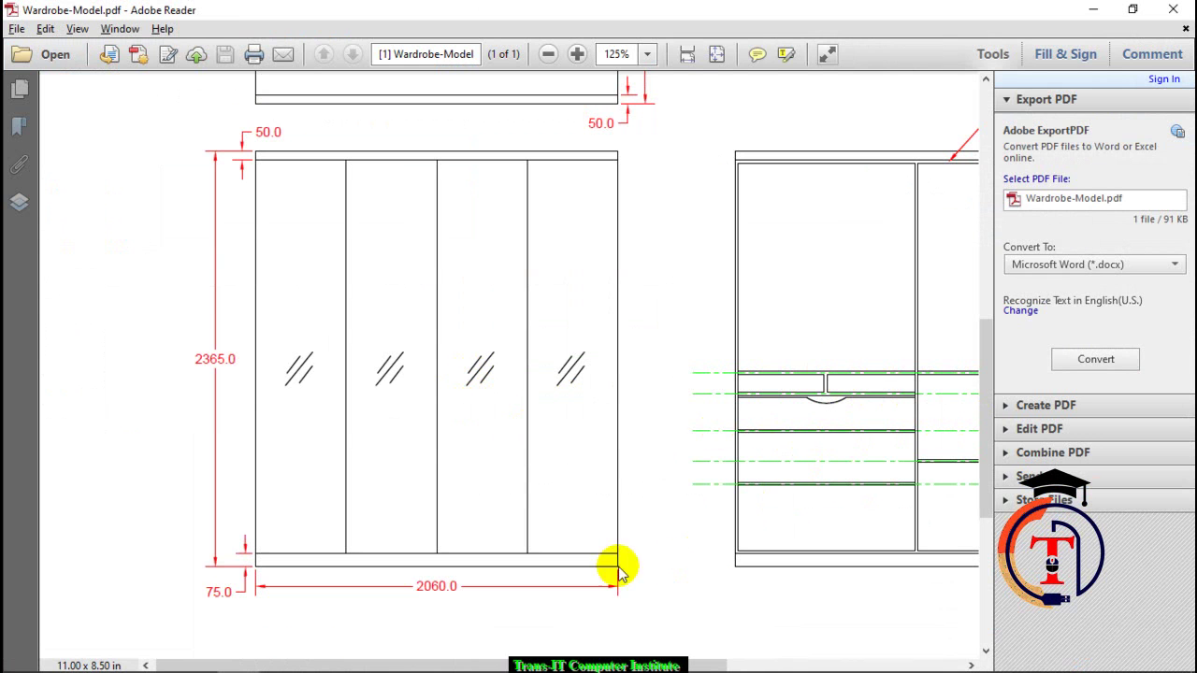
# Pan Wardrobe-Model.pdf to the interior side view's shelf spacings, then return to Revit.
pyautogui.moveTo(569, 665); pyautogui.dragTo(760, 659)
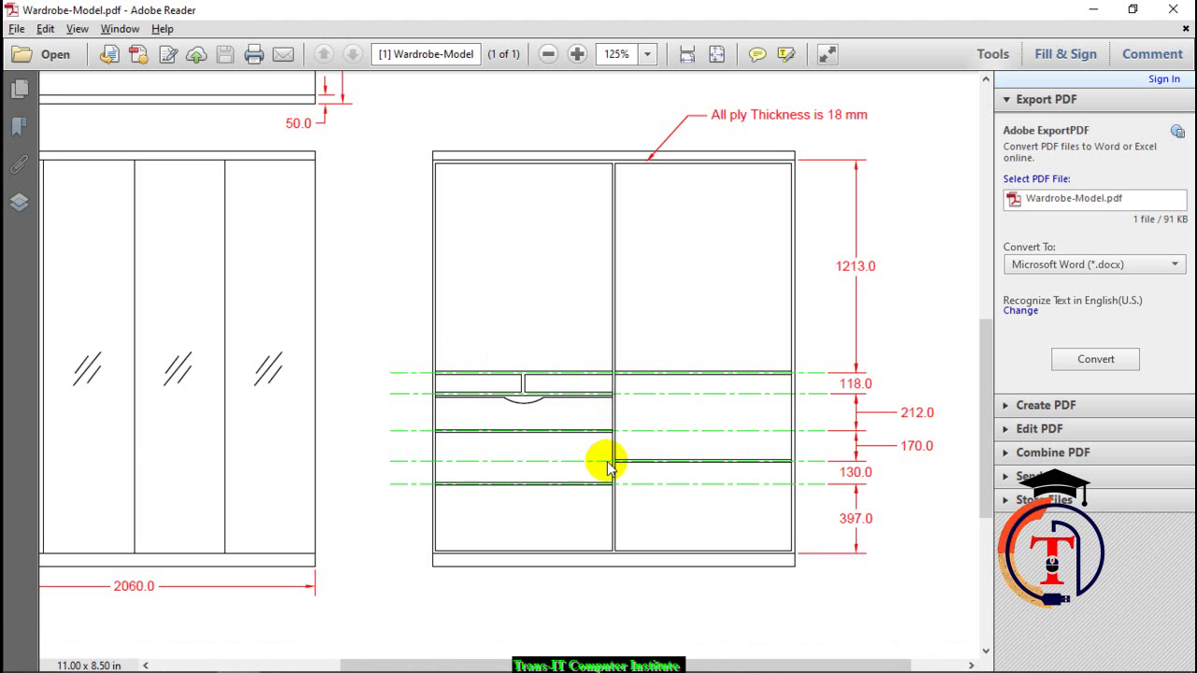
pyautogui.hotkey('alt', 'Tab')
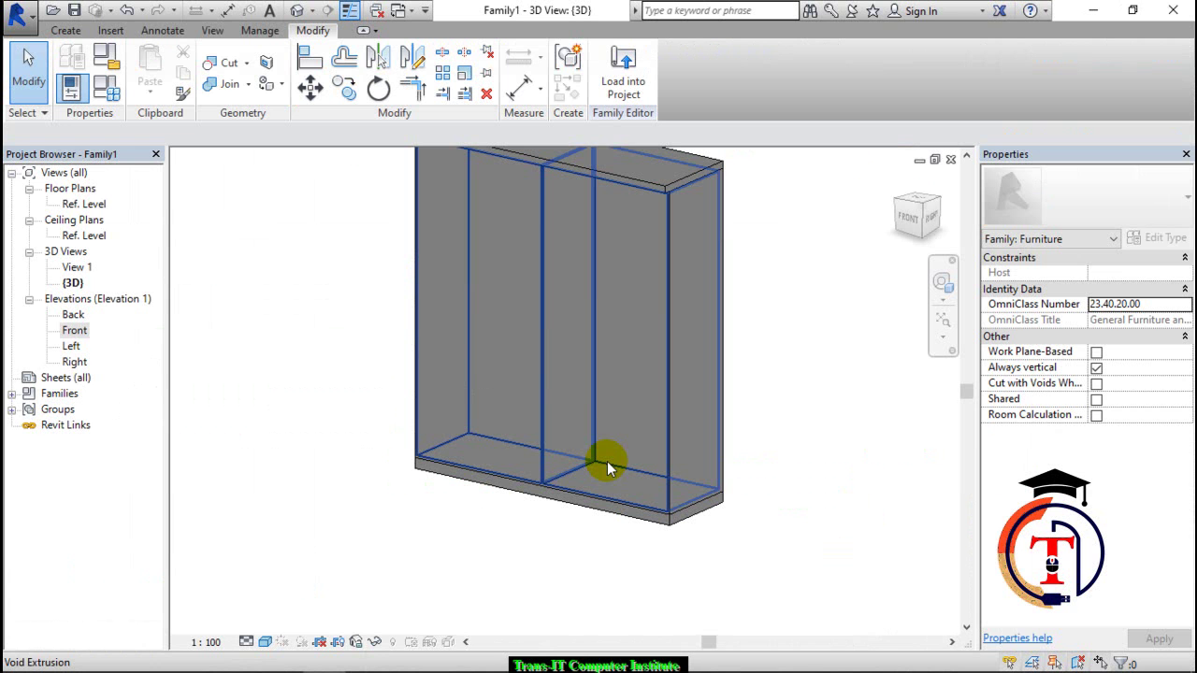
# On the Front elevation, start Reference Plane with Pick Lines and offset 9.
pyautogui.doubleClick(73, 332)
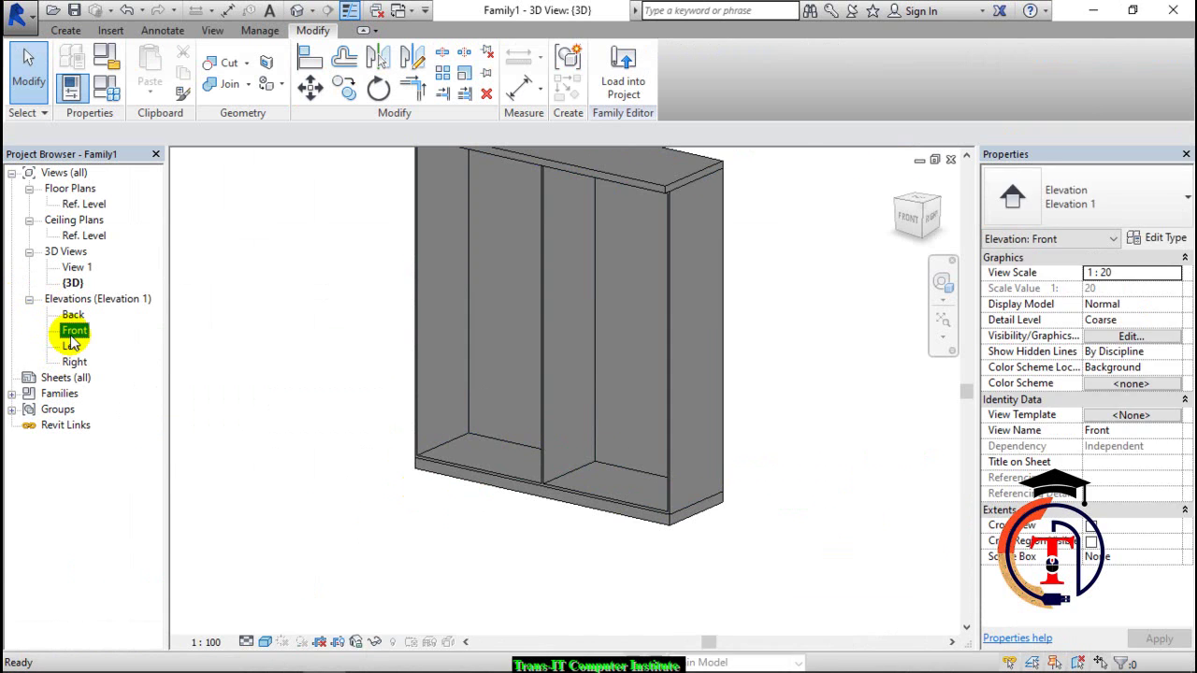
pyautogui.scroll(1, 558, 377)
pyautogui.scroll(2, 280, 315)
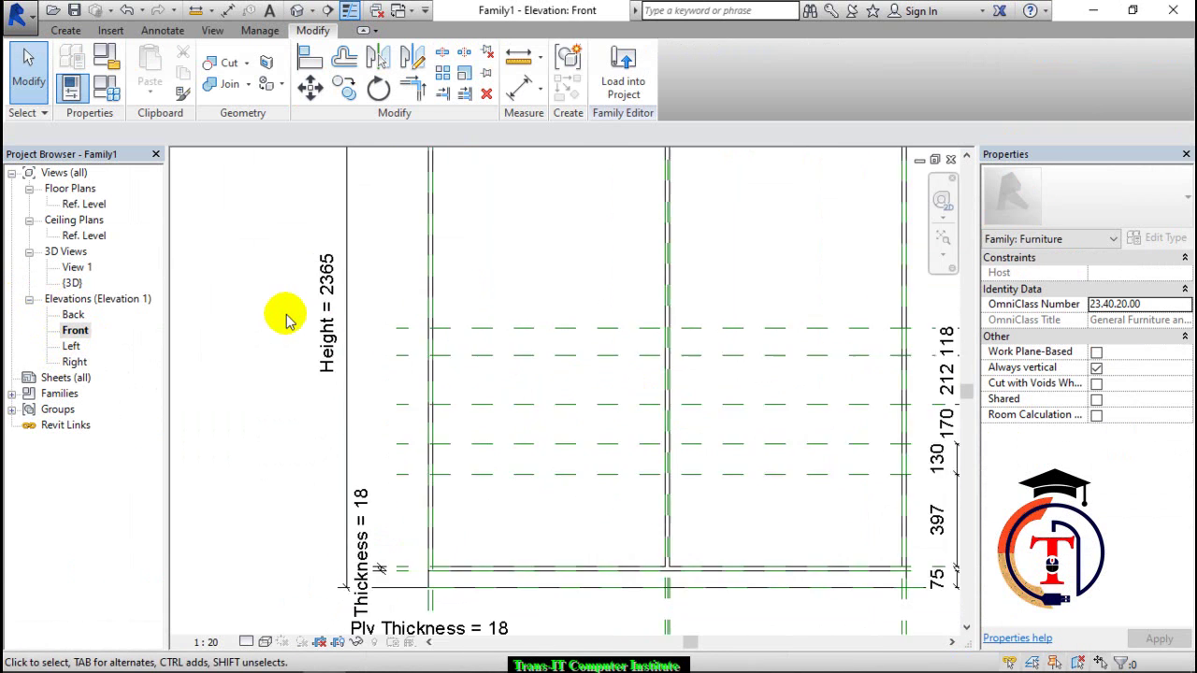
pyautogui.scroll(2, 499, 400)
pyautogui.press('f')
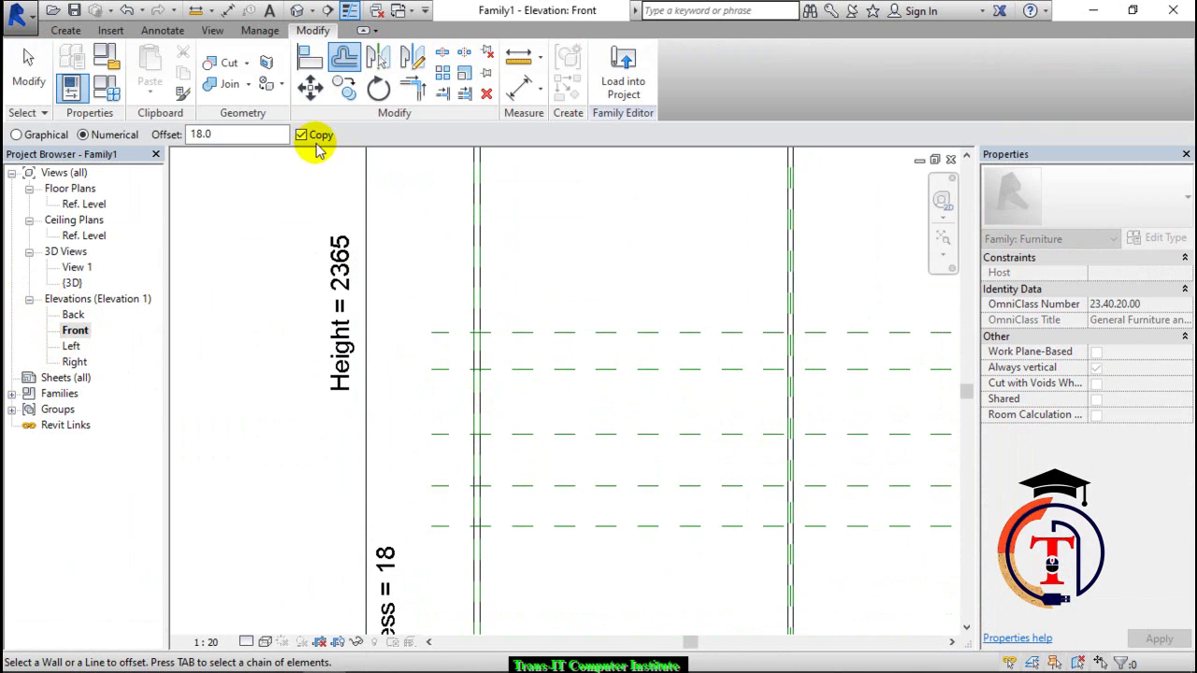
pyautogui.doubleClick(236, 134)
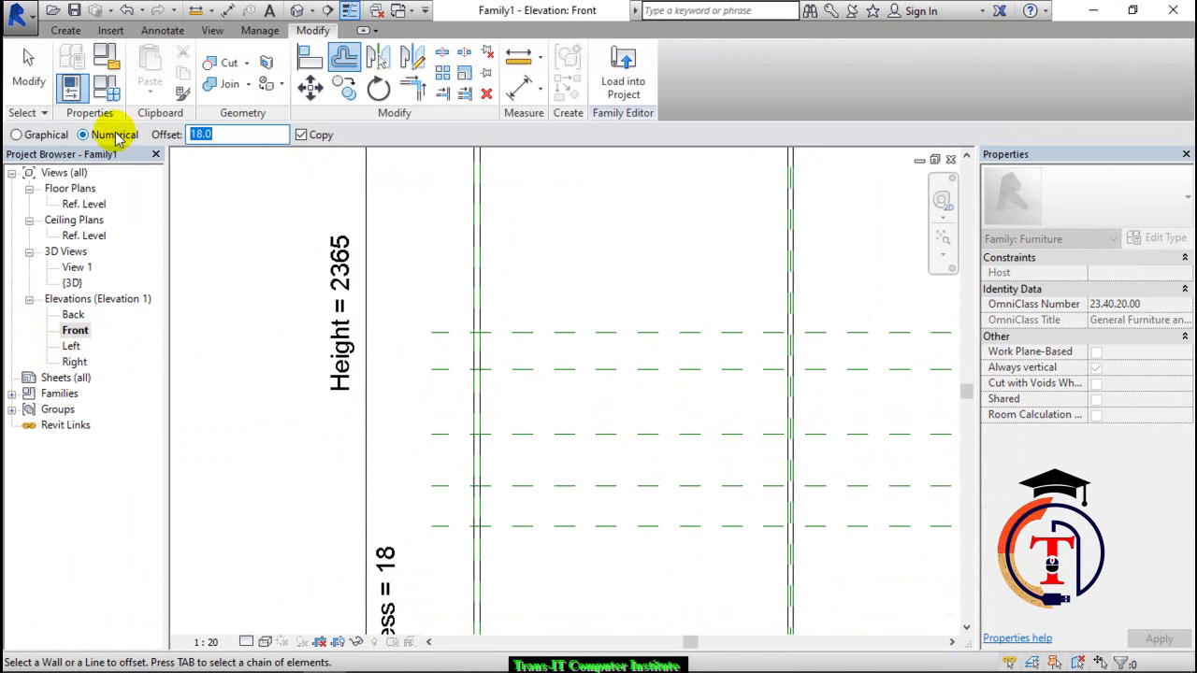
pyautogui.click(66, 30)
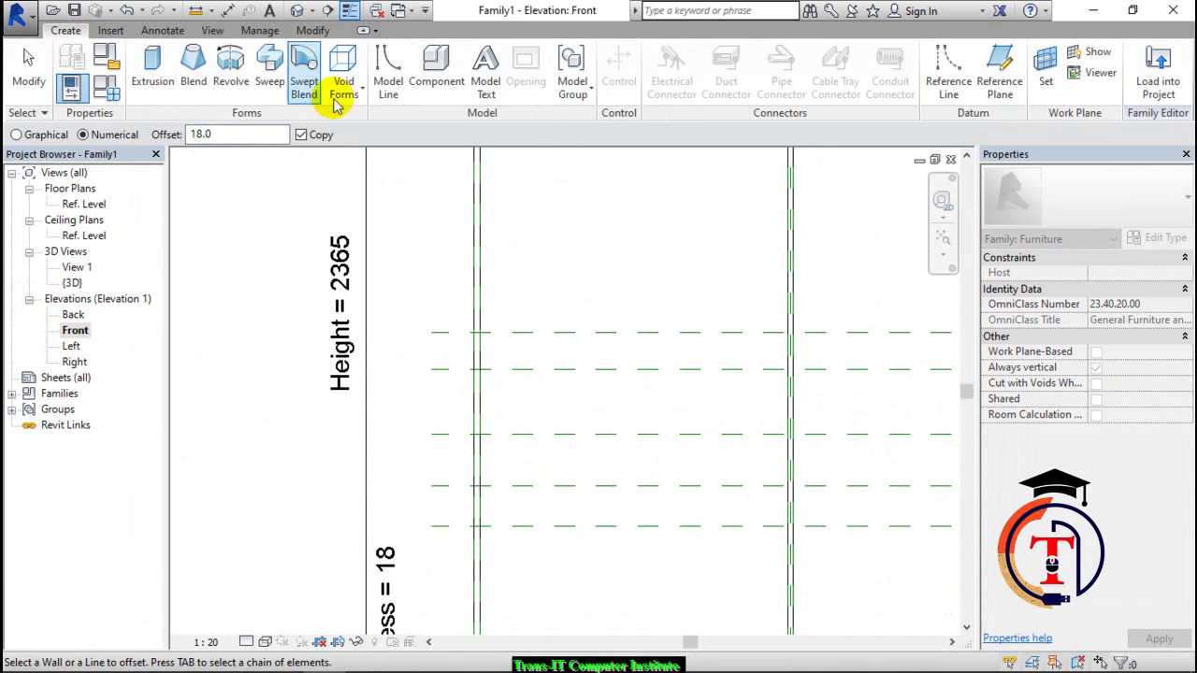
pyautogui.click(1001, 67)
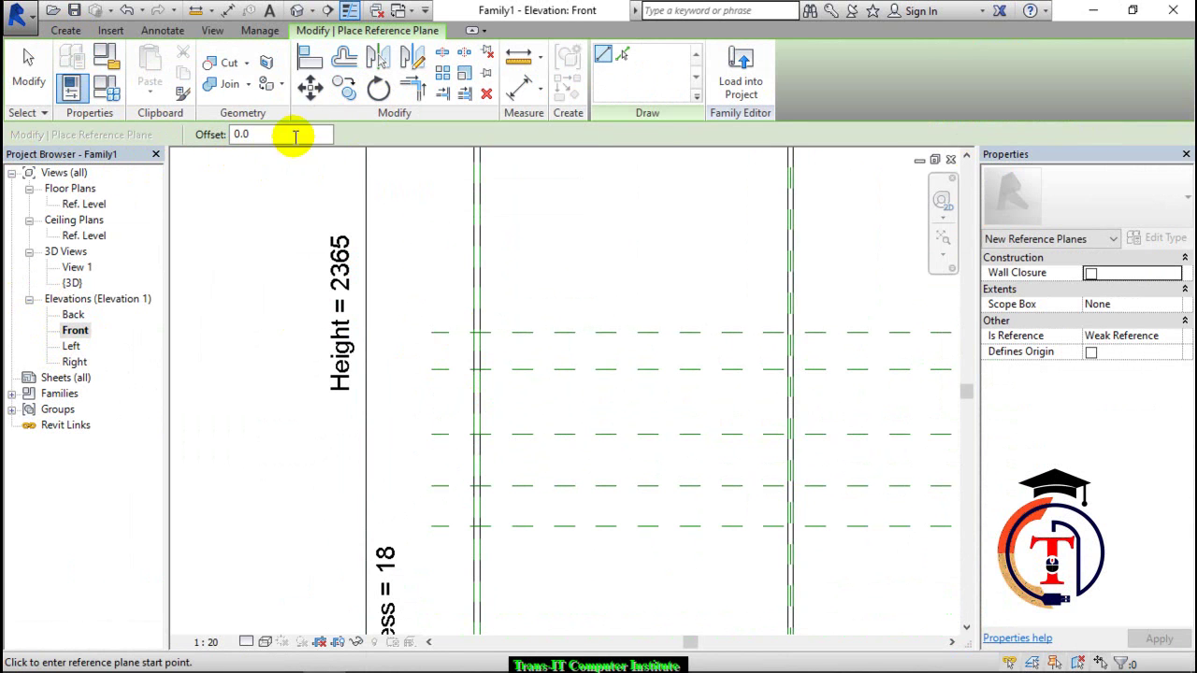
pyautogui.doubleClick(281, 133)
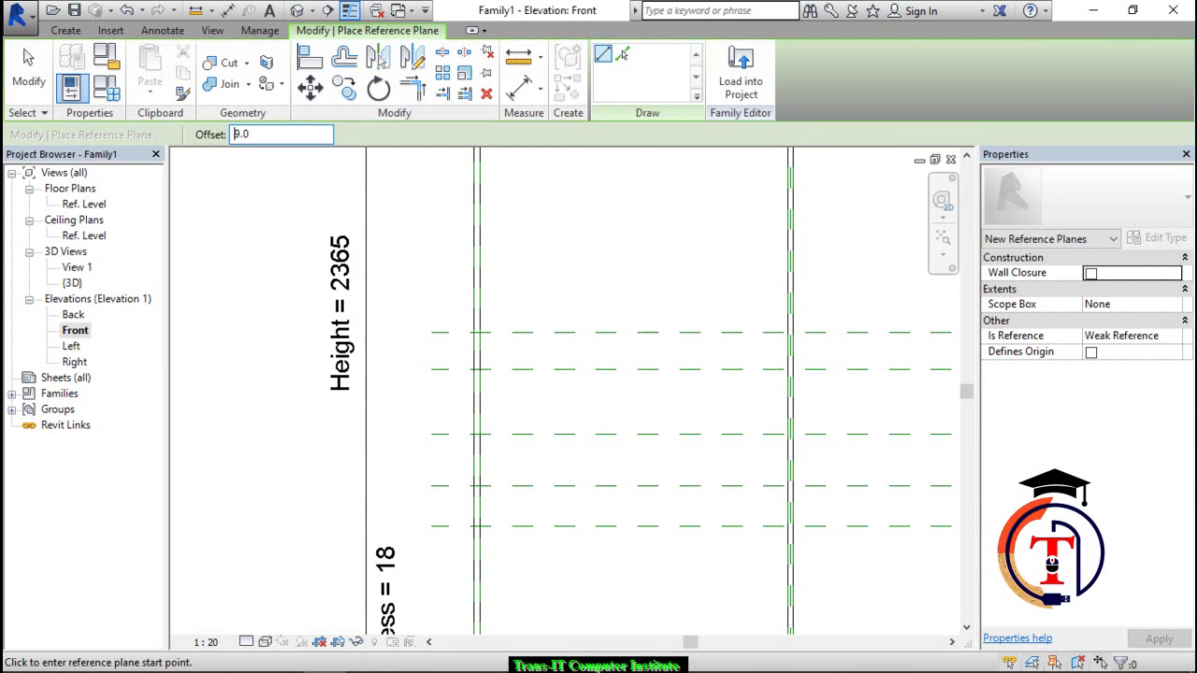
pyautogui.scroll(3, 569, 334)
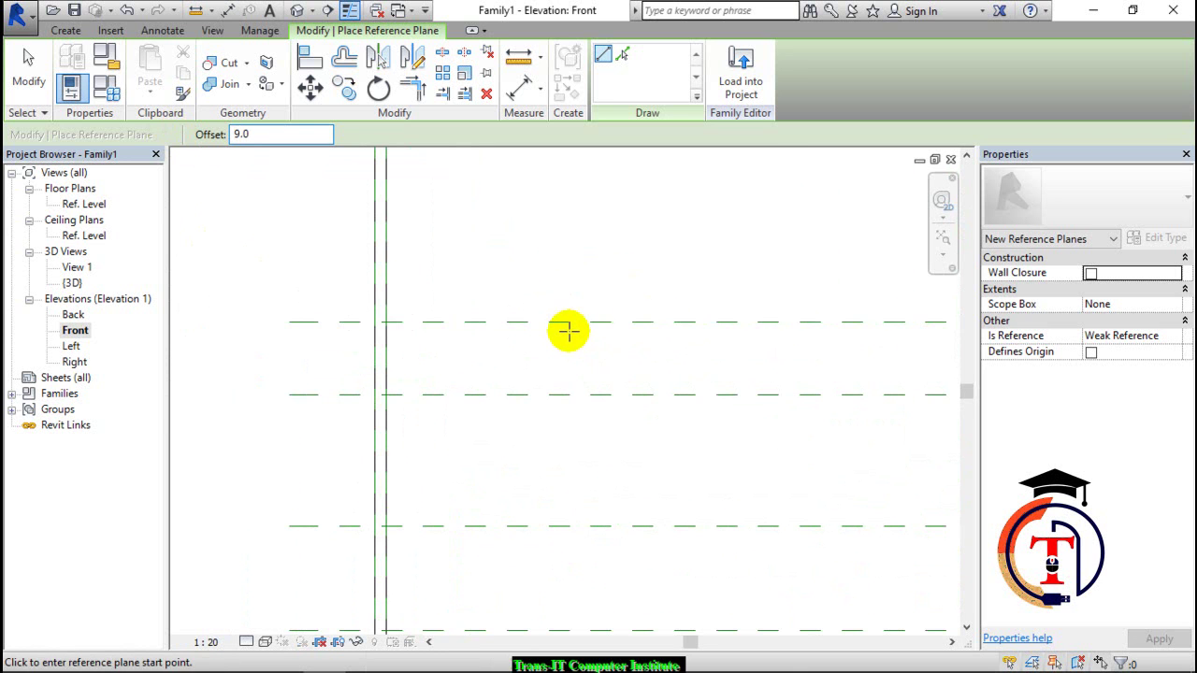
pyautogui.click(623, 57)
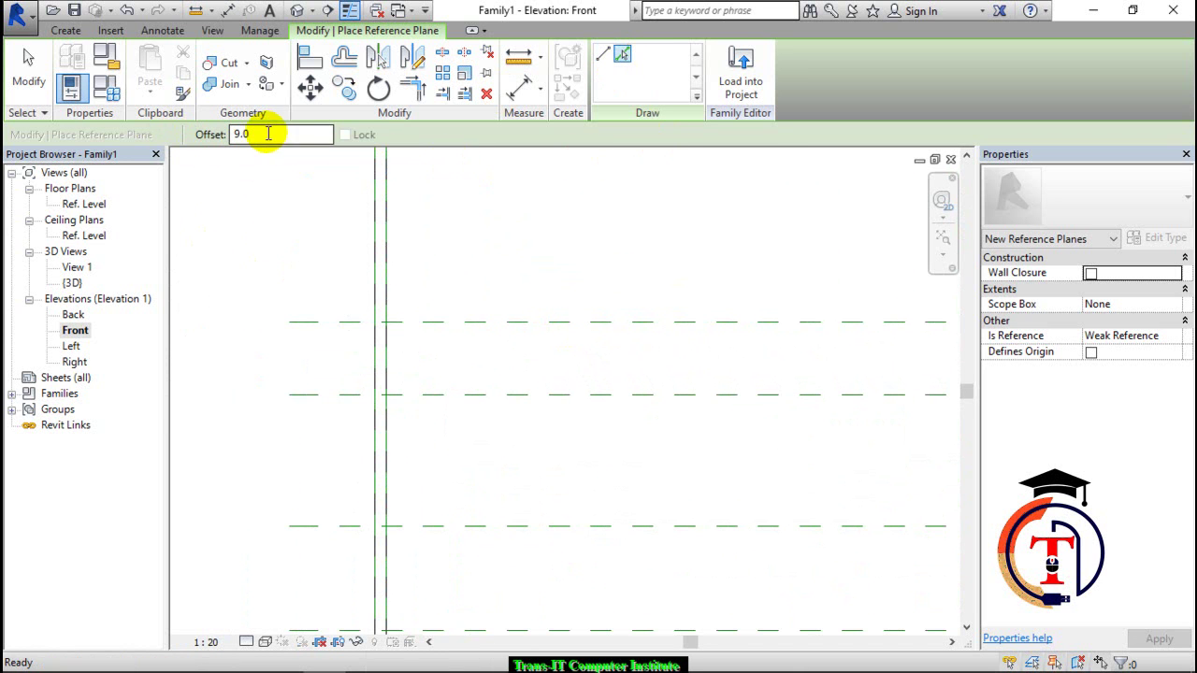
# Add 9-offset reference planes above and below each shelf plane, top to bottom.
pyautogui.click(520, 321)
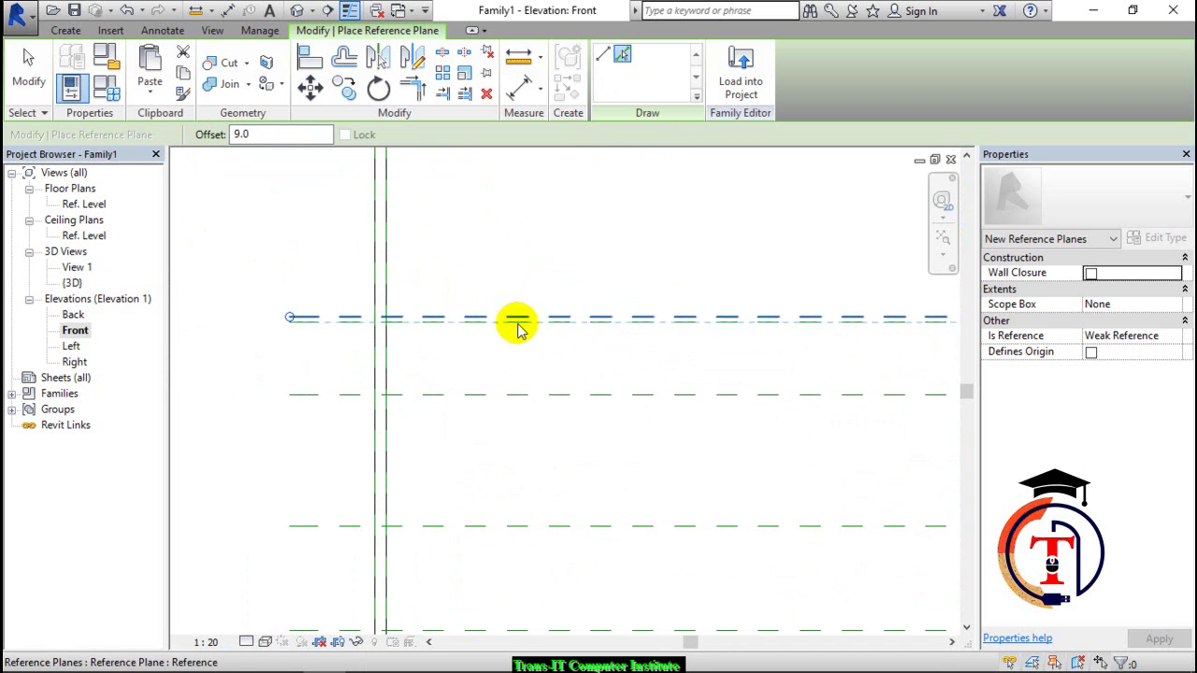
pyautogui.scroll(3, 505, 335)
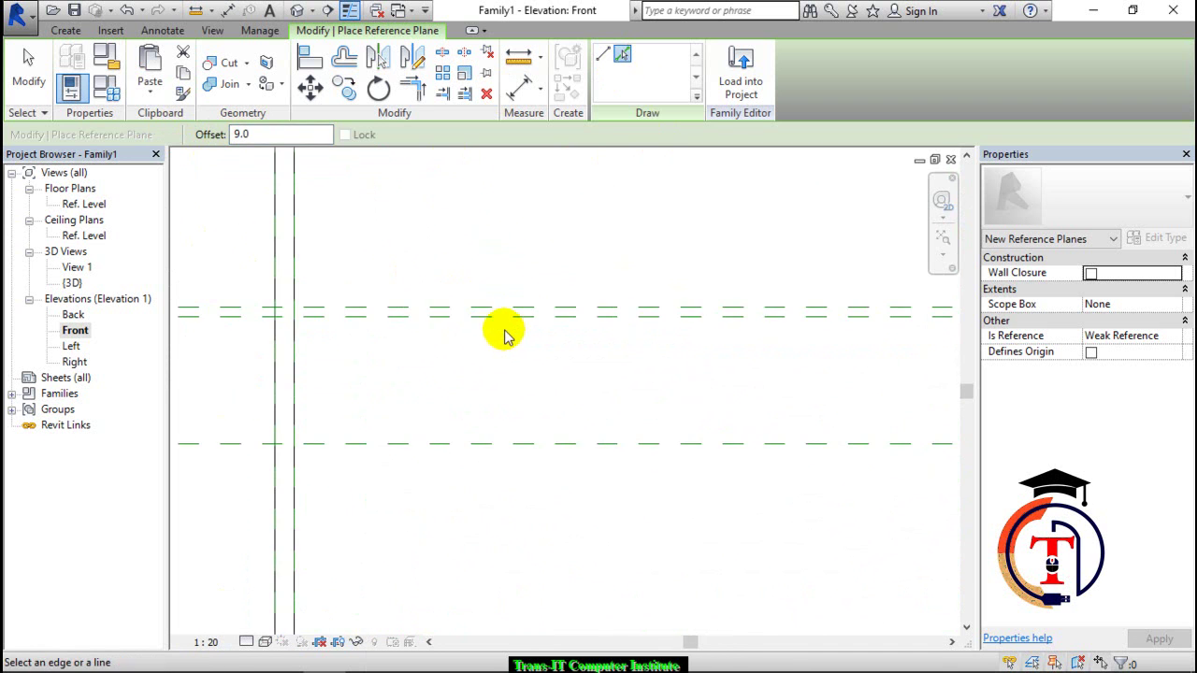
pyautogui.click(443, 328)
pyautogui.click(445, 450)
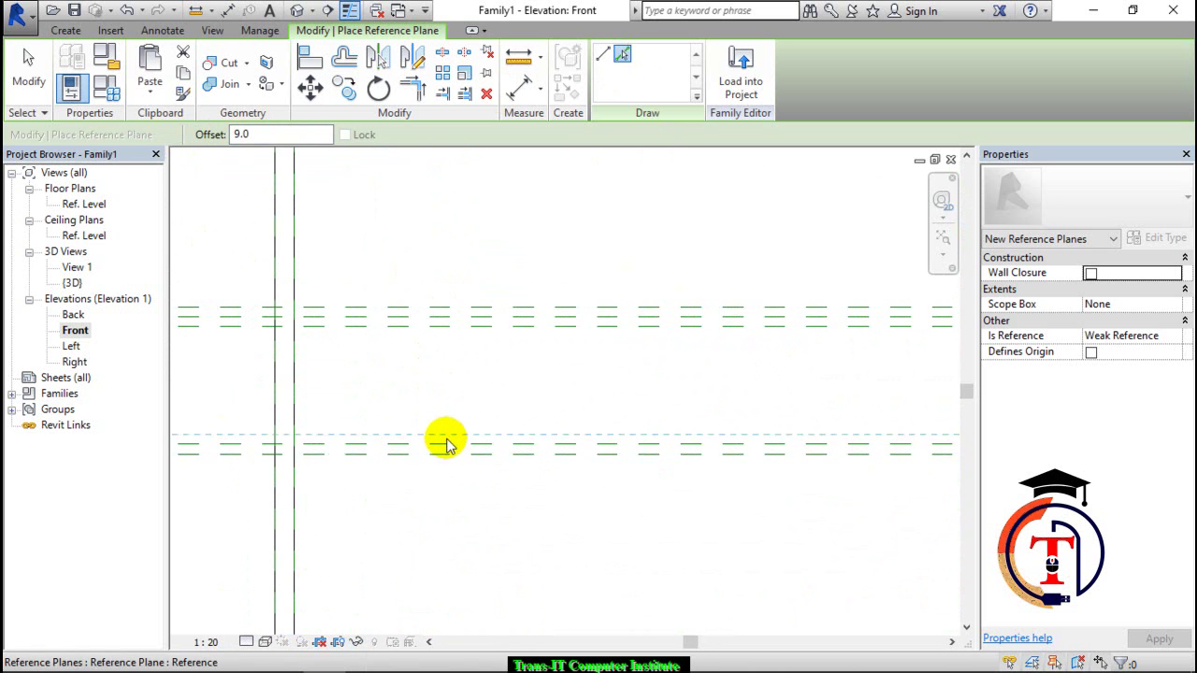
pyautogui.scroll(-2, 440, 460)
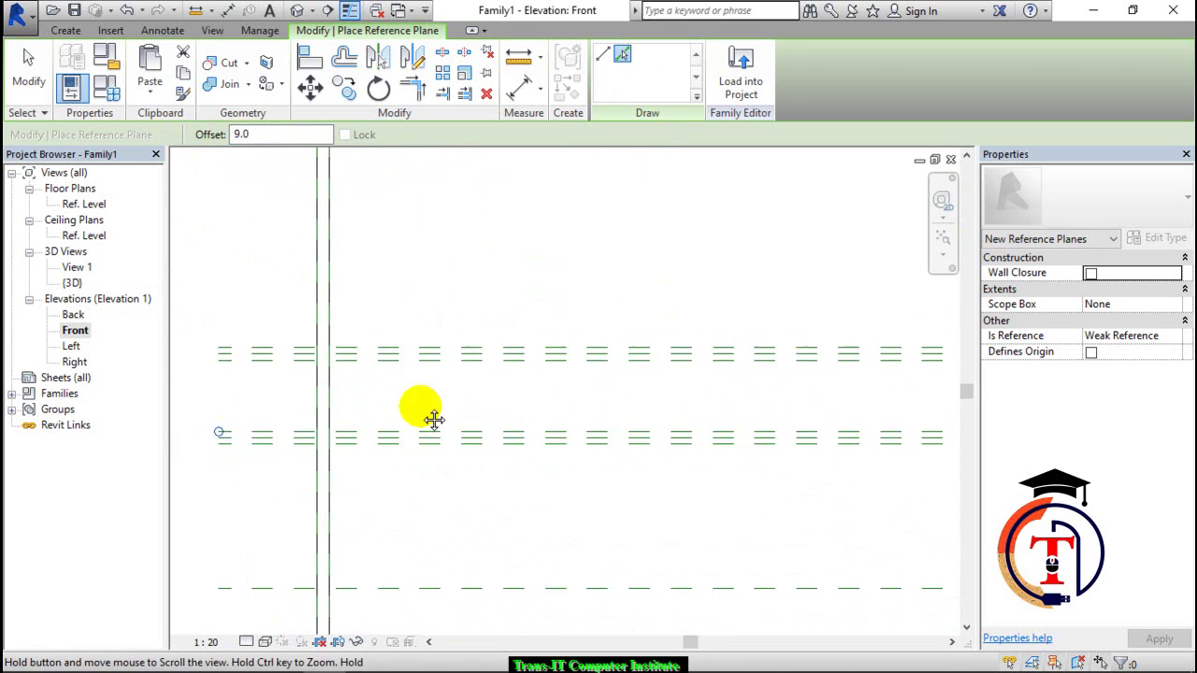
pyautogui.scroll(-2, 428, 409)
pyautogui.click(363, 369)
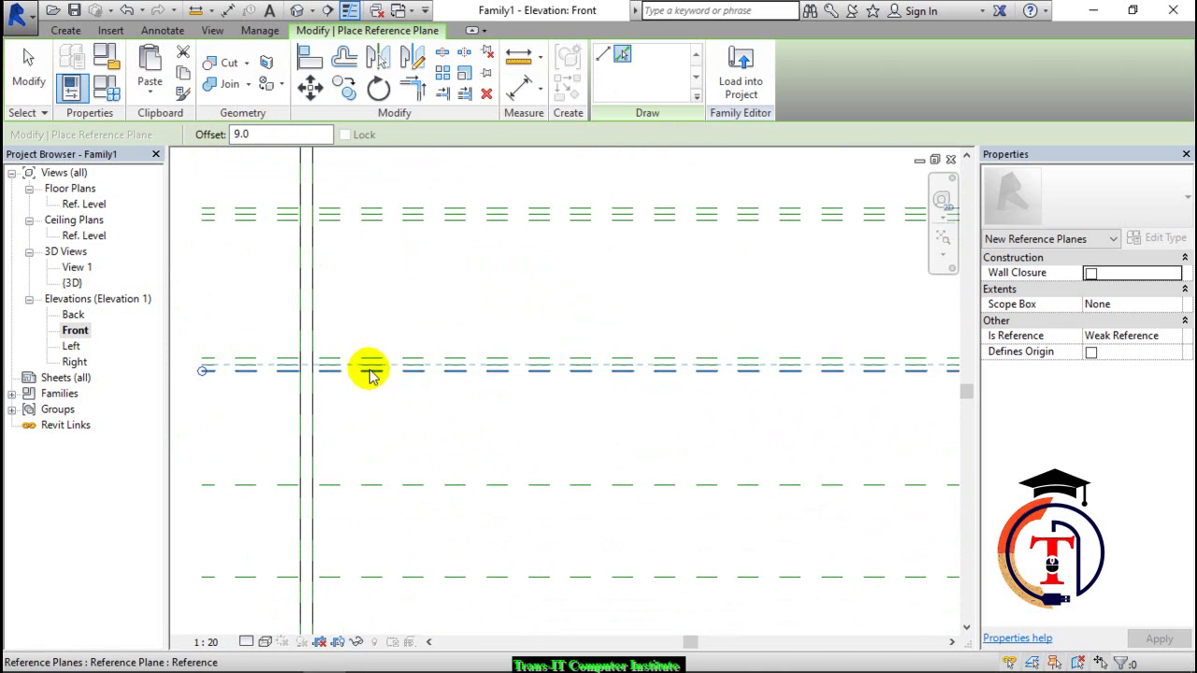
pyautogui.click(377, 496)
pyautogui.click(379, 582)
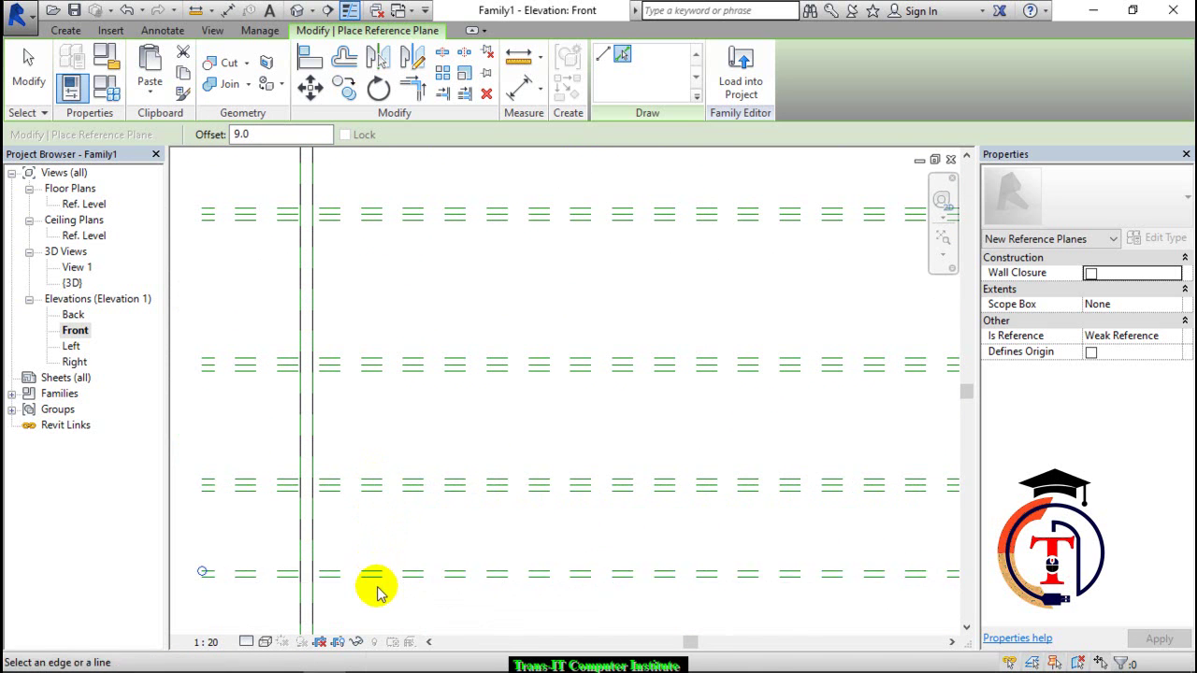
pyautogui.scroll(-2, 414, 572)
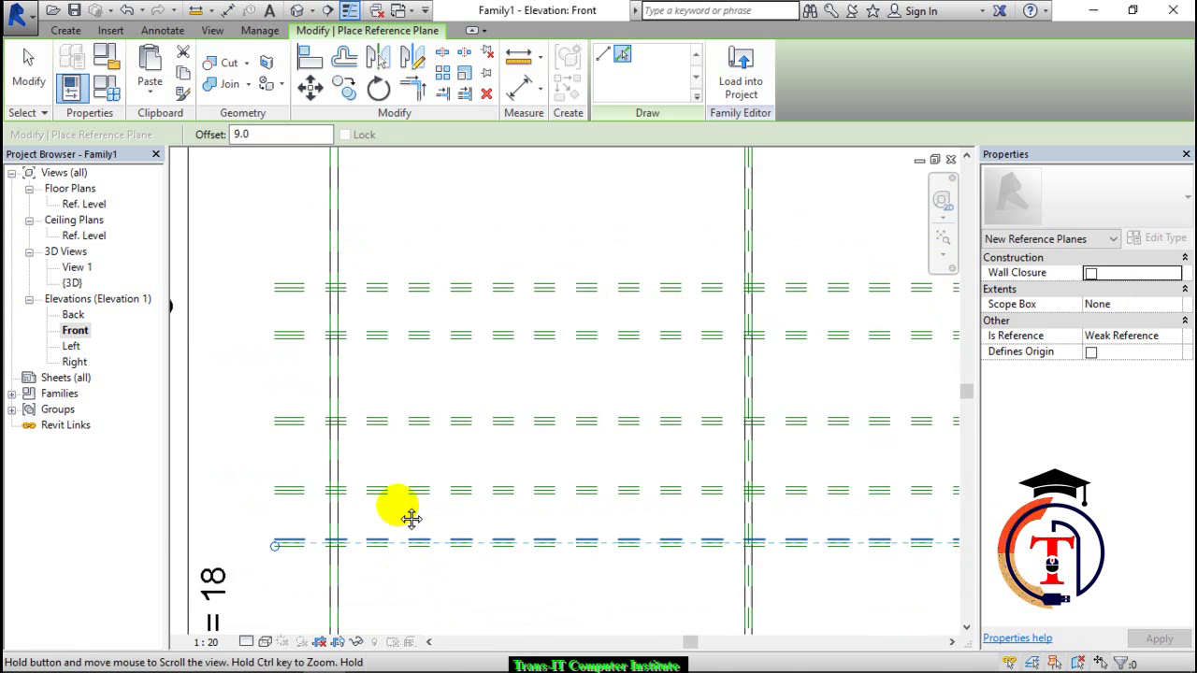
pyautogui.moveTo(400, 508); pyautogui.dragTo(387, 240, button='middle')
pyautogui.moveTo(361, 369); pyautogui.dragTo(342, 459, button='middle')
pyautogui.scroll(-2, 364, 421)
pyautogui.moveTo(390, 380)
pyautogui.mouseDown(button='middle')
pyautogui.moveTo(363, 433)
pyautogui.moveTo(481, 299)
pyautogui.mouseUp(button='middle')
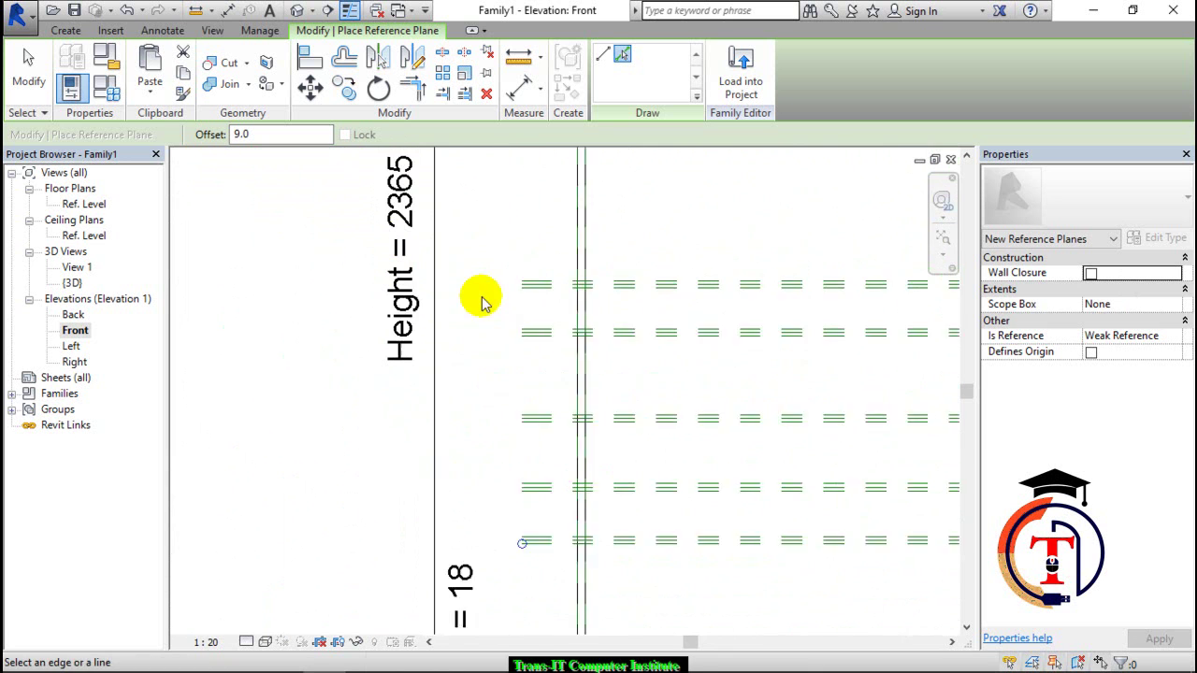
pyautogui.scroll(2, 521, 306)
pyautogui.scroll(2, 527, 294)
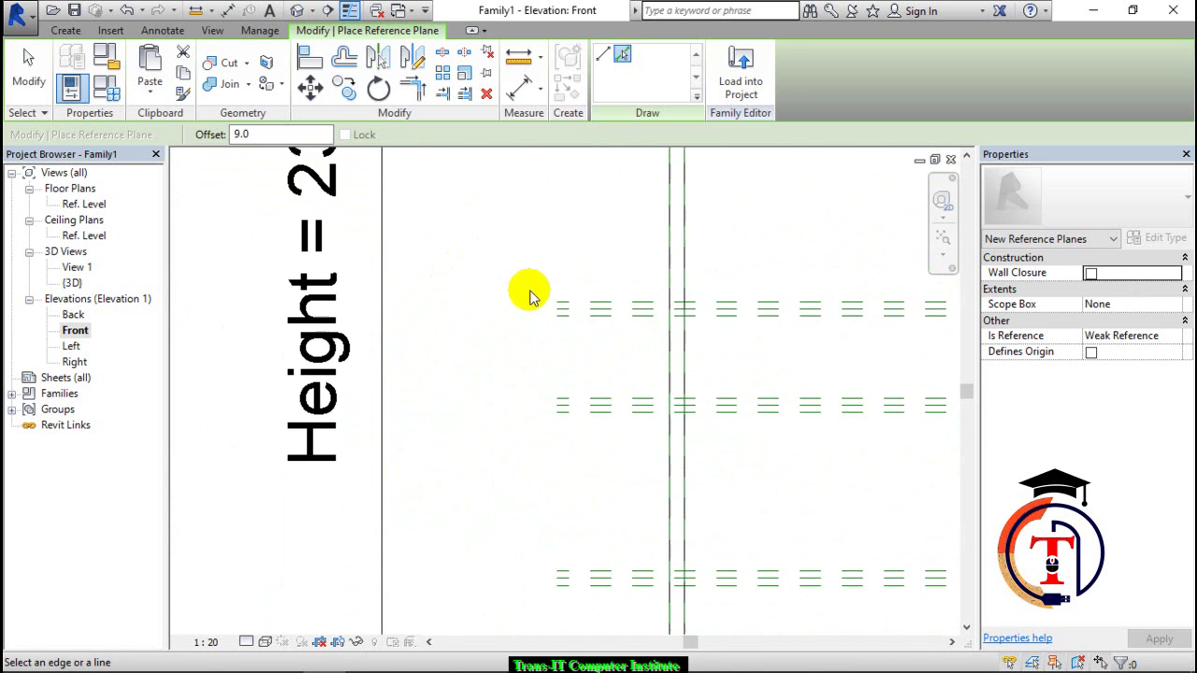
pyautogui.scroll(1, 573, 351)
pyautogui.press('Escape')
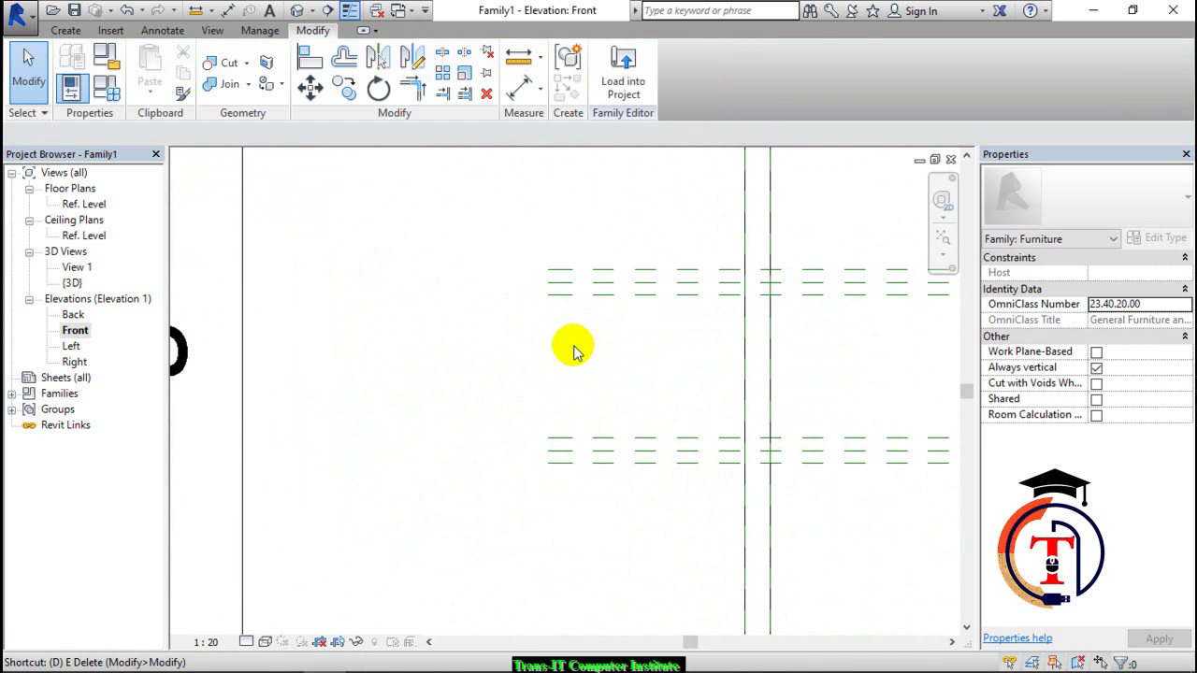
# Add EQ aligned dimensions across the top and next lower shelf reference-plane sets.
pyautogui.press('d')
pyautogui.press('i')
pyautogui.click(554, 280)
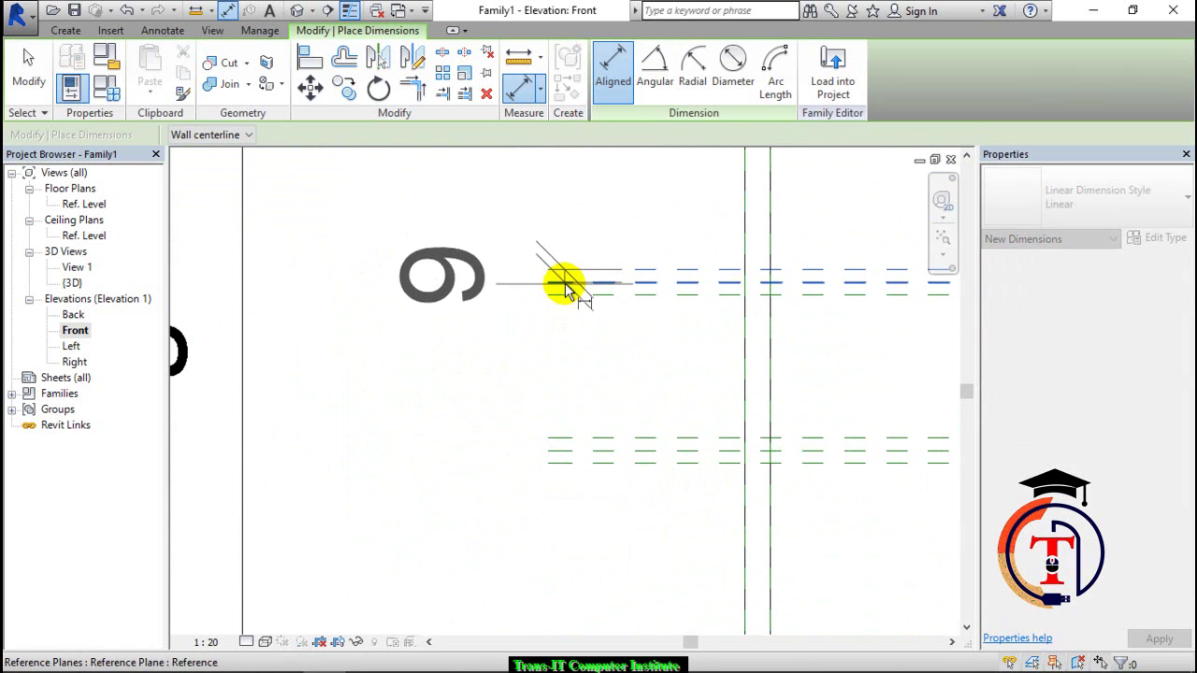
pyautogui.click(496, 313)
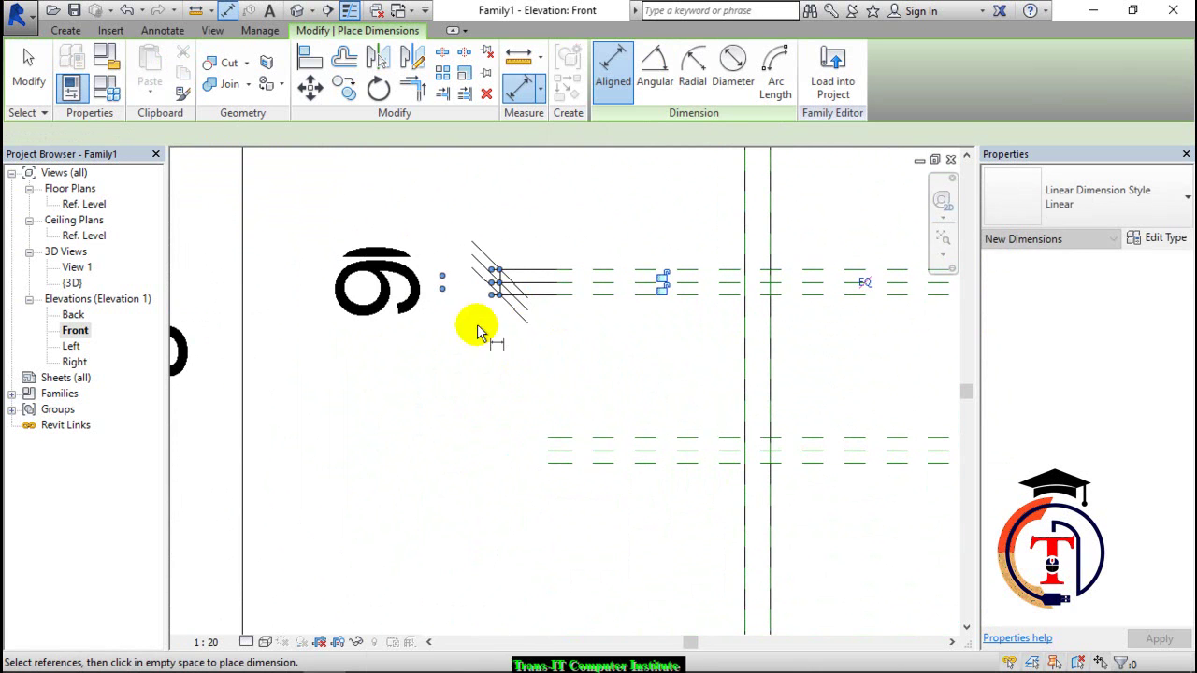
pyautogui.click(864, 283)
pyautogui.click(556, 437)
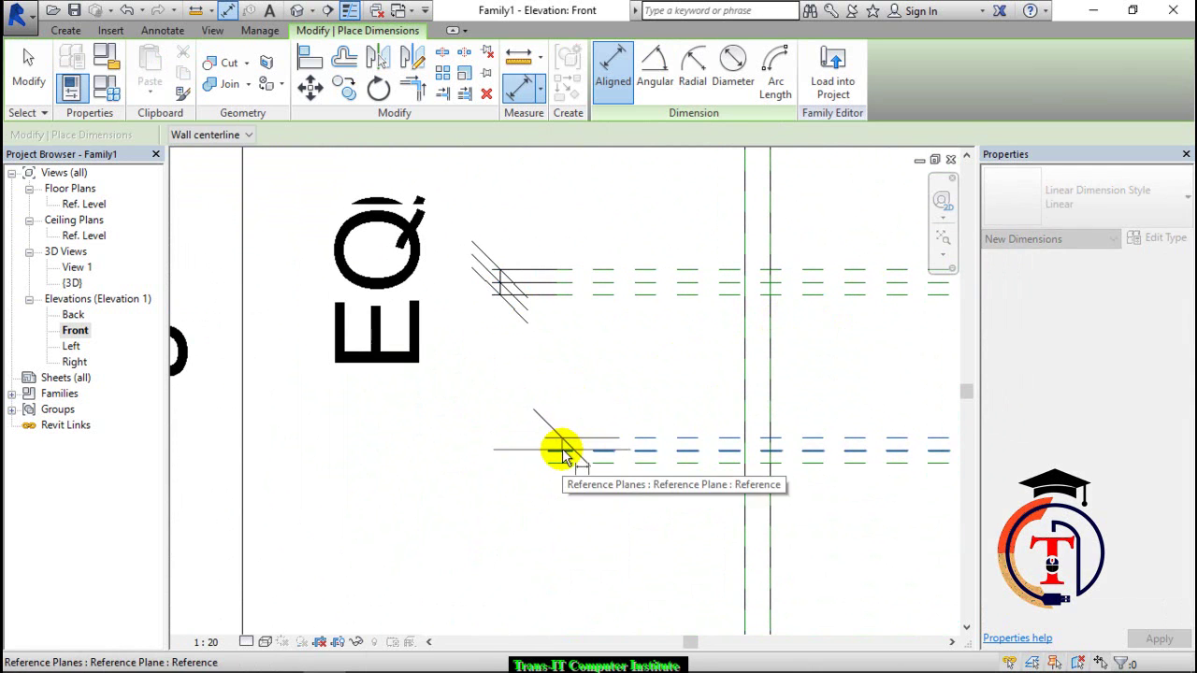
pyautogui.click(468, 463)
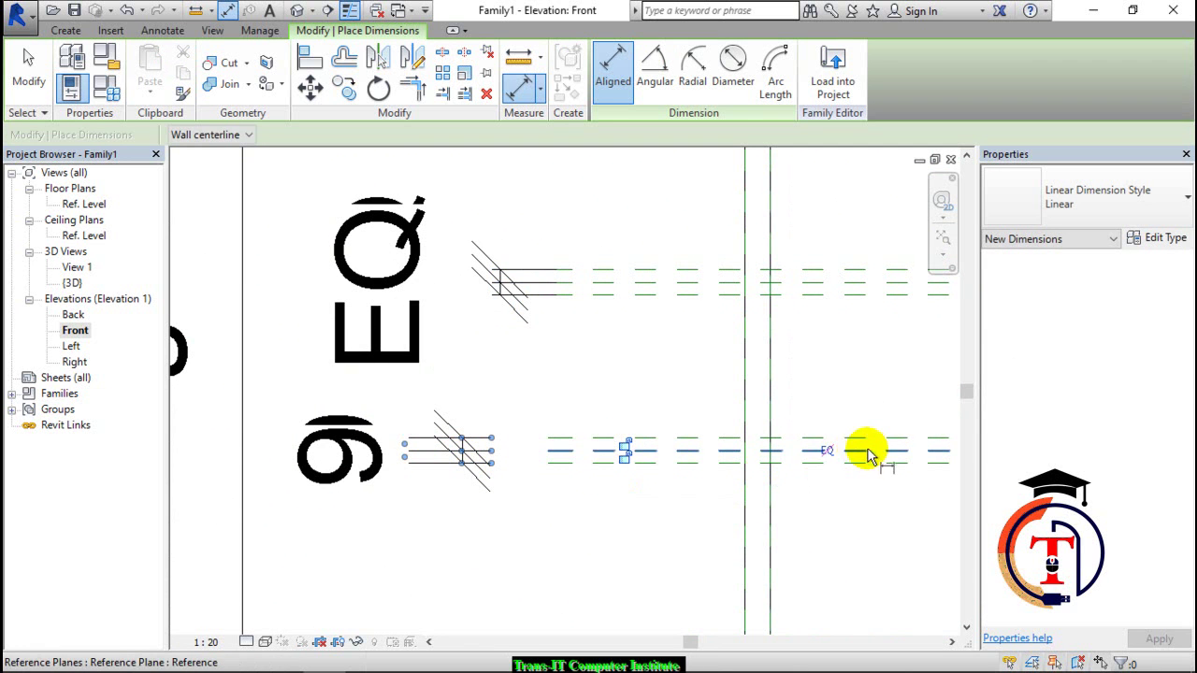
pyautogui.click(827, 456)
# Equalise the three stacked planes of the next two shelves with EQ dimensions.
pyautogui.moveTo(770, 502)
pyautogui.mouseDown(button='middle')
pyautogui.moveTo(682, 193)
pyautogui.moveTo(560, 439)
pyautogui.mouseUp(button='middle')
pyautogui.click(555, 380)
pyautogui.click(556, 397)
pyautogui.click(556, 417)
pyautogui.click(524, 428)
pyautogui.scroll(-2, 730, 411)
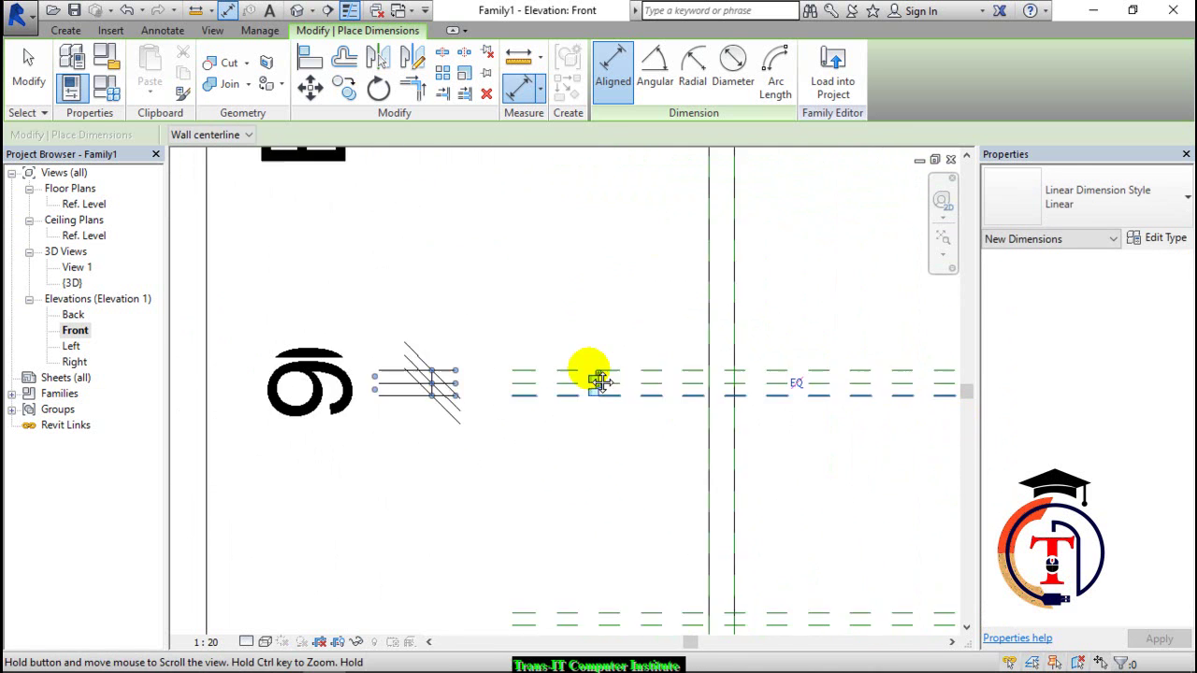
pyautogui.moveTo(601, 380); pyautogui.dragTo(694, 335, button='middle')
pyautogui.click(736, 329)
pyautogui.moveTo(655, 406)
pyautogui.mouseDown(button='middle')
pyautogui.moveTo(588, 296)
pyautogui.moveTo(500, 307)
pyautogui.mouseUp(button='middle')
pyautogui.click(475, 323)
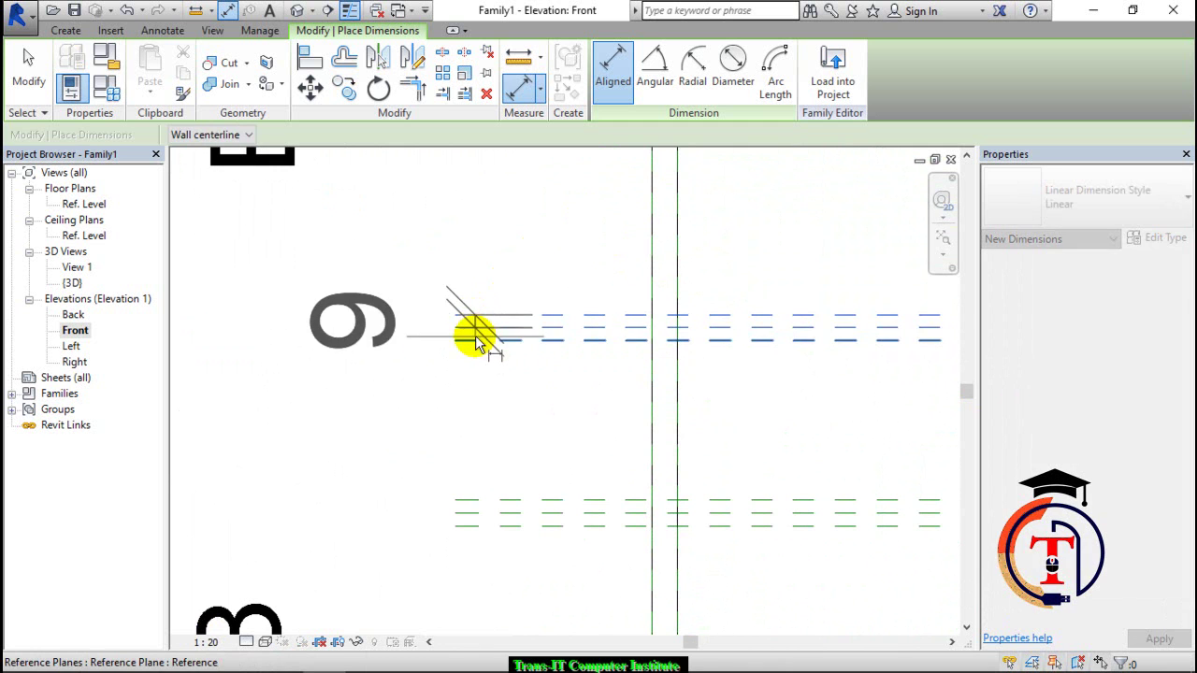
pyautogui.click(474, 333)
pyautogui.click(401, 339)
pyautogui.click(769, 327)
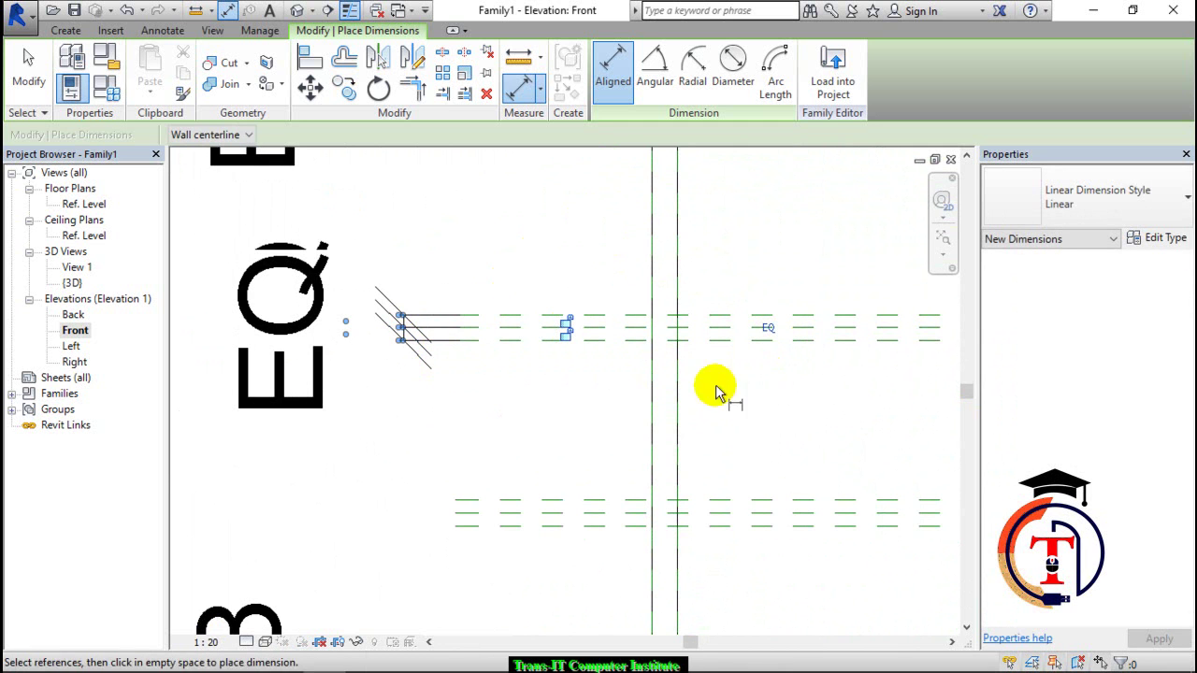
# Equalise the lowest shelf's three reference planes with an EQ dimension.
pyautogui.click(471, 502)
pyautogui.click(475, 513)
pyautogui.click(468, 523)
pyautogui.click(360, 526)
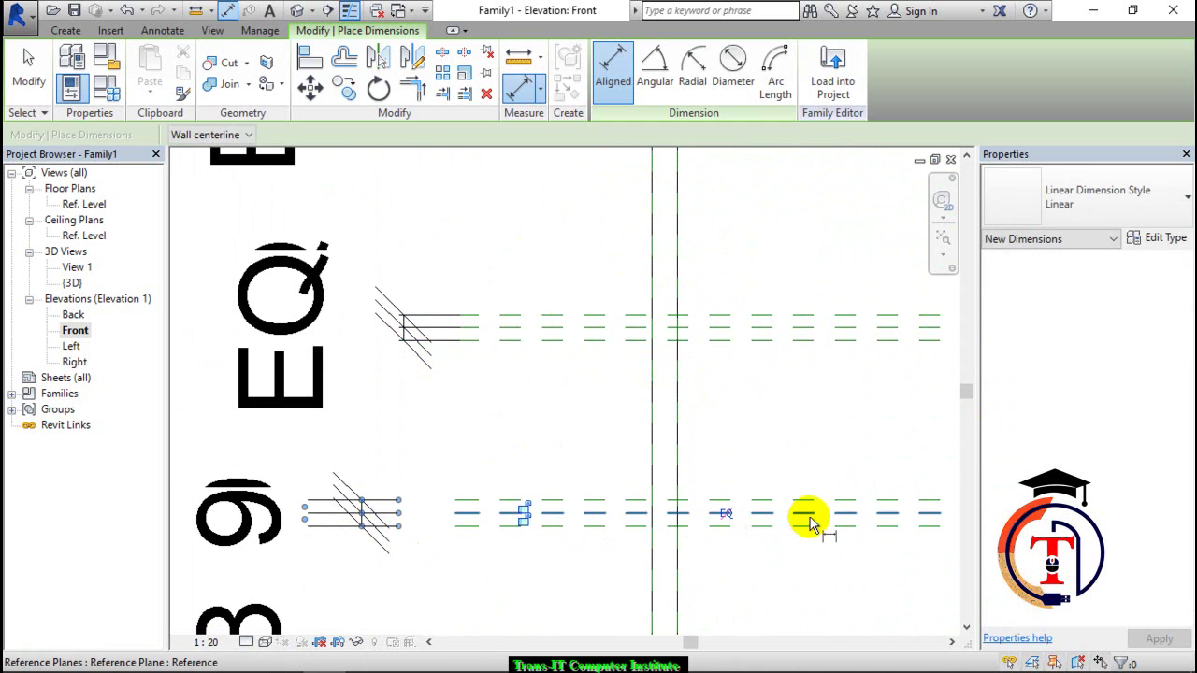
pyautogui.click(732, 517)
pyautogui.scroll(-3, 636, 487)
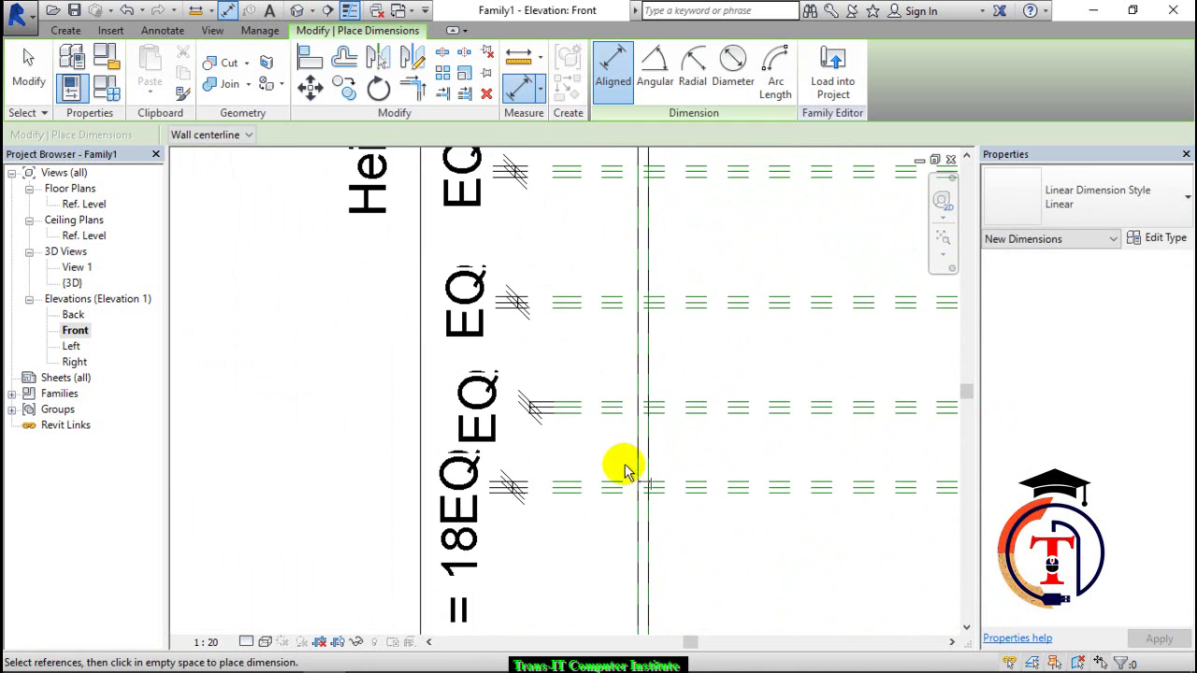
pyautogui.moveTo(646, 526); pyautogui.dragTo(598, 415, button='middle')
pyautogui.scroll(2, 612, 289)
pyautogui.scroll(2, 527, 259)
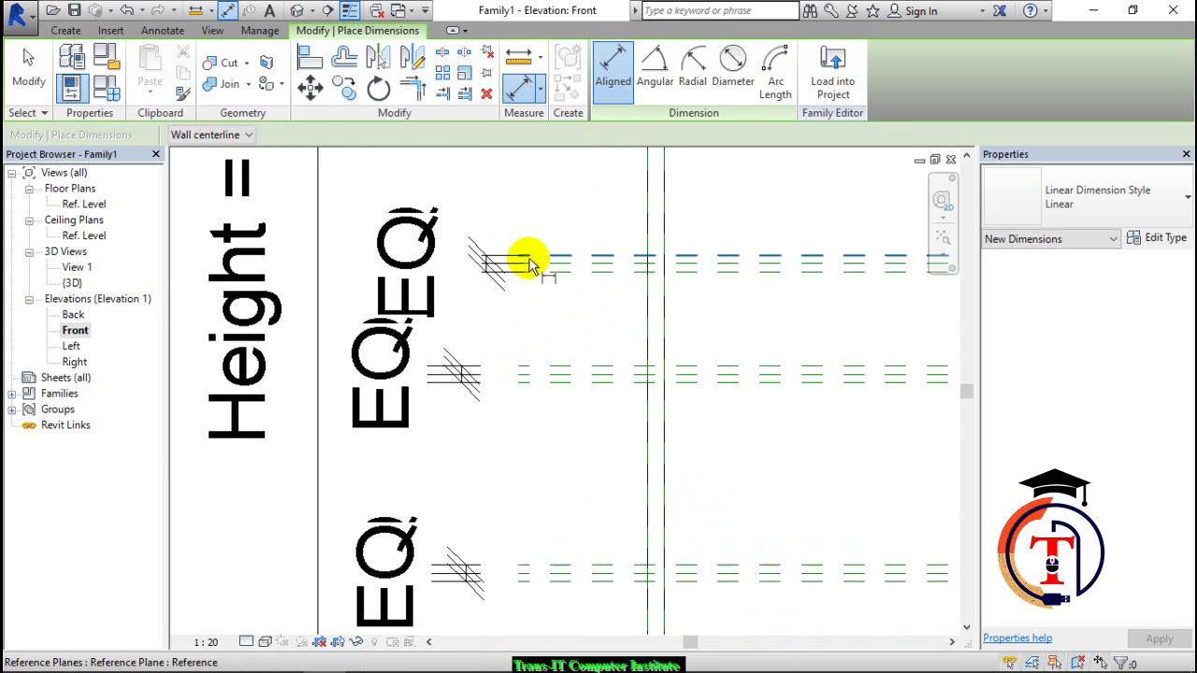
pyautogui.scroll(2, 546, 281)
pyautogui.press('Escape')
# Move the Height dimension left and down out of the way, and set the view scale to 1:10.
pyautogui.press('d')
pyautogui.press('i')
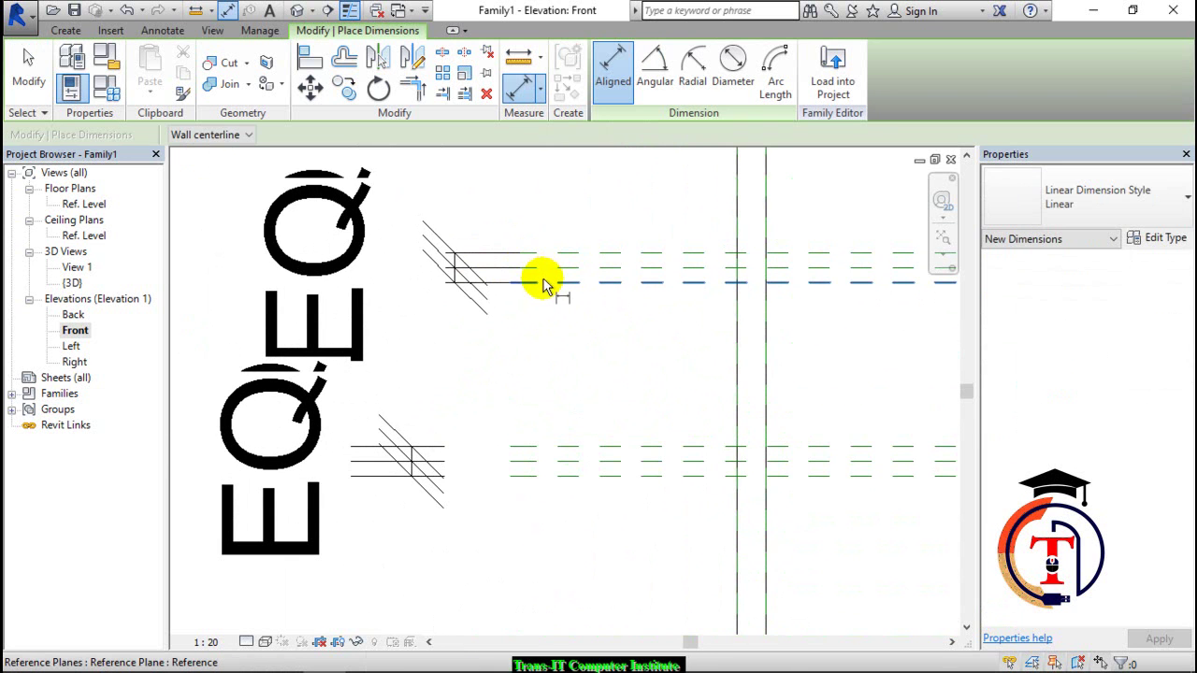
pyautogui.click(548, 284)
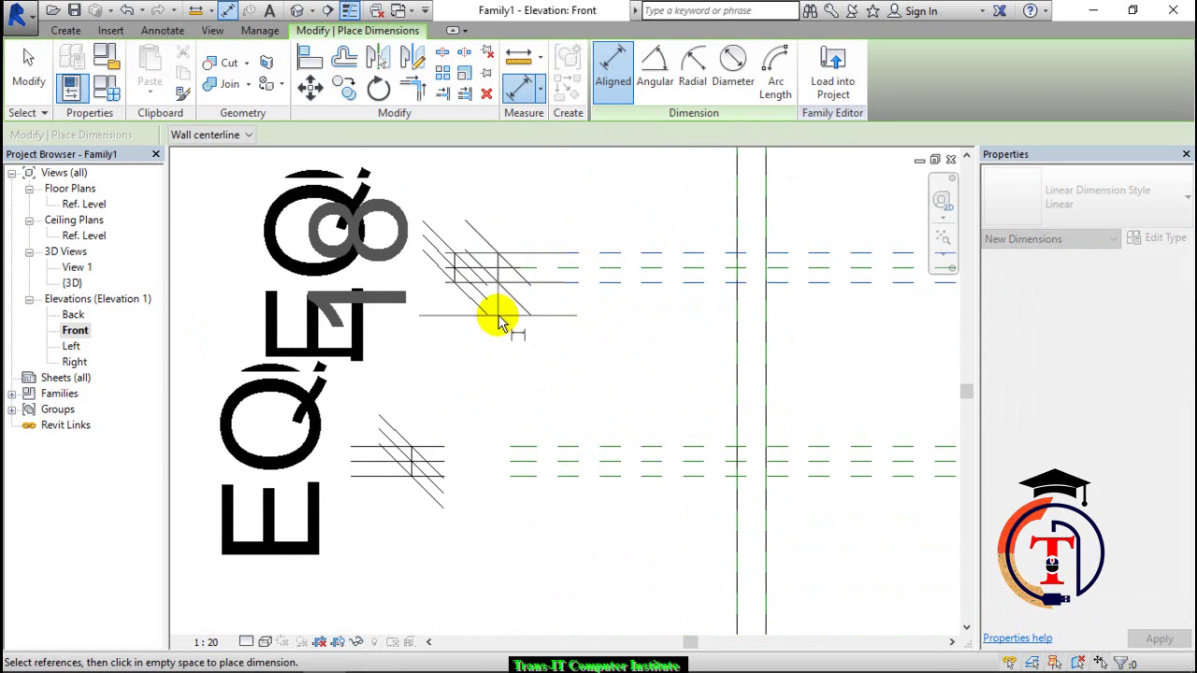
pyautogui.moveTo(436, 334)
pyautogui.mouseDown(button='middle')
pyautogui.moveTo(716, 331)
pyautogui.moveTo(642, 328)
pyautogui.mouseUp(button='middle')
pyautogui.press('Escape')
pyautogui.press('Escape')
pyautogui.moveTo(422, 342); pyautogui.dragTo(853, 335, button='middle')
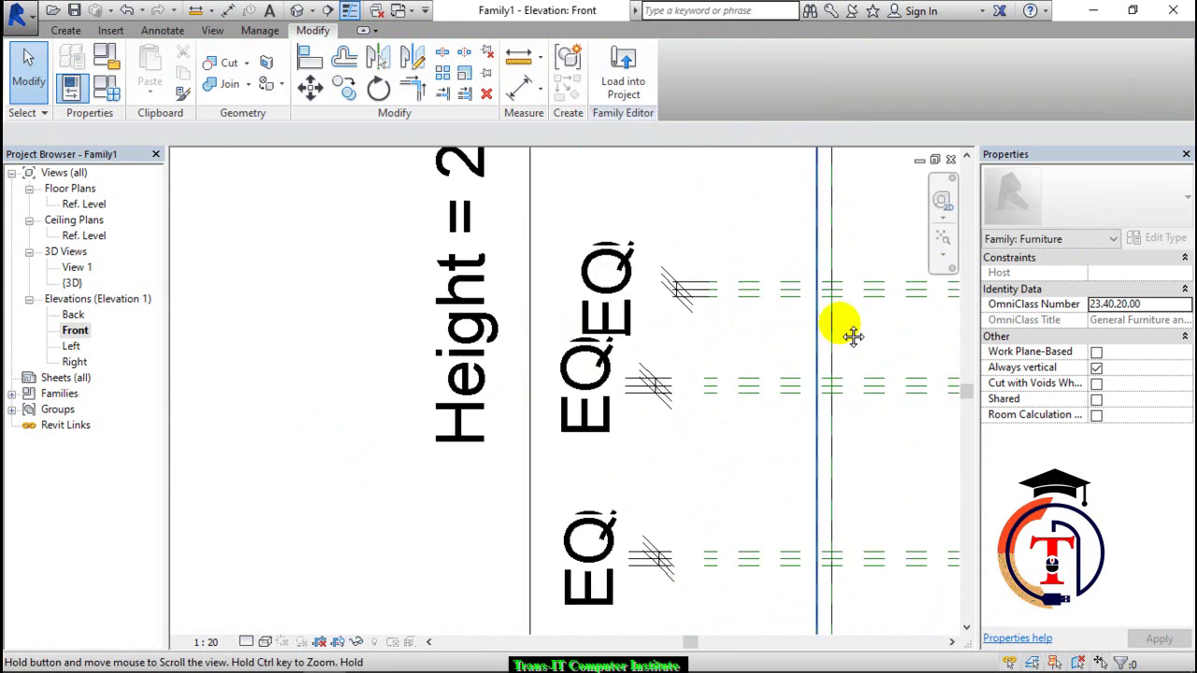
pyautogui.click(588, 324)
pyautogui.moveTo(588, 327); pyautogui.dragTo(357, 294)
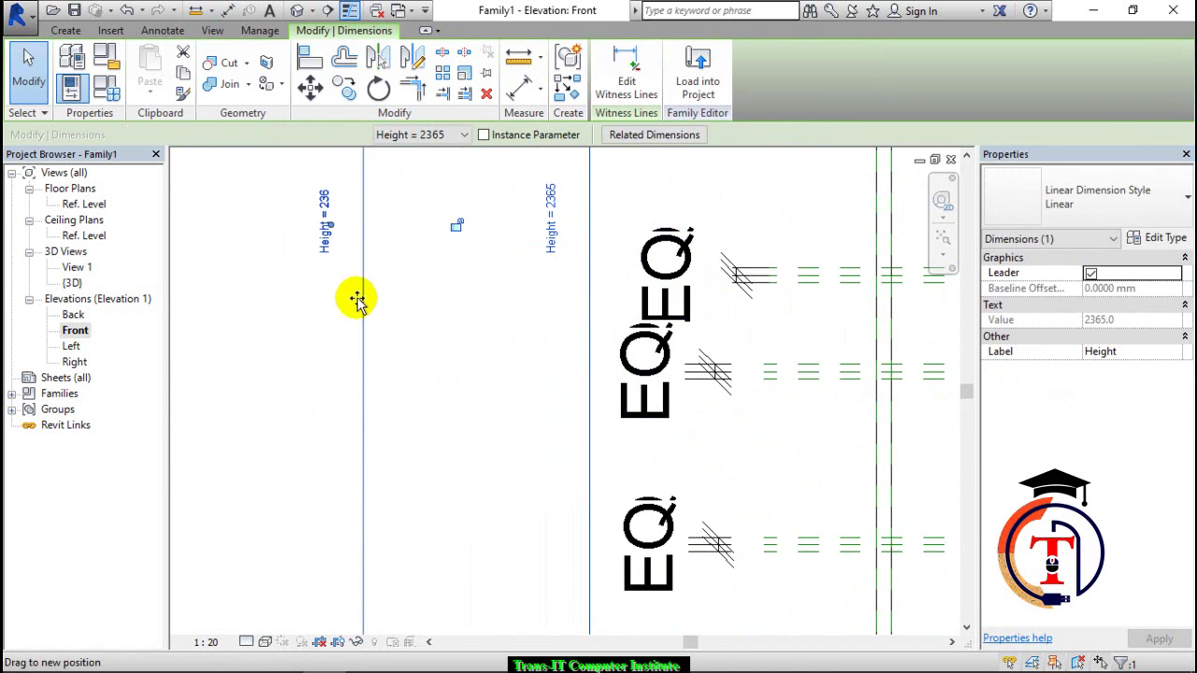
pyautogui.click(377, 470)
pyautogui.click(210, 644)
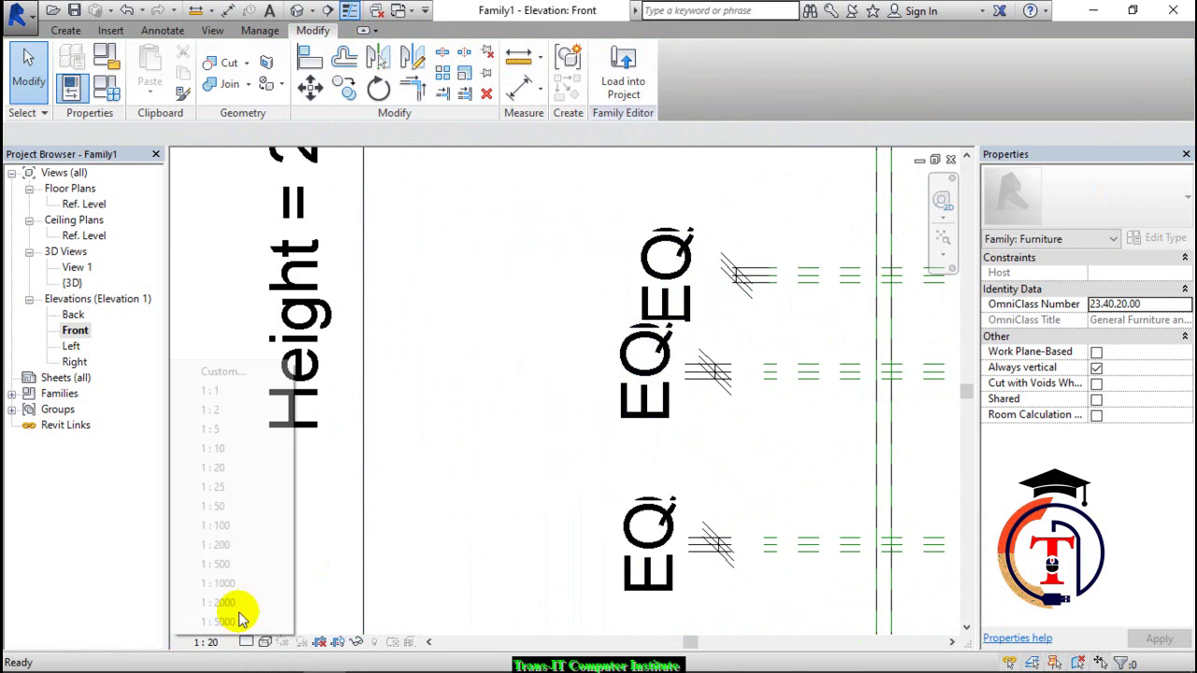
pyautogui.click(249, 451)
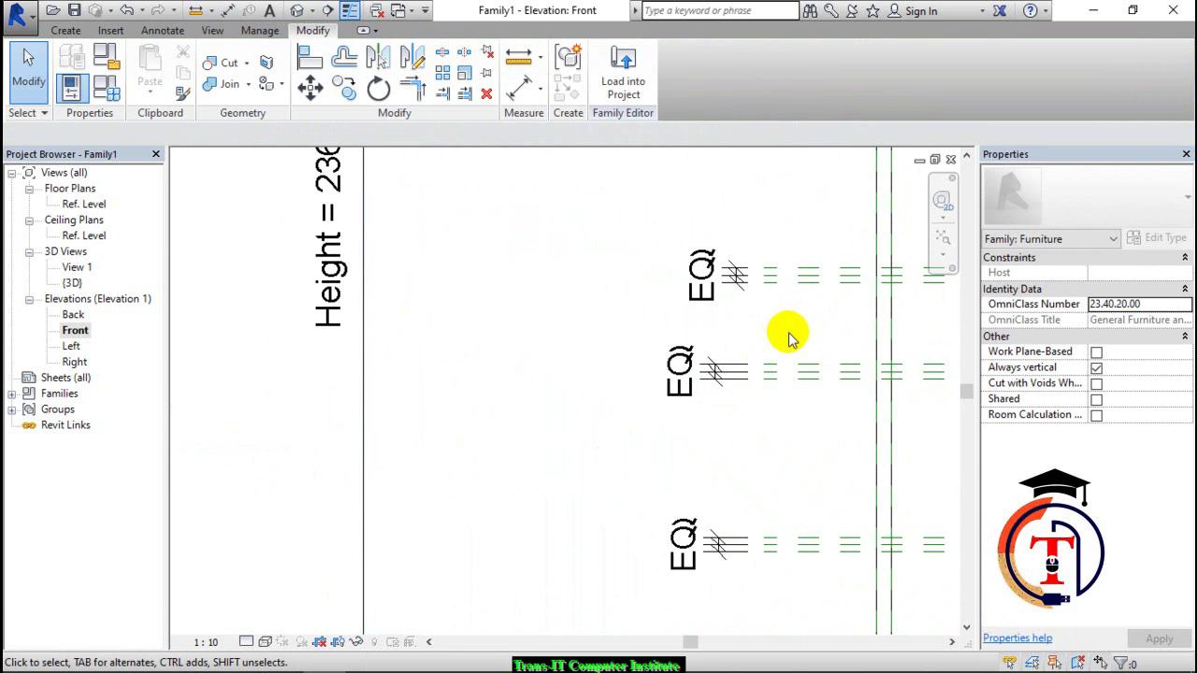
# Add 18 thickness dimensions across the plane pairs of the top three shelves.
pyautogui.press('d')
pyautogui.press('i')
pyautogui.click(797, 274)
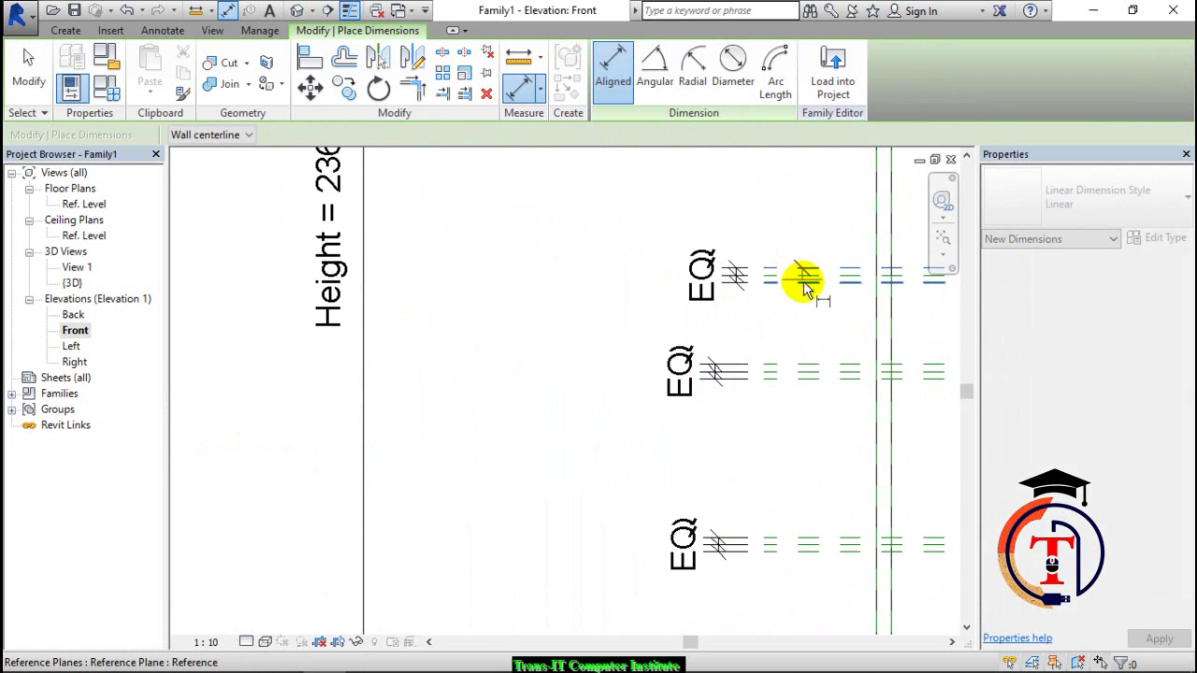
pyautogui.click(620, 300)
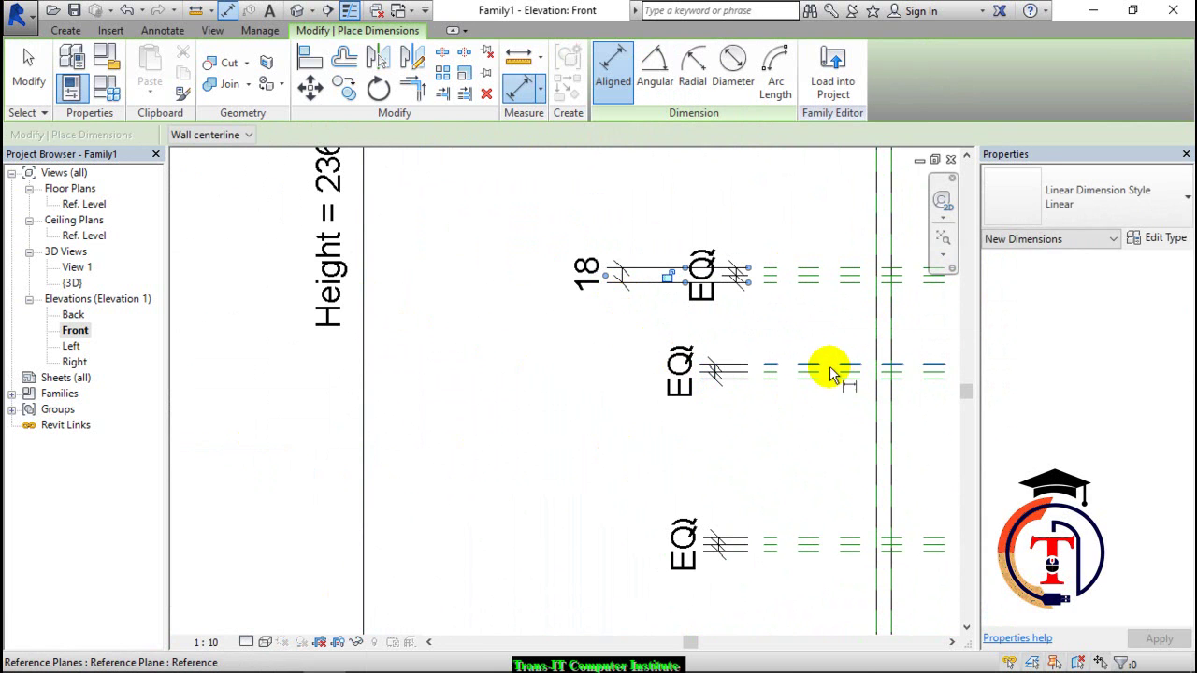
pyautogui.click(836, 373)
pyautogui.click(625, 383)
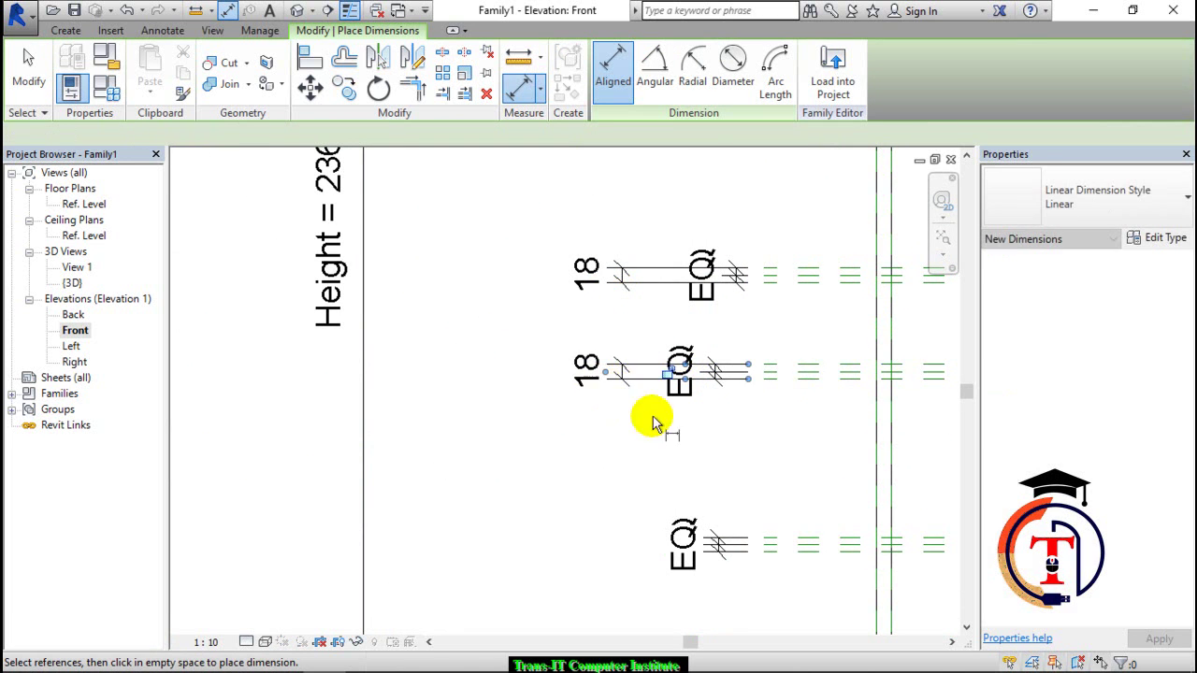
pyautogui.moveTo(649, 420); pyautogui.dragTo(759, 251, button='middle')
pyautogui.click(835, 333)
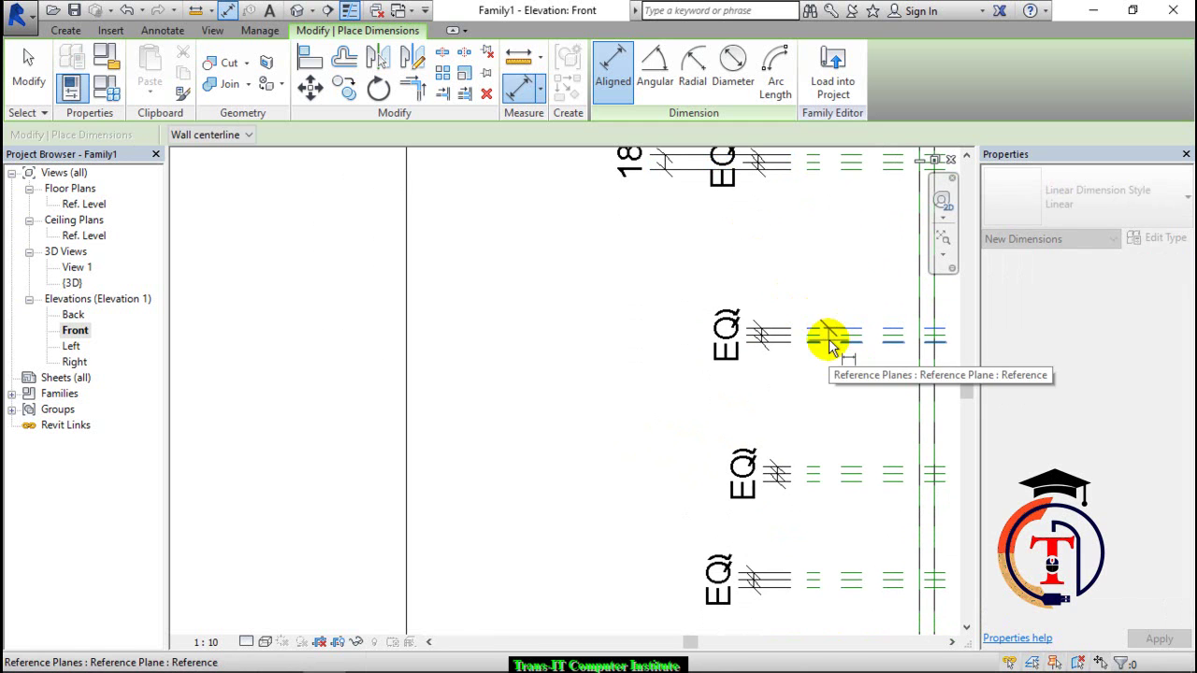
pyautogui.click(653, 365)
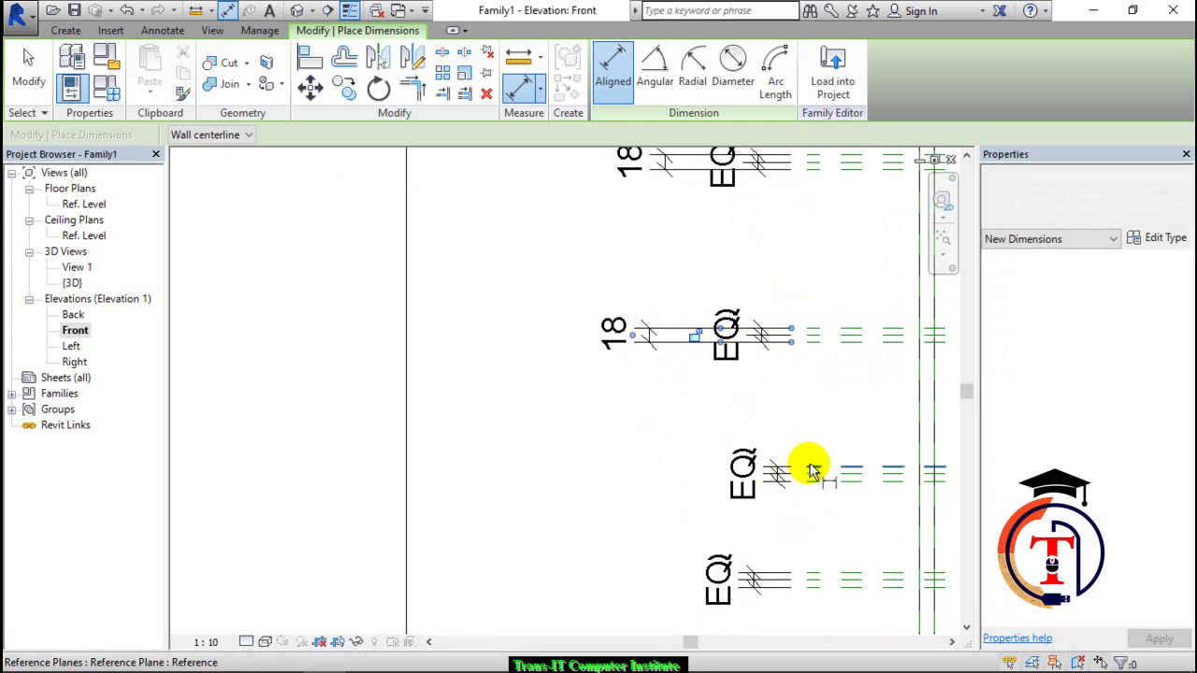
# Add 18 thickness dimensions to the remaining two shelves' plane pairs.
pyautogui.click(802, 475)
pyautogui.click(664, 478)
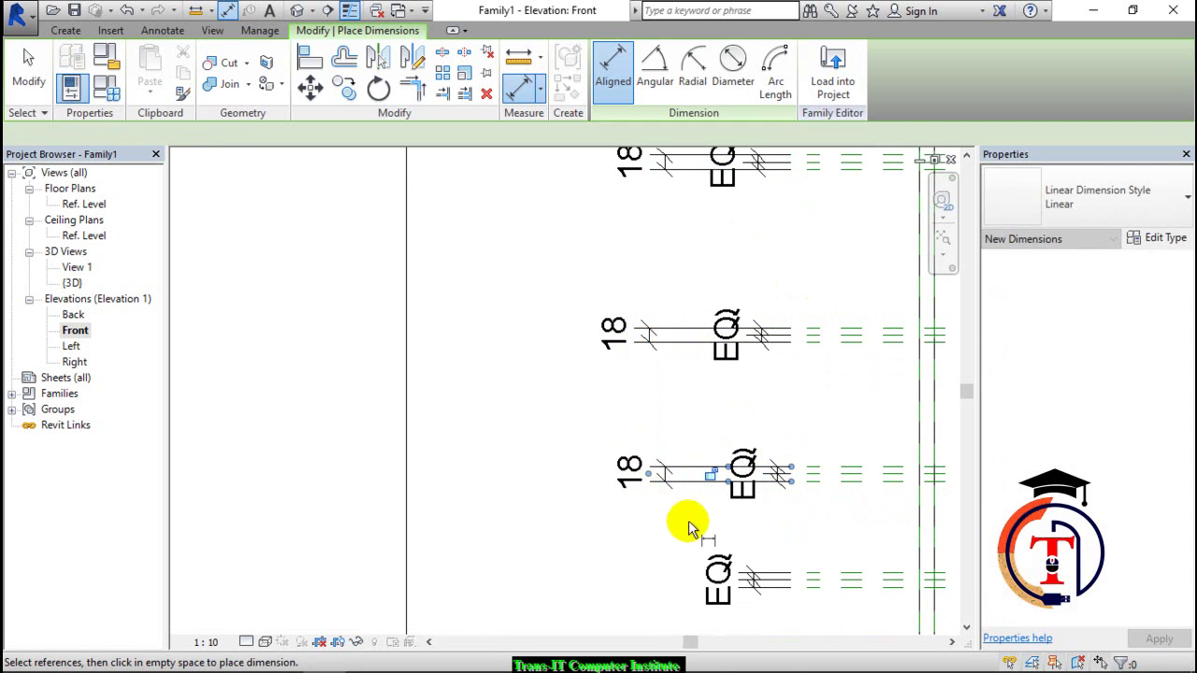
pyautogui.moveTo(849, 544); pyautogui.dragTo(794, 342, button='middle')
pyautogui.click(817, 378)
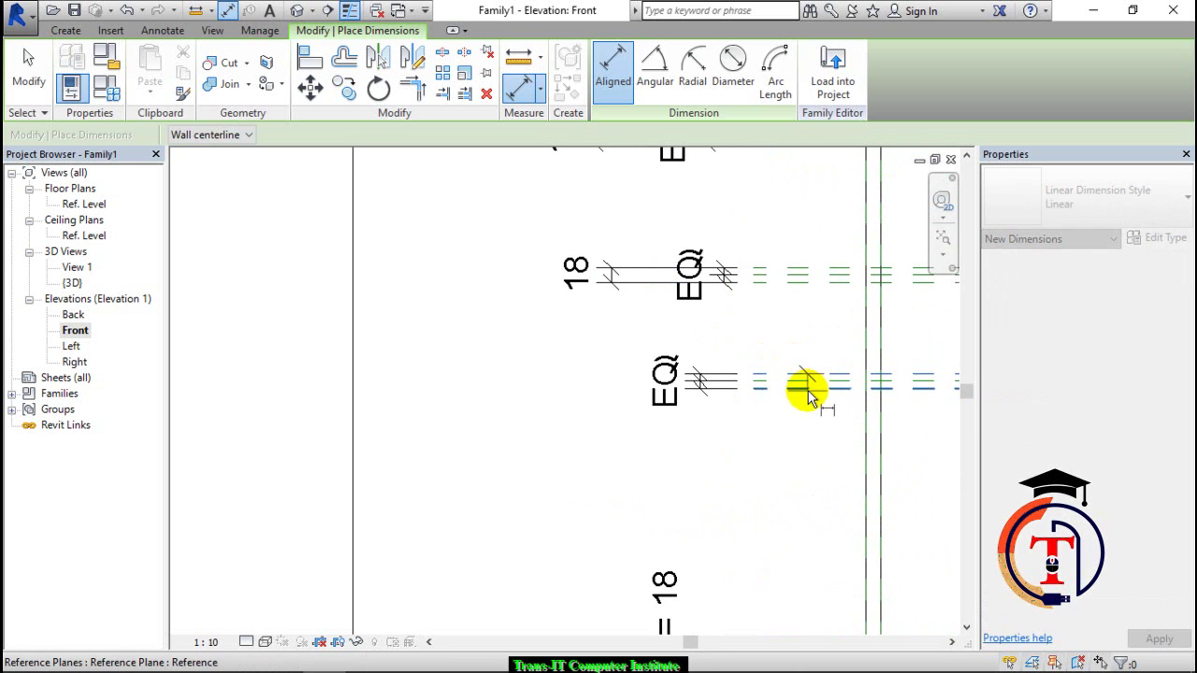
pyautogui.click(587, 407)
pyautogui.press('Escape')
pyautogui.scroll(-2, 591, 437)
pyautogui.press('Escape')
pyautogui.moveTo(592, 437); pyautogui.dragTo(606, 517, button='middle')
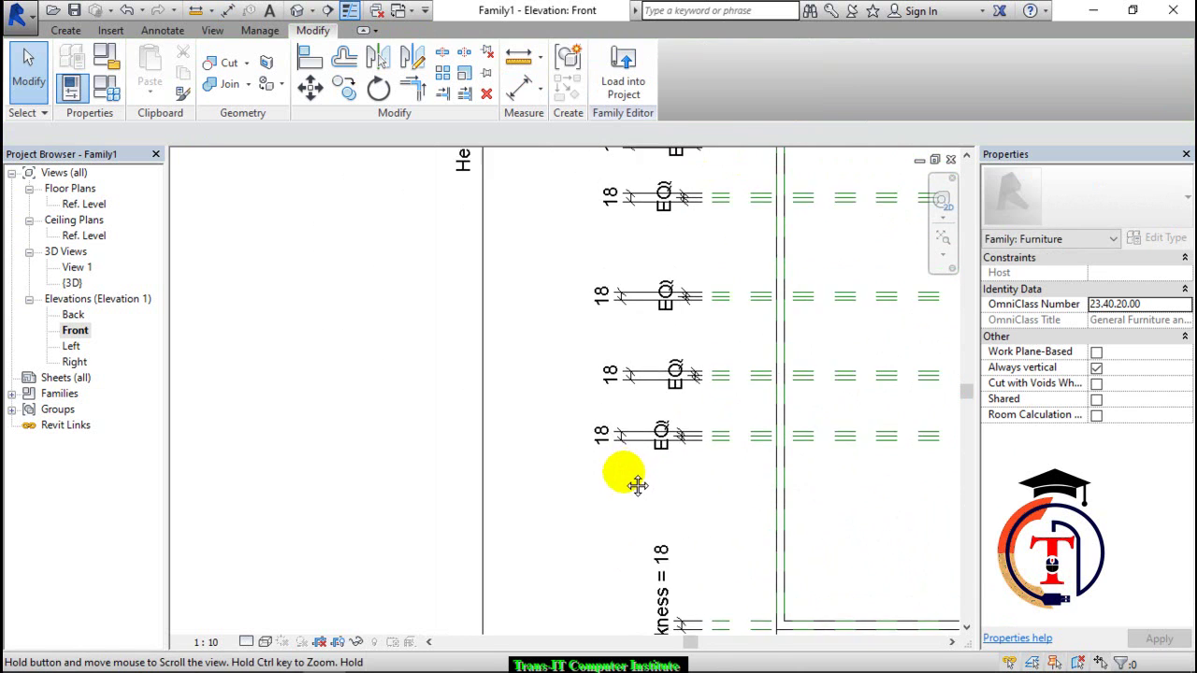
# Label the five 18 shelf dimensions with the Ply Thickness = 18 parameter.
pyautogui.moveTo(608, 505); pyautogui.dragTo(558, 178)
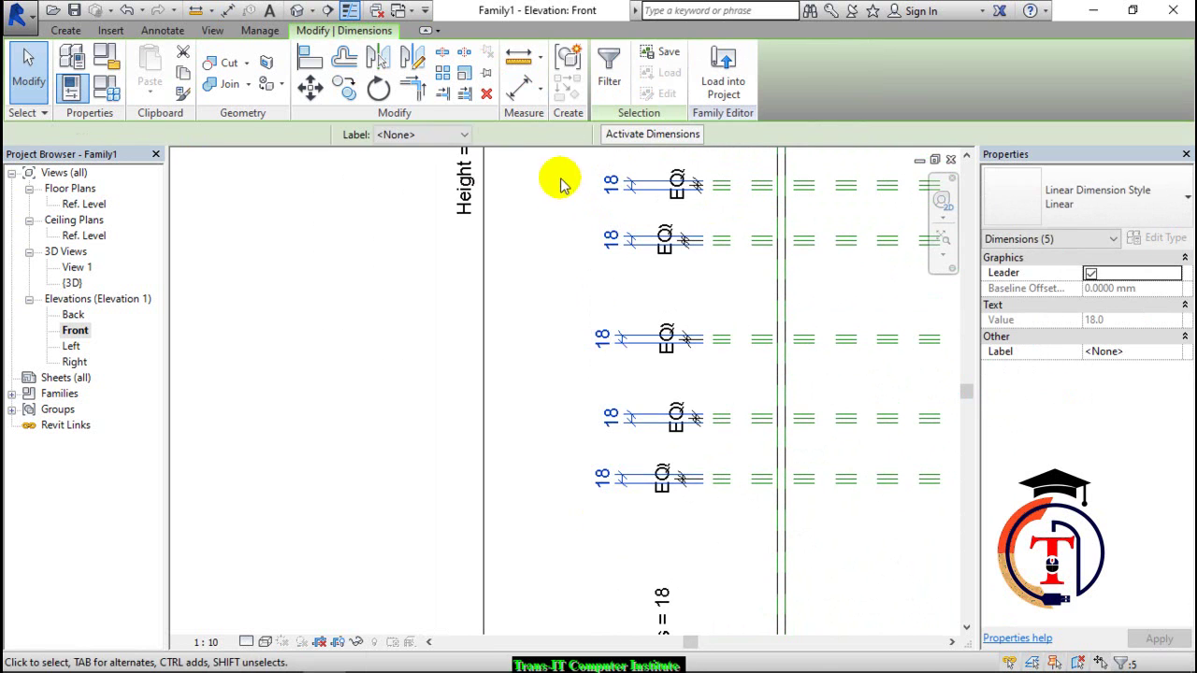
pyautogui.click(423, 137)
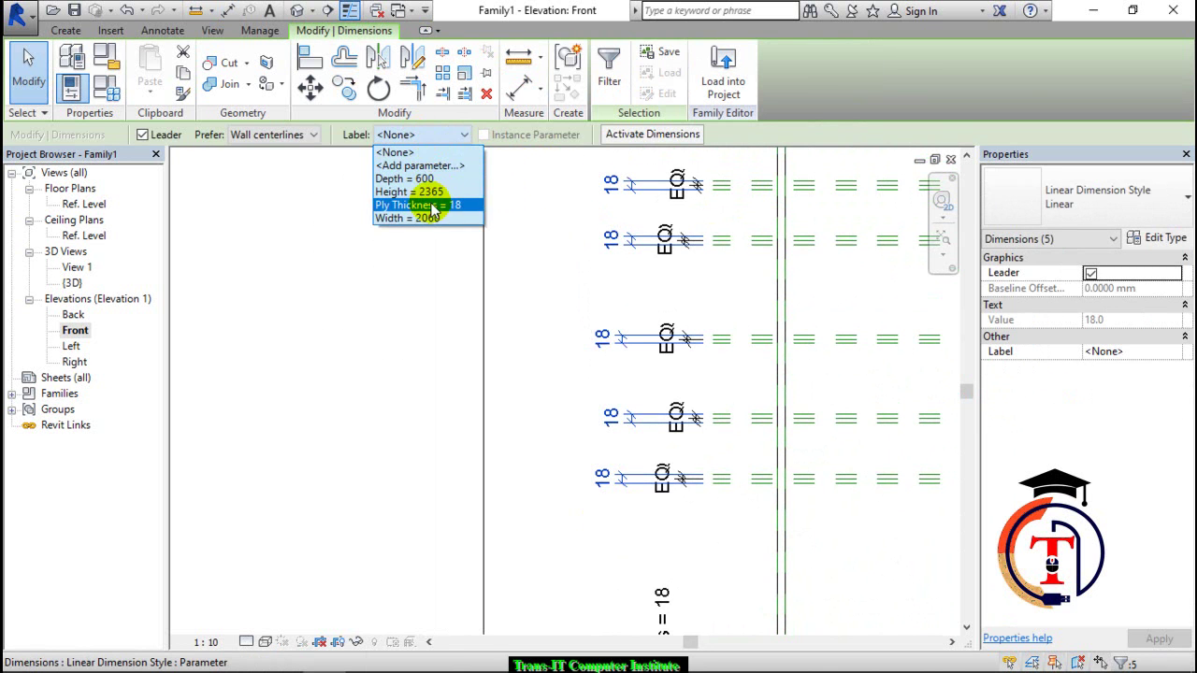
pyautogui.click(432, 204)
pyautogui.click(529, 342)
pyautogui.scroll(-2, 561, 347)
pyautogui.moveTo(561, 347)
pyautogui.mouseDown(button='middle')
pyautogui.moveTo(565, 373)
pyautogui.moveTo(530, 303)
pyautogui.mouseUp(button='middle')
pyautogui.scroll(1, 405, 341)
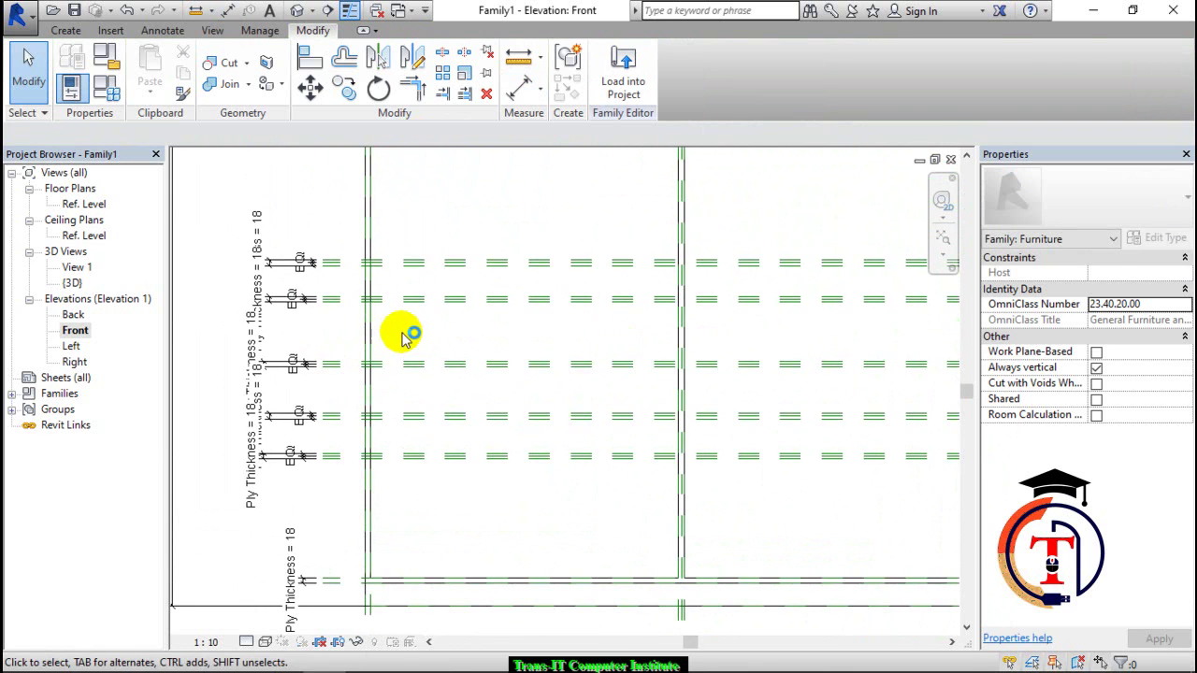
pyautogui.hotkey('alt', 'Tab')
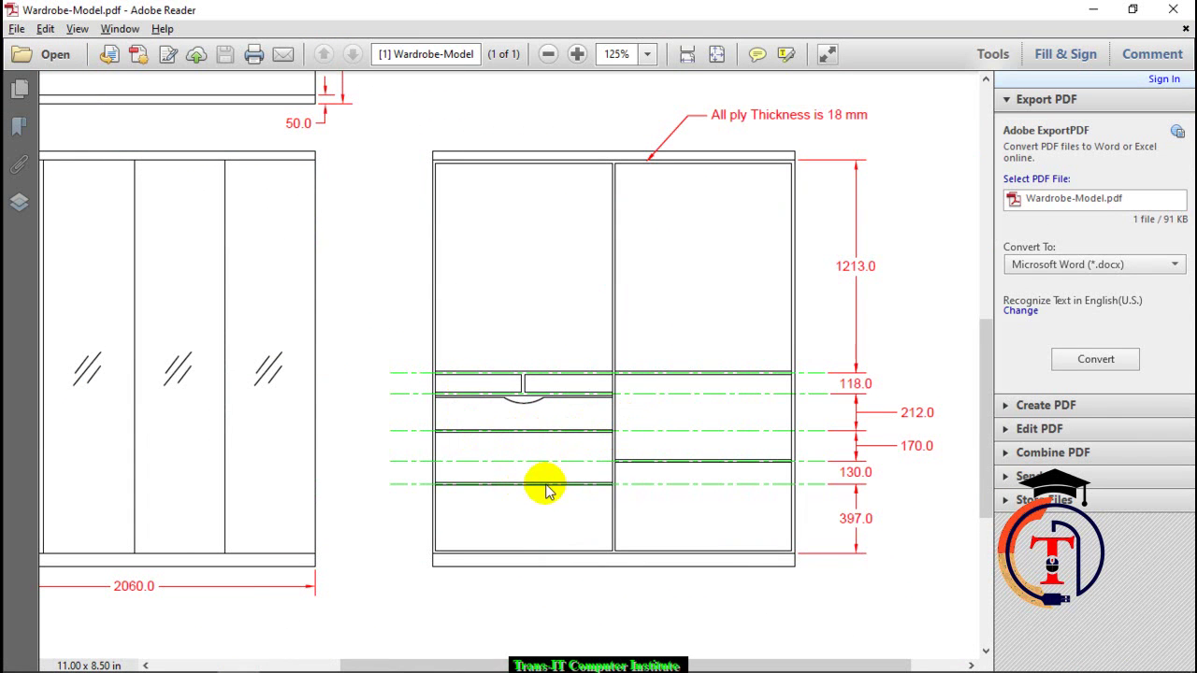
# Return to the Revit Front elevation and pan up to the fourth shelf row.
pyautogui.hotkey('alt', 'Tab')
pyautogui.moveTo(650, 287); pyautogui.dragTo(601, 307, button='middle')
pyautogui.scroll(3, 465, 353)
pyautogui.moveTo(464, 353); pyautogui.dragTo(455, 292, button='middle')
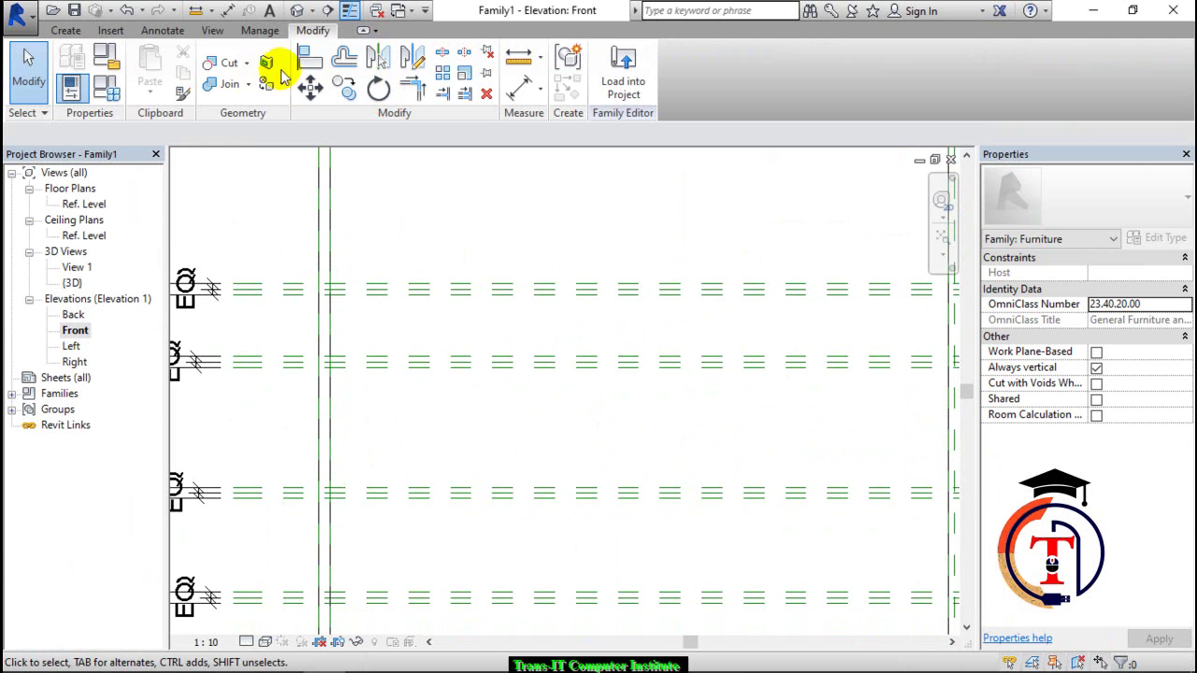
# Start a solid extrusion and sketch the first shelf rectangle, locking its edges to the planes.
pyautogui.click(66, 31)
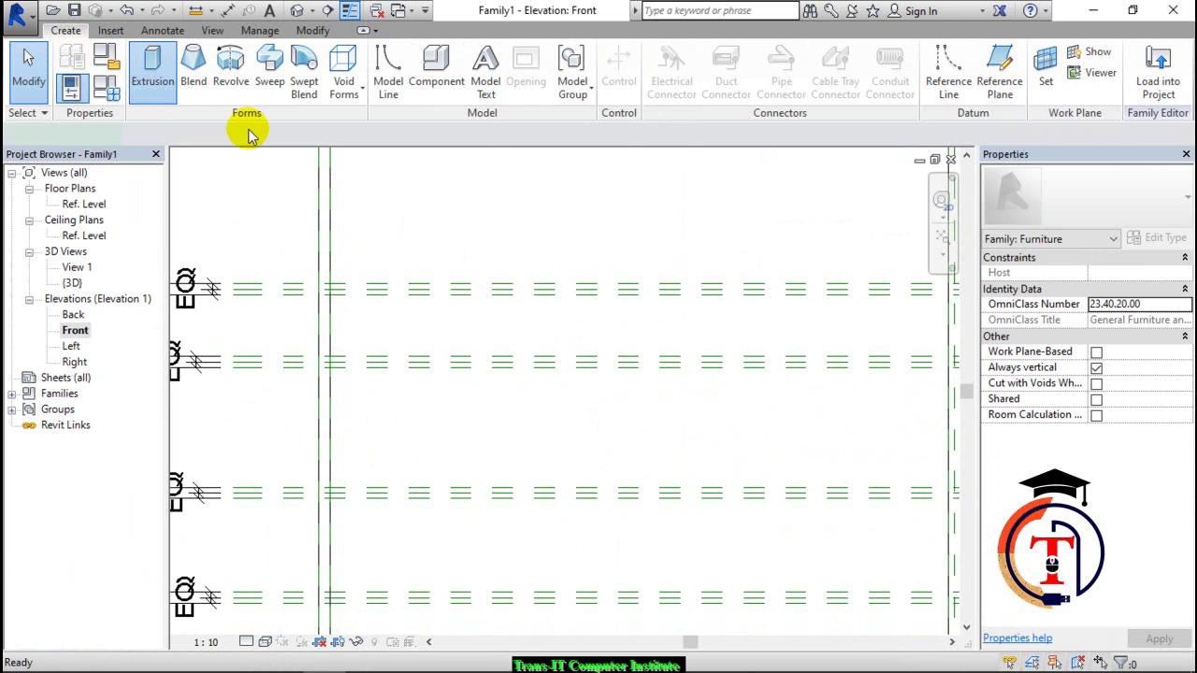
pyautogui.click(153, 71)
pyautogui.click(661, 53)
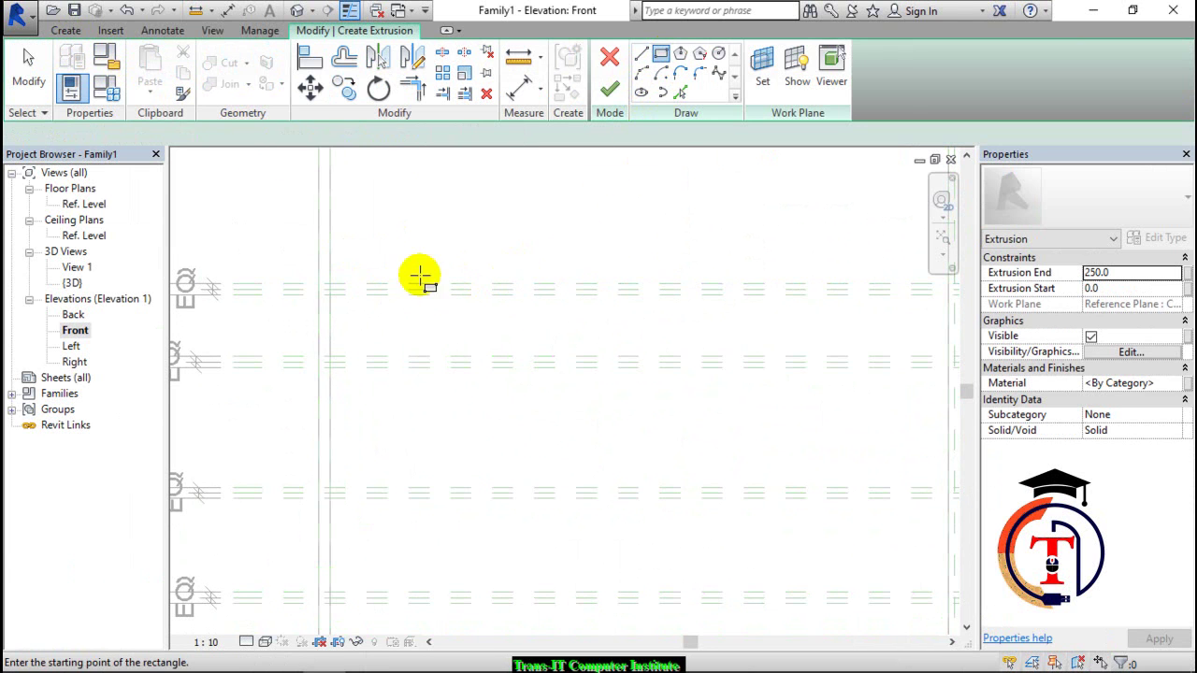
pyautogui.click(329, 283)
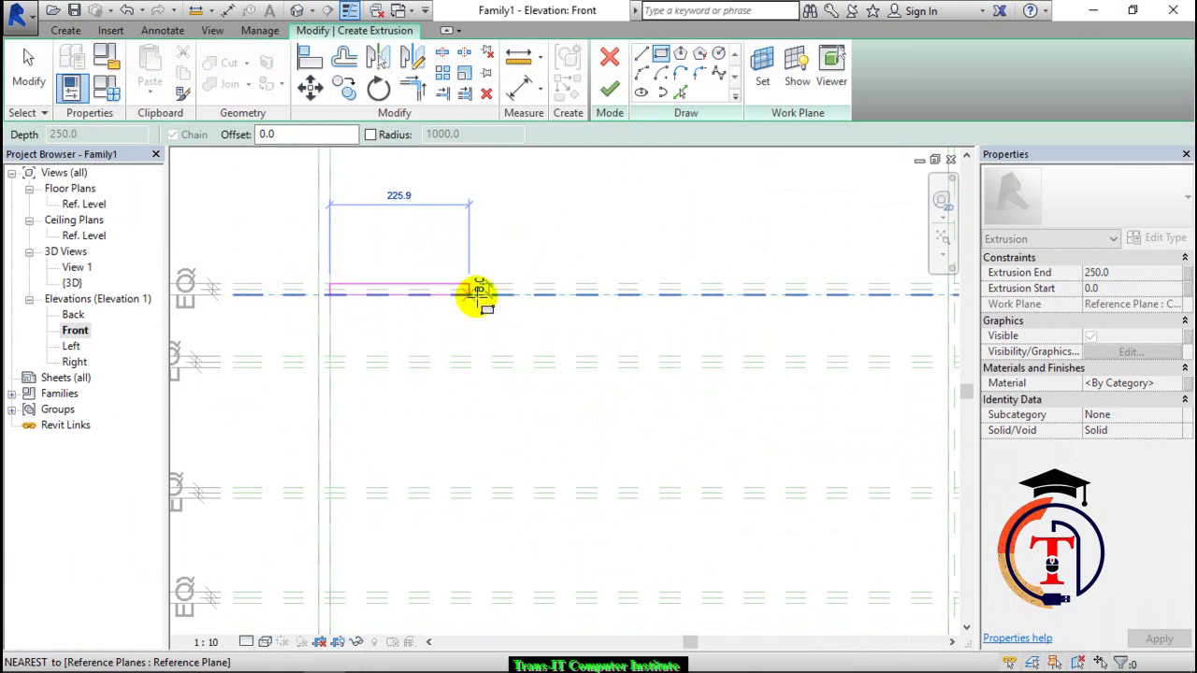
pyautogui.moveTo(474, 293); pyautogui.dragTo(115, 214, button='middle')
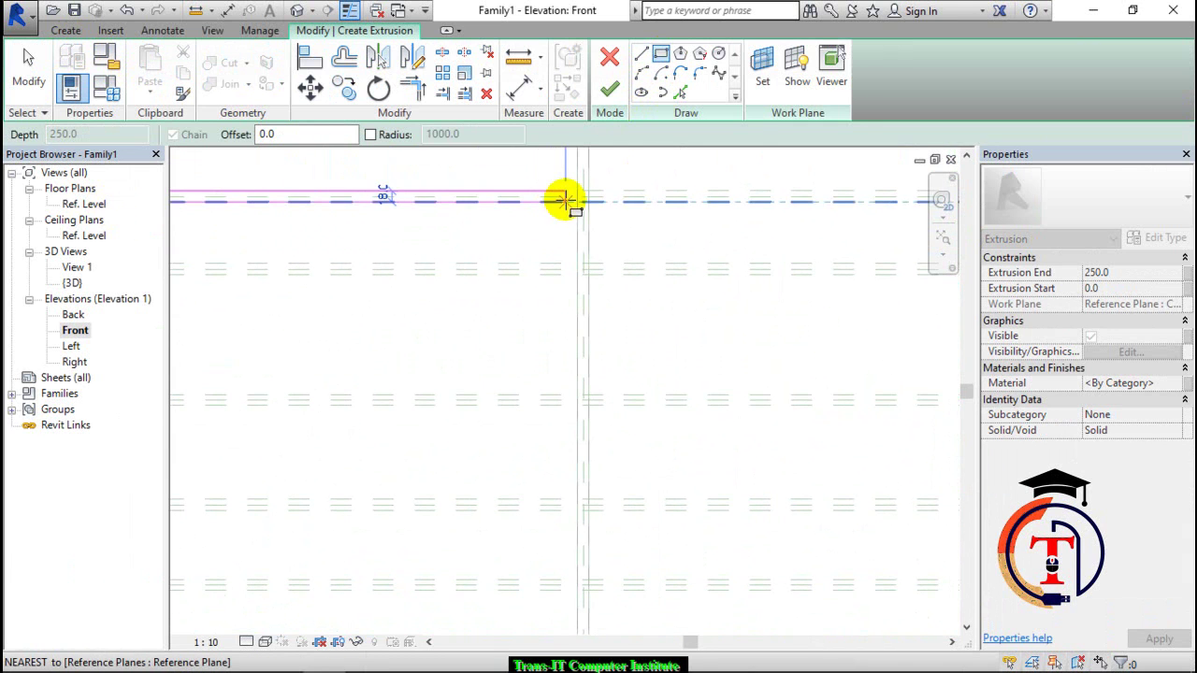
pyautogui.click(577, 201)
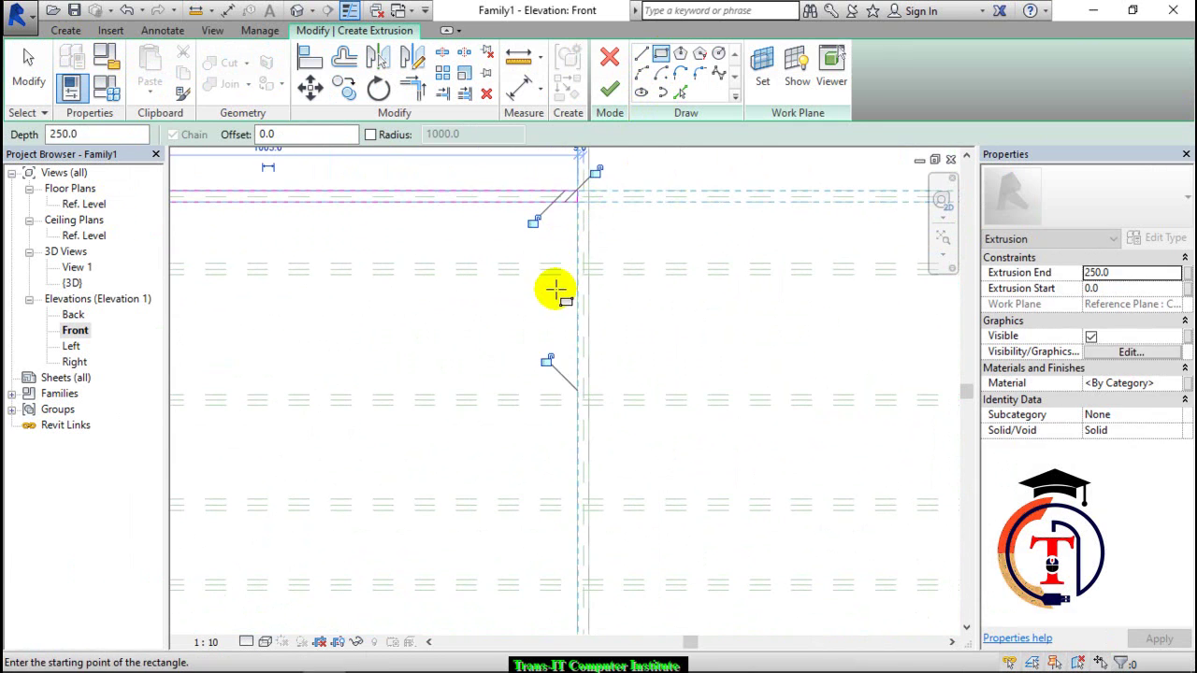
pyautogui.moveTo(567, 246); pyautogui.dragTo(732, 326, button='middle')
pyautogui.click(728, 323)
pyautogui.click(749, 477)
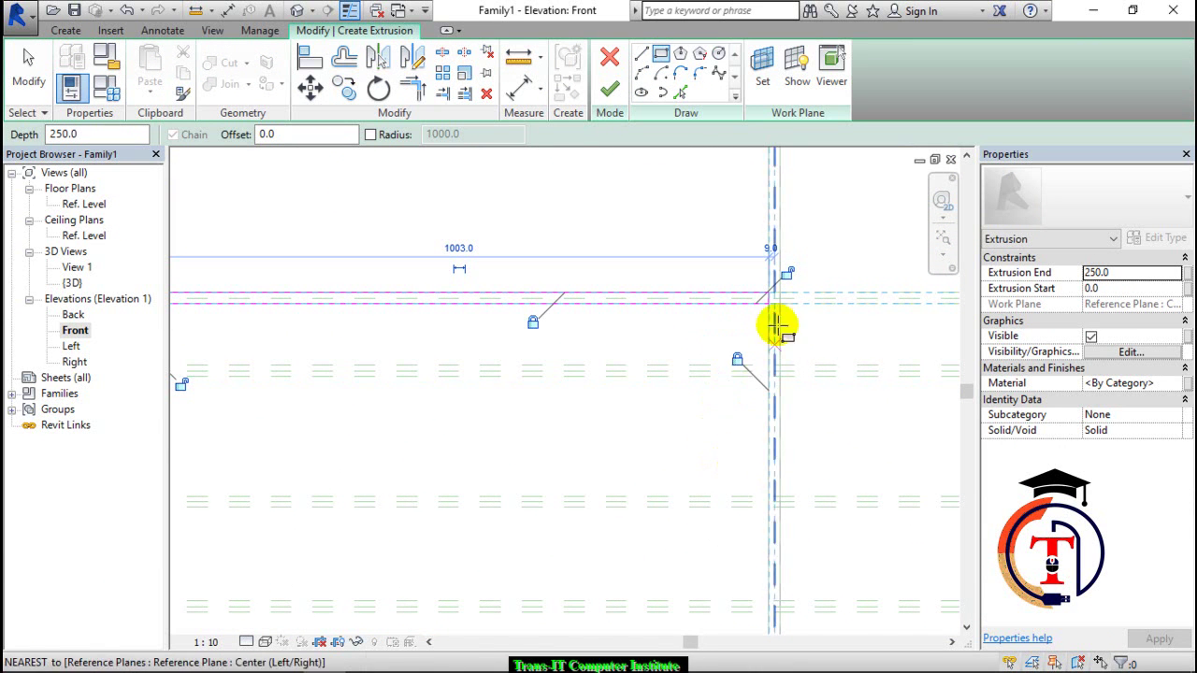
pyautogui.click(786, 273)
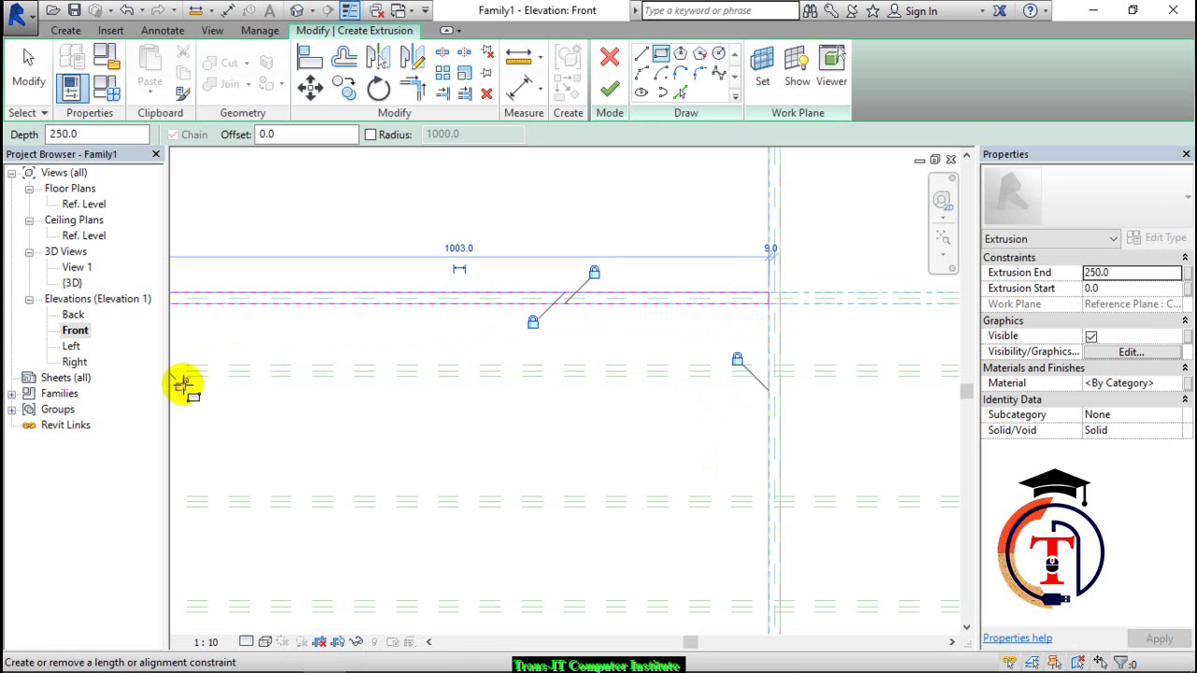
# Sketch two more shelf rectangles between their reference-plane intersections.
pyautogui.moveTo(246, 401); pyautogui.dragTo(609, 396, button='middle')
pyautogui.moveTo(508, 369)
pyautogui.mouseDown(button='middle')
pyautogui.moveTo(643, 361)
pyautogui.moveTo(375, 316)
pyautogui.mouseUp(button='middle')
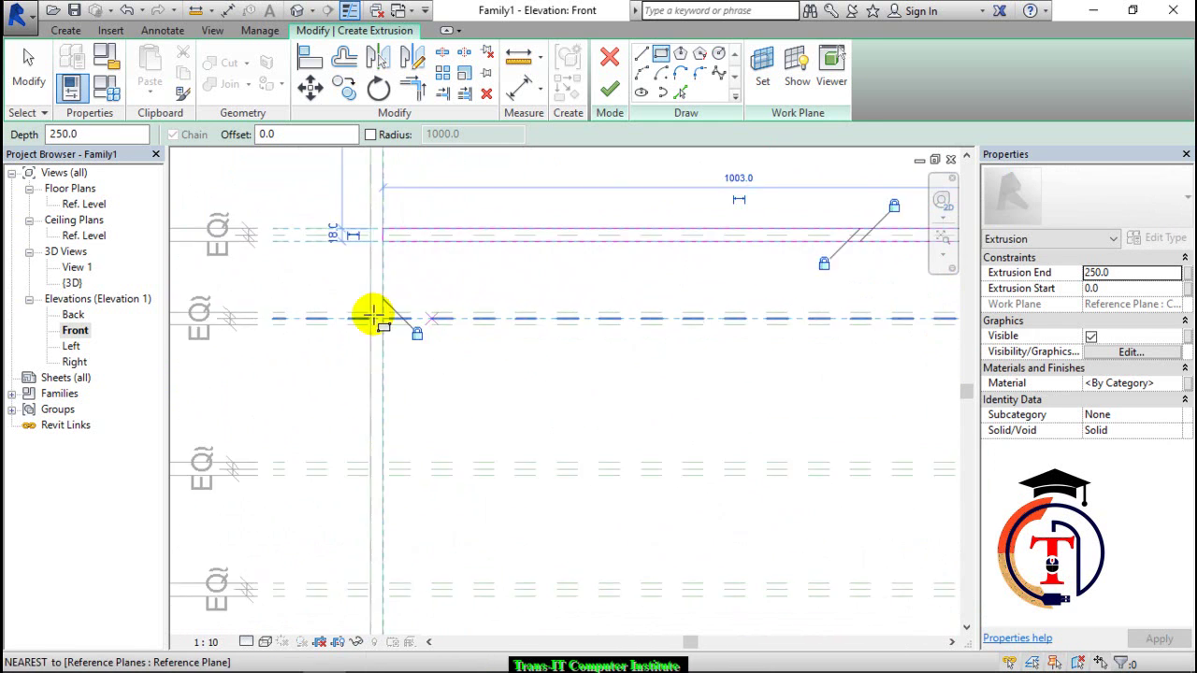
pyautogui.click(369, 309)
pyautogui.moveTo(508, 387)
pyautogui.mouseDown(button='middle')
pyautogui.moveTo(267, 352)
pyautogui.moveTo(503, 329)
pyautogui.mouseUp(button='middle')
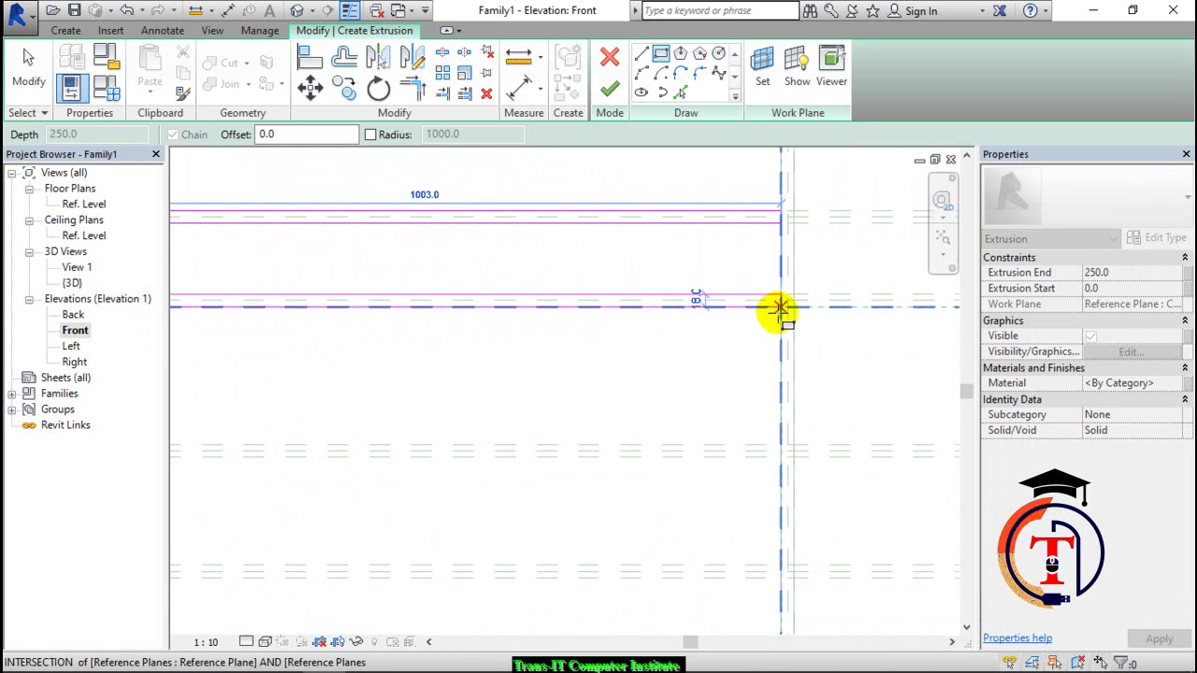
pyautogui.click(769, 324)
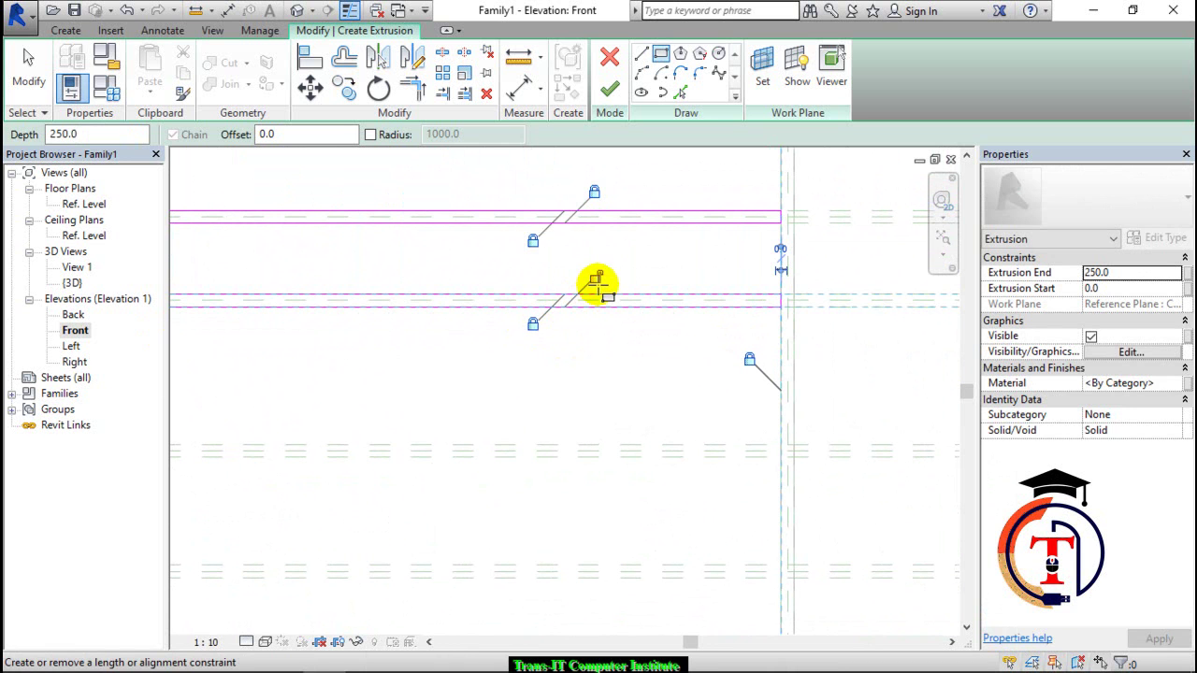
pyautogui.moveTo(500, 331); pyautogui.dragTo(802, 329, button='middle')
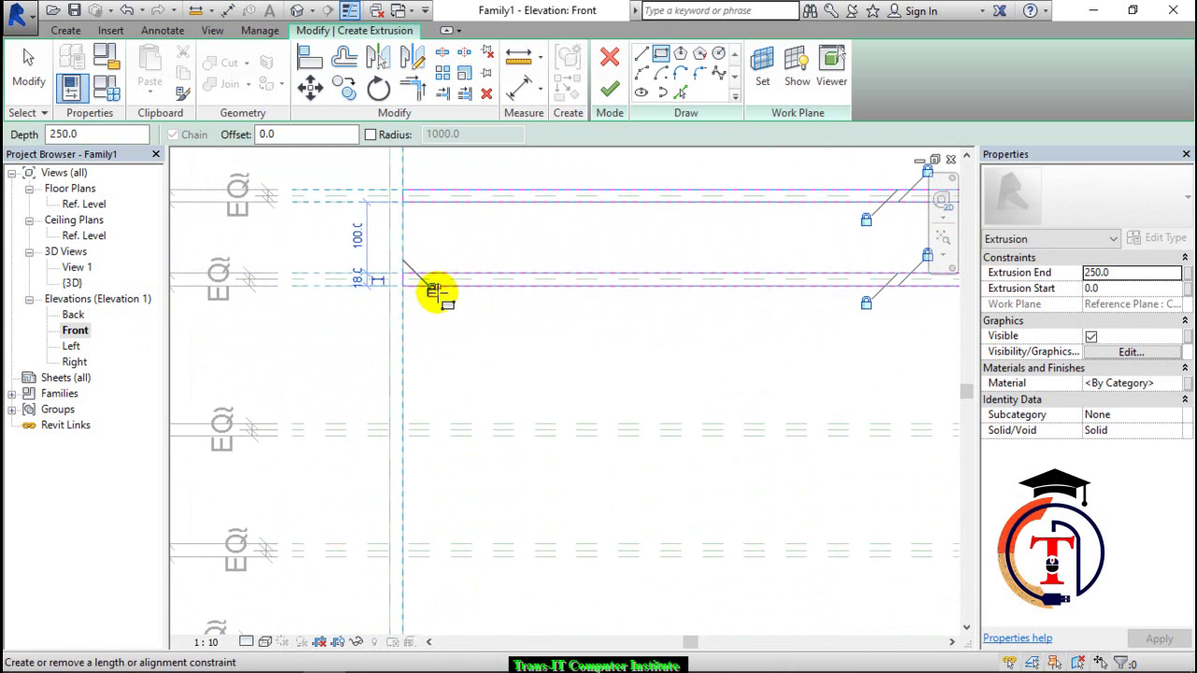
pyautogui.moveTo(553, 364)
pyautogui.mouseDown(button='middle')
pyautogui.moveTo(246, 246)
pyautogui.moveTo(315, 281)
pyautogui.moveTo(467, 398)
pyautogui.moveTo(529, 374)
pyautogui.moveTo(620, 307)
pyautogui.mouseUp(button='middle')
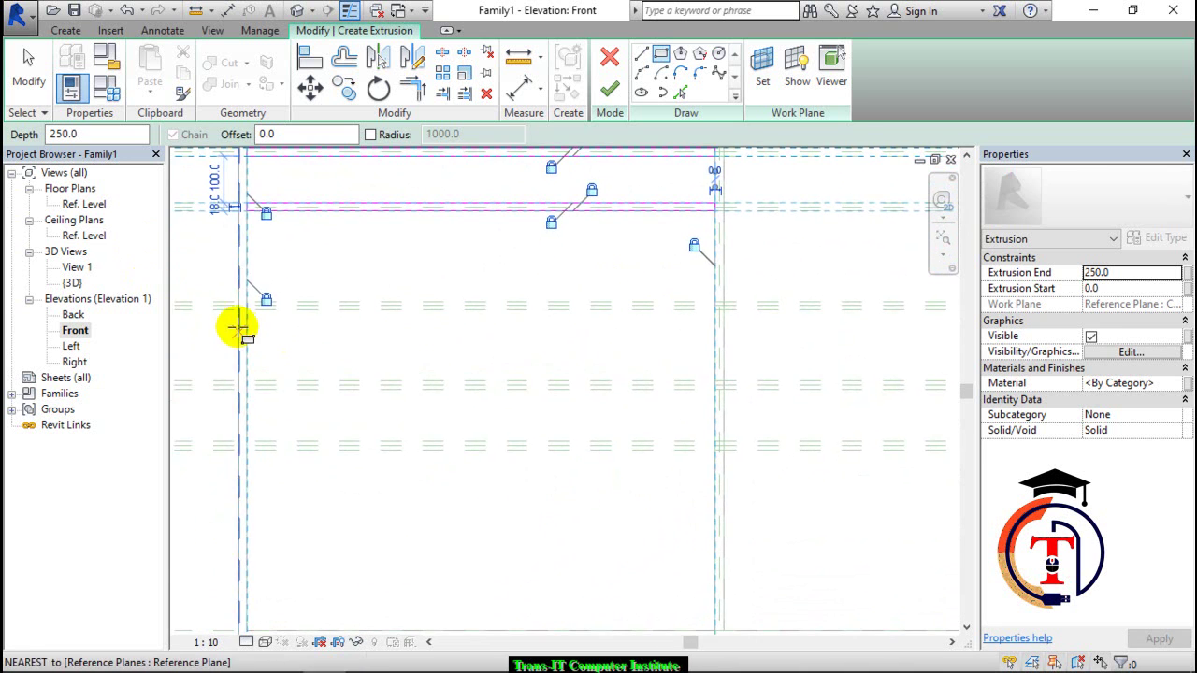
pyautogui.click(254, 278)
pyautogui.moveTo(272, 315)
pyautogui.mouseDown(button='middle')
pyautogui.moveTo(302, 367)
pyautogui.moveTo(41, 302)
pyautogui.mouseUp(button='middle')
pyautogui.scroll(-2, 307, 289)
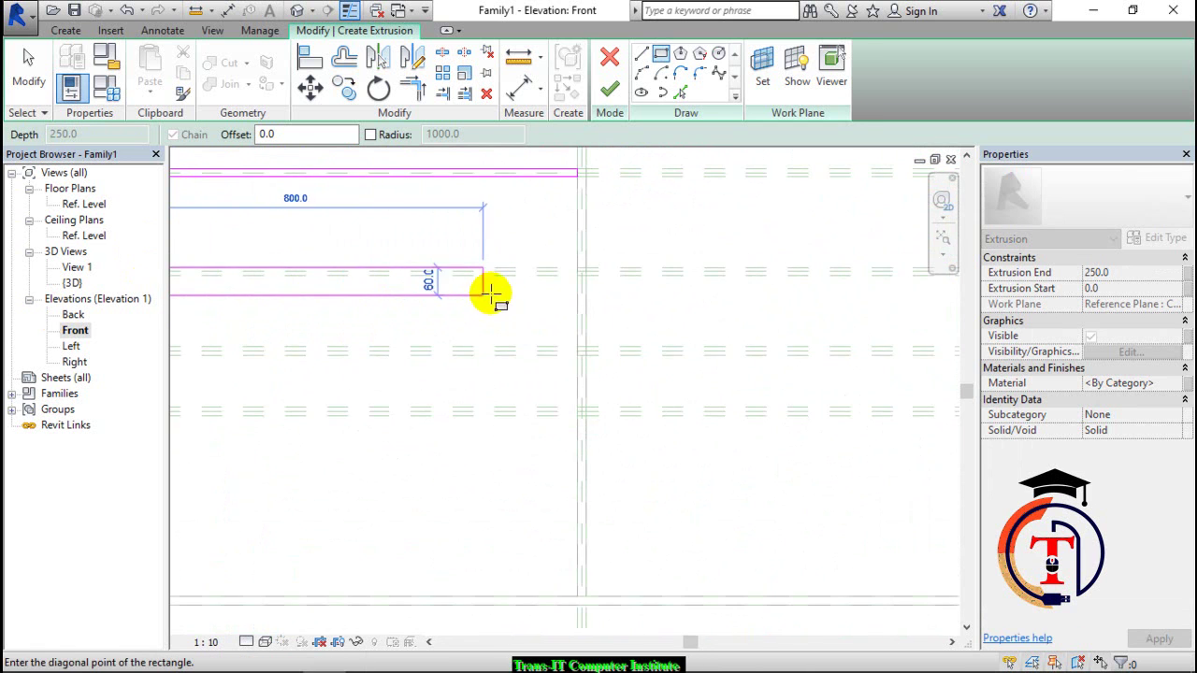
pyautogui.scroll(1, 565, 277)
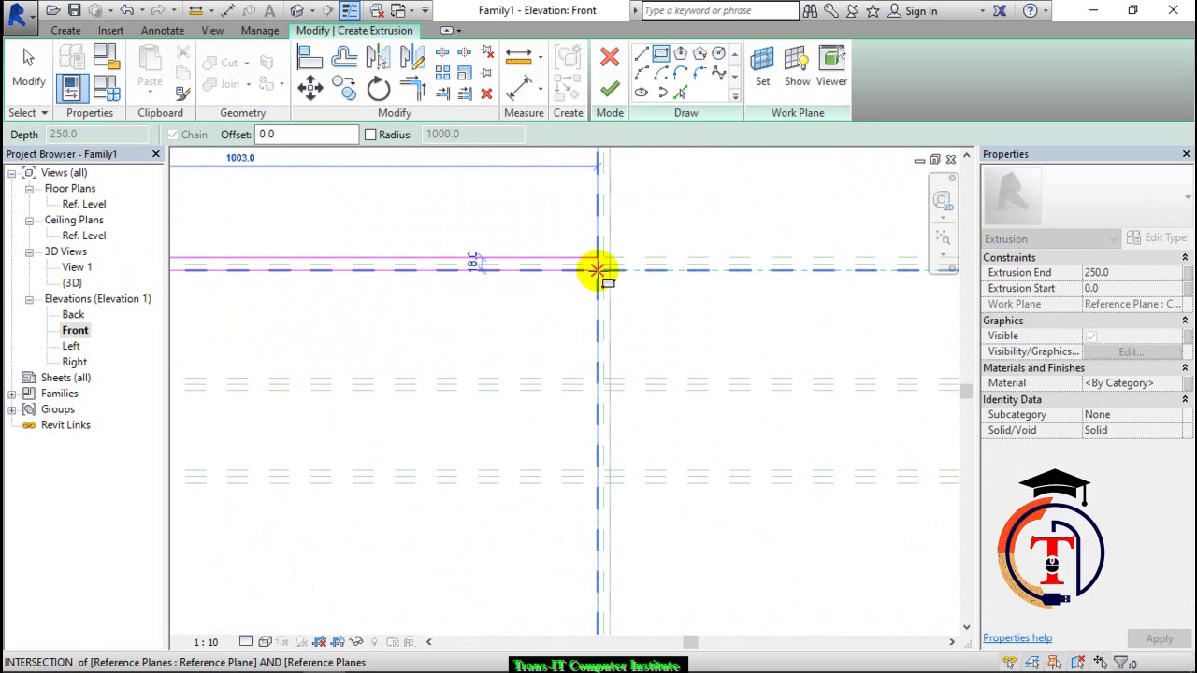
pyautogui.click(562, 319)
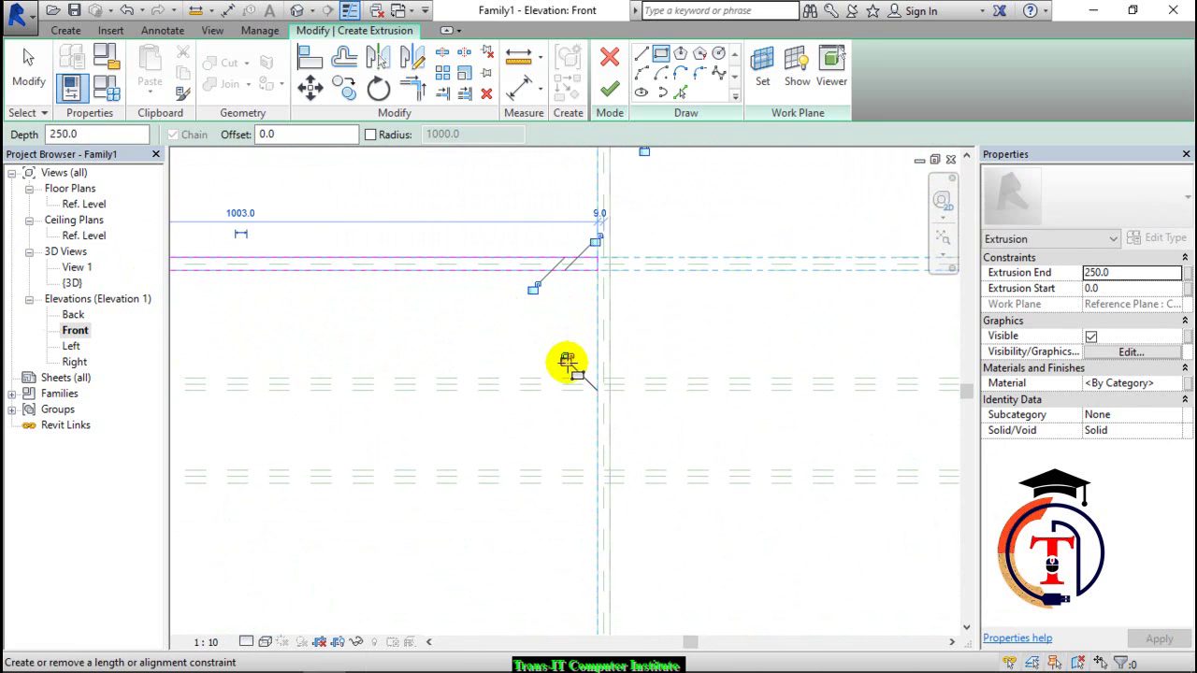
# Sketch the next shelf rectangle between its reference-plane intersections.
pyautogui.scroll(-1, 583, 262)
pyautogui.moveTo(583, 262)
pyautogui.mouseDown(button='middle')
pyautogui.moveTo(596, 328)
pyautogui.moveTo(874, 328)
pyautogui.mouseUp(button='middle')
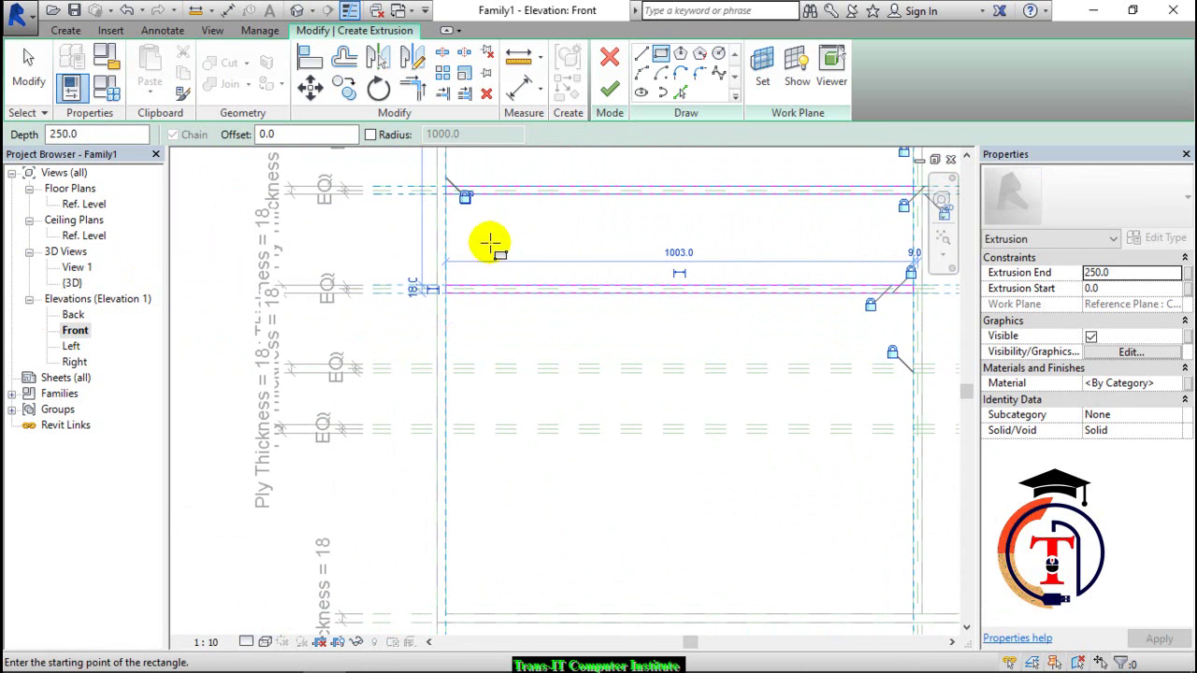
pyautogui.moveTo(479, 262)
pyautogui.mouseDown(button='middle')
pyautogui.moveTo(441, 235)
pyautogui.moveTo(427, 268)
pyautogui.mouseUp(button='middle')
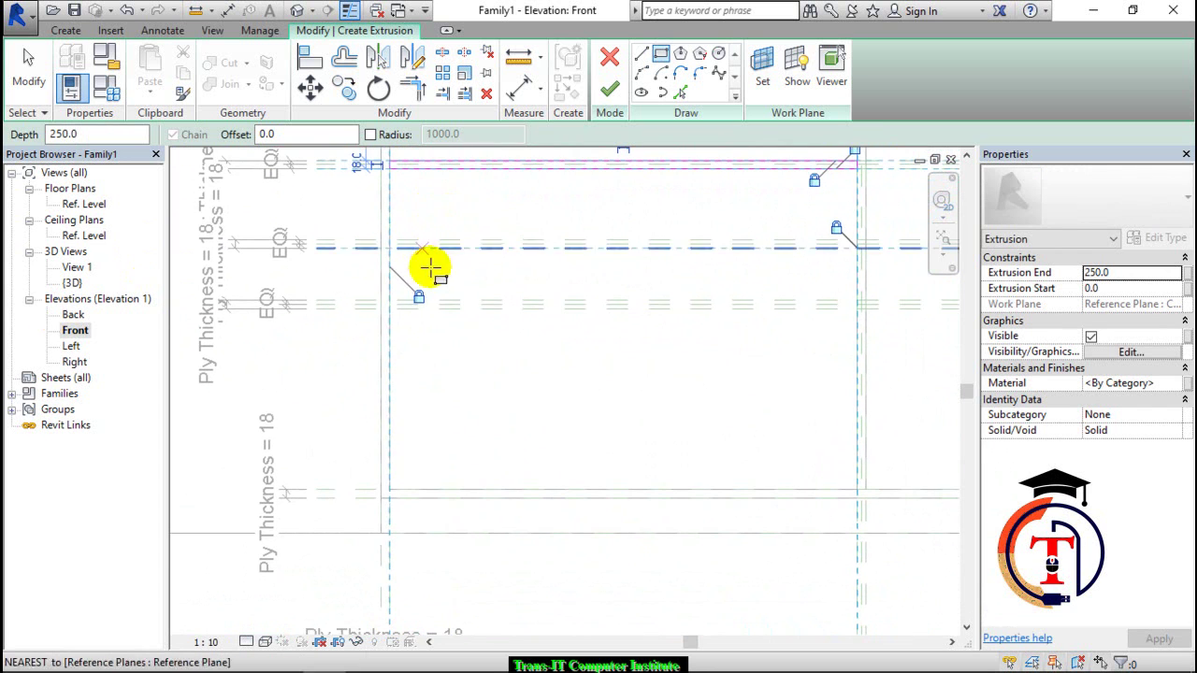
pyautogui.scroll(2, 414, 293)
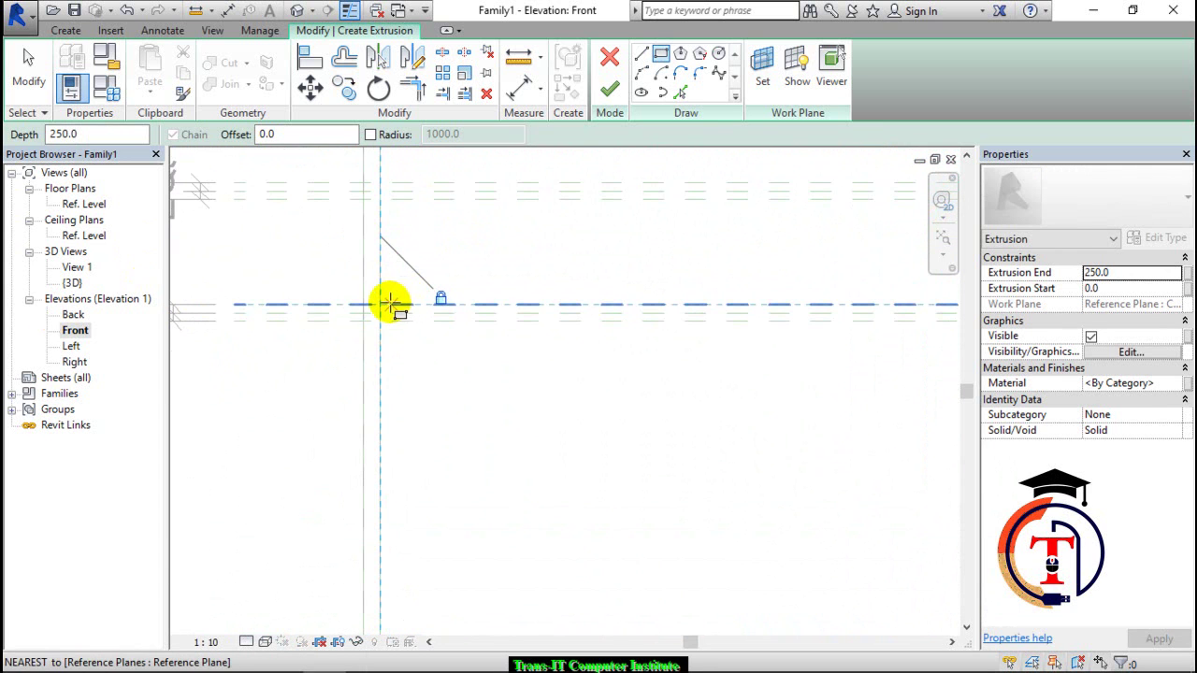
pyautogui.click(388, 302)
pyautogui.moveTo(548, 343); pyautogui.dragTo(209, 350, button='middle')
pyautogui.scroll(-2, 655, 309)
pyautogui.scroll(1, 795, 304)
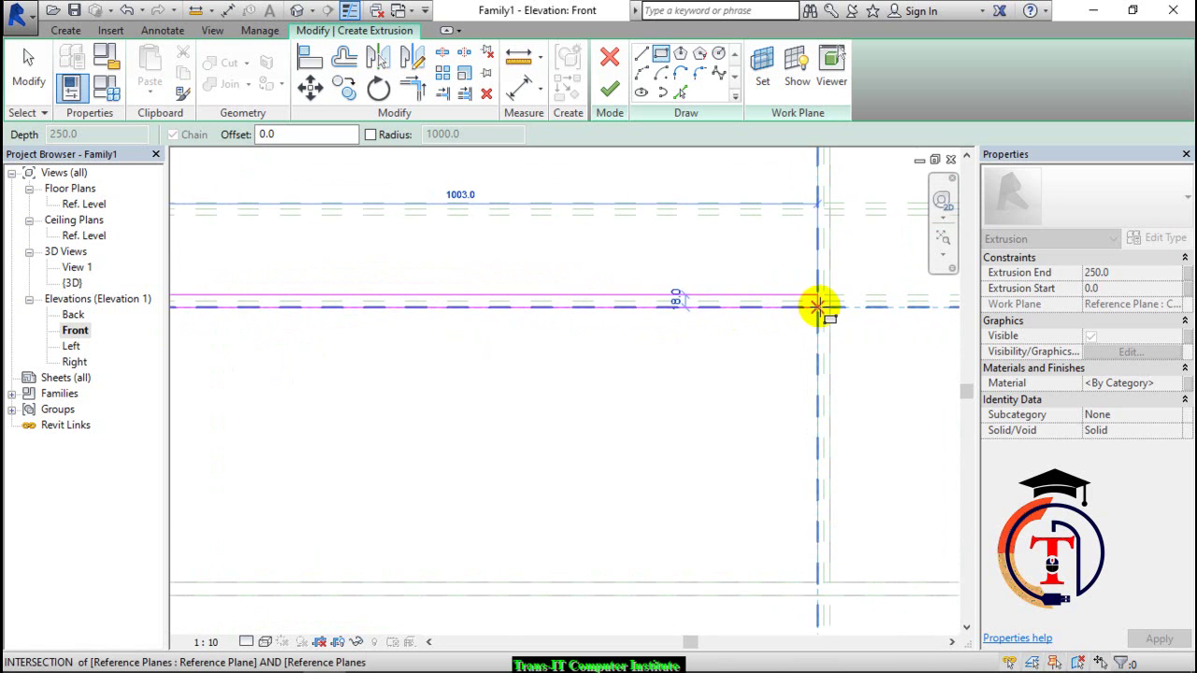
pyautogui.click(817, 305)
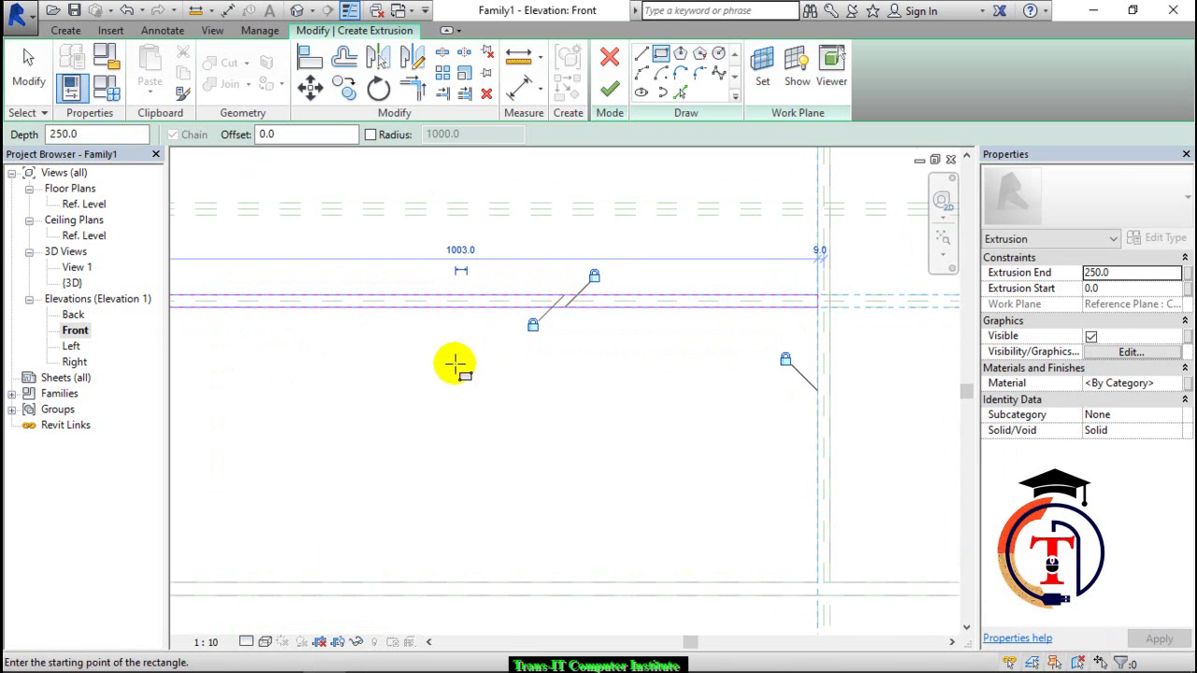
# Sketch a lower shelf's rectangle between its plane intersections.
pyautogui.moveTo(455, 361); pyautogui.dragTo(810, 363, button='middle')
pyautogui.scroll(2, 421, 299)
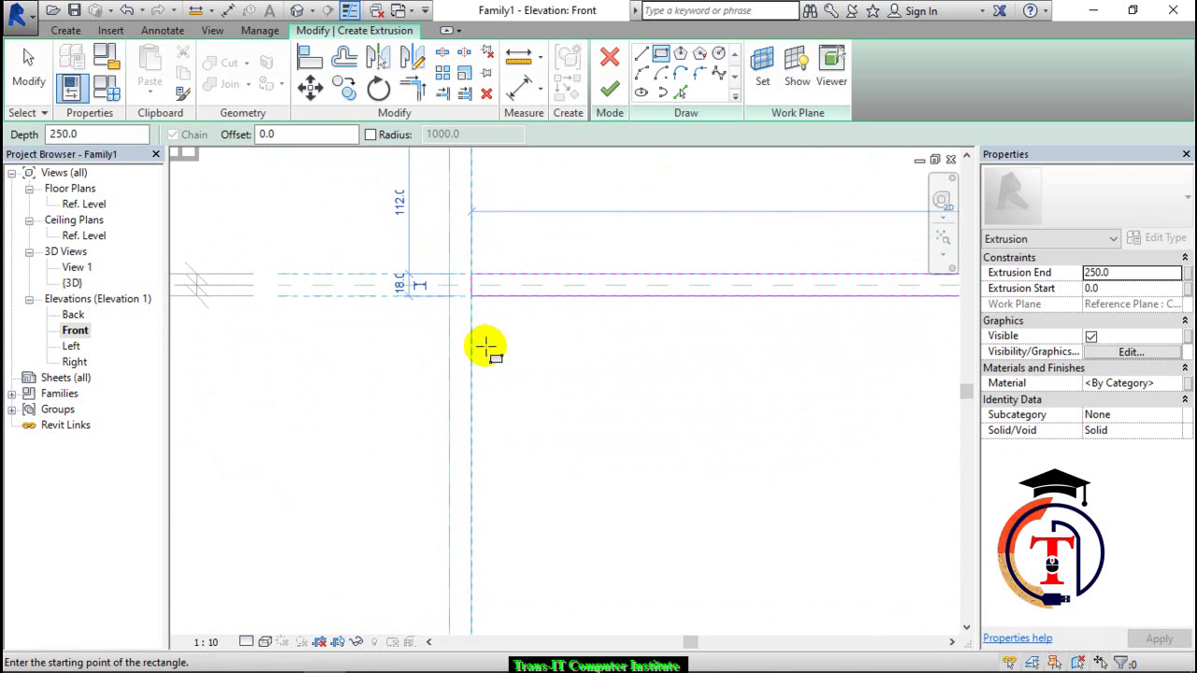
pyautogui.scroll(-3, 481, 347)
pyautogui.moveTo(477, 384); pyautogui.dragTo(471, 431, button='middle')
pyautogui.scroll(-2, 469, 432)
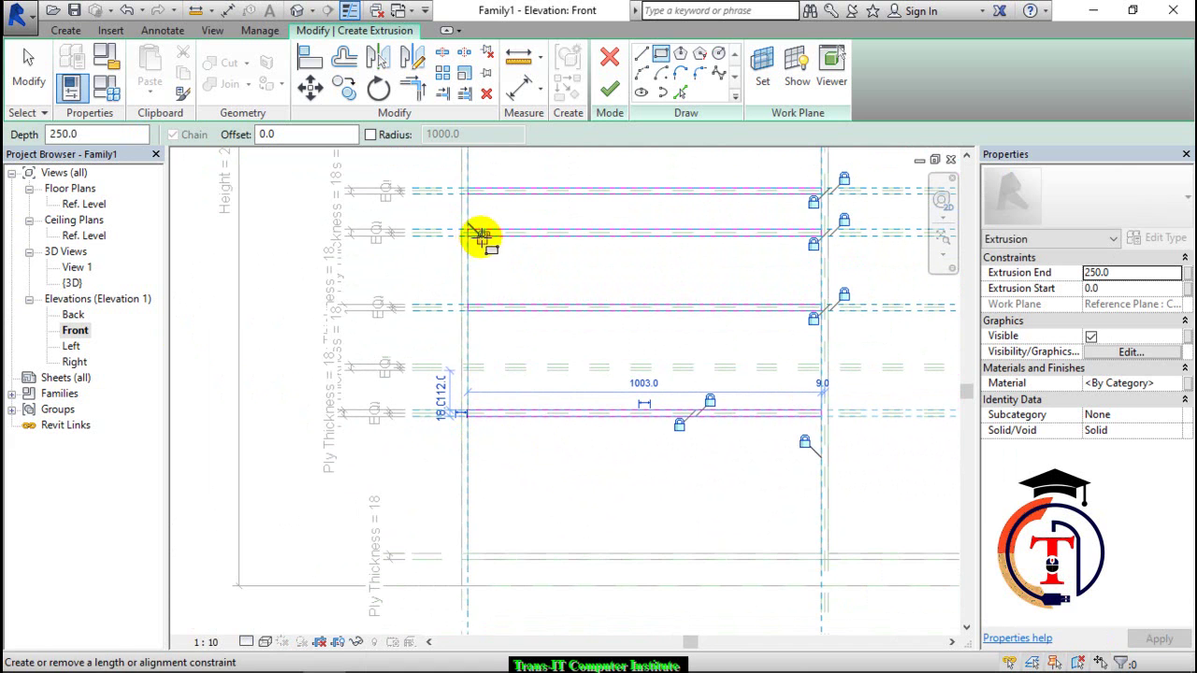
pyautogui.moveTo(626, 436); pyautogui.dragTo(336, 449, button='middle')
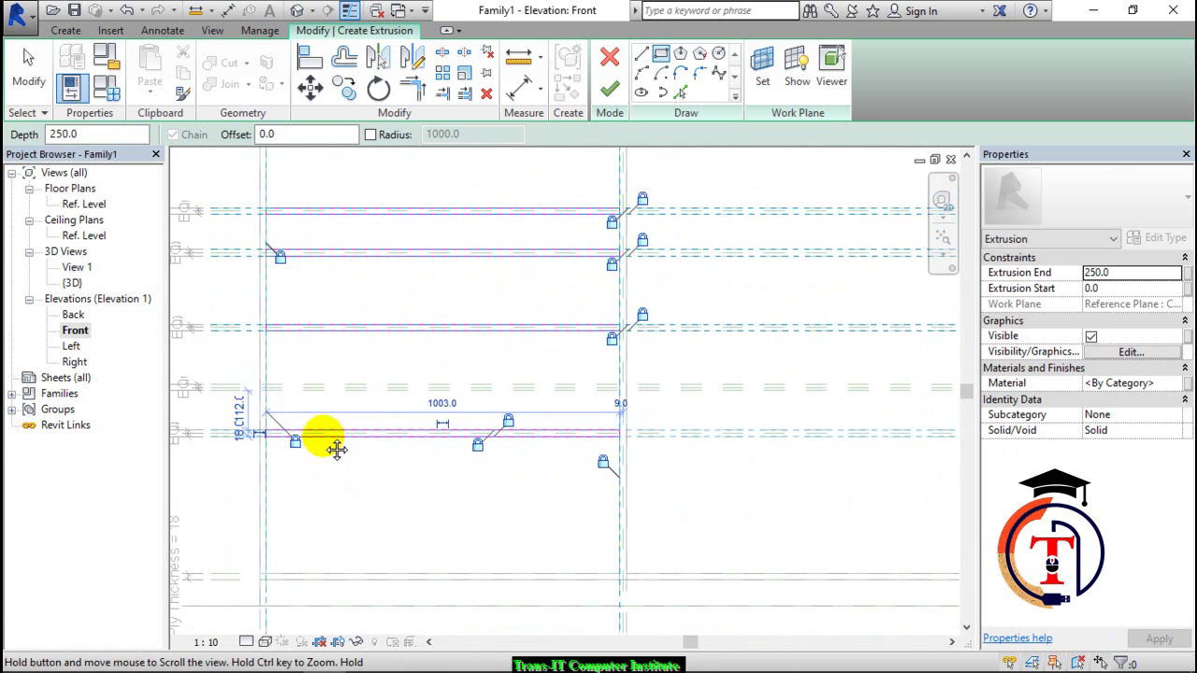
pyautogui.moveTo(534, 334); pyautogui.dragTo(443, 366, button='middle')
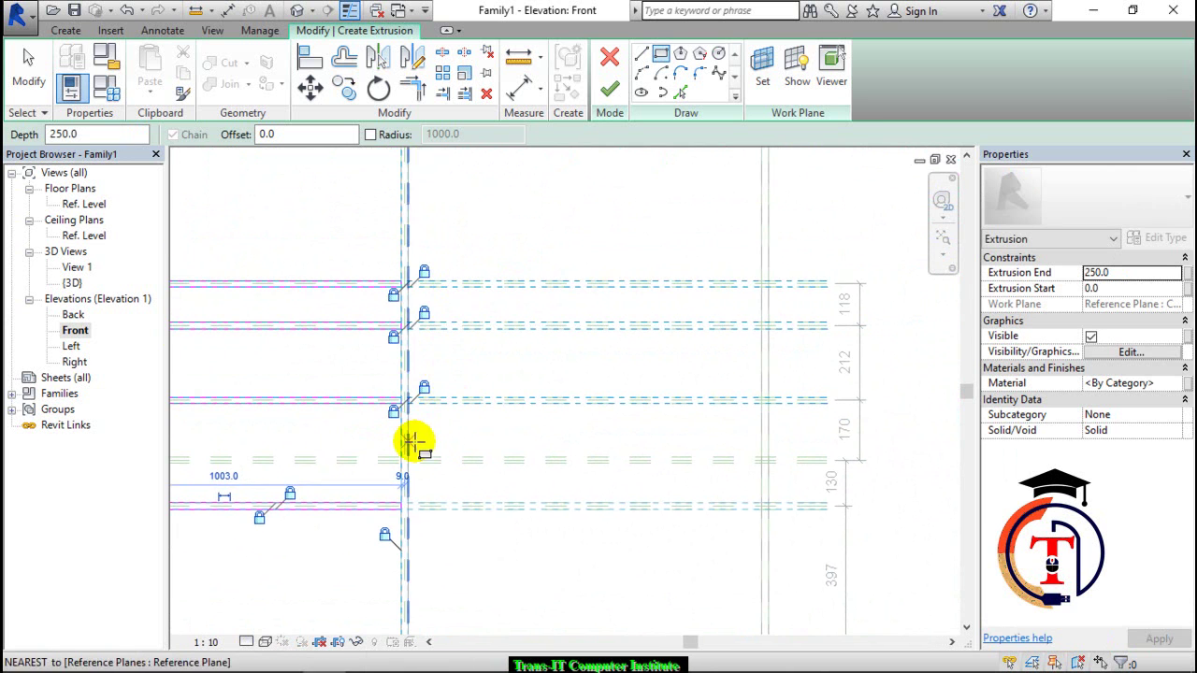
pyautogui.scroll(2, 395, 289)
pyautogui.scroll(2, 393, 278)
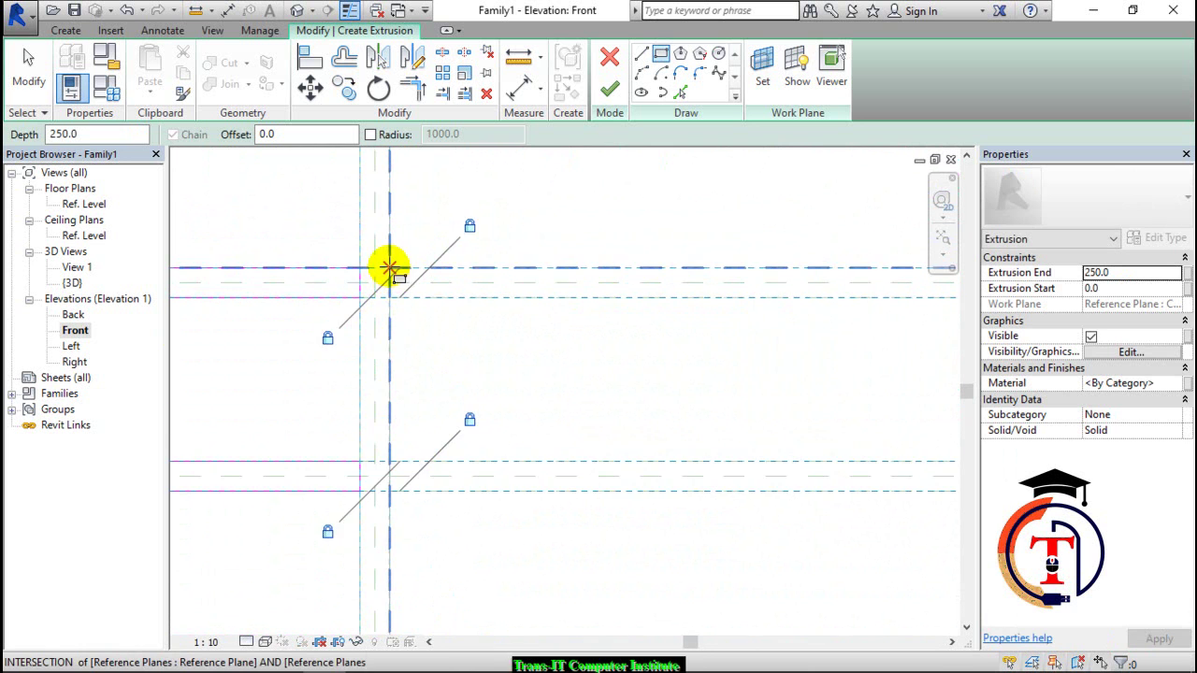
pyautogui.click(390, 269)
pyautogui.scroll(-2, 502, 327)
pyautogui.moveTo(502, 326)
pyautogui.mouseDown(button='middle')
pyautogui.moveTo(294, 327)
pyautogui.moveTo(522, 319)
pyautogui.mouseUp(button='middle')
pyautogui.scroll(-2, 608, 322)
pyautogui.moveTo(690, 326); pyautogui.dragTo(521, 340, button='middle')
pyautogui.scroll(1, 687, 320)
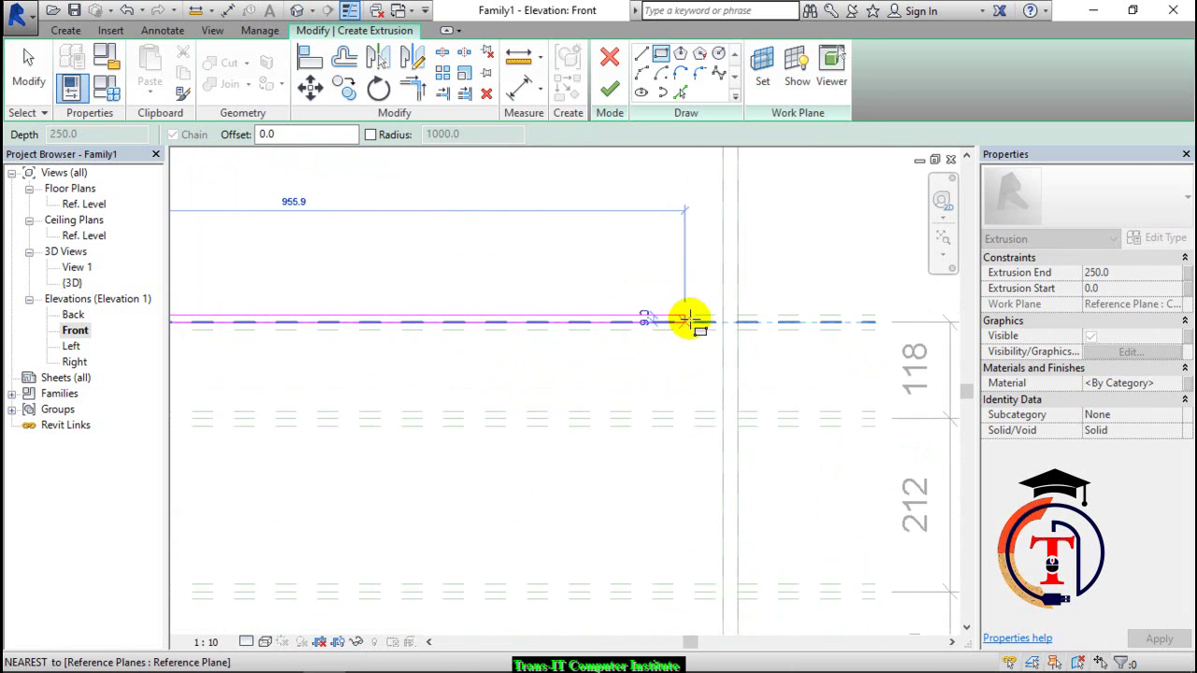
pyautogui.click(704, 352)
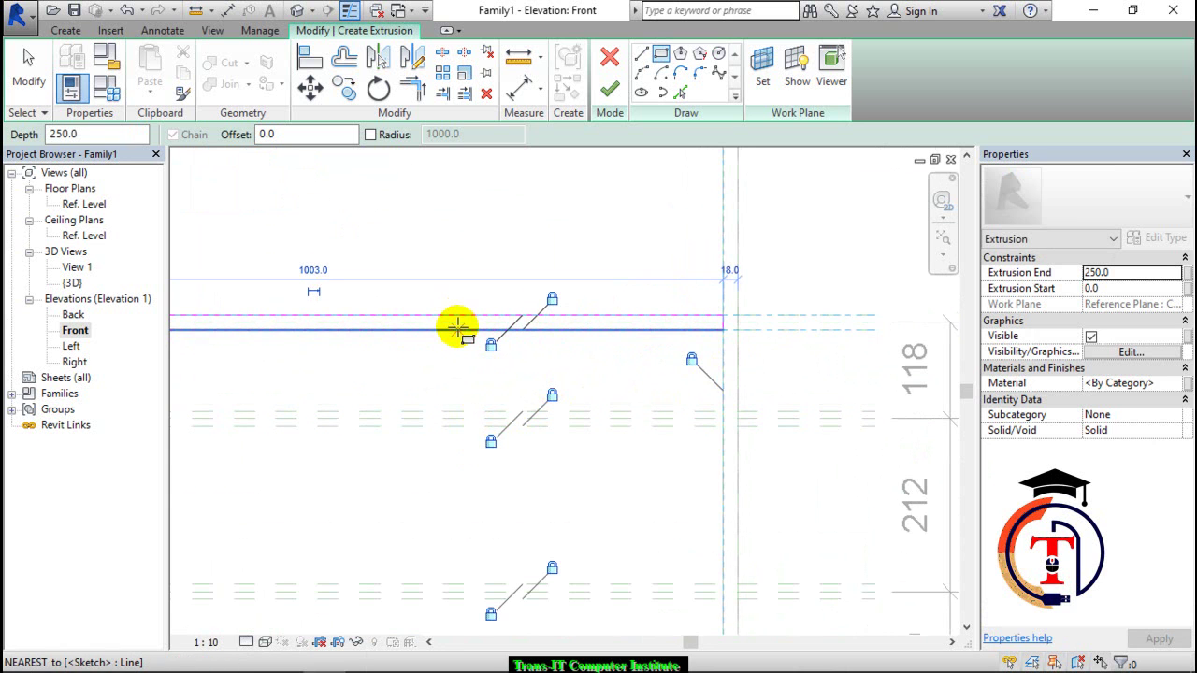
# Sketch the final shelf rectangle across to its far plane intersection.
pyautogui.moveTo(445, 355)
pyautogui.mouseDown(button='middle')
pyautogui.moveTo(751, 389)
pyautogui.moveTo(863, 377)
pyautogui.mouseUp(button='middle')
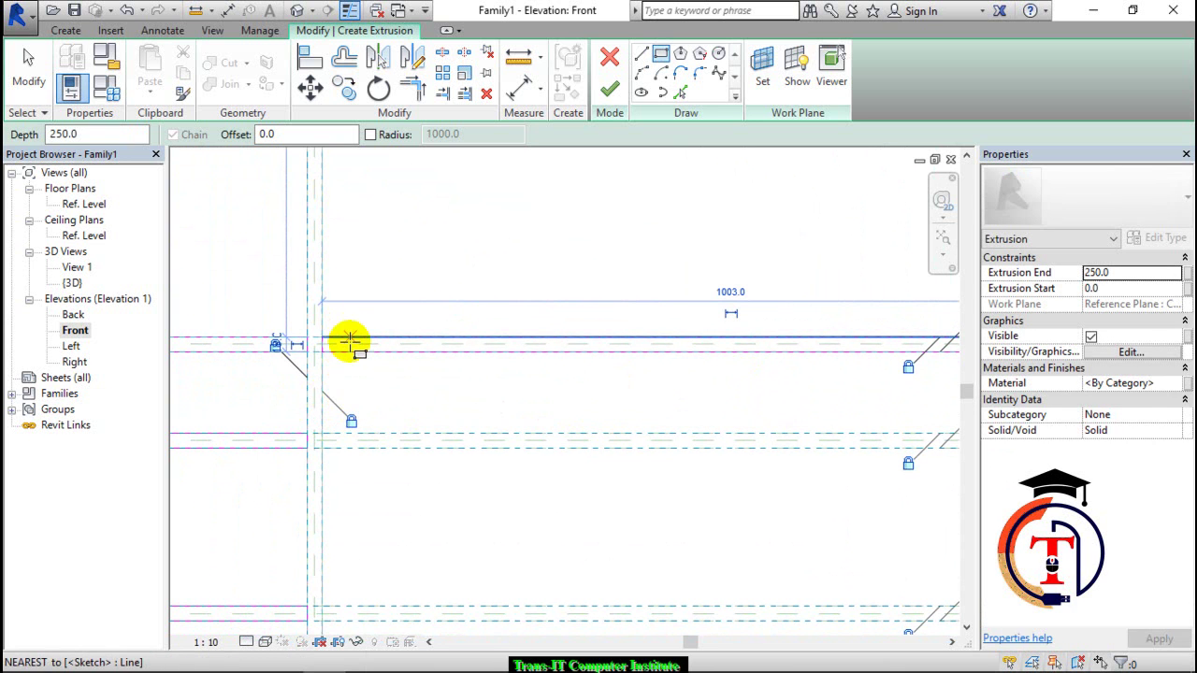
pyautogui.moveTo(415, 449); pyautogui.dragTo(362, 261, button='middle')
pyautogui.scroll(-2, 362, 261)
pyautogui.moveTo(428, 366)
pyautogui.mouseDown(button='middle')
pyautogui.moveTo(574, 361)
pyautogui.moveTo(455, 313)
pyautogui.moveTo(400, 369)
pyautogui.mouseUp(button='middle')
pyautogui.scroll(2, 401, 369)
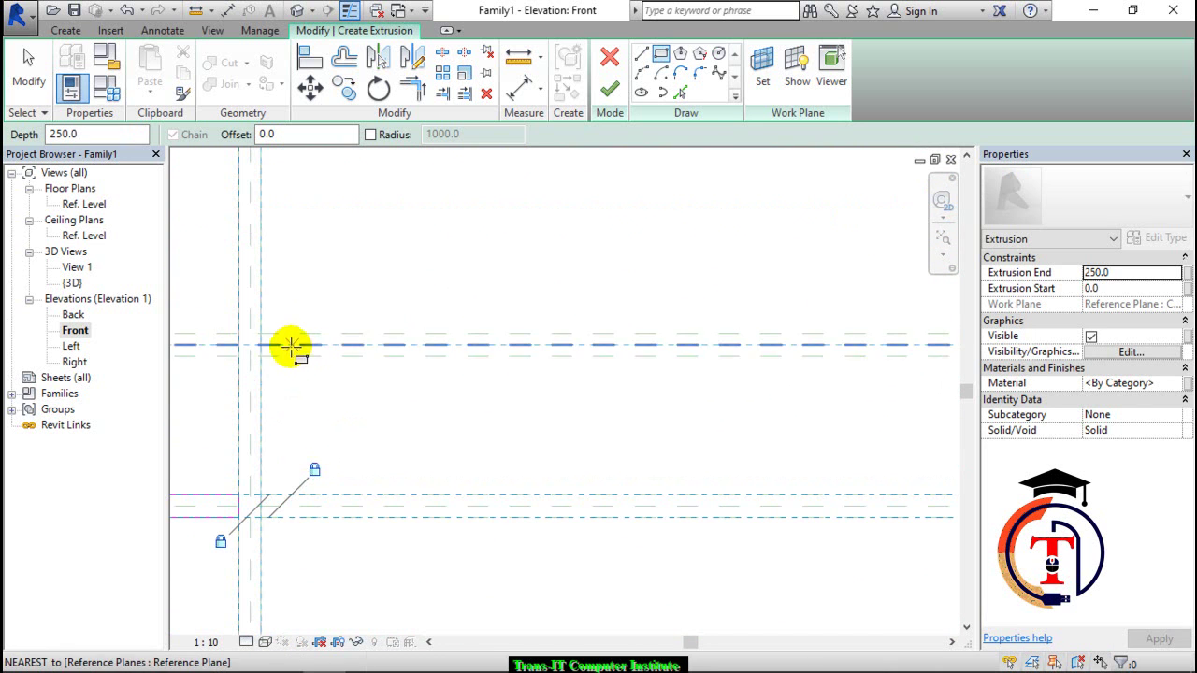
pyautogui.click(260, 333)
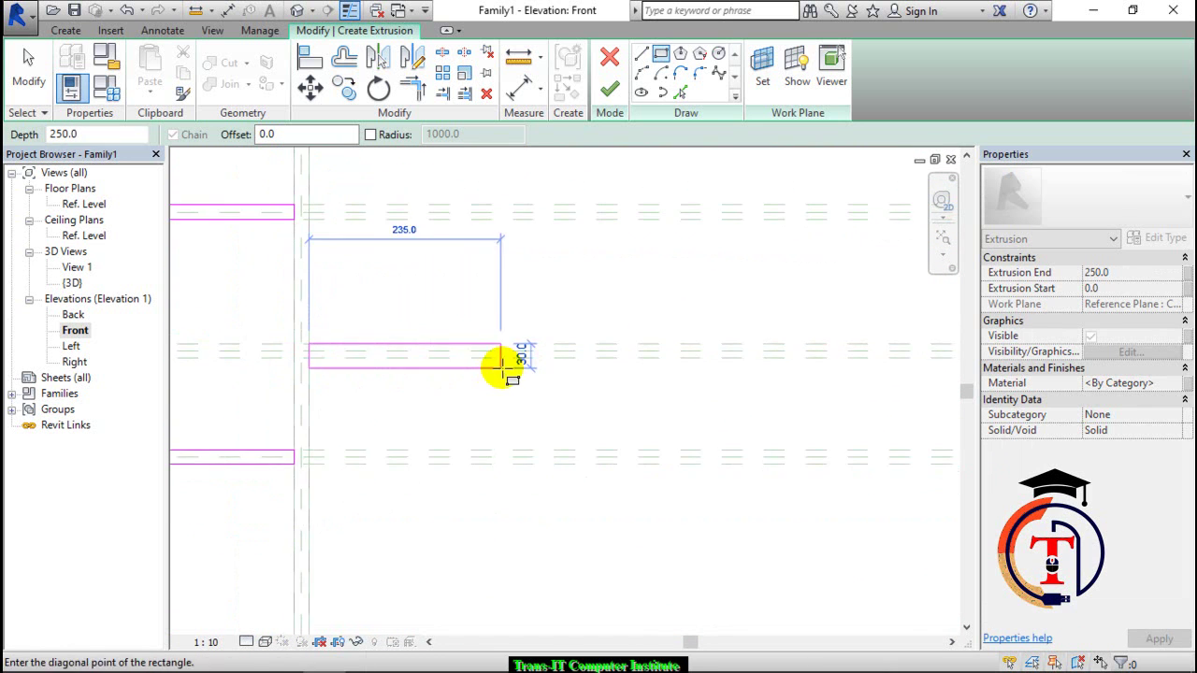
pyautogui.moveTo(495, 366); pyautogui.dragTo(205, 366, button='middle')
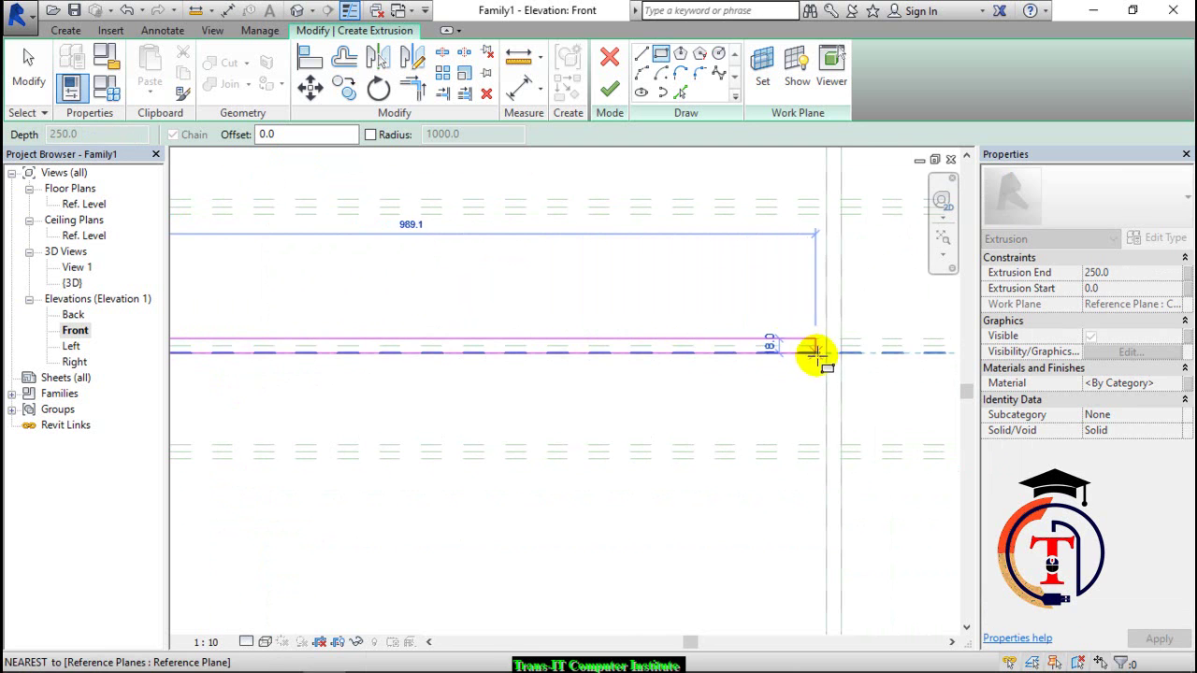
pyautogui.click(797, 397)
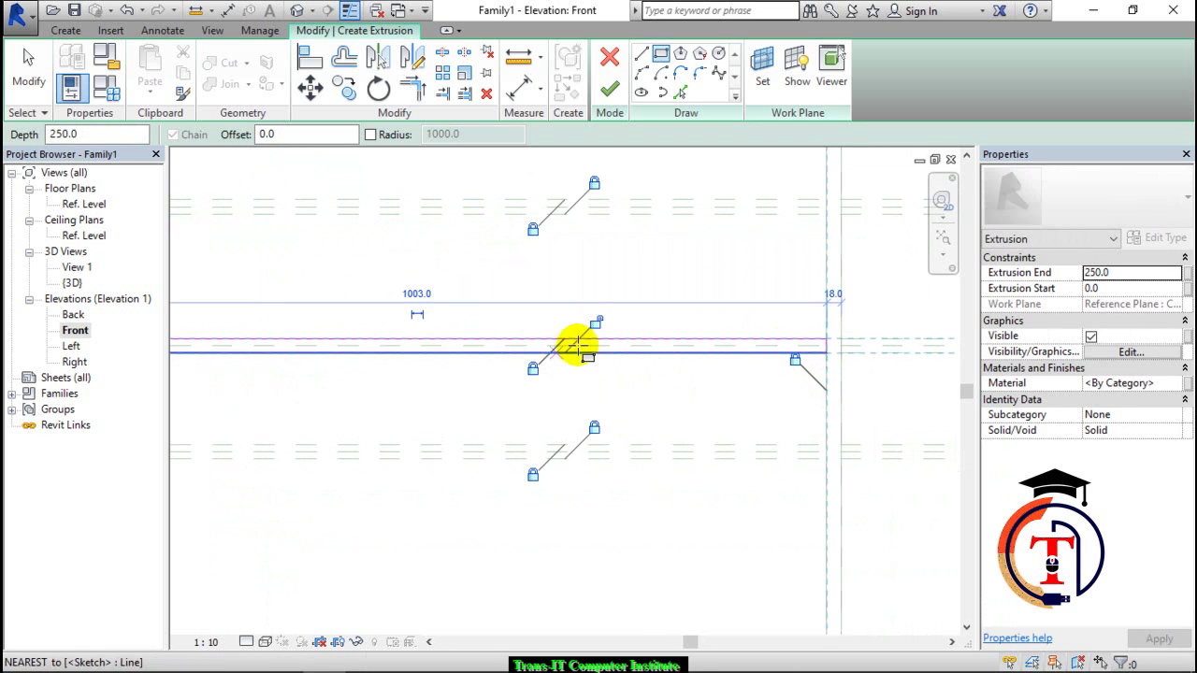
# Check all sketched shelves and finish the sketch as a 250-deep shelf extrusion.
pyautogui.moveTo(401, 393); pyautogui.dragTo(894, 469, button='middle')
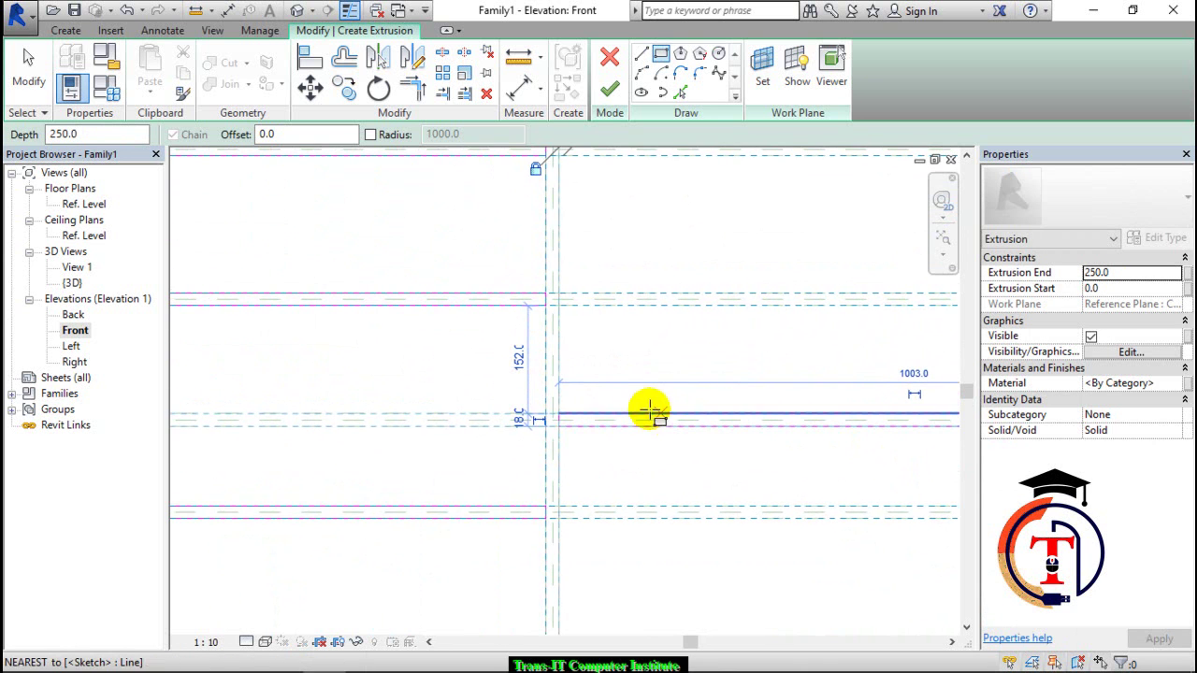
pyautogui.moveTo(574, 227); pyautogui.dragTo(573, 382, button='middle')
pyautogui.scroll(3, 571, 306)
pyautogui.scroll(2, 569, 309)
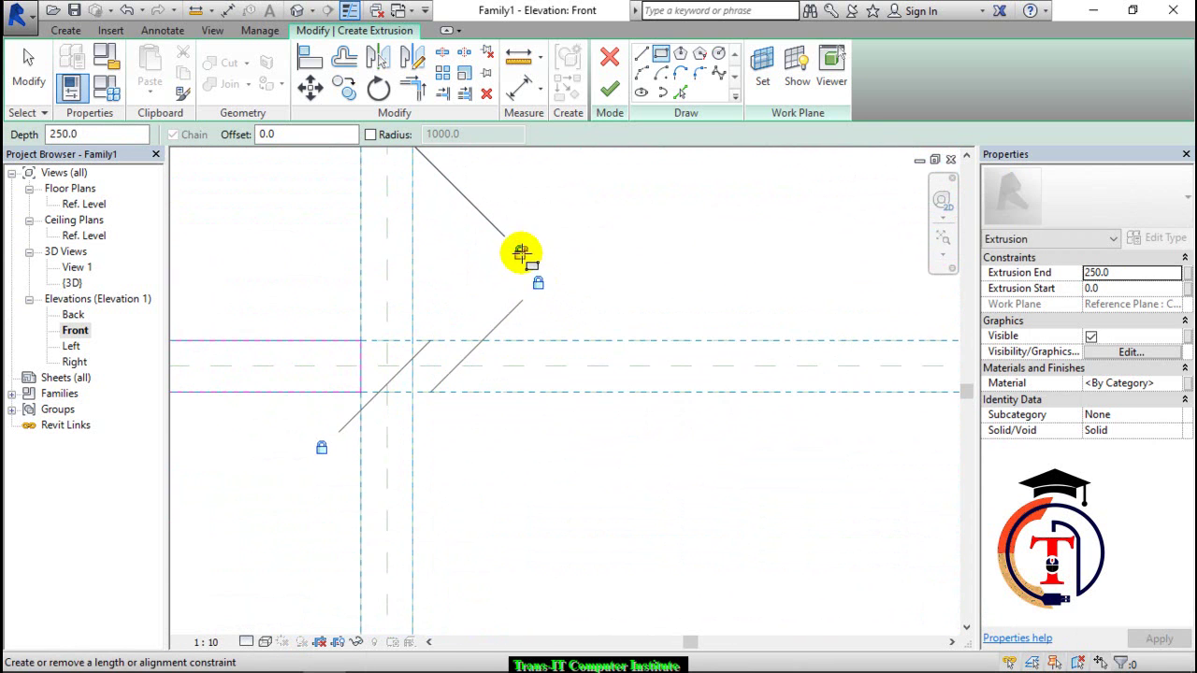
pyautogui.scroll(-2, 536, 309)
pyautogui.scroll(-2, 547, 342)
pyautogui.moveTo(553, 361)
pyautogui.mouseDown(button='middle')
pyautogui.moveTo(561, 403)
pyautogui.moveTo(548, 388)
pyautogui.mouseUp(button='middle')
pyautogui.click(609, 89)
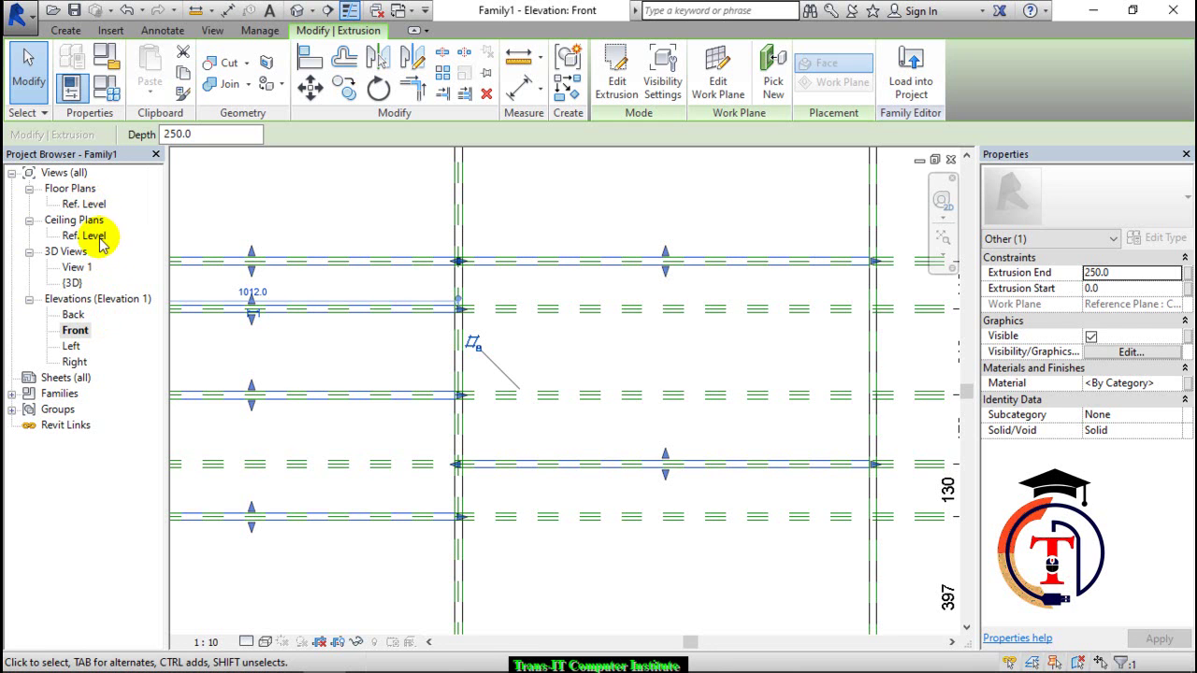
# Draw a new horizontal reference plane across the wardrobe in the Ref. Level plan.
pyautogui.doubleClick(94, 204)
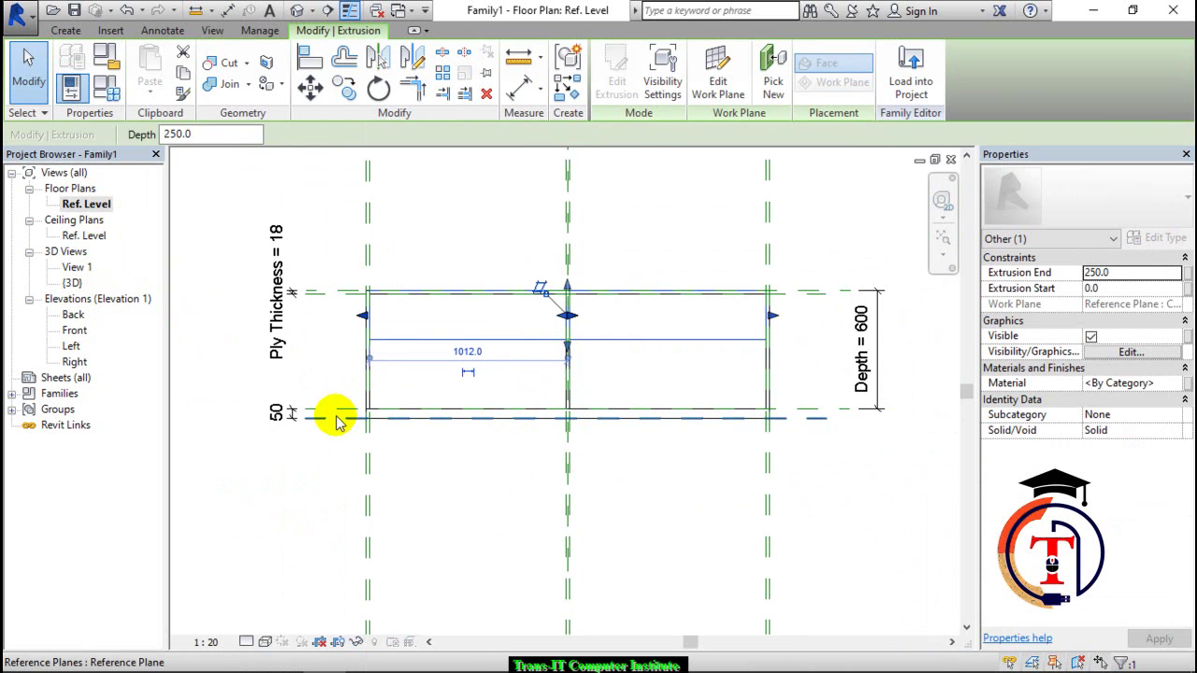
pyautogui.scroll(1, 370, 412)
pyautogui.scroll(1, 373, 413)
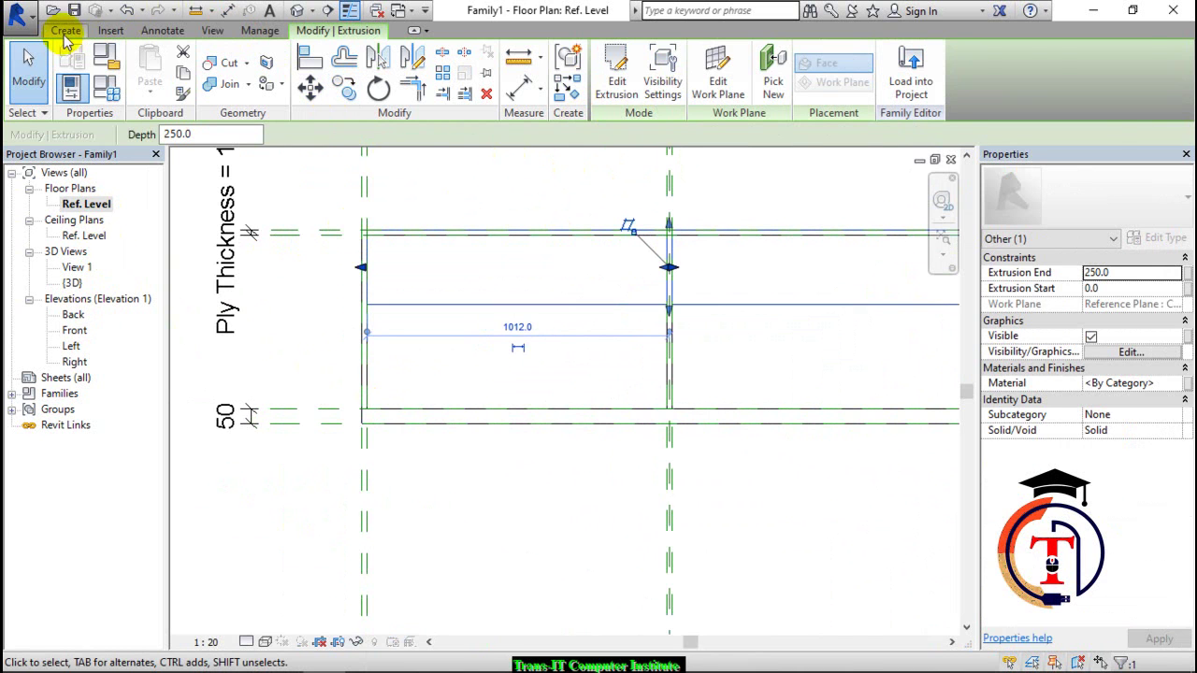
pyautogui.click(65, 30)
pyautogui.click(995, 60)
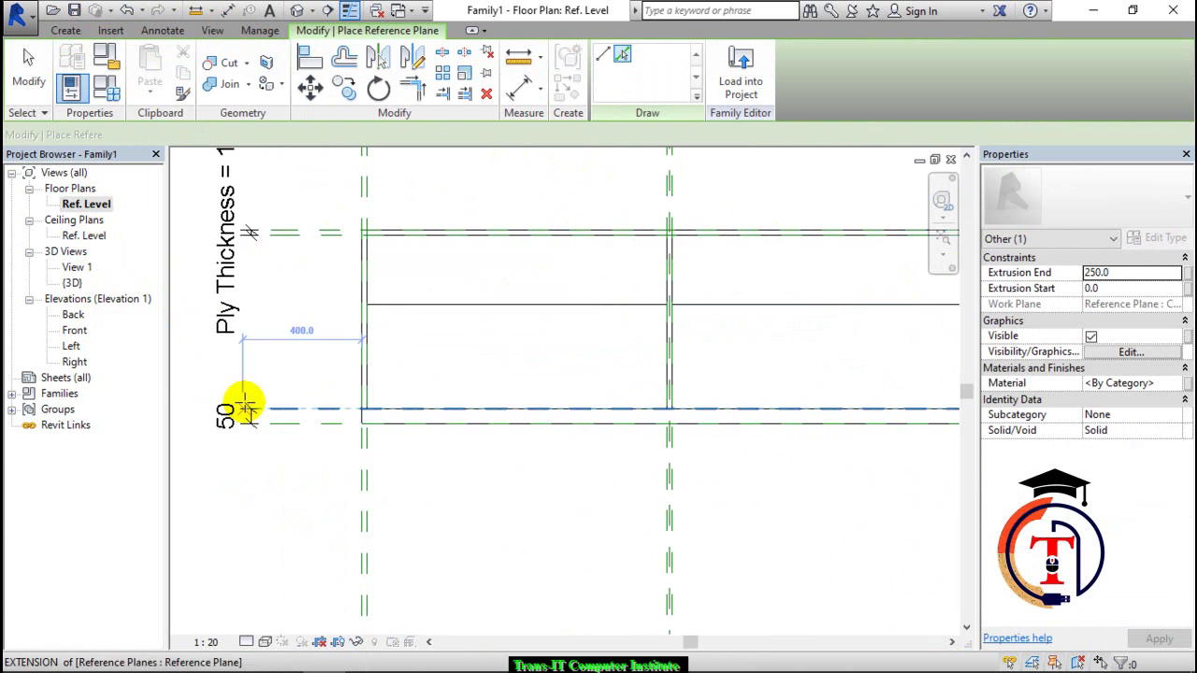
pyautogui.click(270, 383)
pyautogui.scroll(-2, 507, 374)
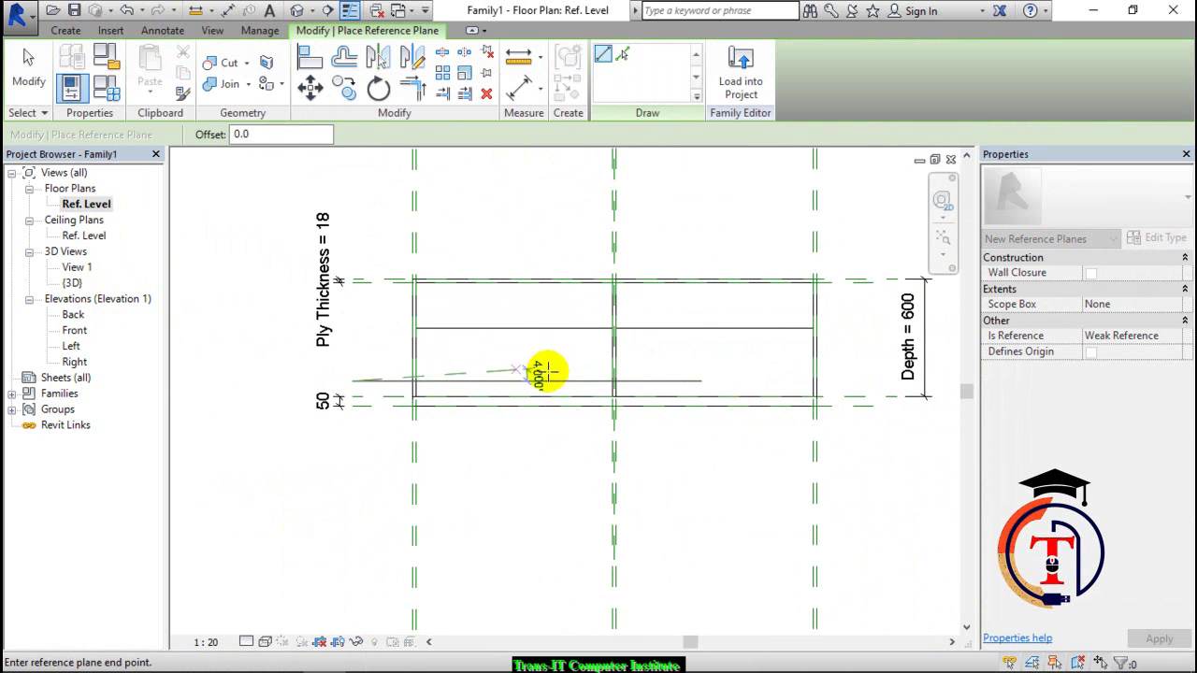
pyautogui.click(863, 382)
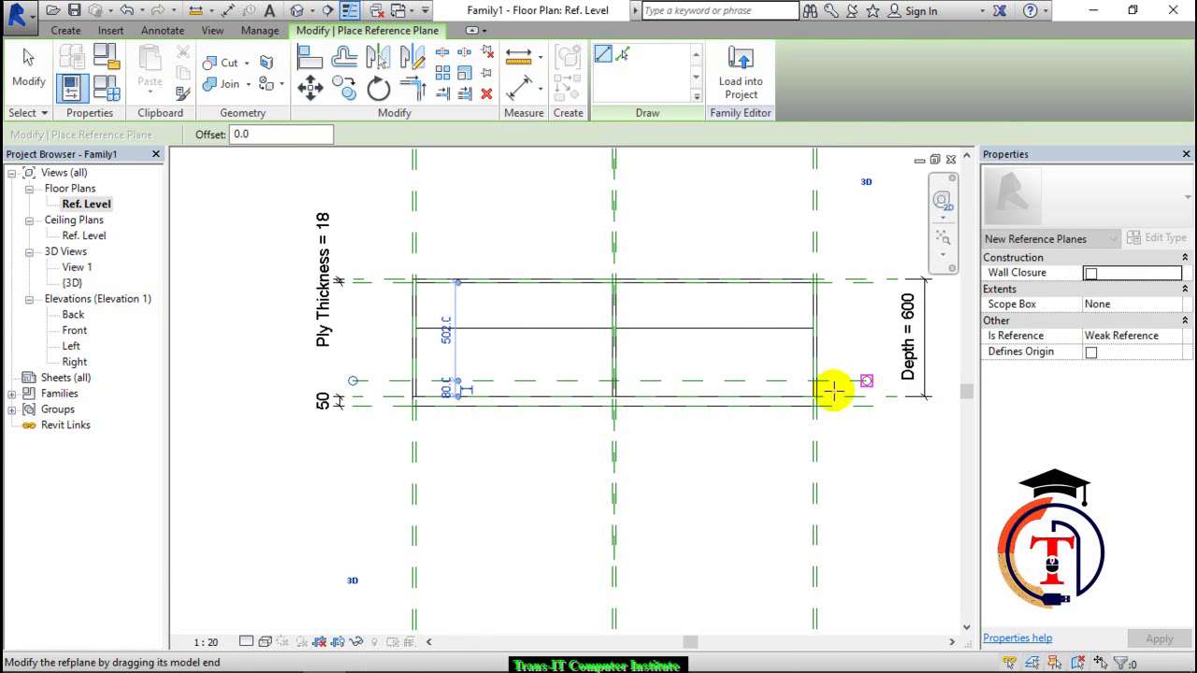
pyautogui.press('Escape')
# Set the new reference plane 100 from the front plane.
pyautogui.click(366, 380)
pyautogui.scroll(2, 445, 400)
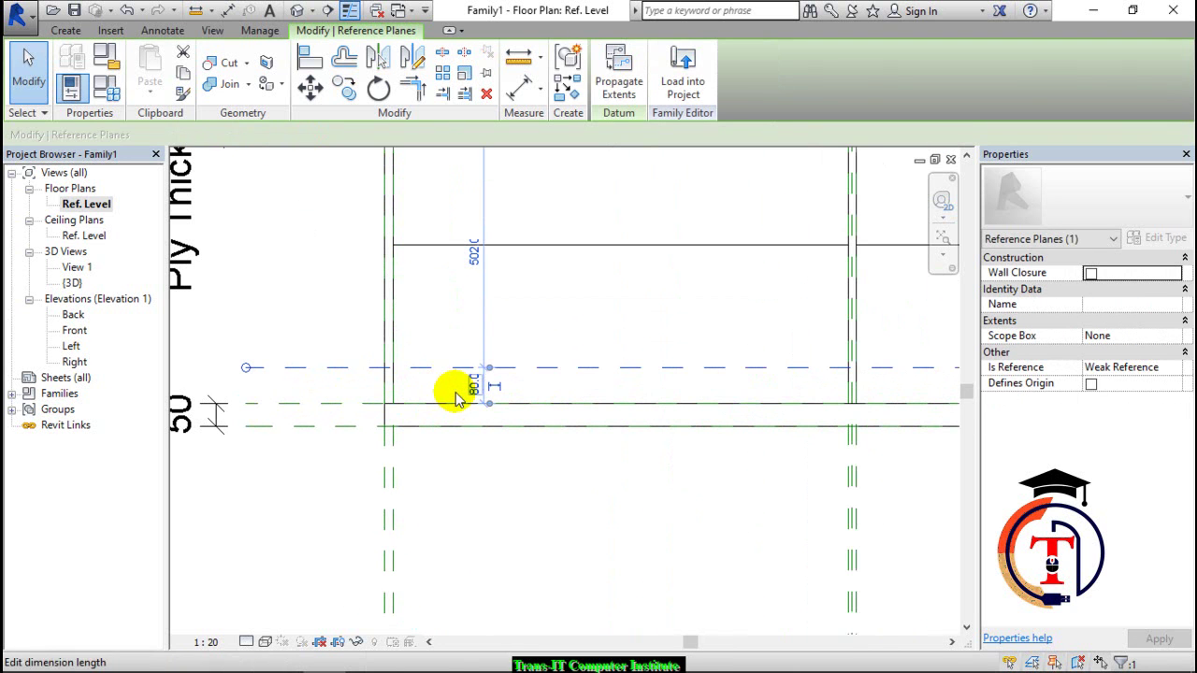
pyautogui.click(483, 388)
pyautogui.write('10')
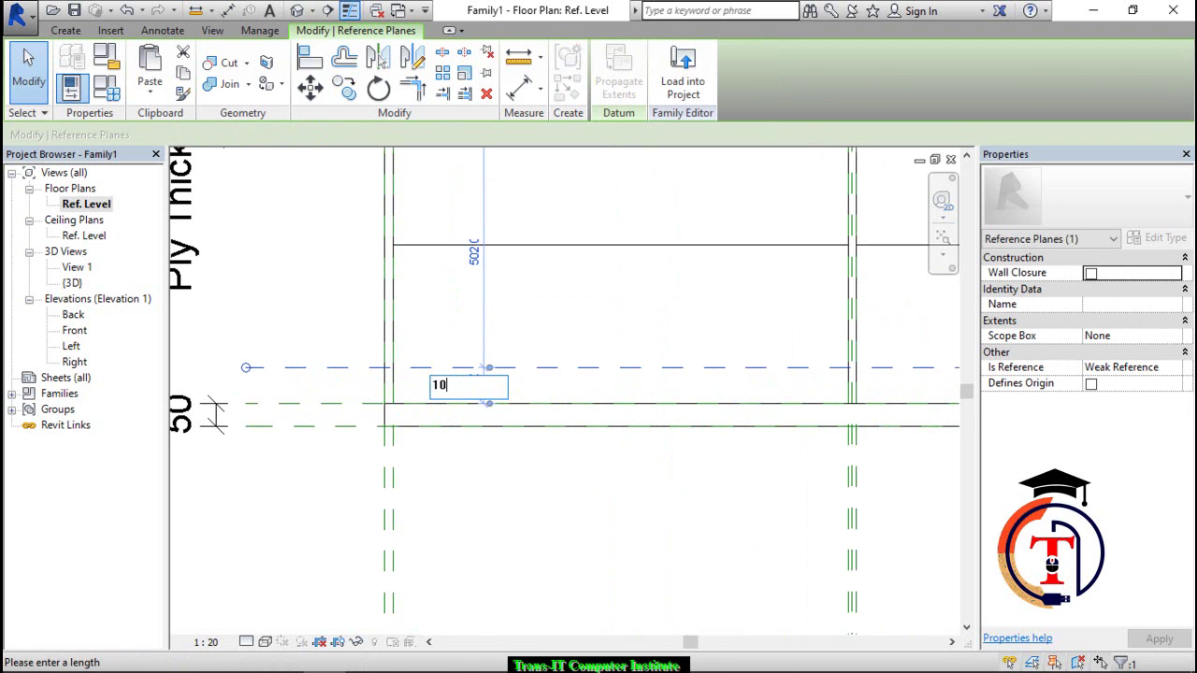
pyautogui.write('0')
pyautogui.press('Return')
pyautogui.press('Escape')
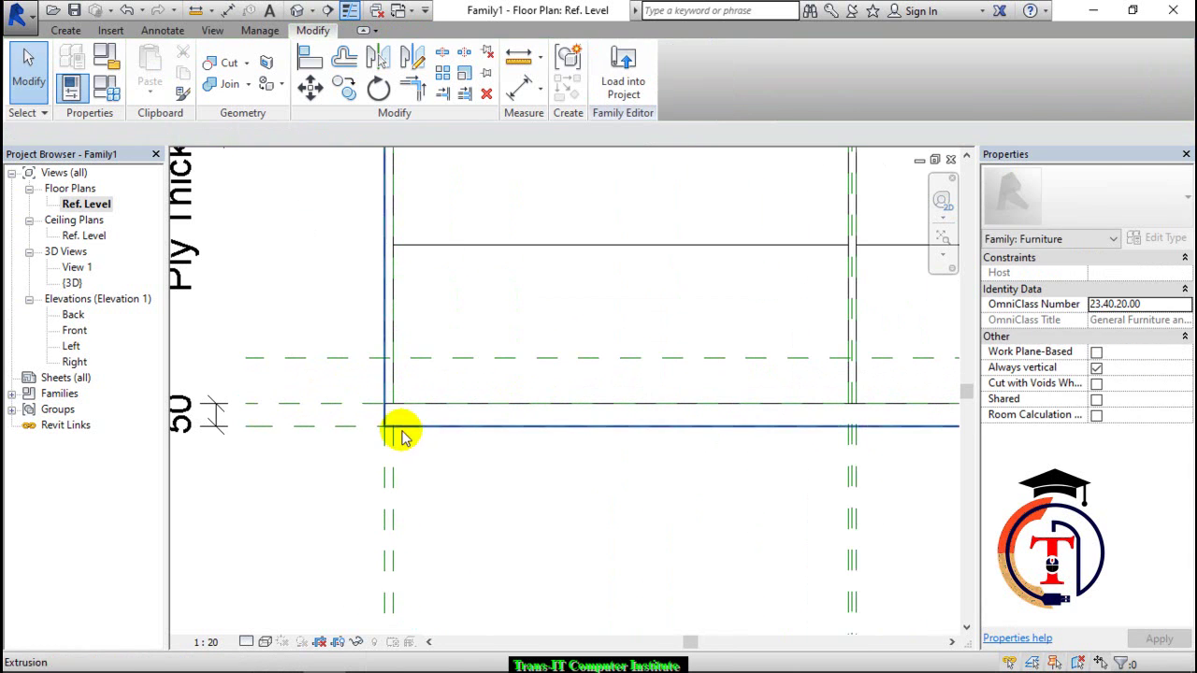
pyautogui.scroll(2, 396, 428)
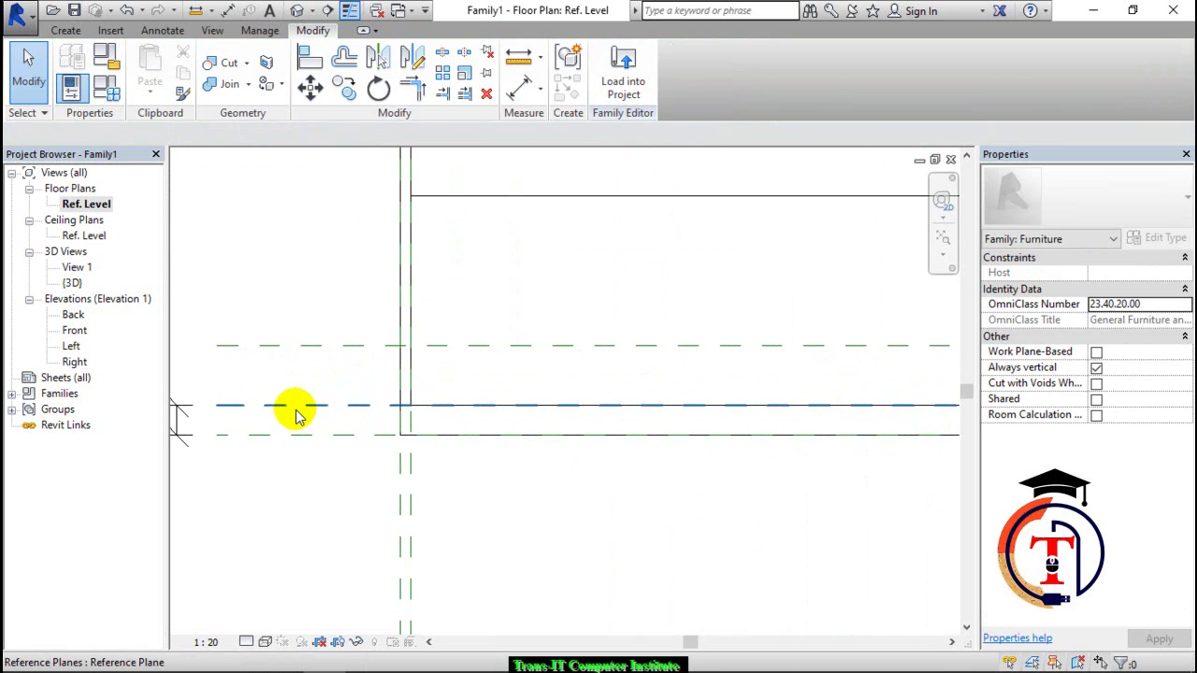
# Add a 100 aligned dimension between the shelf plane and the plane above, and lock it.
pyautogui.press('i')
pyautogui.click(296, 407)
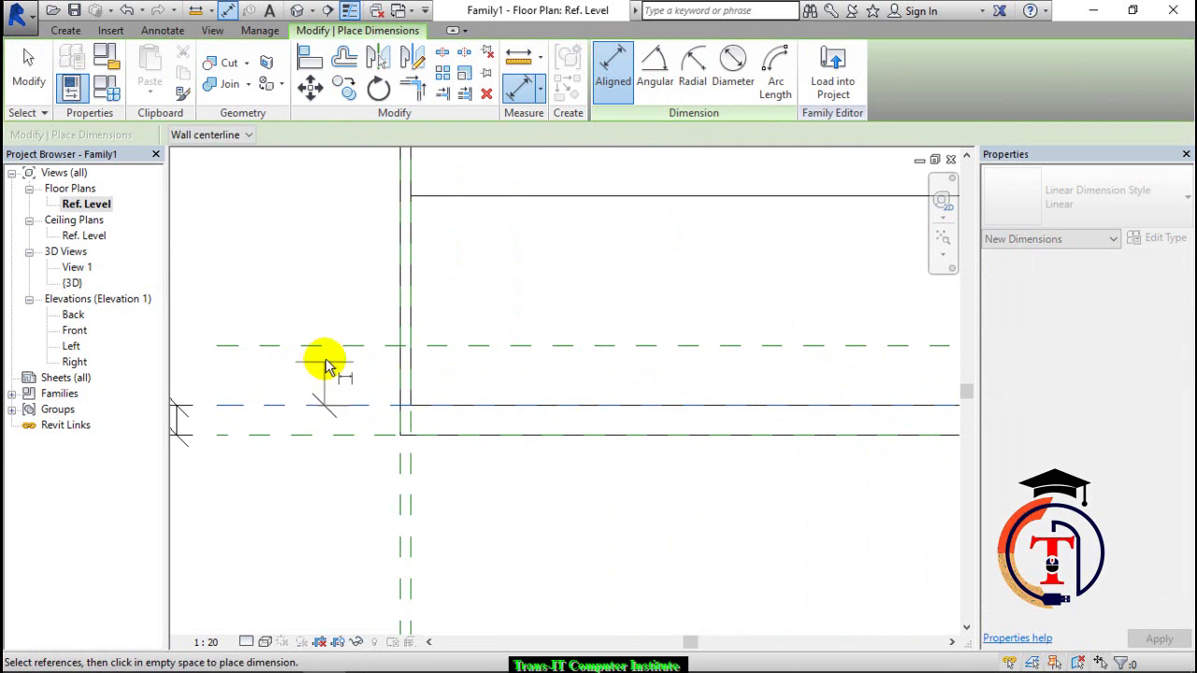
pyautogui.click(318, 346)
pyautogui.click(317, 368)
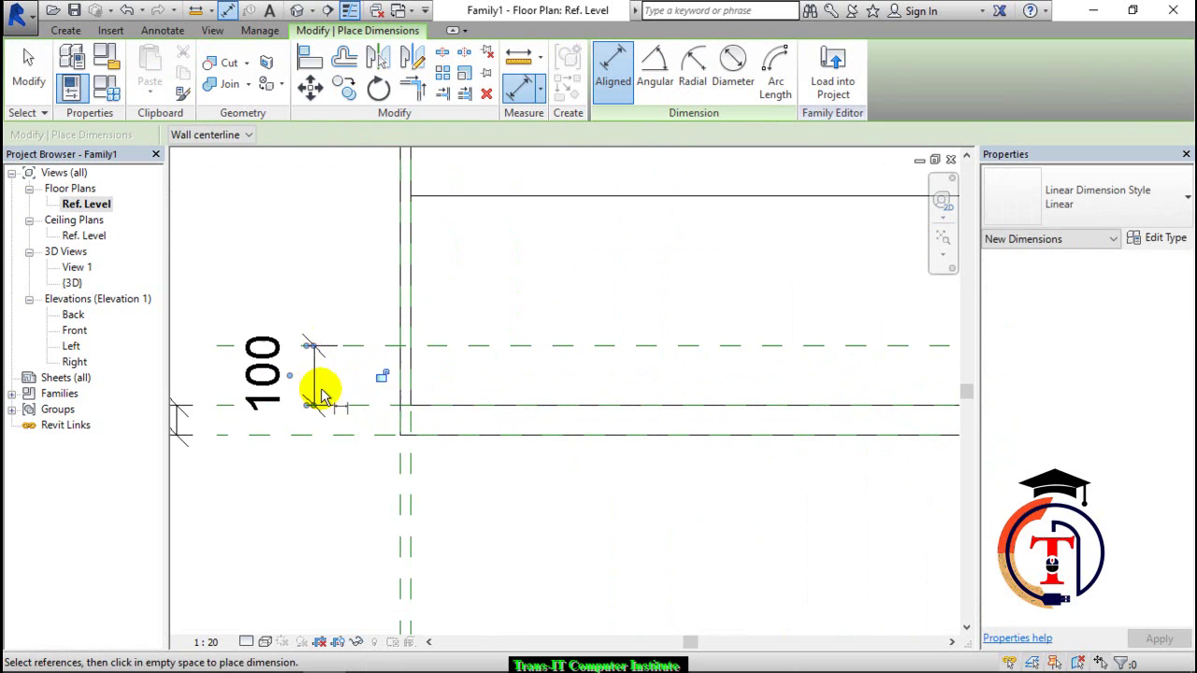
pyautogui.click(383, 379)
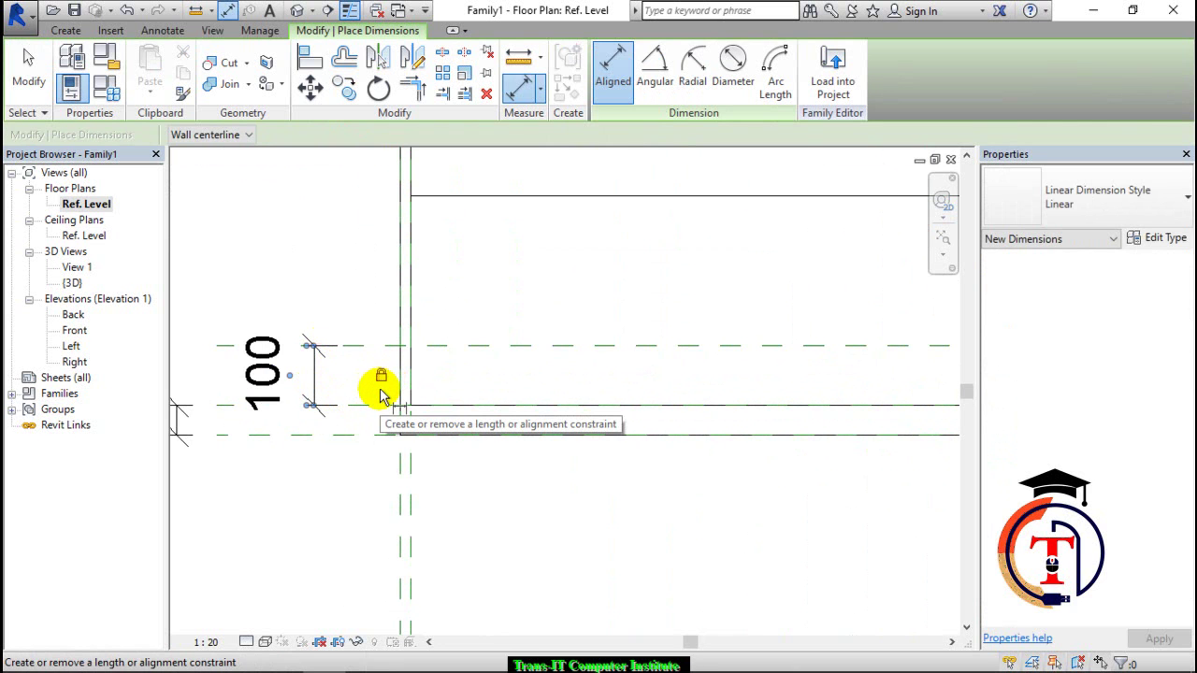
pyautogui.press('Escape')
pyautogui.press('Escape')
# Show the whole wardrobe in the default 3D view.
pyautogui.scroll(-3, 564, 393)
pyautogui.moveTo(565, 392); pyautogui.dragTo(559, 444, button='middle')
pyautogui.scroll(-2, 559, 445)
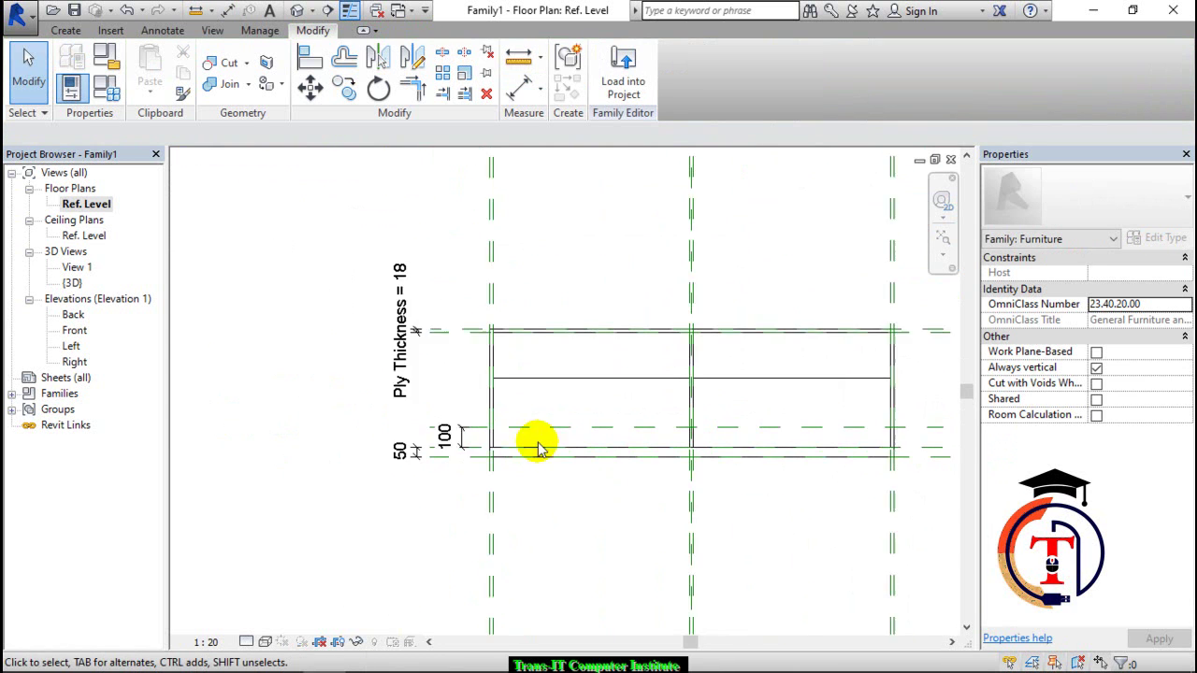
pyautogui.click(297, 10)
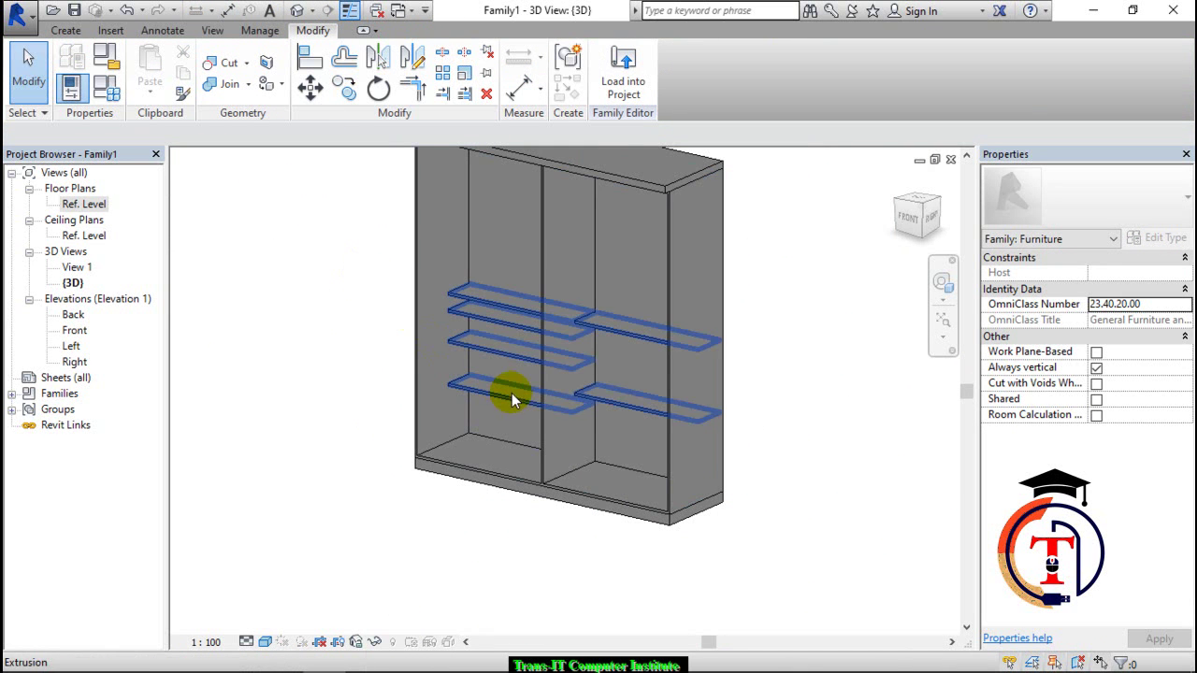
# Stretch both shelf extrusion edges onto the reference planes, 482 deep to the rear panel, then check in 3D.
pyautogui.doubleClick(80, 208)
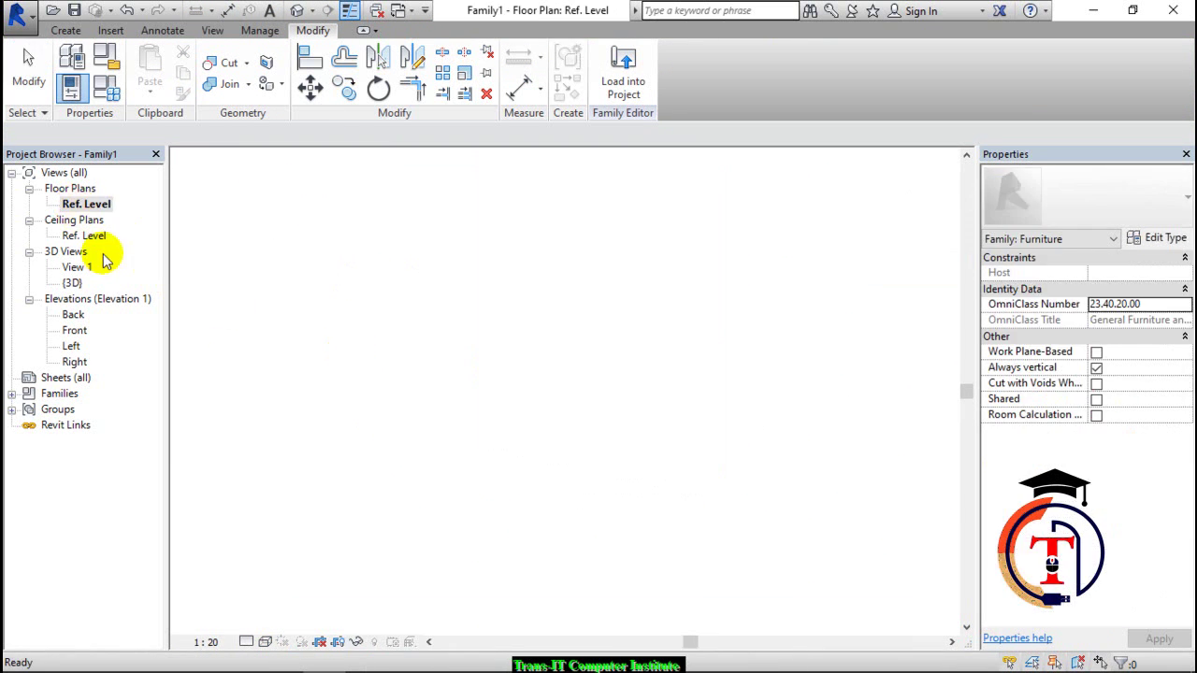
pyautogui.click(577, 392)
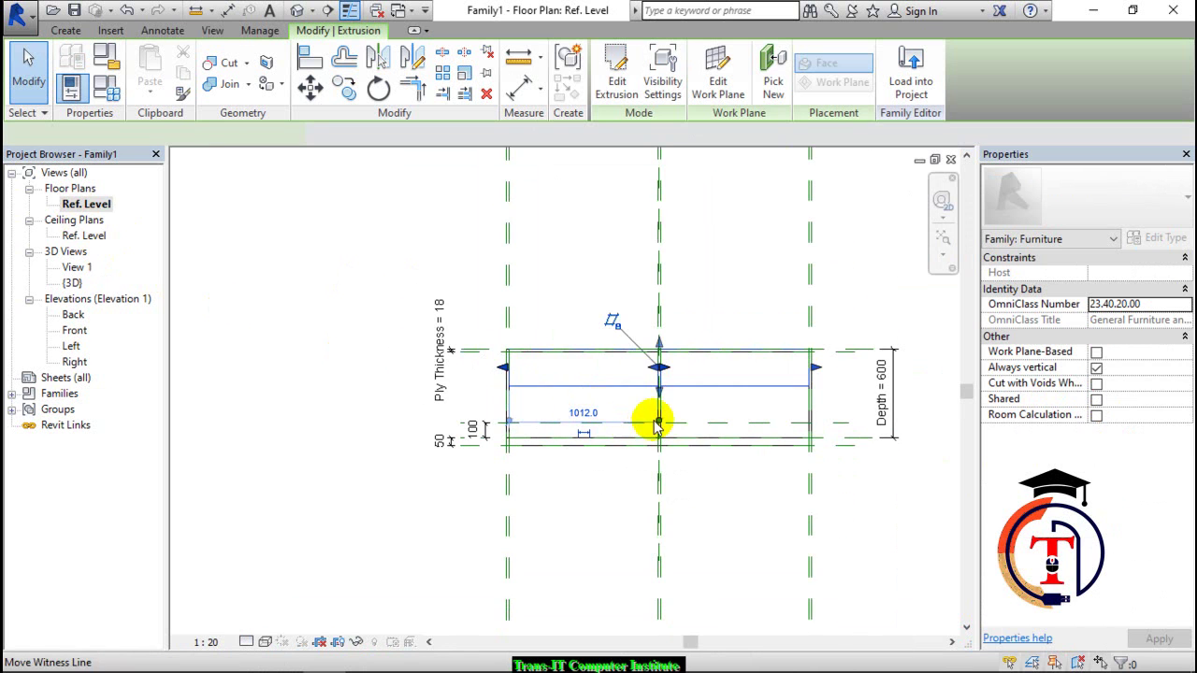
pyautogui.scroll(3, 657, 411)
pyautogui.moveTo(675, 419); pyautogui.dragTo(689, 427)
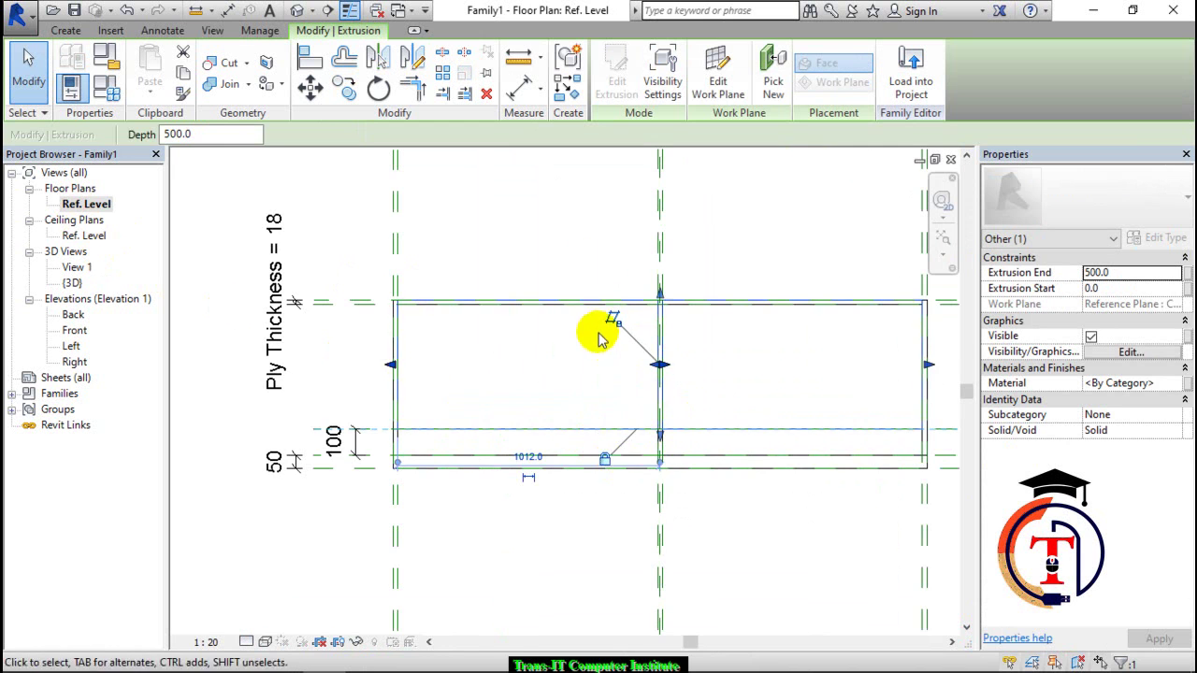
pyautogui.scroll(2, 681, 299)
pyautogui.scroll(2, 730, 272)
pyautogui.moveTo(684, 287); pyautogui.dragTo(609, 296)
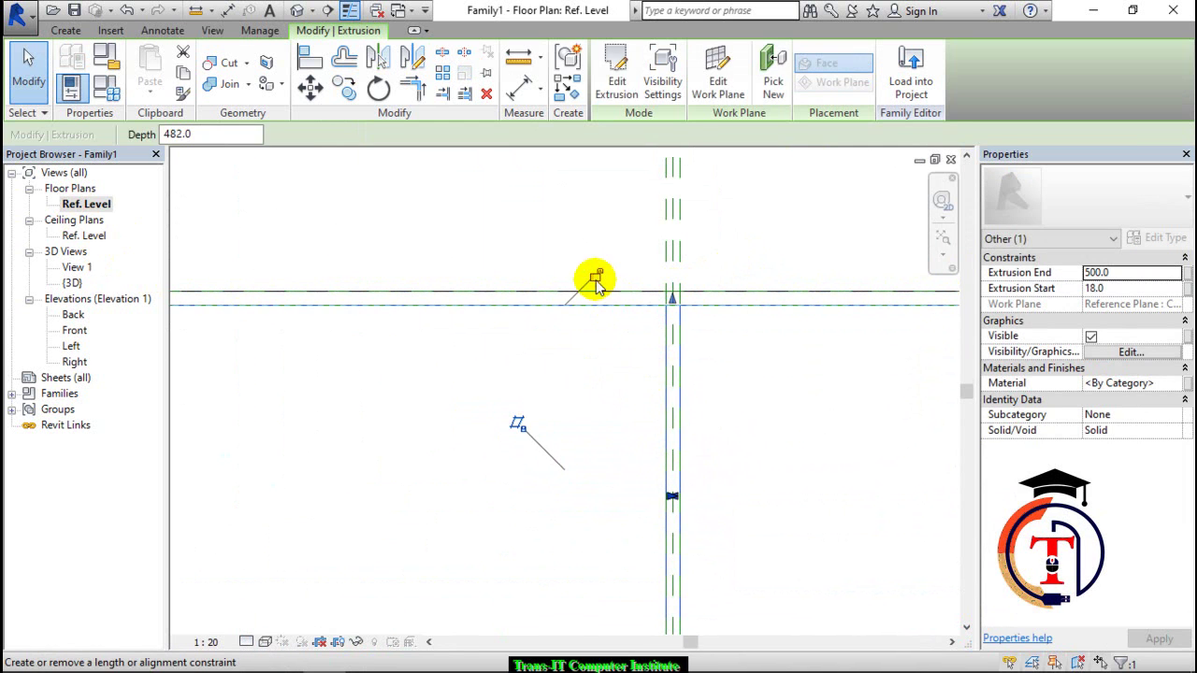
pyautogui.click(300, 11)
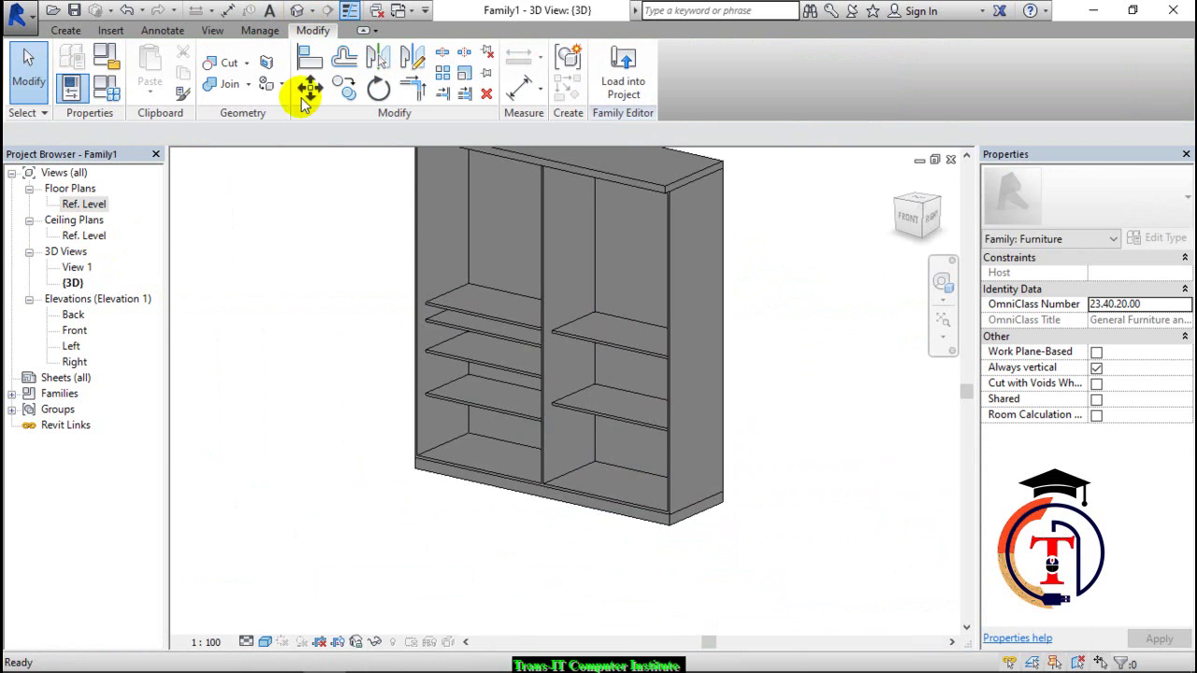
pyautogui.moveTo(454, 267)
pyautogui.keyDown('shift'); pyautogui.mouseDown(button='middle')
pyautogui.moveTo(657, 390)
pyautogui.moveTo(775, 388)
pyautogui.moveTo(758, 303)
pyautogui.moveTo(609, 310)
pyautogui.moveTo(616, 320)
pyautogui.moveTo(567, 361)
pyautogui.moveTo(569, 339)
pyautogui.mouseUp(button='middle'); pyautogui.keyUp('shift')
pyautogui.moveTo(343, 288)
pyautogui.mouseDown(button='middle')
pyautogui.moveTo(323, 334)
pyautogui.moveTo(293, 360)
pyautogui.mouseUp(button='middle')
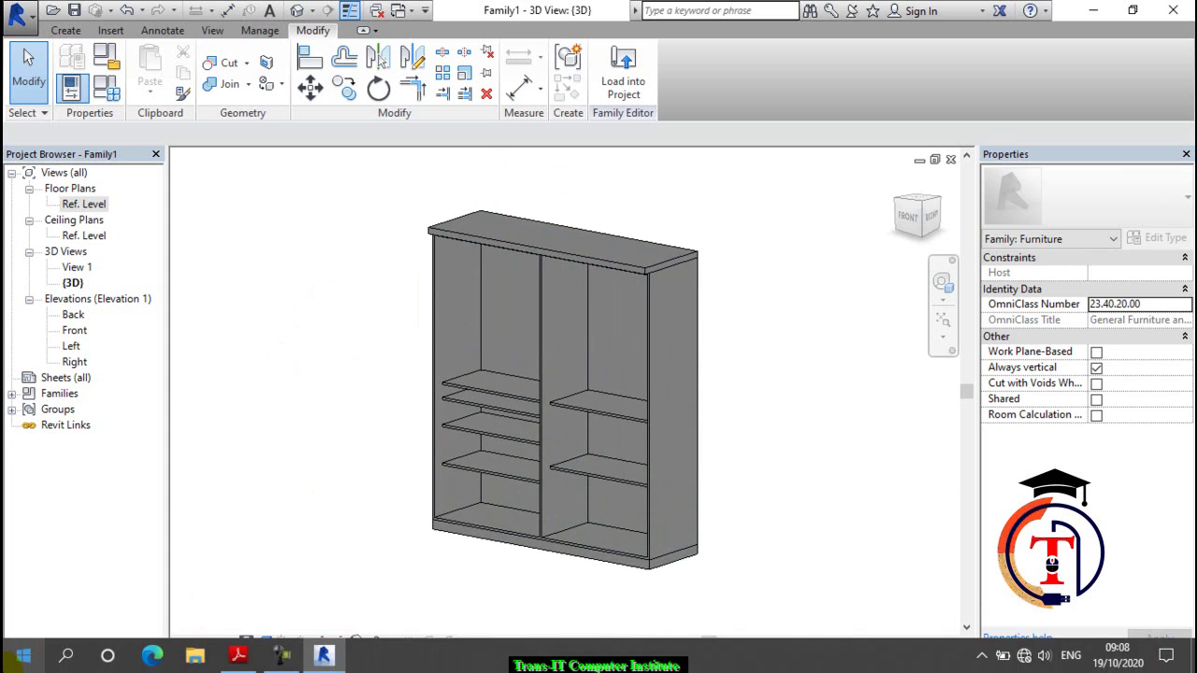
pyautogui.click(107, 87)
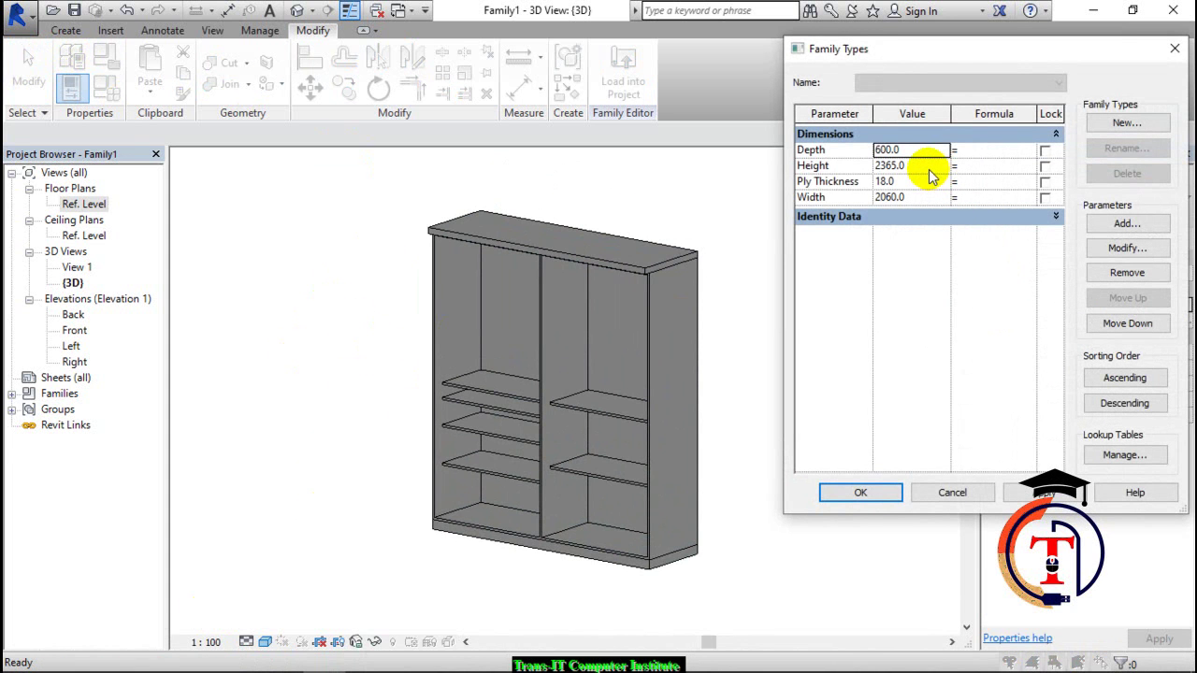
pyautogui.click(930, 170)
pyautogui.write('2500')
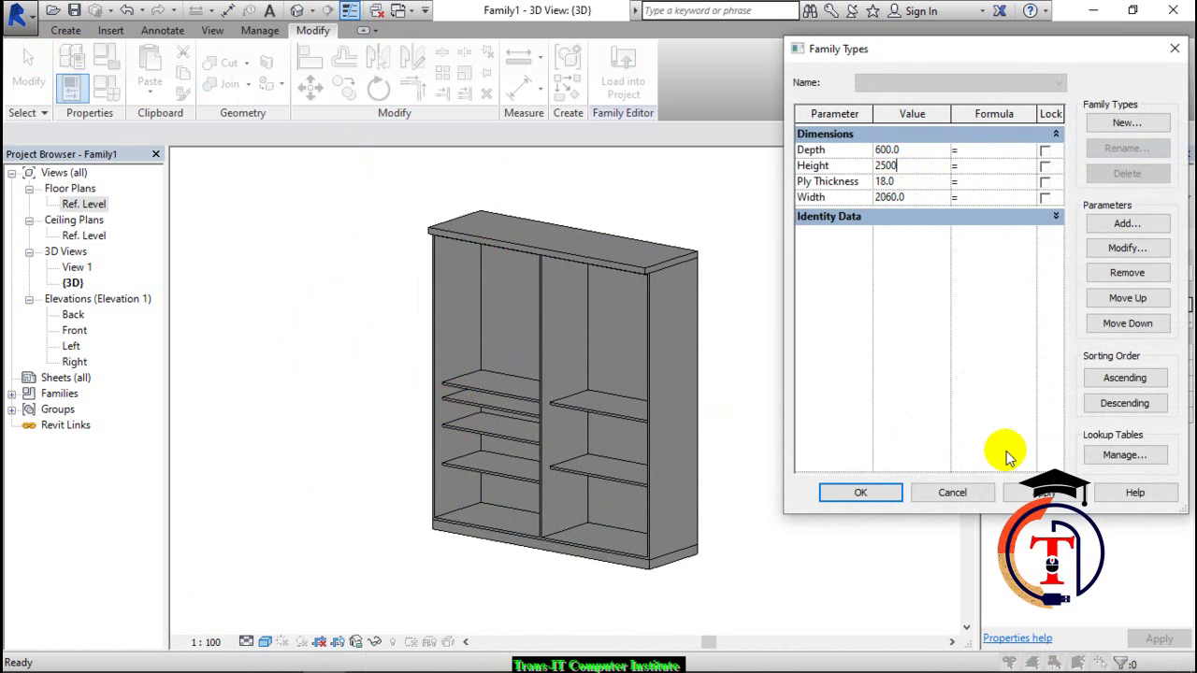
pyautogui.click(1025, 493)
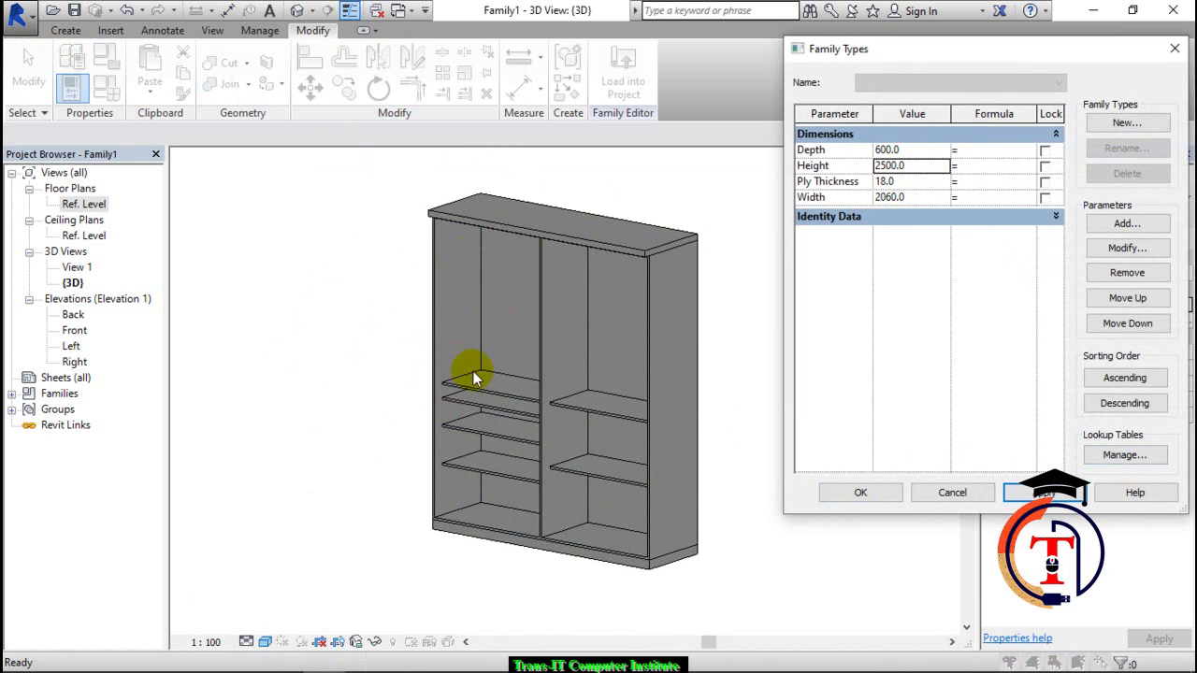
pyautogui.click(916, 168)
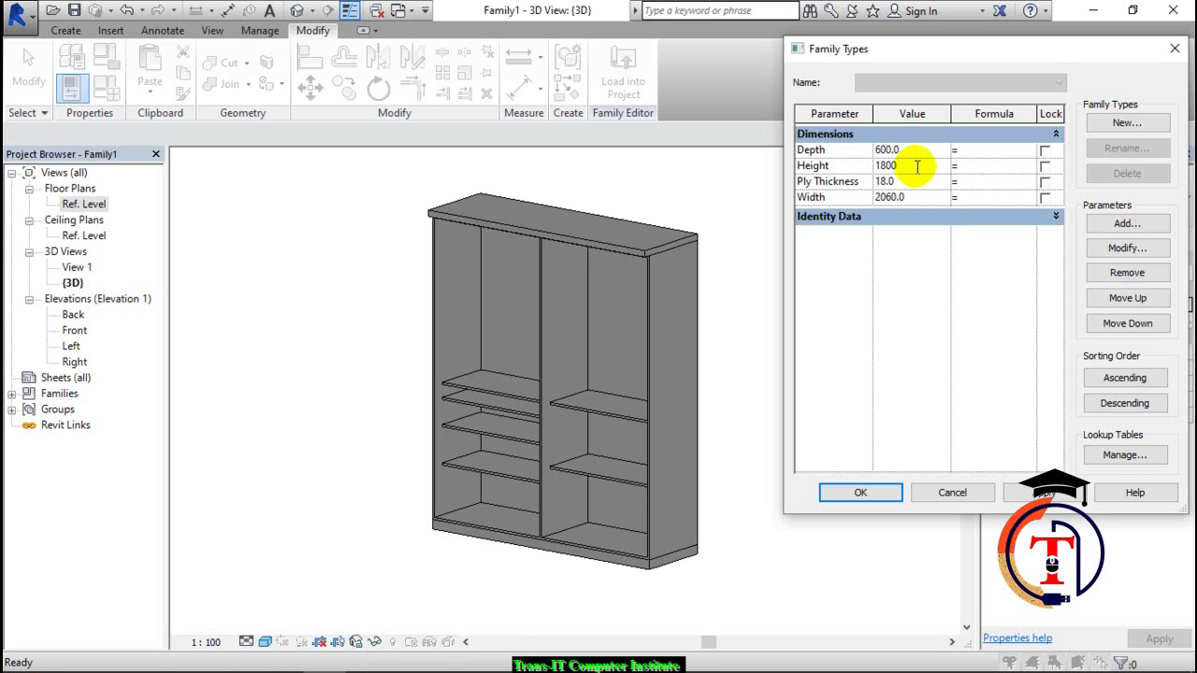
pyautogui.click(1024, 493)
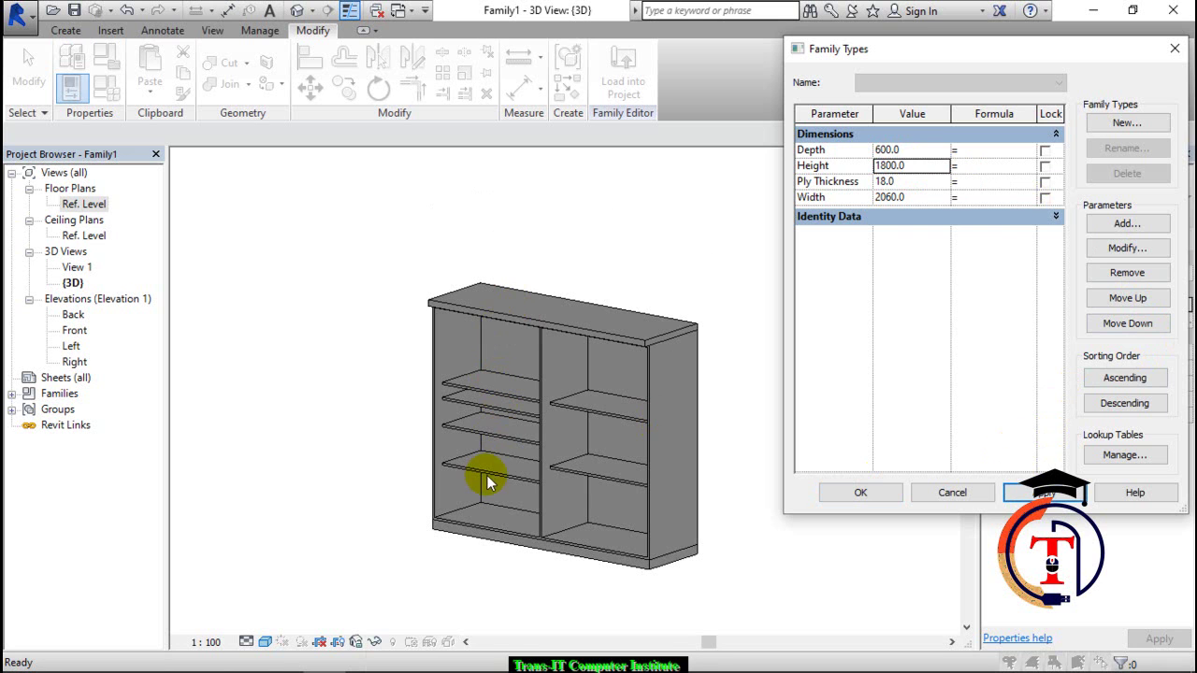
pyautogui.click(888, 166)
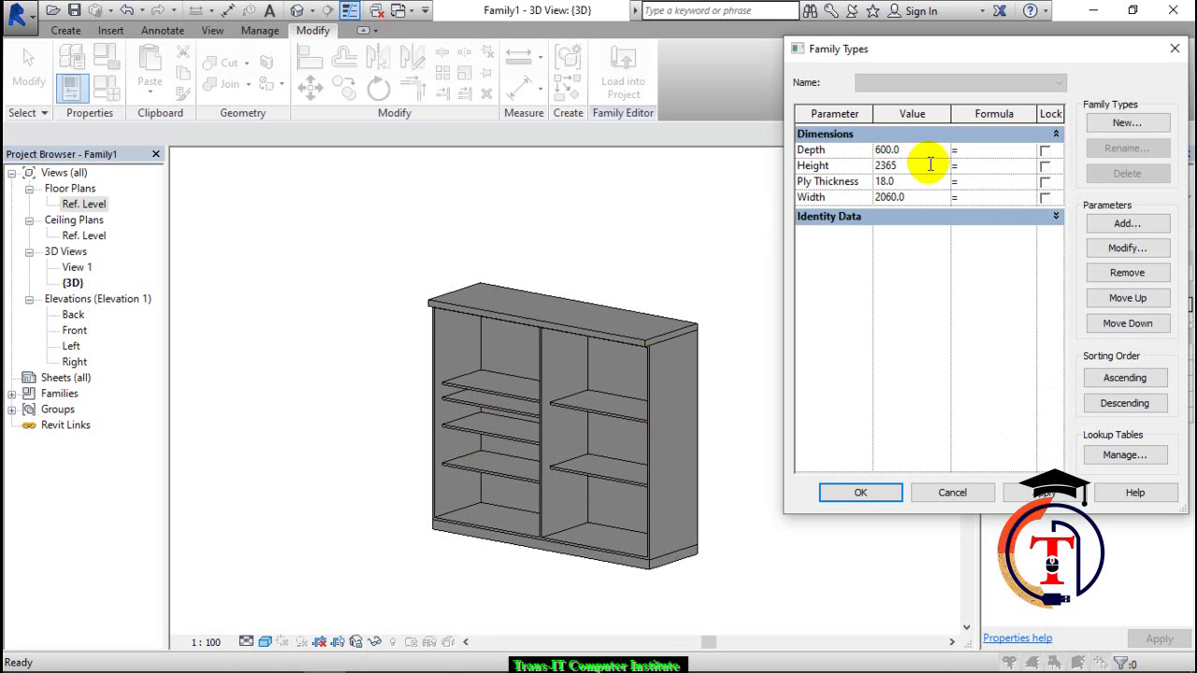
pyautogui.click(1048, 493)
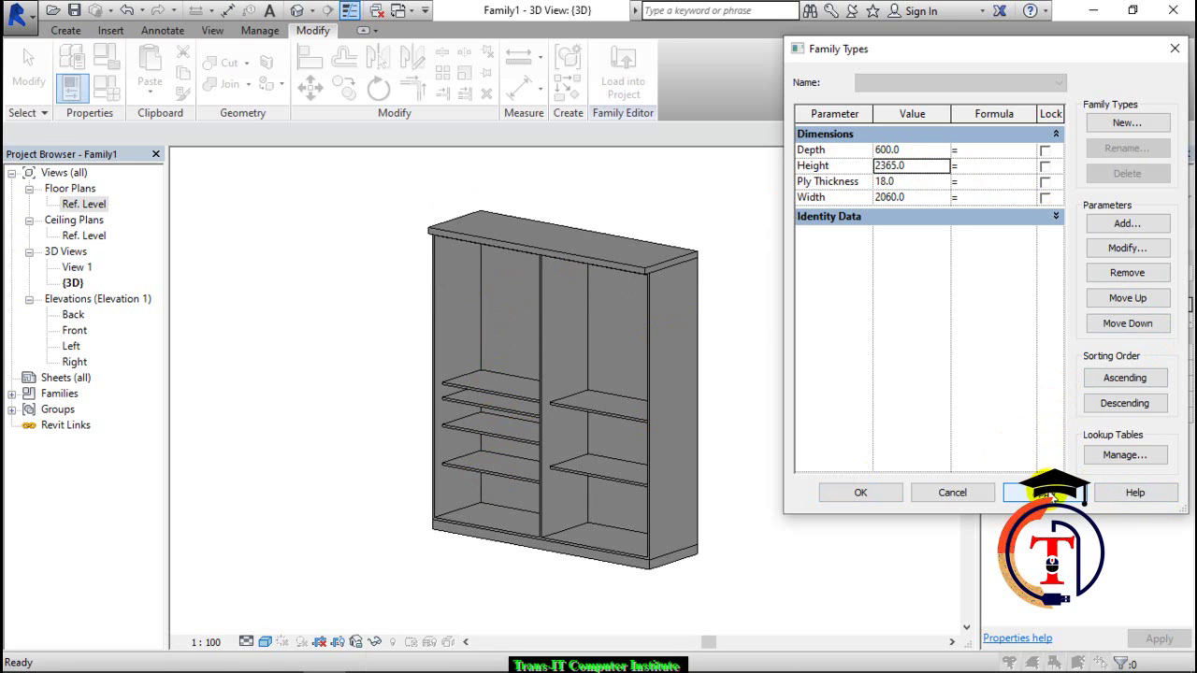
pyautogui.click(929, 200)
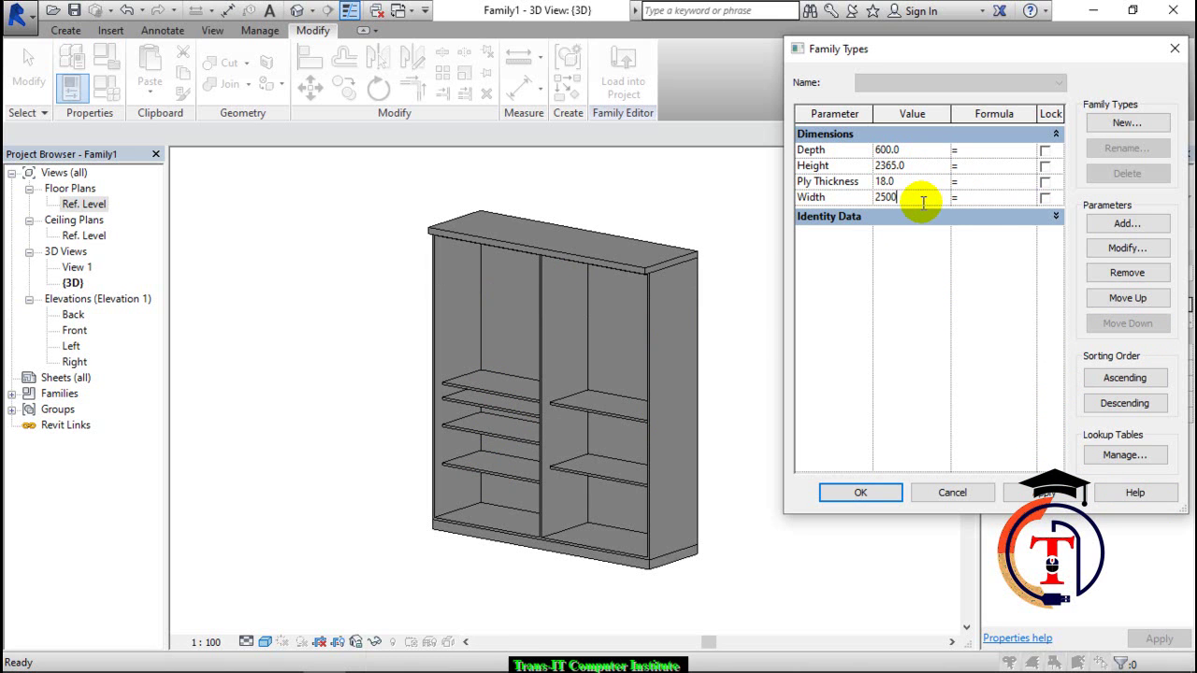
pyautogui.click(1052, 499)
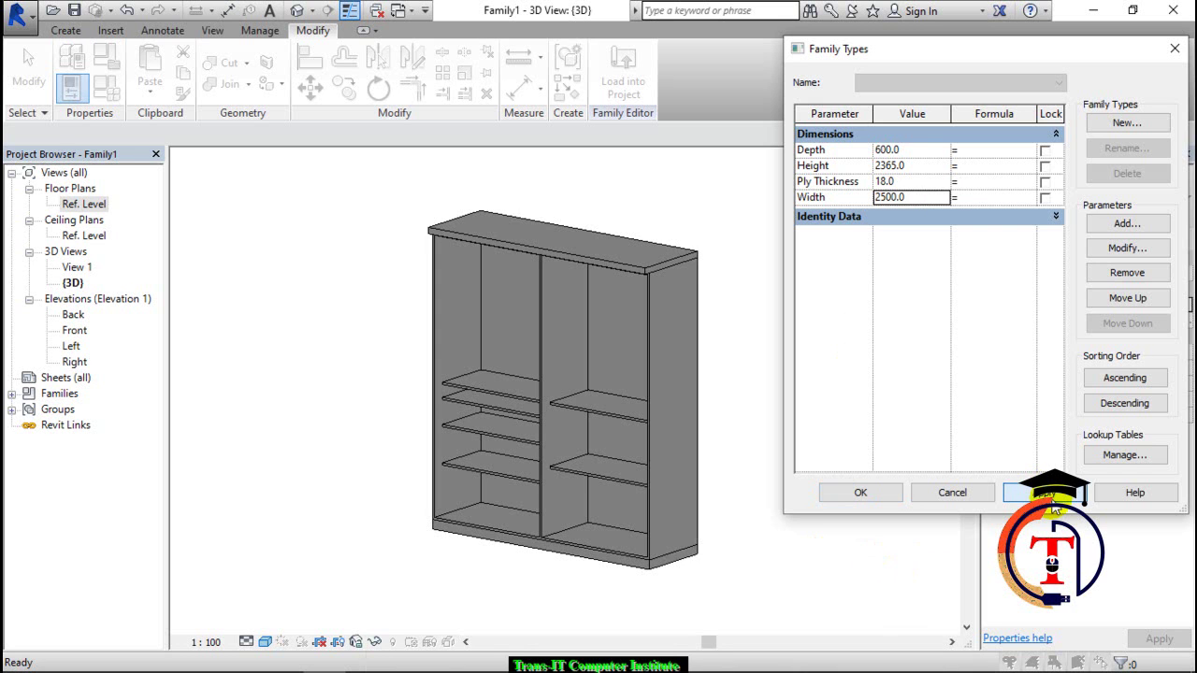
pyautogui.click(915, 198)
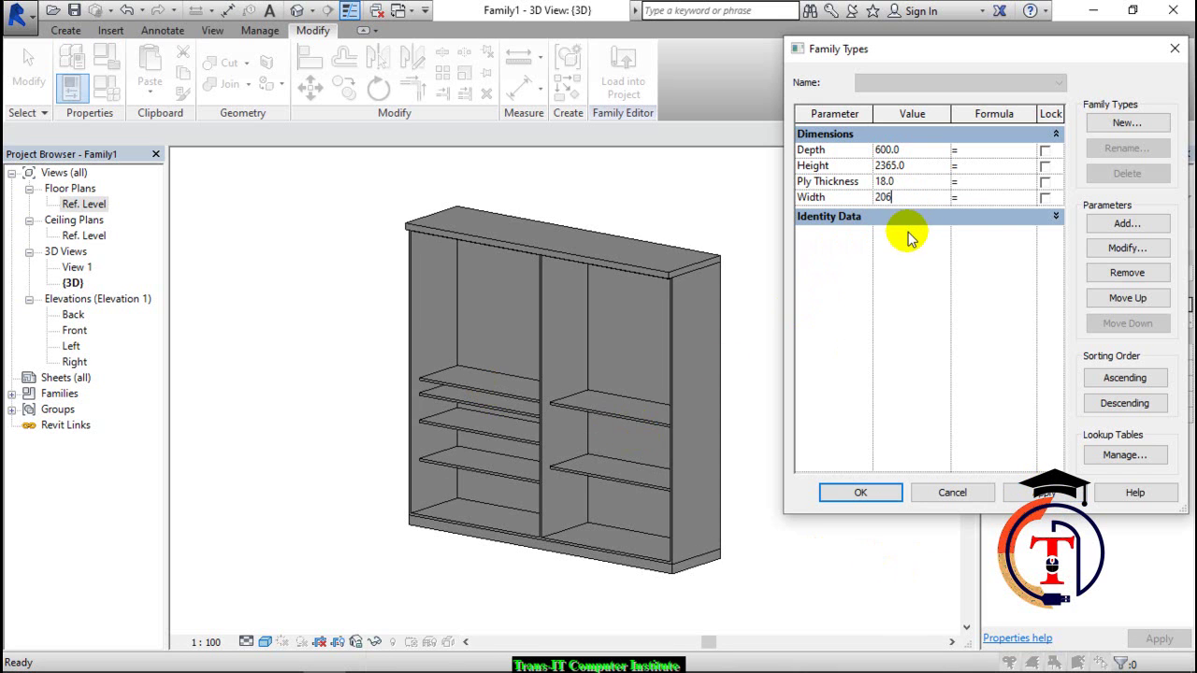
pyautogui.click(1029, 493)
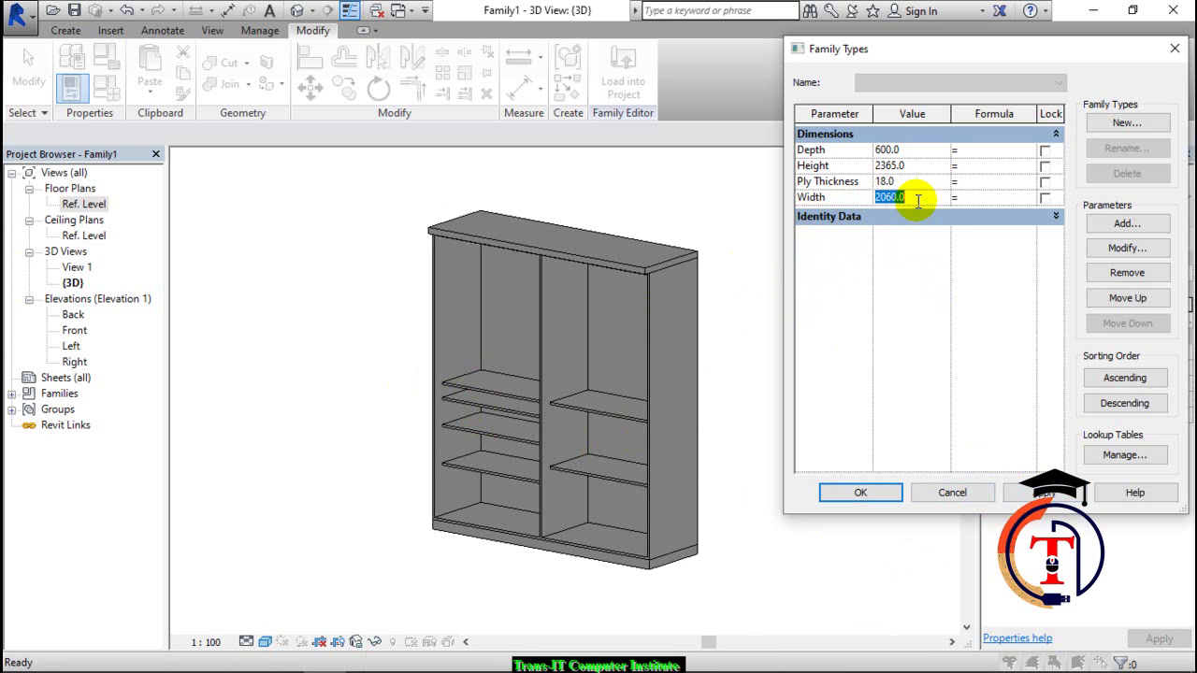
pyautogui.click(925, 150)
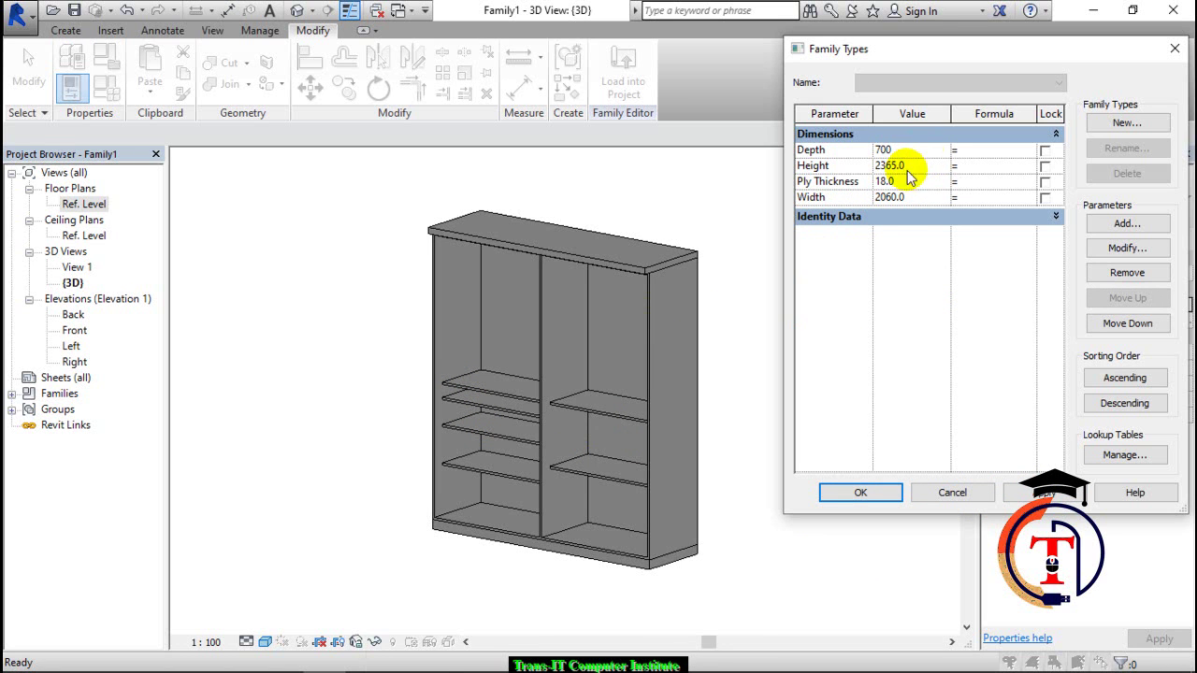
pyautogui.click(1057, 495)
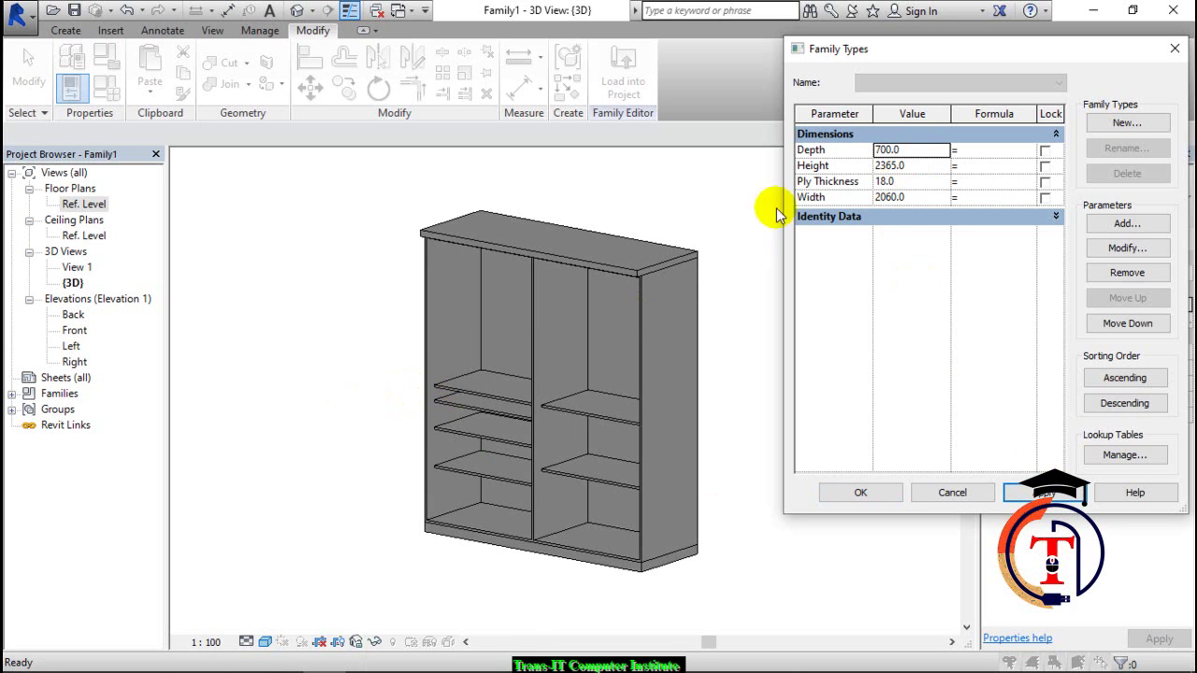
pyautogui.click(918, 149)
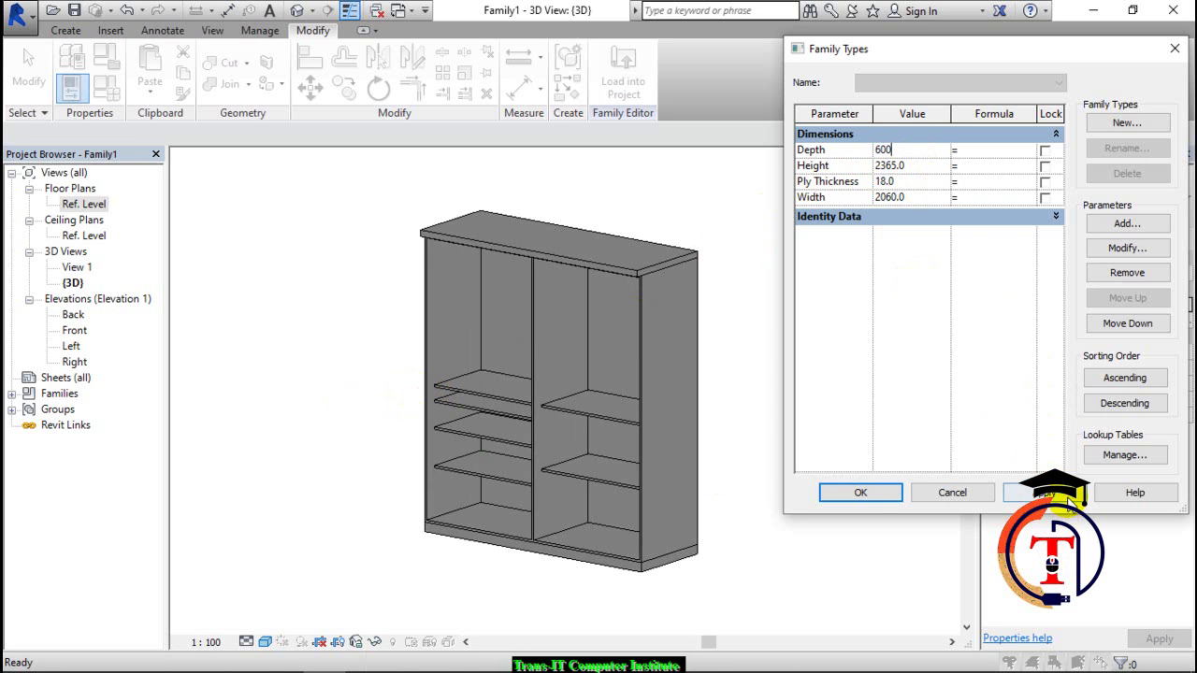
pyautogui.click(1069, 501)
pyautogui.click(862, 493)
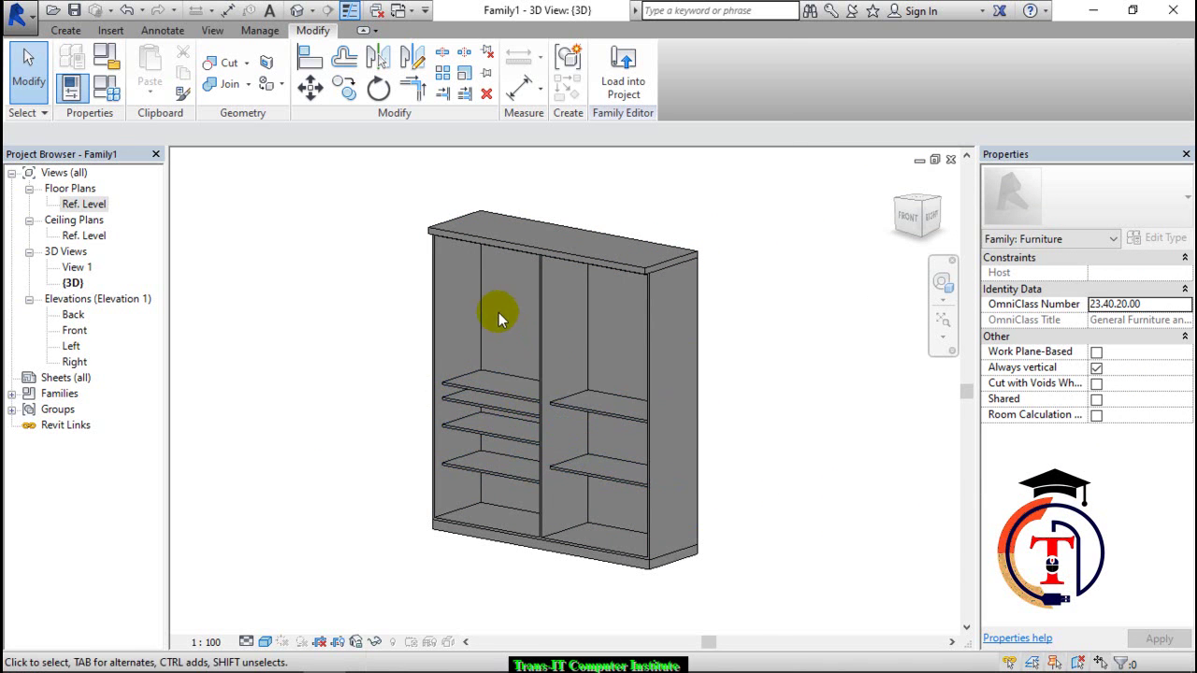
pyautogui.scroll(2, 495, 318)
pyautogui.moveTo(495, 318); pyautogui.dragTo(461, 331, button='middle')
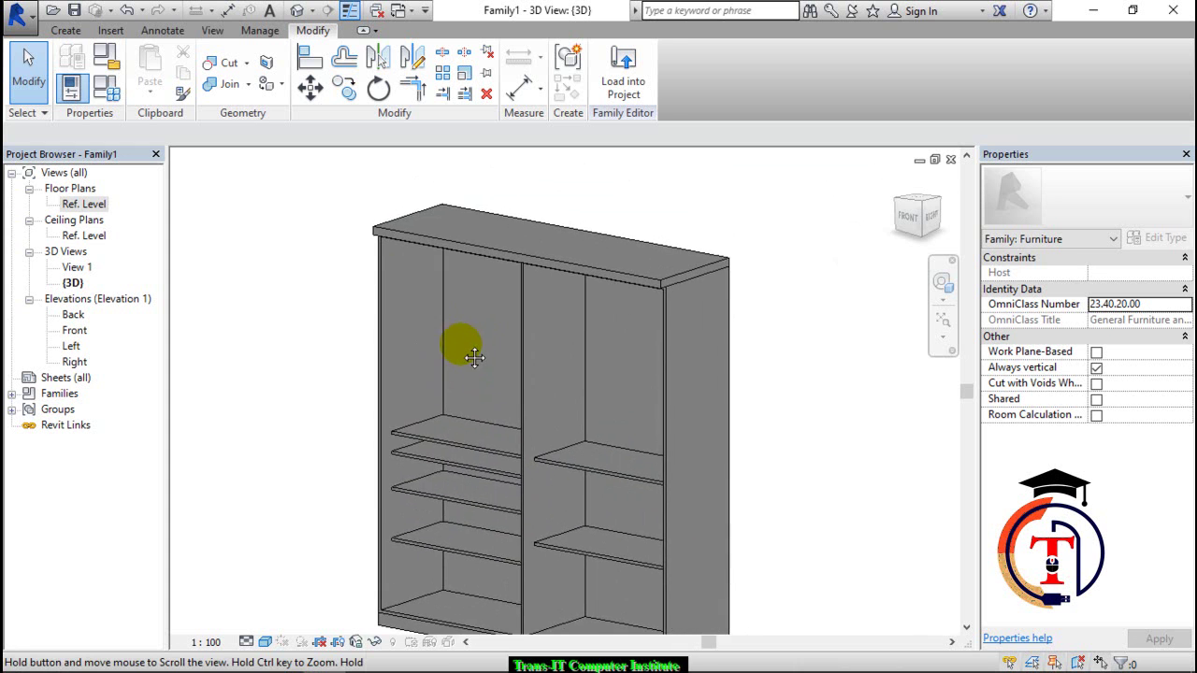
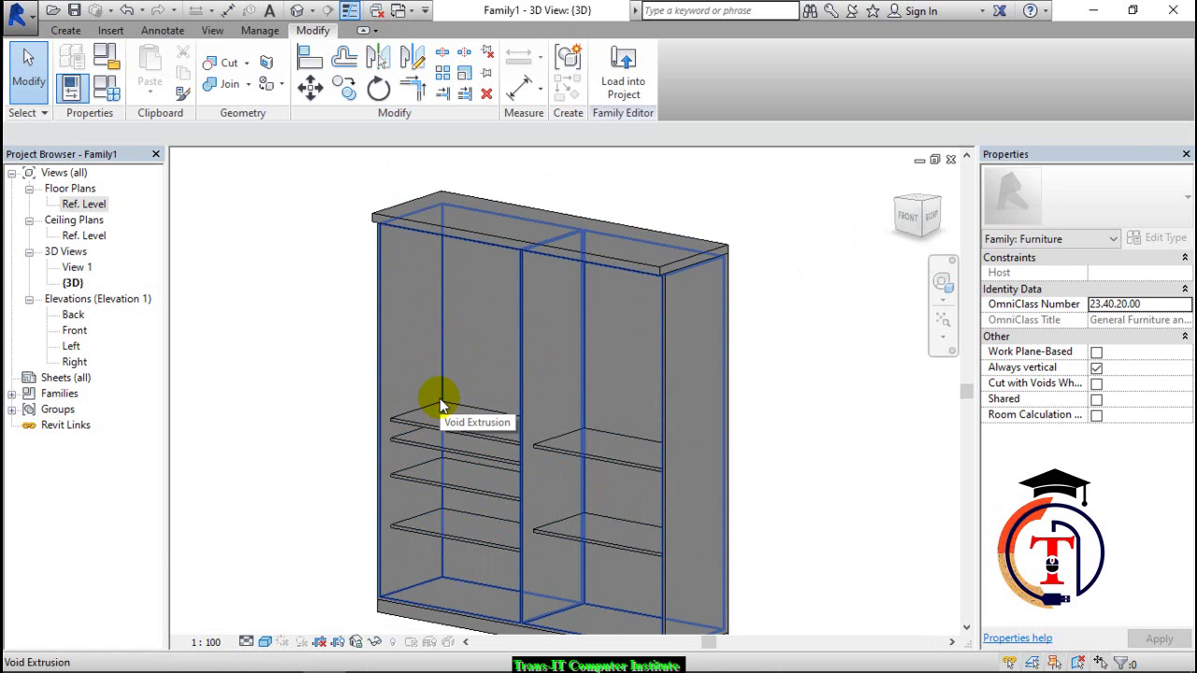
# Open the wardrobe family's Front elevation and frame the whole wardrobe drawing.
pyautogui.hotkey('alt', 'Tab')
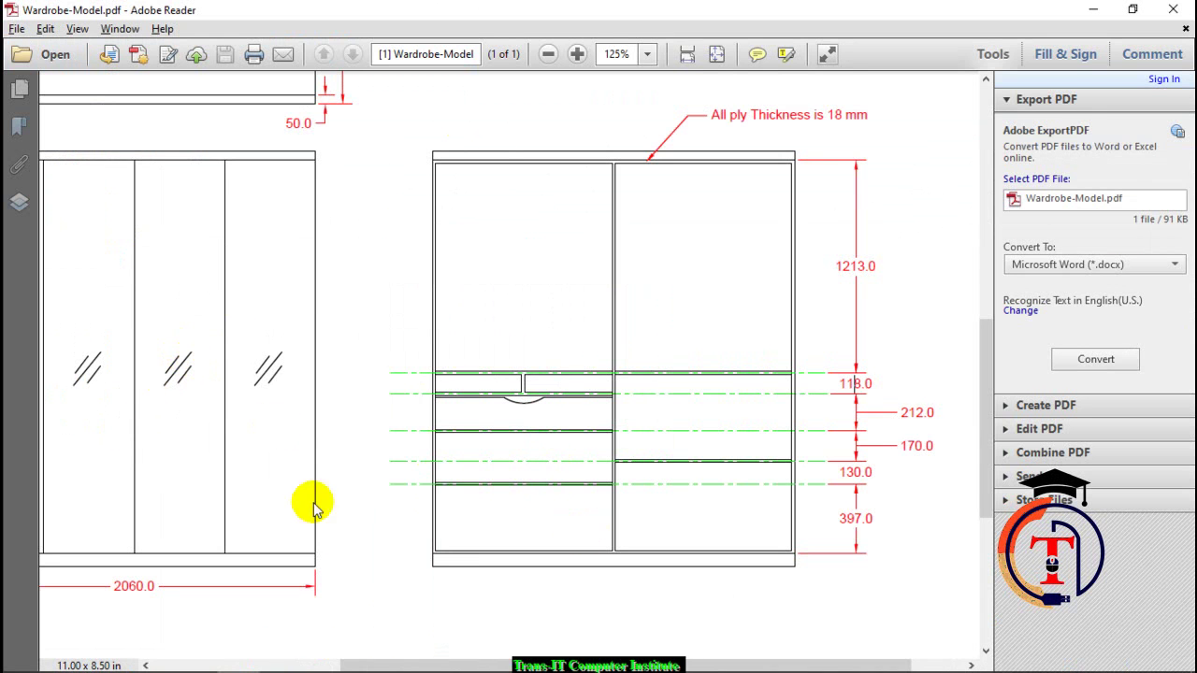
pyautogui.moveTo(533, 664); pyautogui.dragTo(350, 659)
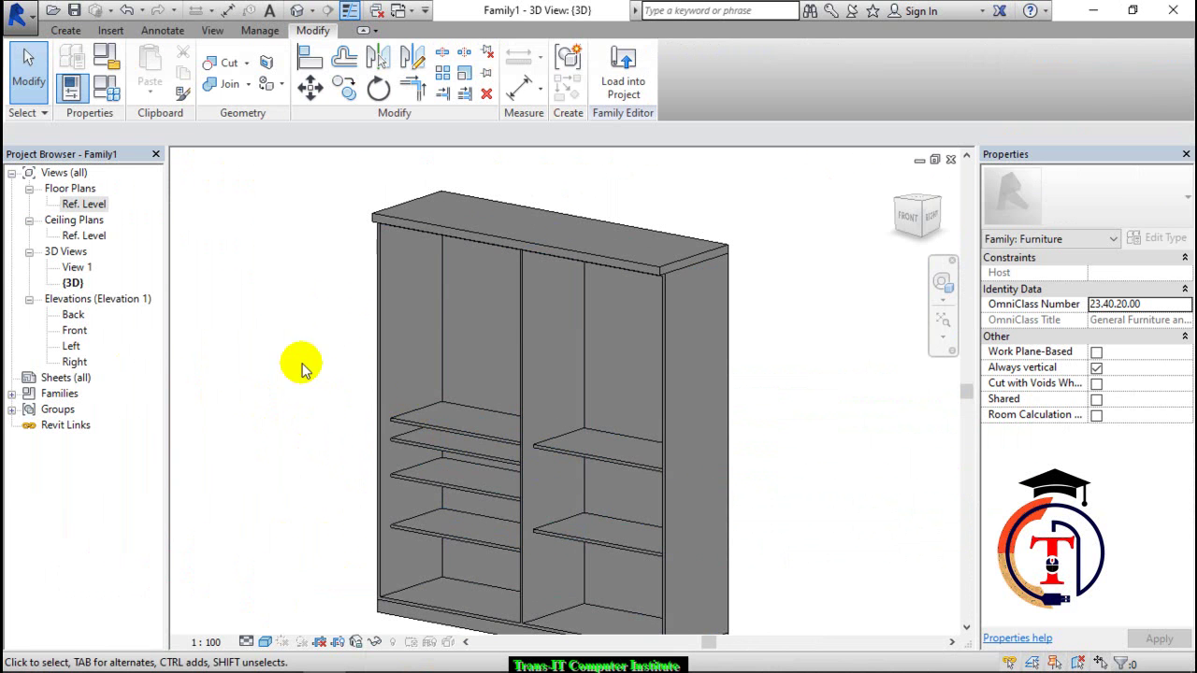
pyautogui.doubleClick(77, 332)
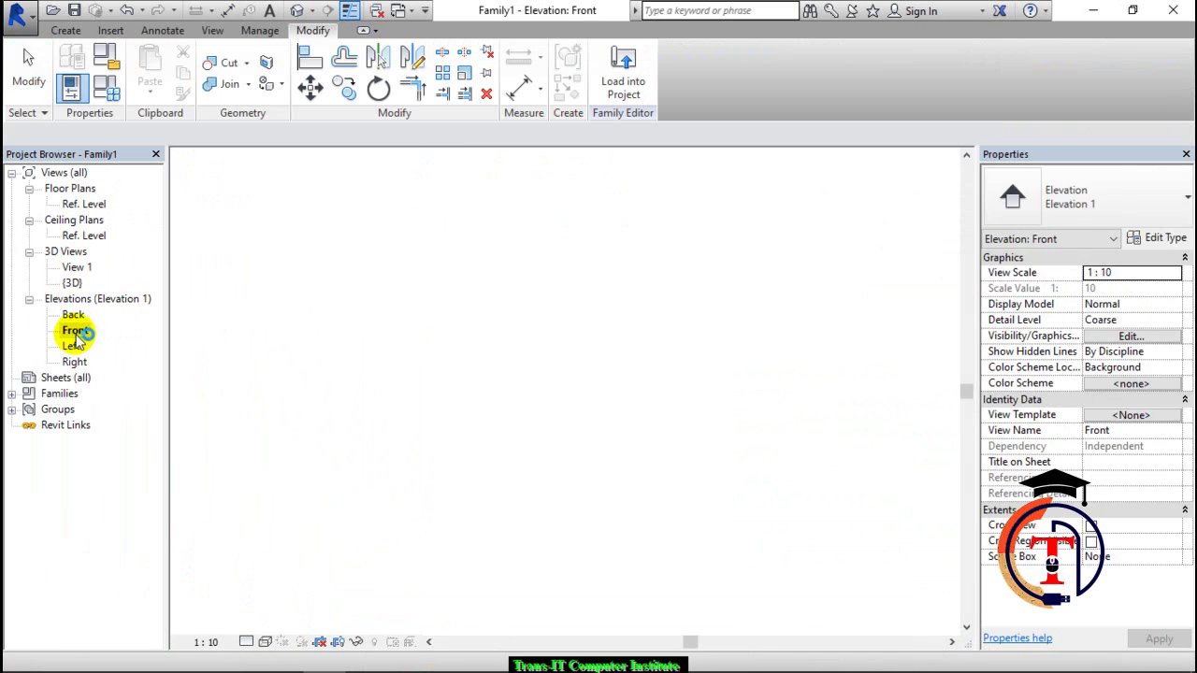
pyautogui.moveTo(214, 347)
pyautogui.mouseDown(button='middle')
pyautogui.moveTo(683, 420)
pyautogui.moveTo(753, 368)
pyautogui.mouseUp(button='middle')
pyautogui.scroll(-2, 754, 369)
pyautogui.scroll(-1, 641, 401)
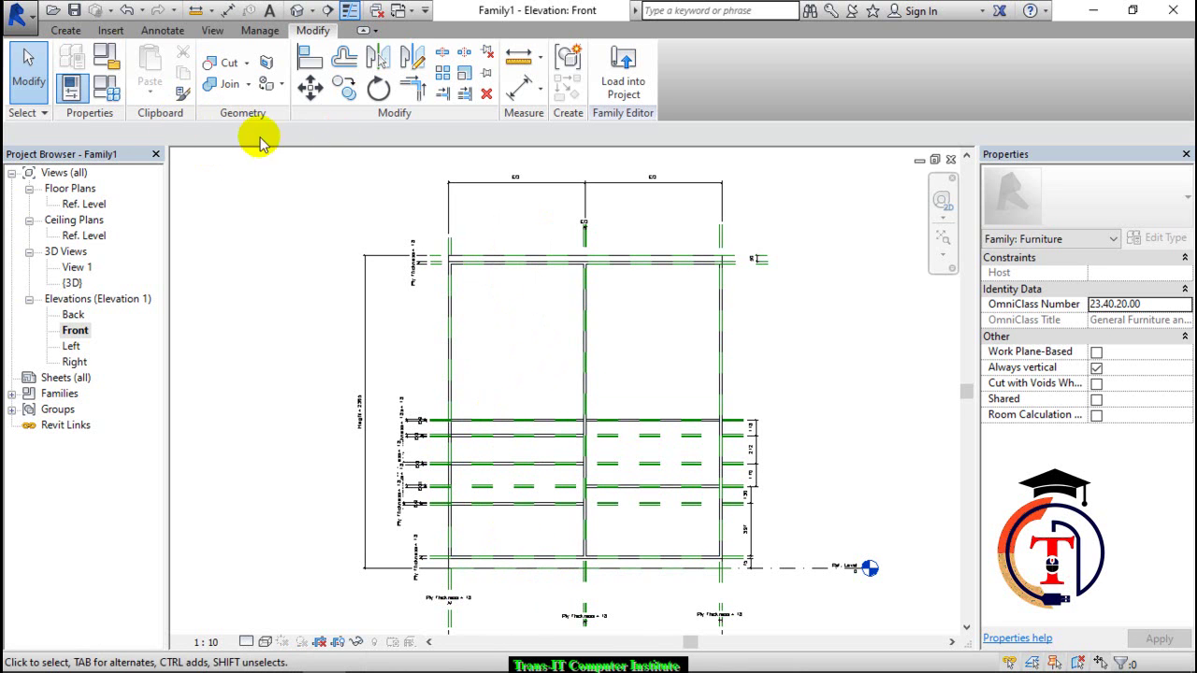
# Draw a vertical reference plane down the middle of the left and right wardrobe bays.
pyautogui.click(63, 30)
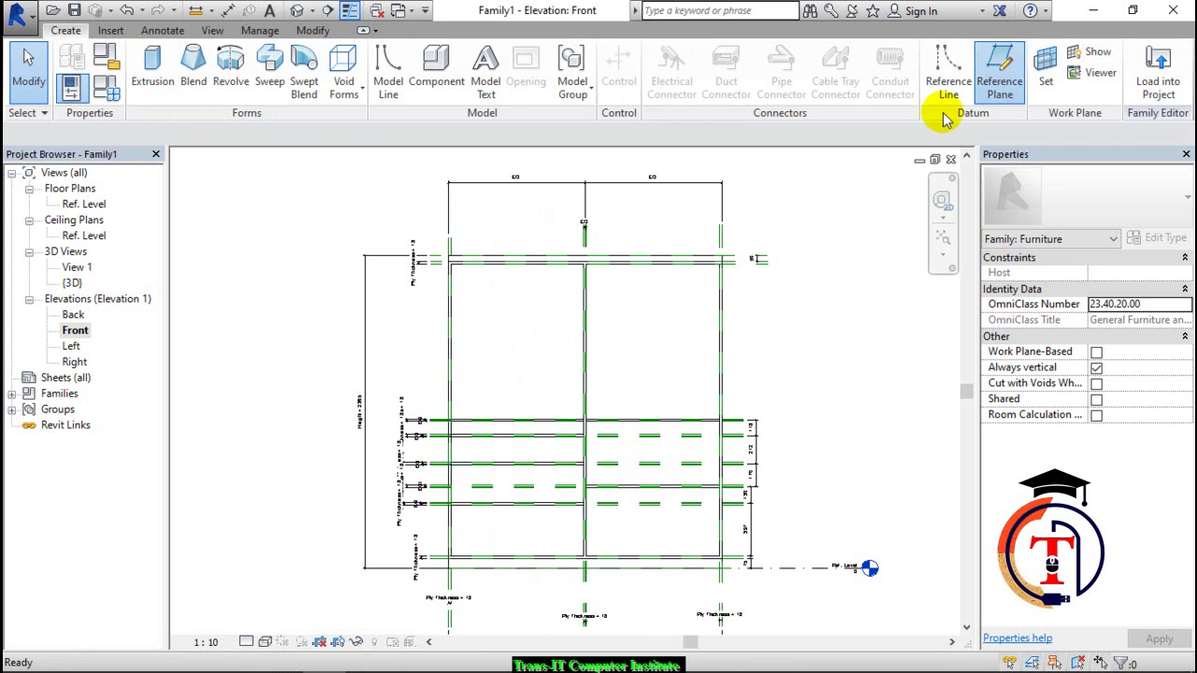
pyautogui.click(1000, 70)
pyautogui.click(512, 217)
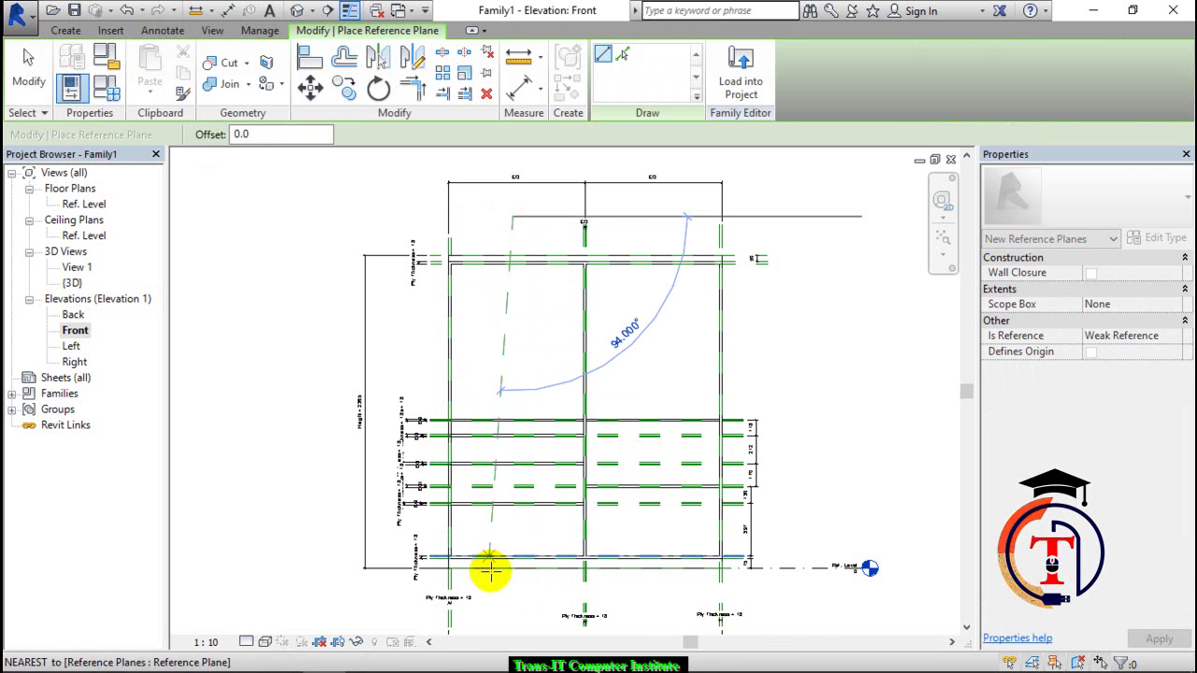
pyautogui.click(513, 595)
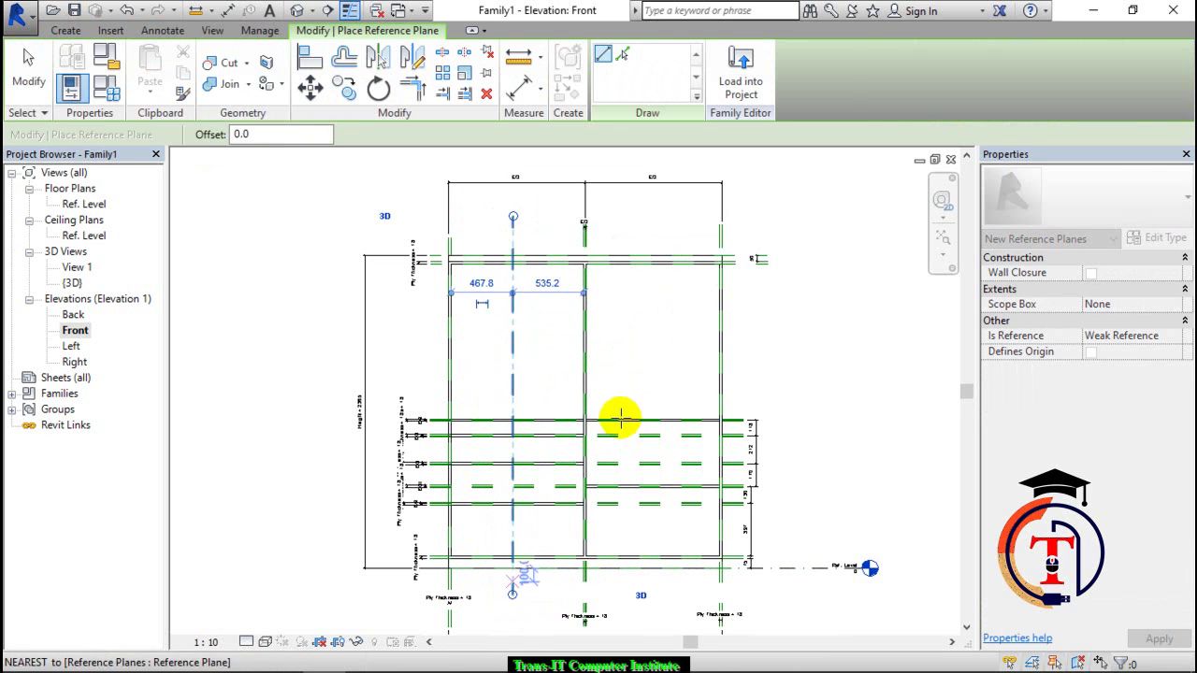
pyautogui.click(653, 225)
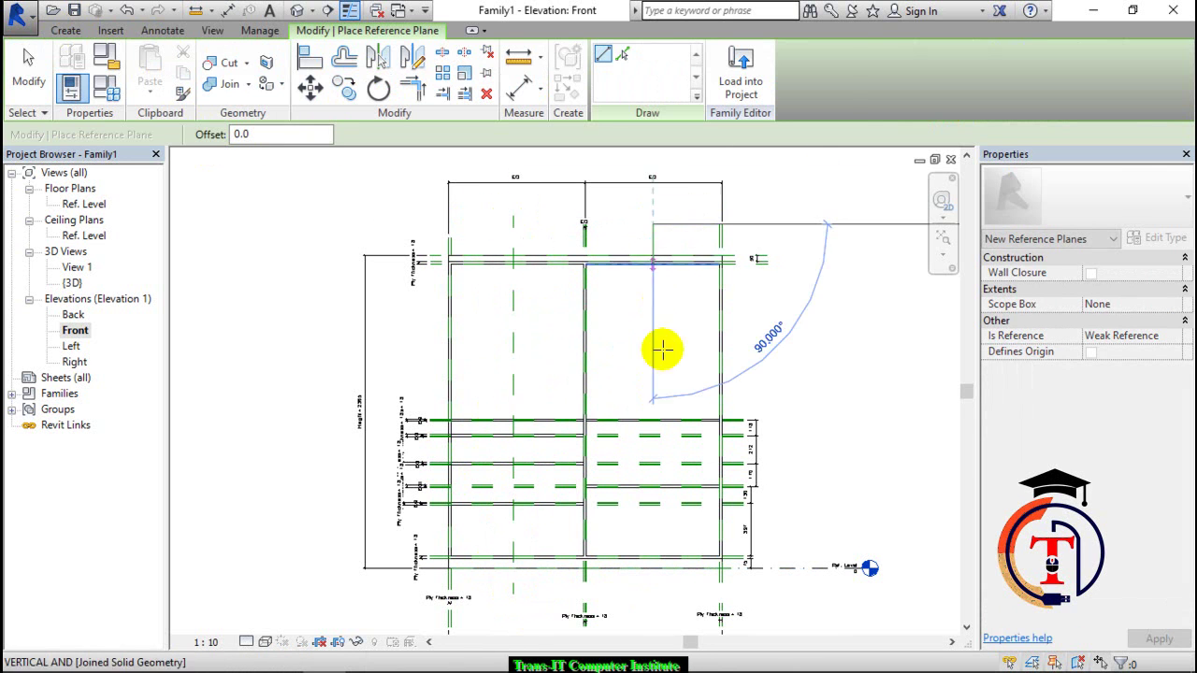
pyautogui.click(651, 601)
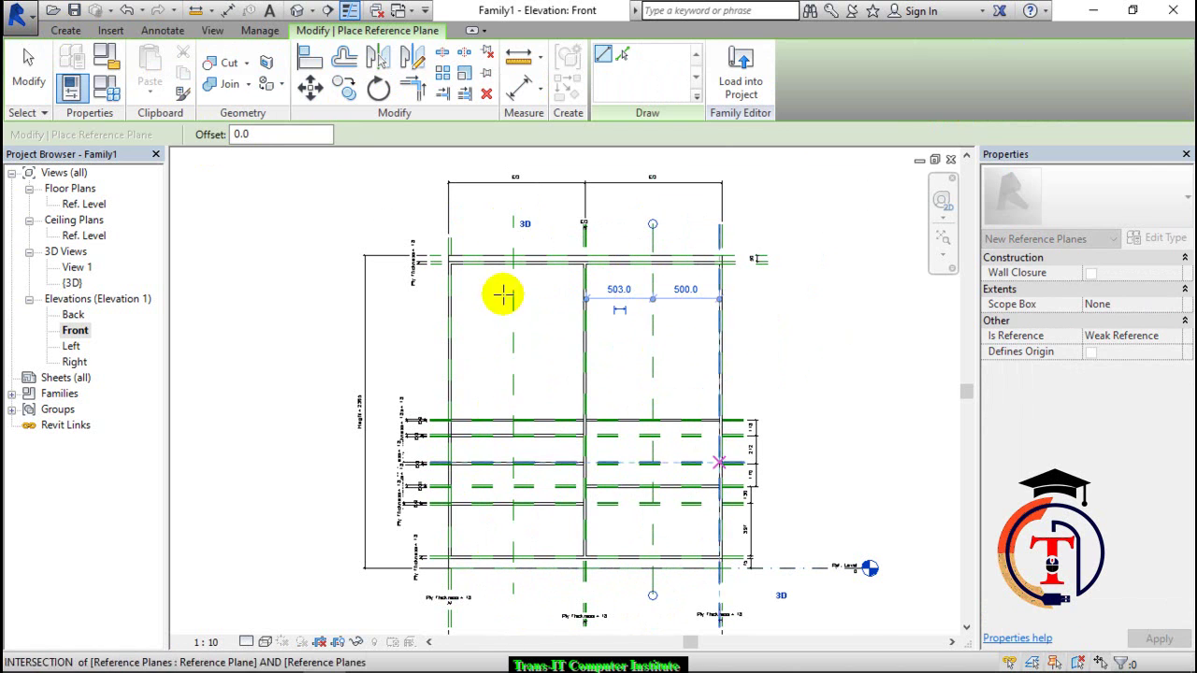
pyautogui.scroll(3, 484, 206)
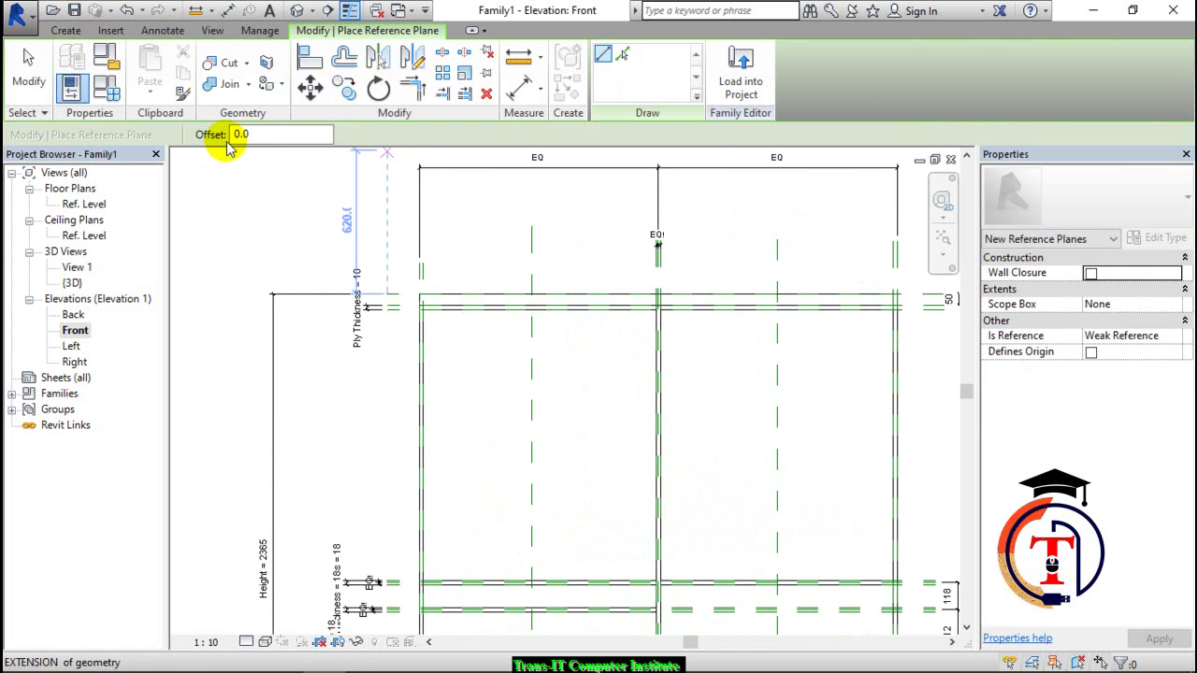
# Run an aligned dimension from the left inner side through both bay planes and the centre plane to the right side.
pyautogui.press('Escape')
pyautogui.scroll(2, 434, 328)
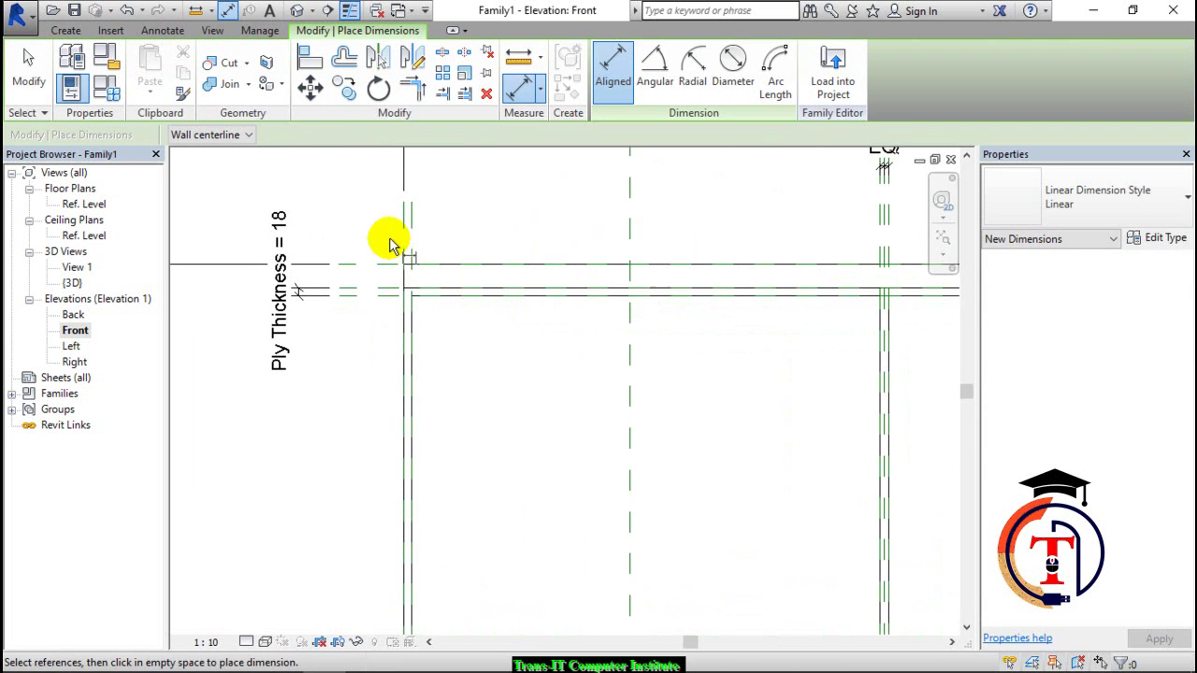
pyautogui.click(404, 229)
pyautogui.scroll(-2, 697, 281)
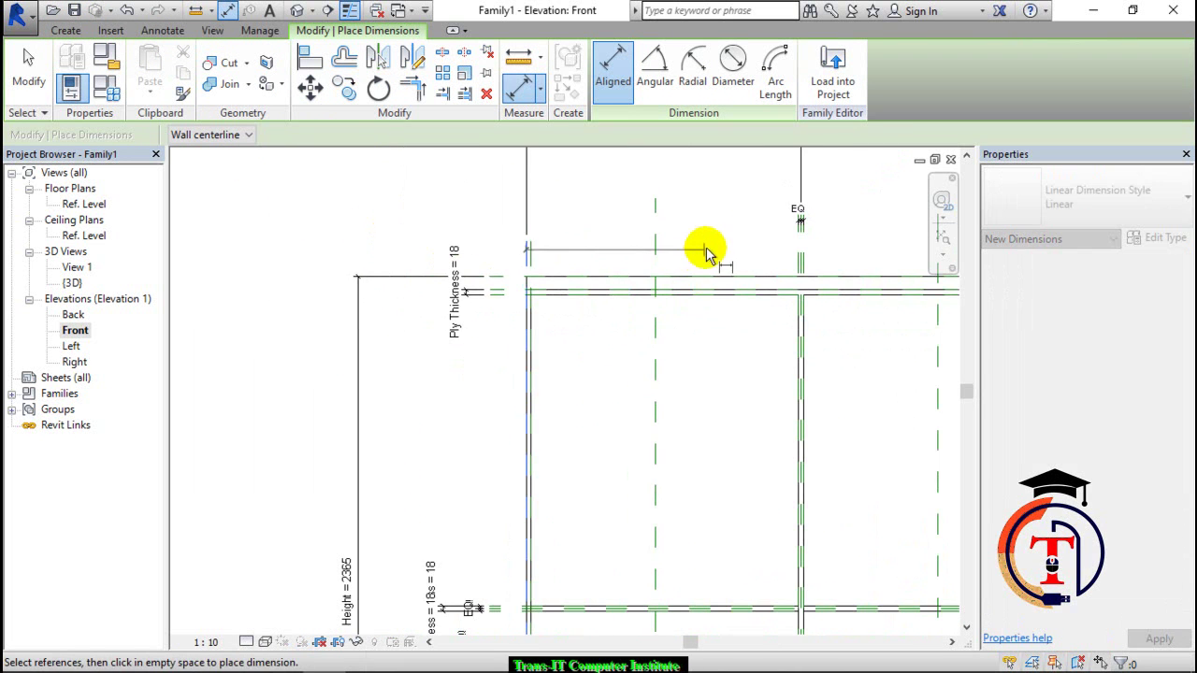
pyautogui.click(656, 242)
pyautogui.scroll(2, 800, 244)
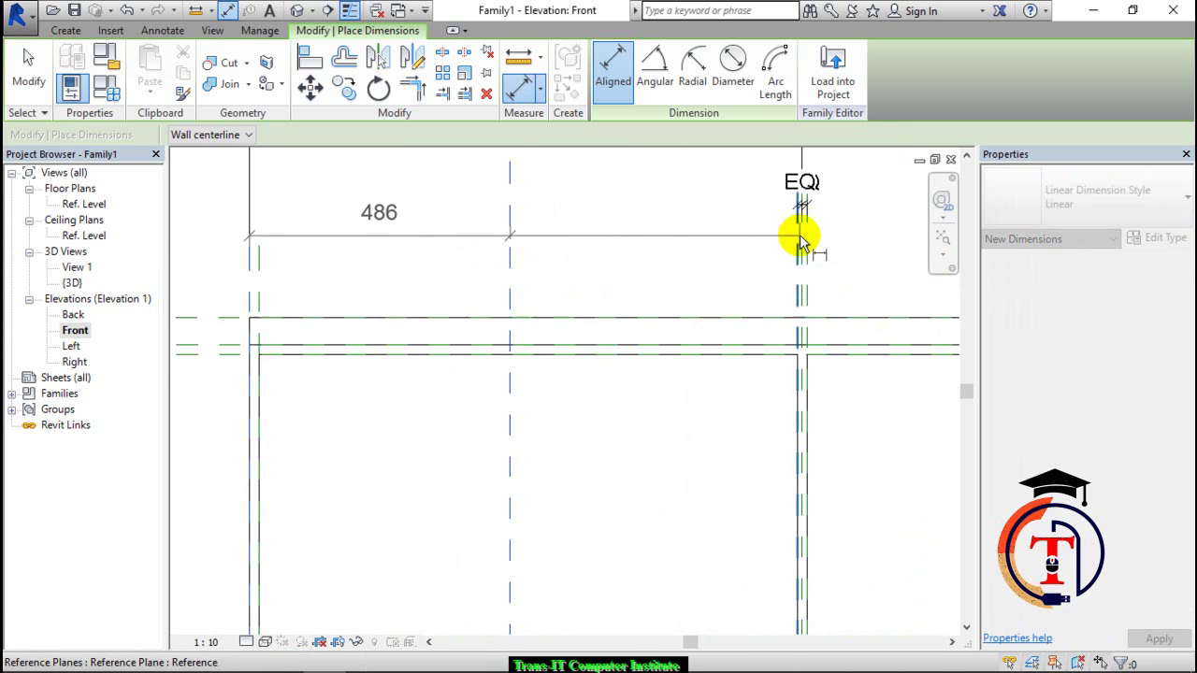
pyautogui.scroll(2, 802, 241)
pyautogui.click(803, 241)
pyautogui.scroll(-2, 799, 253)
pyautogui.scroll(-1, 786, 285)
pyautogui.moveTo(783, 289); pyautogui.dragTo(215, 308, button='middle')
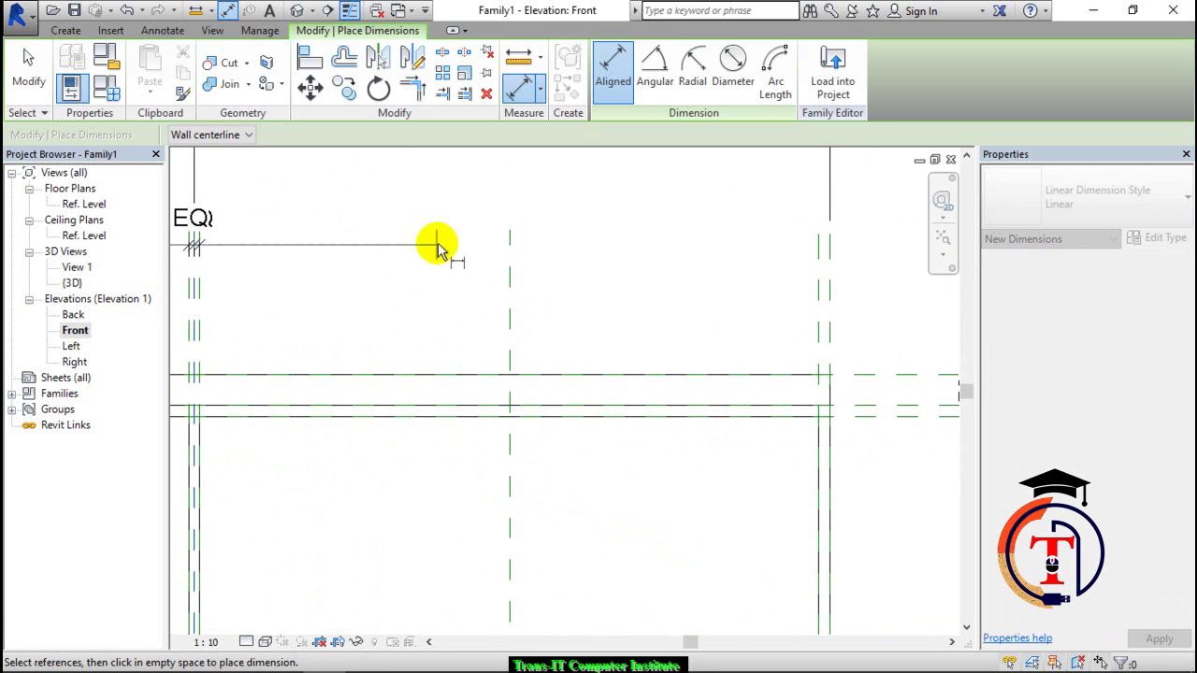
pyautogui.click(510, 241)
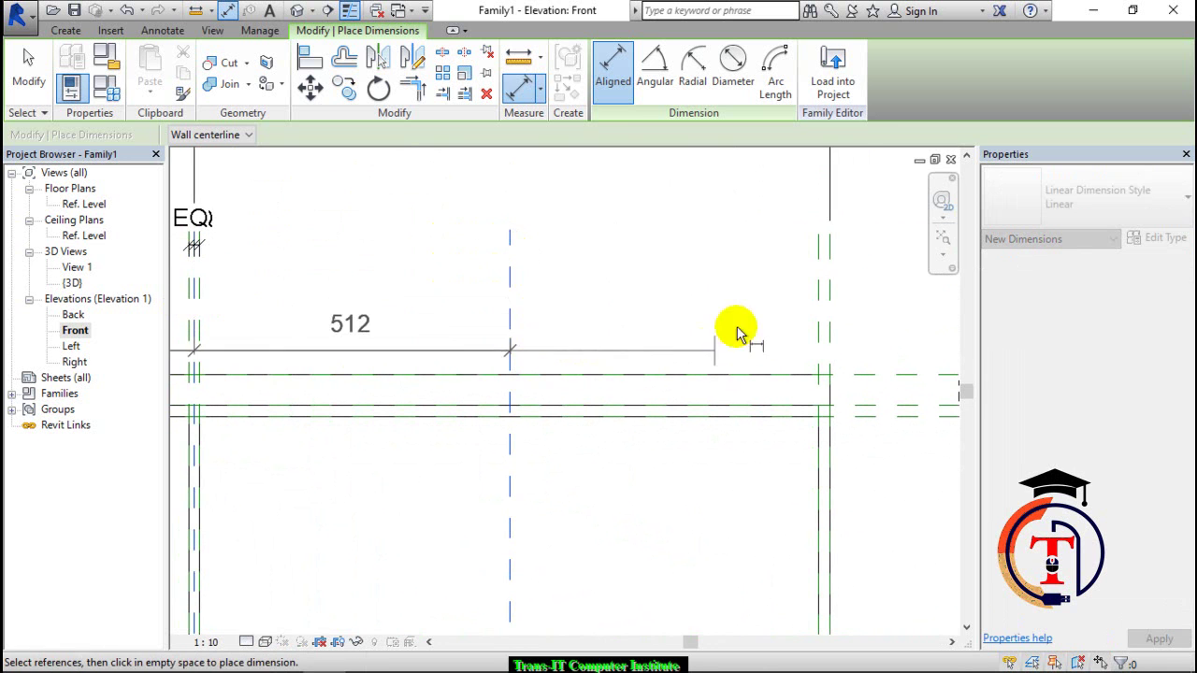
pyautogui.click(832, 293)
# Place the dimension string above the wardrobe and make all four segments equal with EQ.
pyautogui.scroll(-2, 649, 293)
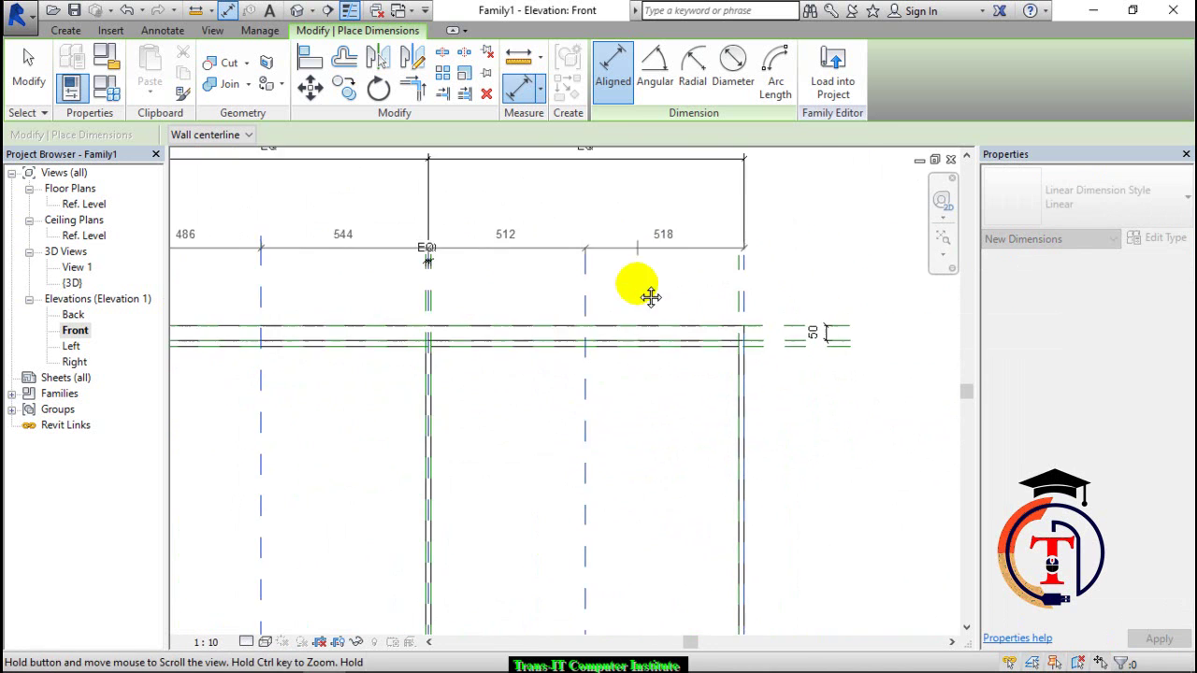
pyautogui.scroll(-1, 636, 323)
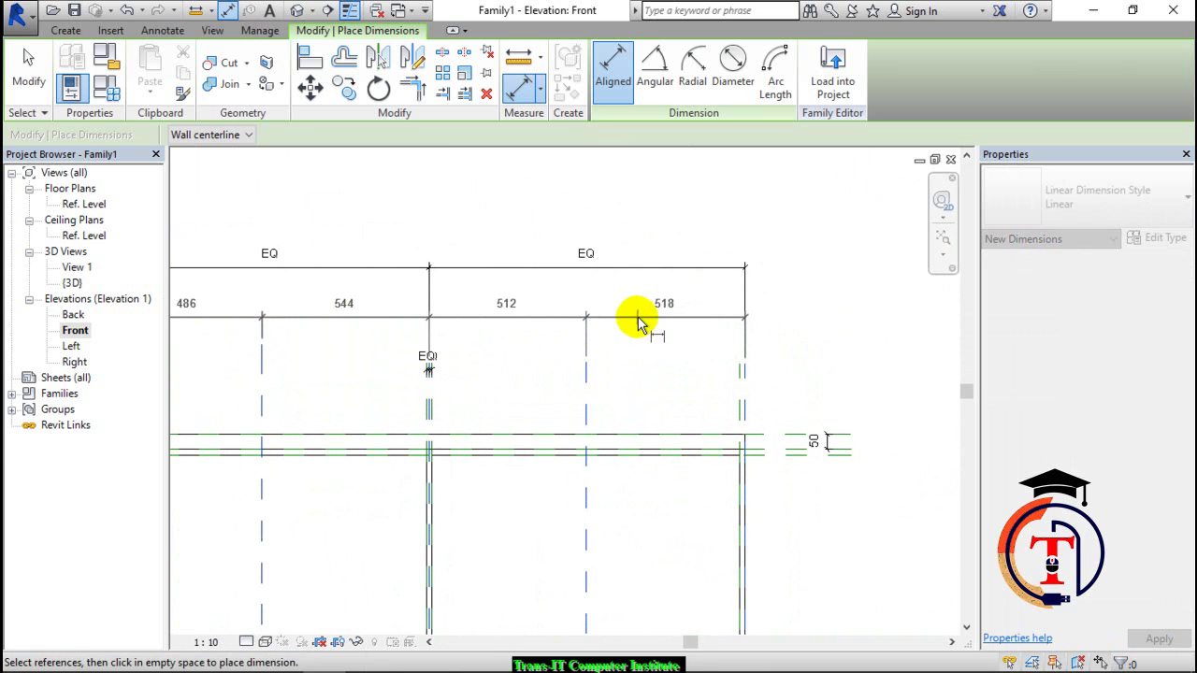
pyautogui.click(638, 323)
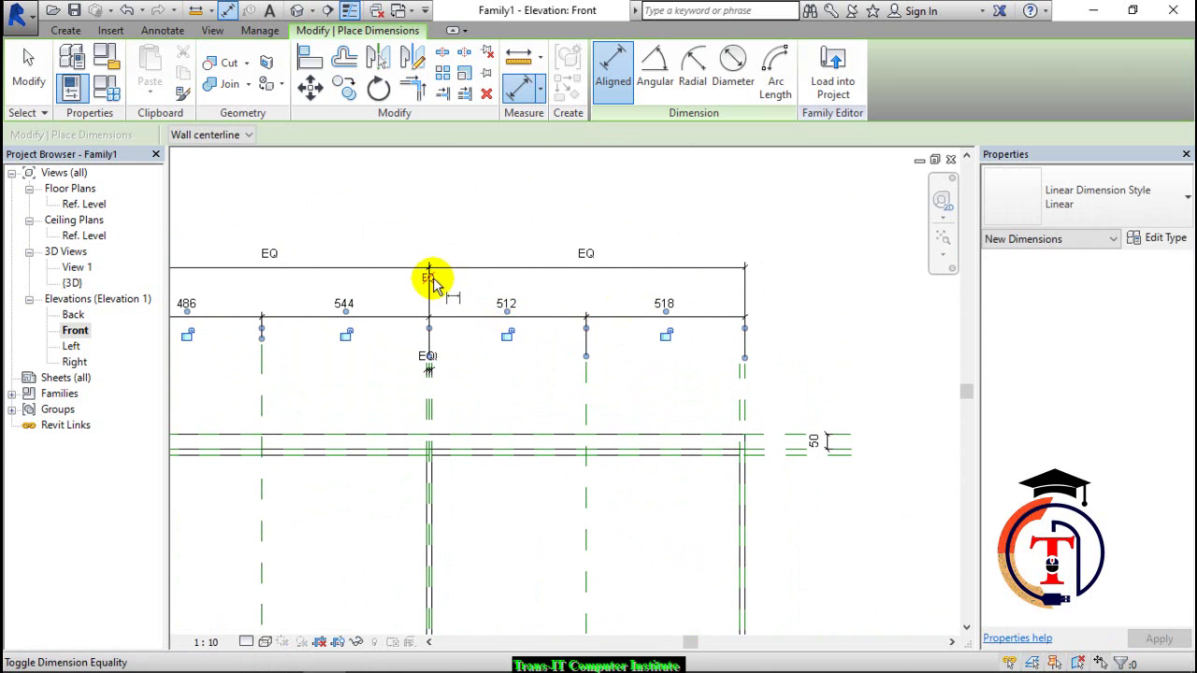
pyautogui.click(432, 283)
pyautogui.scroll(-1, 463, 304)
pyautogui.scroll(-1, 468, 312)
pyautogui.press('Escape')
pyautogui.moveTo(529, 281); pyautogui.dragTo(553, 192, button='middle')
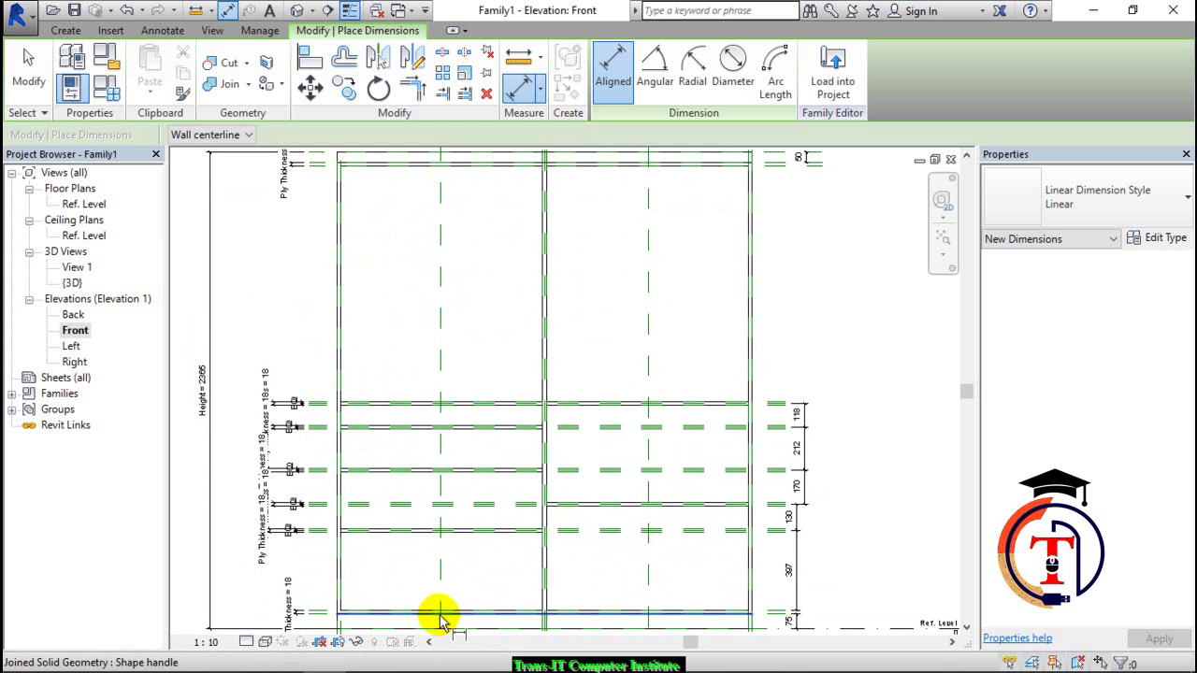
pyautogui.scroll(-2, 480, 393)
# Start a solid extrusion sketch at the wardrobe's inner top-left corner.
pyautogui.press('Escape')
pyautogui.press('Escape')
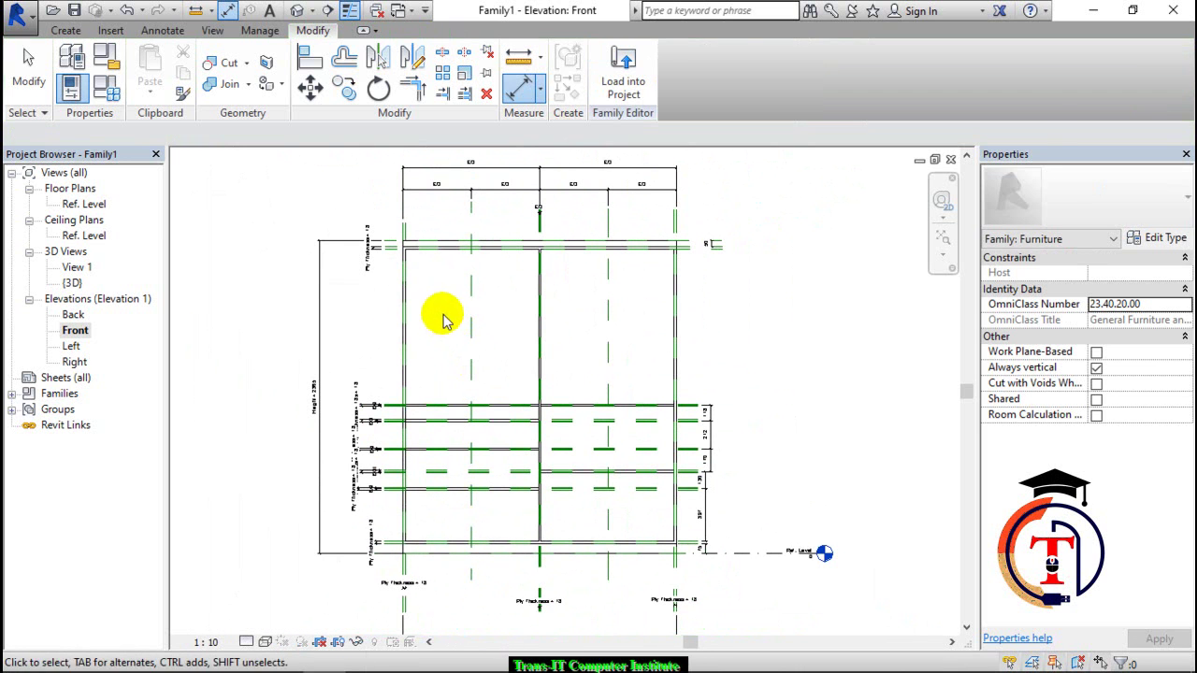
pyautogui.click(68, 31)
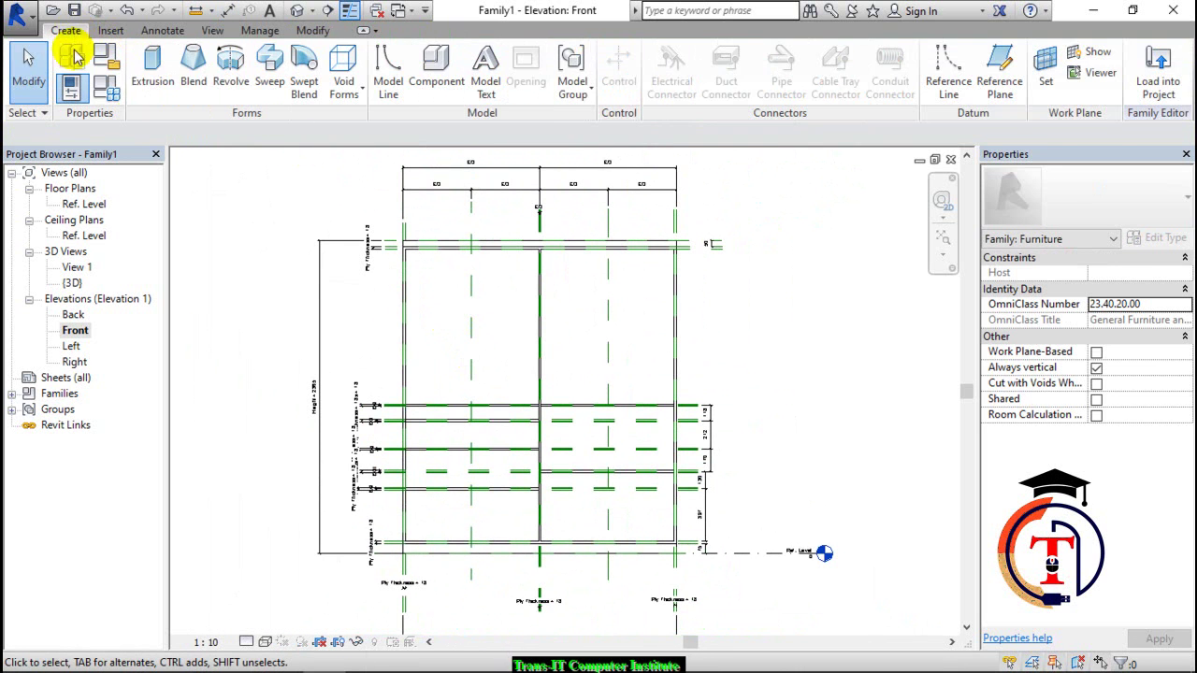
pyautogui.click(154, 75)
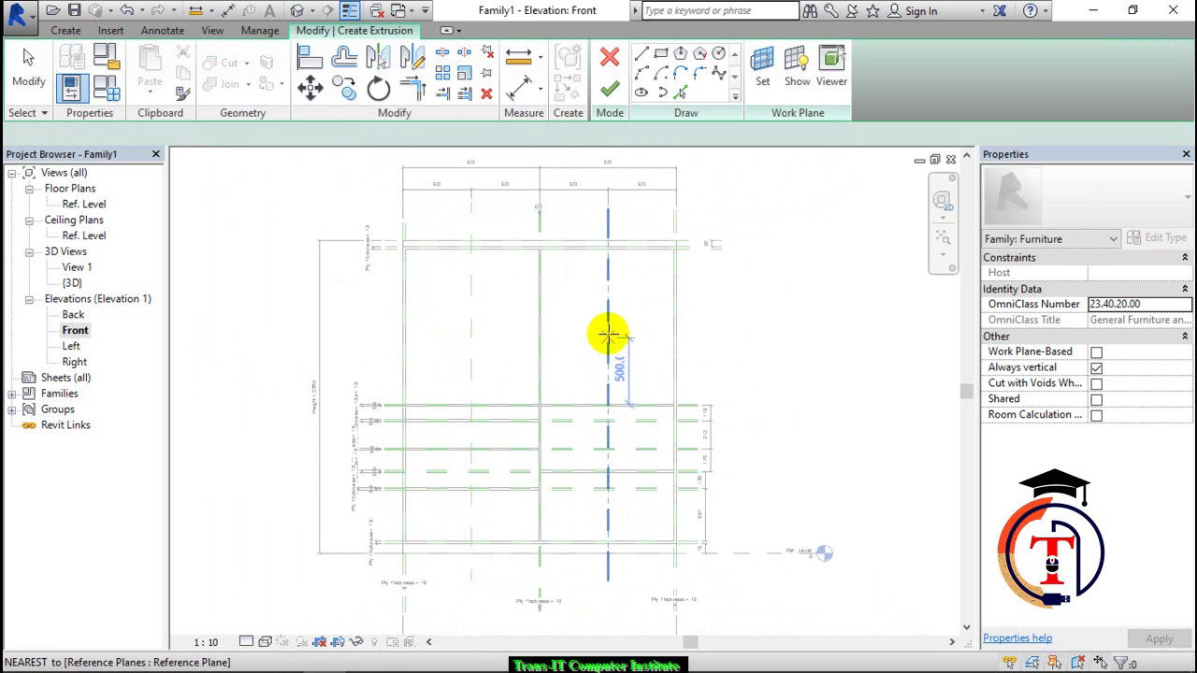
pyautogui.scroll(2, 417, 265)
pyautogui.scroll(2, 362, 259)
pyautogui.scroll(2, 362, 259)
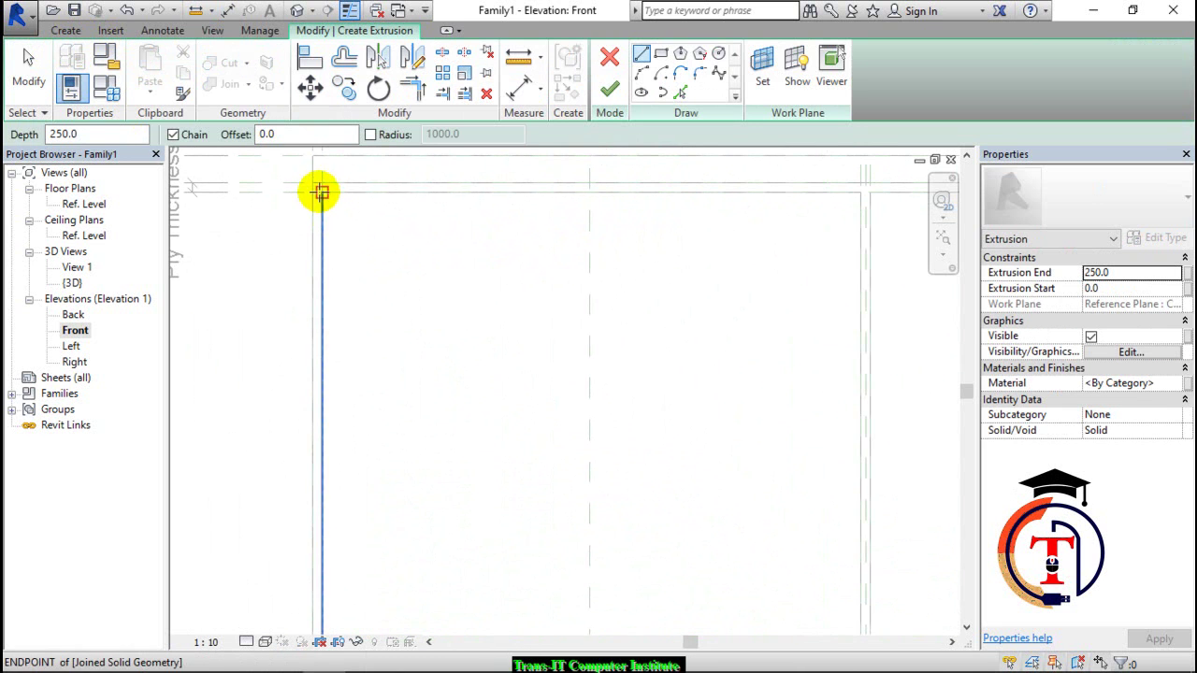
pyautogui.click(313, 184)
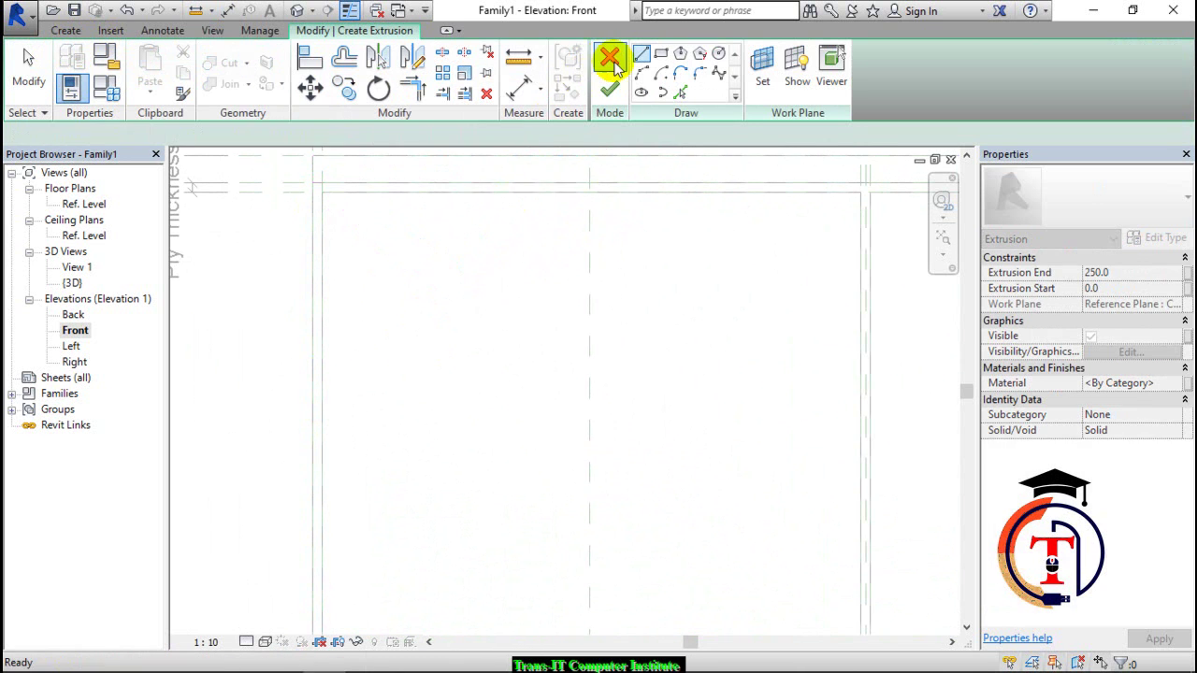
# Sketch a rectangle from the inner top-left corner to the left bay's plane and finish the extrusion.
pyautogui.click(660, 55)
pyautogui.click(312, 184)
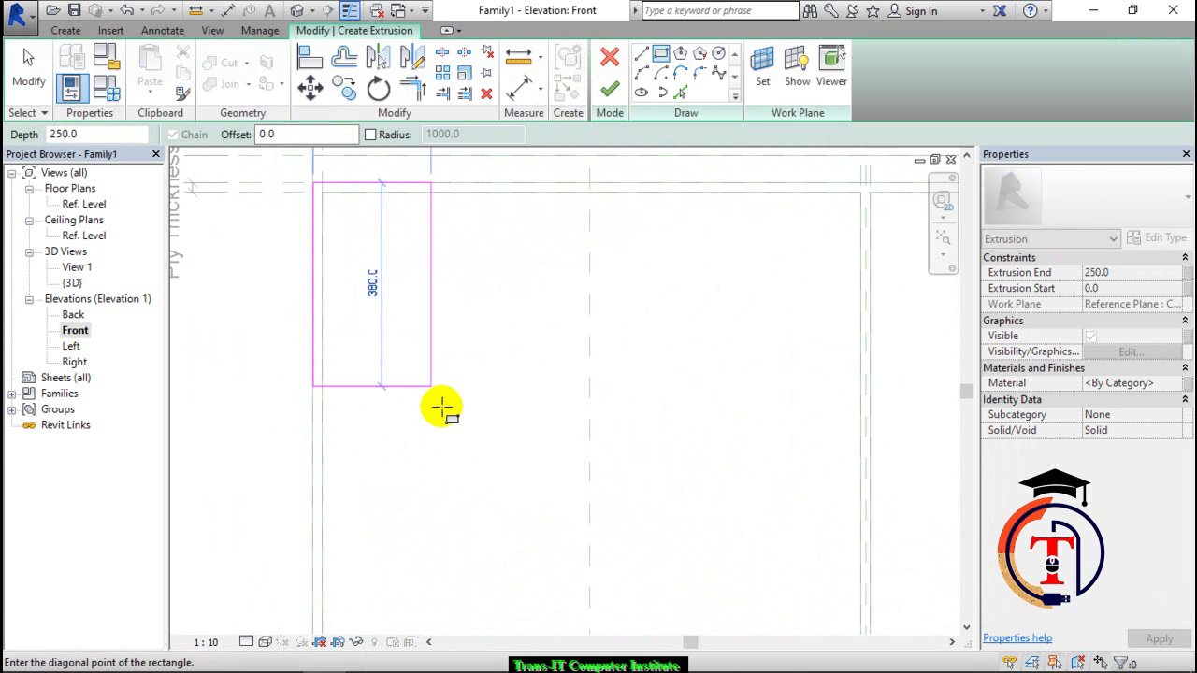
pyautogui.scroll(-2, 449, 411)
pyautogui.moveTo(455, 419); pyautogui.dragTo(420, 221, button='middle')
pyautogui.moveTo(420, 411); pyautogui.dragTo(431, 240, button='middle')
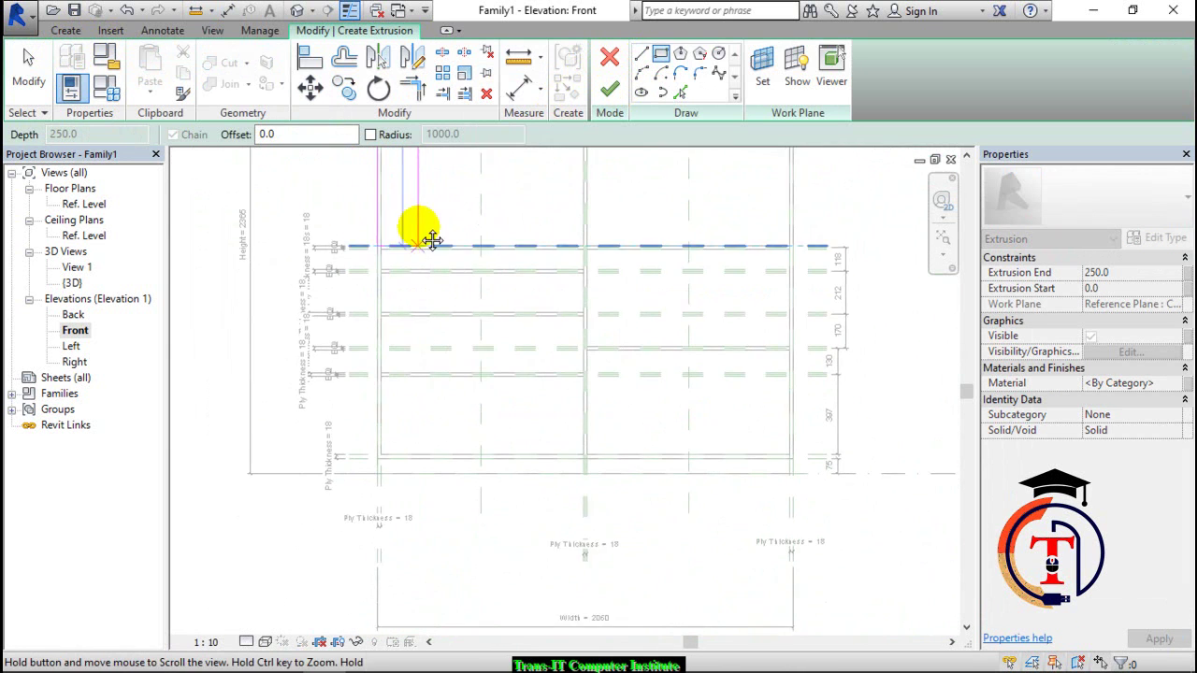
pyautogui.scroll(1, 440, 417)
pyautogui.scroll(2, 449, 430)
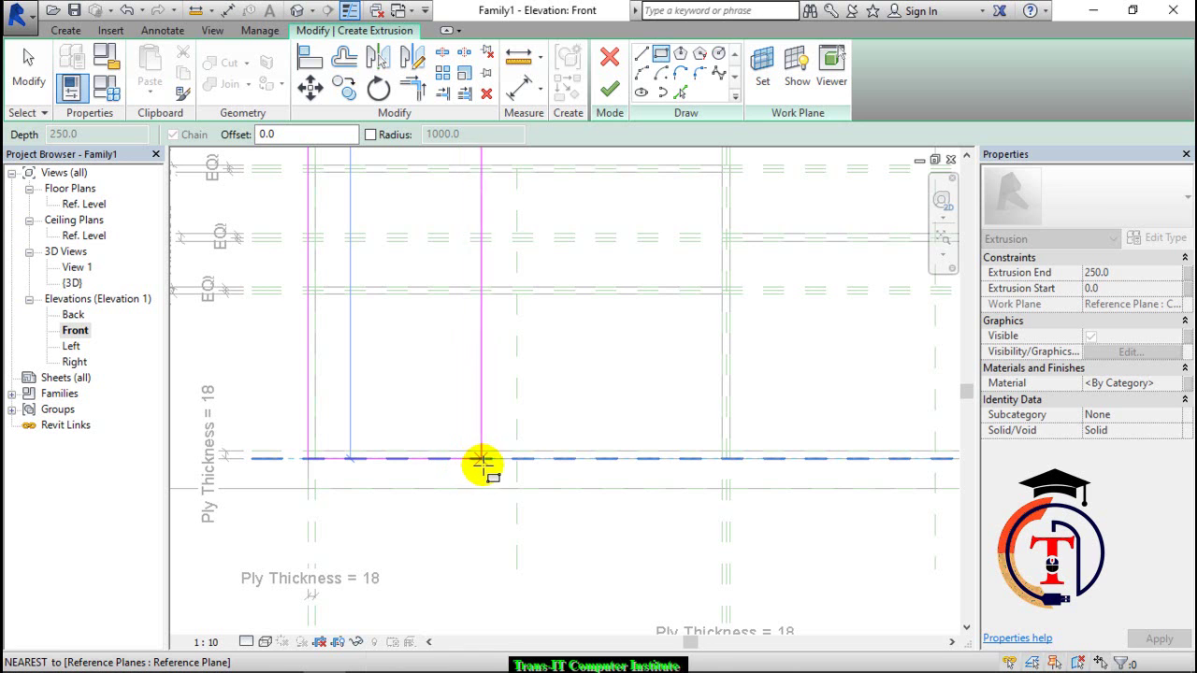
pyautogui.click(513, 461)
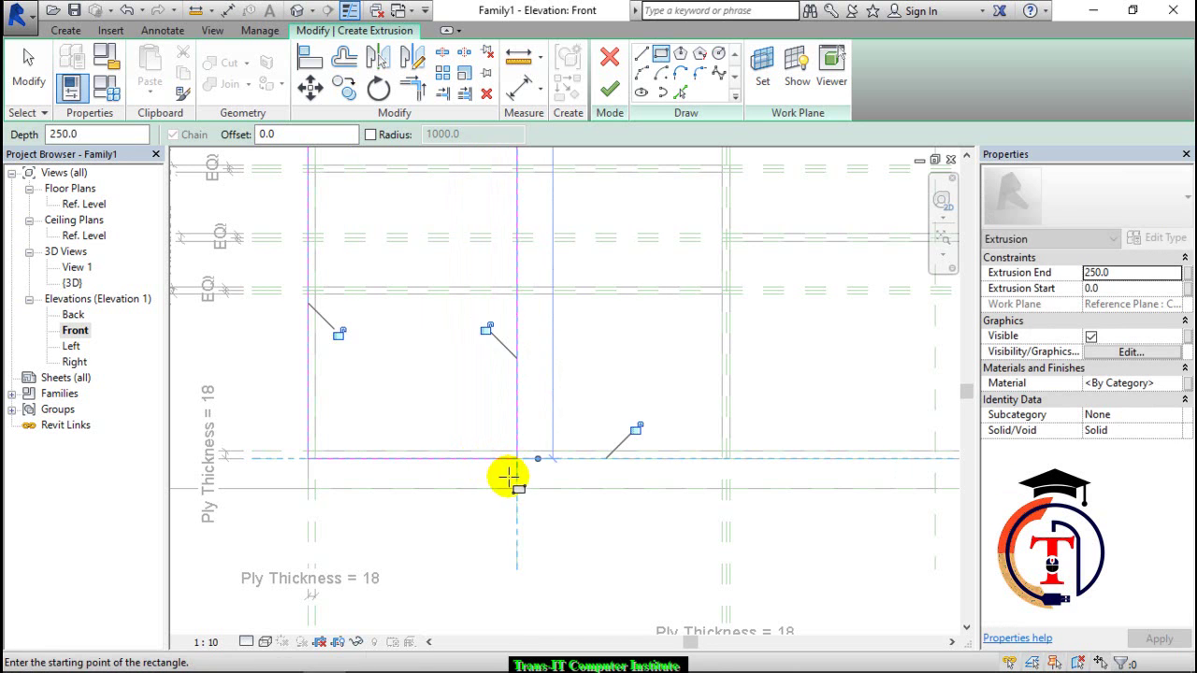
pyautogui.scroll(-2, 510, 472)
pyautogui.moveTo(510, 471)
pyautogui.mouseDown(button='middle')
pyautogui.moveTo(547, 401)
pyautogui.moveTo(577, 461)
pyautogui.mouseUp(button='middle')
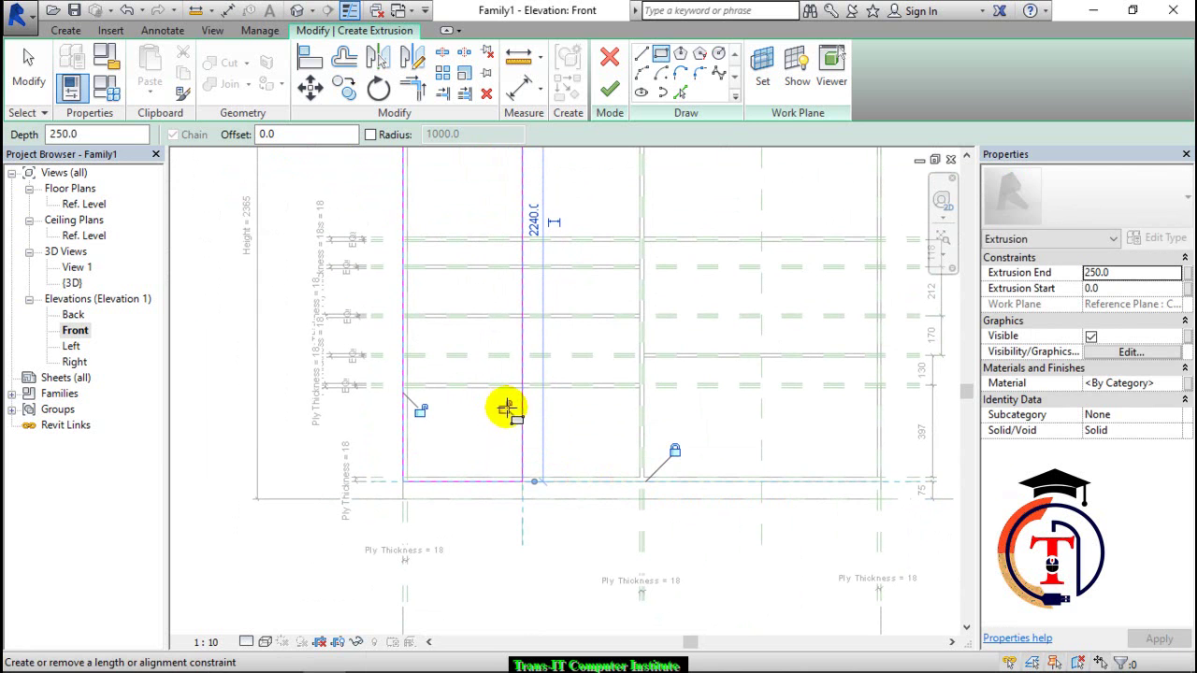
pyautogui.moveTo(481, 281); pyautogui.dragTo(504, 634, button='middle')
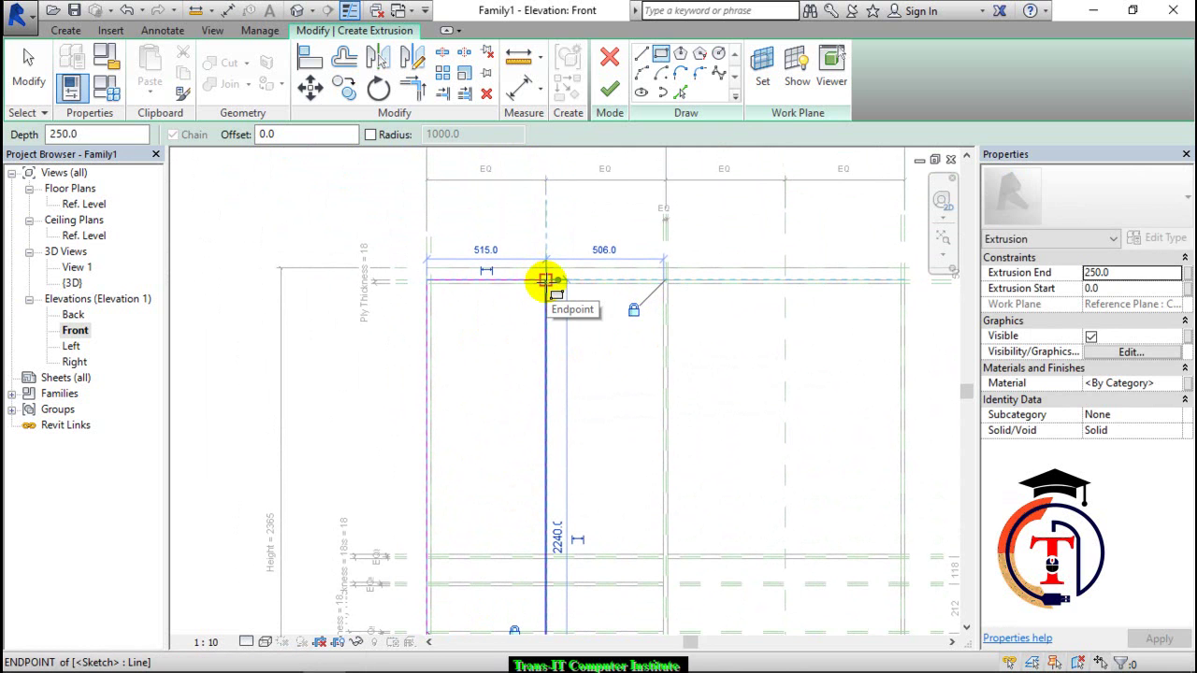
pyautogui.click(545, 281)
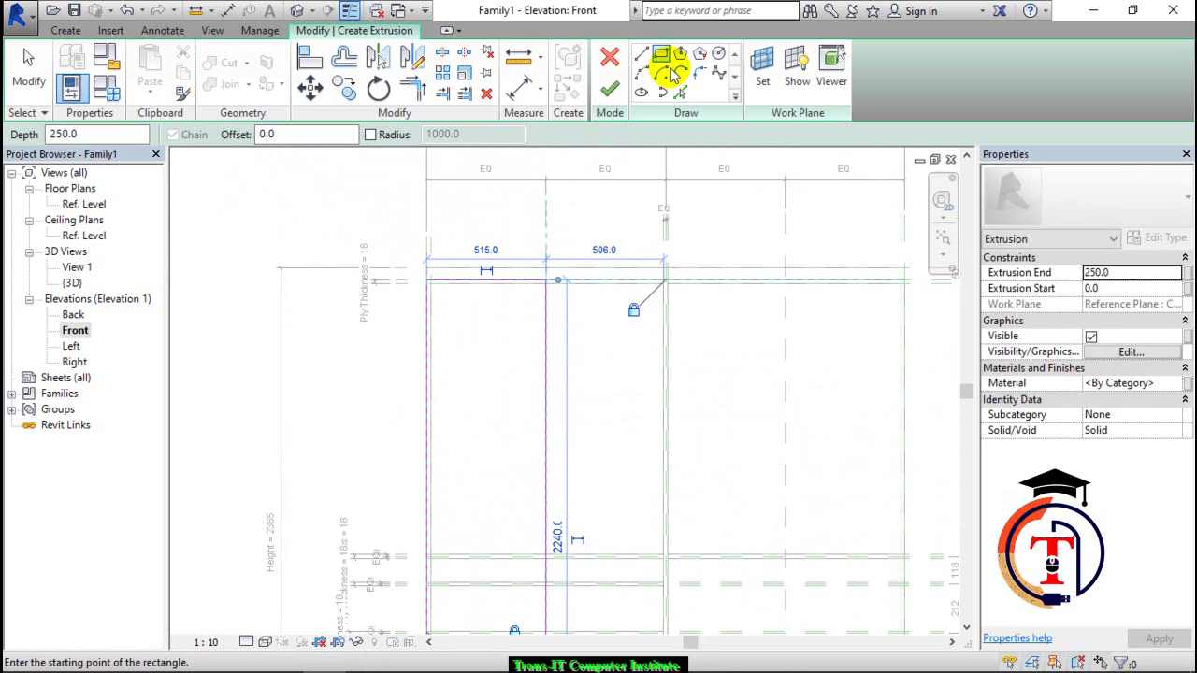
pyautogui.click(609, 88)
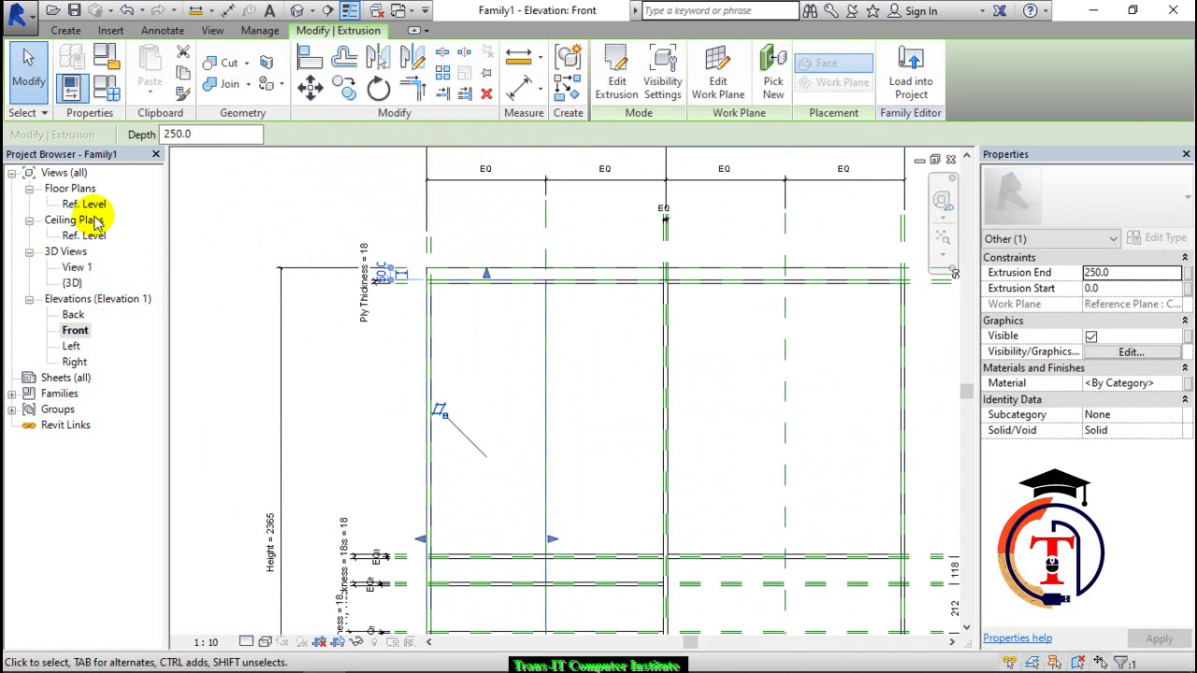
# In the Ref. Level plan, place a new reference plane near the front depth line.
pyautogui.doubleClick(84, 204)
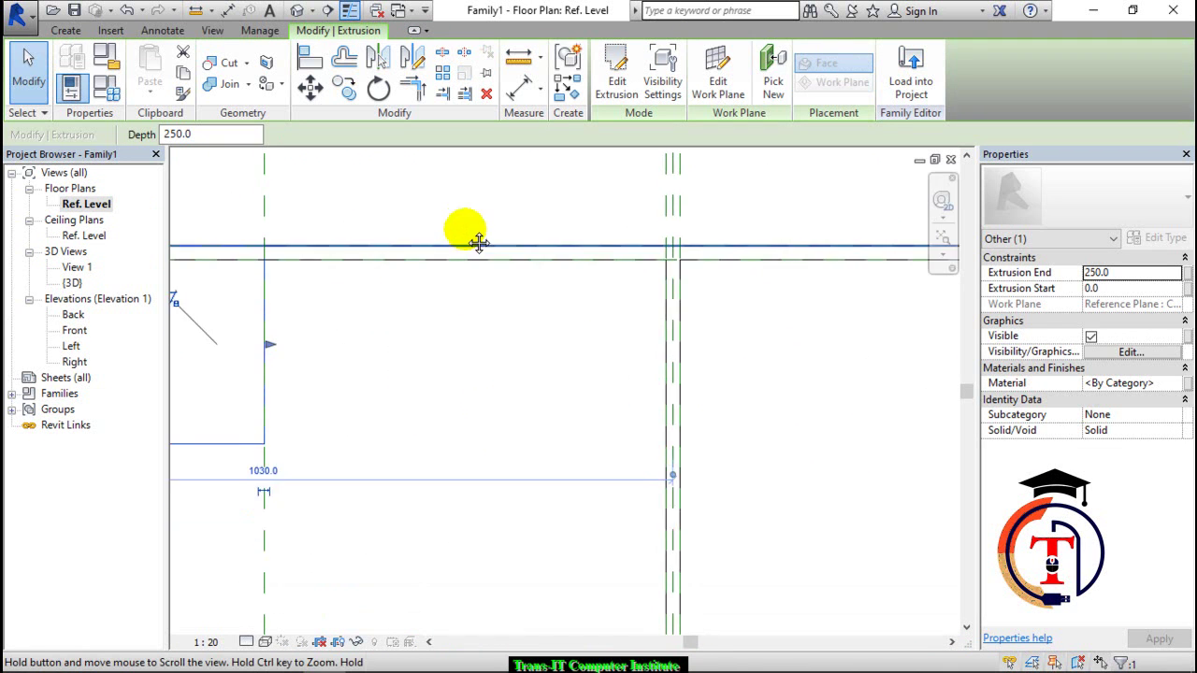
pyautogui.scroll(-2, 542, 346)
pyautogui.moveTo(553, 334); pyautogui.dragTo(727, 246, button='middle')
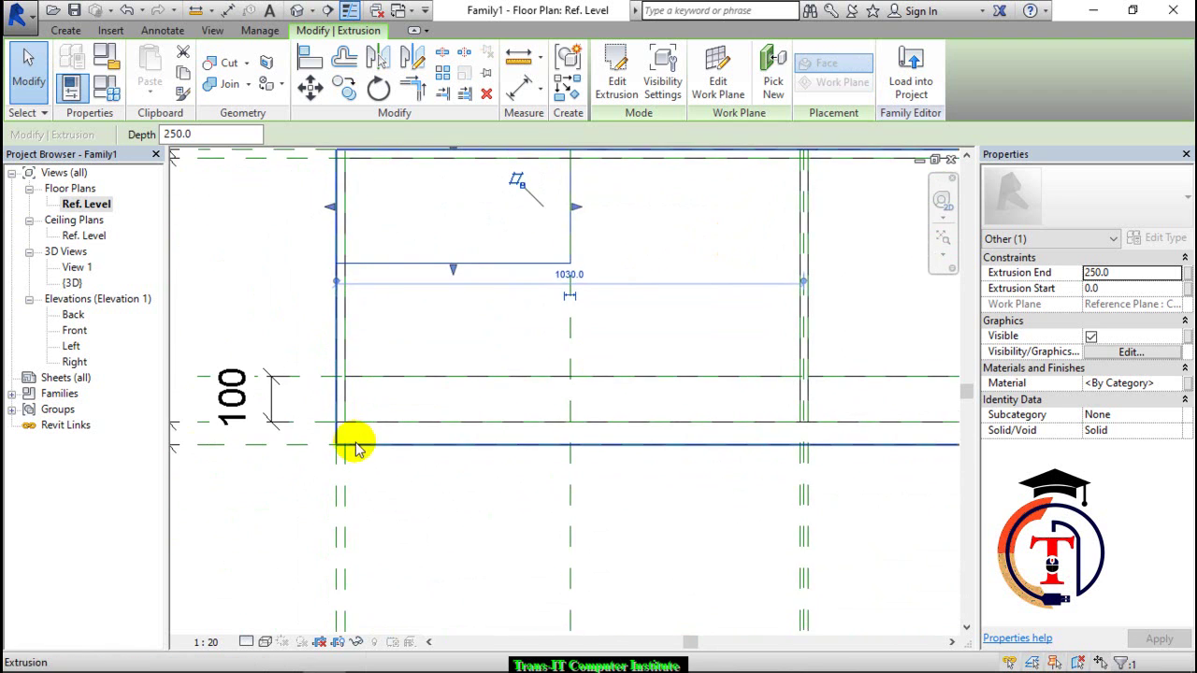
pyautogui.moveTo(356, 440); pyautogui.dragTo(398, 379, button='middle')
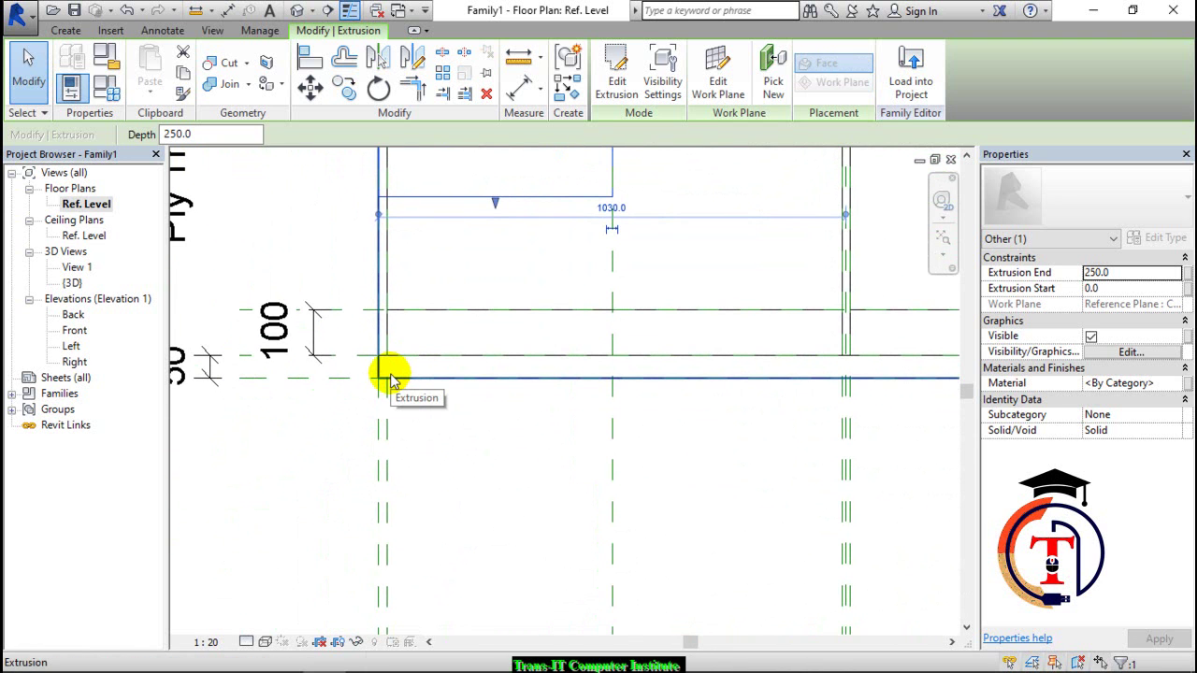
pyautogui.scroll(-2, 416, 309)
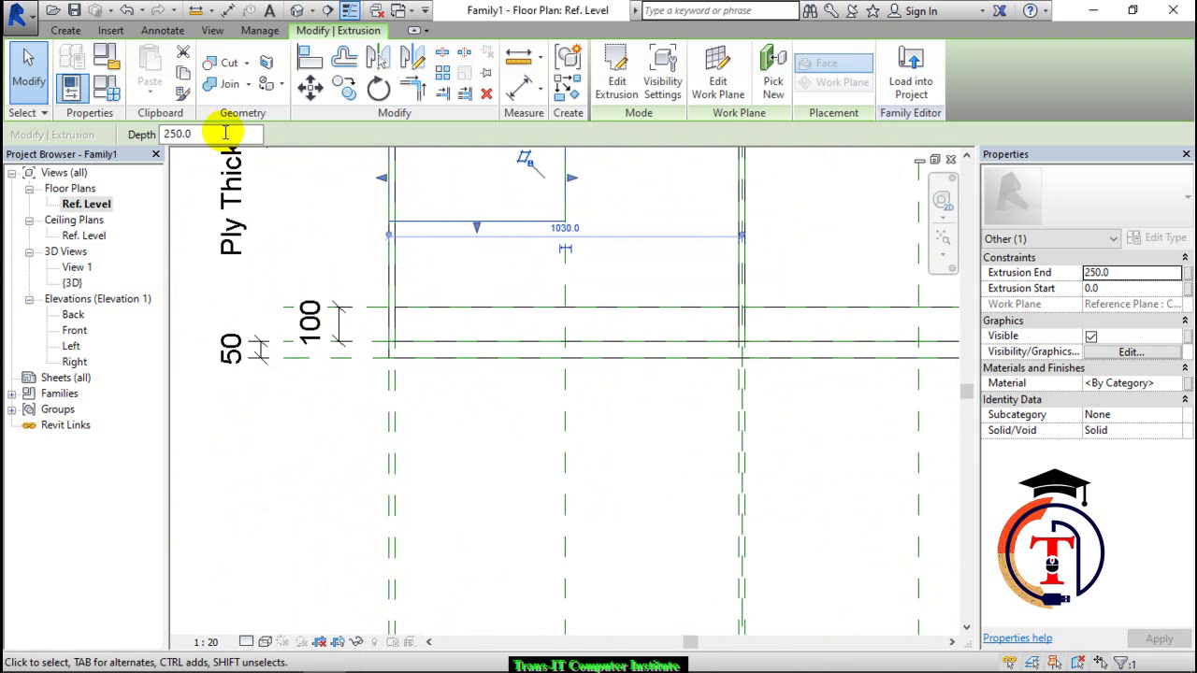
pyautogui.click(66, 31)
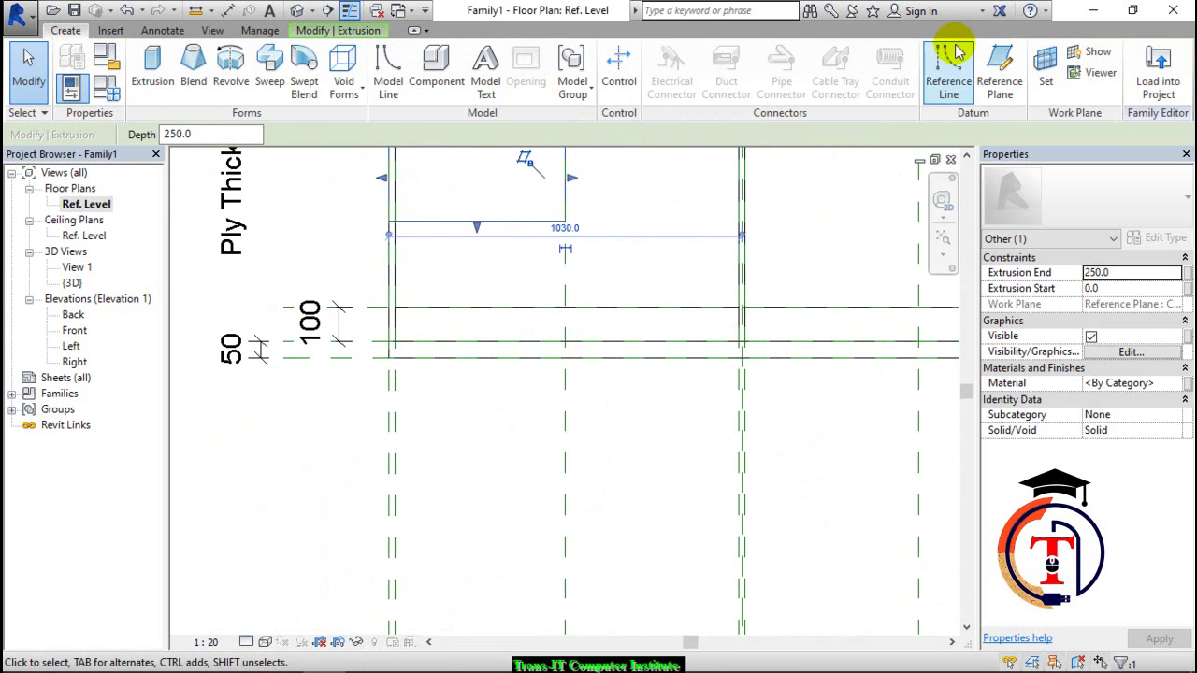
pyautogui.click(999, 65)
pyautogui.scroll(1, 367, 402)
pyautogui.scroll(2, 366, 402)
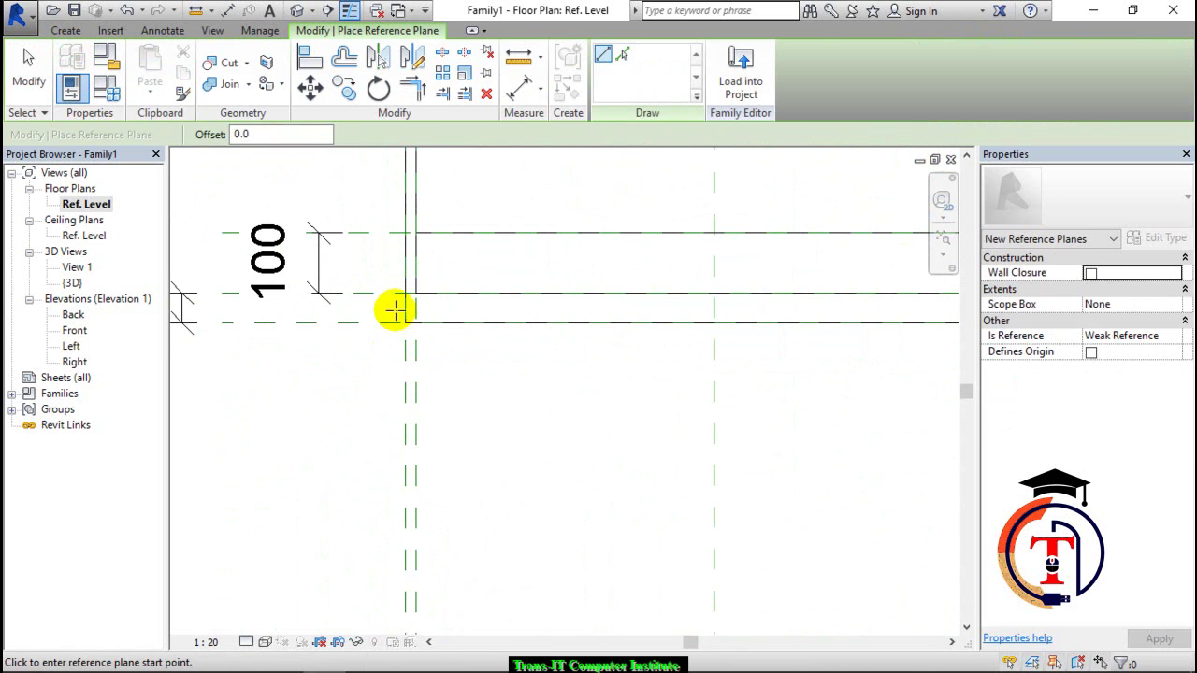
pyautogui.scroll(-2, 393, 302)
pyautogui.moveTo(401, 302); pyautogui.dragTo(152, 356, button='middle')
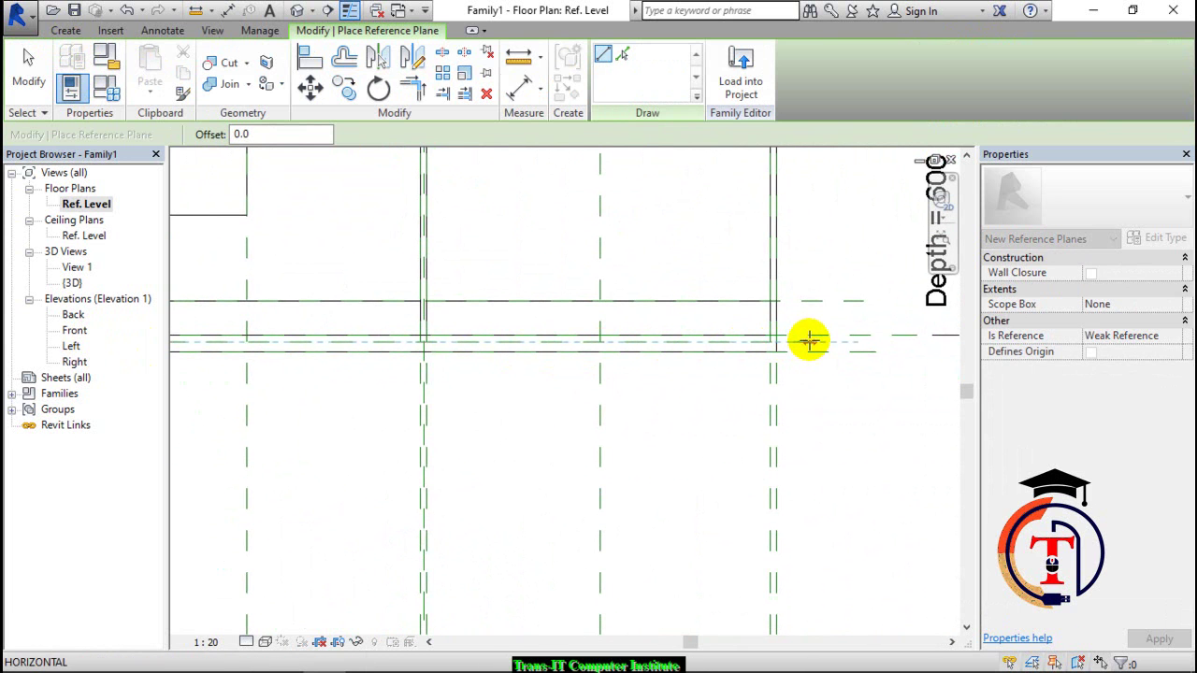
pyautogui.click(819, 352)
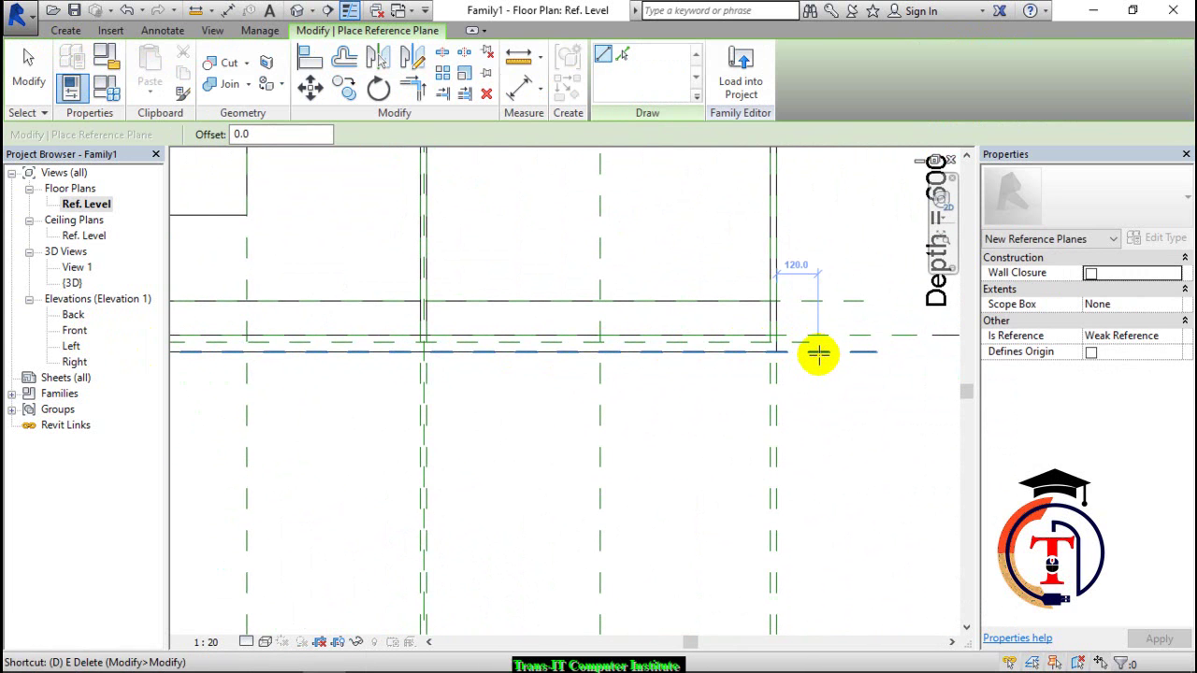
# Set the new reference plane's offset to 25 beyond the Depth line.
pyautogui.press('i')
pyautogui.scroll(2, 824, 351)
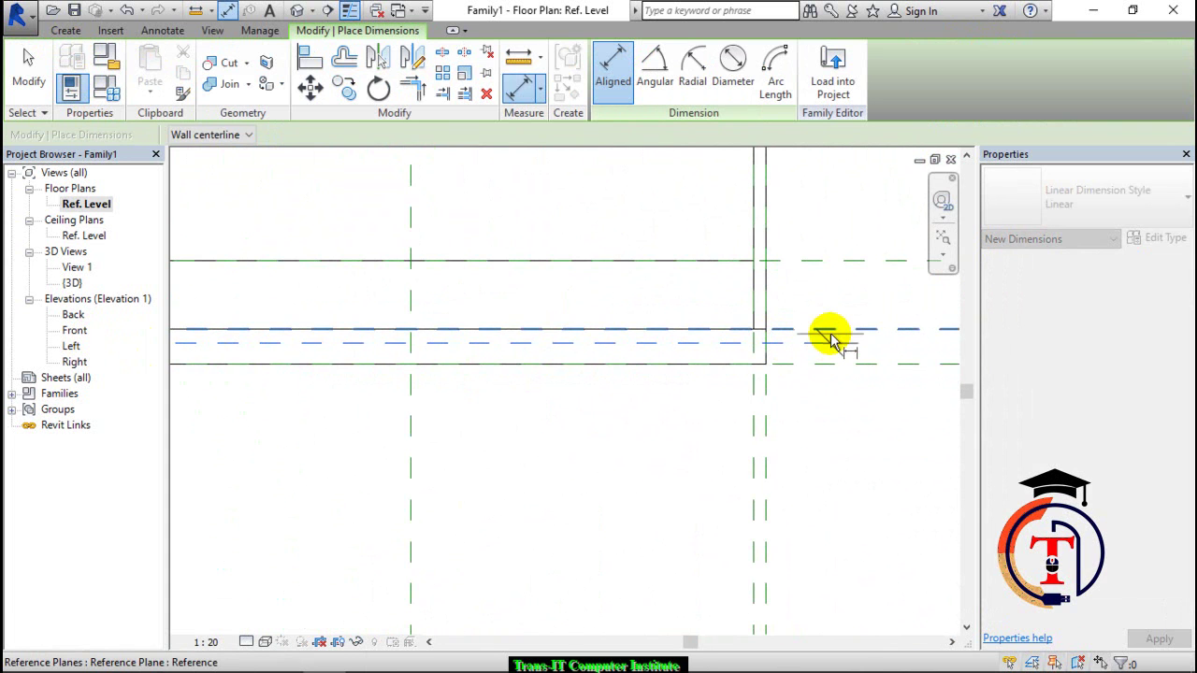
pyautogui.press('Escape')
pyautogui.click(810, 343)
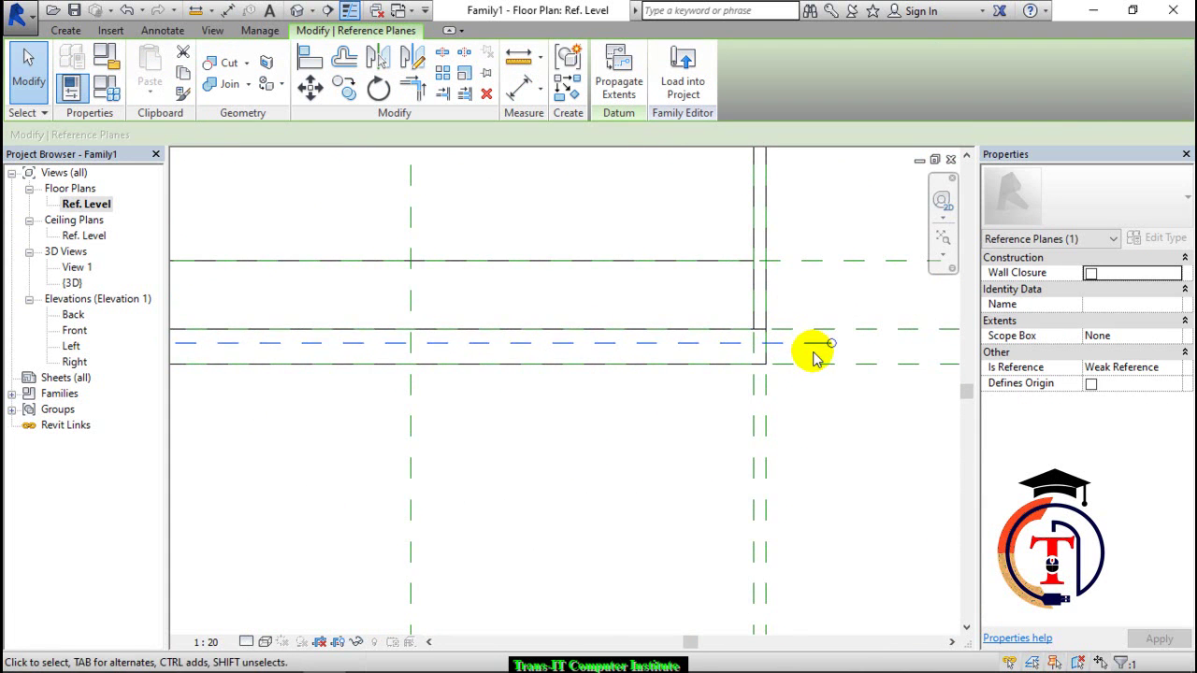
pyautogui.moveTo(814, 355); pyautogui.dragTo(900, 331, button='middle')
pyautogui.scroll(3, 316, 328)
pyautogui.scroll(2, 374, 326)
pyautogui.write('25')
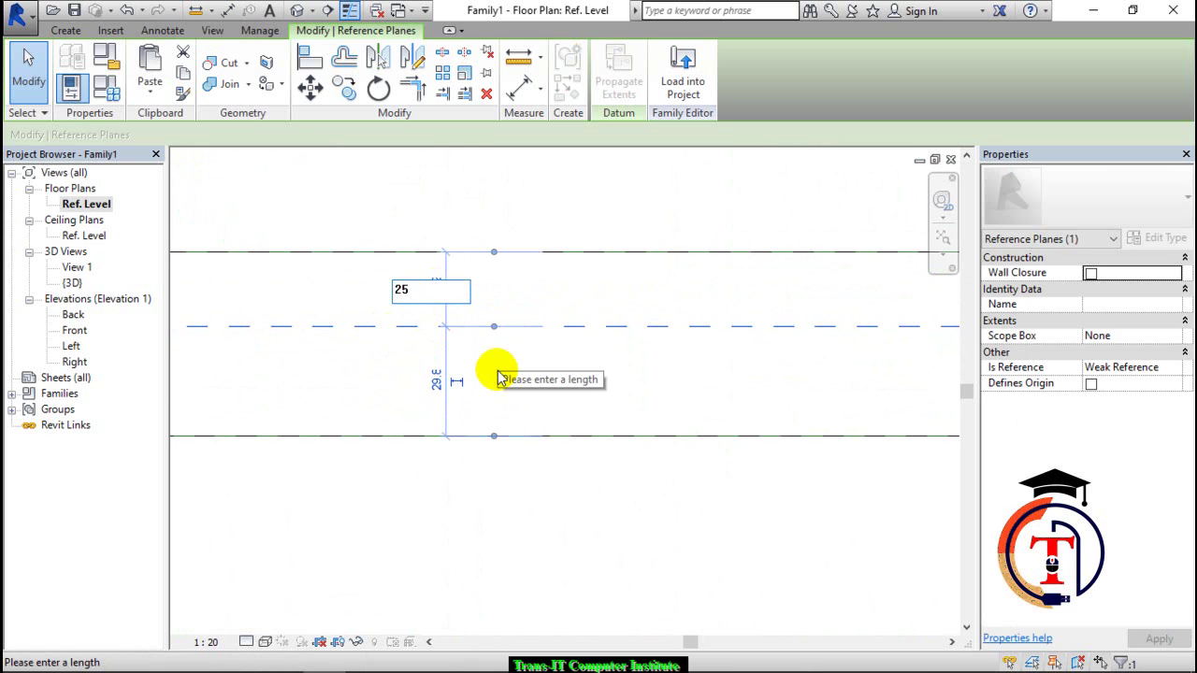
pyautogui.press('Return')
pyautogui.scroll(-2, 495, 376)
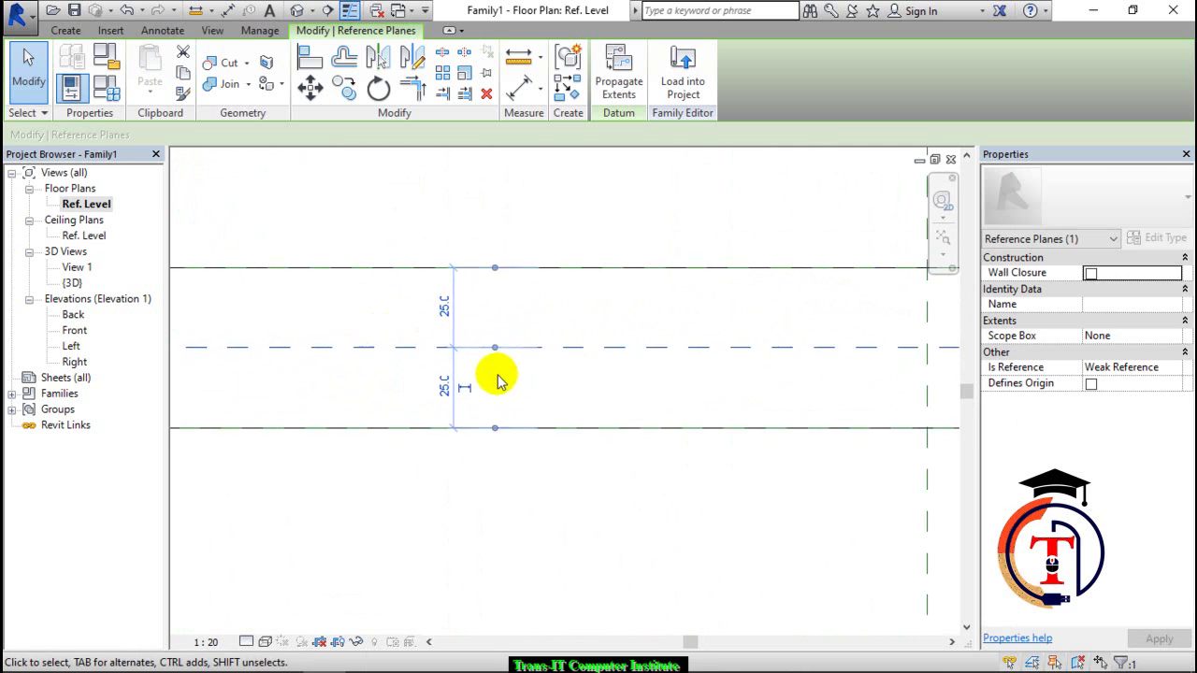
pyautogui.scroll(-2, 521, 353)
pyautogui.moveTo(701, 350); pyautogui.dragTo(421, 384, button='middle')
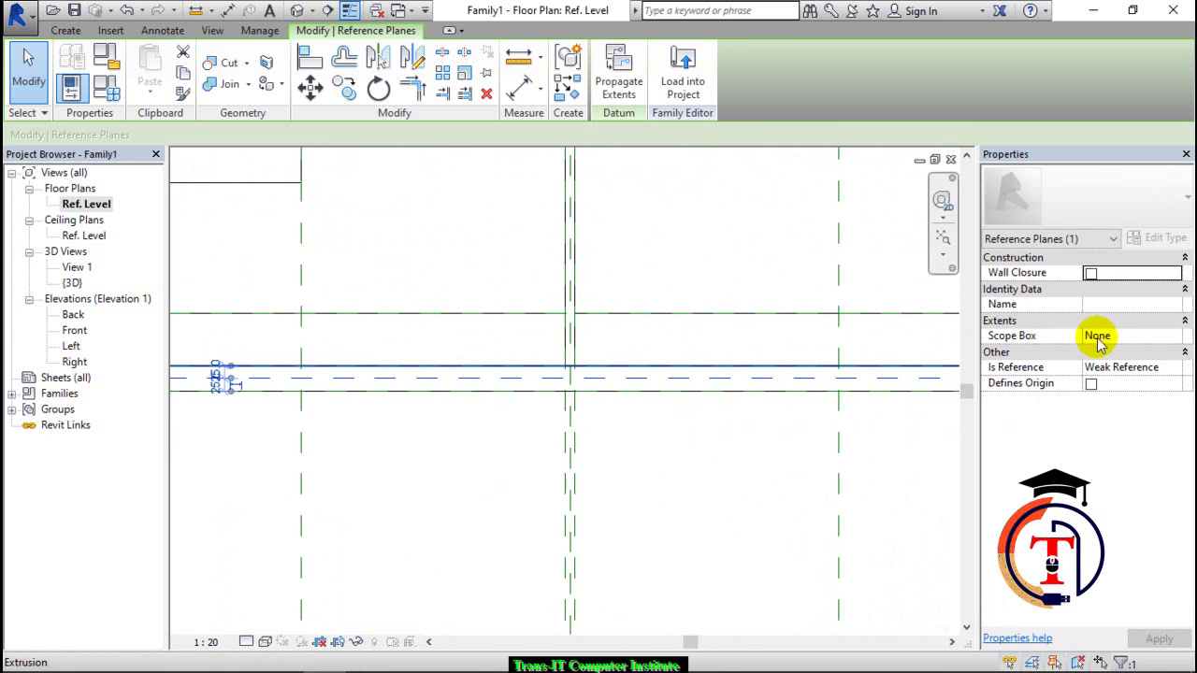
pyautogui.scroll(3, 789, 366)
pyautogui.press('Escape')
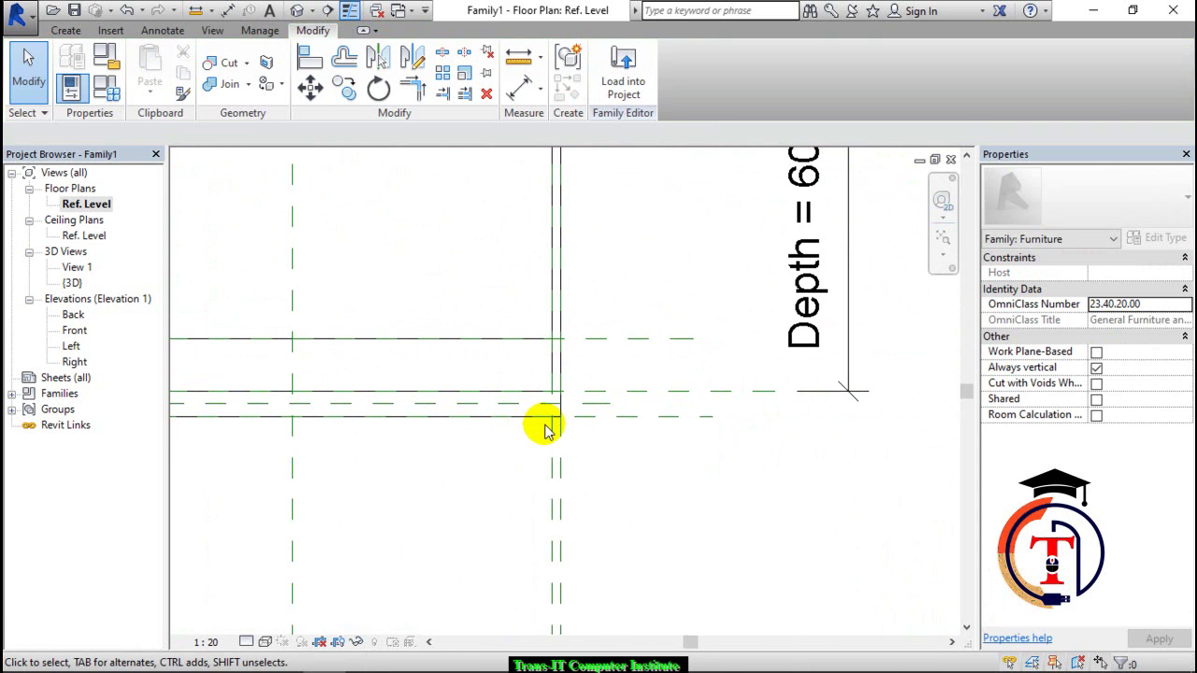
# Add an aligned dimension to the new reference plane.
pyautogui.press('d')
pyautogui.press('i')
pyautogui.click(603, 403)
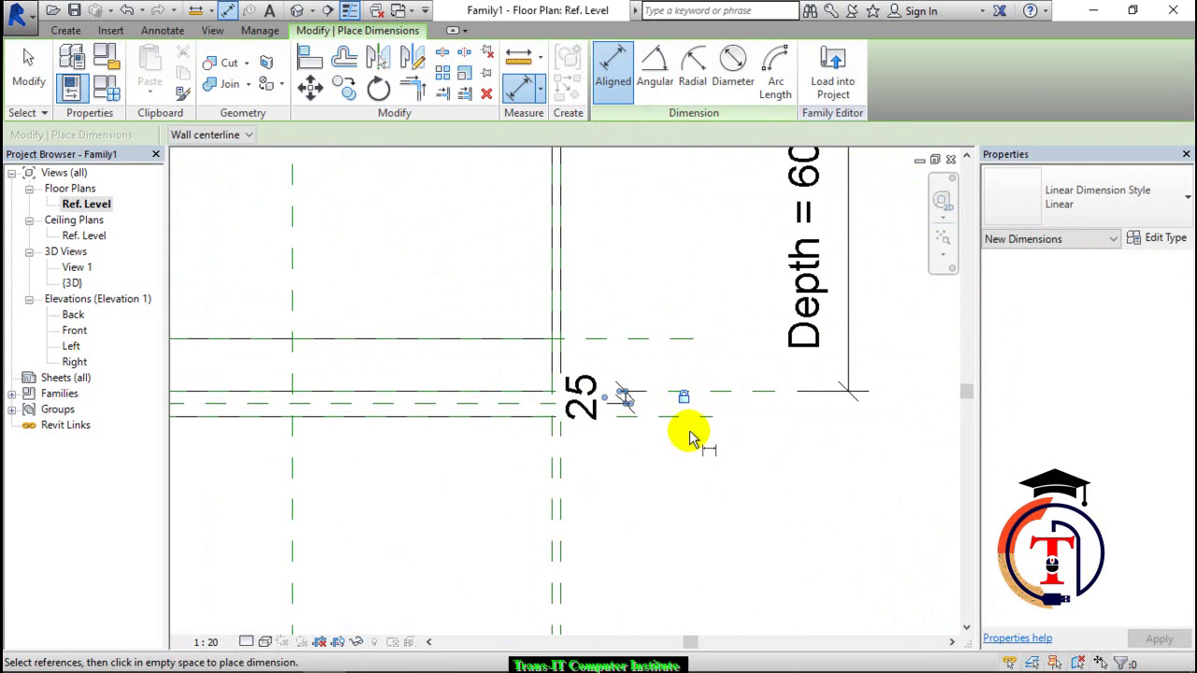
pyautogui.scroll(-2, 688, 432)
pyautogui.scroll(-1, 687, 432)
pyautogui.moveTo(687, 432); pyautogui.dragTo(922, 414, button='middle')
pyautogui.press('Escape')
pyautogui.press('Escape')
# Stretch the extrusion to span depth 600 to 625, then view it in 3D.
pyautogui.click(496, 329)
pyautogui.scroll(2, 500, 359)
pyautogui.scroll(1, 499, 344)
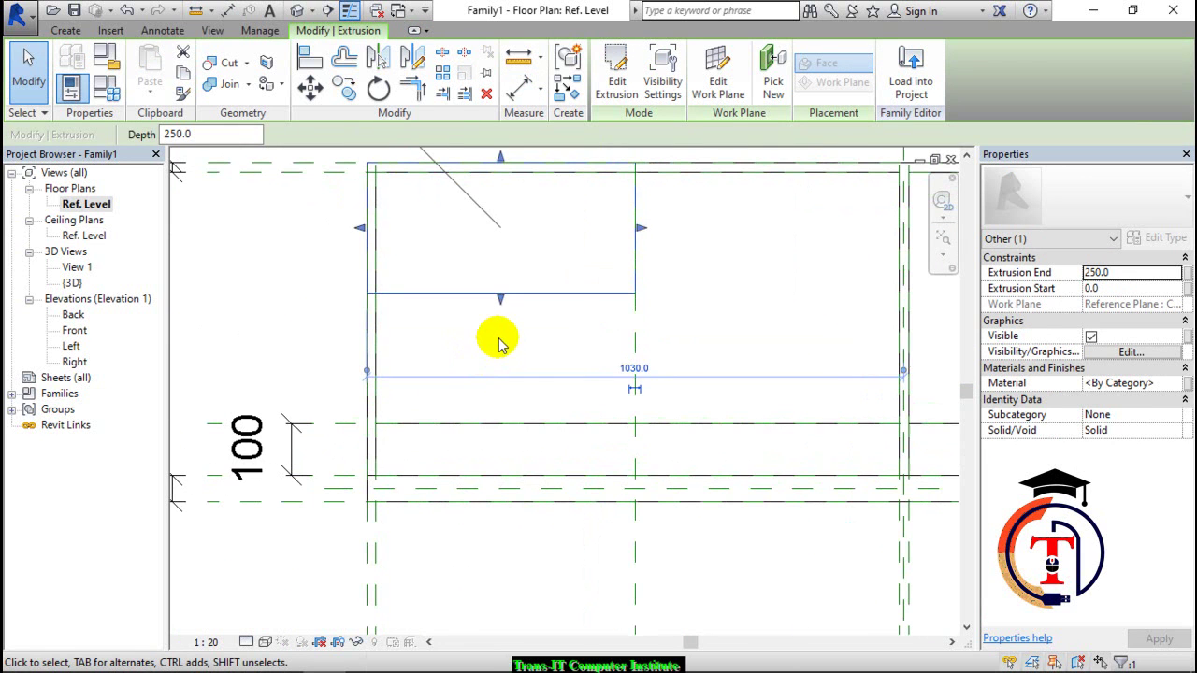
pyautogui.moveTo(500, 302)
pyautogui.mouseDown()
pyautogui.moveTo(481, 446)
pyautogui.moveTo(481, 486)
pyautogui.moveTo(499, 490)
pyautogui.mouseUp()
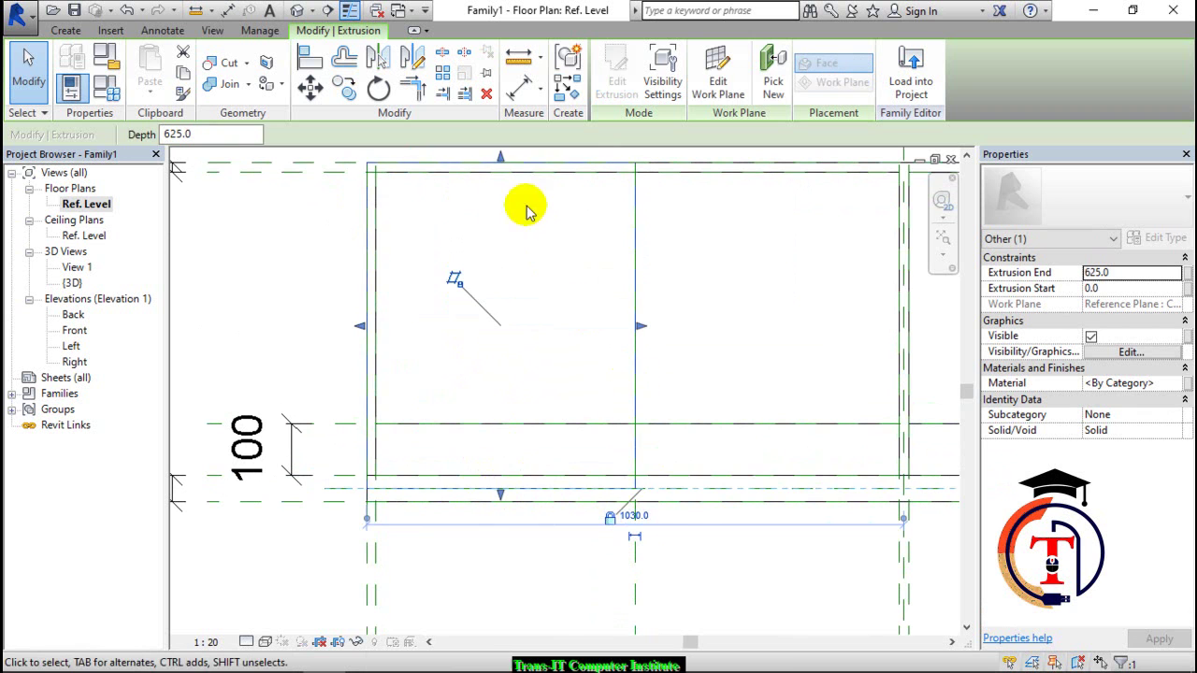
pyautogui.moveTo(500, 159); pyautogui.dragTo(521, 477)
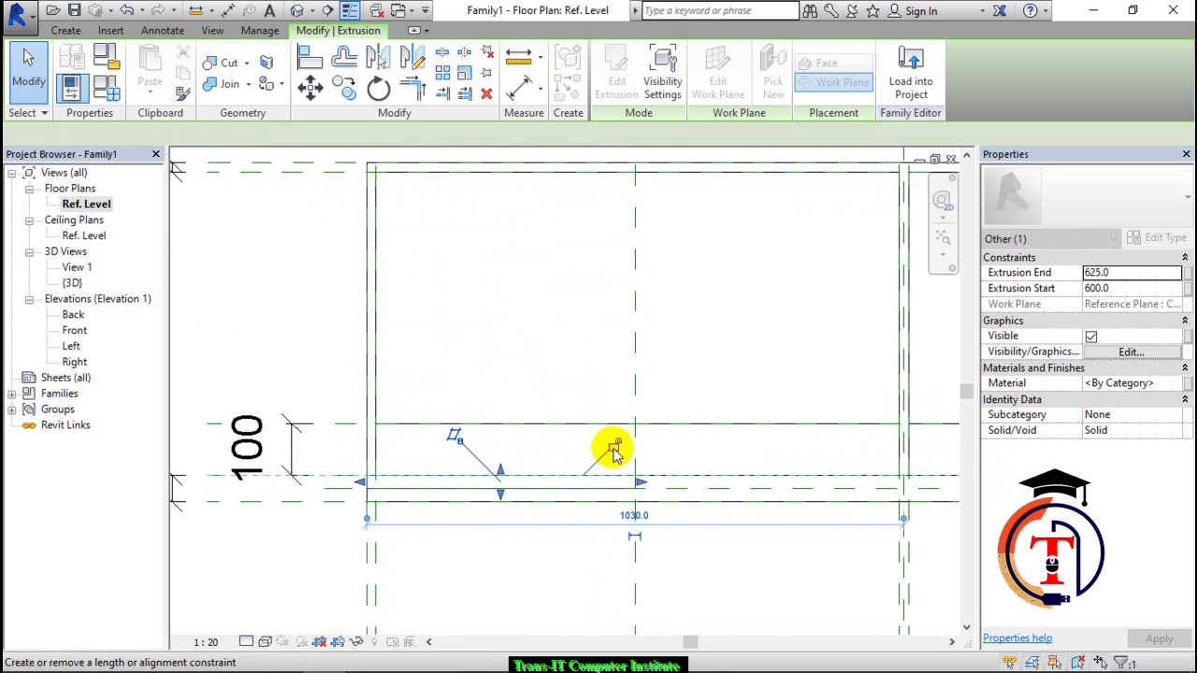
pyautogui.click(609, 353)
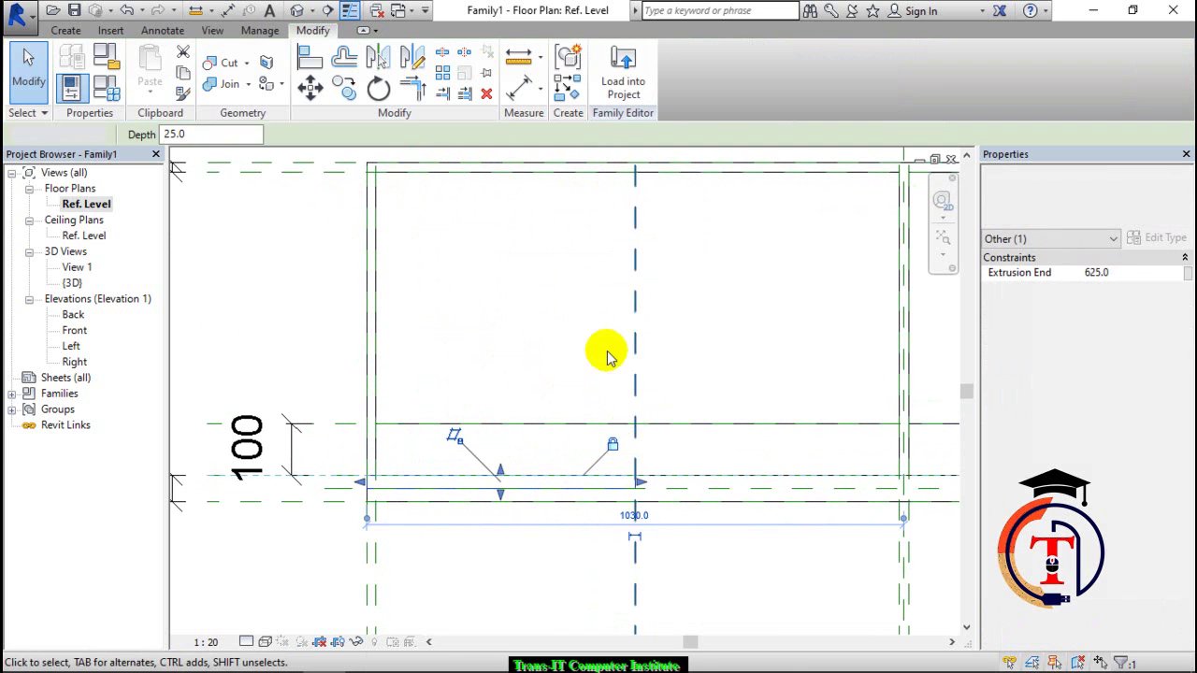
pyautogui.click(296, 10)
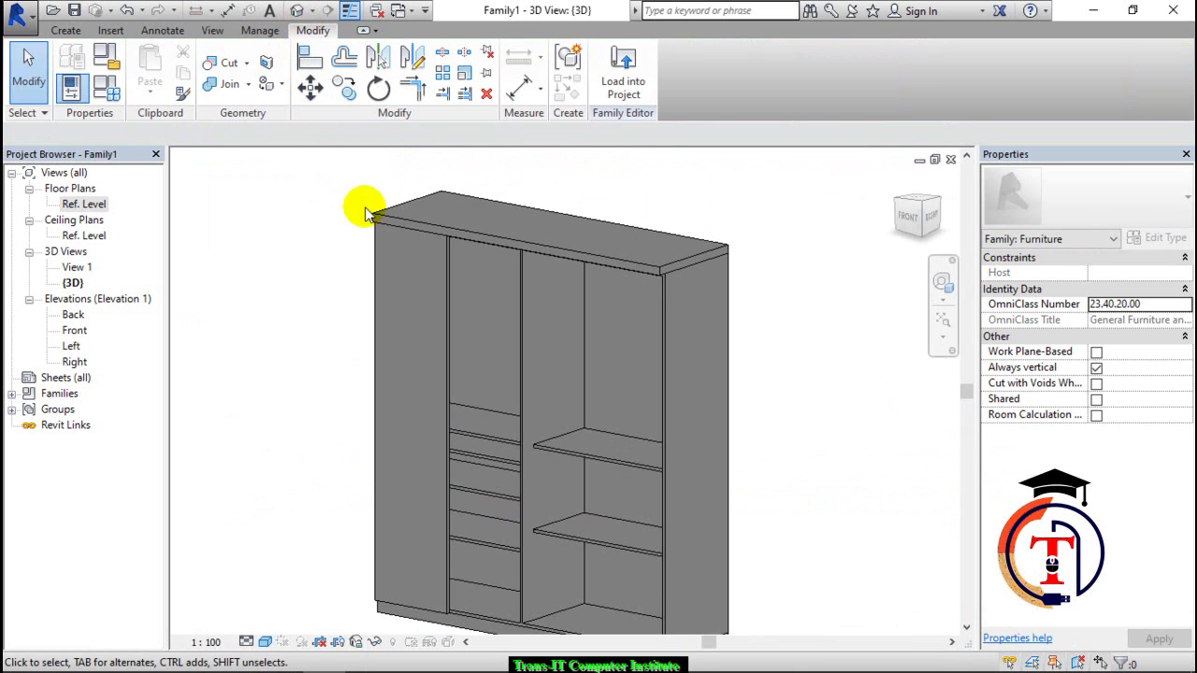
# Orbit the wardrobe in 3D and select its base extrusion.
pyautogui.moveTo(421, 362)
pyautogui.keyDown('shift'); pyautogui.mouseDown(button='middle')
pyautogui.moveTo(458, 386)
pyautogui.moveTo(515, 361)
pyautogui.mouseUp(button='middle'); pyautogui.keyUp('shift')
pyautogui.scroll(2, 553, 315)
pyautogui.moveTo(552, 315)
pyautogui.keyDown('shift'); pyautogui.mouseDown(button='middle')
pyautogui.moveTo(526, 449)
pyautogui.moveTo(549, 506)
pyautogui.moveTo(527, 501)
pyautogui.mouseUp(button='middle'); pyautogui.keyUp('shift')
pyautogui.scroll(-3, 522, 449)
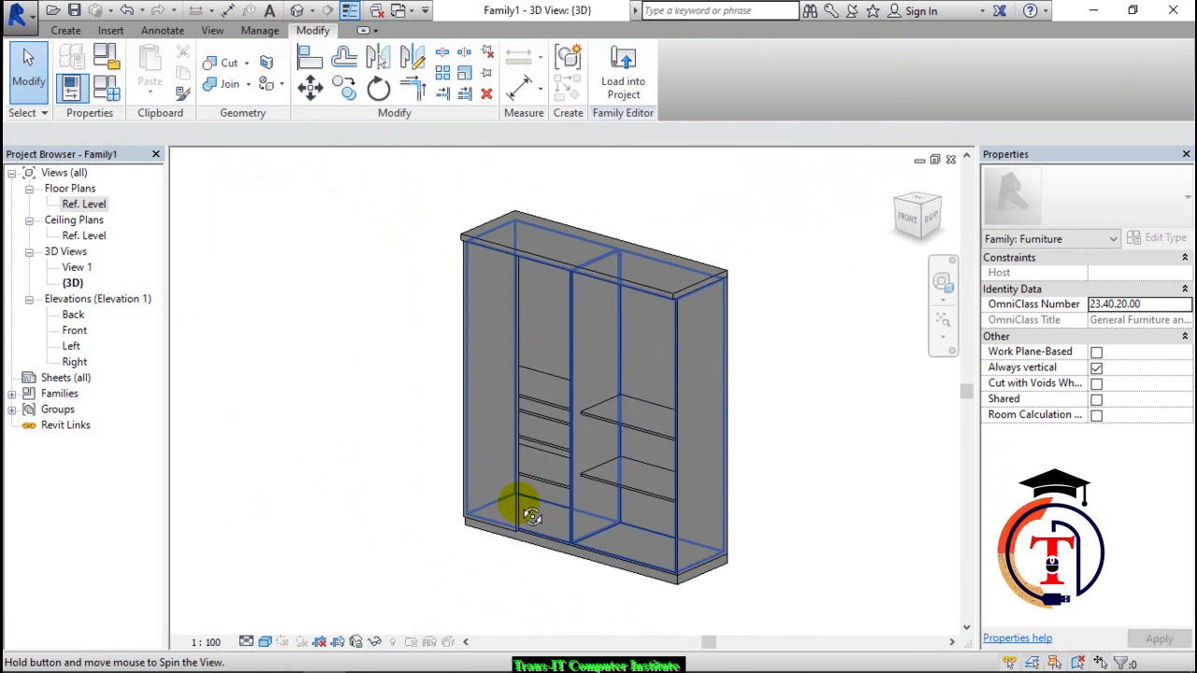
pyautogui.click(681, 592)
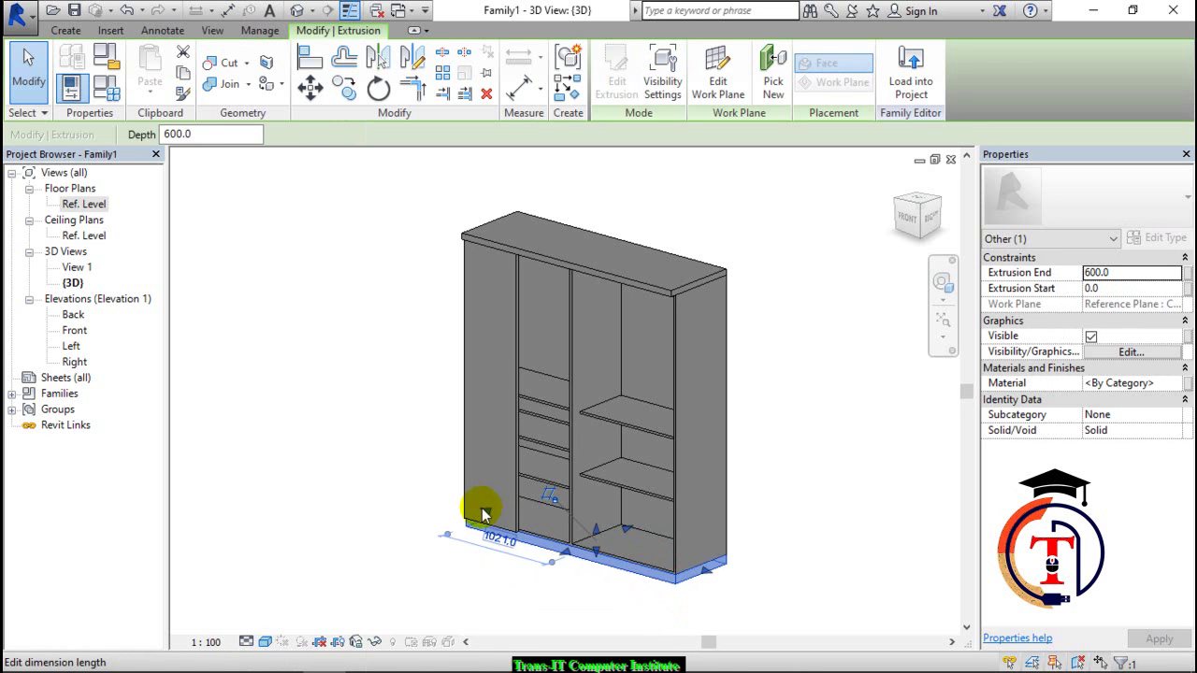
# In the Ref. Level plan, try stretching the base extrusion's front edge, then cancel the constraint error.
pyautogui.doubleClick(85, 204)
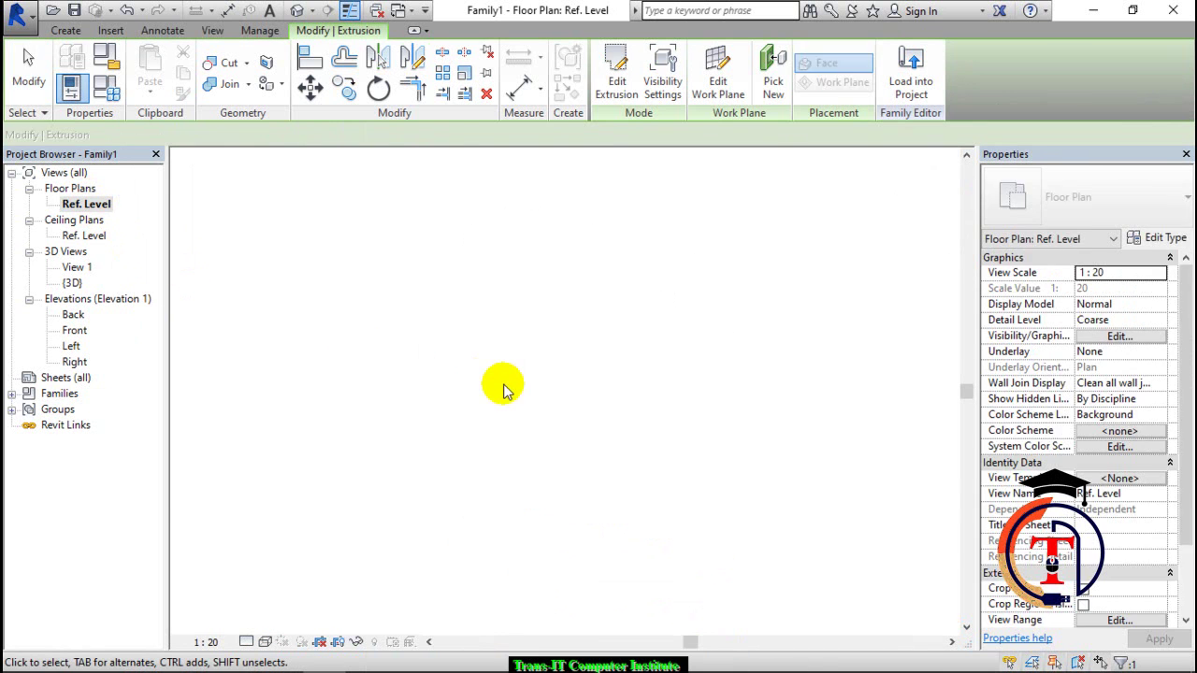
pyautogui.moveTo(527, 387); pyautogui.dragTo(476, 369, button='middle')
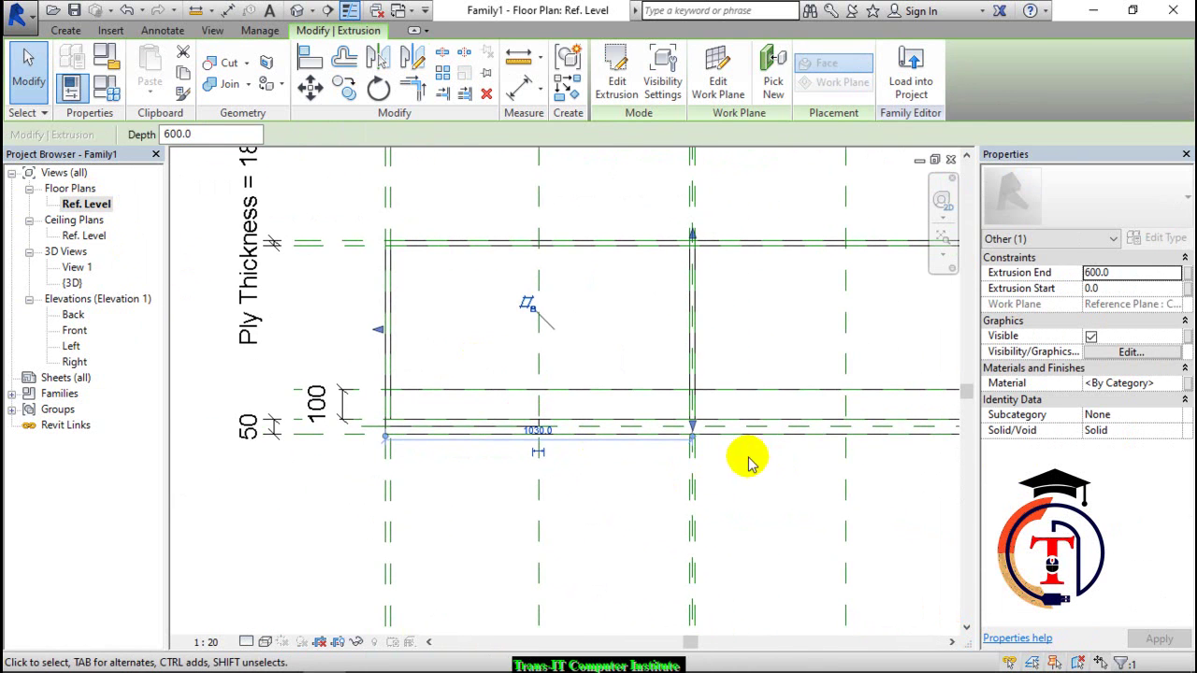
pyautogui.scroll(2, 749, 457)
pyautogui.scroll(2, 620, 409)
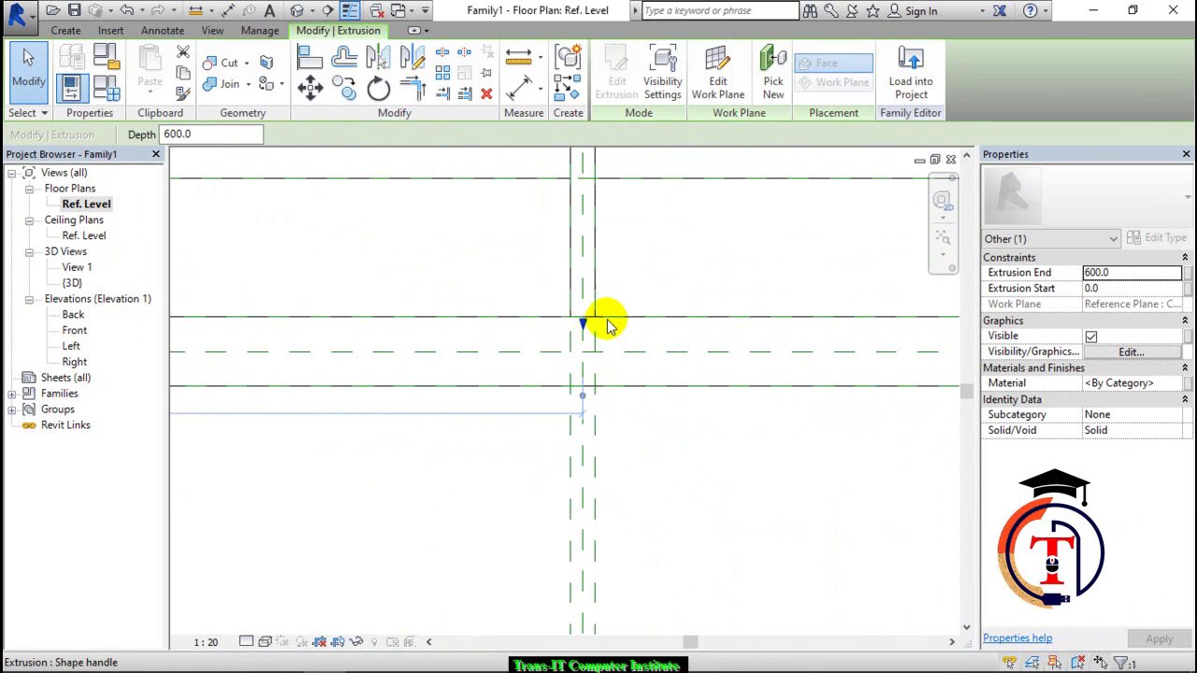
pyautogui.click(606, 320)
pyautogui.scroll(-2, 626, 320)
pyautogui.moveTo(609, 327); pyautogui.dragTo(612, 339)
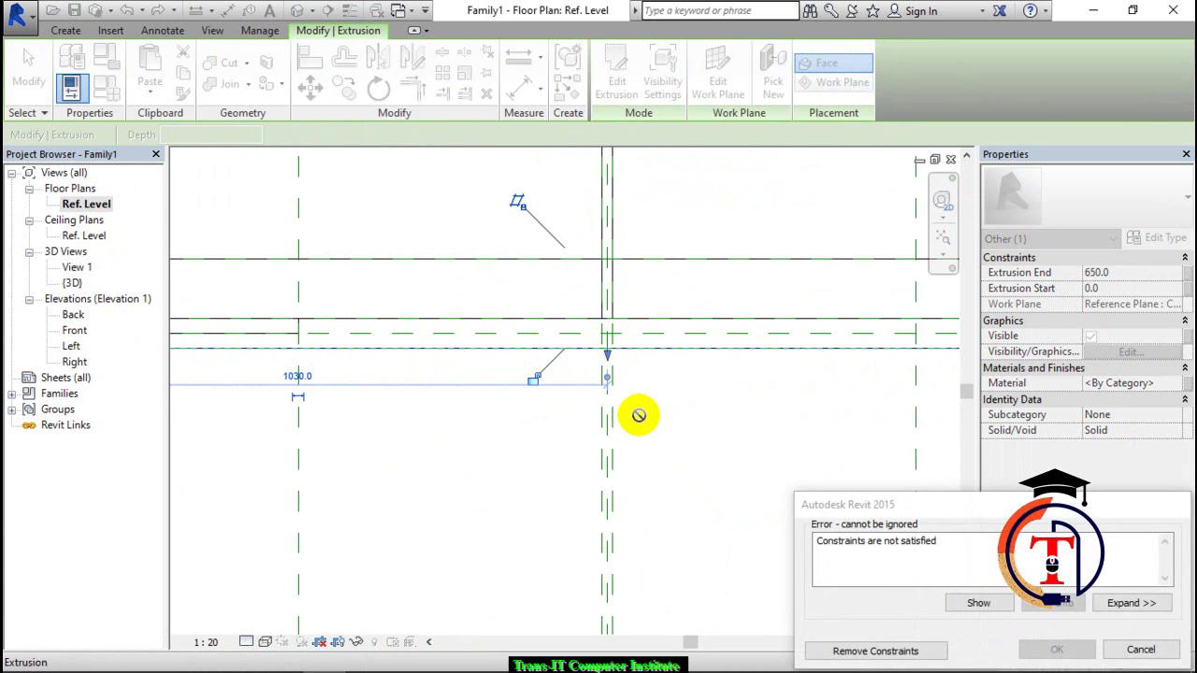
pyautogui.click(1127, 651)
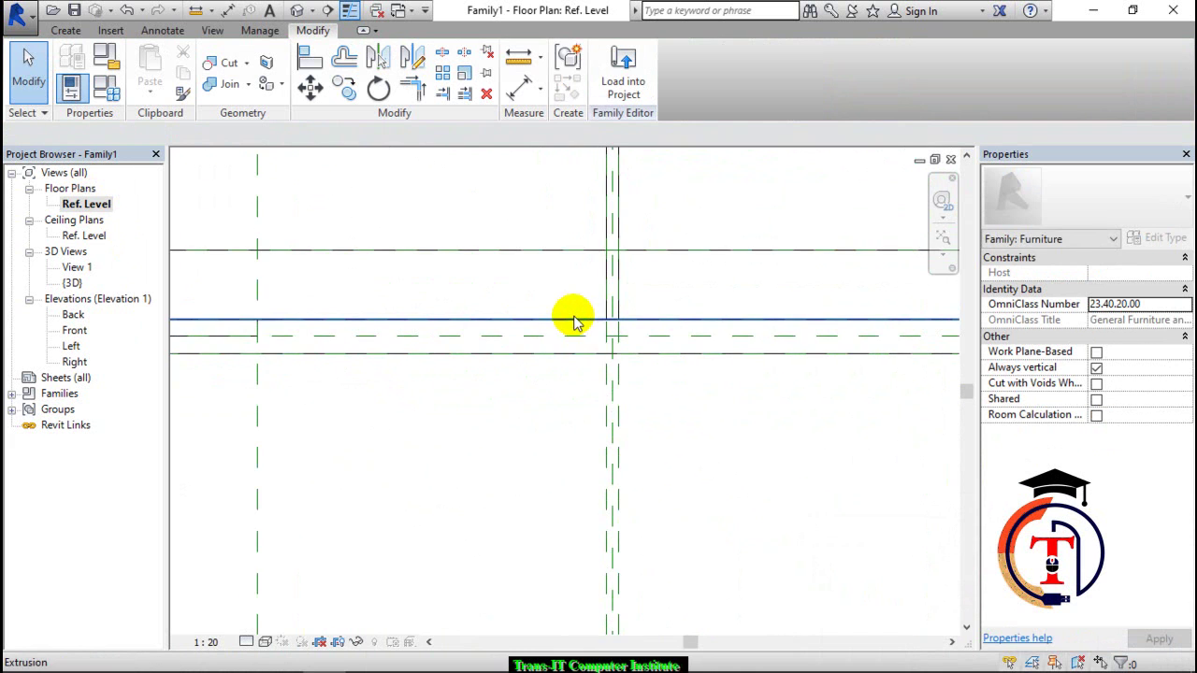
pyautogui.scroll(-3, 572, 323)
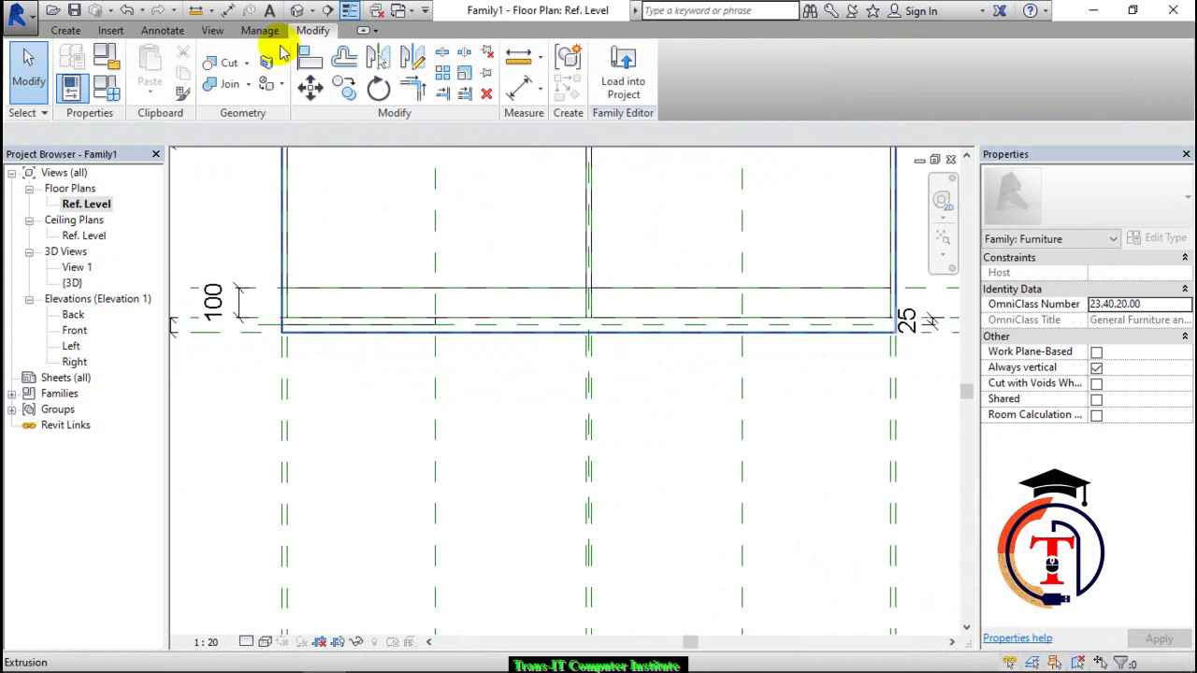
# Extend the extrusion's edge to 625, removing the conflicting constraints, and return to 3D.
pyautogui.click(300, 14)
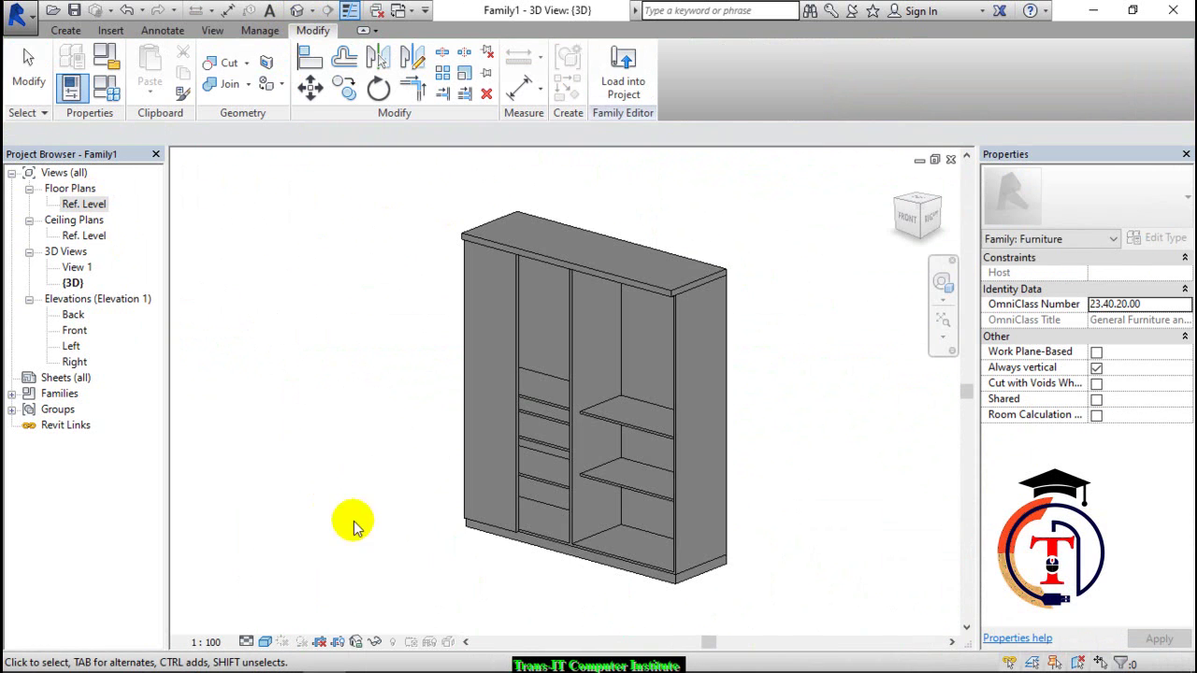
pyautogui.click(481, 547)
pyautogui.doubleClick(85, 203)
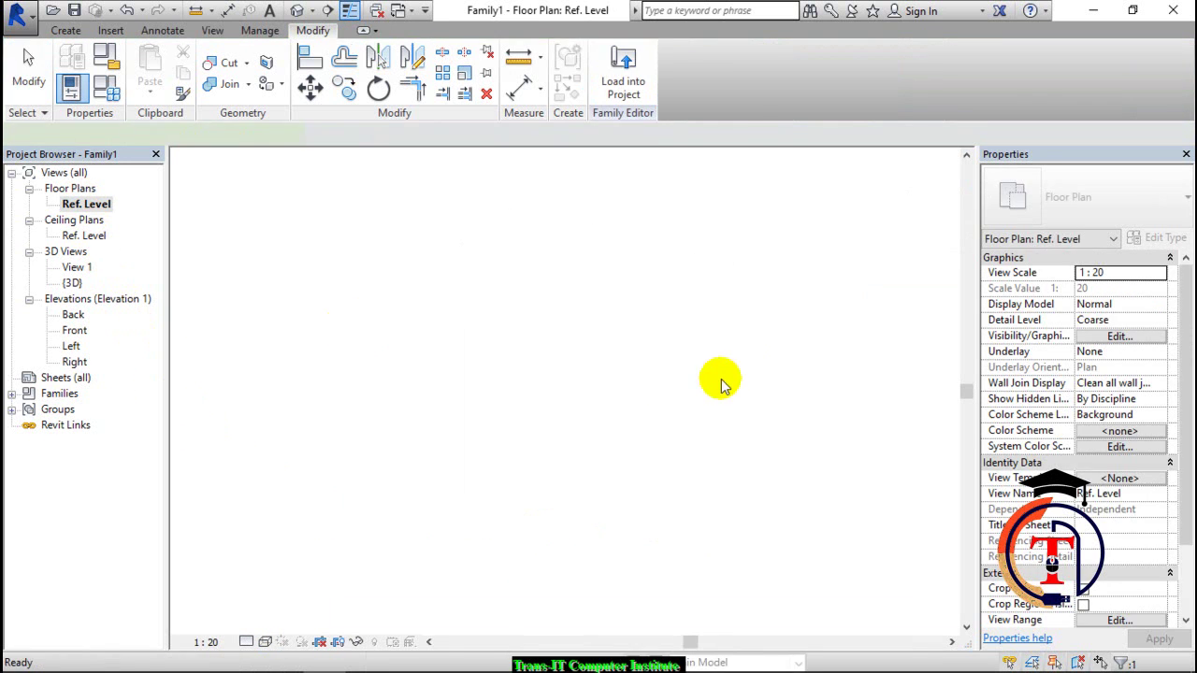
pyautogui.scroll(2, 578, 344)
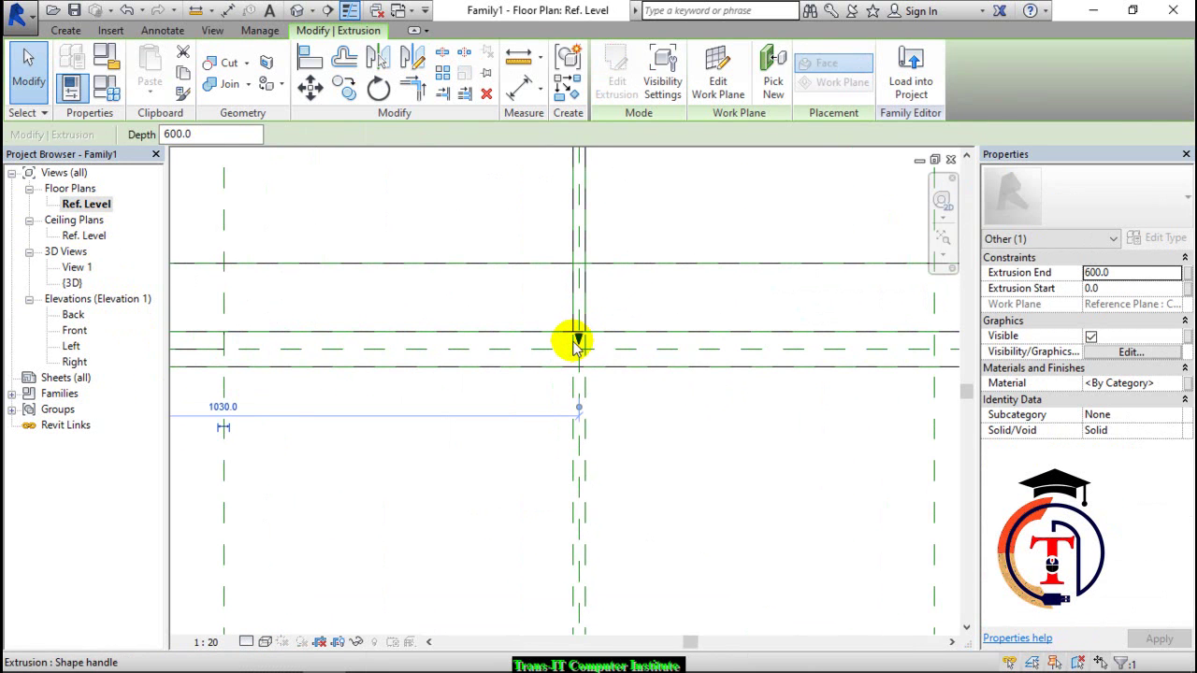
pyautogui.moveTo(578, 344); pyautogui.dragTo(578, 356)
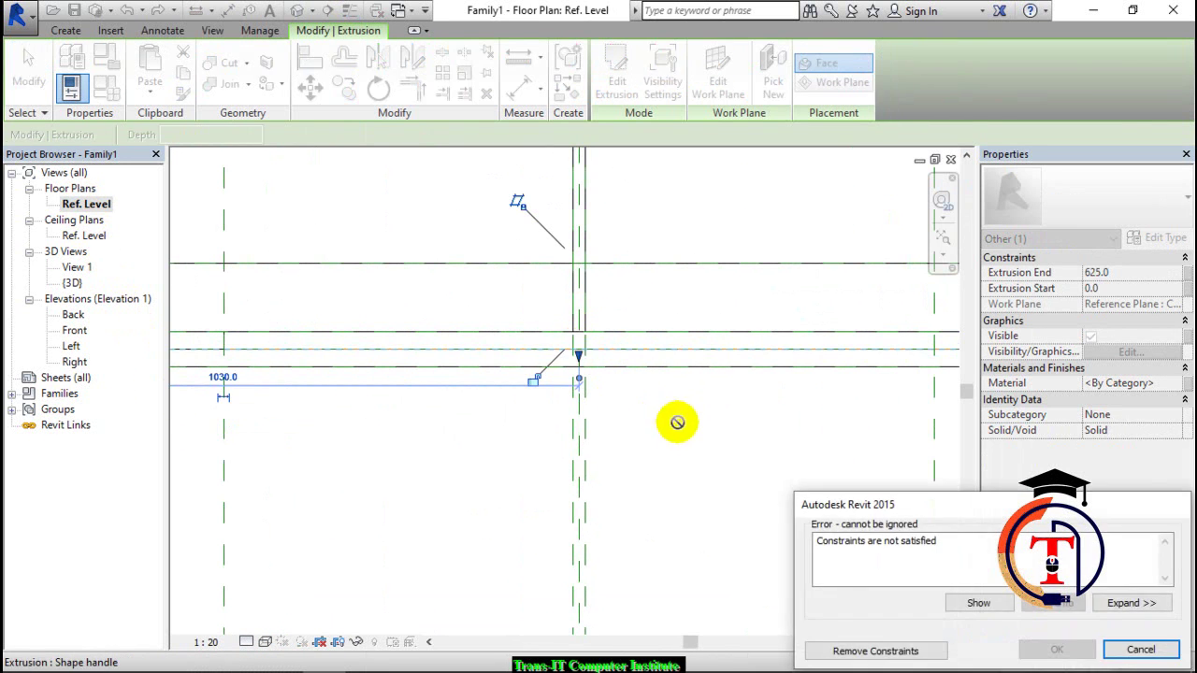
pyautogui.click(893, 655)
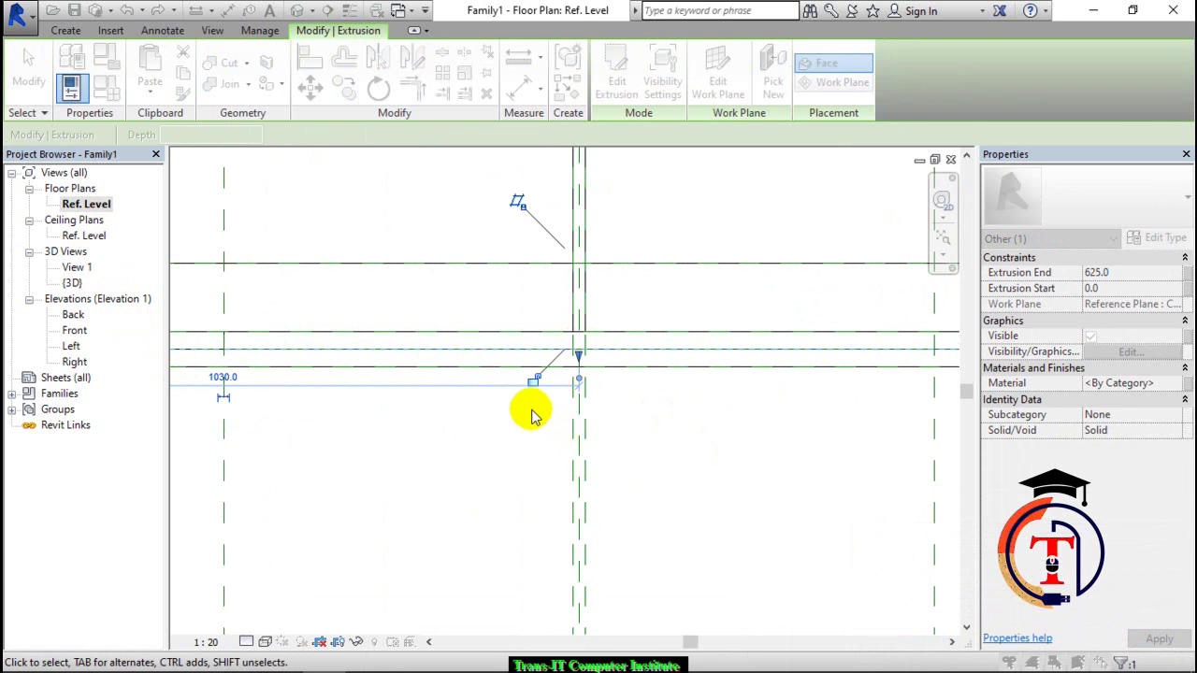
pyautogui.scroll(-3, 577, 474)
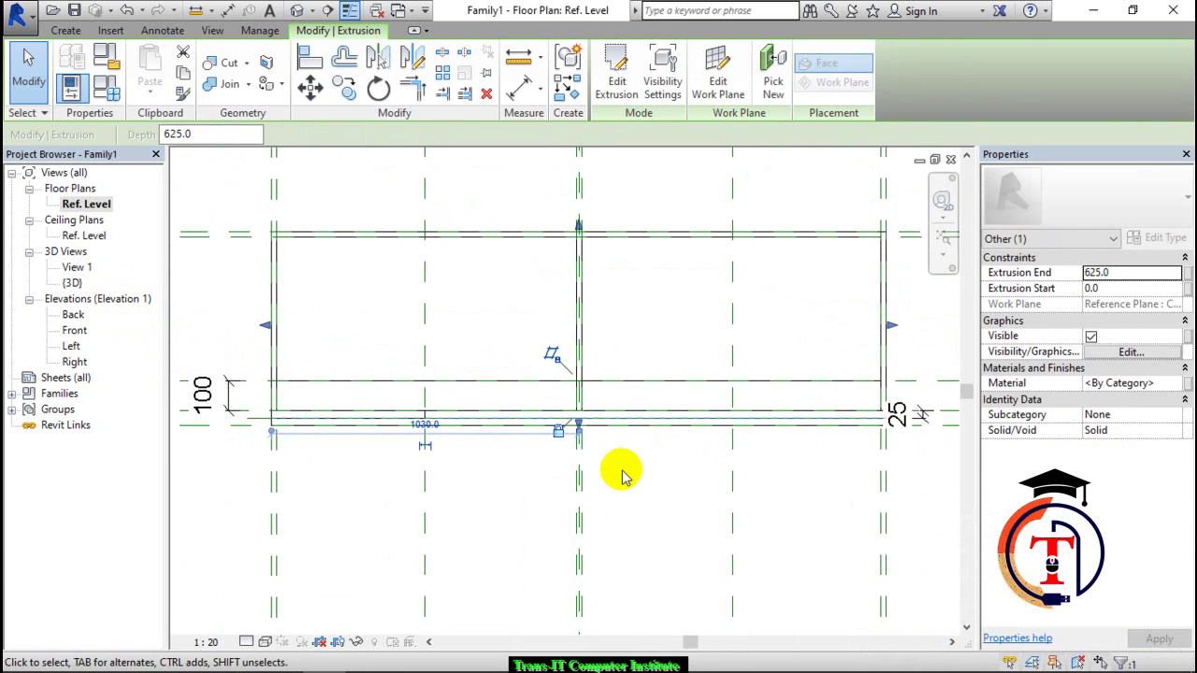
pyautogui.click(623, 475)
pyautogui.click(293, 13)
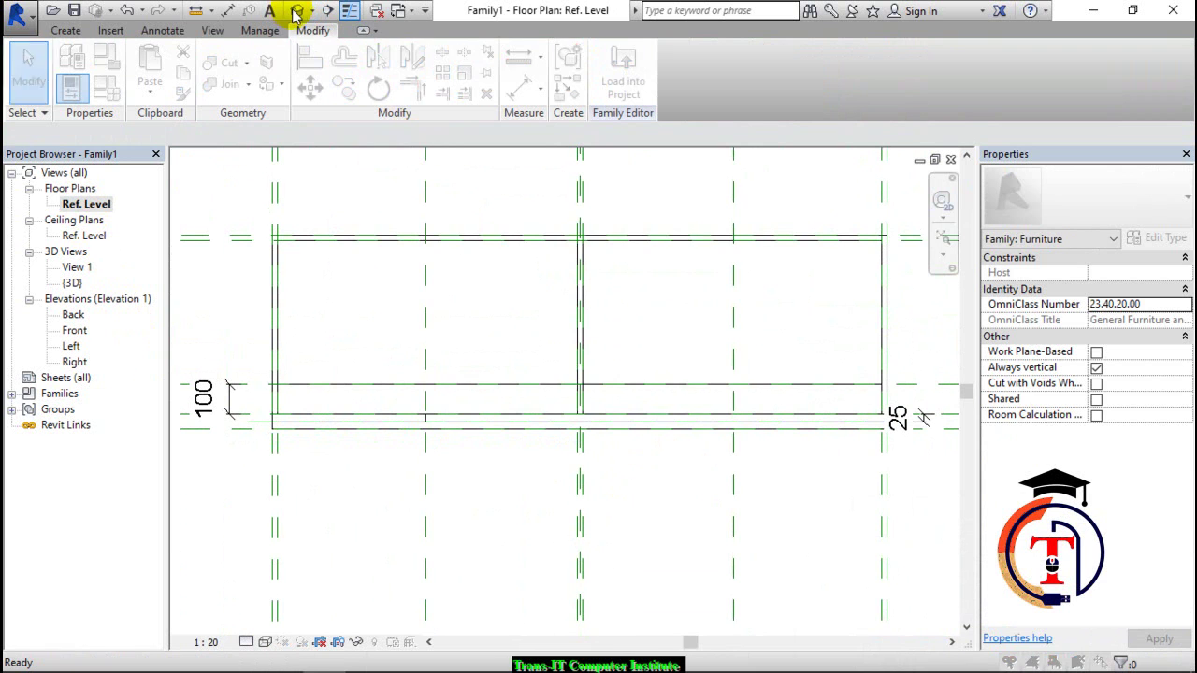
# Dismiss the save reminder, zoom and orbit the wardrobe in 3D, then open the Front elevation.
pyautogui.click(710, 414)
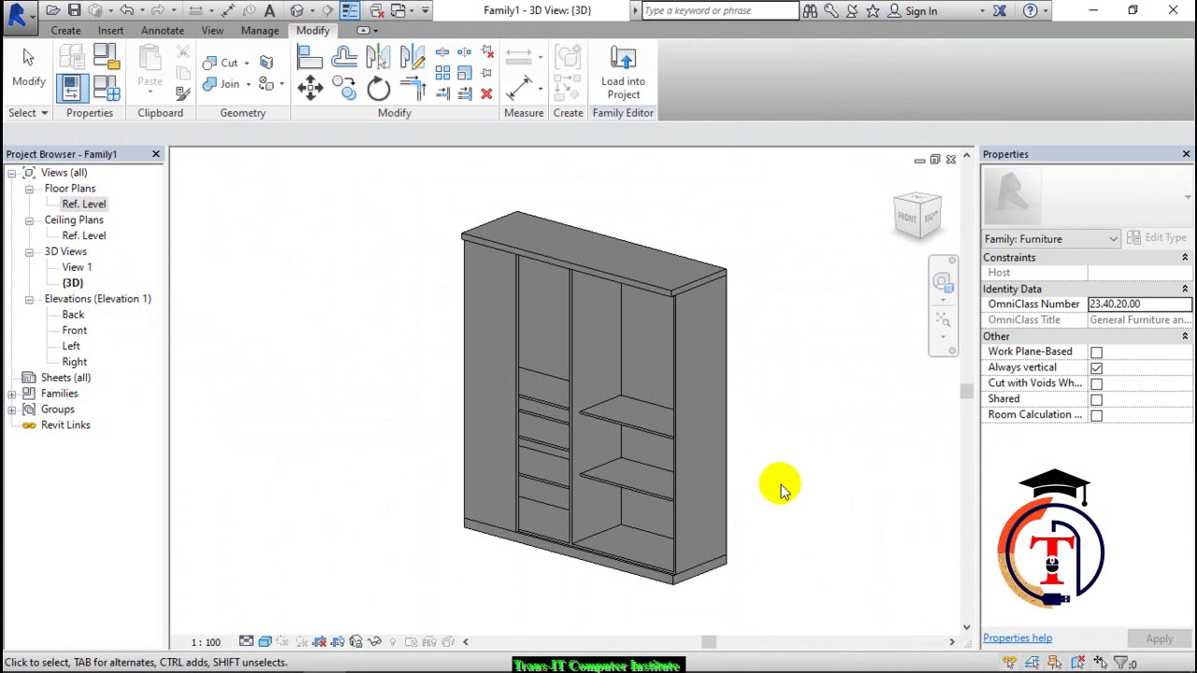
pyautogui.scroll(2, 615, 500)
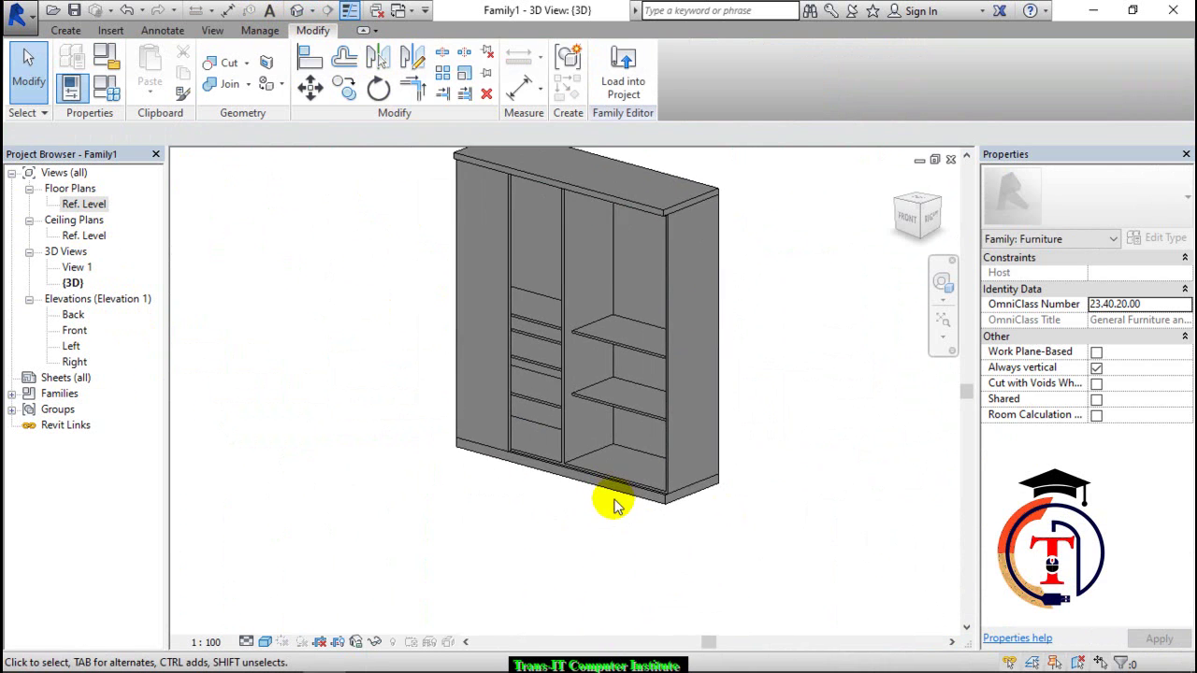
pyautogui.scroll(3, 534, 500)
pyautogui.scroll(2, 273, 379)
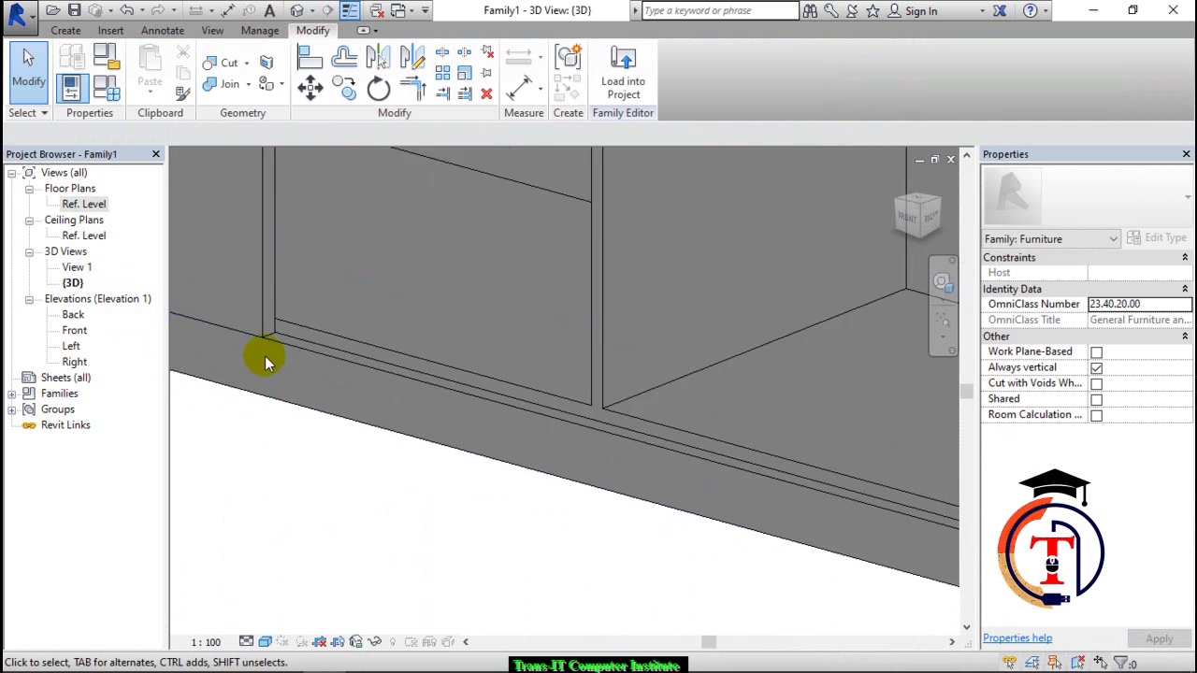
pyautogui.scroll(1, 266, 355)
pyautogui.scroll(-2, 261, 347)
pyautogui.scroll(-2, 374, 575)
pyautogui.scroll(-2, 359, 486)
pyautogui.scroll(-3, 359, 487)
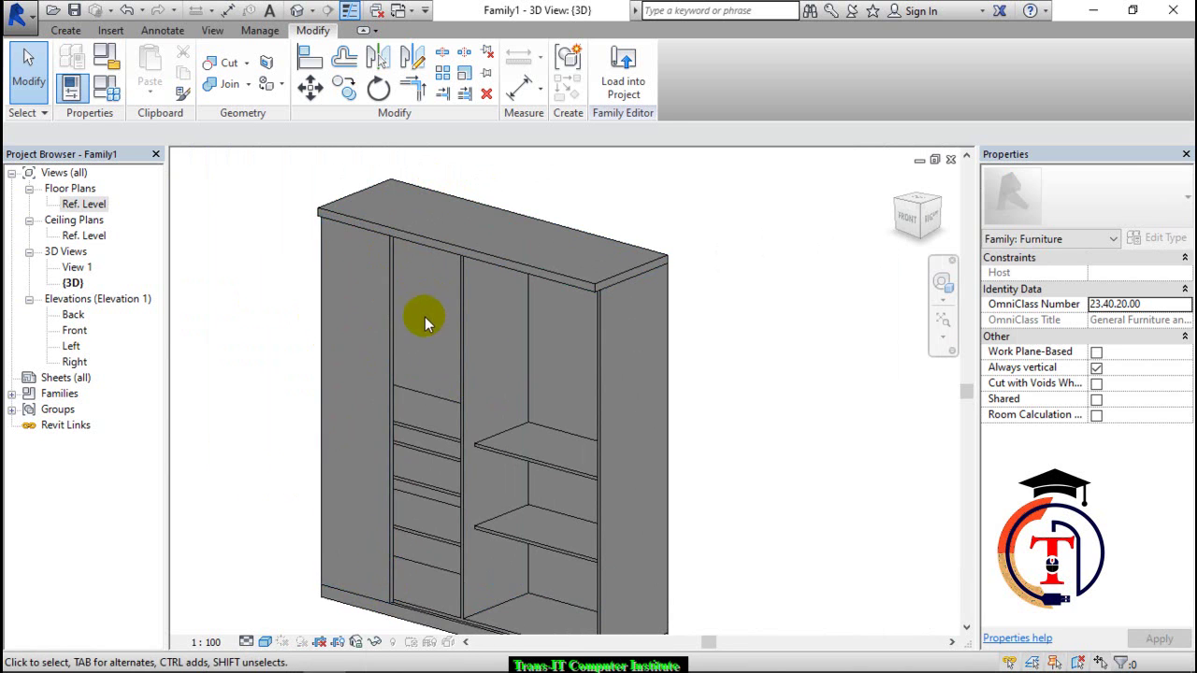
pyautogui.keyDown('shift'); pyautogui.moveTo(424, 316); pyautogui.dragTo(499, 423, button='middle'); pyautogui.keyUp('shift')
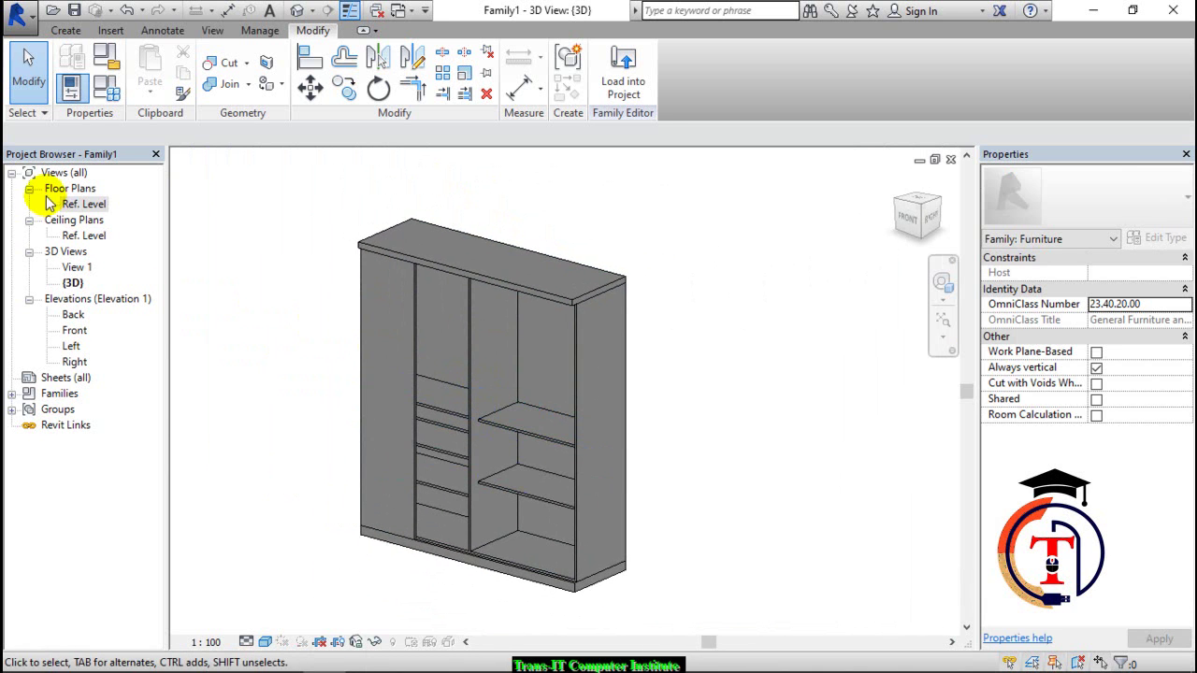
pyautogui.doubleClick(74, 332)
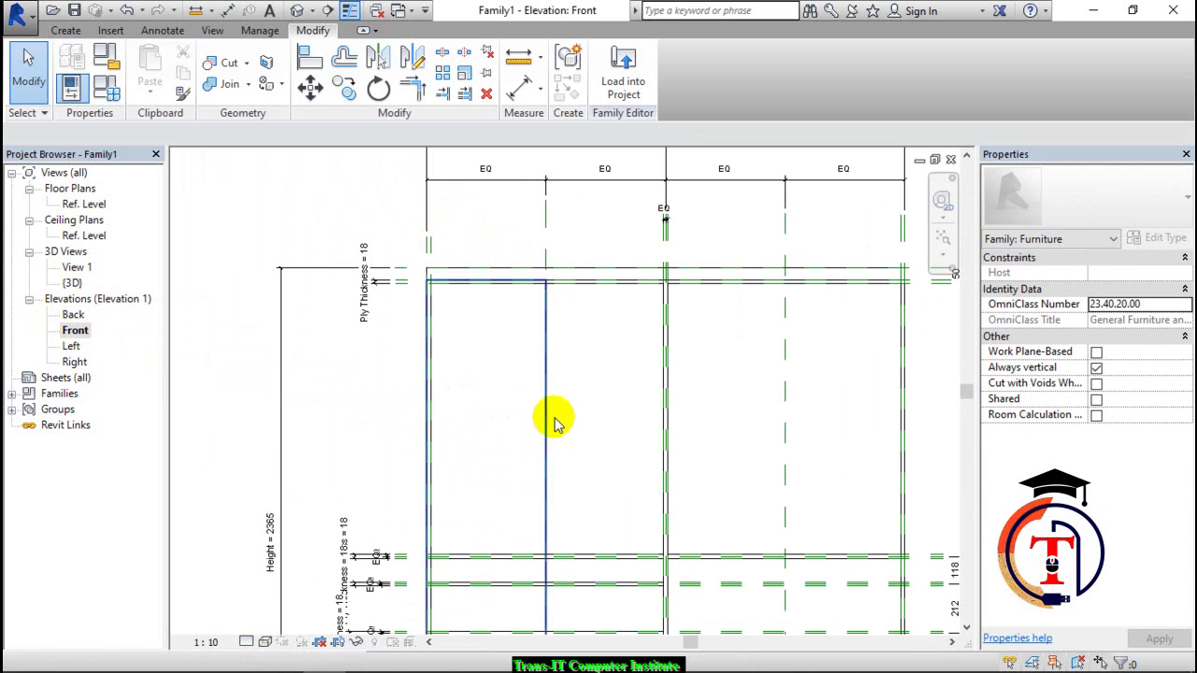
# Start a rectangular extrusion sketch and fix its first corner at the wardrobe front's top-left.
pyautogui.moveTo(351, 283); pyautogui.dragTo(340, 276, button='middle')
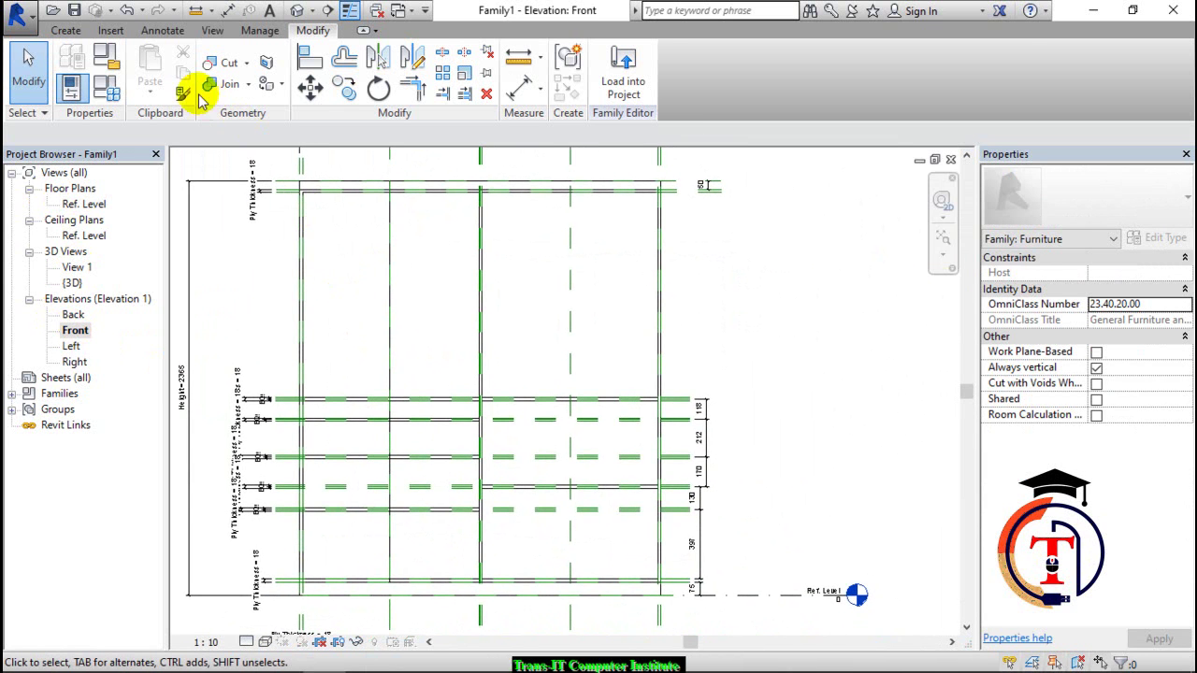
pyautogui.click(73, 33)
pyautogui.click(149, 70)
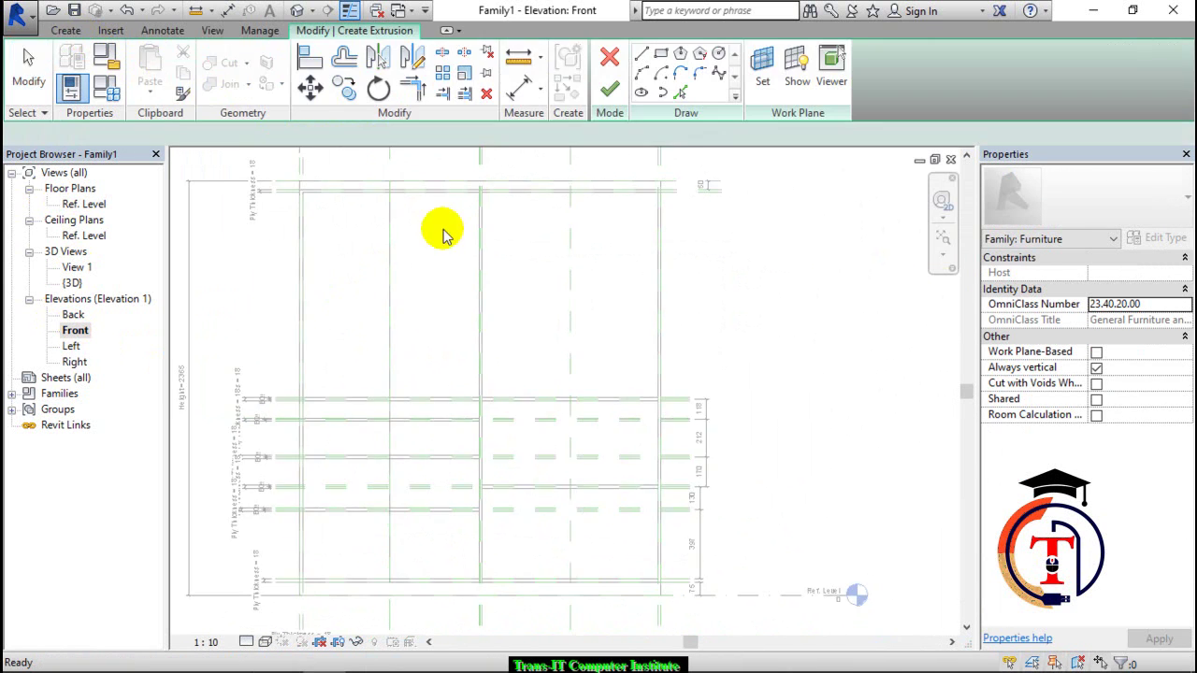
pyautogui.click(661, 53)
pyautogui.scroll(2, 388, 208)
pyautogui.scroll(2, 388, 208)
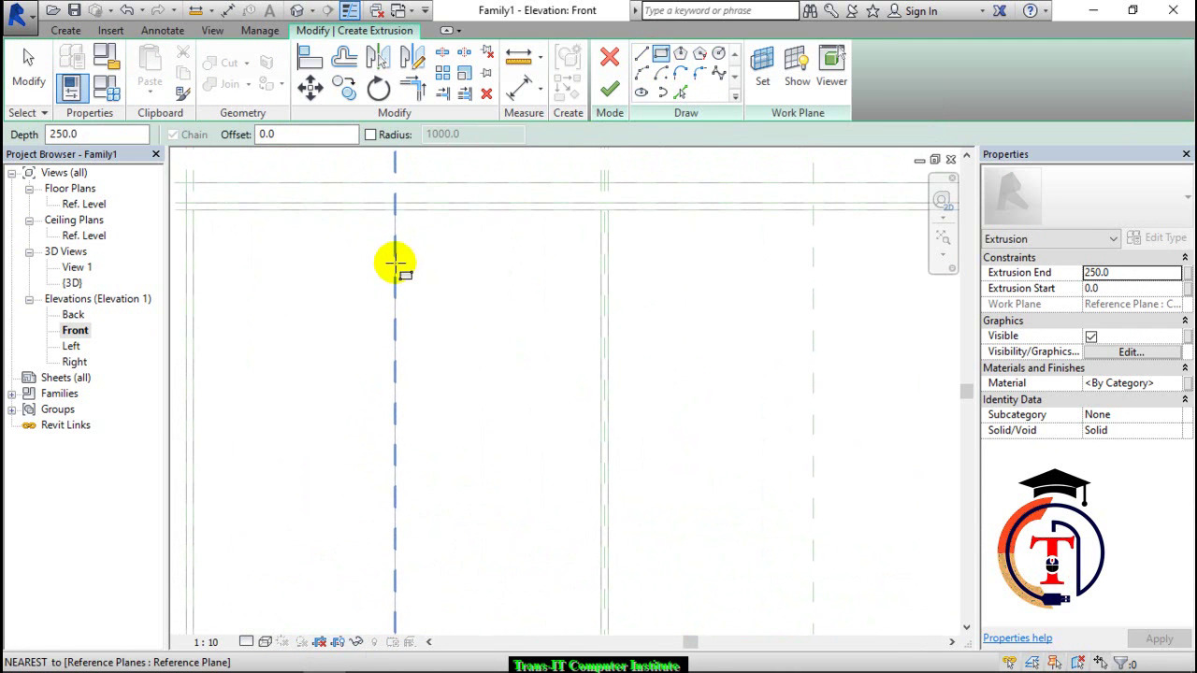
pyautogui.click(395, 204)
# Finish the 250-deep left-half door panel rectangle at the bottom midpoint of the front.
pyautogui.scroll(-2, 428, 267)
pyautogui.scroll(2, 526, 425)
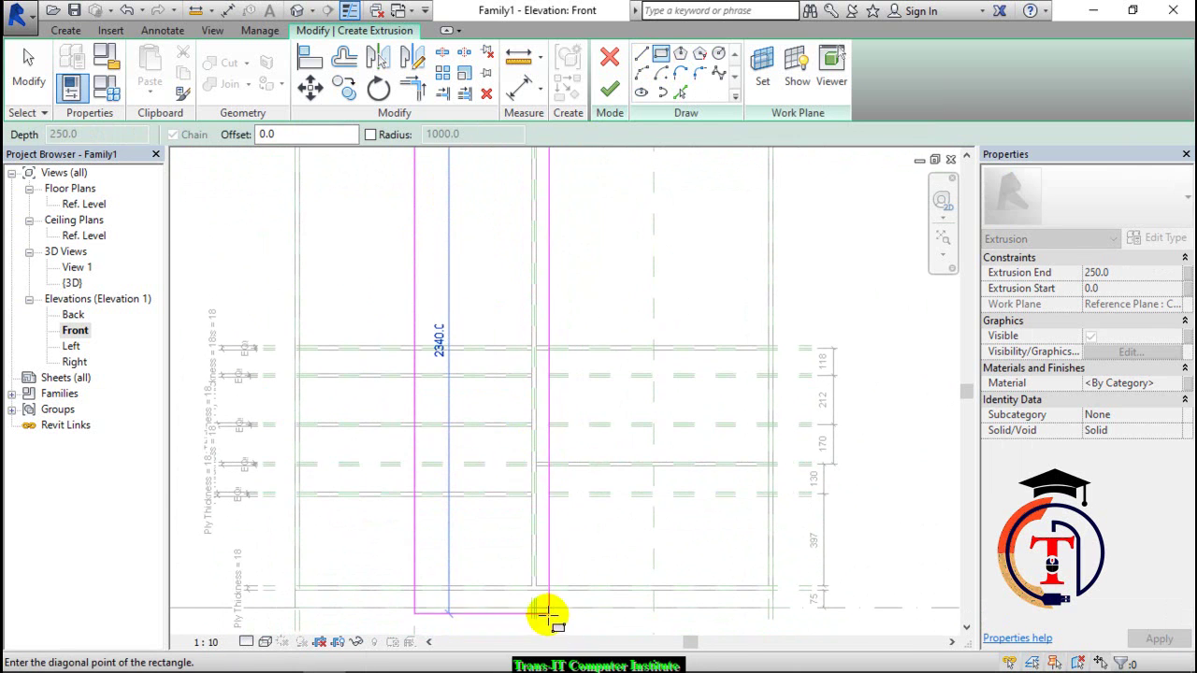
pyautogui.scroll(2, 548, 614)
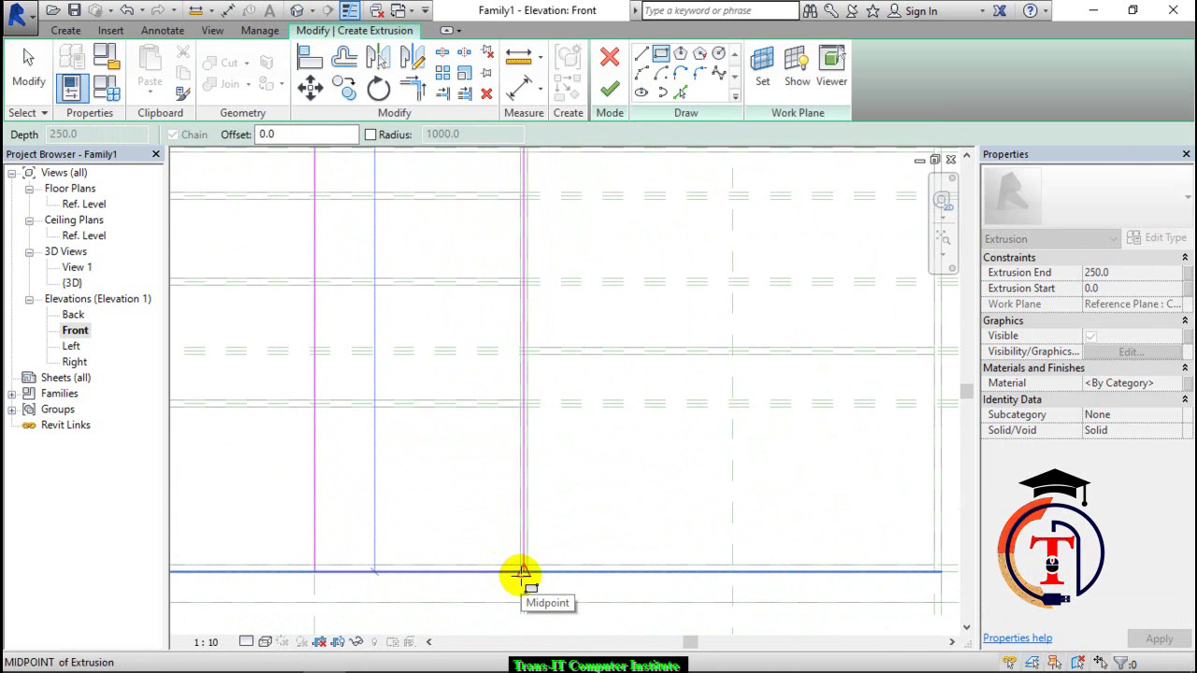
pyautogui.scroll(3, 522, 574)
pyautogui.click(527, 566)
pyautogui.scroll(-3, 552, 572)
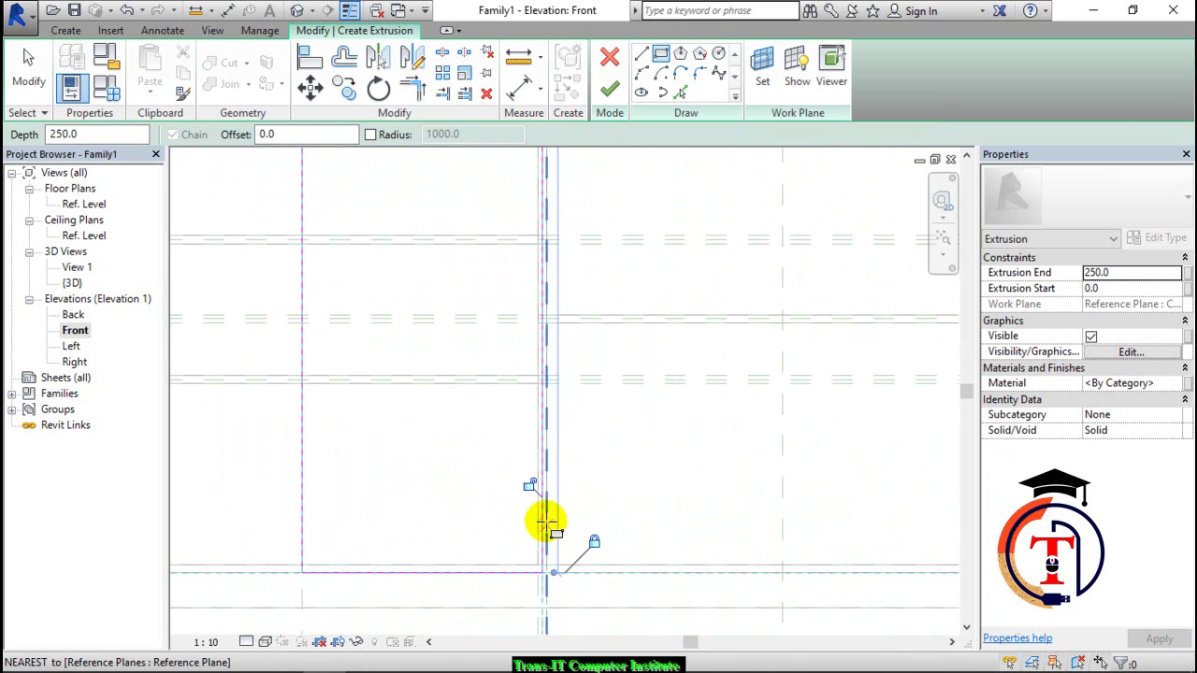
pyautogui.scroll(-2, 500, 387)
pyautogui.moveTo(534, 408); pyautogui.dragTo(613, 579, button='middle')
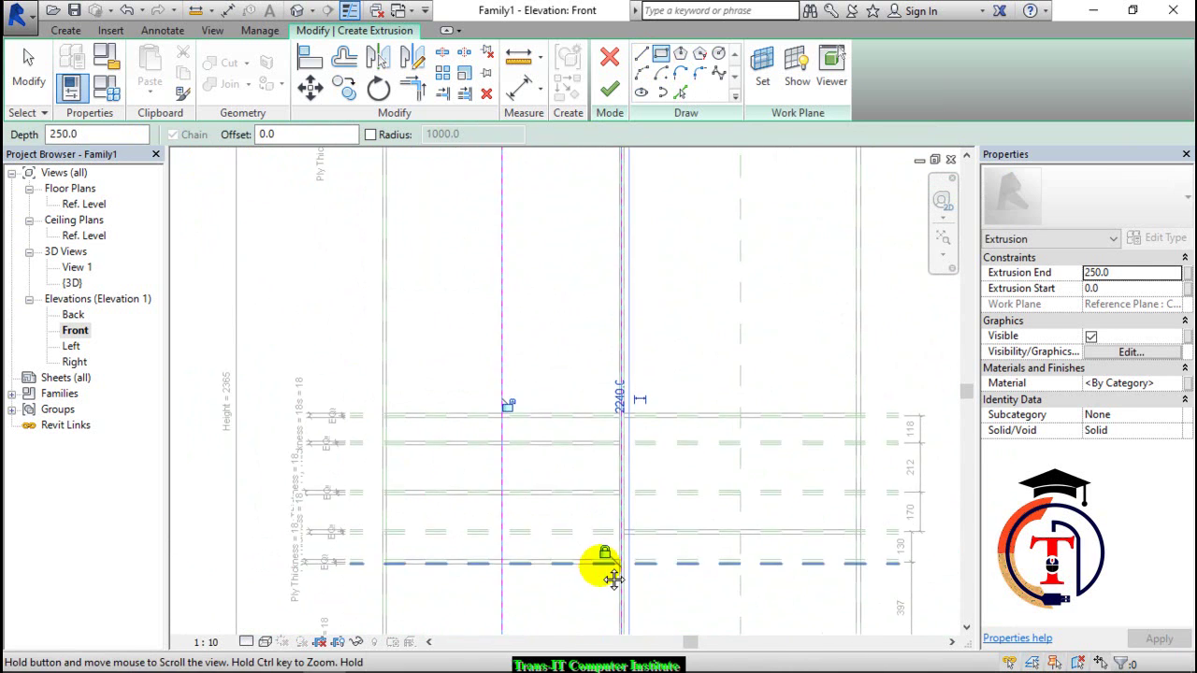
pyautogui.moveTo(510, 409); pyautogui.dragTo(553, 462, button='middle')
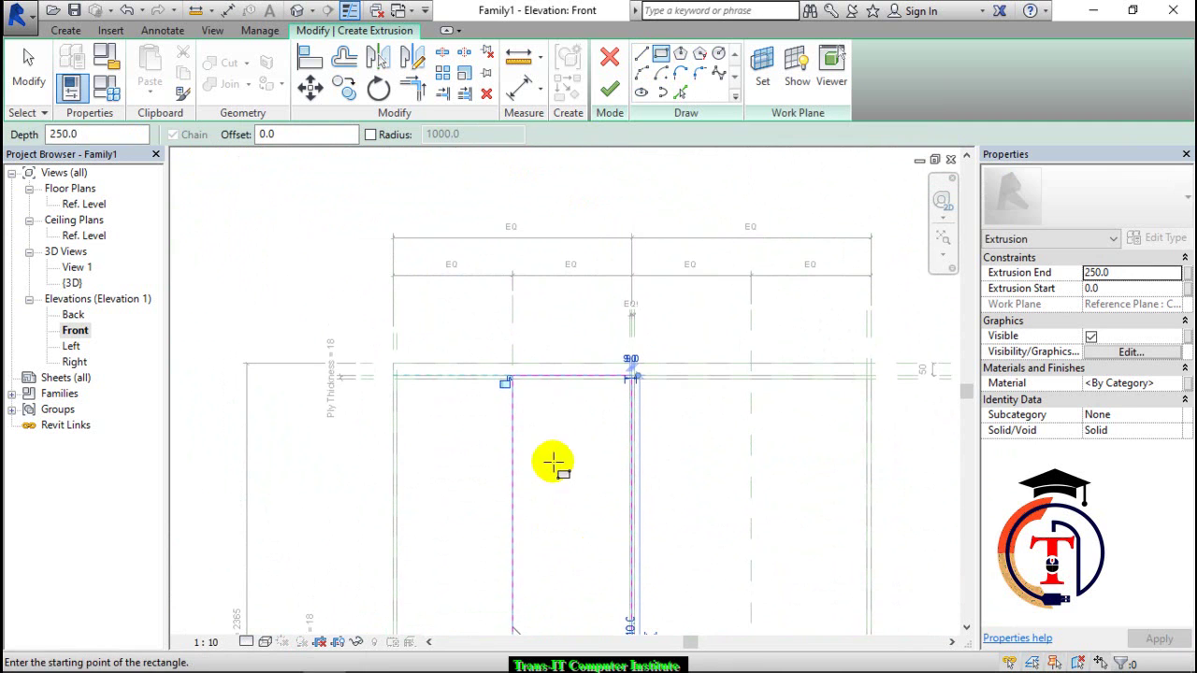
pyautogui.scroll(2, 512, 384)
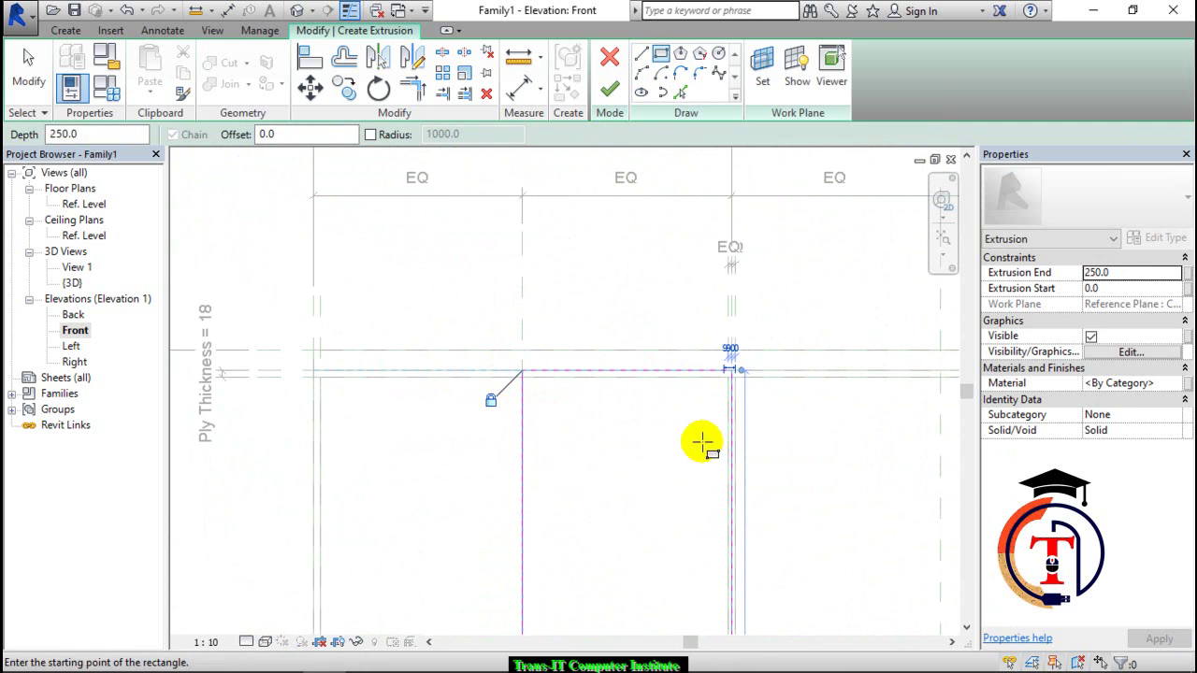
pyautogui.scroll(-2, 612, 239)
pyautogui.moveTo(620, 246); pyautogui.dragTo(386, 180, button='middle')
# In the Ref. Level plan, drag the panel's edges so it spans depths 600 to 625.
pyautogui.doubleClick(105, 203)
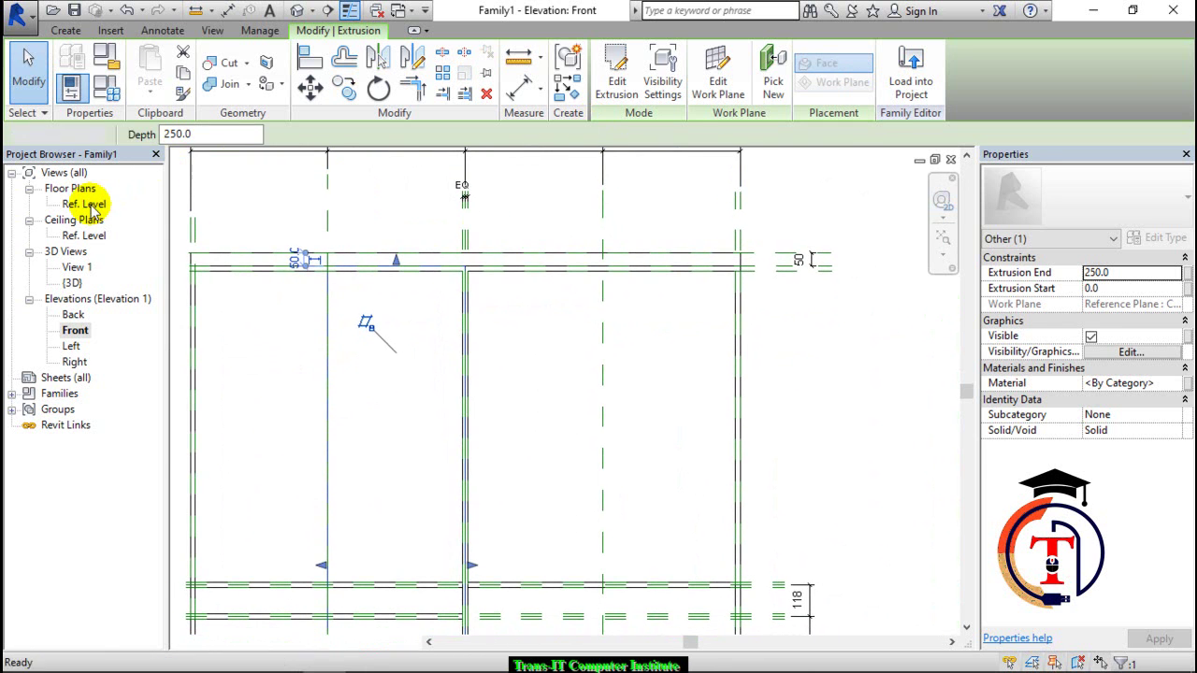
pyautogui.scroll(1, 541, 370)
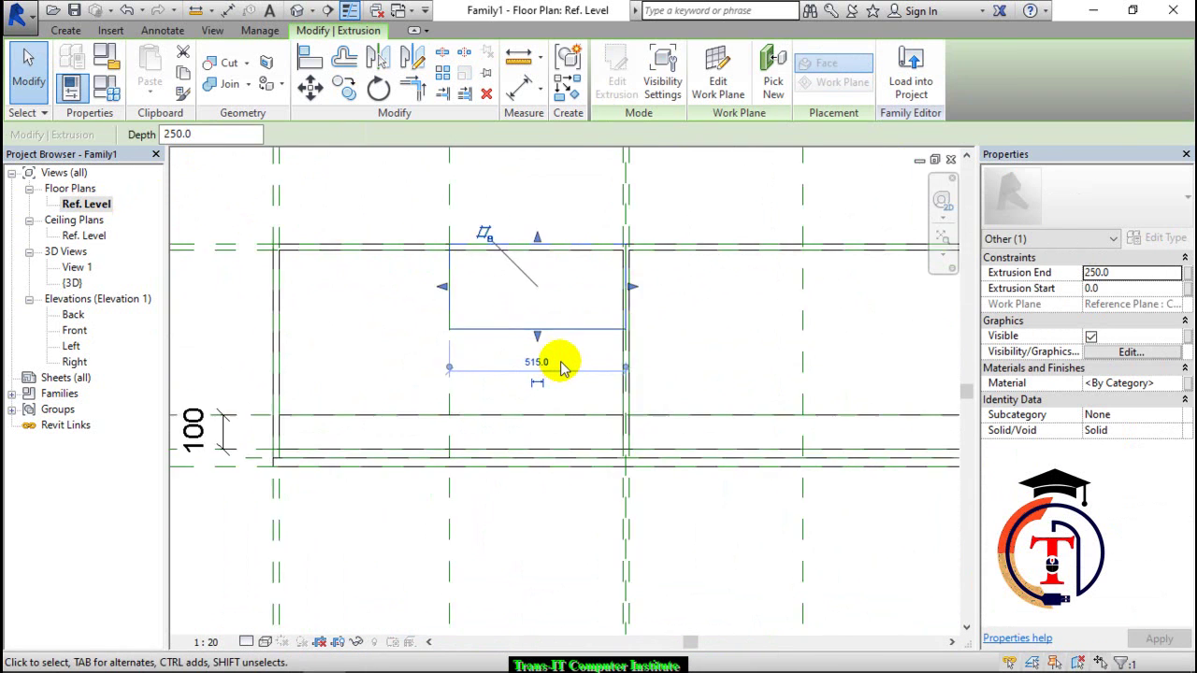
pyautogui.scroll(1, 561, 366)
pyautogui.moveTo(526, 319); pyautogui.dragTo(534, 510)
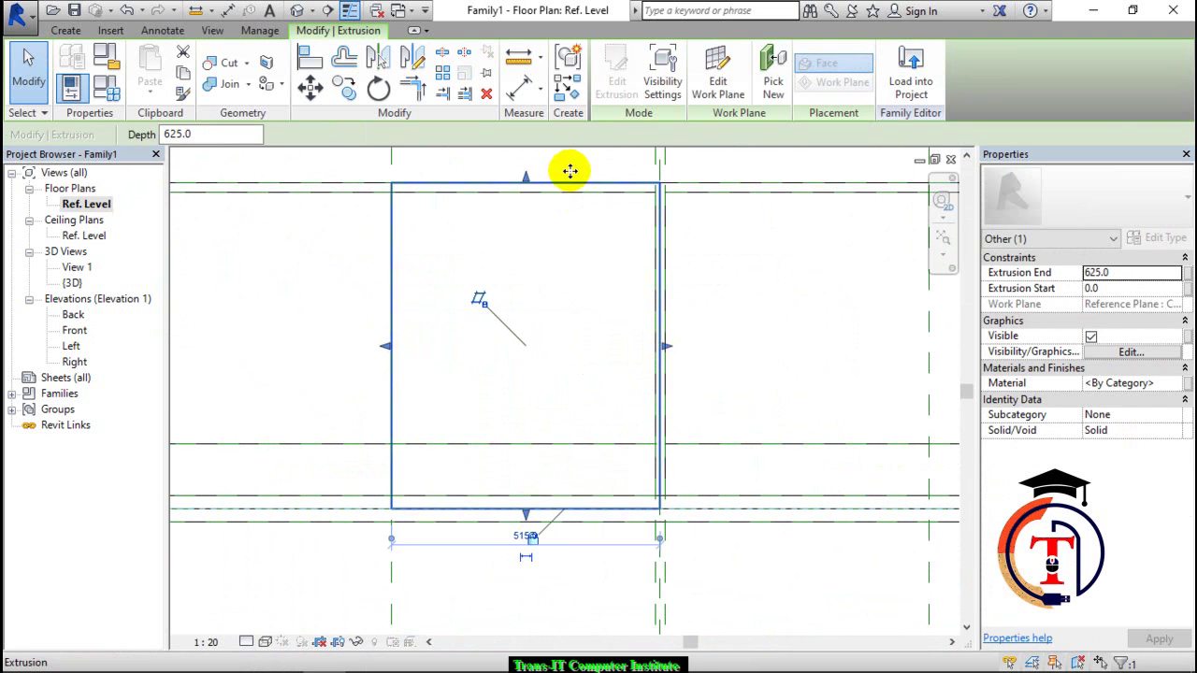
pyautogui.moveTo(526, 178)
pyautogui.mouseDown()
pyautogui.moveTo(526, 165)
pyautogui.moveTo(534, 494)
pyautogui.mouseUp()
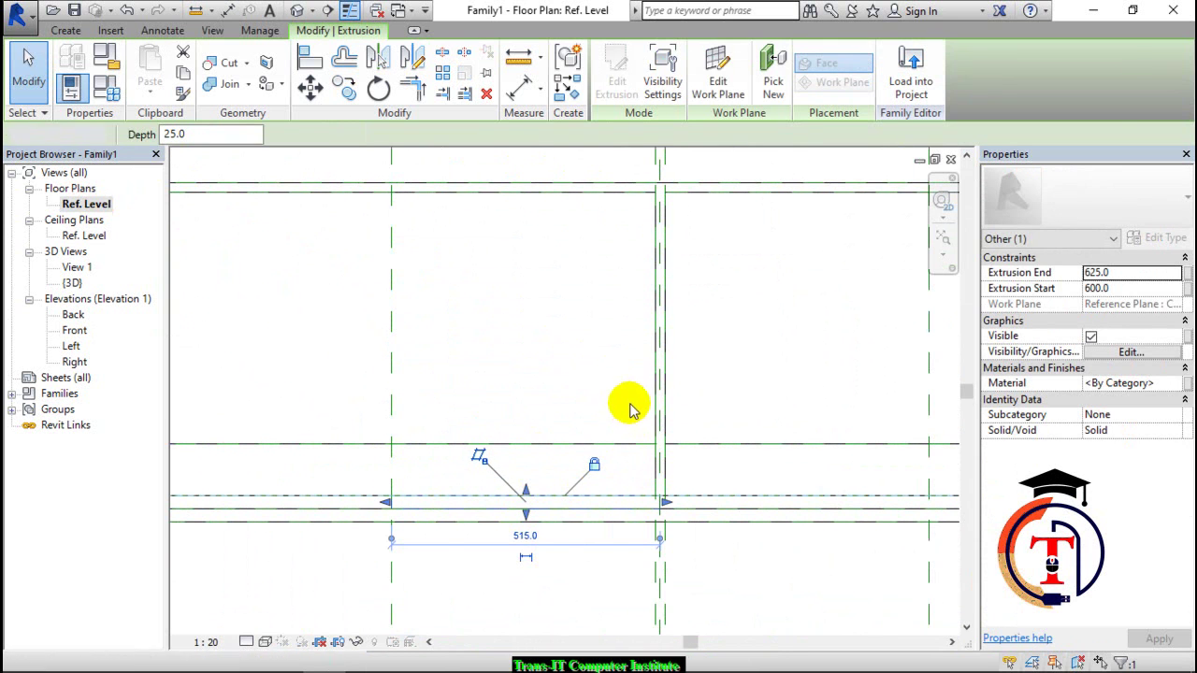
pyautogui.click(629, 404)
# Check the 25-thick door panel in 3D, then return to the Front elevation.
pyautogui.click(301, 11)
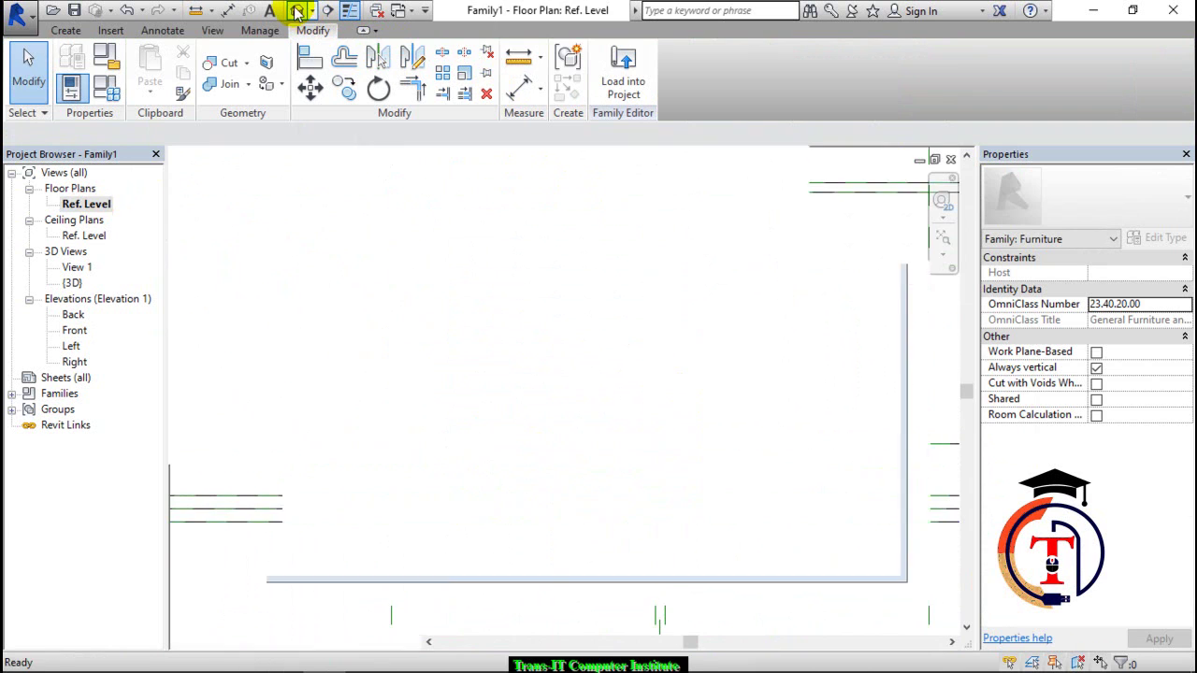
pyautogui.keyDown('shift'); pyautogui.moveTo(773, 371); pyautogui.dragTo(837, 332, button='middle'); pyautogui.keyUp('shift')
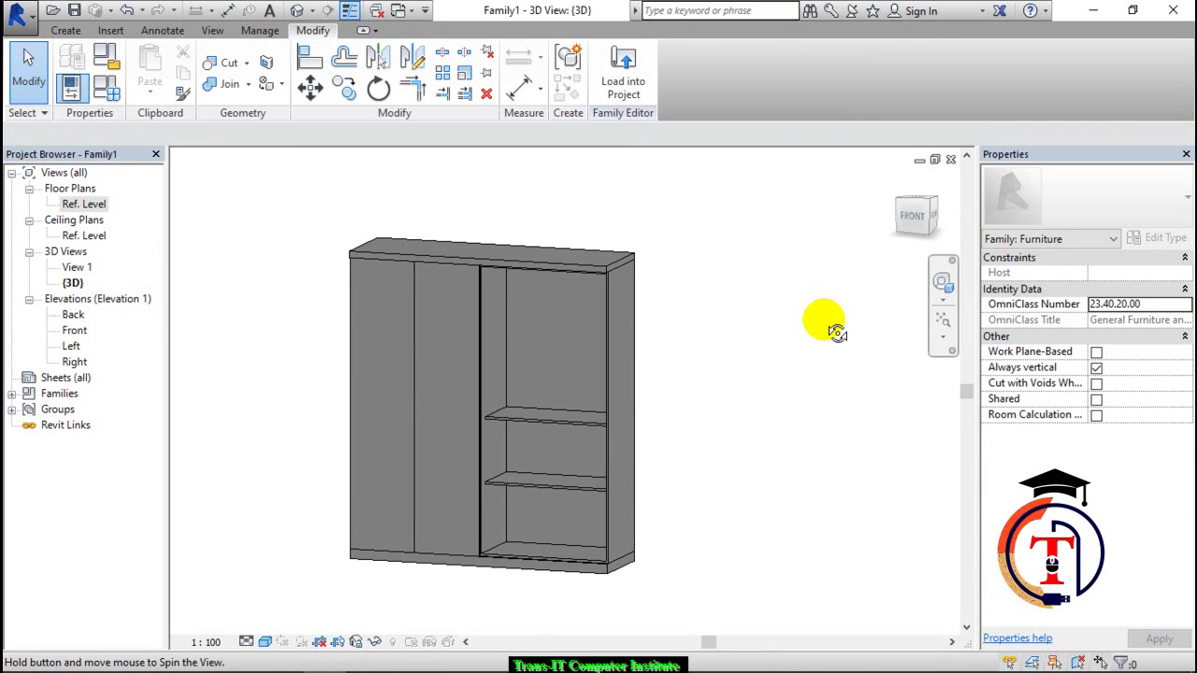
pyautogui.doubleClick(75, 331)
pyautogui.moveTo(302, 366); pyautogui.dragTo(363, 293, button='middle')
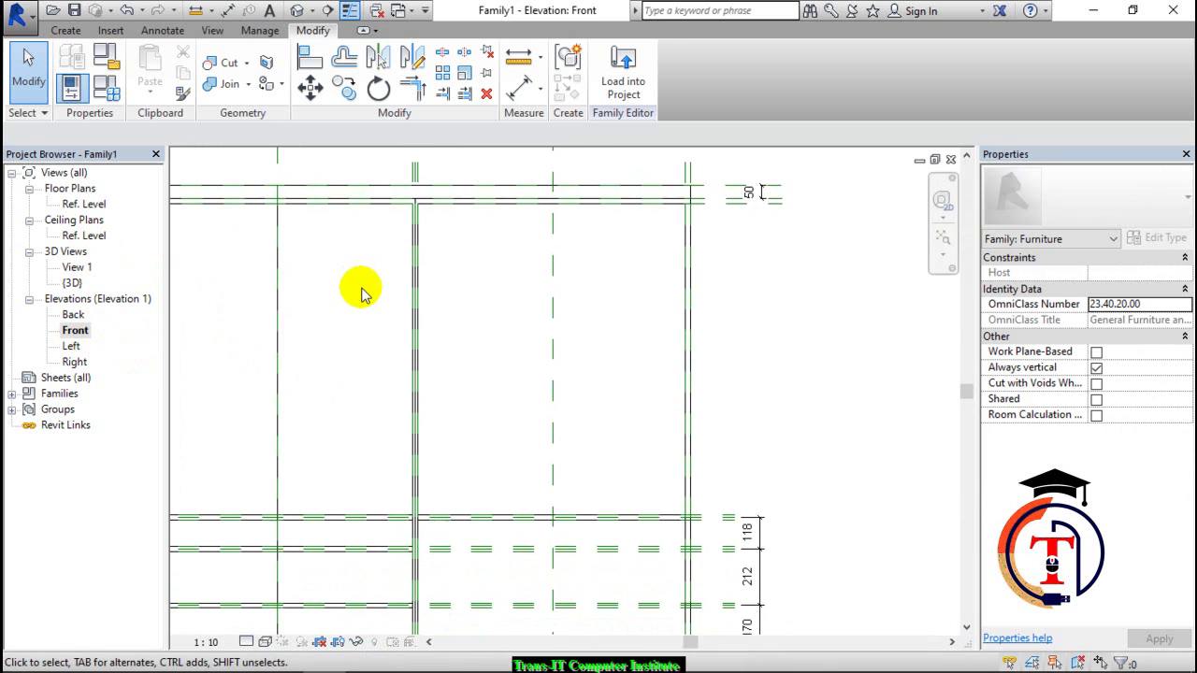
pyautogui.scroll(-2, 363, 293)
# Start another rectangle extrusion sketch, cancelling a misplaced first corner.
pyautogui.click(67, 31)
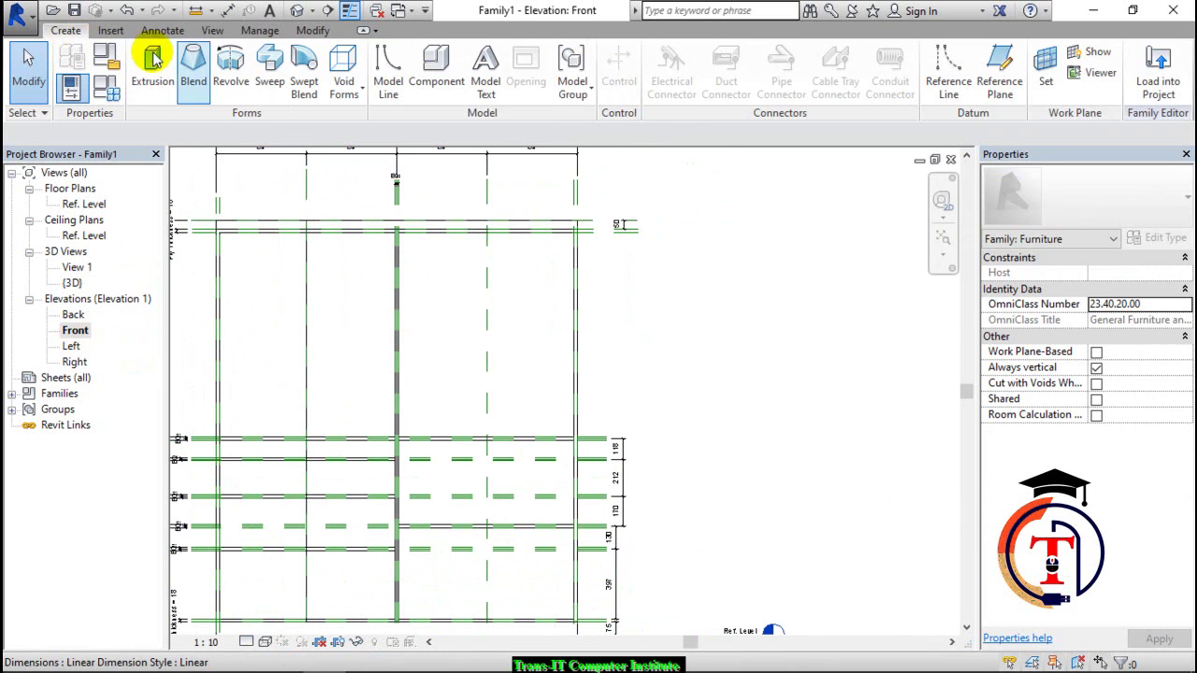
pyautogui.click(156, 66)
pyautogui.scroll(3, 420, 235)
pyautogui.scroll(2, 430, 243)
pyautogui.scroll(1, 392, 227)
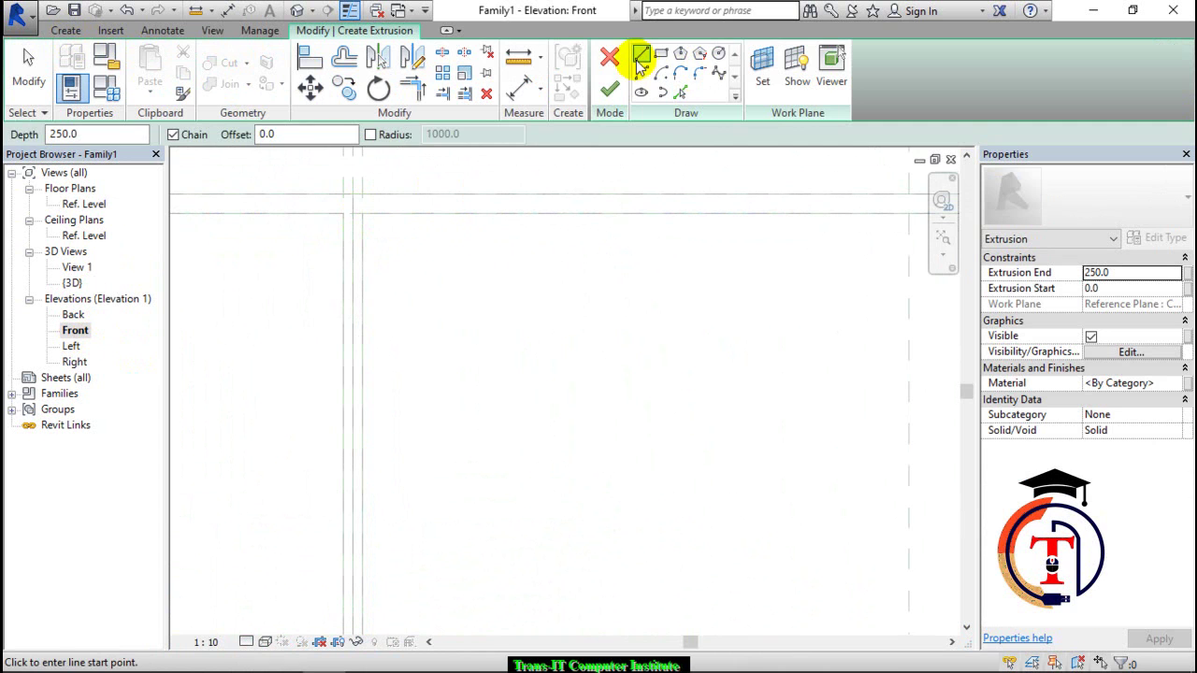
pyautogui.click(660, 53)
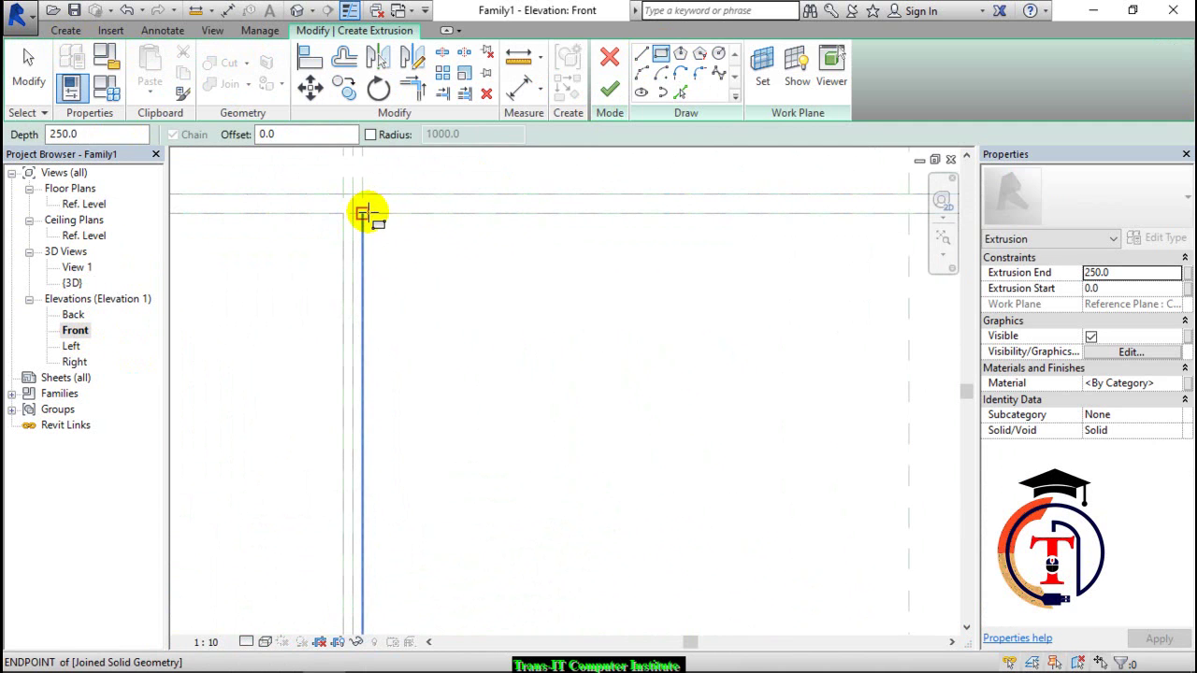
pyautogui.click(363, 213)
pyautogui.scroll(-3, 428, 302)
pyautogui.moveTo(462, 318)
pyautogui.mouseDown(button='middle')
pyautogui.moveTo(638, 307)
pyautogui.moveTo(582, 279)
pyautogui.mouseUp(button='middle')
pyautogui.scroll(2, 577, 269)
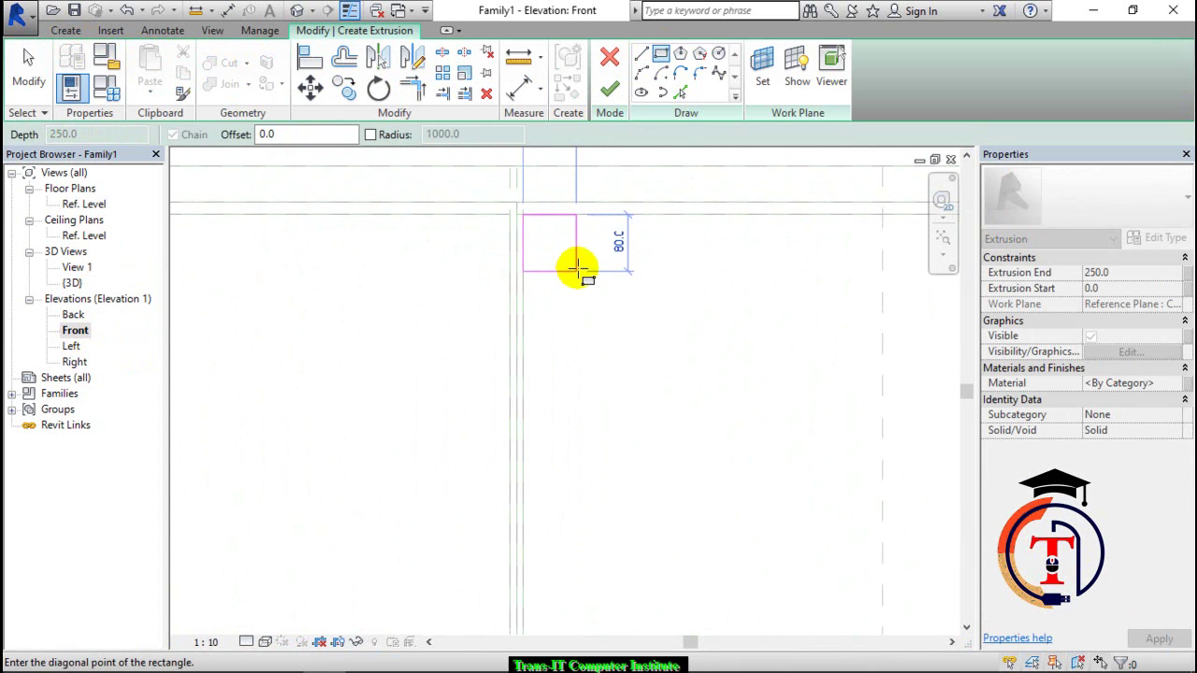
pyautogui.press('Escape')
pyautogui.scroll(1, 546, 228)
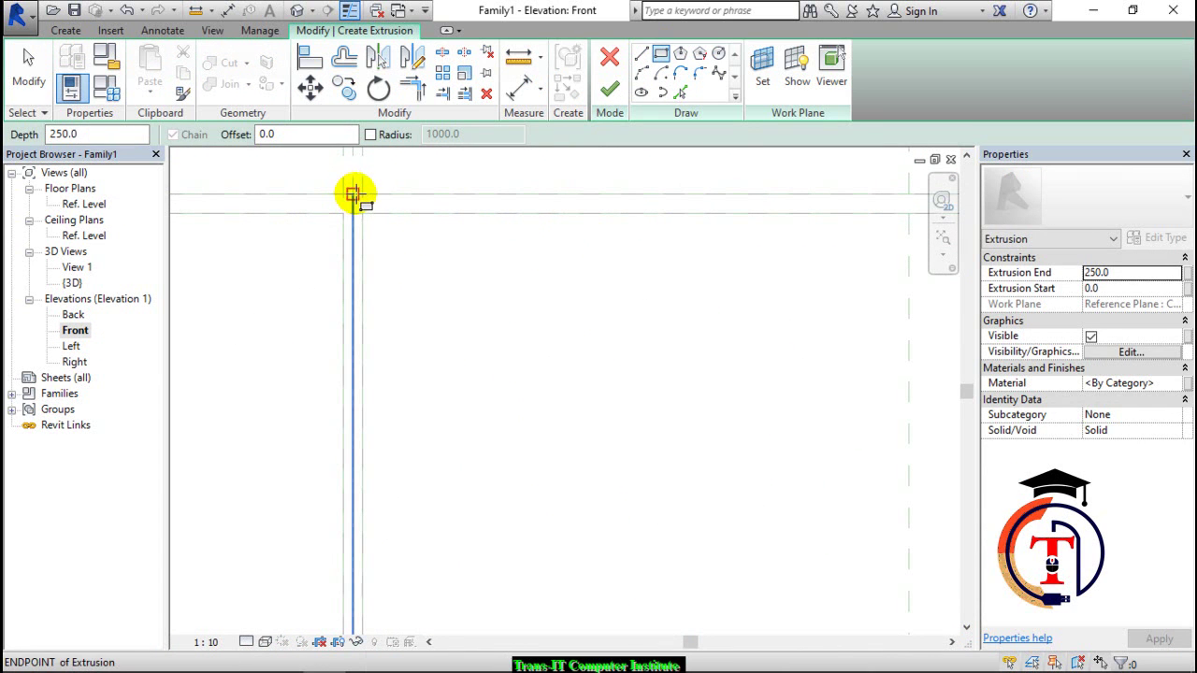
# Draw the 515-wide panel rectangle, 75 above the base, and finish the 250-deep extrusion.
pyautogui.click(353, 194)
pyautogui.scroll(-2, 497, 414)
pyautogui.moveTo(497, 415)
pyautogui.mouseDown(button='middle')
pyautogui.moveTo(577, 499)
pyautogui.moveTo(597, 319)
pyautogui.mouseUp(button='middle')
pyautogui.scroll(2, 609, 427)
pyautogui.scroll(-2, 558, 156)
pyautogui.scroll(2, 568, 428)
pyautogui.scroll(1, 599, 337)
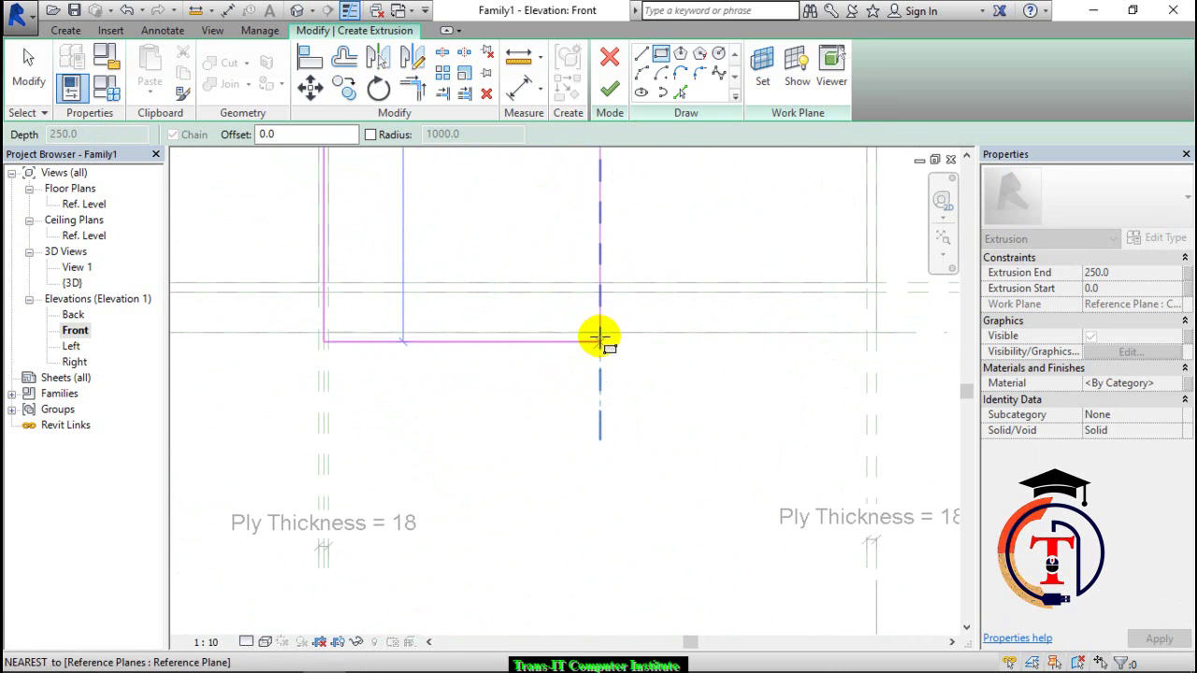
pyautogui.click(600, 293)
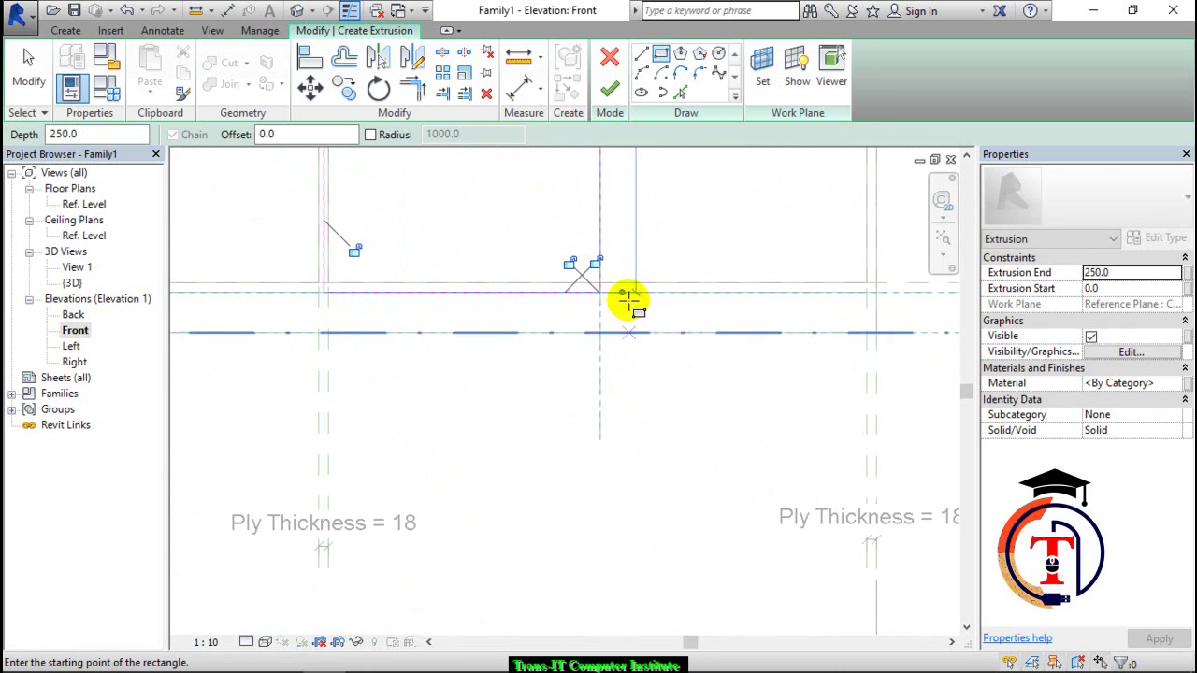
pyautogui.click(610, 91)
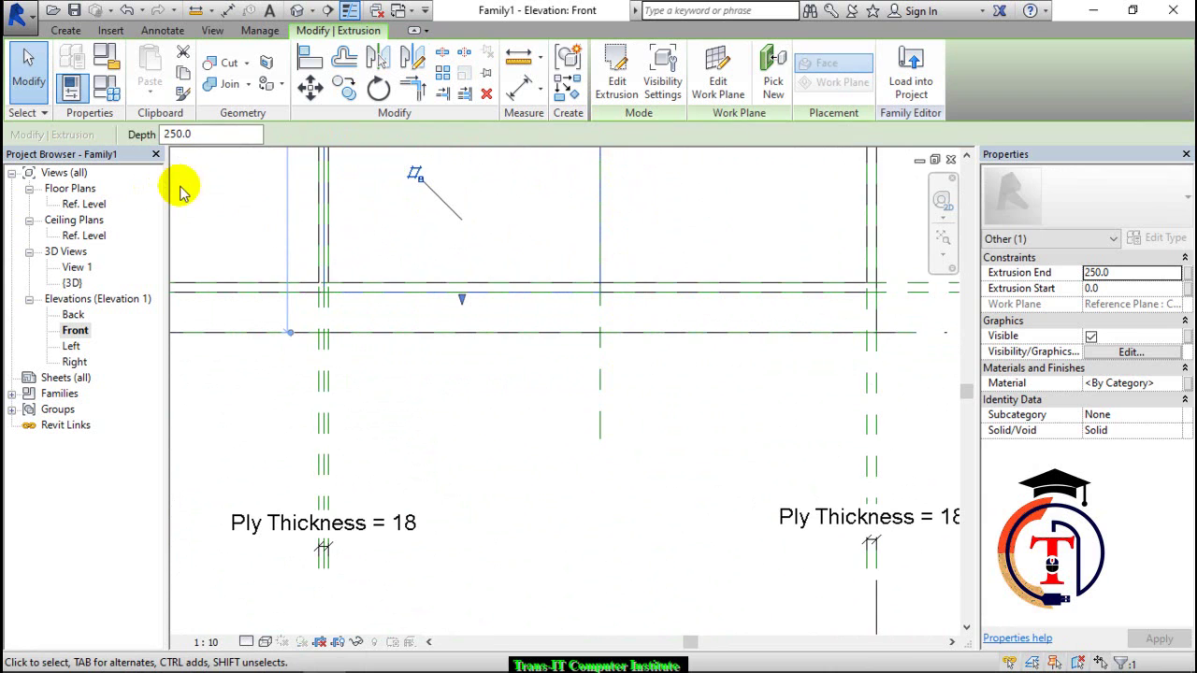
# Reopen the panel's sketch, try aligning its top line, then cancel back to Modify.
pyautogui.click(625, 80)
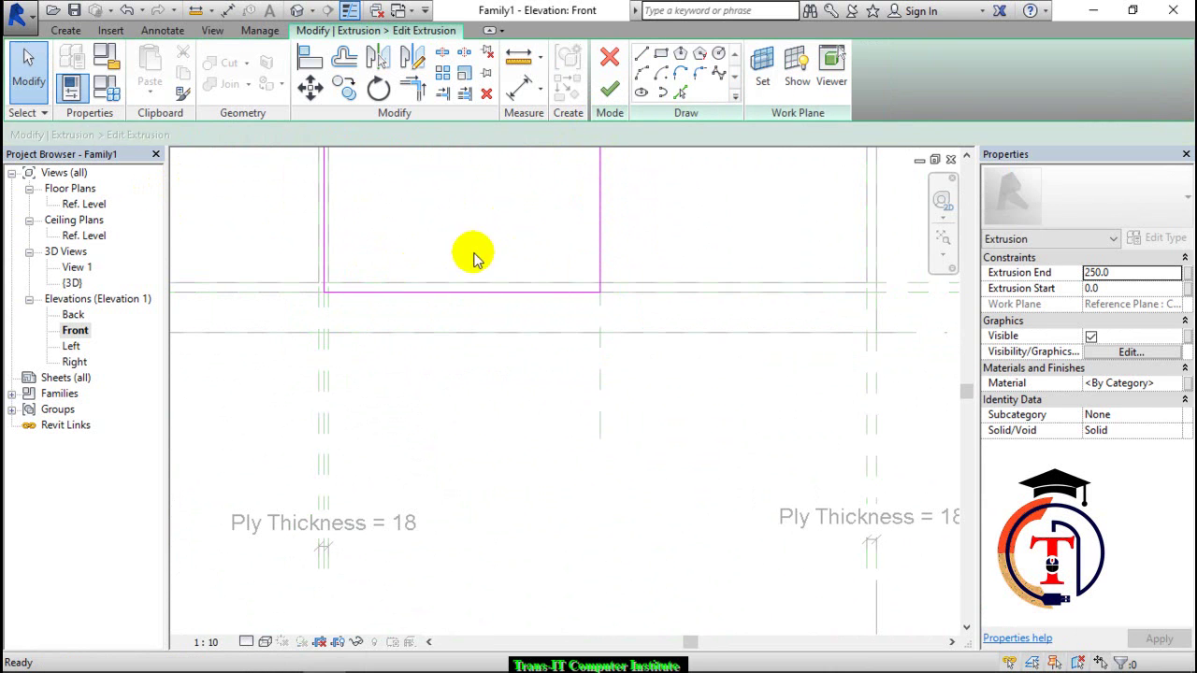
pyautogui.click(422, 294)
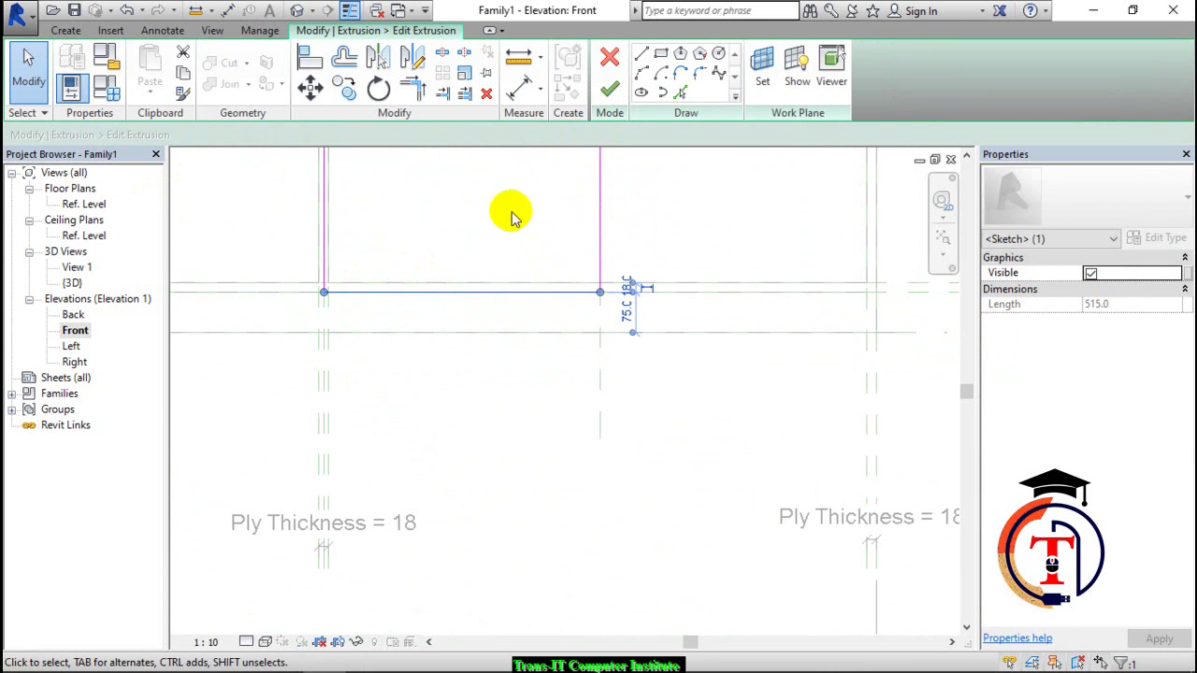
pyautogui.scroll(-2, 486, 168)
pyautogui.moveTo(487, 182); pyautogui.dragTo(505, 364, button='middle')
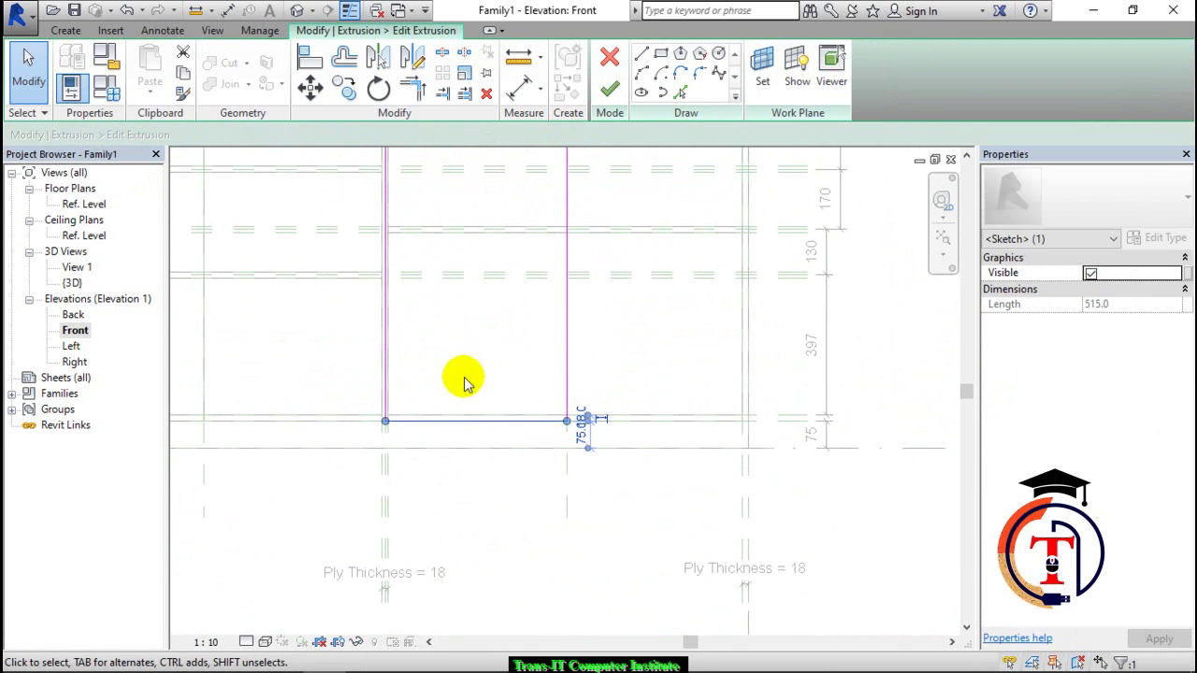
pyautogui.moveTo(407, 391); pyautogui.dragTo(420, 428, button='middle')
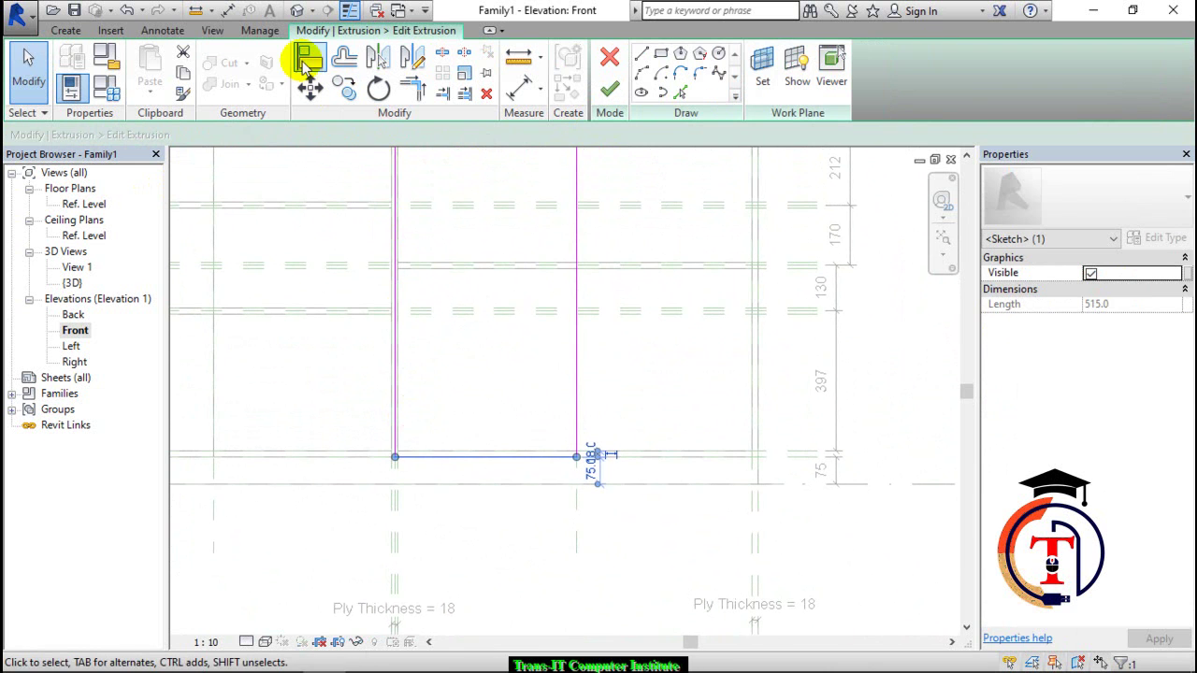
pyautogui.click(309, 57)
pyautogui.press('Escape')
pyautogui.scroll(1, 617, 464)
pyautogui.press('Escape')
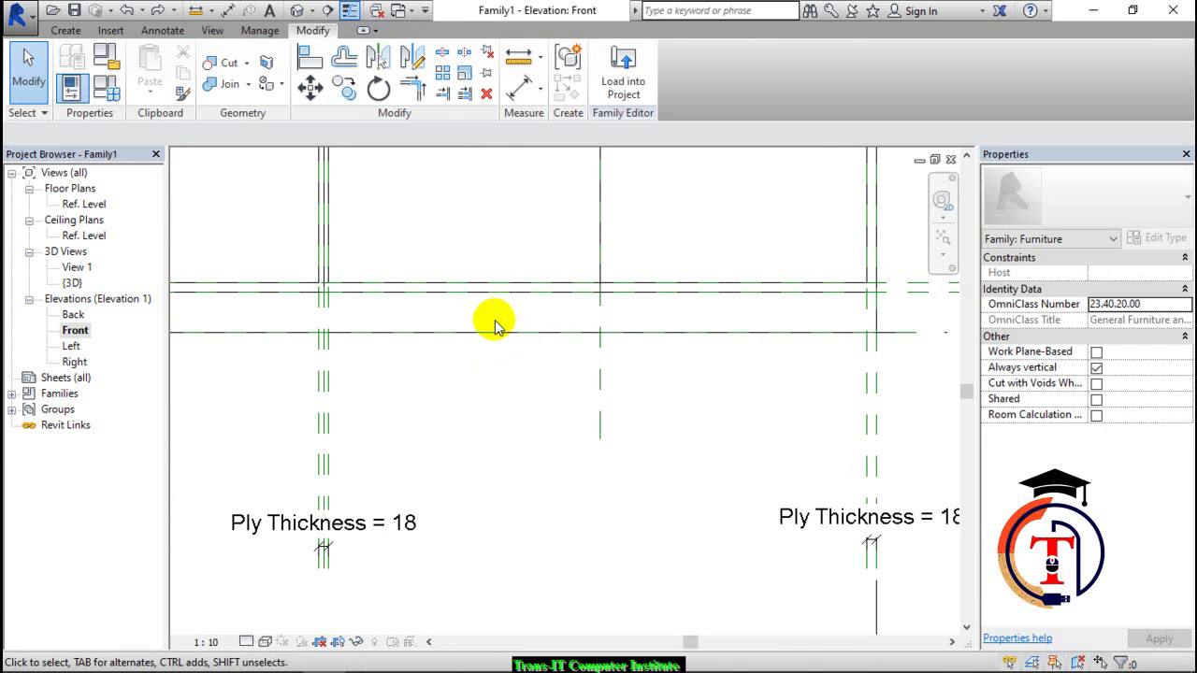
pyautogui.scroll(-3, 493, 325)
pyautogui.moveTo(543, 436); pyautogui.dragTo(534, 534, button='middle')
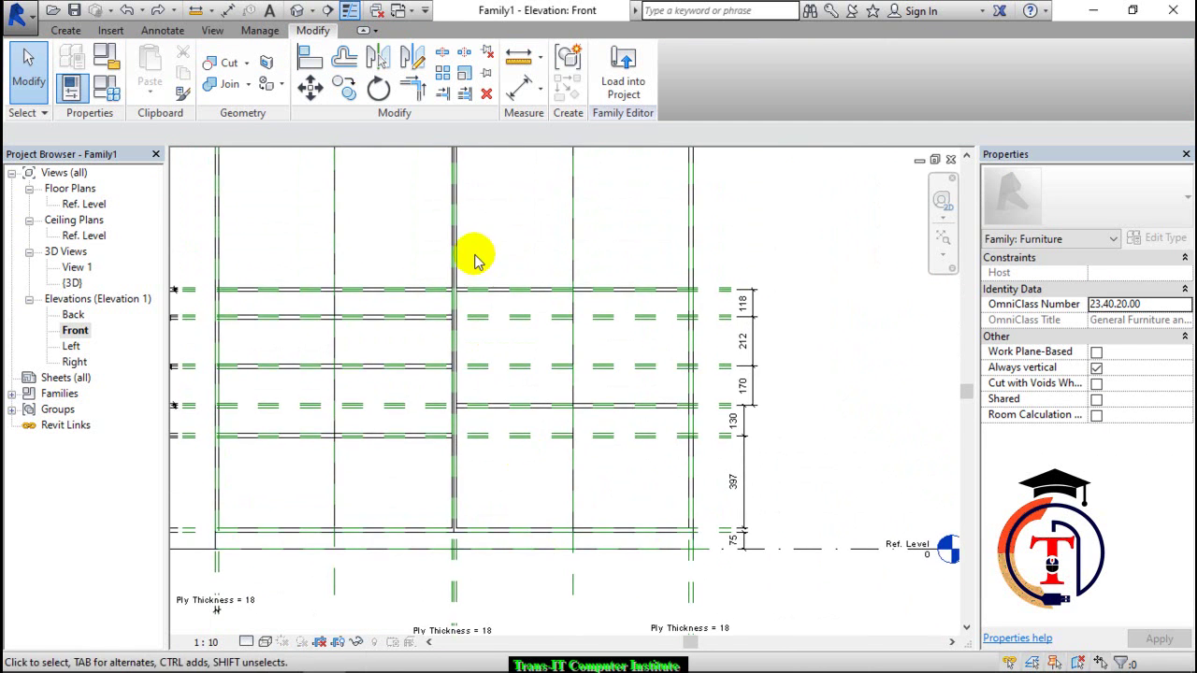
pyautogui.scroll(3, 468, 281)
pyautogui.scroll(-2, 463, 281)
pyautogui.scroll(-2, 467, 254)
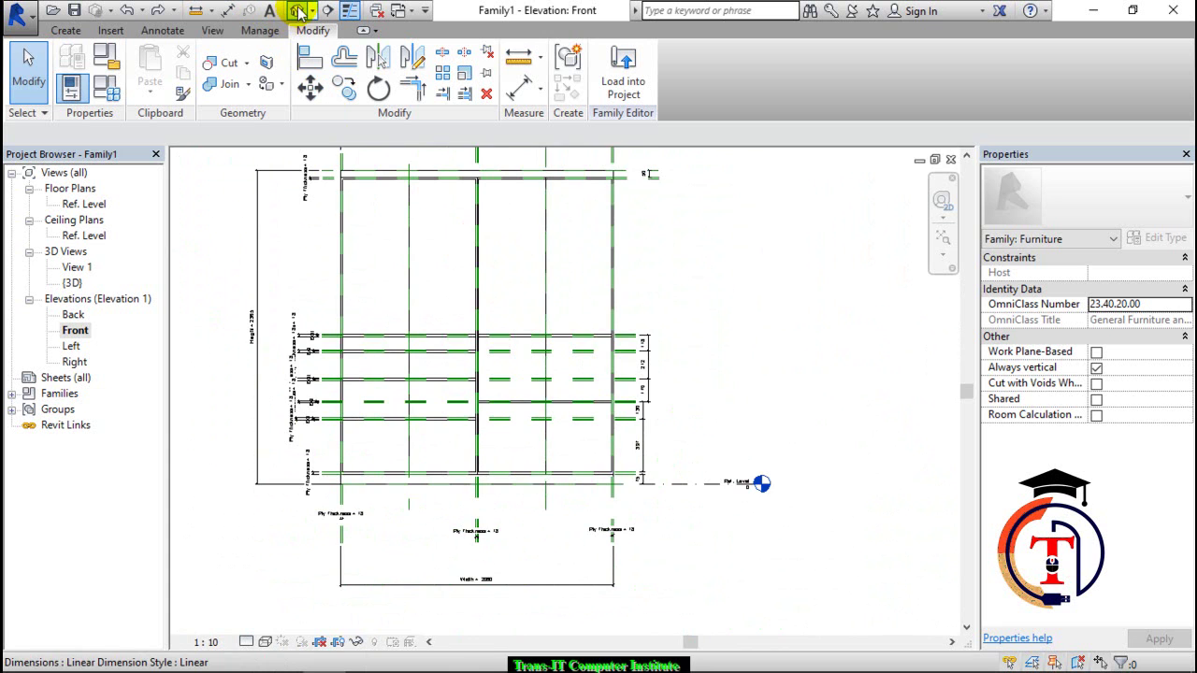
pyautogui.click(298, 11)
pyautogui.moveTo(481, 361)
pyautogui.keyDown('shift'); pyautogui.mouseDown(button='middle')
pyautogui.moveTo(476, 420)
pyautogui.moveTo(433, 427)
pyautogui.mouseUp(button='middle'); pyautogui.keyUp('shift')
pyautogui.moveTo(479, 319)
pyautogui.keyDown('shift'); pyautogui.mouseDown(button='middle')
pyautogui.moveTo(626, 355)
pyautogui.moveTo(674, 294)
pyautogui.moveTo(577, 471)
pyautogui.mouseUp(button='middle'); pyautogui.keyUp('shift')
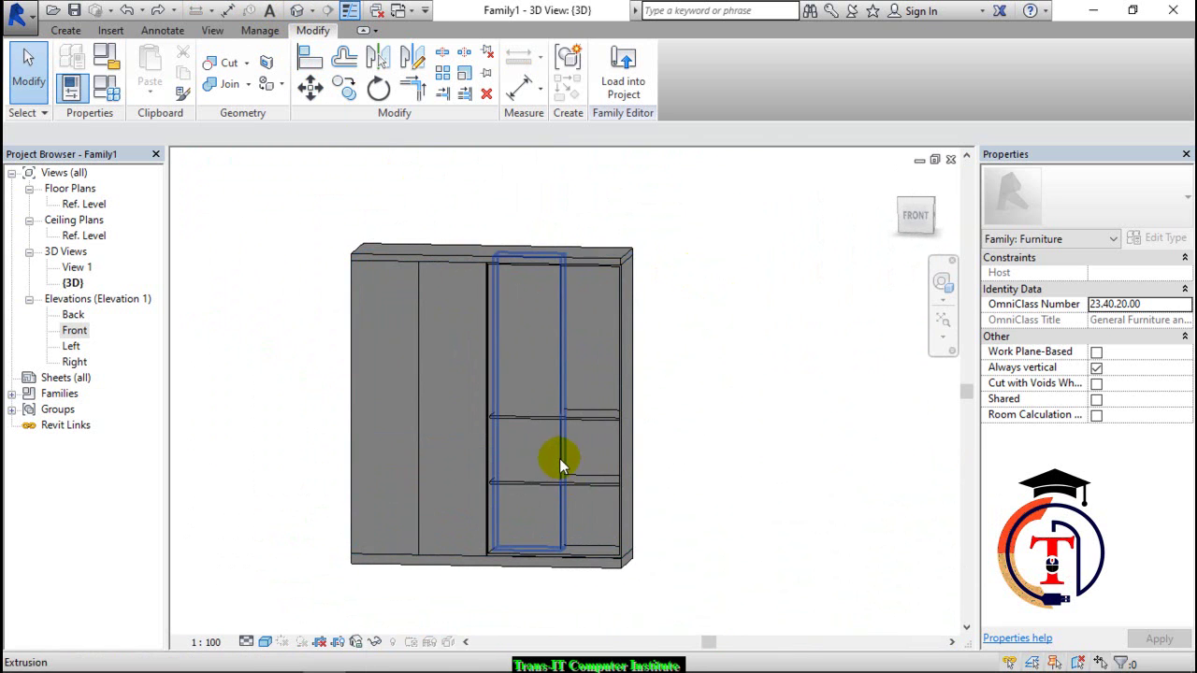
pyautogui.click(557, 460)
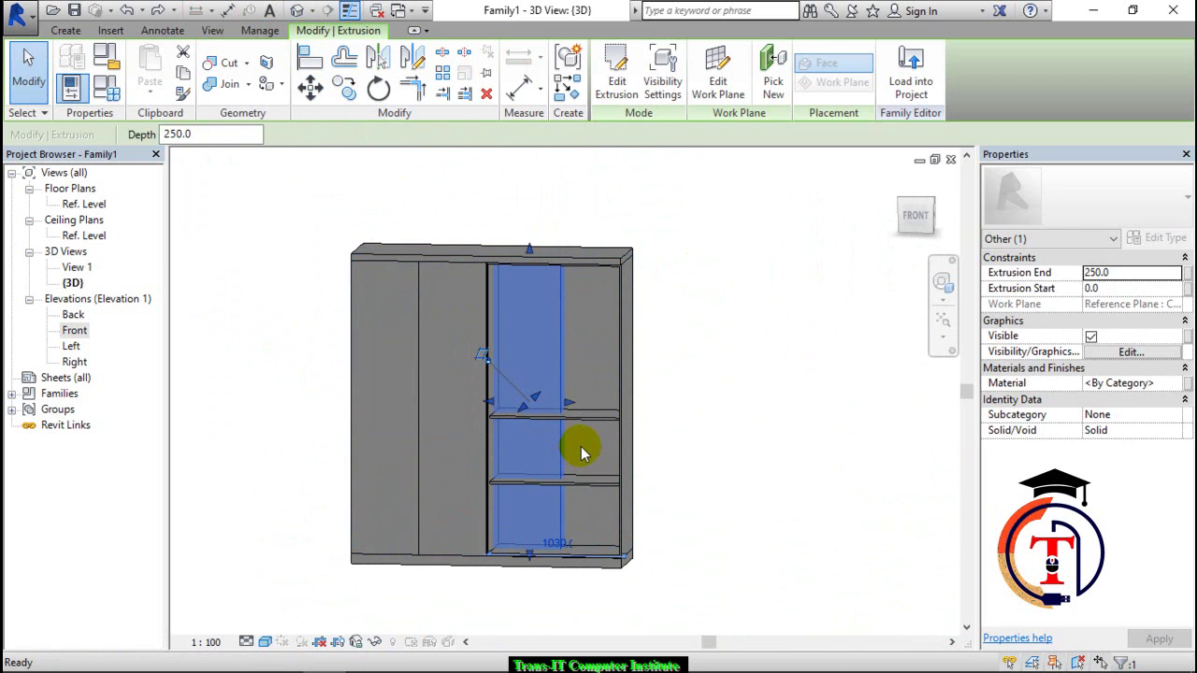
pyautogui.press('Escape')
pyautogui.doubleClick(86, 204)
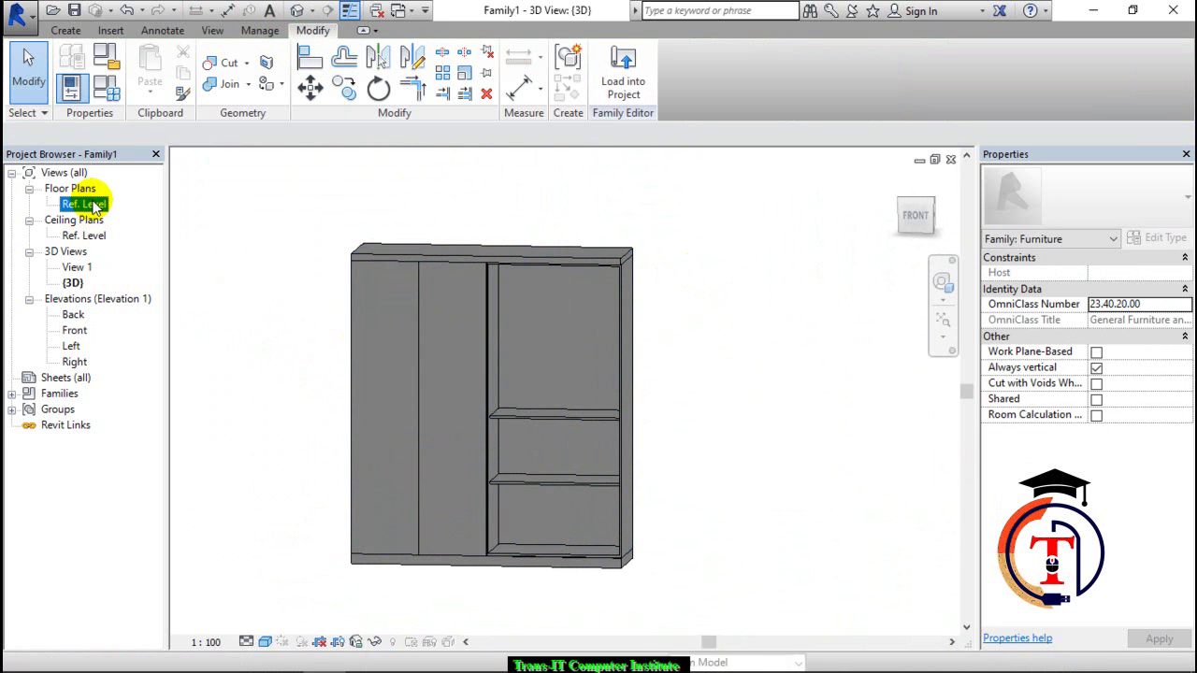
pyautogui.scroll(-3, 365, 315)
pyautogui.moveTo(374, 316)
pyautogui.mouseDown(button='middle')
pyautogui.moveTo(460, 427)
pyautogui.moveTo(462, 253)
pyautogui.moveTo(447, 459)
pyautogui.mouseUp(button='middle')
pyautogui.scroll(1, 431, 379)
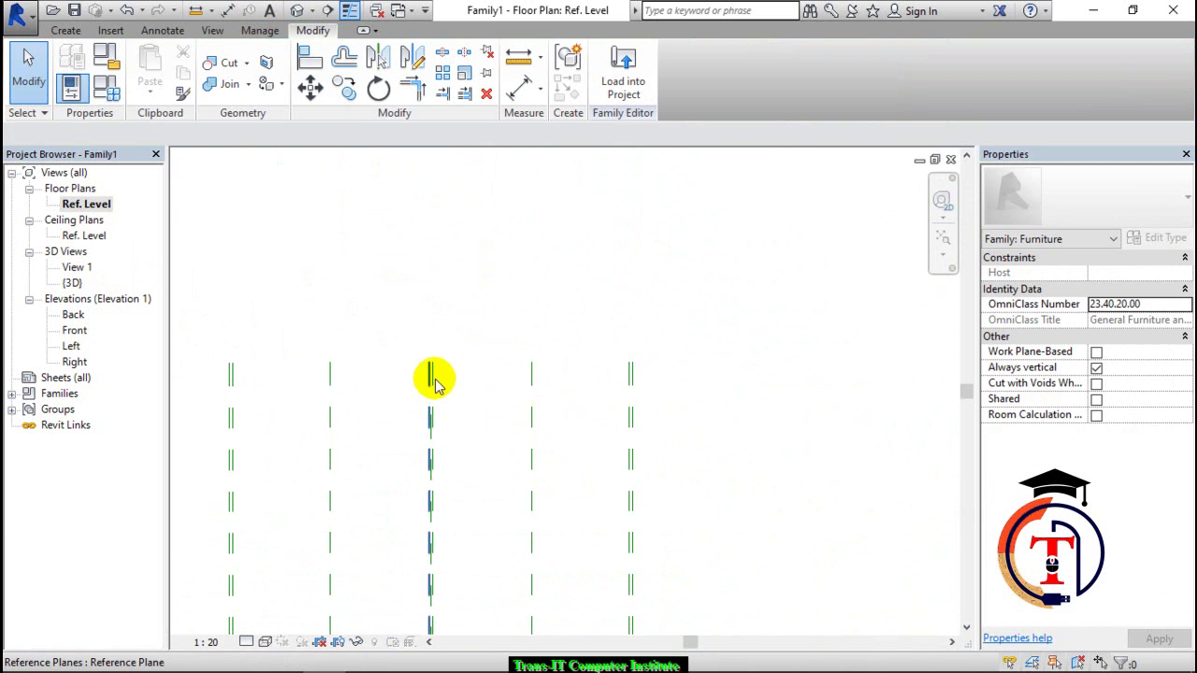
pyautogui.scroll(-1, 432, 374)
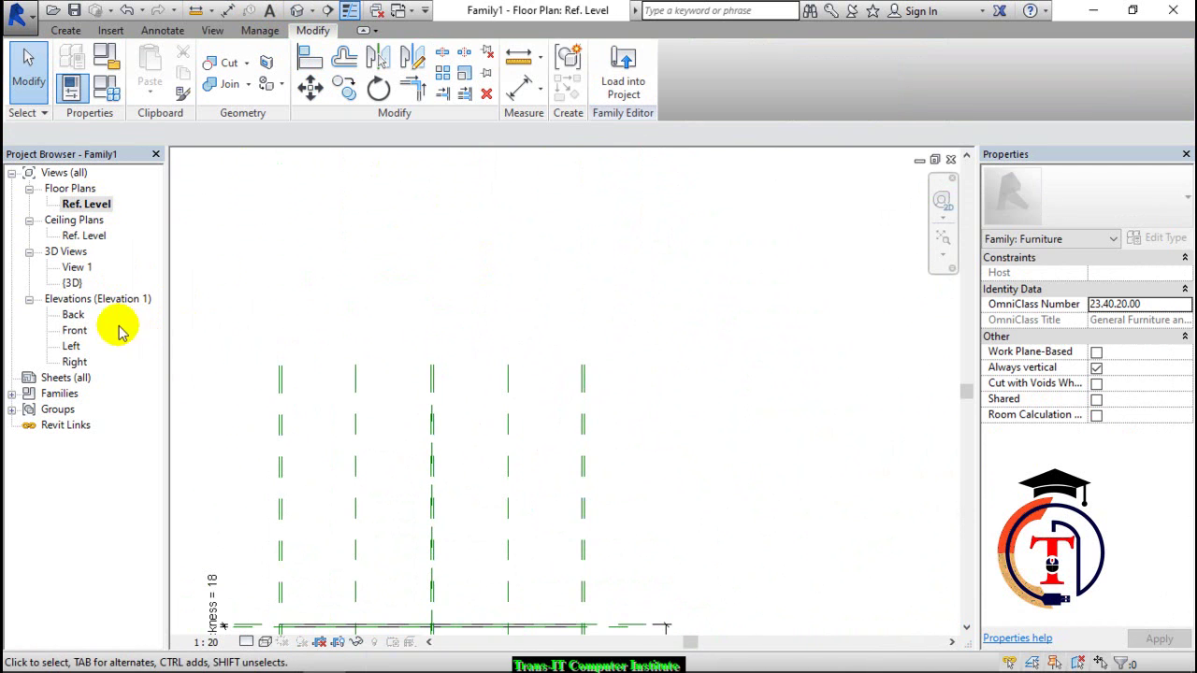
pyautogui.doubleClick(72, 330)
pyautogui.scroll(-1, 539, 308)
pyautogui.scroll(2, 527, 259)
pyautogui.scroll(2, 508, 219)
pyautogui.scroll(2, 487, 270)
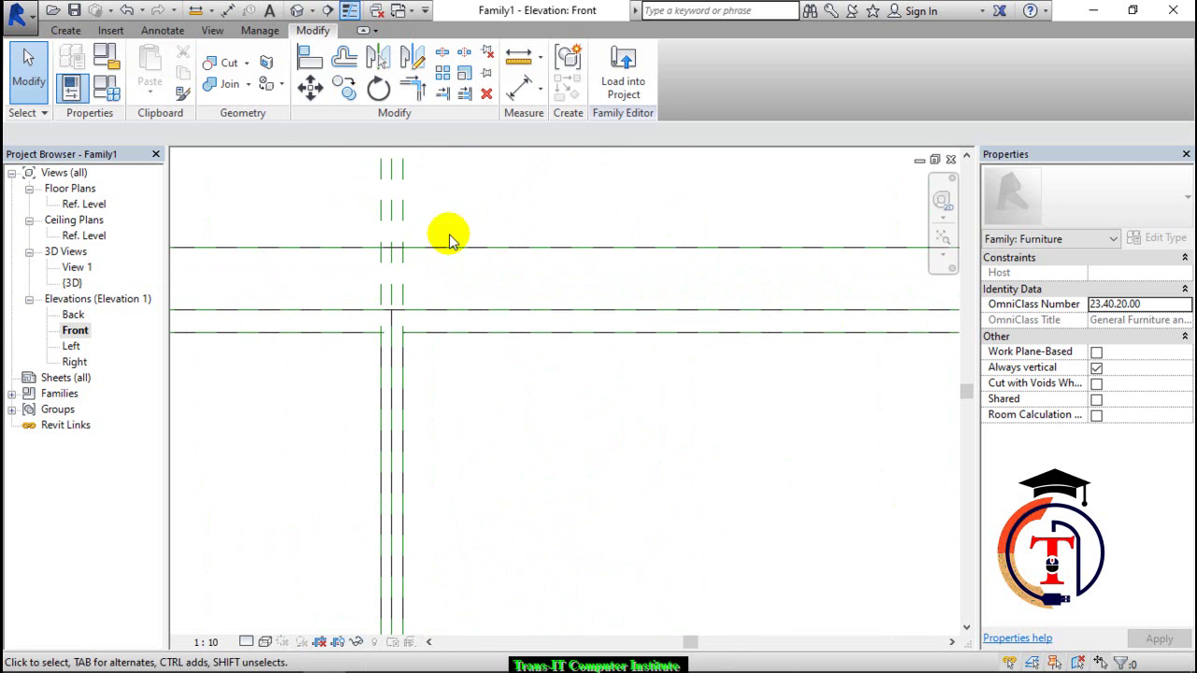
# Sketch a 515-wide rectangle in the right bay, snapping both corners to reference planes.
pyautogui.click(65, 30)
pyautogui.click(152, 68)
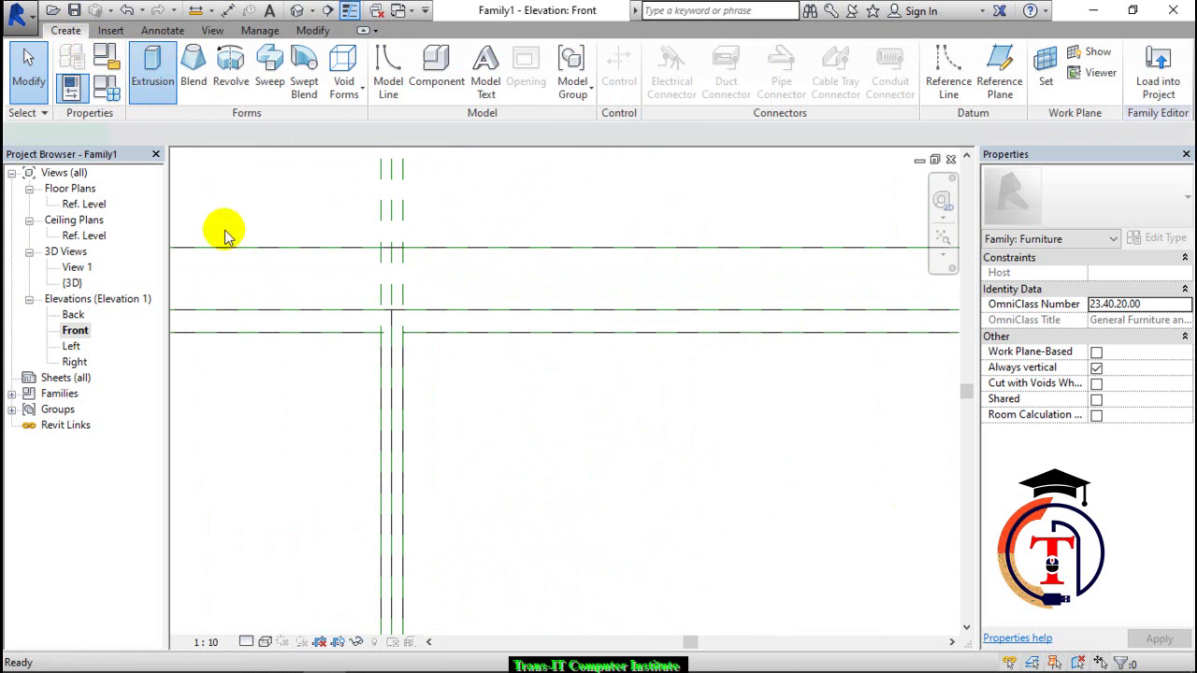
pyautogui.click(661, 54)
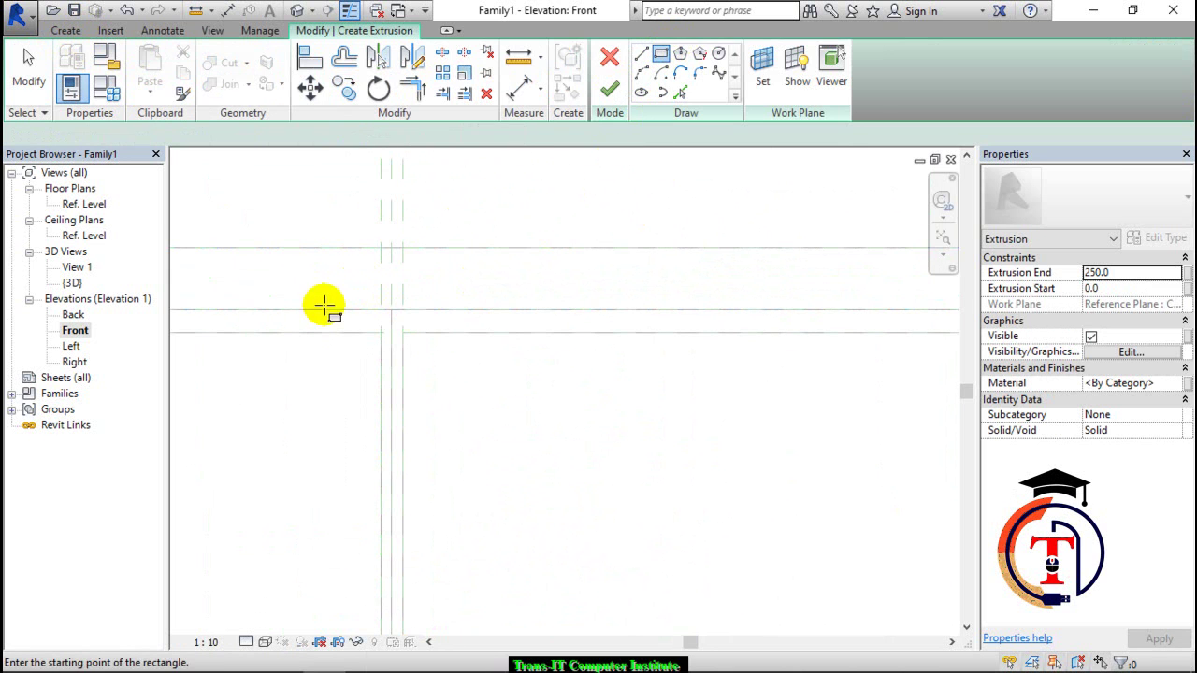
pyautogui.click(393, 311)
pyautogui.scroll(-2, 534, 508)
pyautogui.moveTo(534, 507)
pyautogui.mouseDown(button='middle')
pyautogui.moveTo(428, 214)
pyautogui.moveTo(442, 370)
pyautogui.moveTo(508, 326)
pyautogui.moveTo(406, 412)
pyautogui.mouseUp(button='middle')
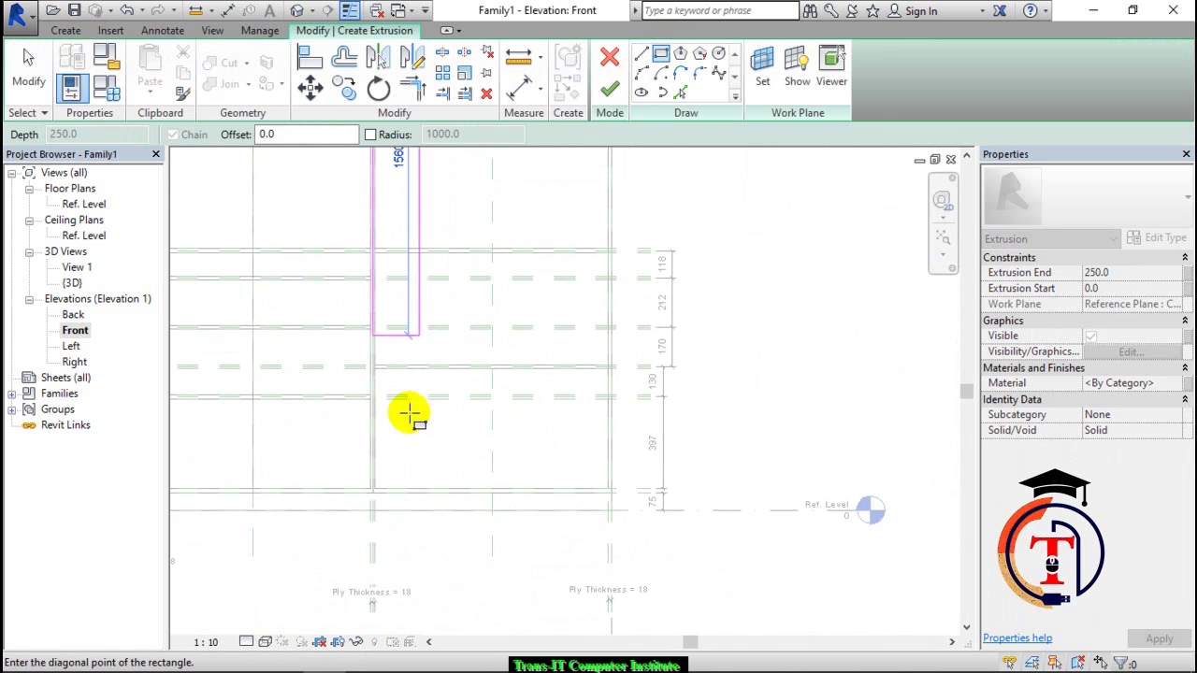
pyautogui.scroll(2, 521, 506)
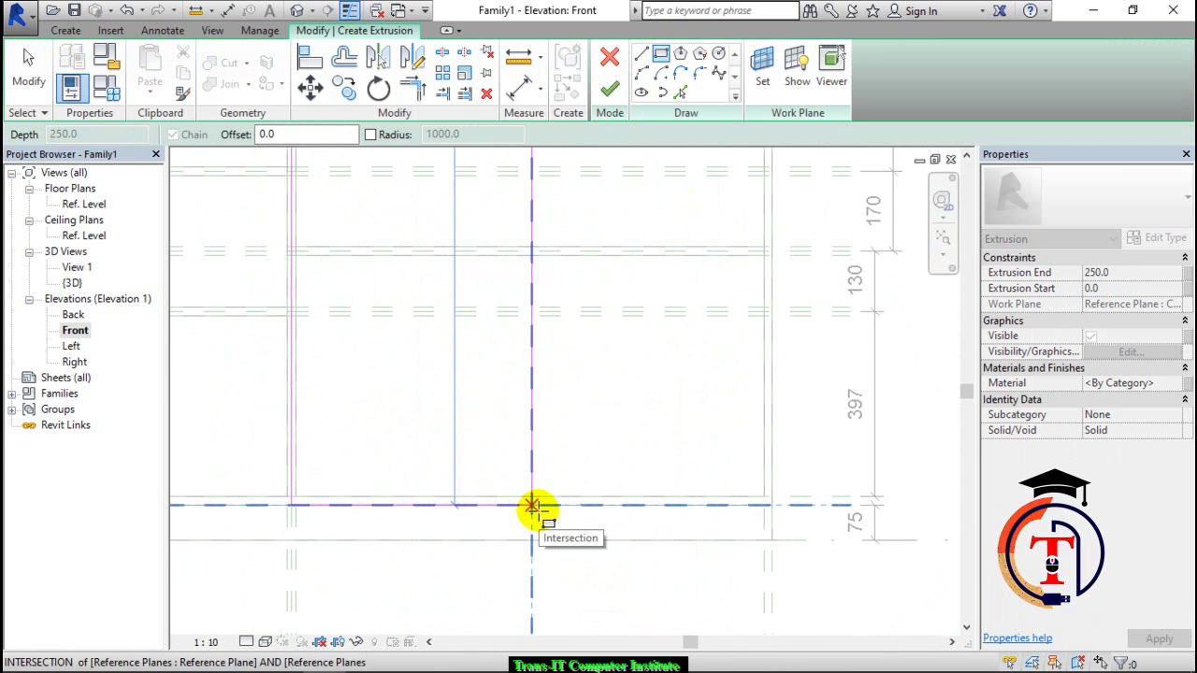
pyautogui.click(532, 506)
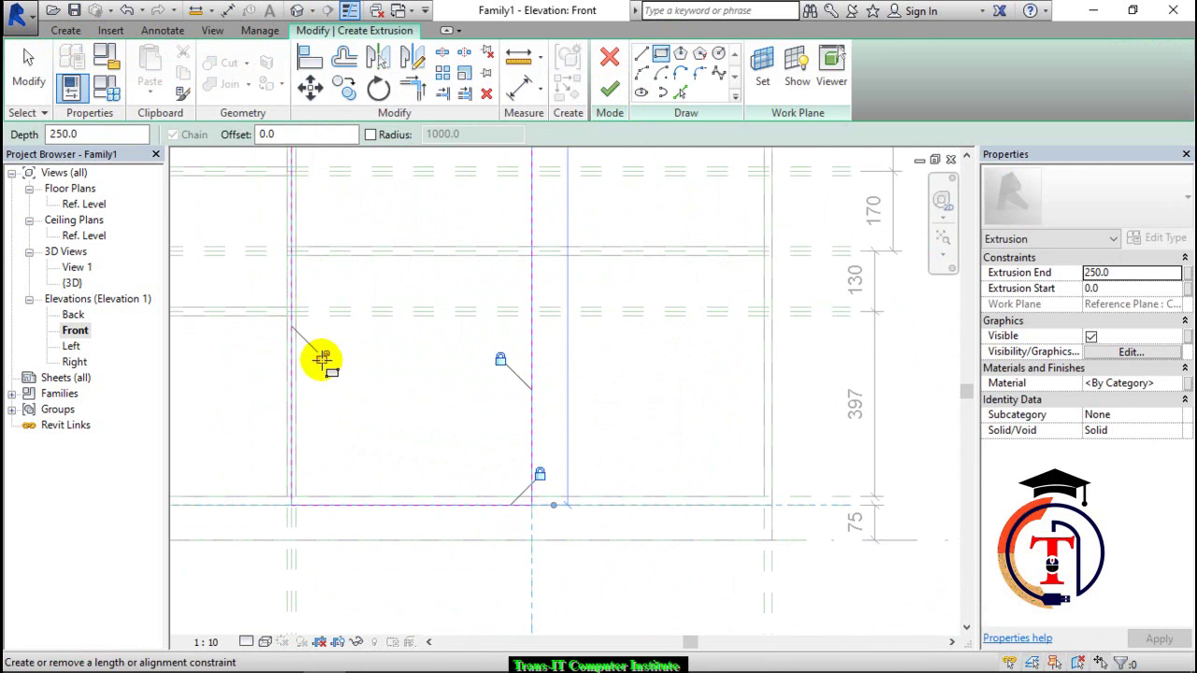
# Finish the right-bay panel extrusion and open the Ref. Level floor plan.
pyautogui.scroll(-3, 374, 268)
pyautogui.scroll(3, 436, 414)
pyautogui.moveTo(448, 333); pyautogui.dragTo(455, 623, button='middle')
pyautogui.scroll(1, 384, 433)
pyautogui.scroll(2, 336, 421)
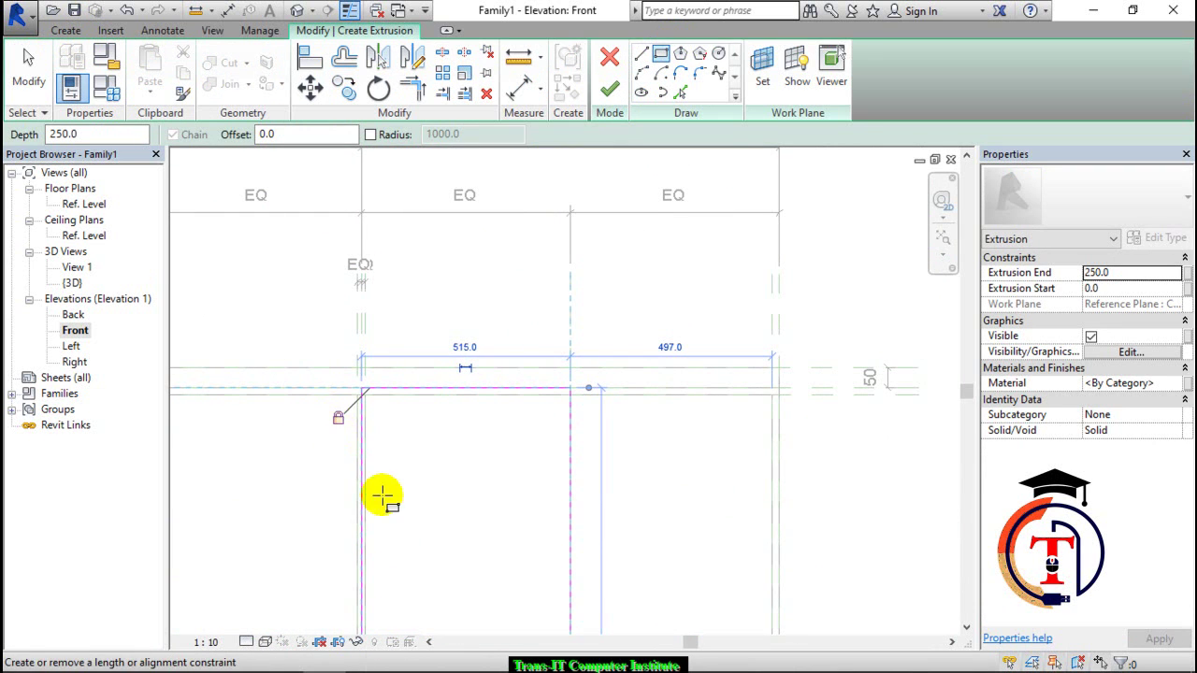
pyautogui.click(613, 94)
pyautogui.doubleClick(86, 204)
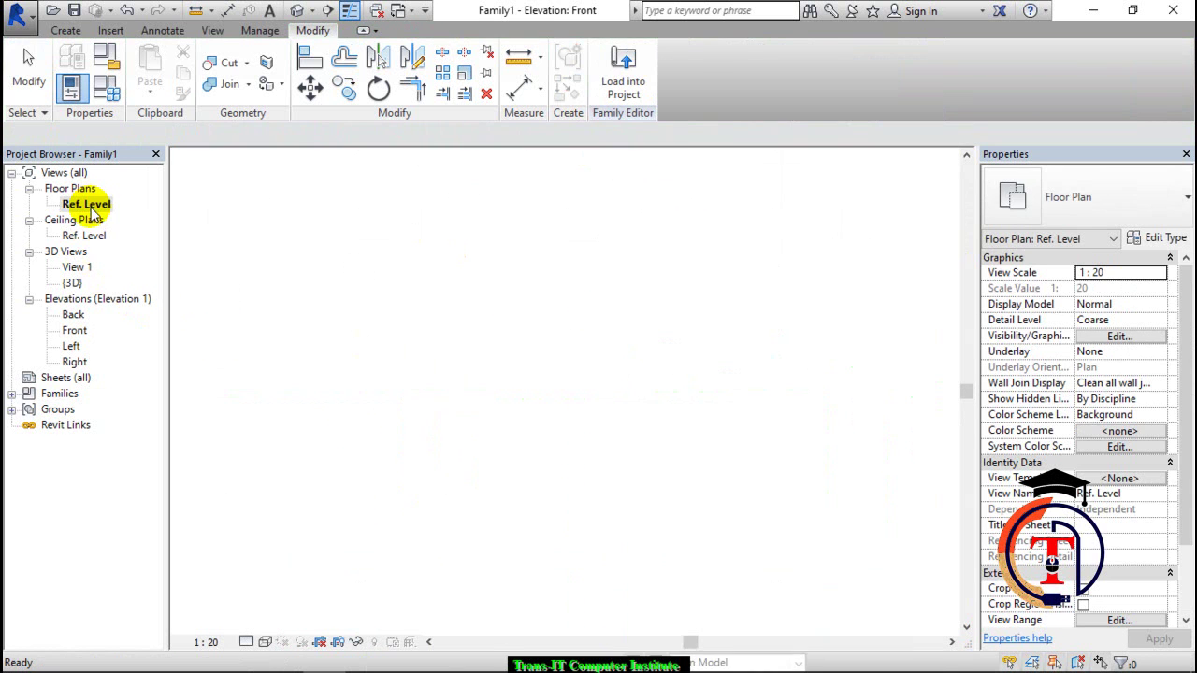
# Drag the right-bay panel's shape handles so it runs from depth 600 to 625.
pyautogui.click(520, 434)
pyautogui.moveTo(529, 380); pyautogui.dragTo(513, 438, button='middle')
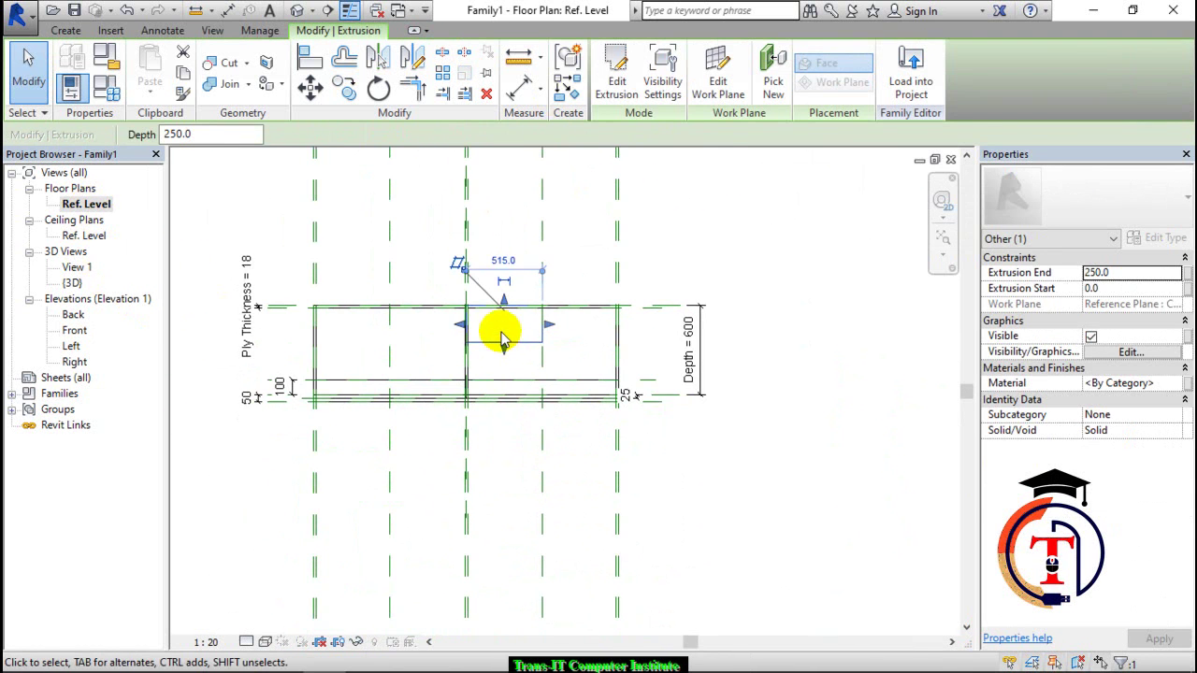
pyautogui.scroll(4, 502, 338)
pyautogui.scroll(1, 508, 361)
pyautogui.moveTo(506, 292); pyautogui.dragTo(531, 456)
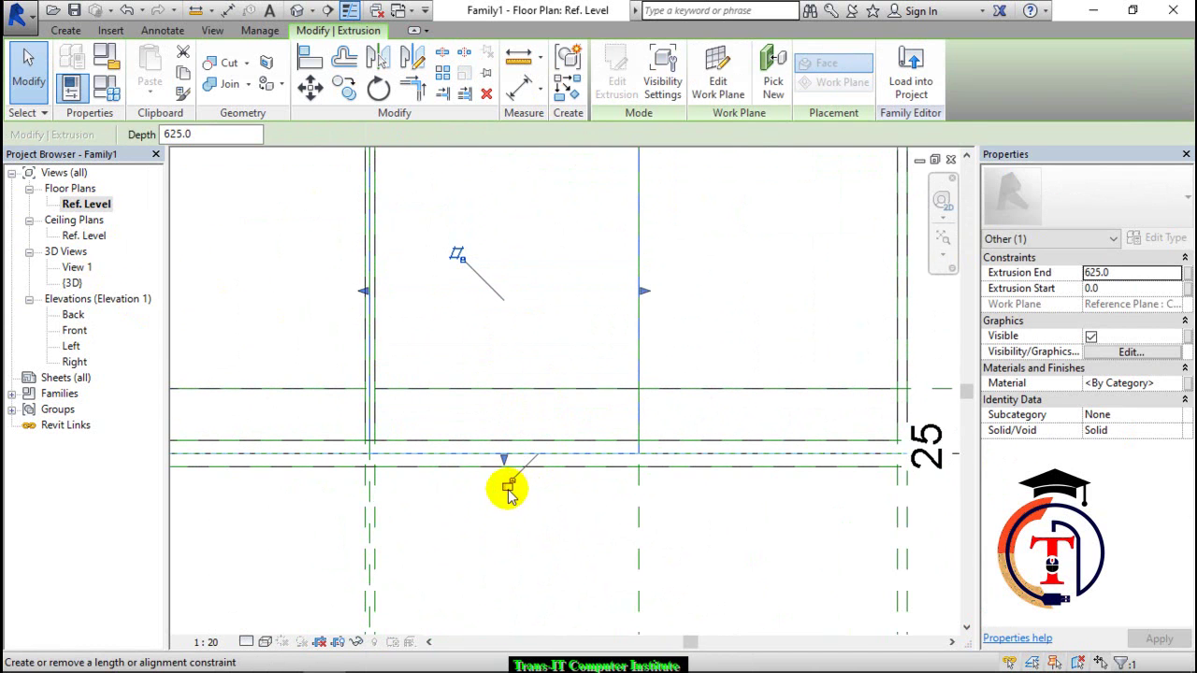
pyautogui.scroll(-2, 542, 447)
pyautogui.moveTo(521, 316); pyautogui.dragTo(506, 522)
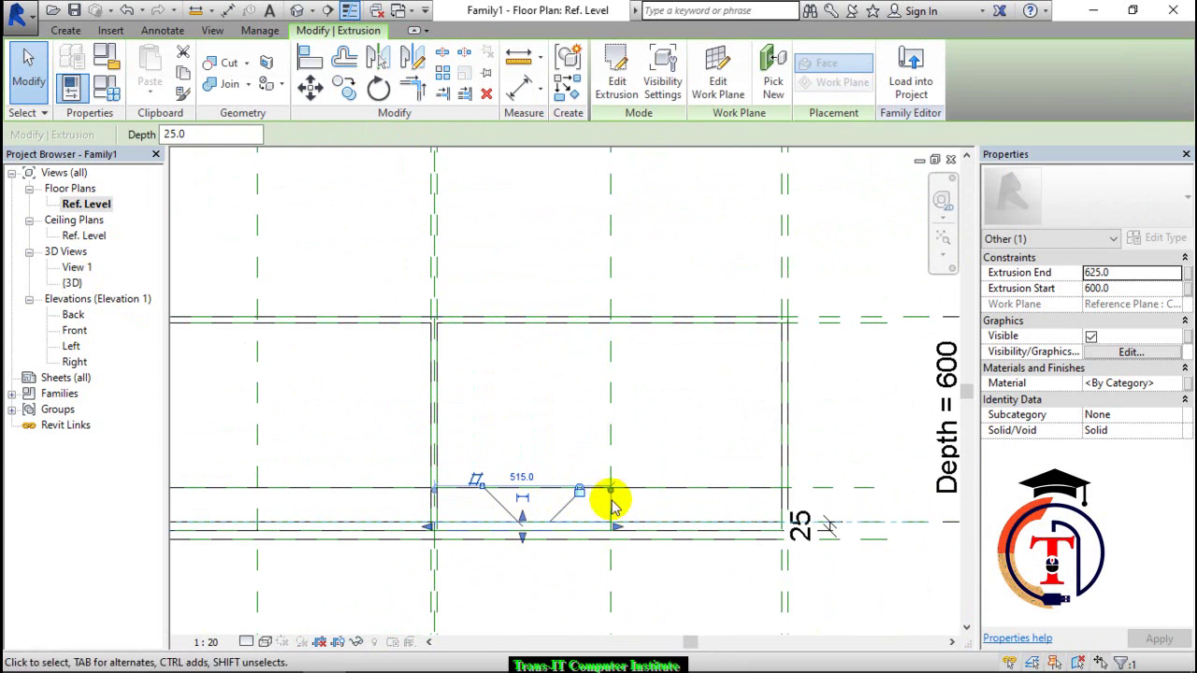
pyautogui.click(678, 457)
# Return to the Front elevation and pan to the wardrobe.
pyautogui.scroll(-1, 682, 459)
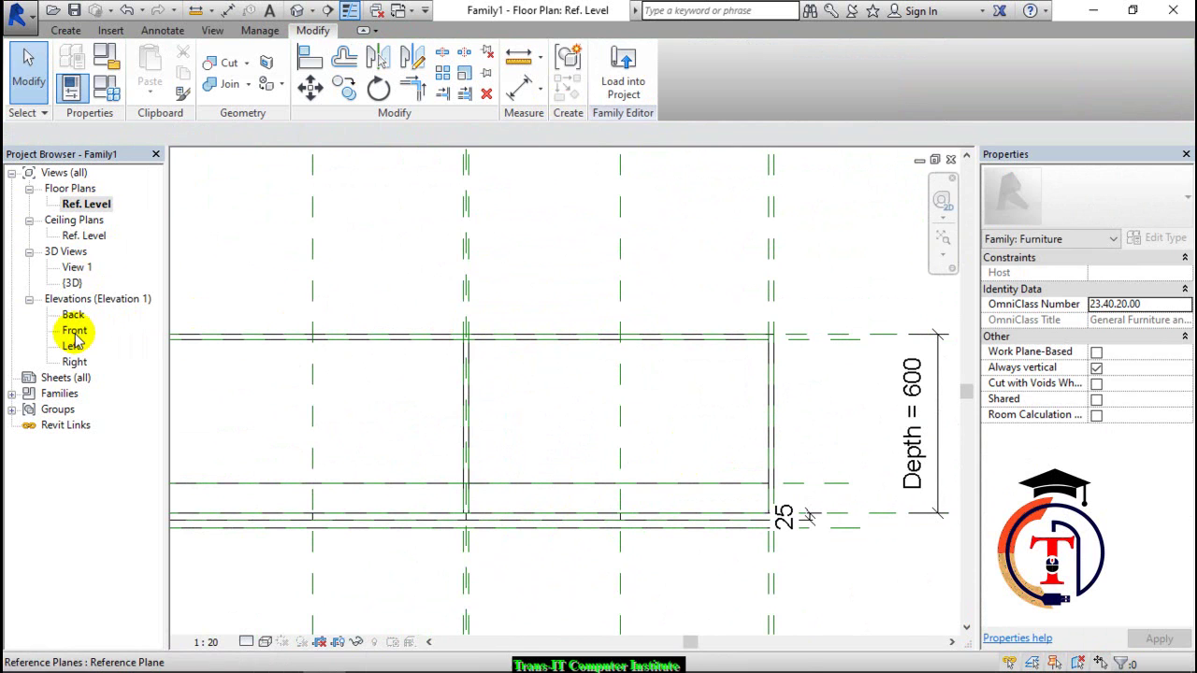
pyautogui.doubleClick(74, 330)
pyautogui.moveTo(534, 318)
pyautogui.mouseDown(button='middle')
pyautogui.moveTo(480, 318)
pyautogui.moveTo(503, 254)
pyautogui.mouseUp(button='middle')
pyautogui.scroll(-1, 477, 229)
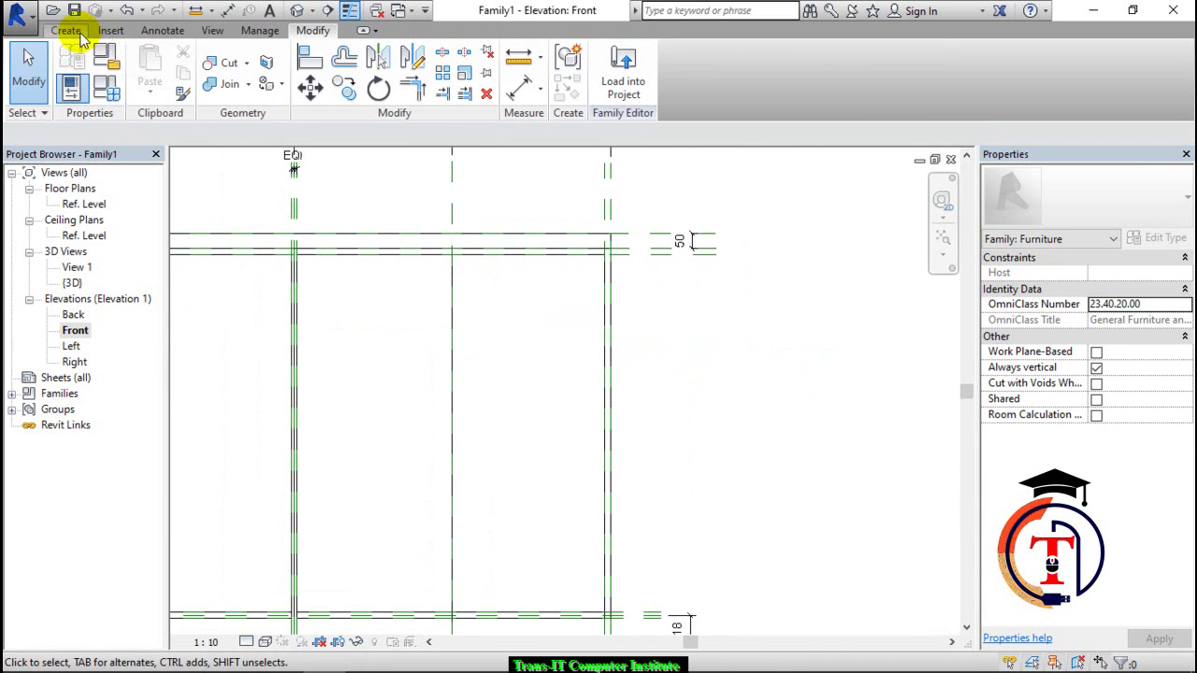
# Start a new rectangle extrusion with its first corner on the reference plane.
pyautogui.click(75, 31)
pyautogui.click(141, 60)
pyautogui.click(661, 53)
pyautogui.scroll(3, 514, 253)
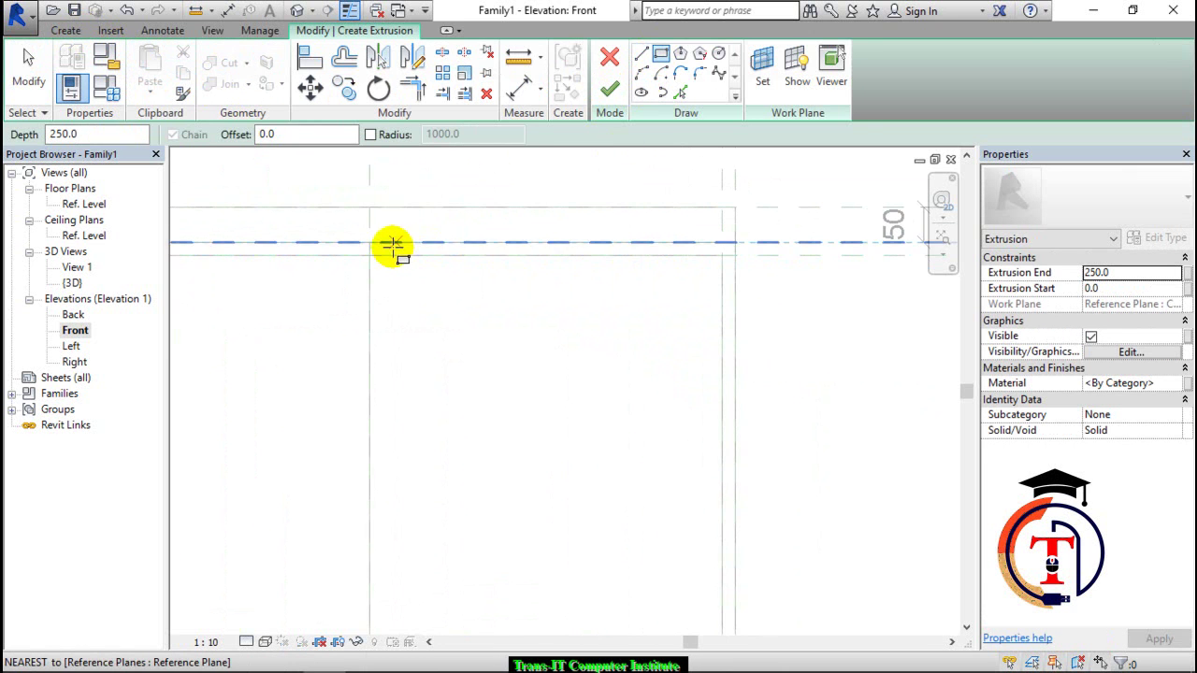
pyautogui.click(375, 241)
# Complete the 515-wide rectangle, lock its edge to the reference plane, and finish the extrusion.
pyautogui.moveTo(455, 308)
pyautogui.mouseDown(button='middle')
pyautogui.moveTo(498, 351)
pyautogui.moveTo(527, 326)
pyautogui.mouseUp(button='middle')
pyautogui.scroll(2, 536, 432)
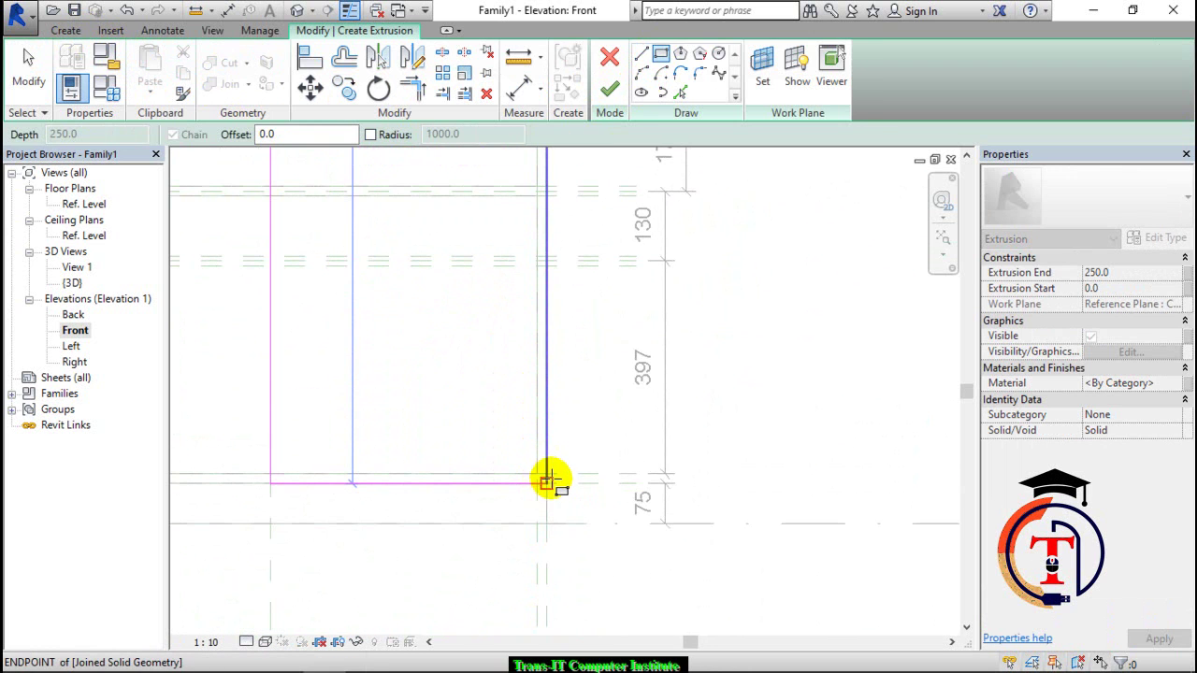
pyautogui.scroll(-1, 550, 479)
pyautogui.moveTo(561, 472); pyautogui.dragTo(708, 422, button='middle')
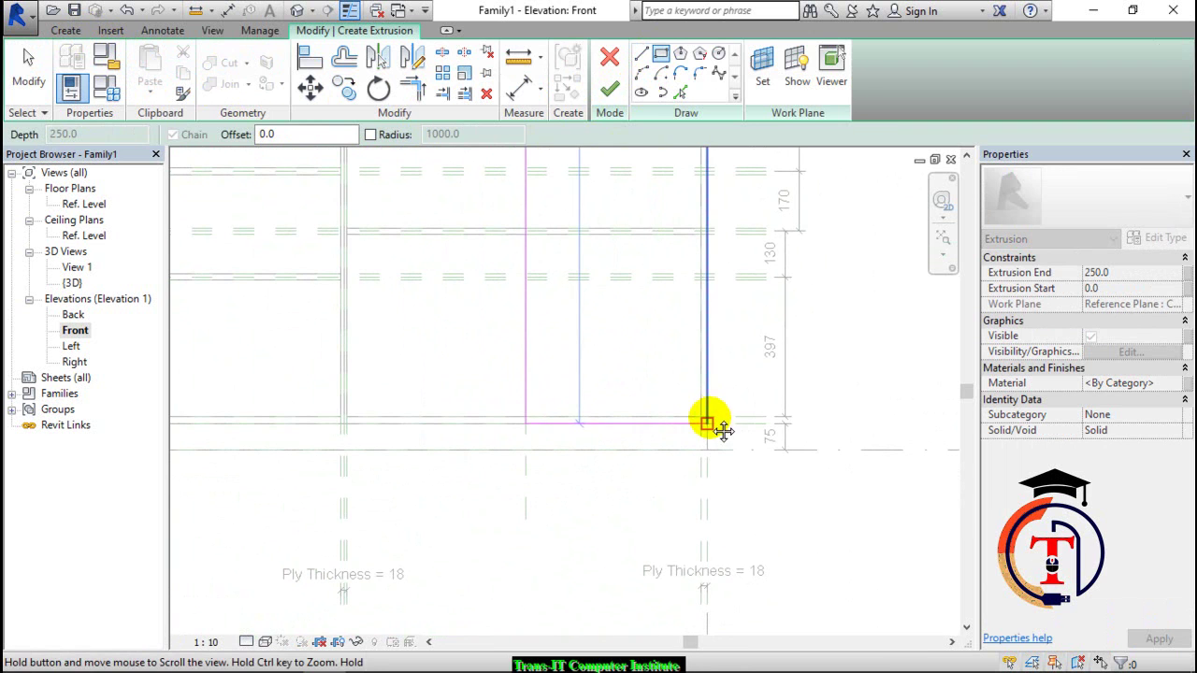
pyautogui.click(639, 456)
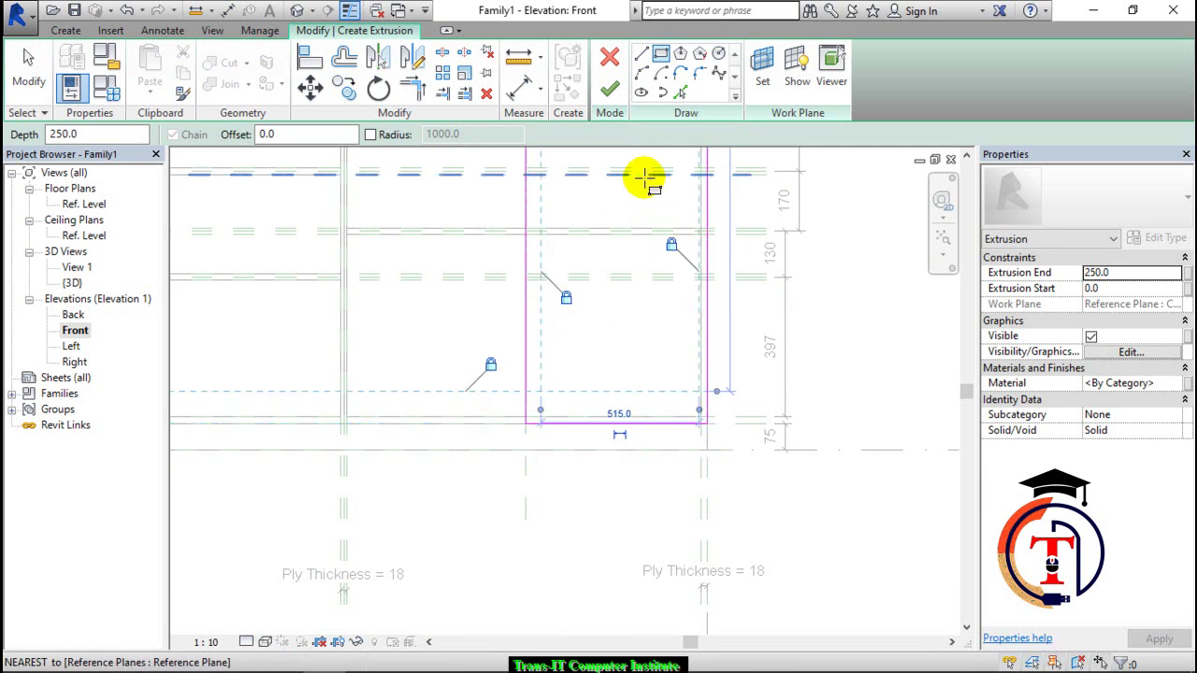
pyautogui.moveTo(642, 178); pyautogui.dragTo(664, 636, button='middle')
pyautogui.scroll(1, 548, 245)
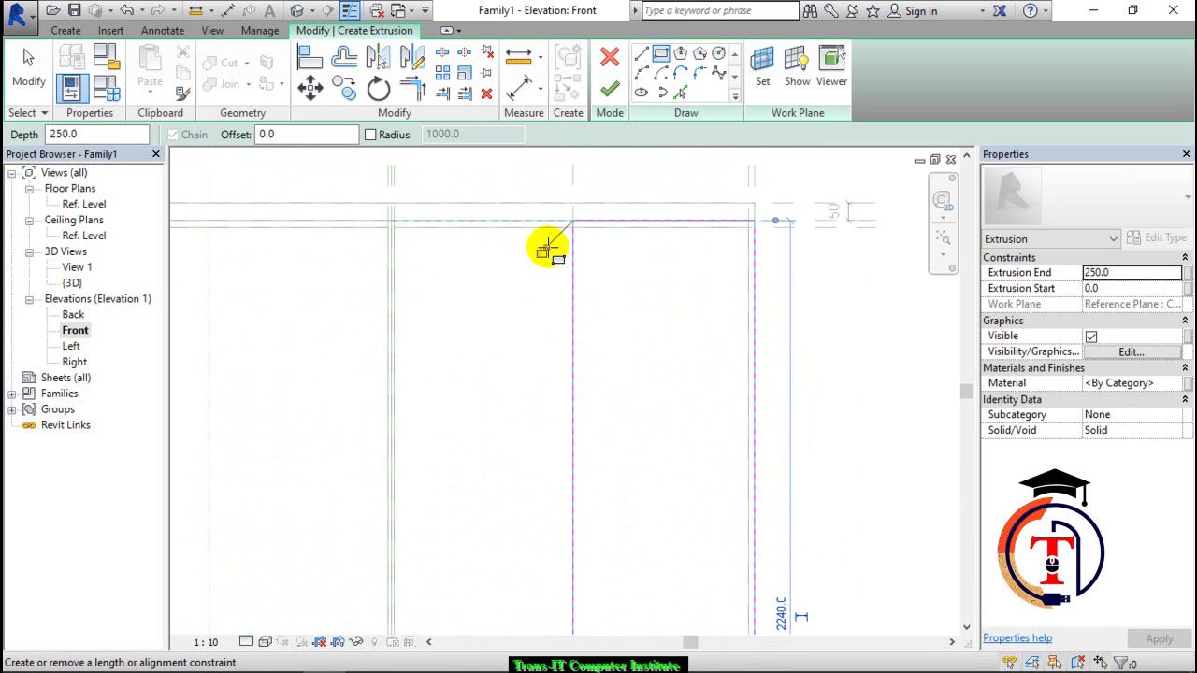
pyautogui.click(541, 250)
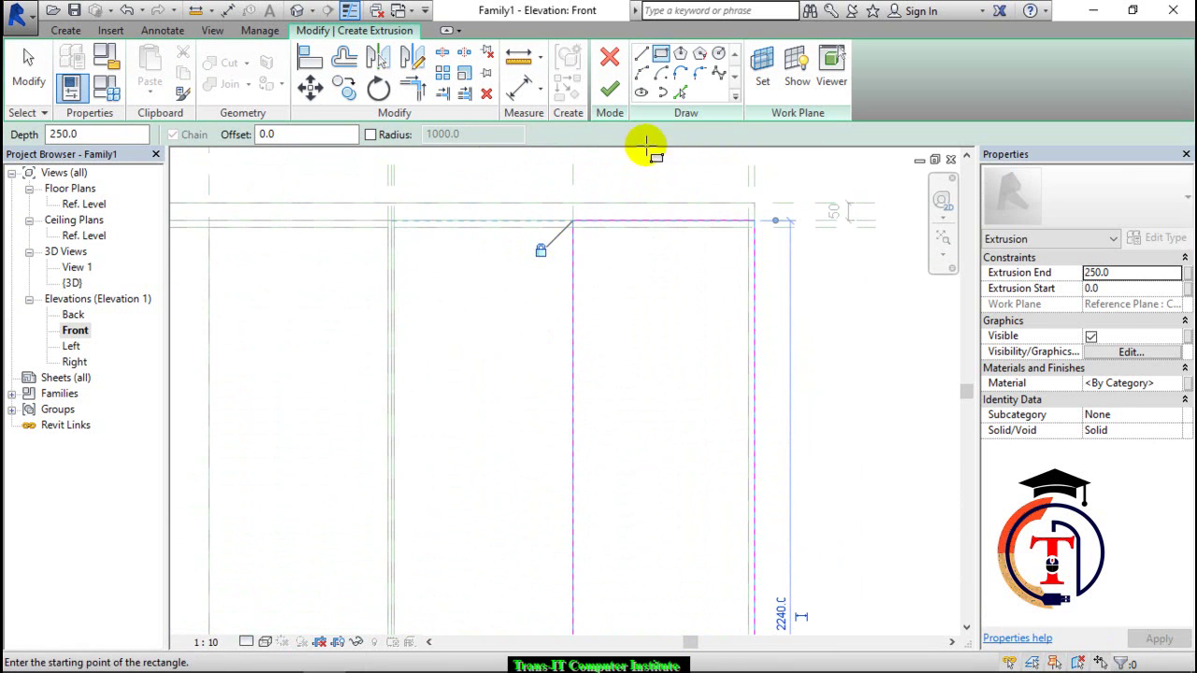
pyautogui.click(620, 92)
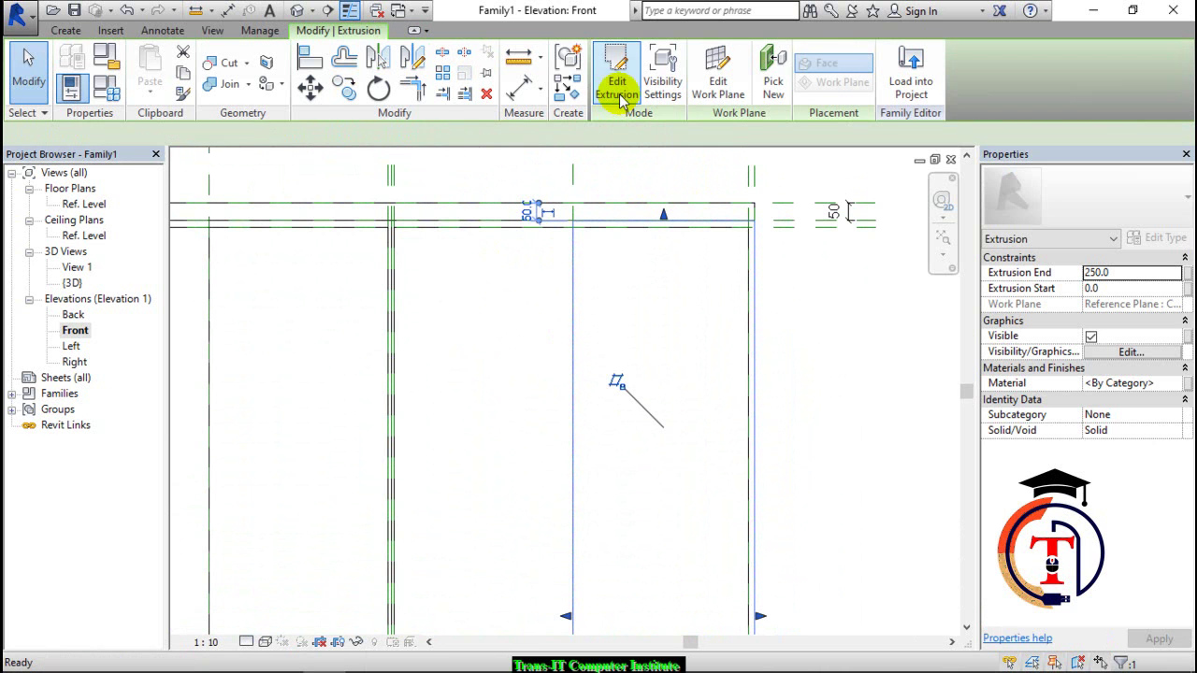
# In Ref. Level, stretch the newest panel's front edge to 625, lock the 515.0 width, pull the back edge forward.
pyautogui.doubleClick(93, 204)
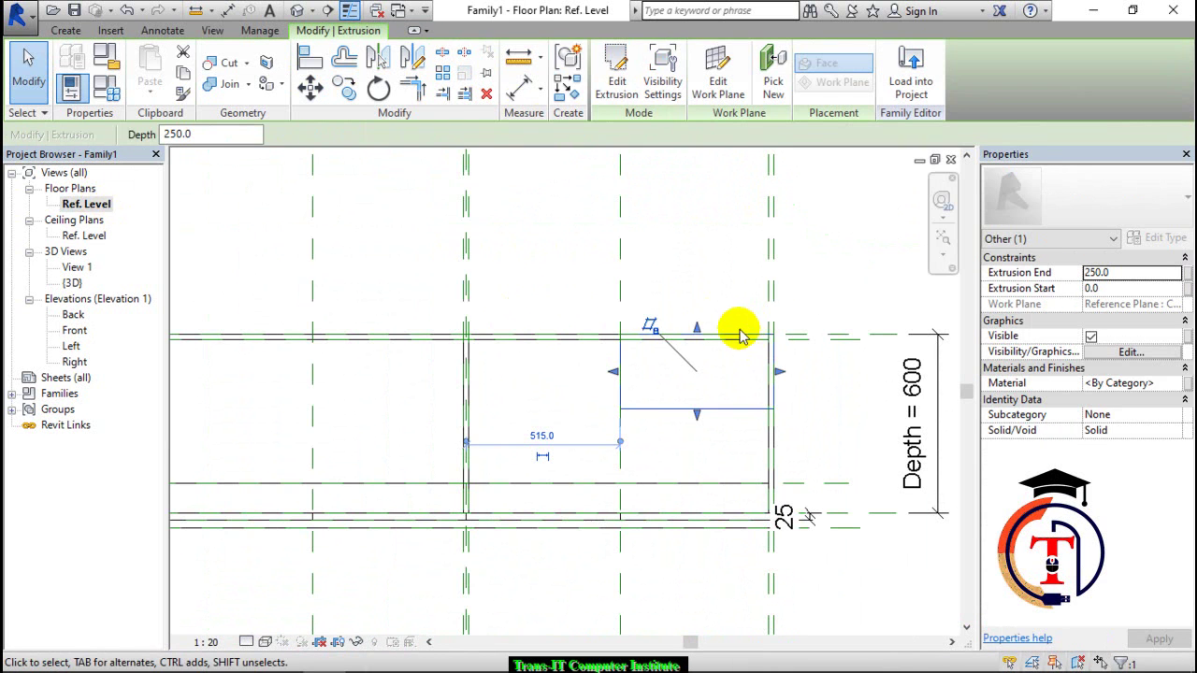
pyautogui.moveTo(697, 418); pyautogui.dragTo(699, 524)
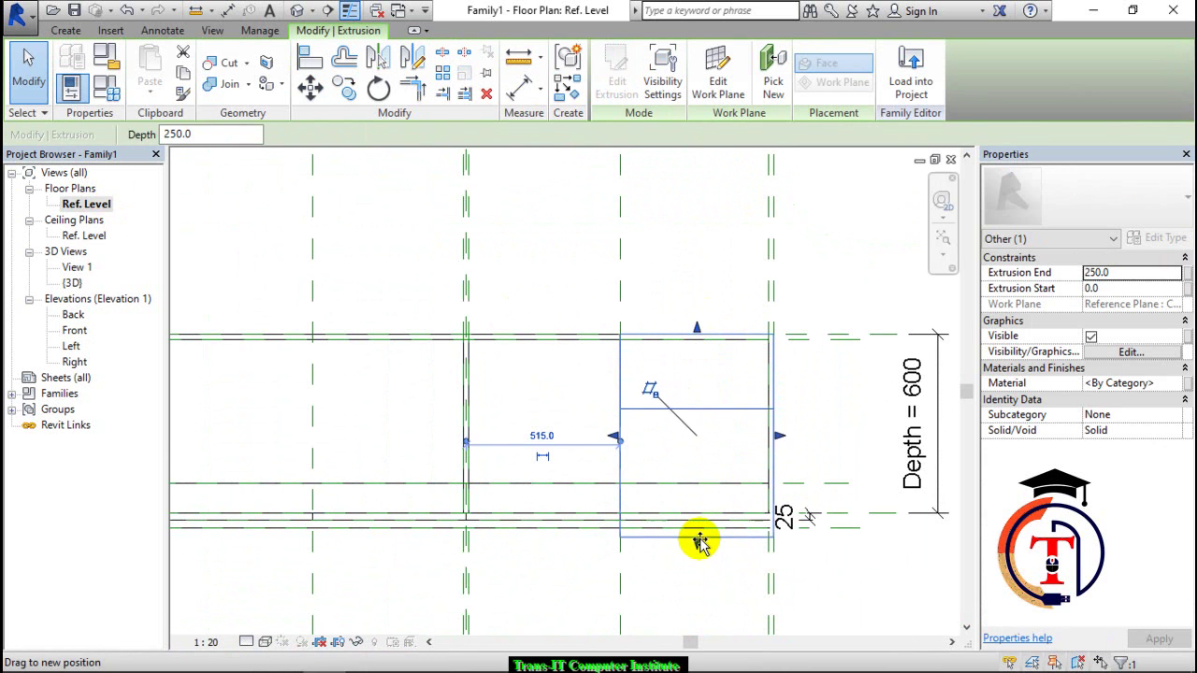
pyautogui.scroll(2, 697, 522)
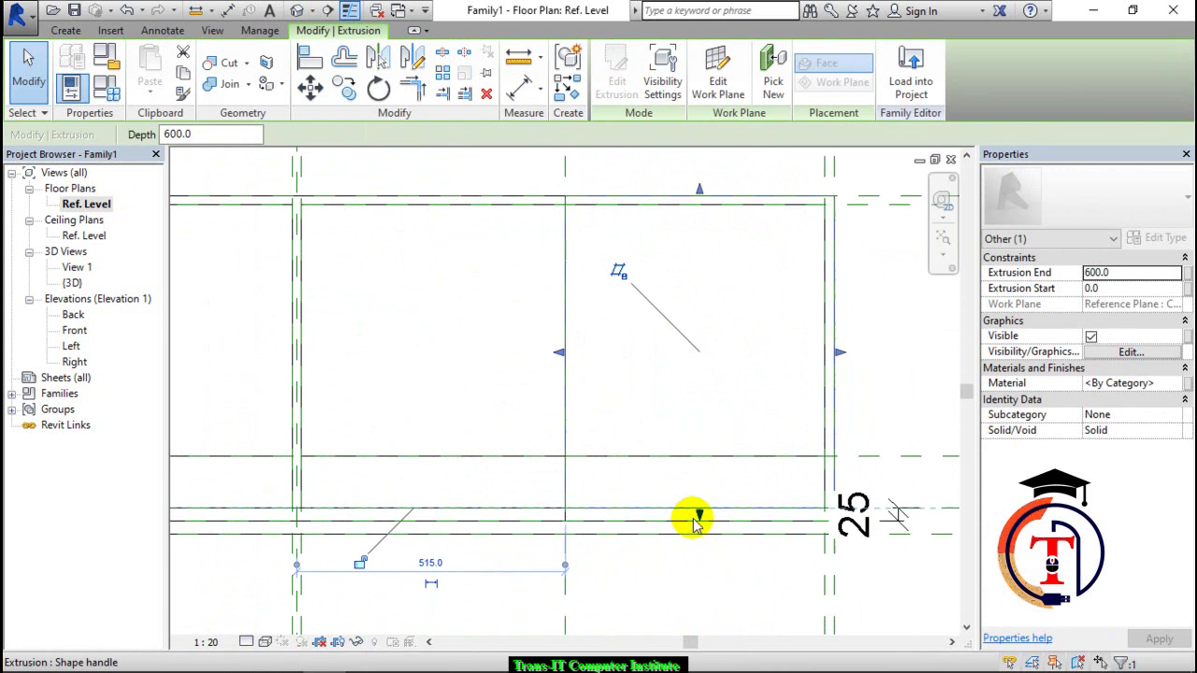
pyautogui.moveTo(702, 519); pyautogui.dragTo(699, 528)
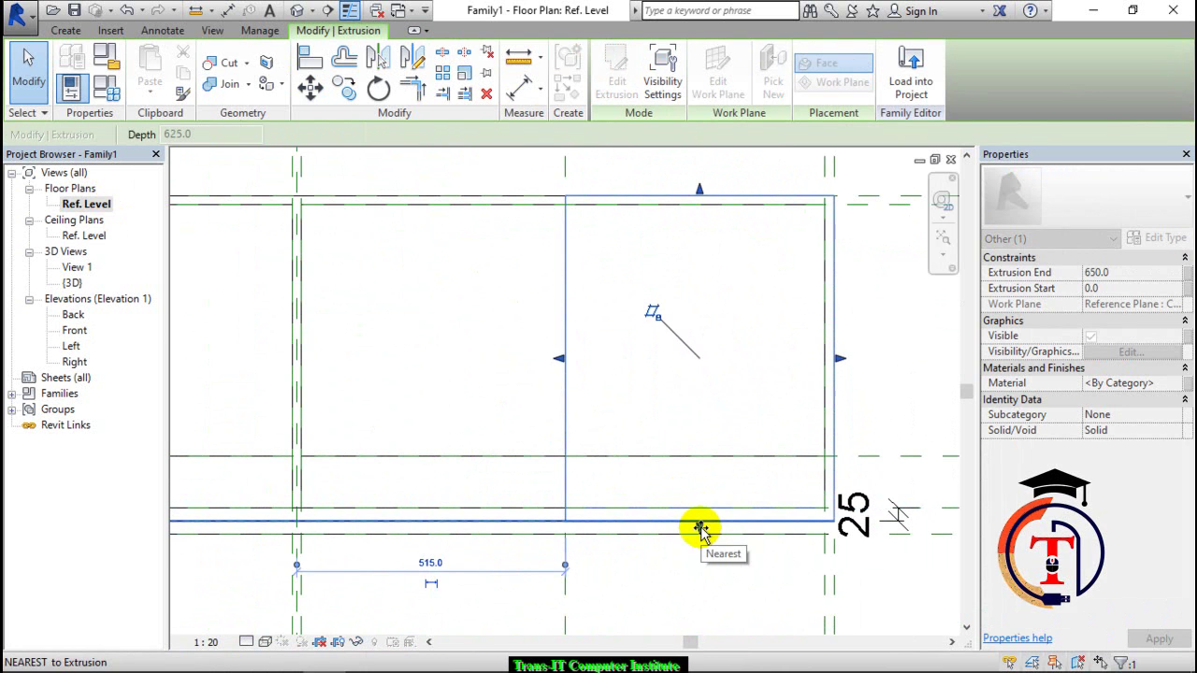
pyautogui.click(473, 551)
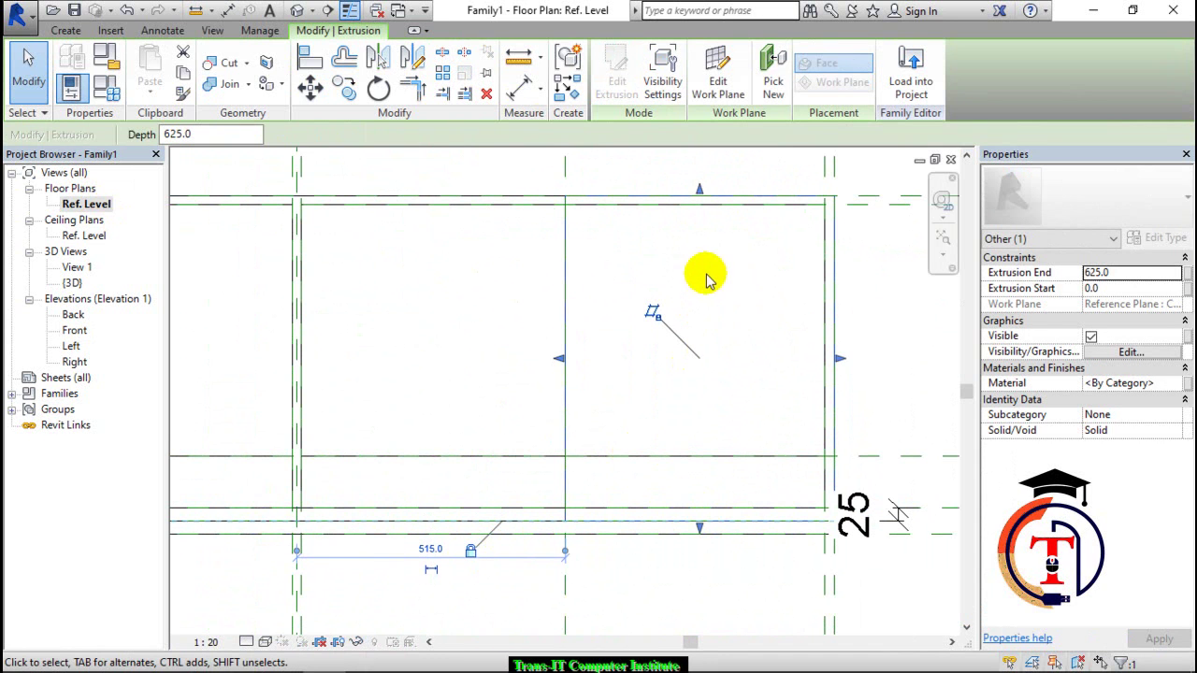
pyautogui.moveTo(697, 191); pyautogui.dragTo(730, 512)
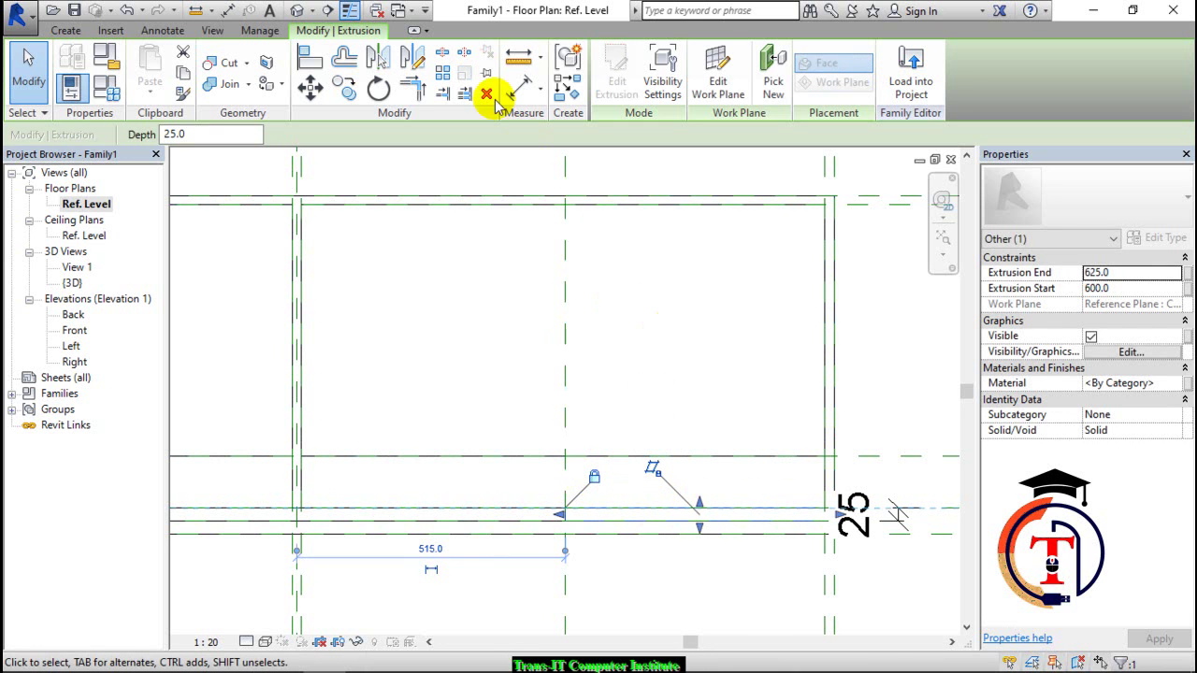
# Orbit the default 3D view to check all four door panels across the wardrobe front.
pyautogui.click(296, 11)
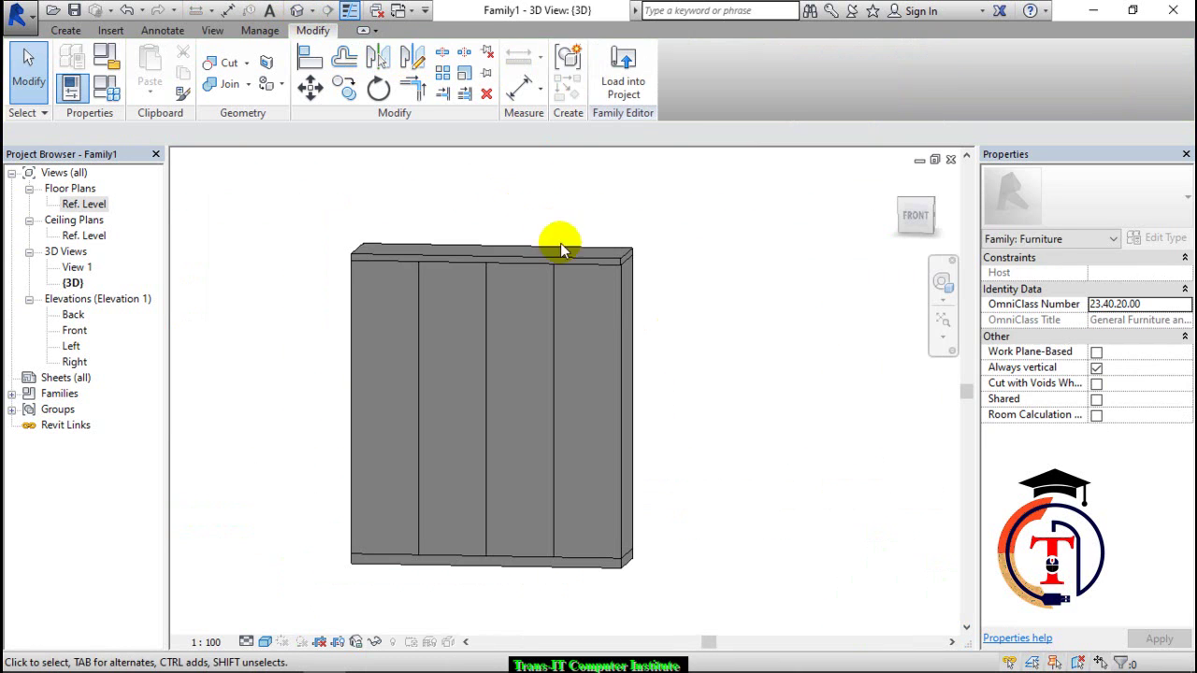
pyautogui.moveTo(796, 393)
pyautogui.keyDown('shift'); pyautogui.mouseDown(button='middle')
pyautogui.moveTo(697, 436)
pyautogui.moveTo(893, 458)
pyautogui.mouseUp(button='middle'); pyautogui.keyUp('shift')
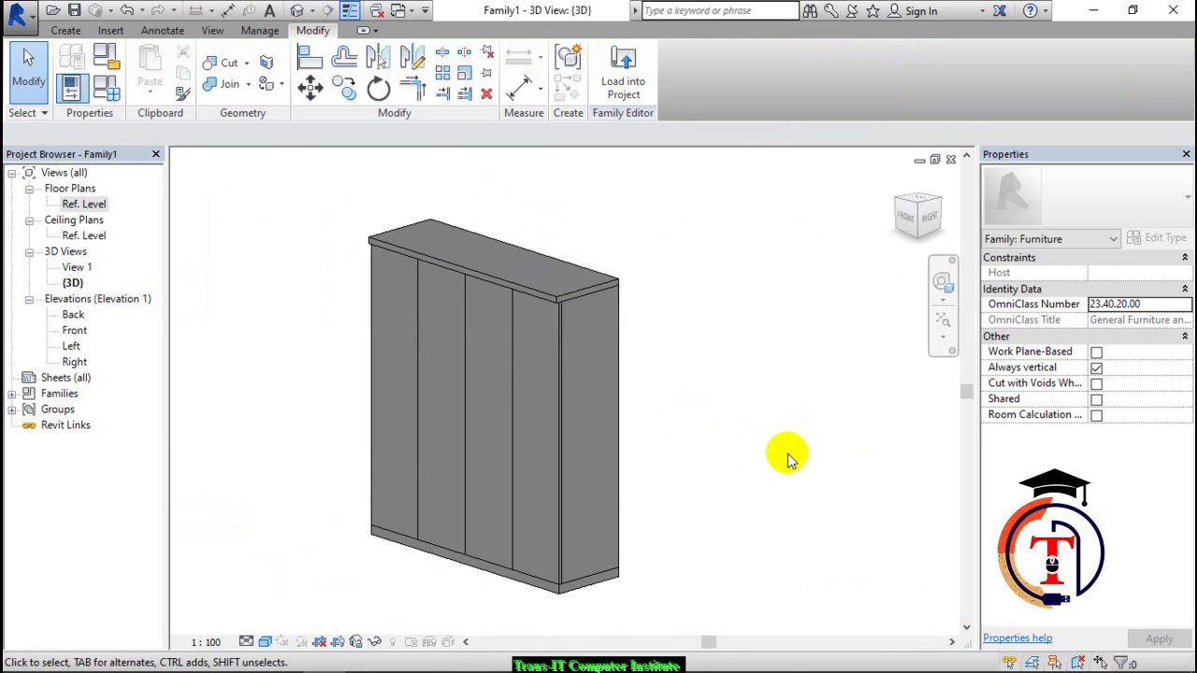
pyautogui.moveTo(803, 463); pyautogui.dragTo(823, 443, button='middle')
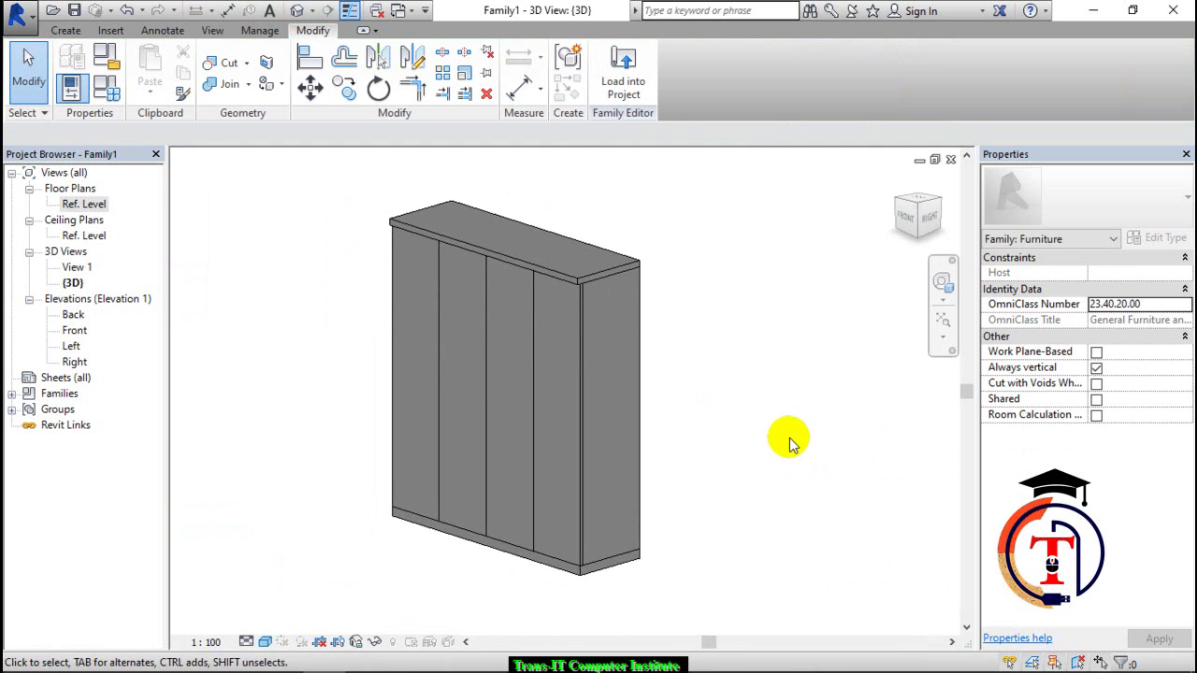
pyautogui.scroll(2, 785, 439)
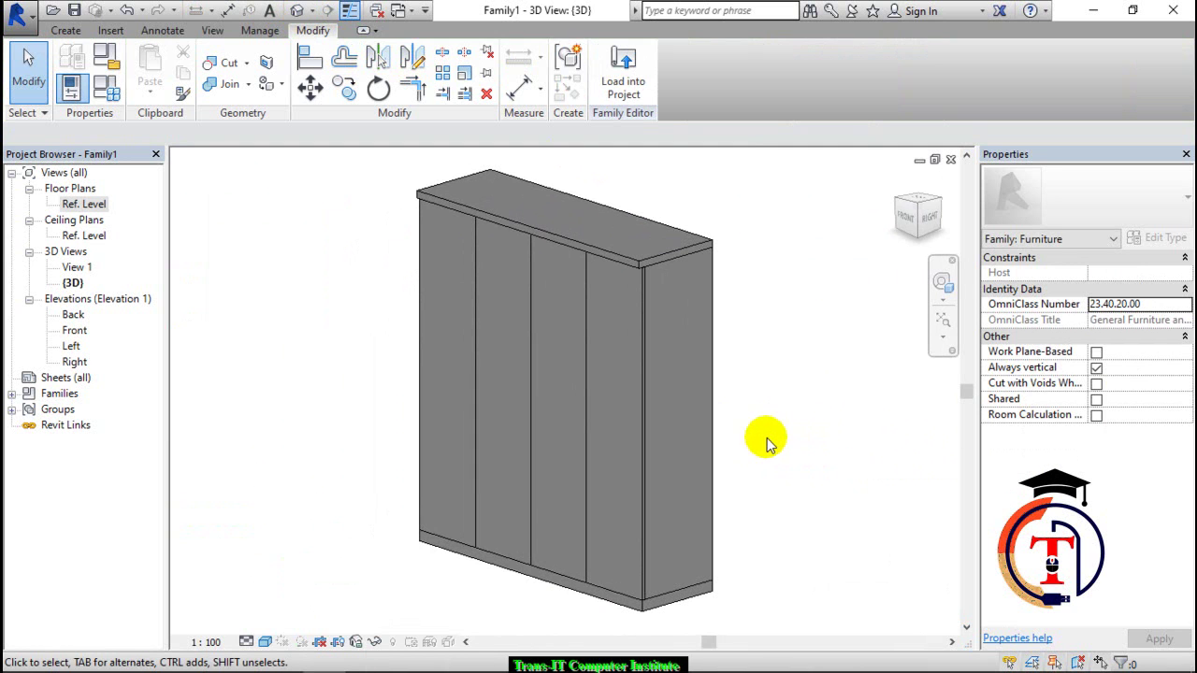
# Save the family on the Desktop as Wardrobe.rfa.
pyautogui.click(20, 16)
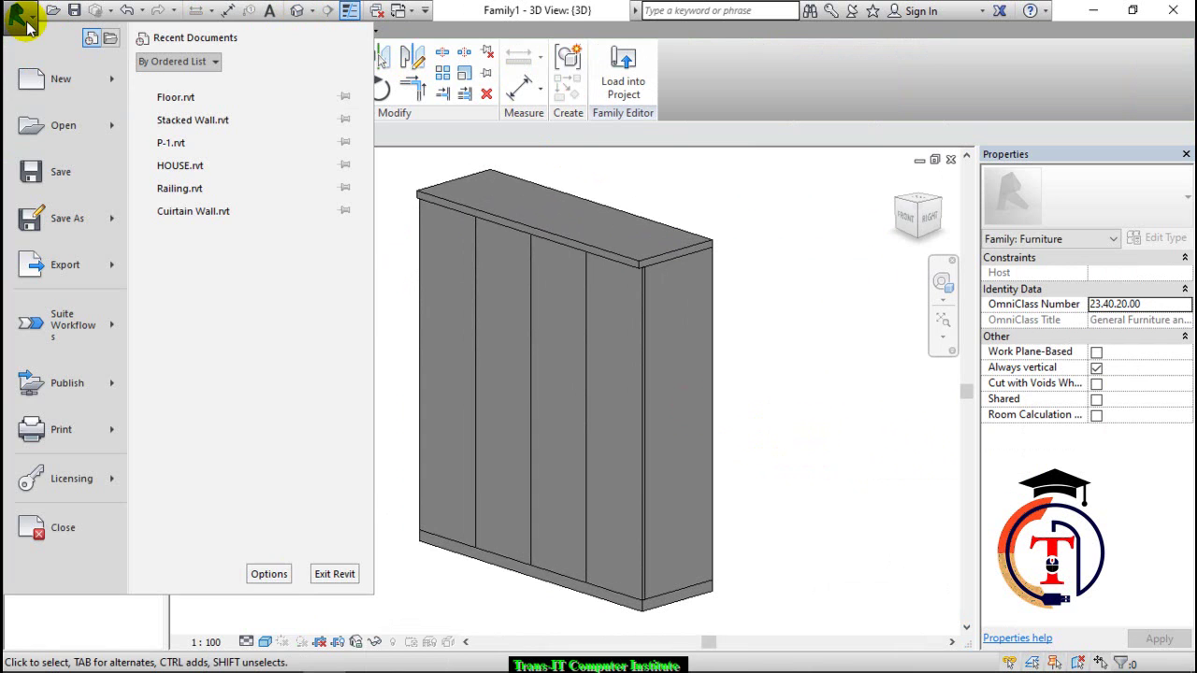
pyautogui.click(68, 186)
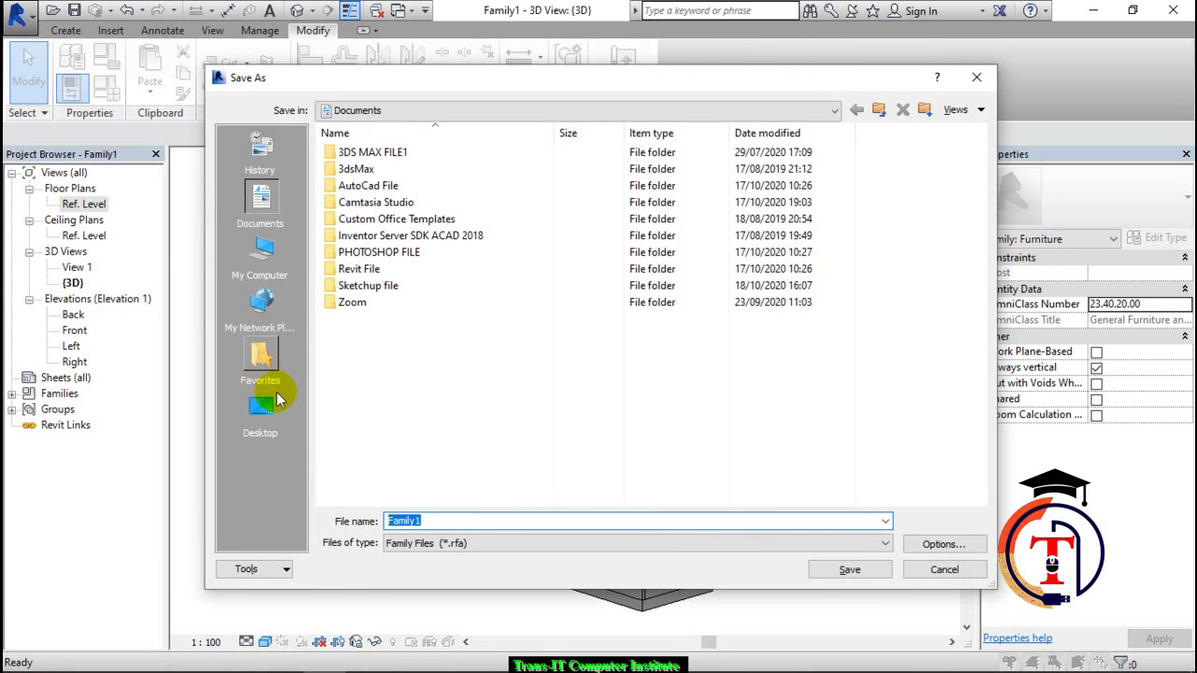
pyautogui.click(271, 402)
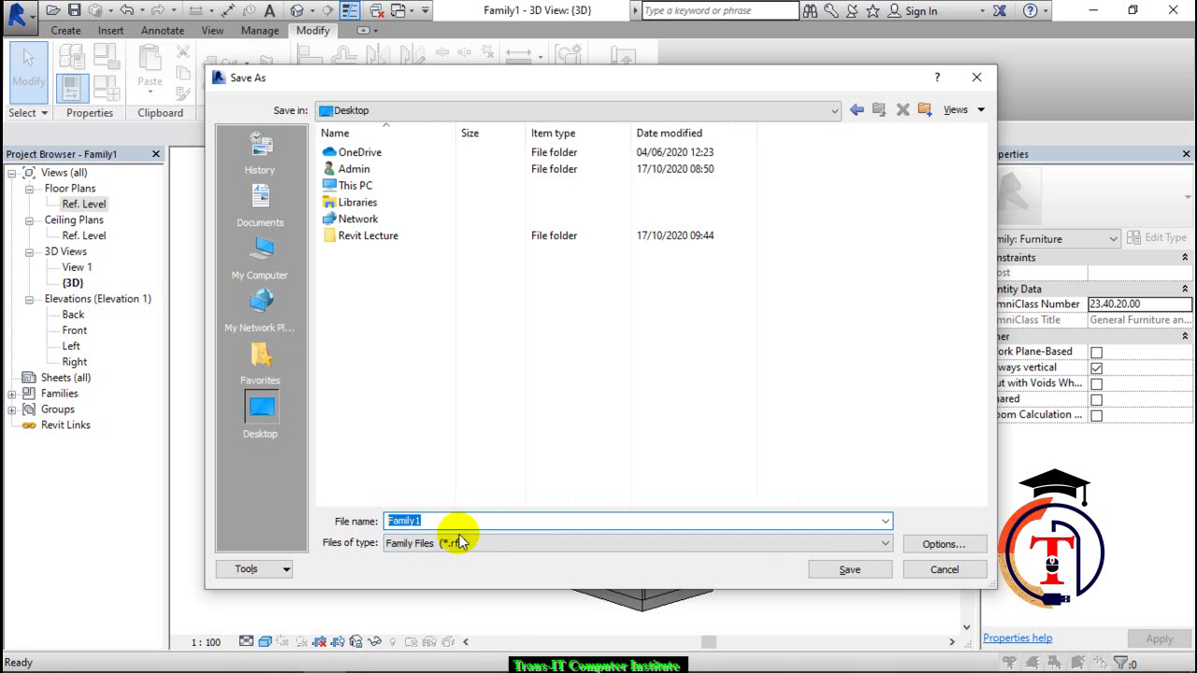
pyautogui.write('Wardrobe')
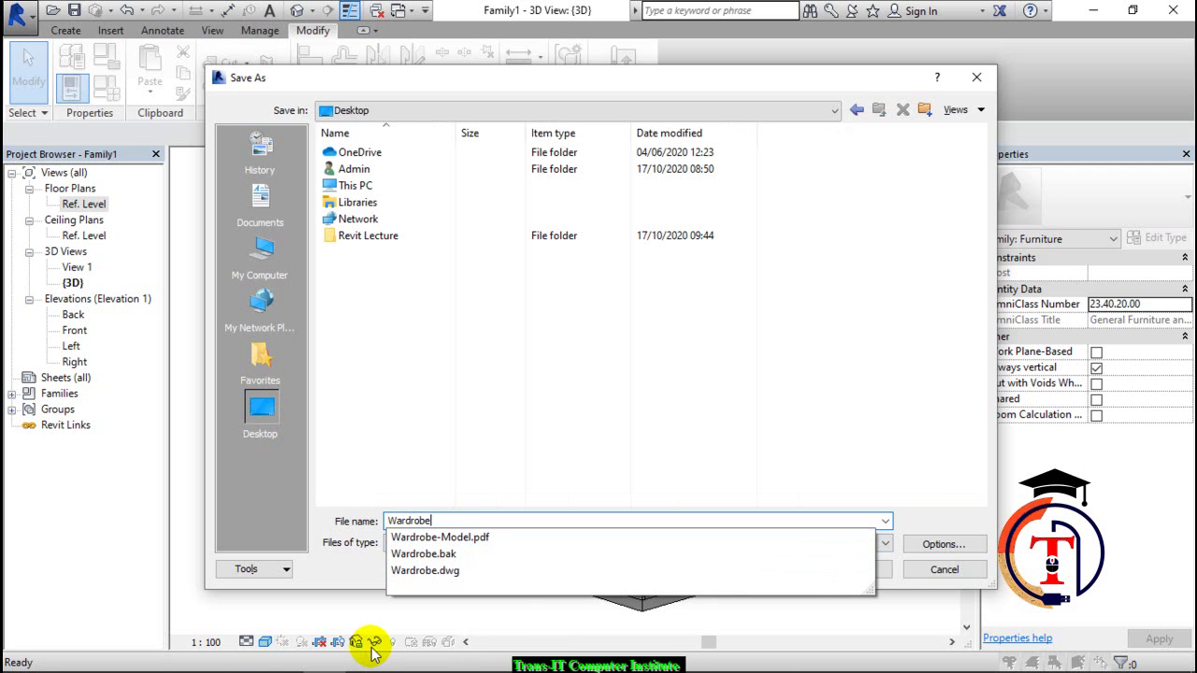
pyautogui.click(969, 477)
pyautogui.click(851, 579)
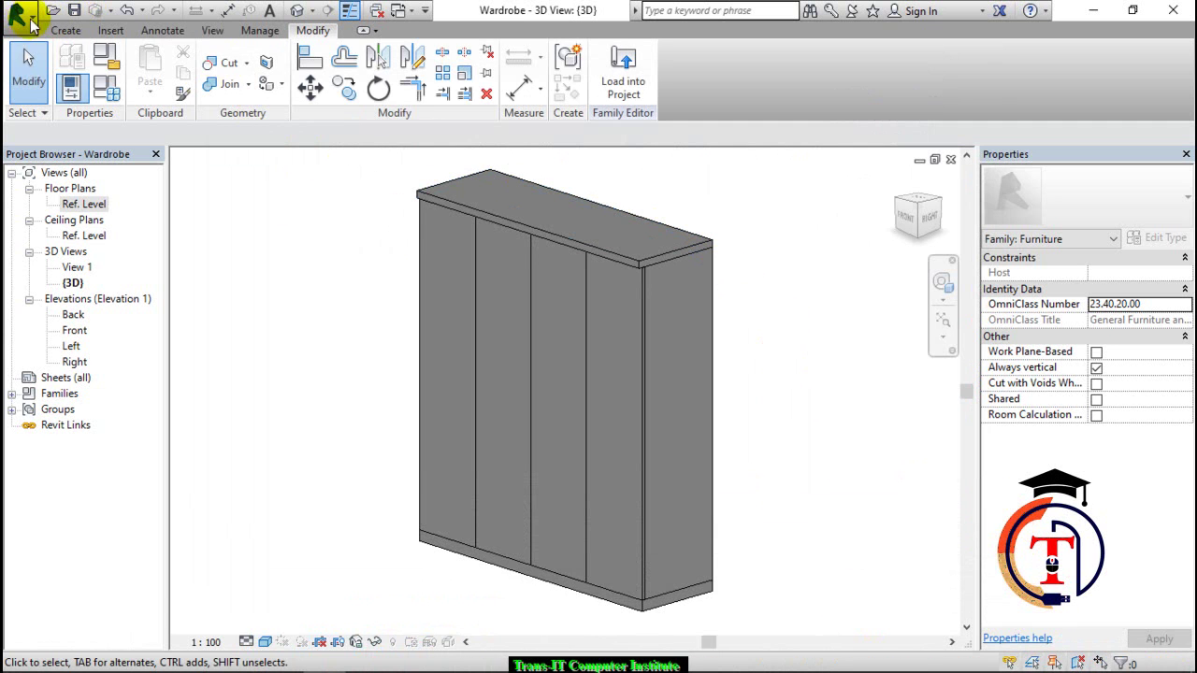
# Open the Floor.rvt house project from Recent Documents.
pyautogui.click(31, 19)
pyautogui.click(140, 116)
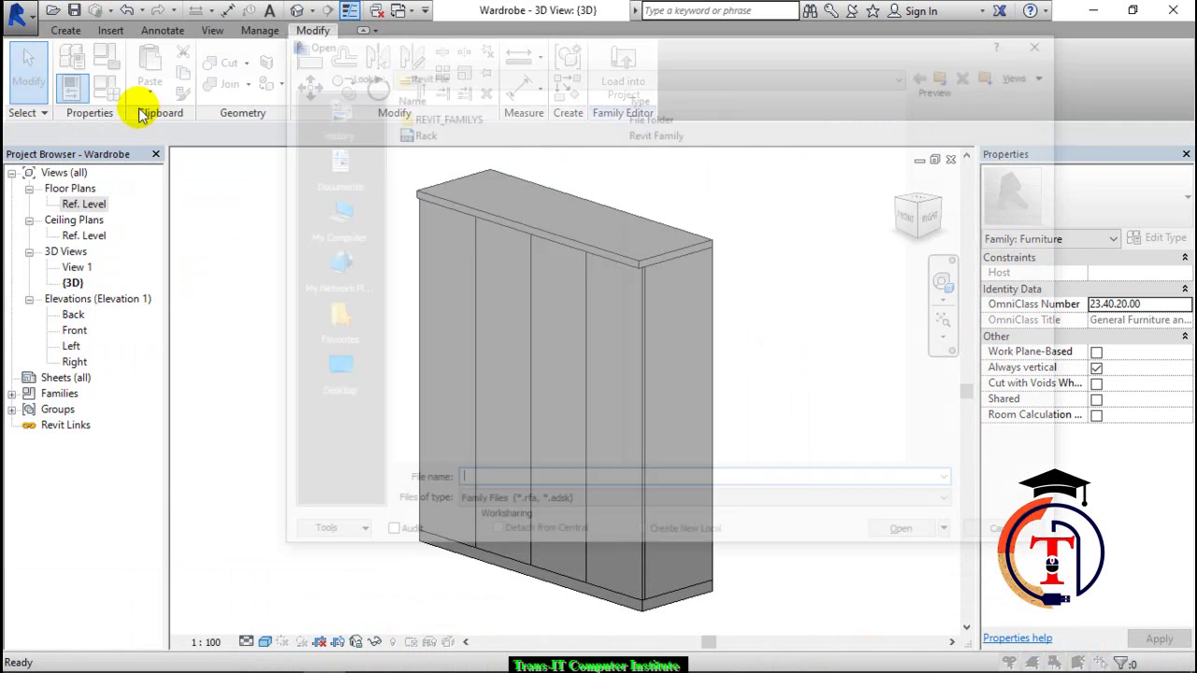
pyautogui.click(1024, 540)
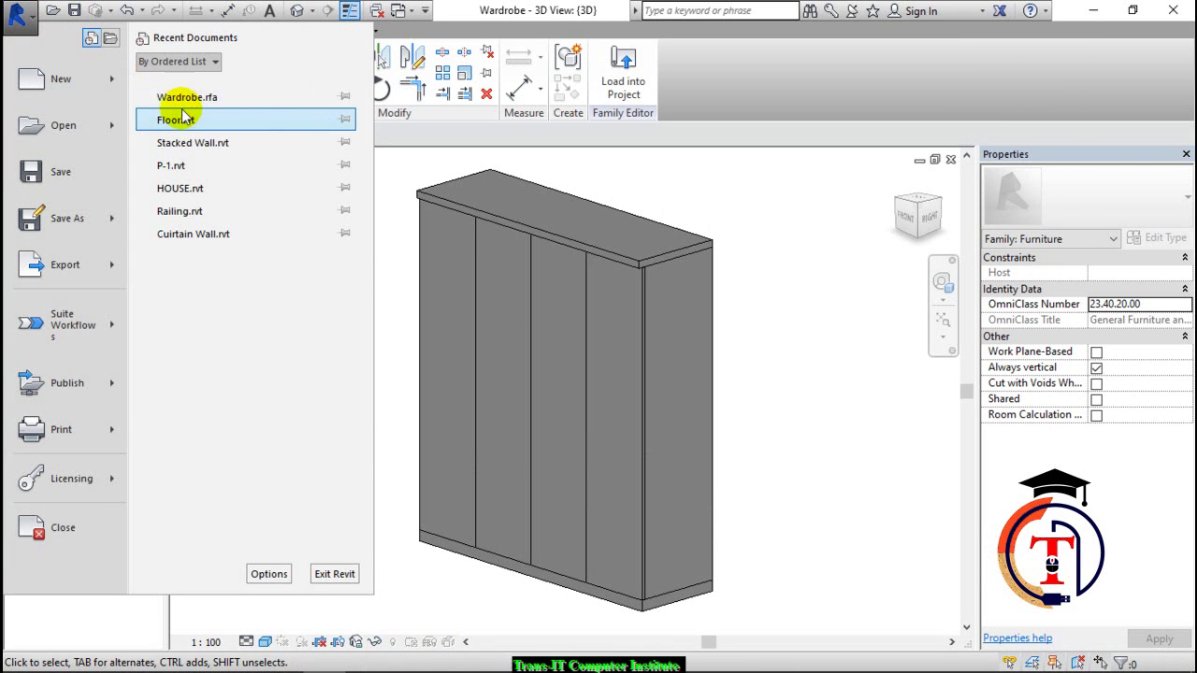
pyautogui.click(177, 120)
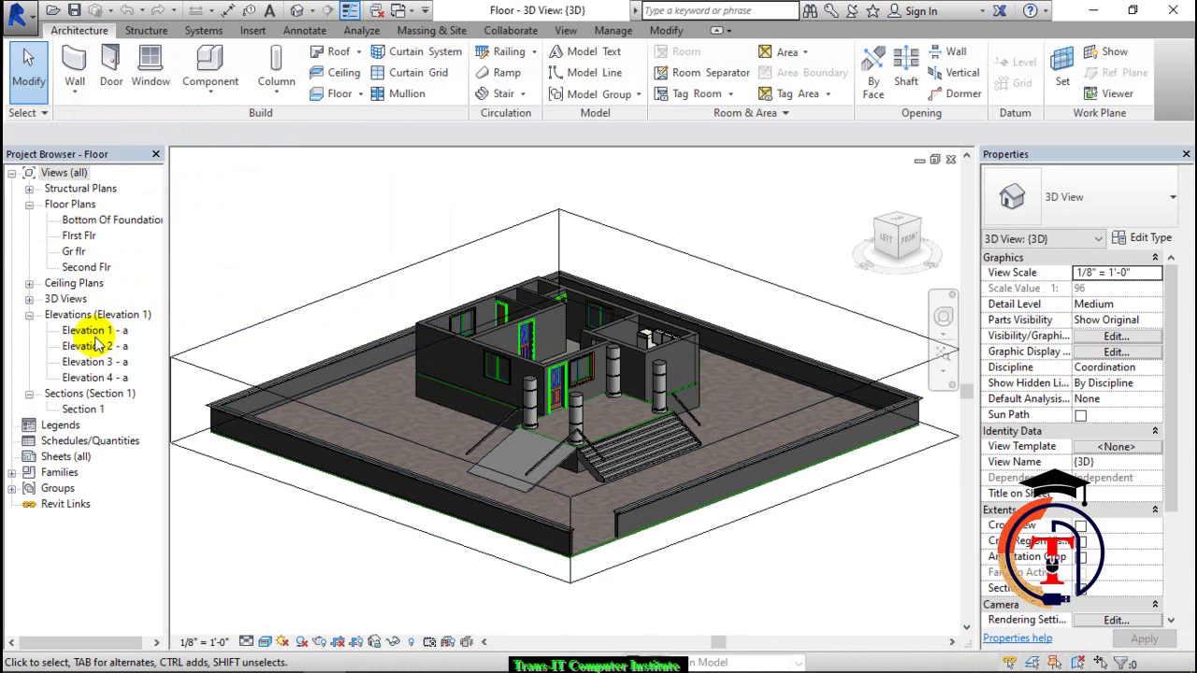
# Show the Floor project's Gr flr plan centred on its rooms, then switch back to the Wardrobe family window.
pyautogui.doubleClick(77, 252)
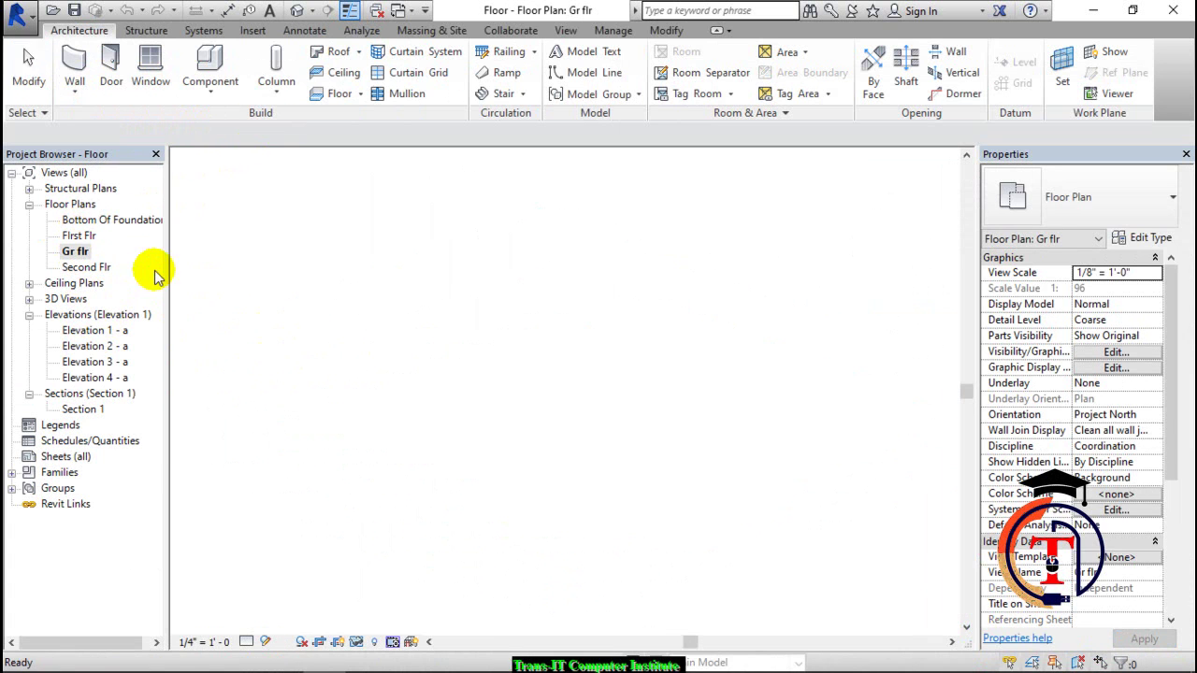
pyautogui.scroll(2, 617, 346)
pyautogui.scroll(2, 626, 372)
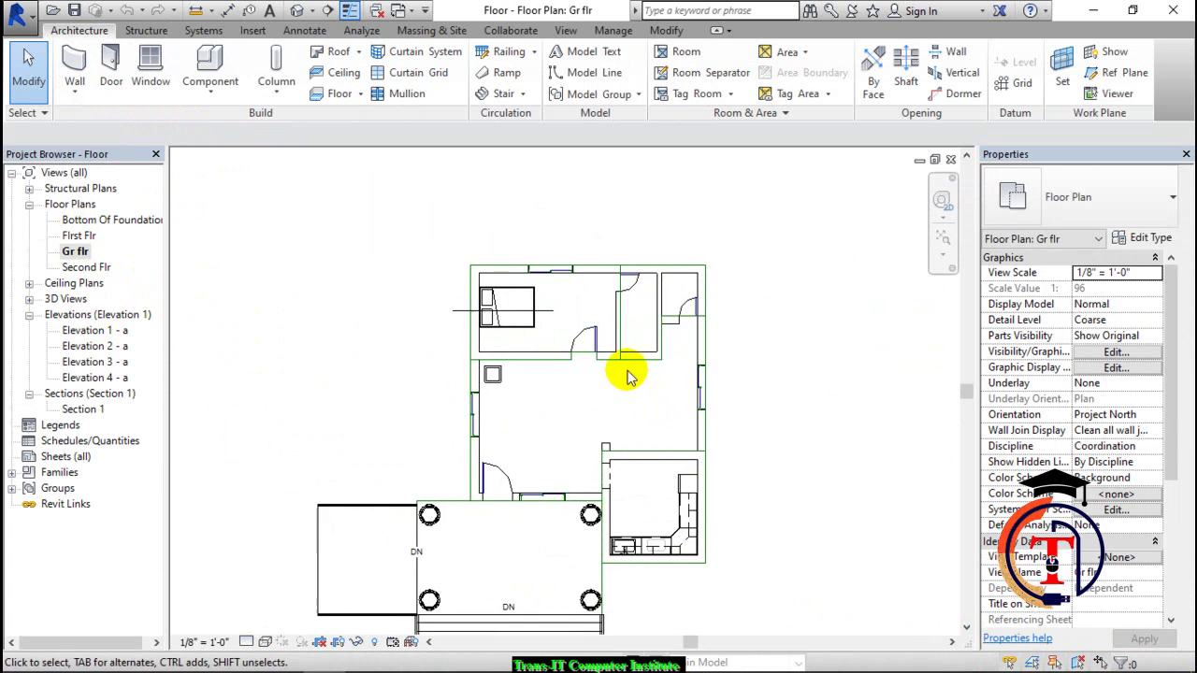
pyautogui.scroll(3, 621, 368)
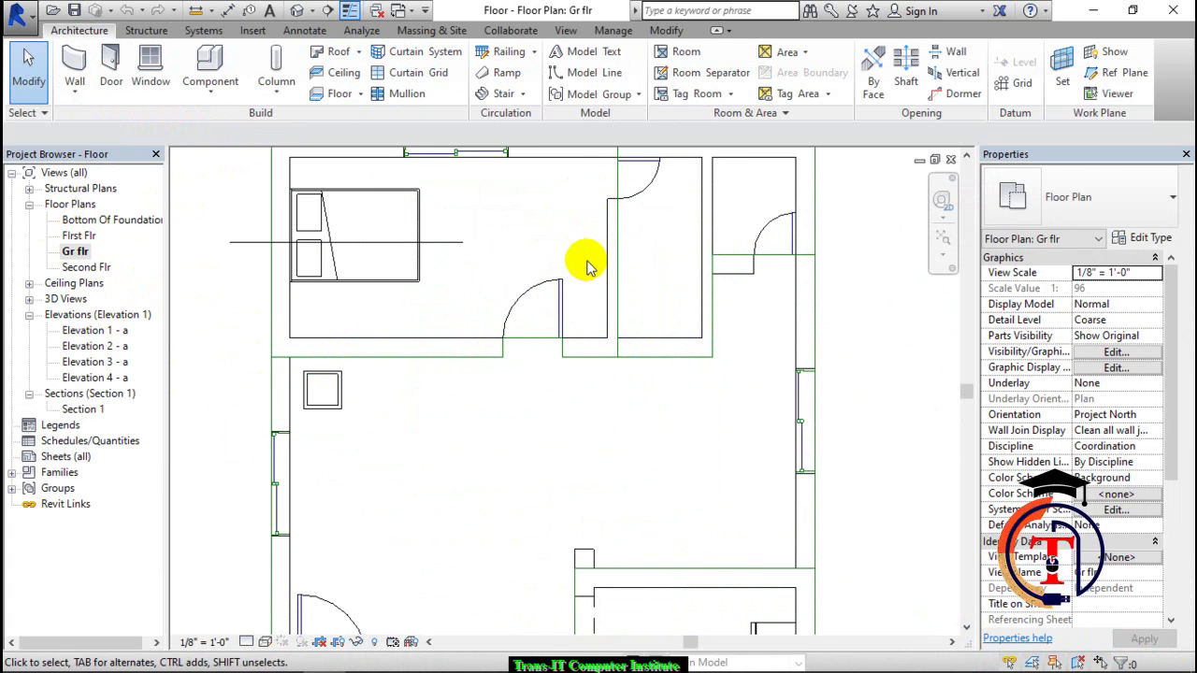
pyautogui.scroll(-2, 595, 303)
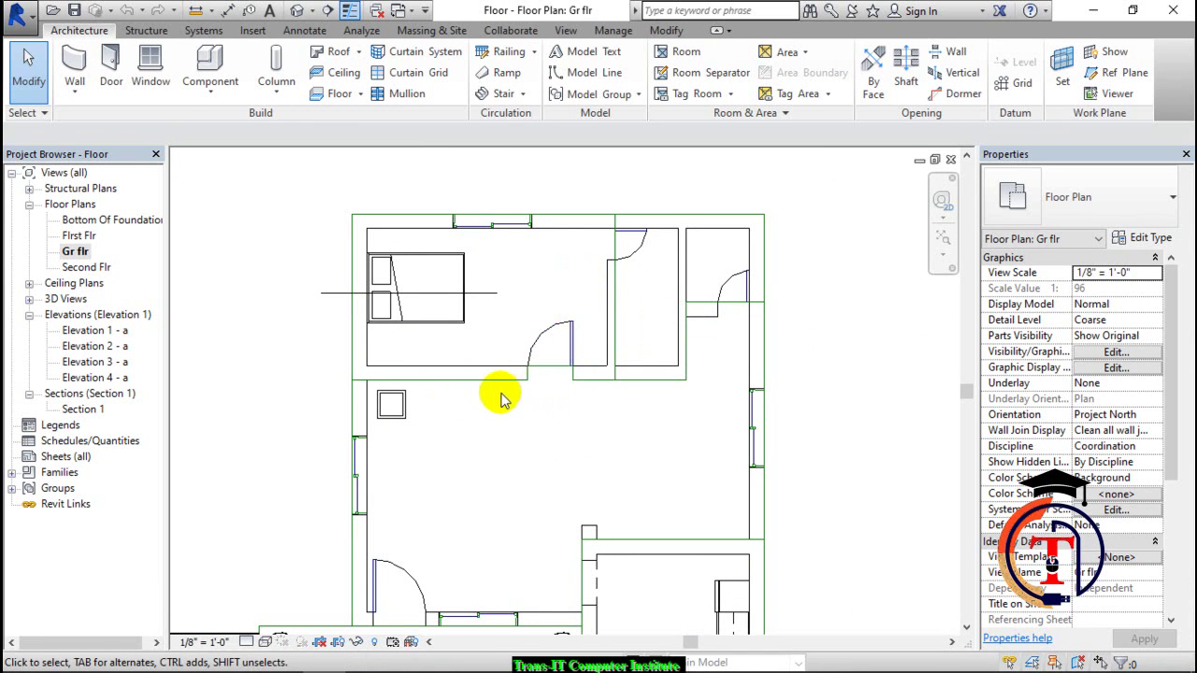
pyautogui.moveTo(500, 399); pyautogui.dragTo(588, 399, button='middle')
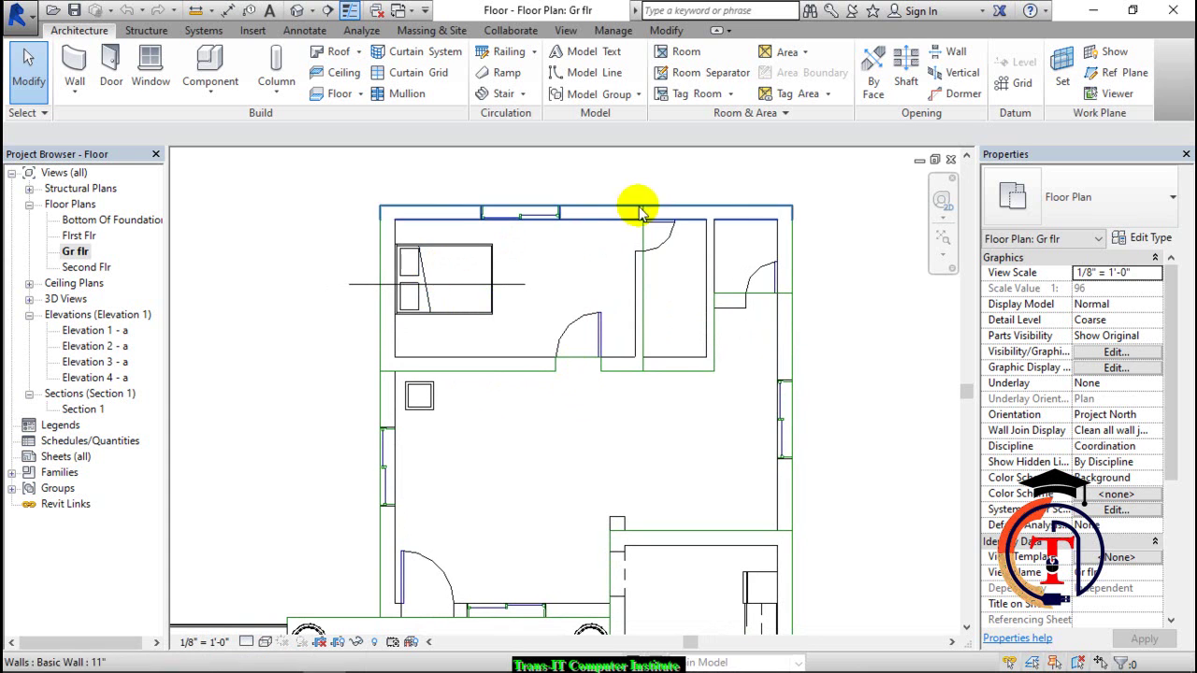
pyautogui.doubleClick(447, 288)
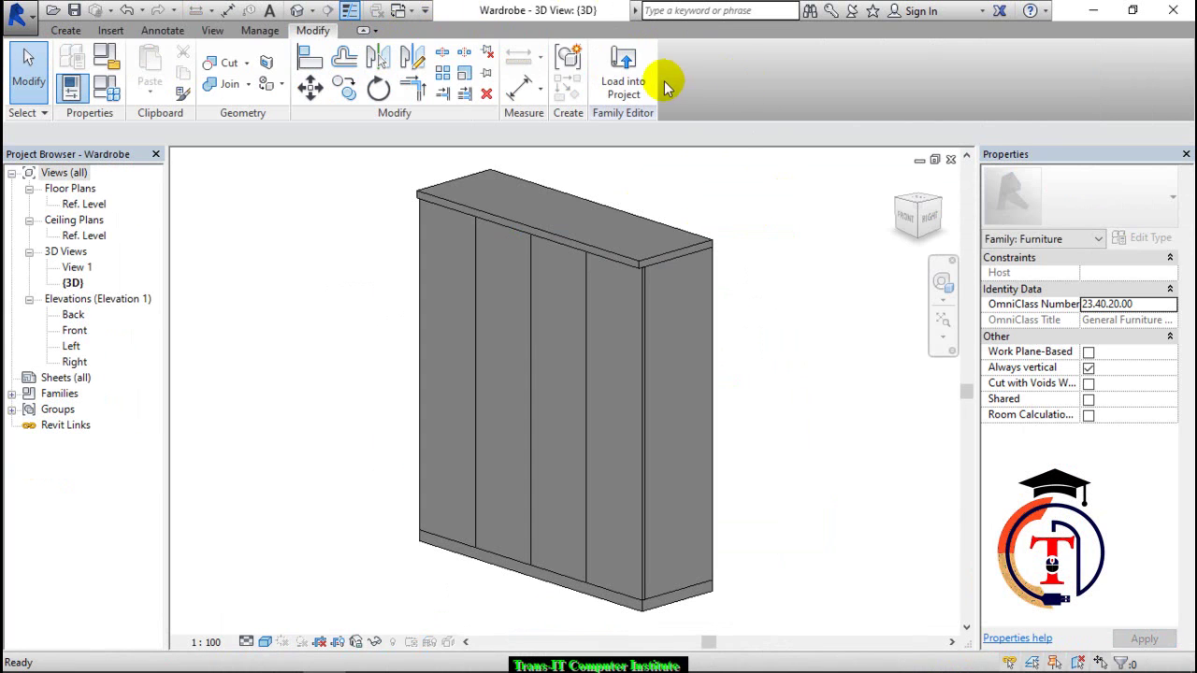
# Load the Wardrobe family into the Floor project and place one wardrobe against the Gr flr room wall.
pyautogui.click(633, 74)
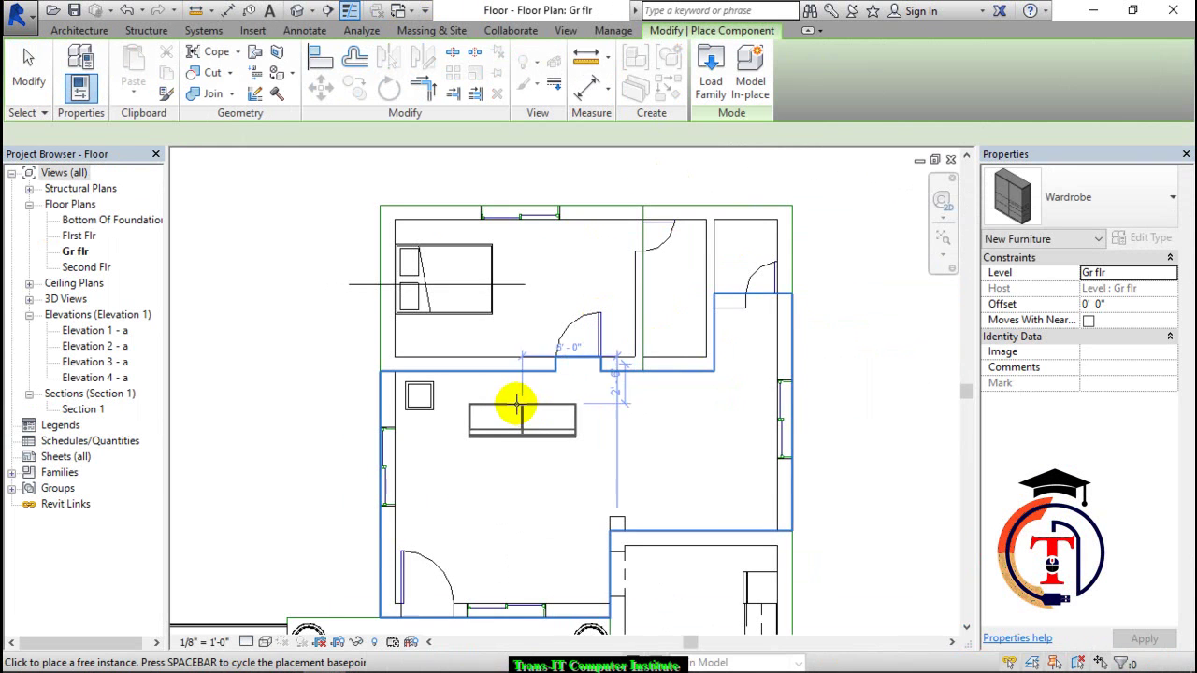
pyautogui.scroll(3, 515, 404)
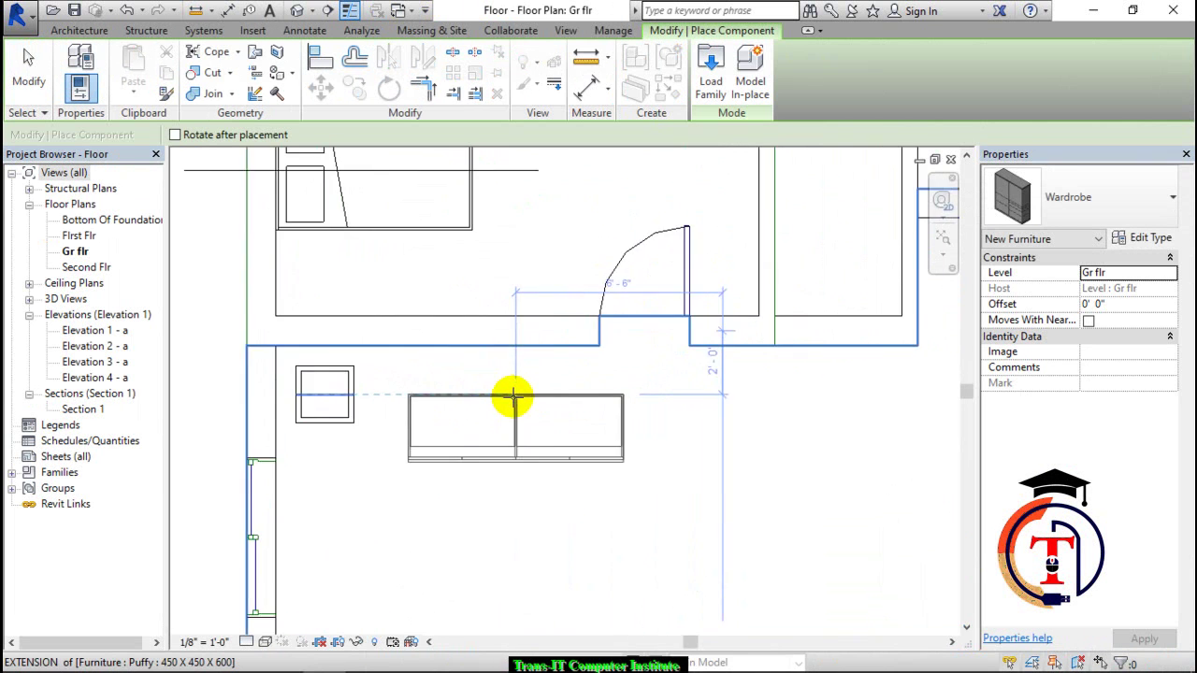
pyautogui.click(479, 339)
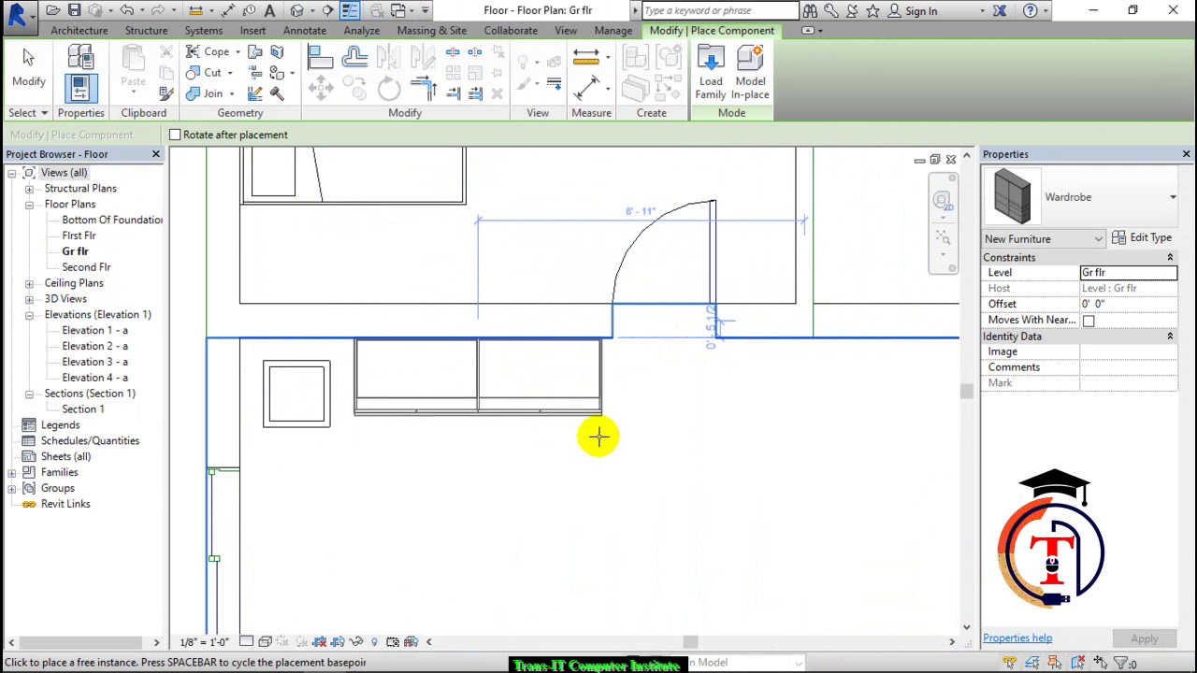
pyautogui.press('Escape')
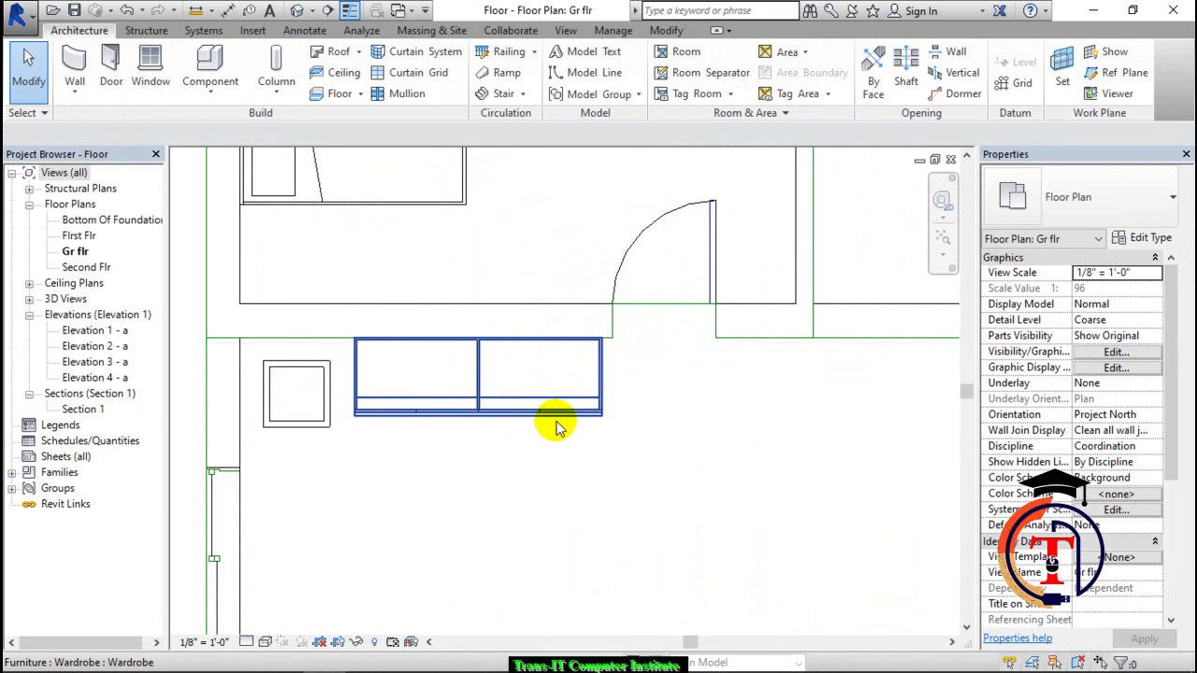
pyautogui.click(301, 11)
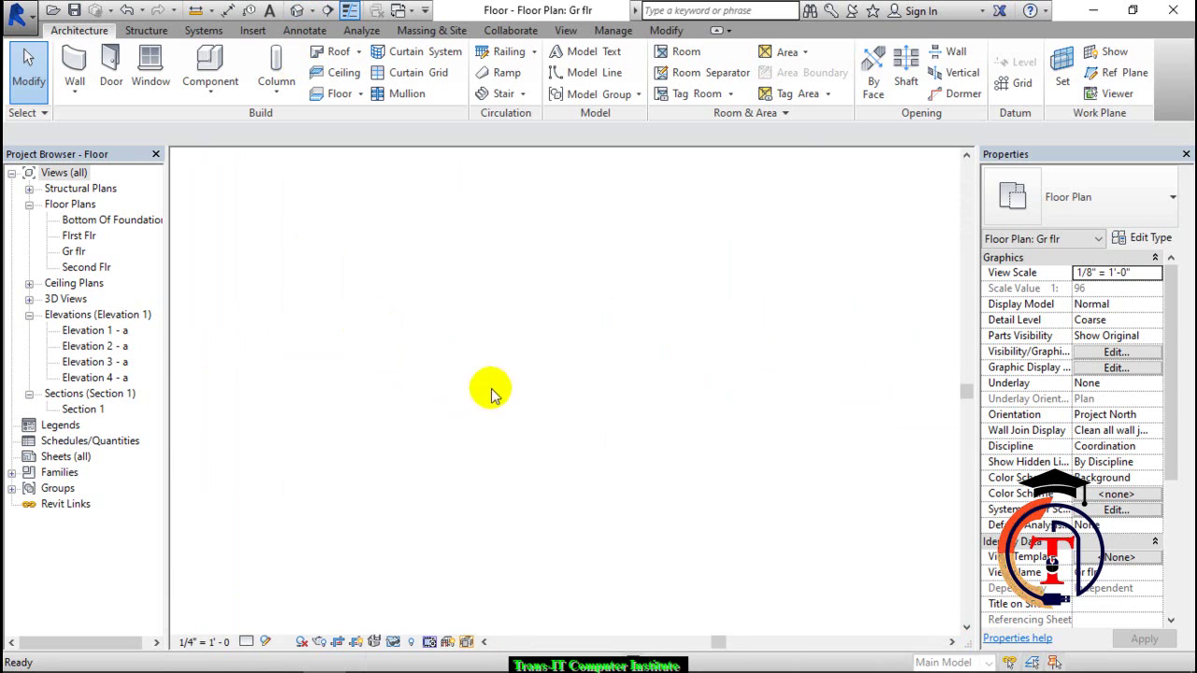
# Orbit and zoom the 3D view to inspect the placed wardrobe beside the door inside the room.
pyautogui.scroll(3, 592, 374)
pyautogui.scroll(2, 580, 426)
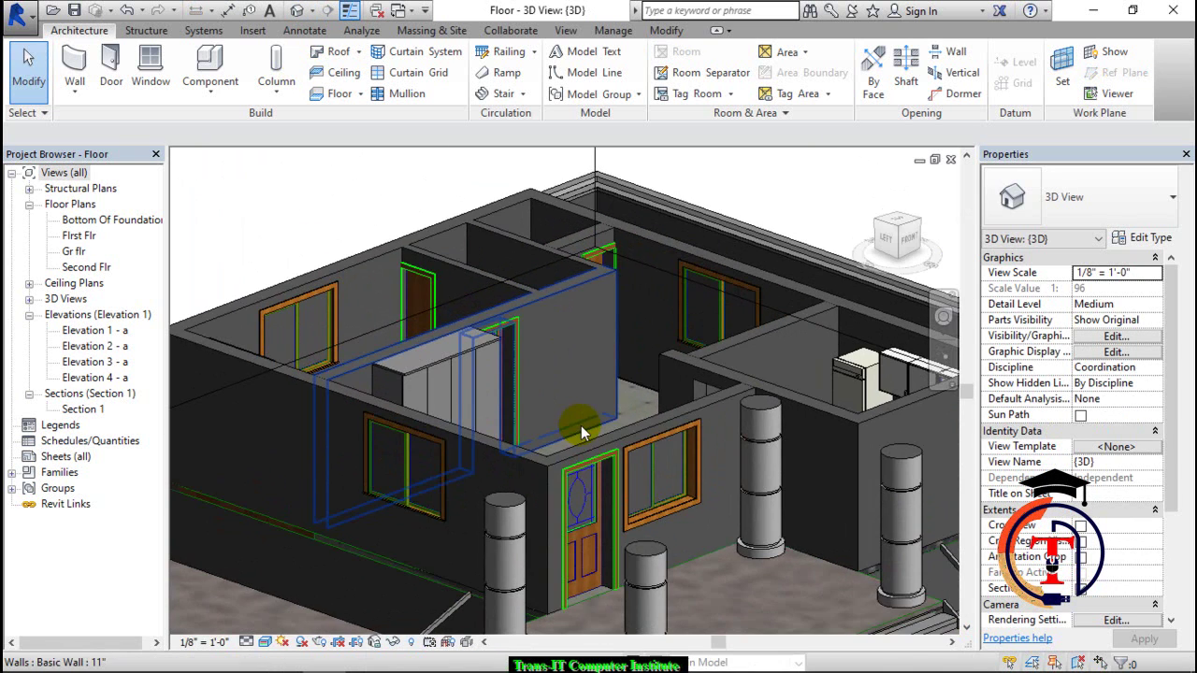
pyautogui.keyDown('shift'); pyautogui.moveTo(589, 425); pyautogui.dragTo(473, 428, button='middle'); pyautogui.keyUp('shift')
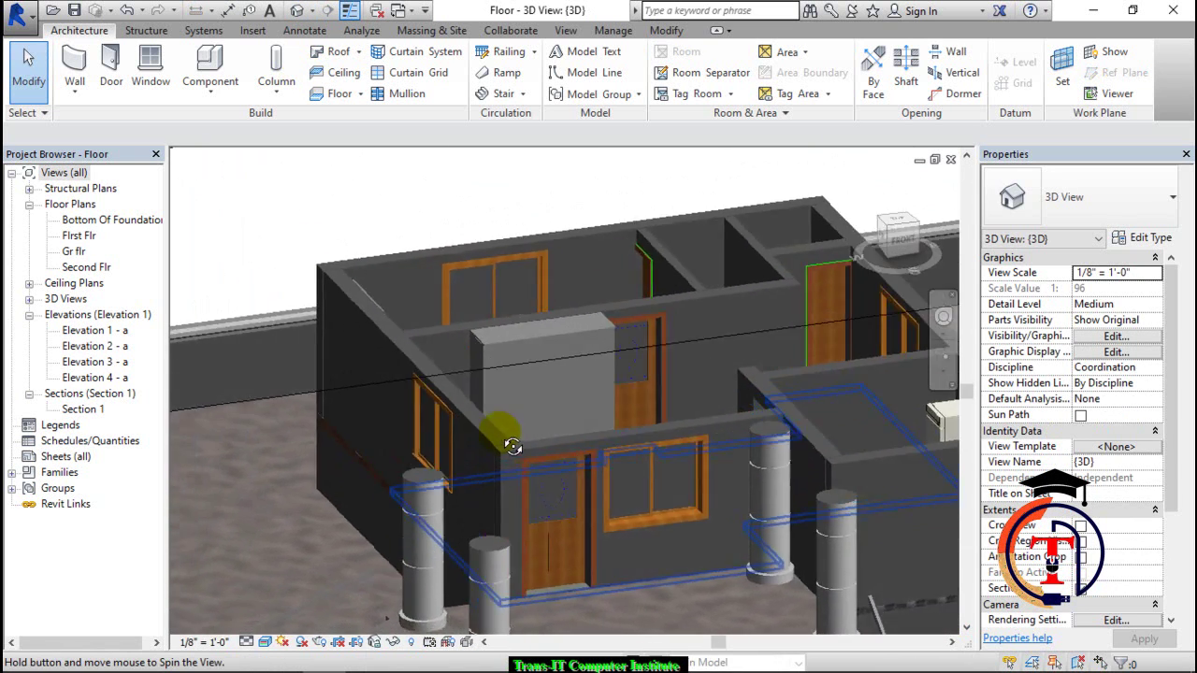
pyautogui.scroll(2, 659, 416)
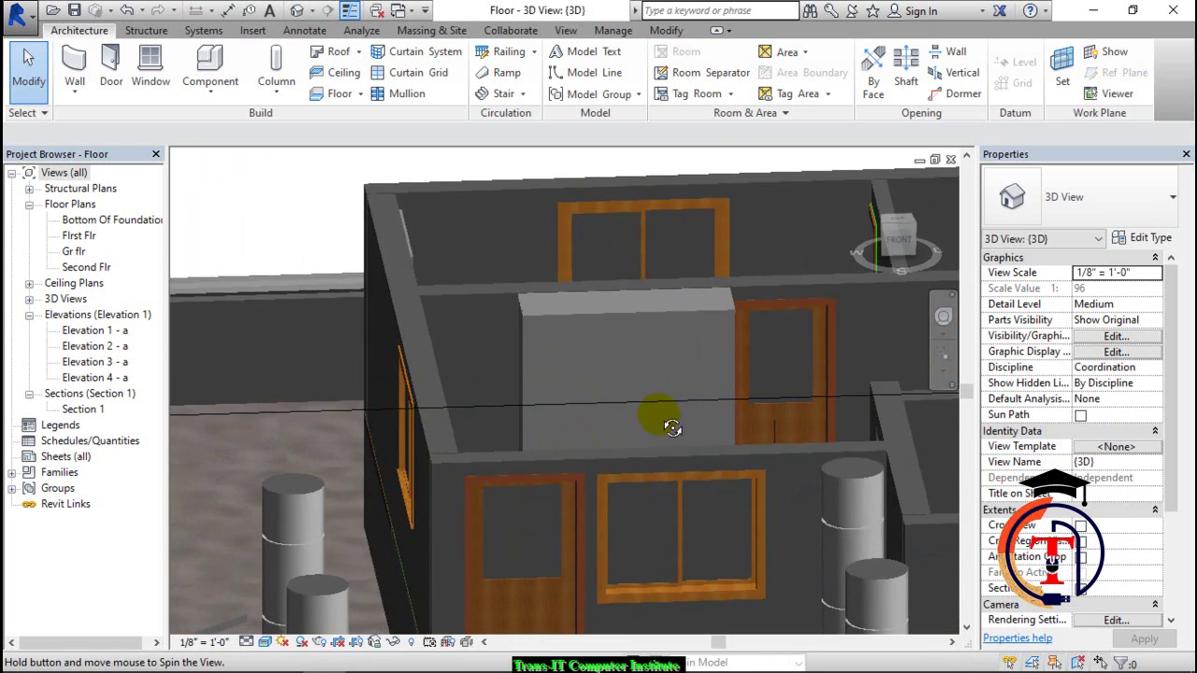
pyautogui.keyDown('shift'); pyautogui.moveTo(727, 414); pyautogui.dragTo(682, 451, button='middle'); pyautogui.keyUp('shift')
pyautogui.moveTo(731, 414)
pyautogui.keyDown('shift'); pyautogui.mouseDown(button='middle')
pyautogui.moveTo(617, 483)
pyautogui.moveTo(639, 472)
pyautogui.mouseUp(button='middle'); pyautogui.keyUp('shift')
pyautogui.scroll(2, 775, 408)
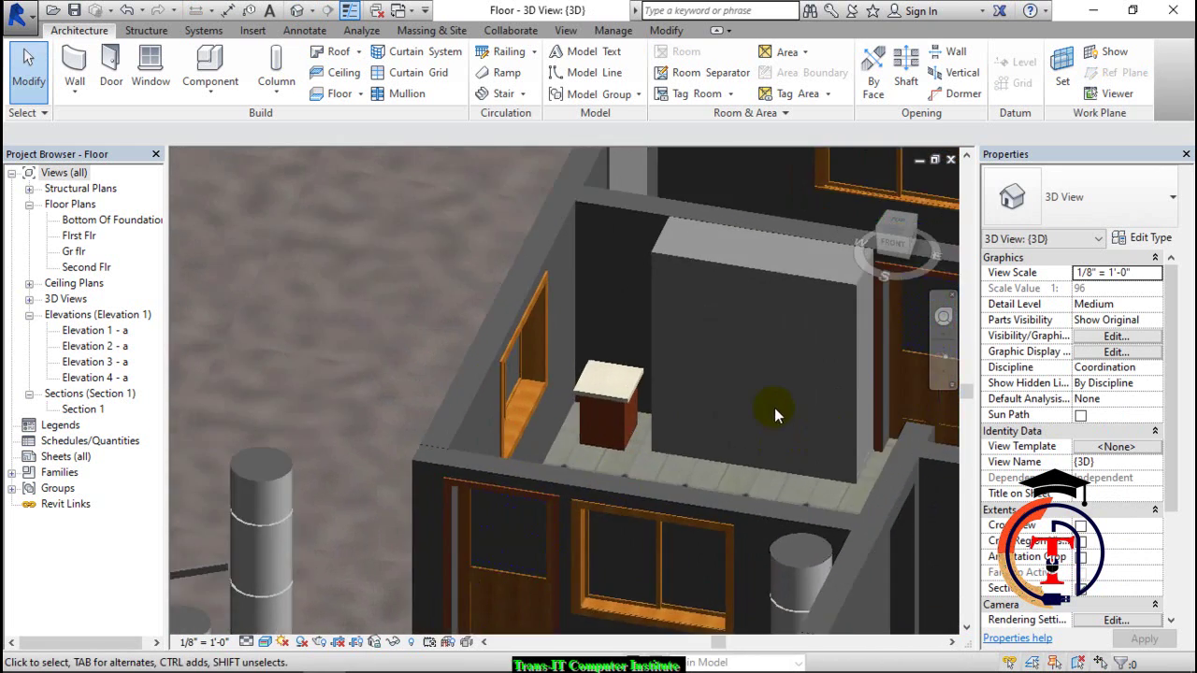
pyautogui.scroll(2, 767, 427)
pyautogui.moveTo(767, 427); pyautogui.dragTo(568, 410, button='middle')
pyautogui.scroll(-1, 568, 410)
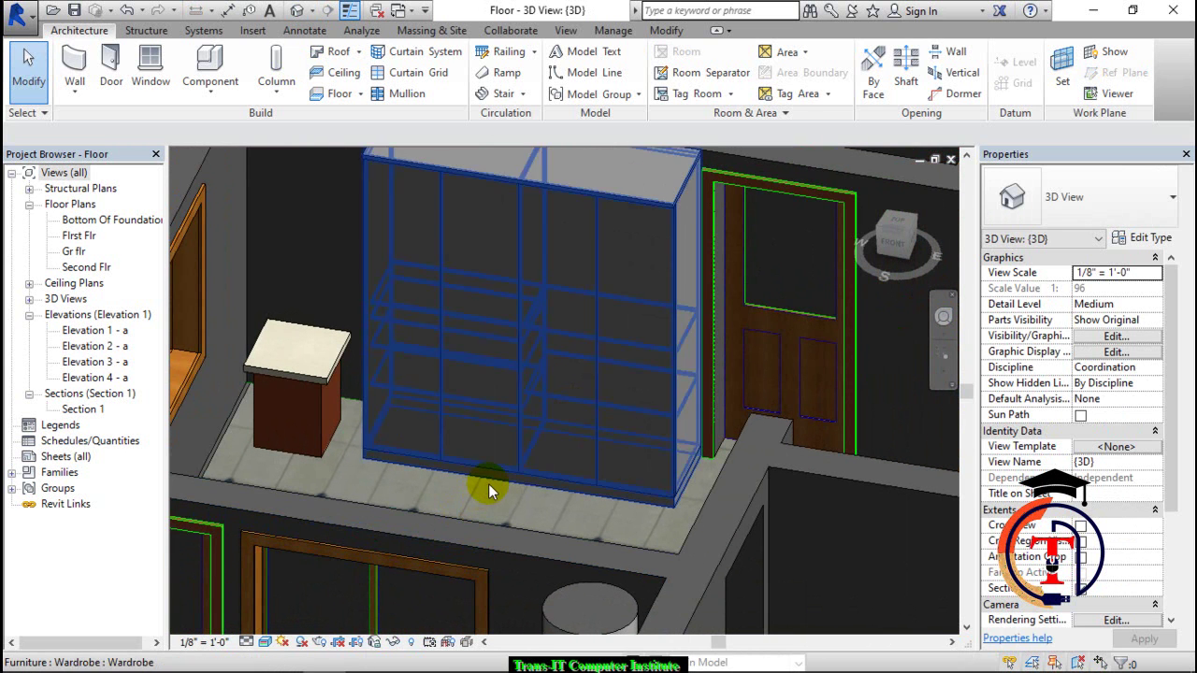
pyautogui.scroll(-3, 488, 483)
pyautogui.keyDown('shift'); pyautogui.moveTo(495, 506); pyautogui.dragTo(598, 486, button='middle'); pyautogui.keyUp('shift')
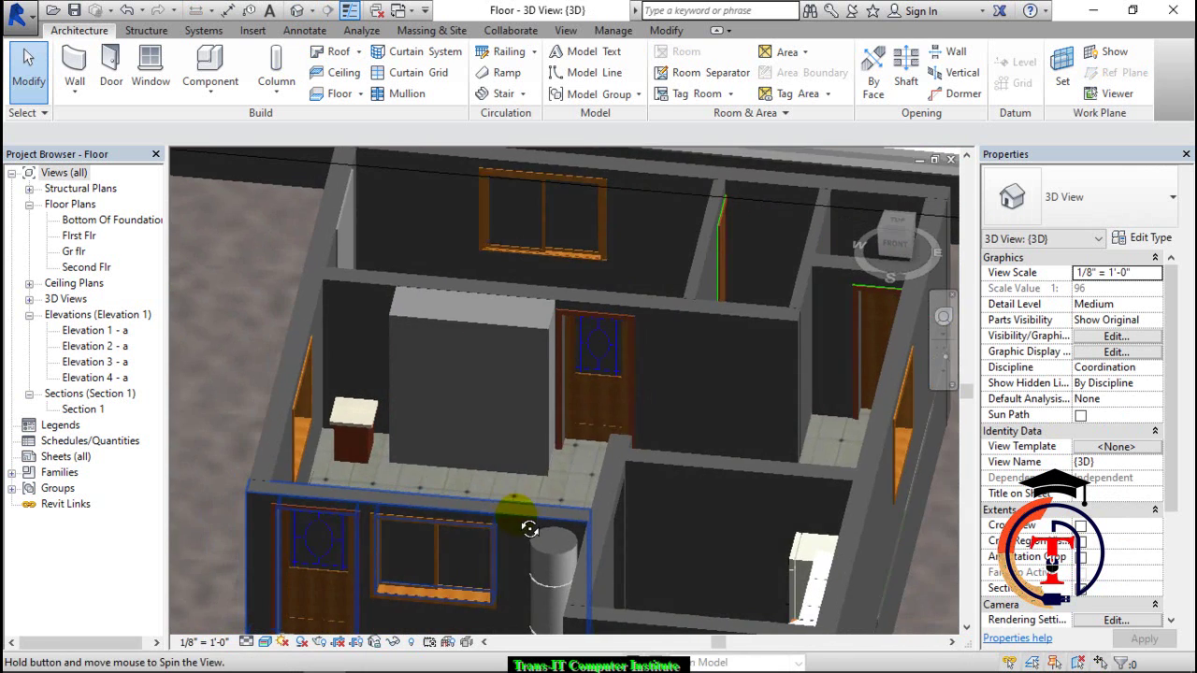
# Close the 3D view and go back to the Gr flr floor plan.
pyautogui.click(952, 161)
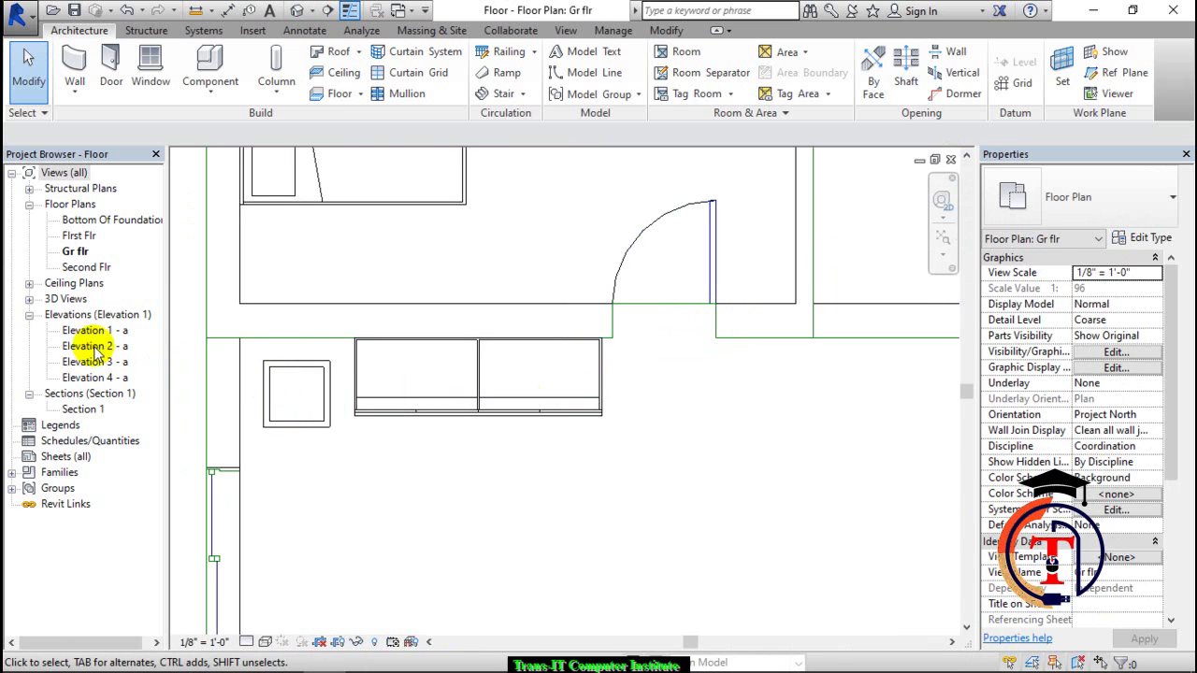
pyautogui.click(296, 12)
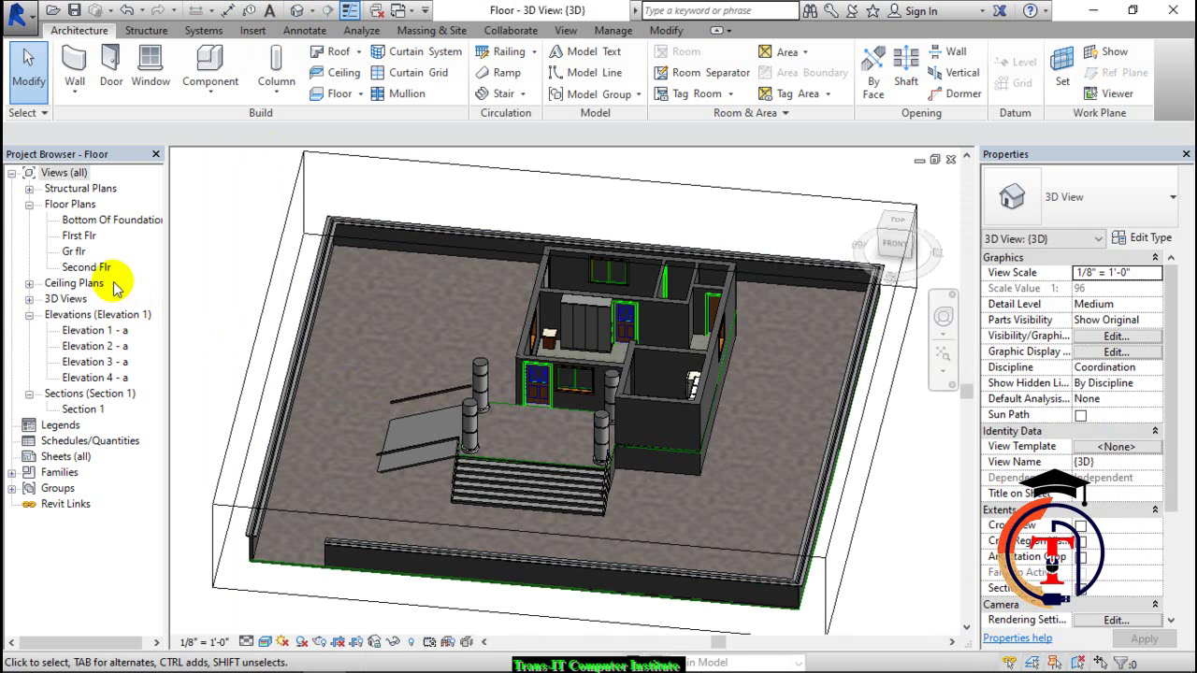
pyautogui.doubleClick(75, 252)
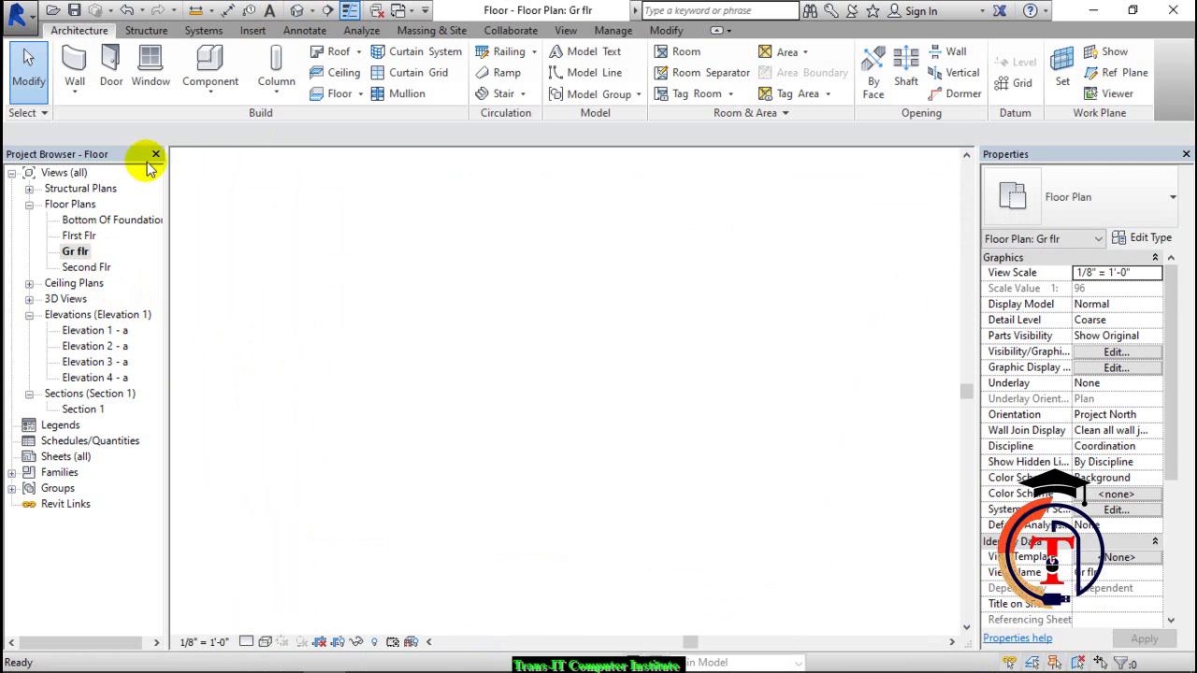
# Draw a new section line straight across the wardrobe on Gr flr.
pyautogui.click(331, 11)
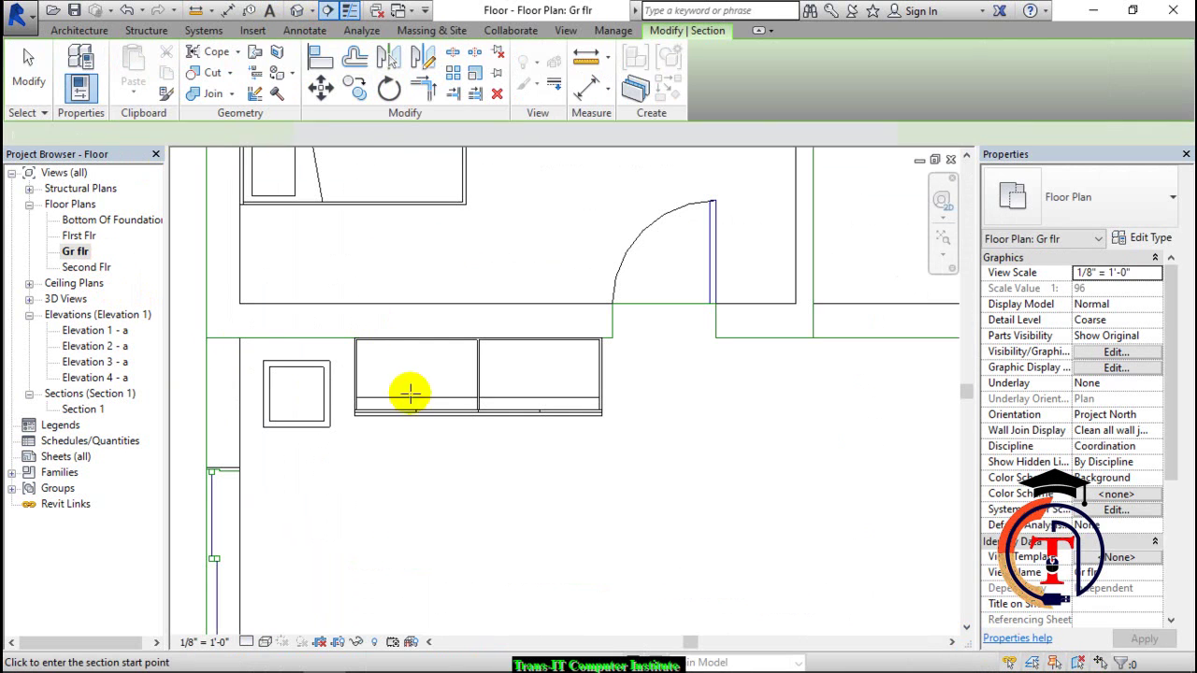
pyautogui.click(338, 376)
pyautogui.click(652, 376)
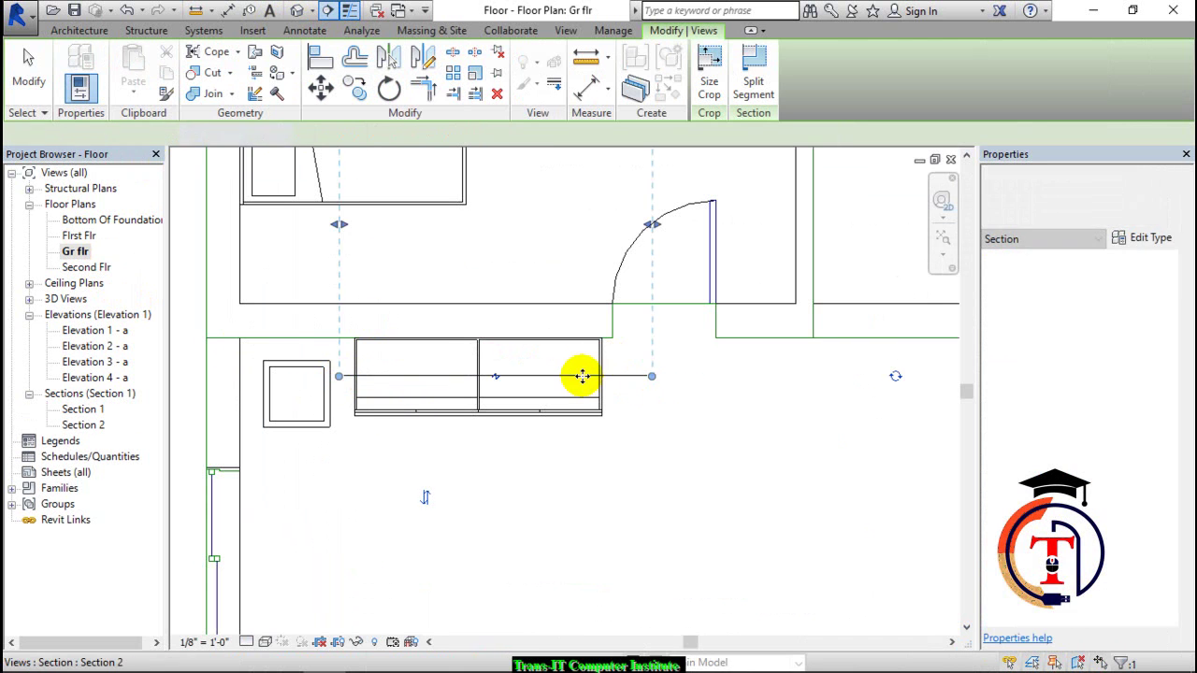
pyautogui.press('Escape')
# Open the Section 2 view and shrink its crop region down toward the wardrobe.
pyautogui.rightClick(582, 376)
pyautogui.click(663, 318)
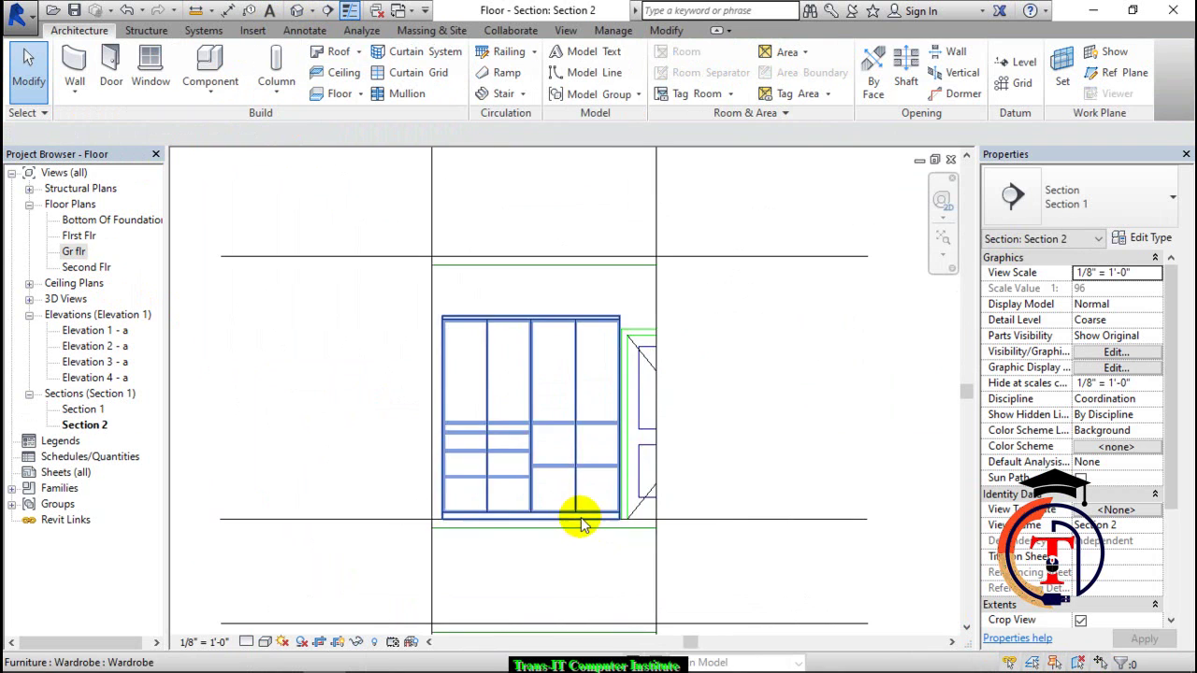
pyautogui.scroll(-2, 655, 494)
pyautogui.moveTo(655, 495); pyautogui.dragTo(655, 640, button='middle')
pyautogui.click(642, 503)
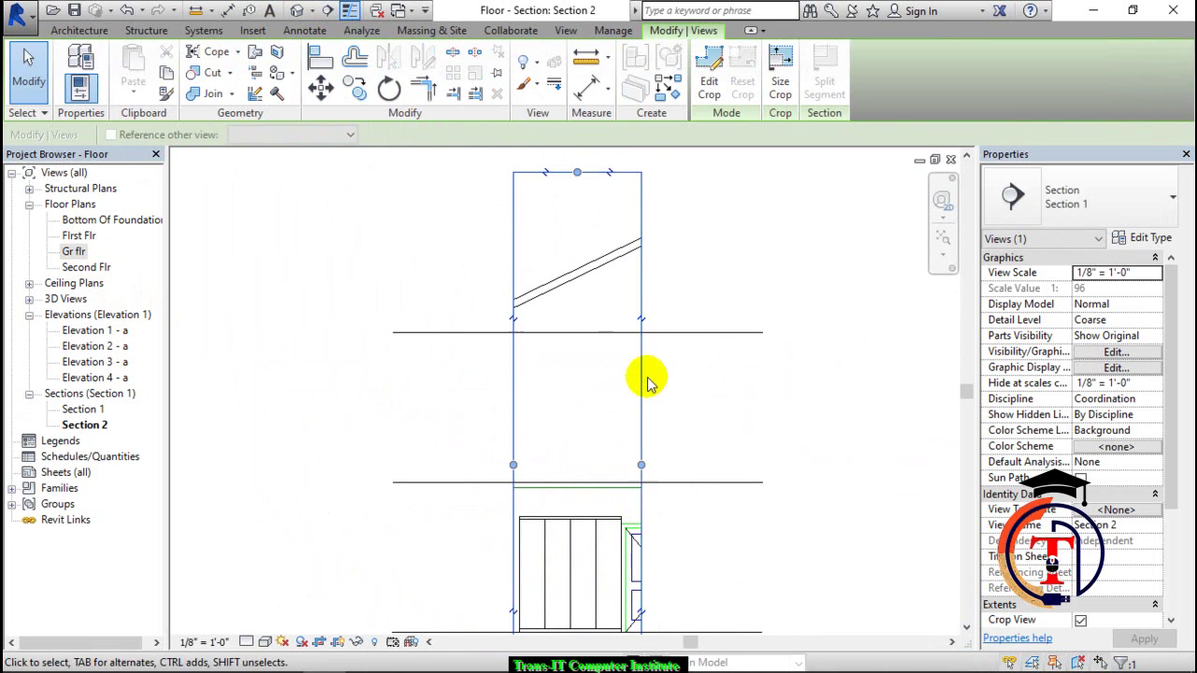
pyautogui.moveTo(577, 173); pyautogui.dragTo(557, 454)
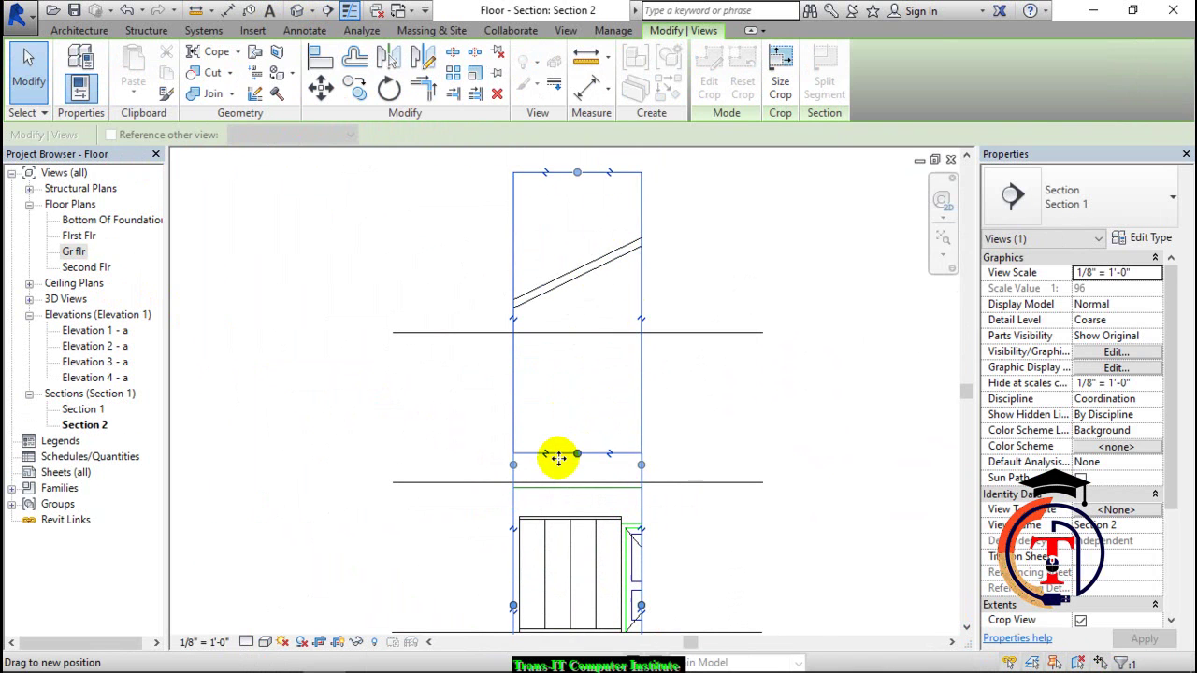
# Back in plan, adjust the section's view depth and shift the section line across the wardrobe.
pyautogui.click(951, 161)
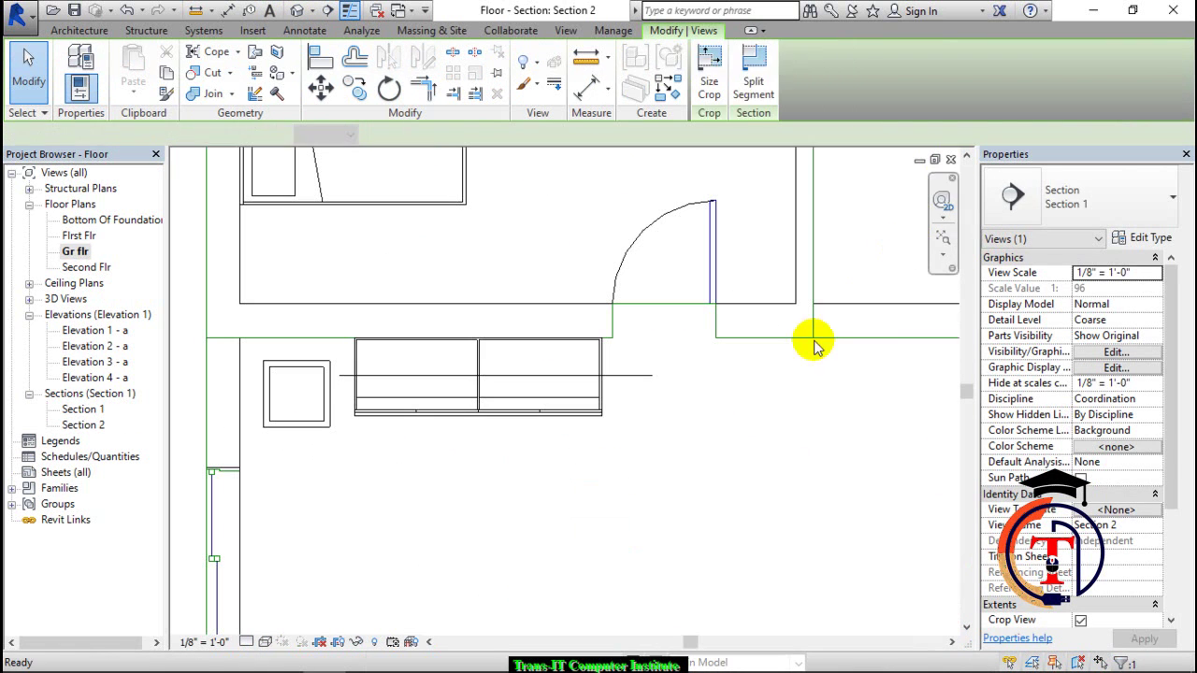
pyautogui.click(455, 379)
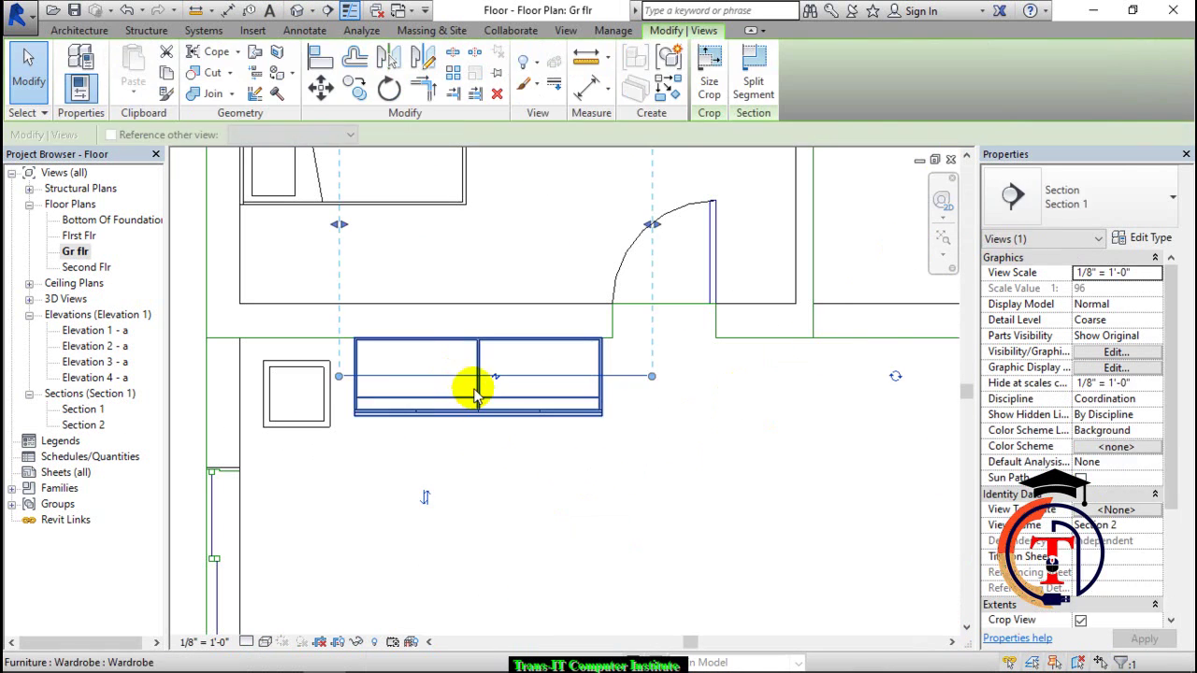
pyautogui.scroll(-2, 496, 369)
pyautogui.moveTo(496, 375)
pyautogui.mouseDown(button='middle')
pyautogui.moveTo(519, 417)
pyautogui.moveTo(508, 396)
pyautogui.mouseUp(button='middle')
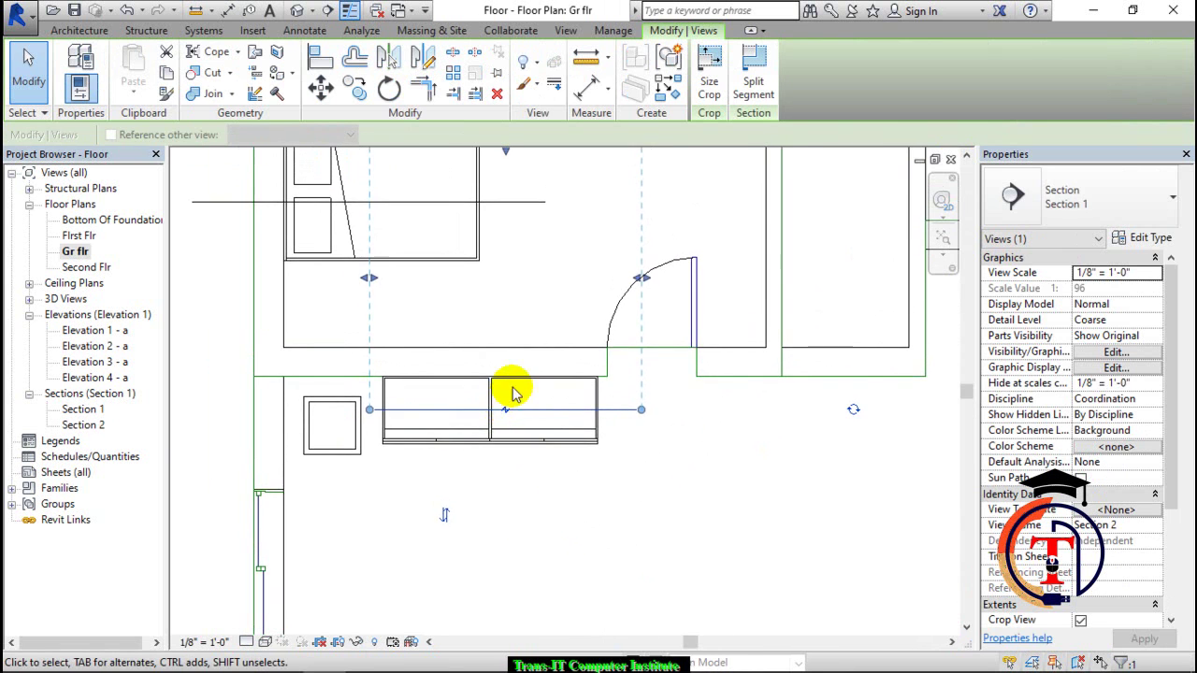
pyautogui.scroll(-2, 510, 393)
pyautogui.moveTo(510, 232); pyautogui.dragTo(520, 264)
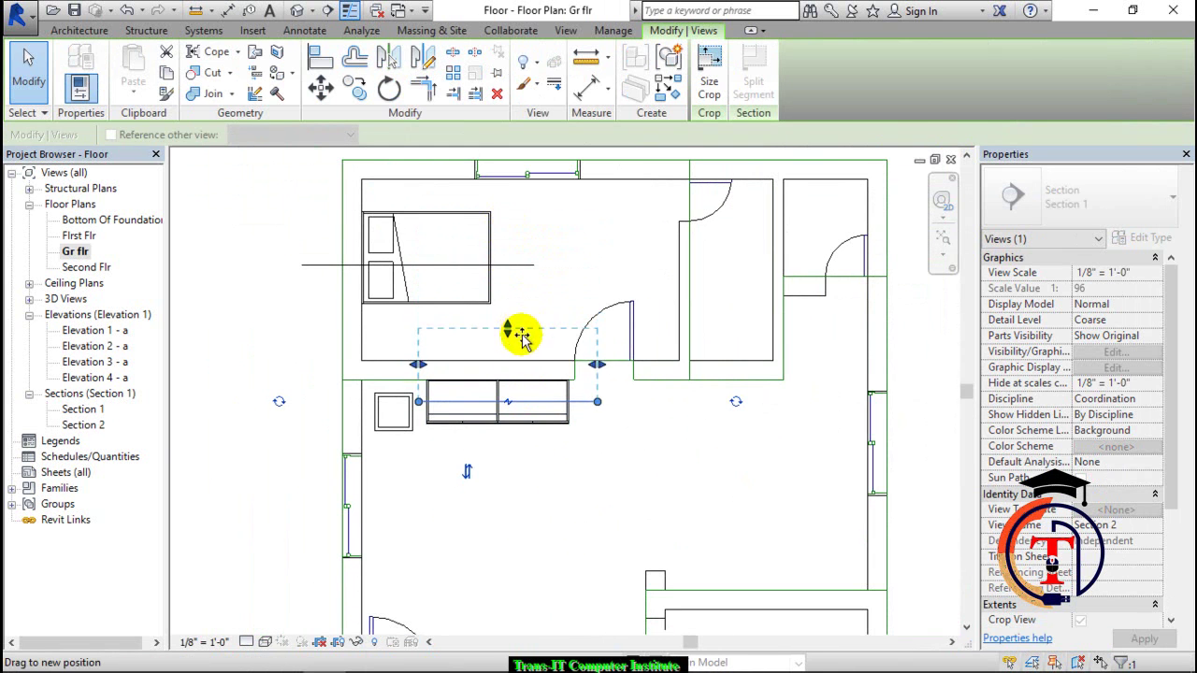
pyautogui.moveTo(517, 375); pyautogui.dragTo(519, 386)
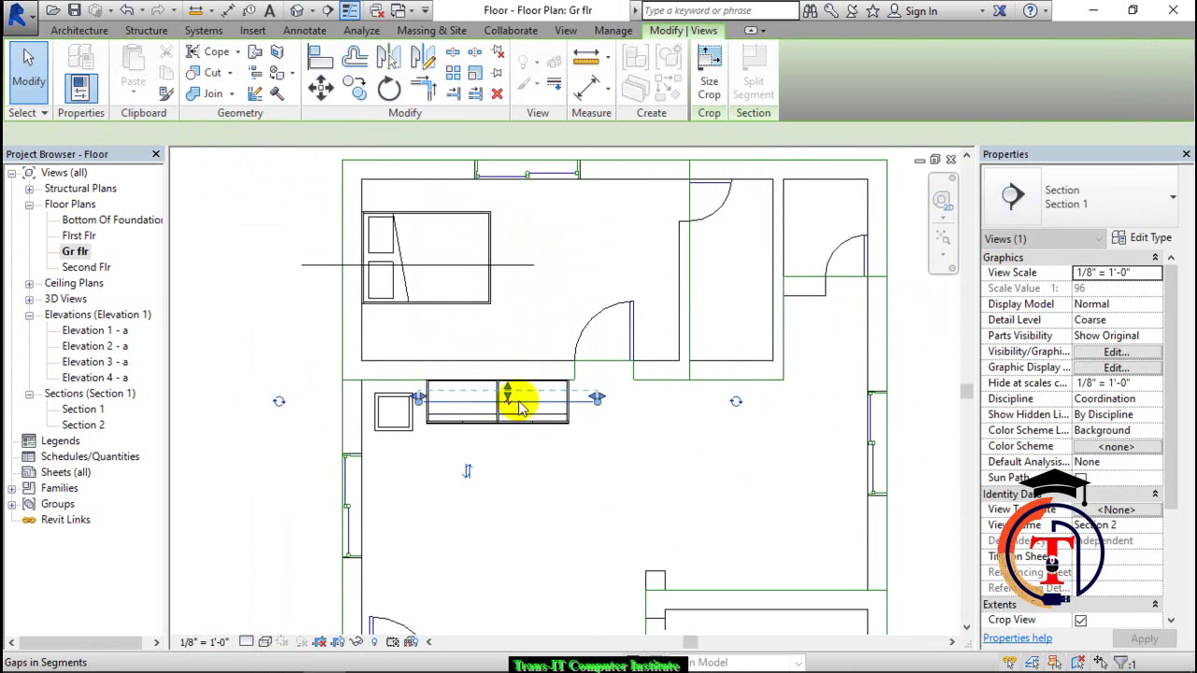
pyautogui.scroll(3, 468, 334)
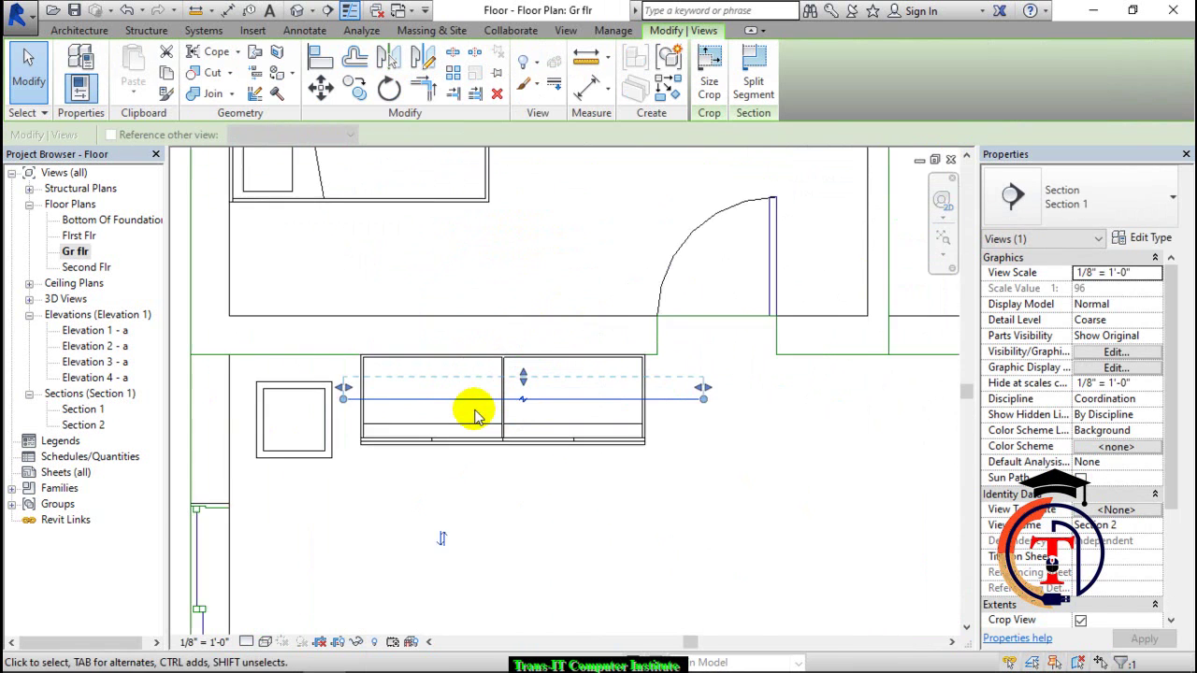
# Reopen Section 2 and switch it to Wireframe, centred on the whole wardrobe.
pyautogui.rightClick(599, 399)
pyautogui.click(664, 318)
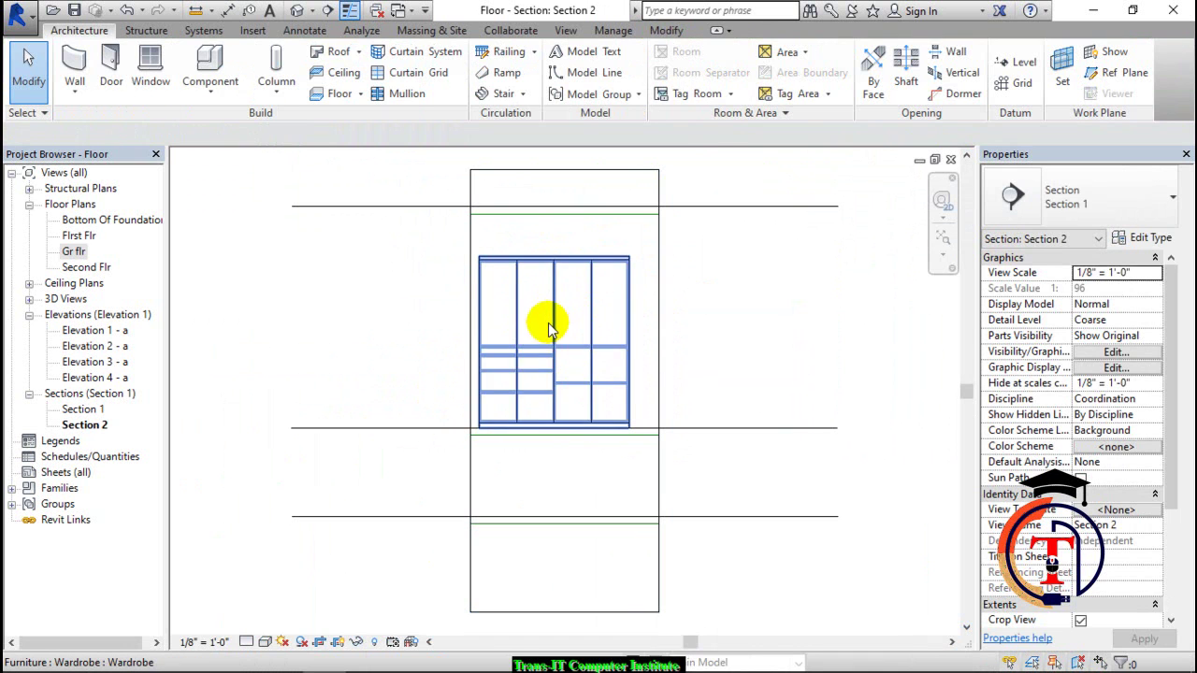
pyautogui.click(550, 329)
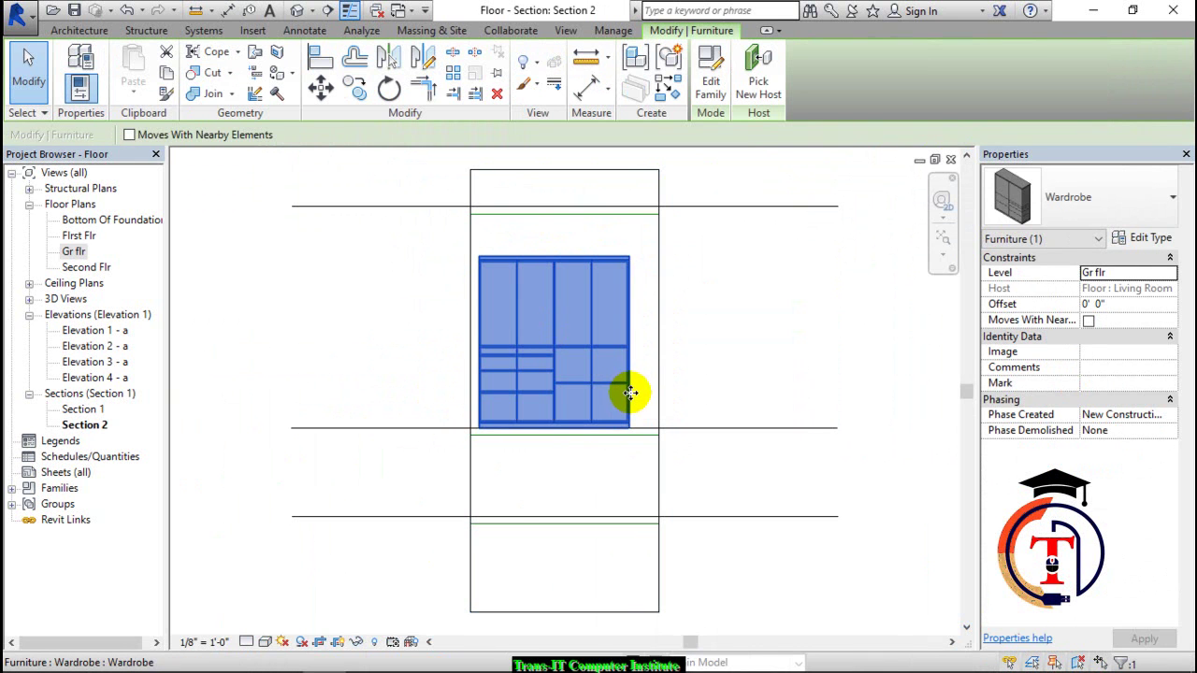
pyautogui.press('Escape')
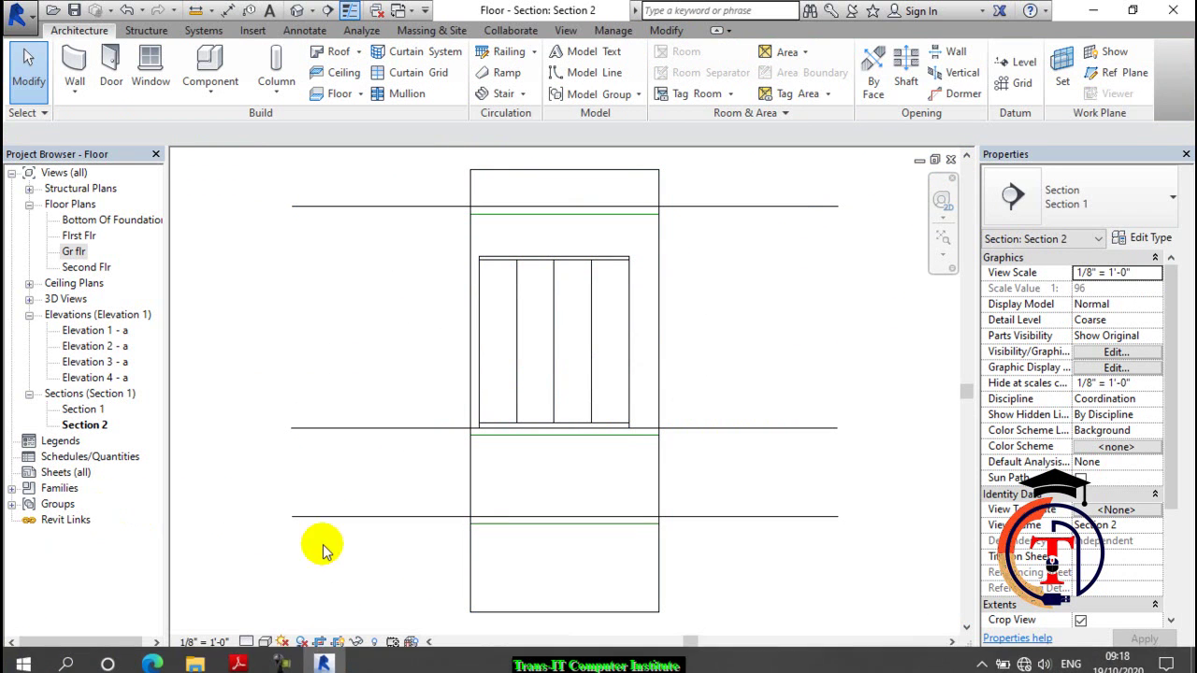
pyautogui.click(271, 638)
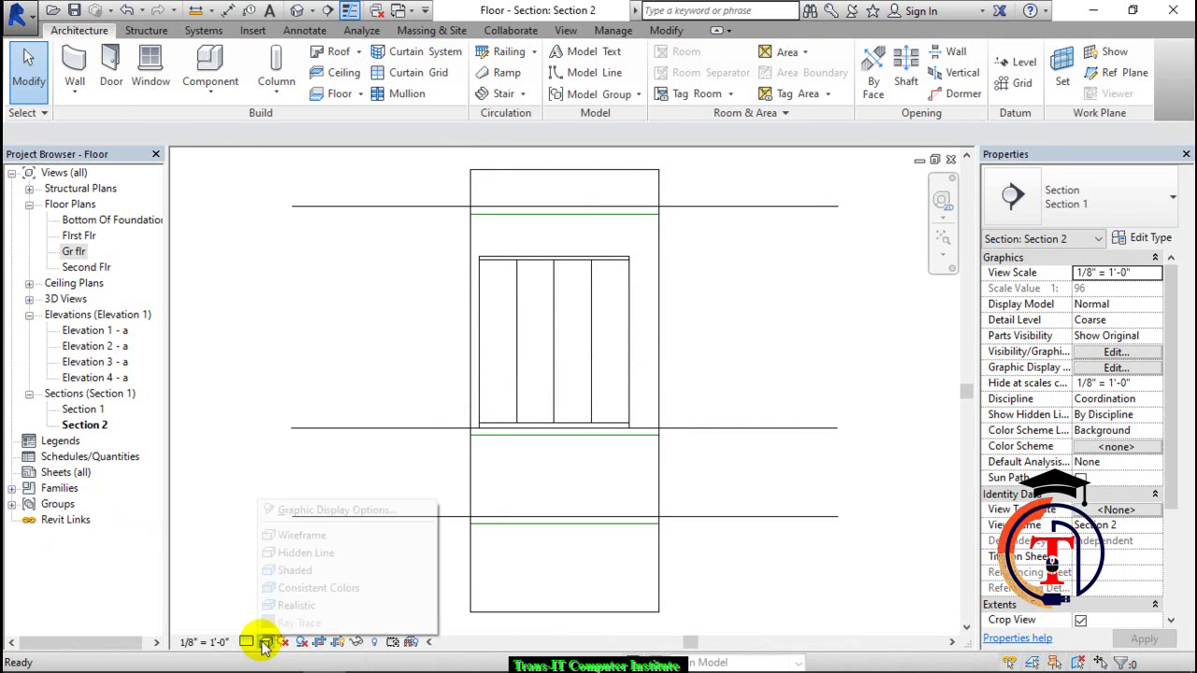
pyautogui.click(311, 543)
pyautogui.scroll(3, 552, 398)
pyautogui.scroll(1, 561, 417)
pyautogui.scroll(1, 552, 438)
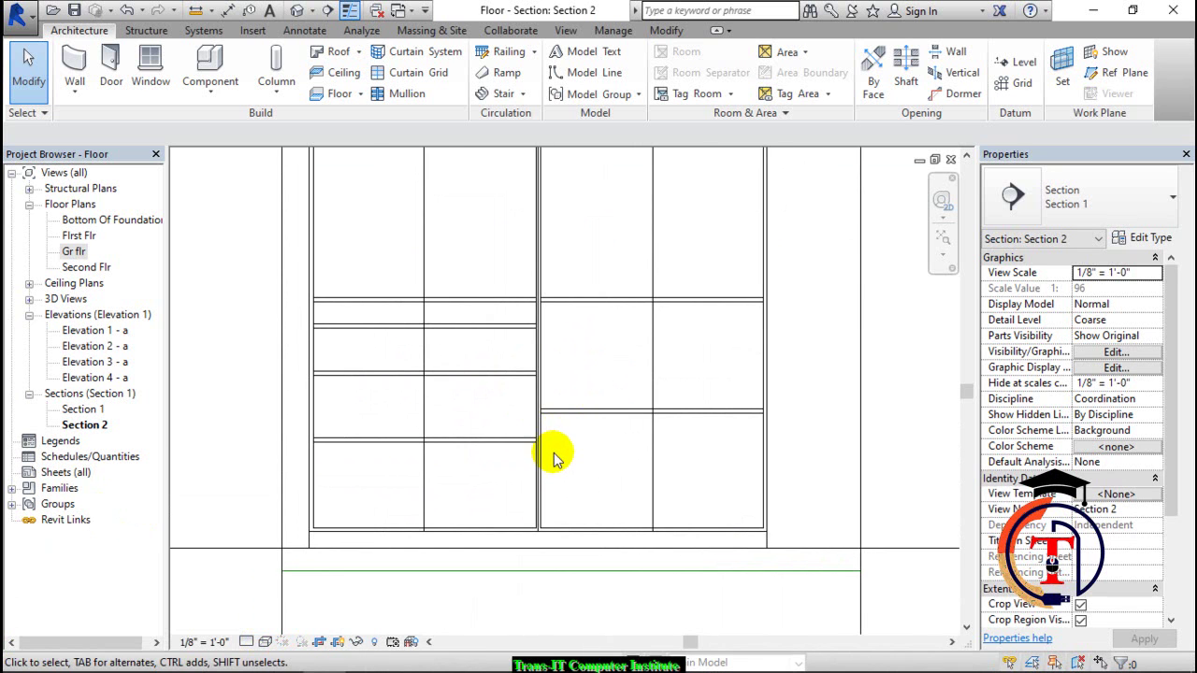
pyautogui.scroll(-2, 554, 459)
pyautogui.moveTo(562, 467); pyautogui.dragTo(570, 491, button='middle')
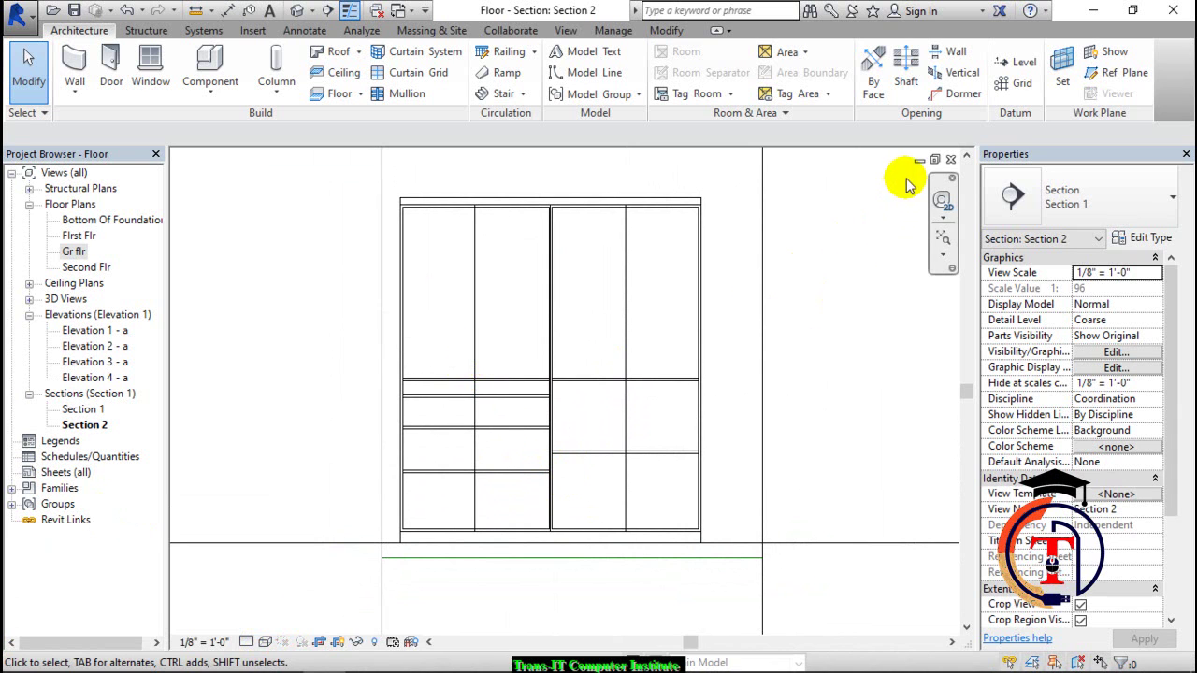
pyautogui.scroll(2, 452, 446)
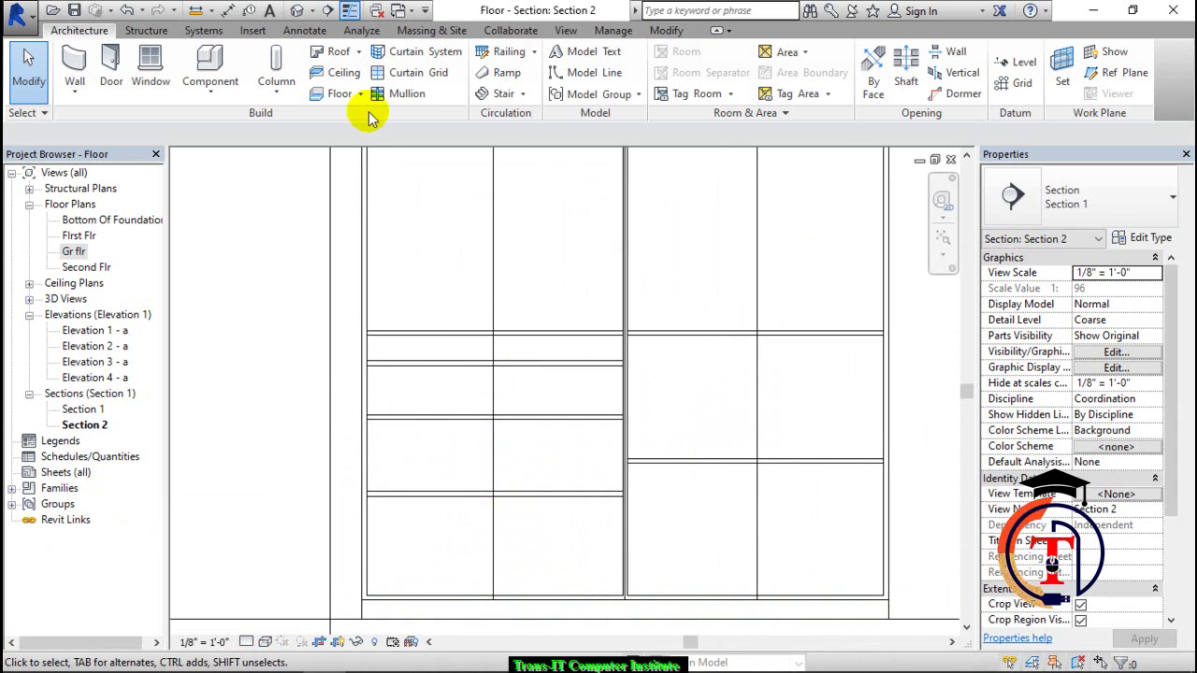
# In the default 3D view, select the section box and push one face inward to cut the house.
pyautogui.click(305, 12)
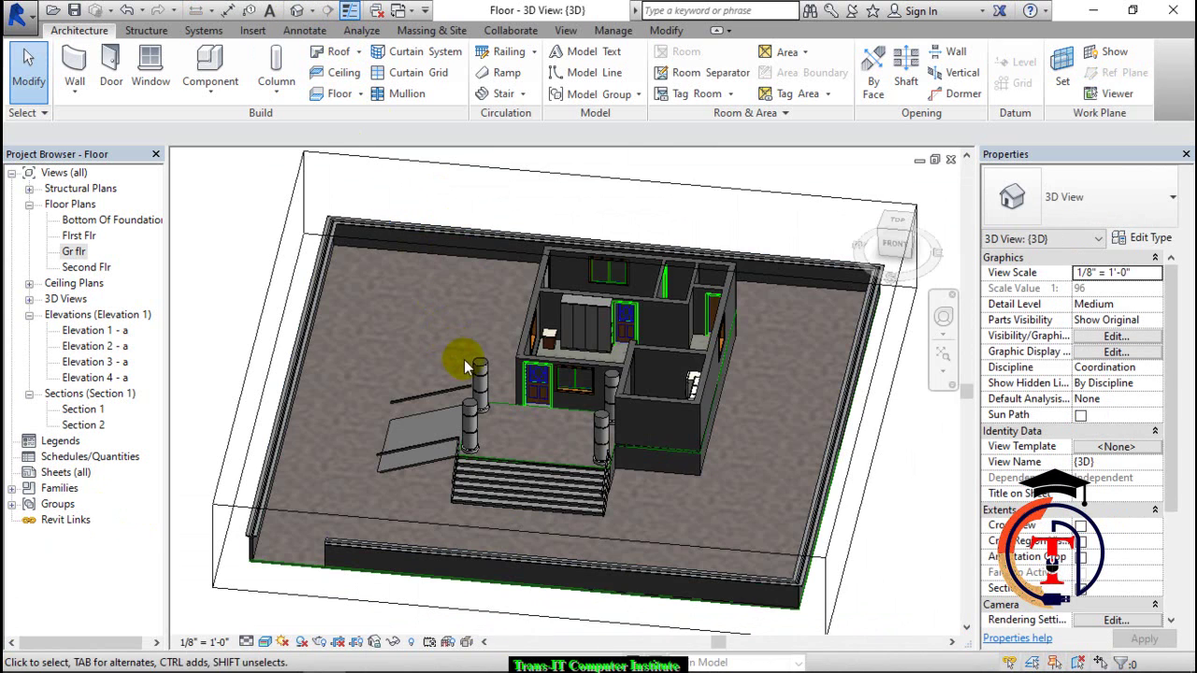
pyautogui.keyDown('shift'); pyautogui.moveTo(479, 379); pyautogui.dragTo(842, 449, button='middle'); pyautogui.keyUp('shift')
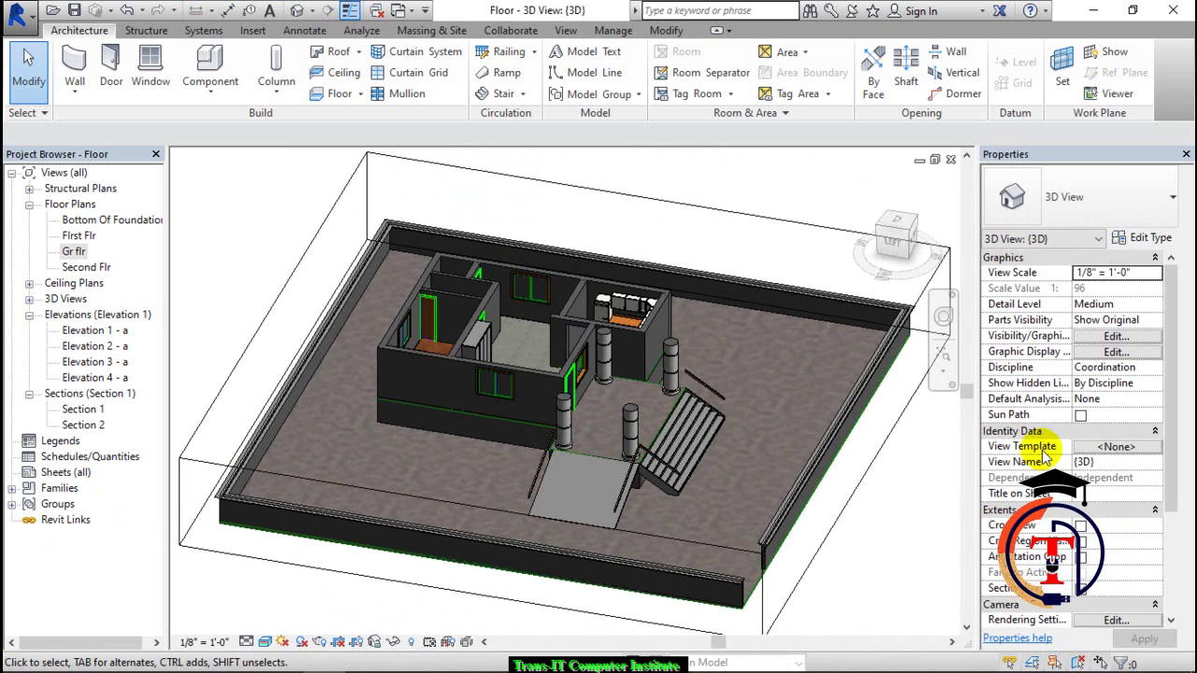
pyautogui.click(860, 458)
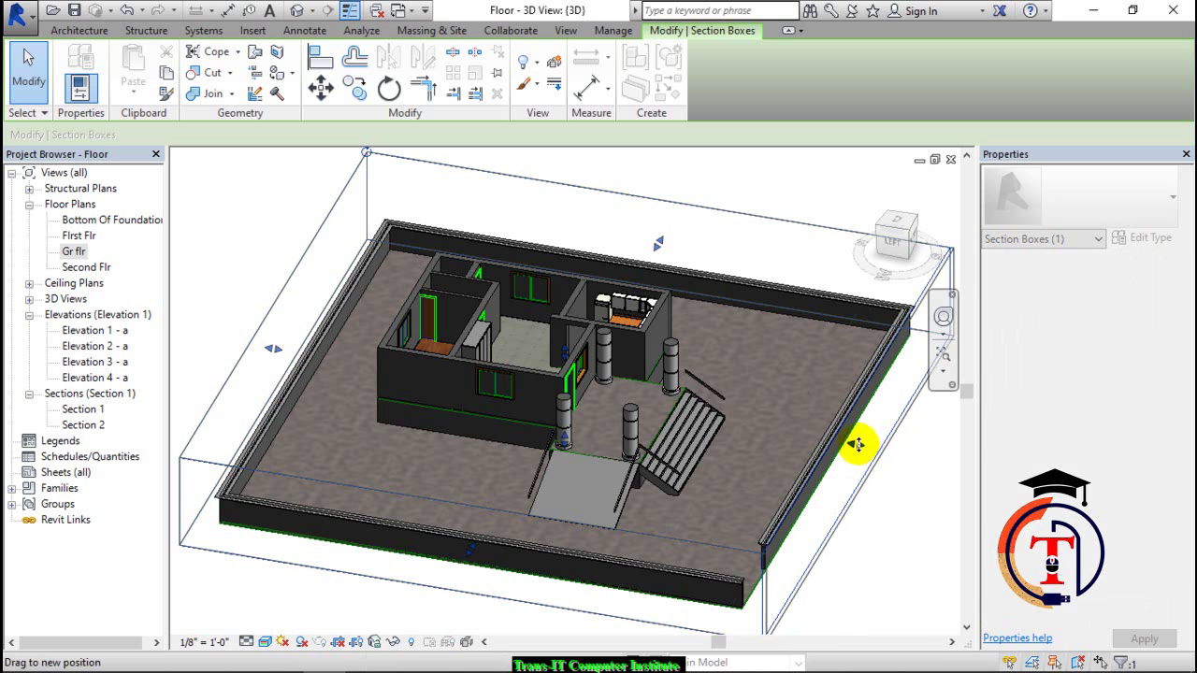
pyautogui.moveTo(519, 404); pyautogui.dragTo(467, 400)
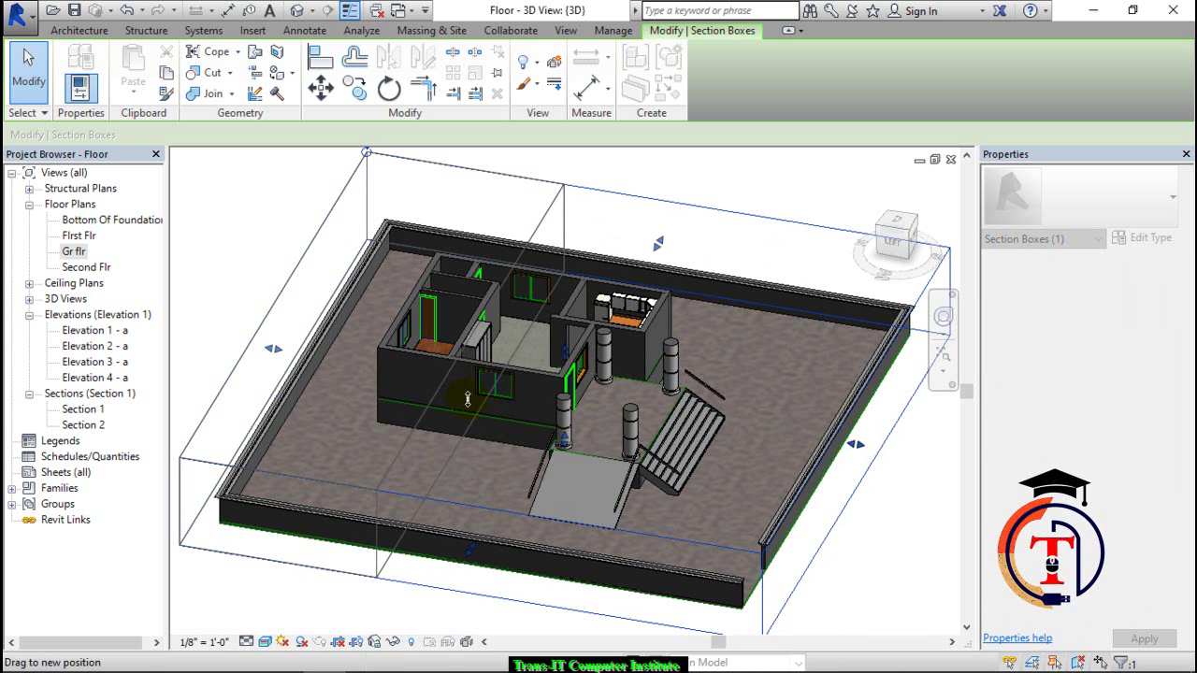
pyautogui.keyDown('shift'); pyautogui.moveTo(493, 383); pyautogui.dragTo(436, 472, button='middle'); pyautogui.keyUp('shift')
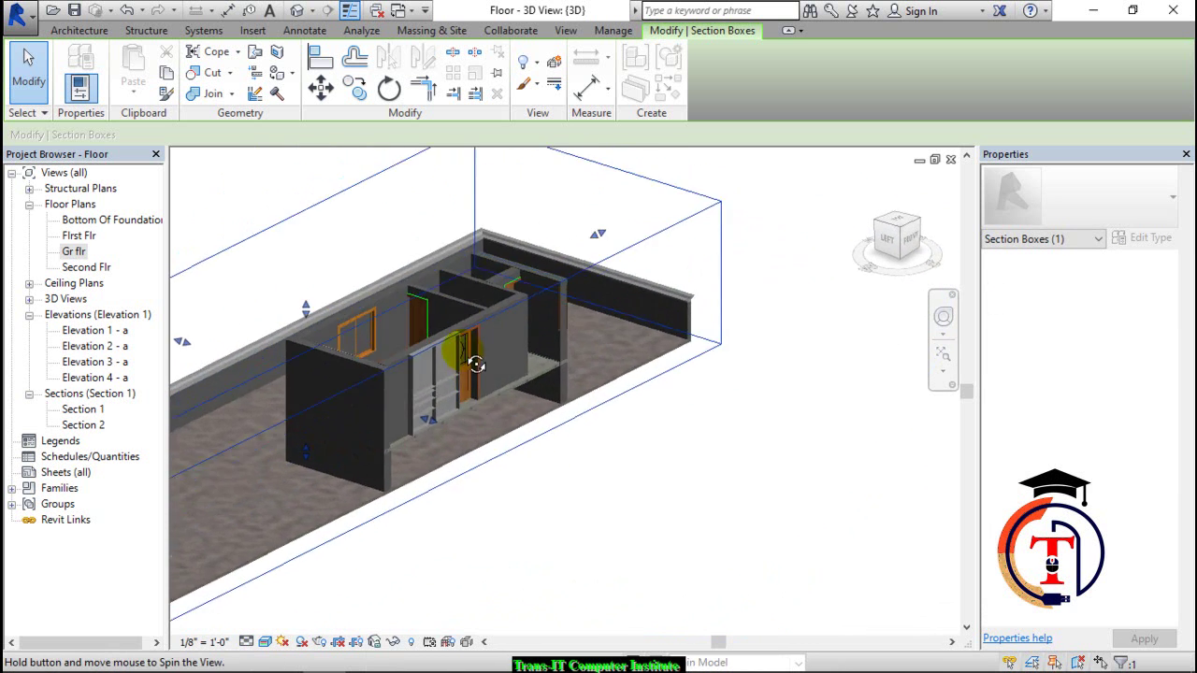
# Pull the section box further to expose more wardrobe shelves, then close the 3D view.
pyautogui.scroll(5, 436, 472)
pyautogui.keyDown('shift'); pyautogui.moveTo(428, 400); pyautogui.dragTo(495, 347, button='middle'); pyautogui.keyUp('shift')
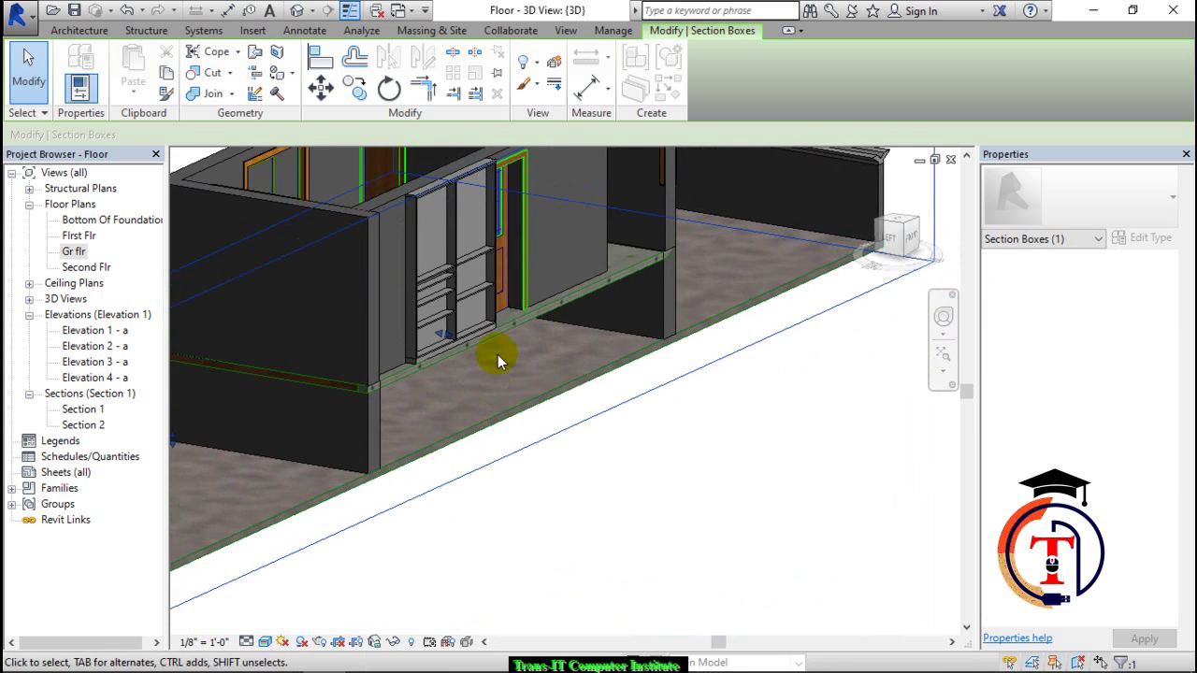
pyautogui.moveTo(509, 323); pyautogui.dragTo(566, 407)
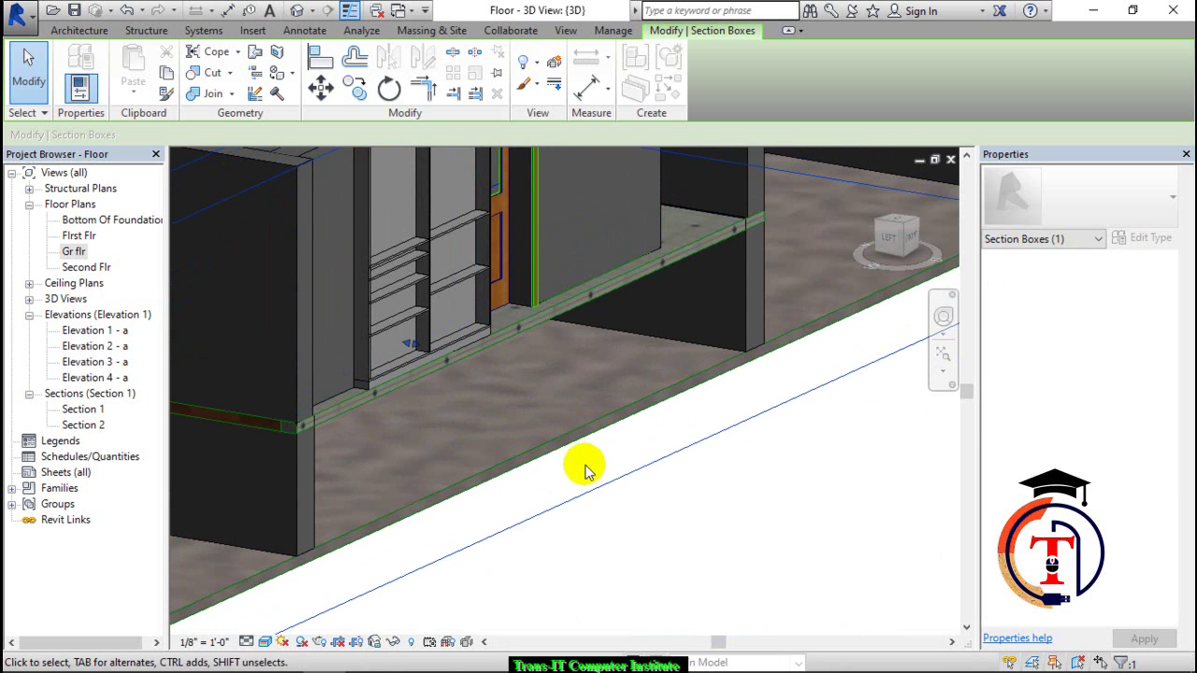
pyautogui.moveTo(413, 348); pyautogui.dragTo(443, 364)
pyautogui.click(727, 508)
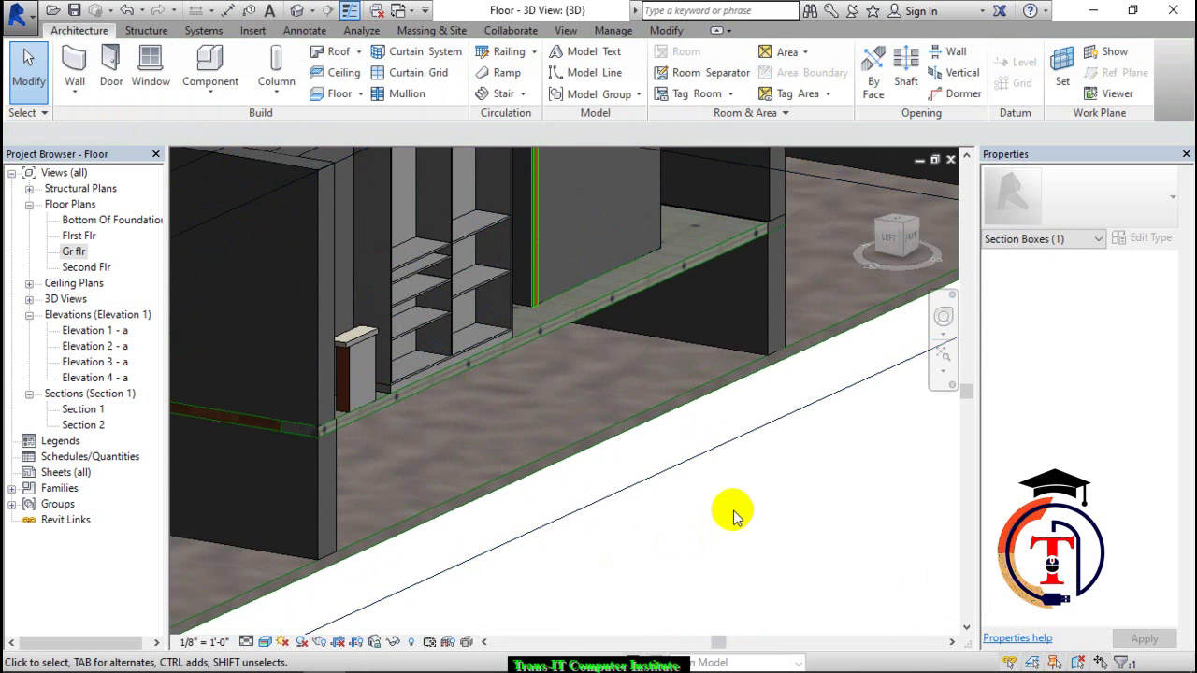
pyautogui.scroll(-2, 735, 518)
pyautogui.scroll(2, 711, 510)
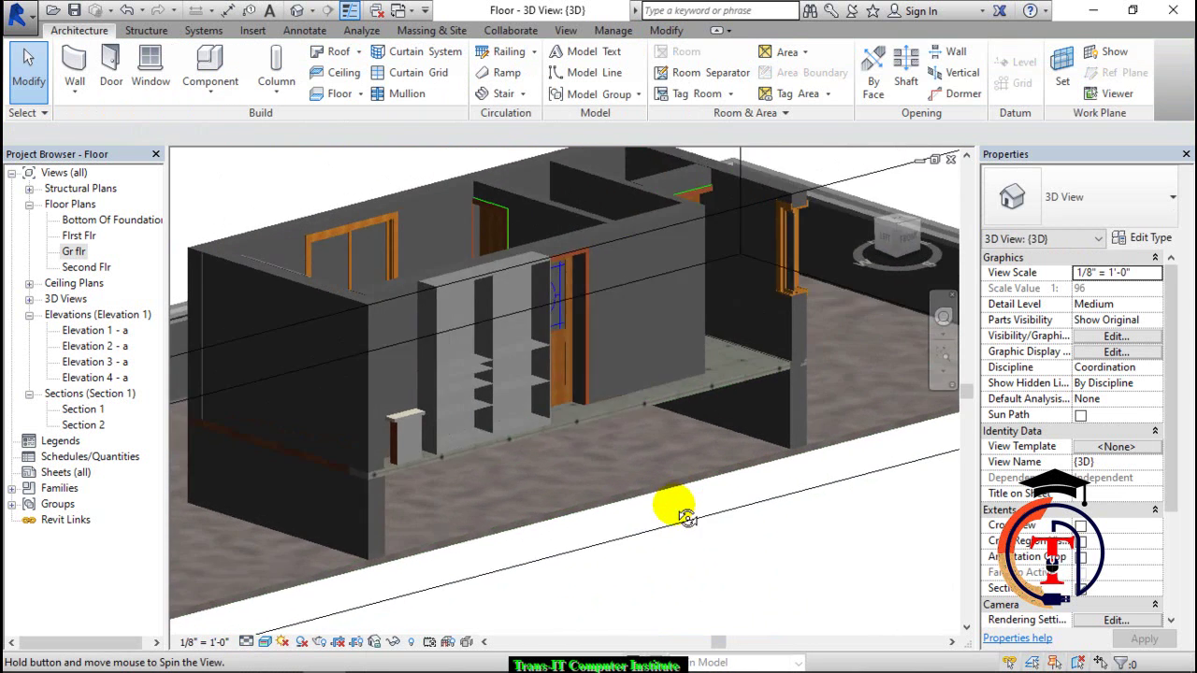
pyautogui.scroll(2, 689, 543)
pyautogui.scroll(2, 561, 458)
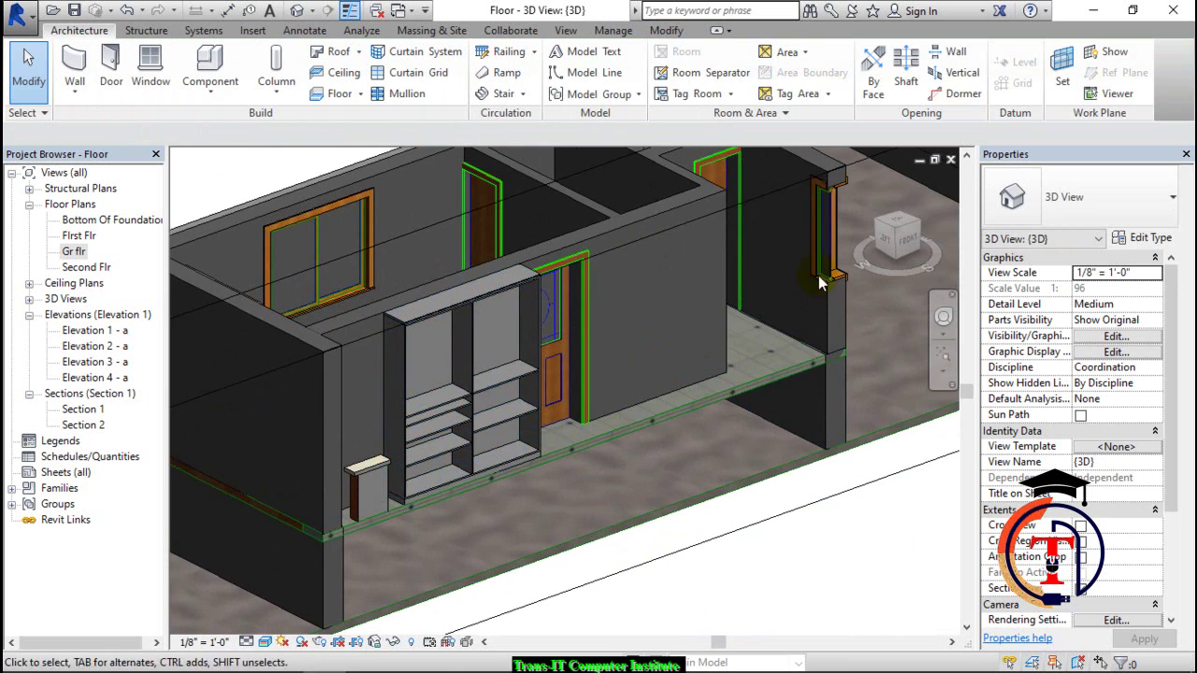
pyautogui.click(952, 160)
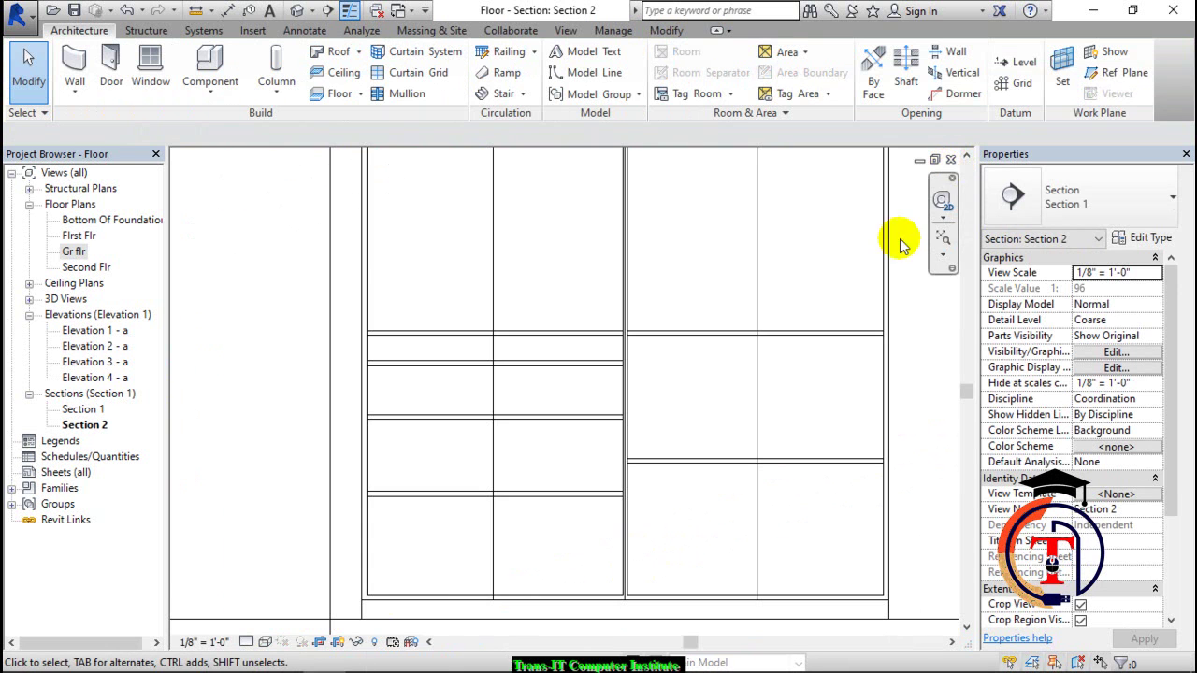
# Reset the 3D section box to the whole house by toggling Section Box off and on.
pyautogui.scroll(-2, 598, 397)
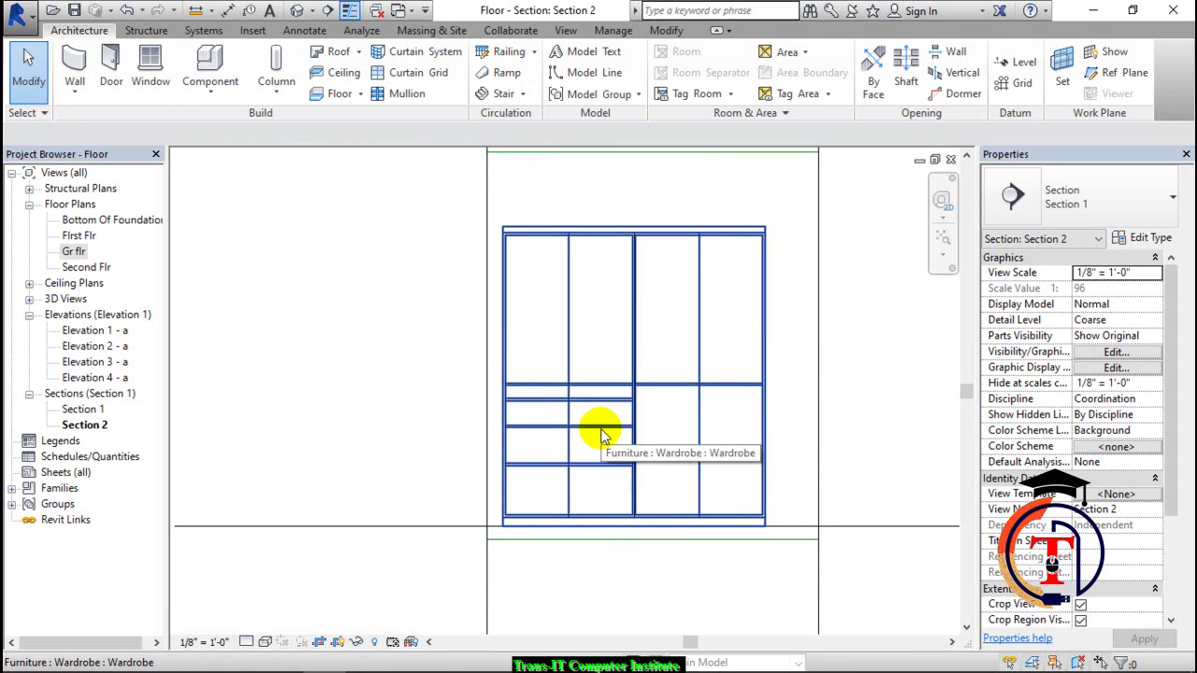
pyautogui.click(295, 11)
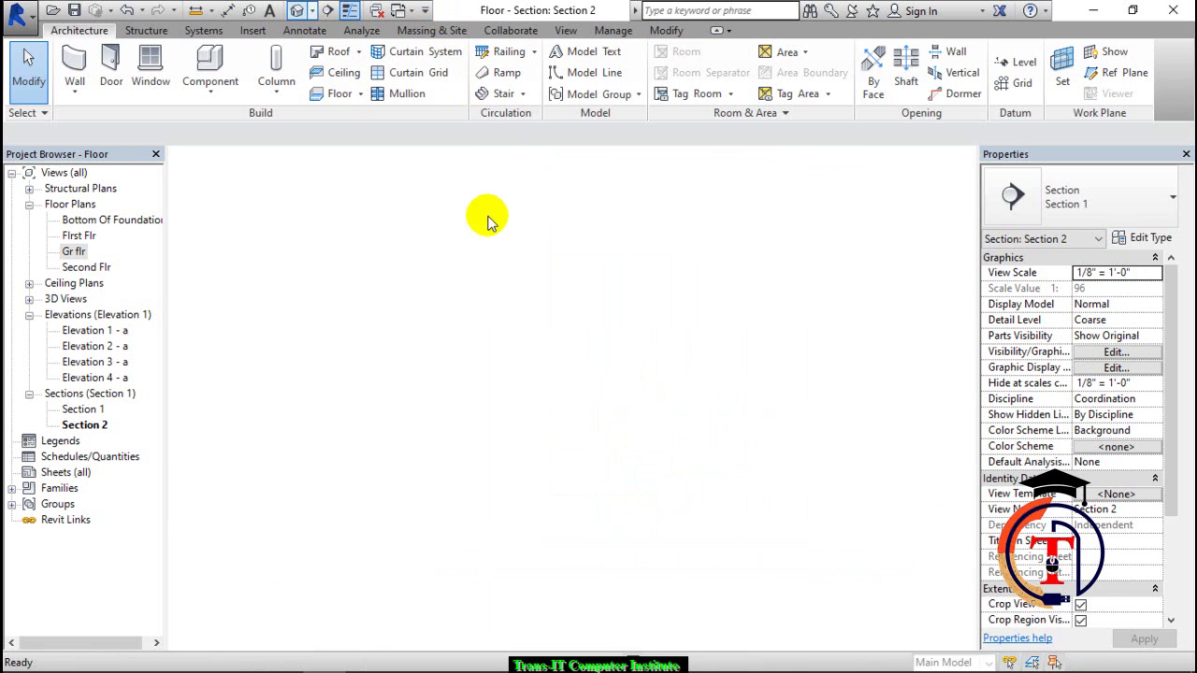
pyautogui.scroll(-1, 1180, 421)
pyautogui.scroll(-3, 1180, 421)
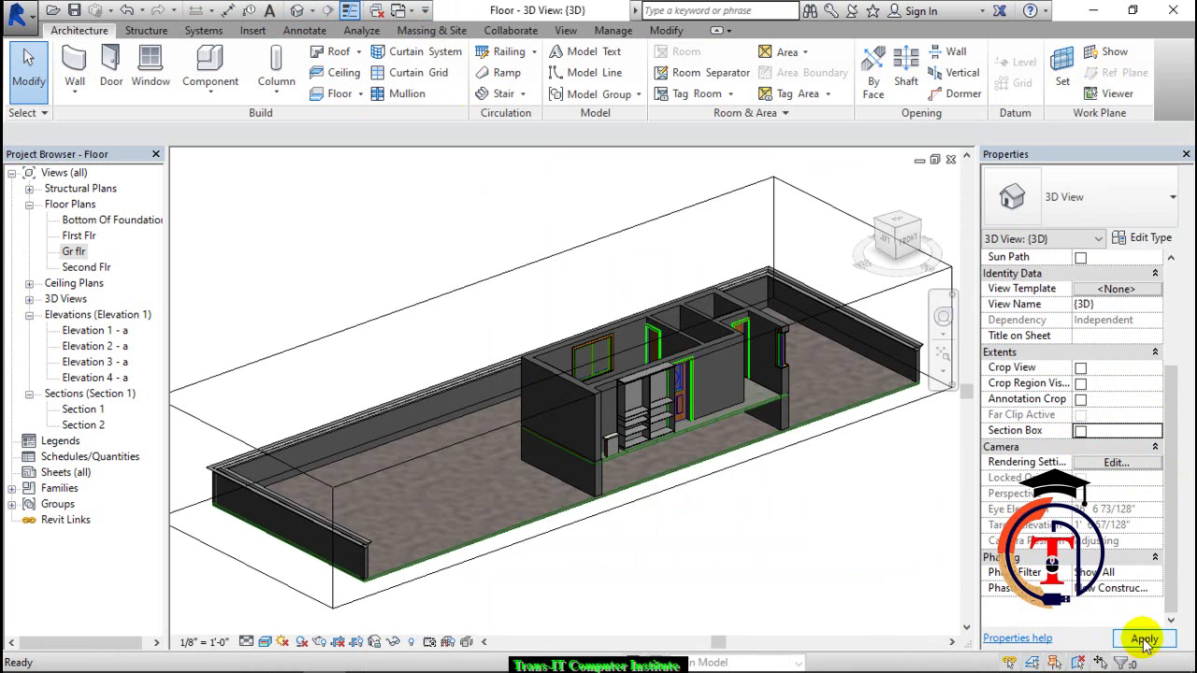
pyautogui.click(1082, 434)
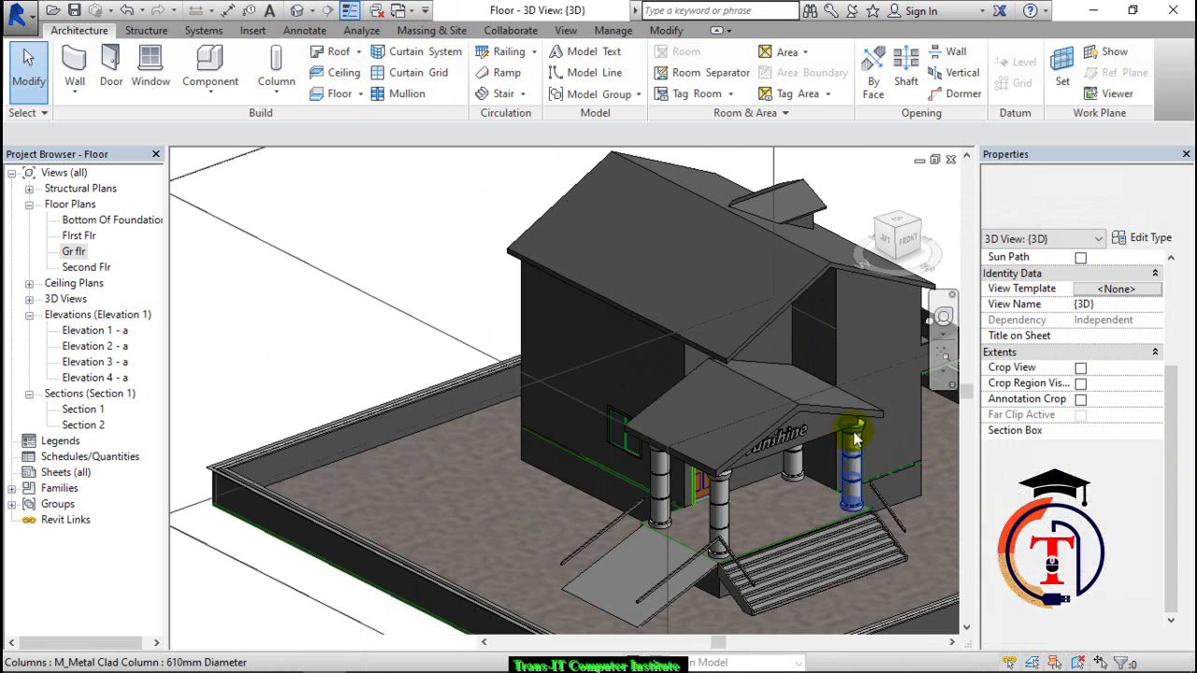
pyautogui.click(1144, 639)
# Orbit the reset section box, then close the 3D view and the Section 2 view.
pyautogui.scroll(2, 655, 375)
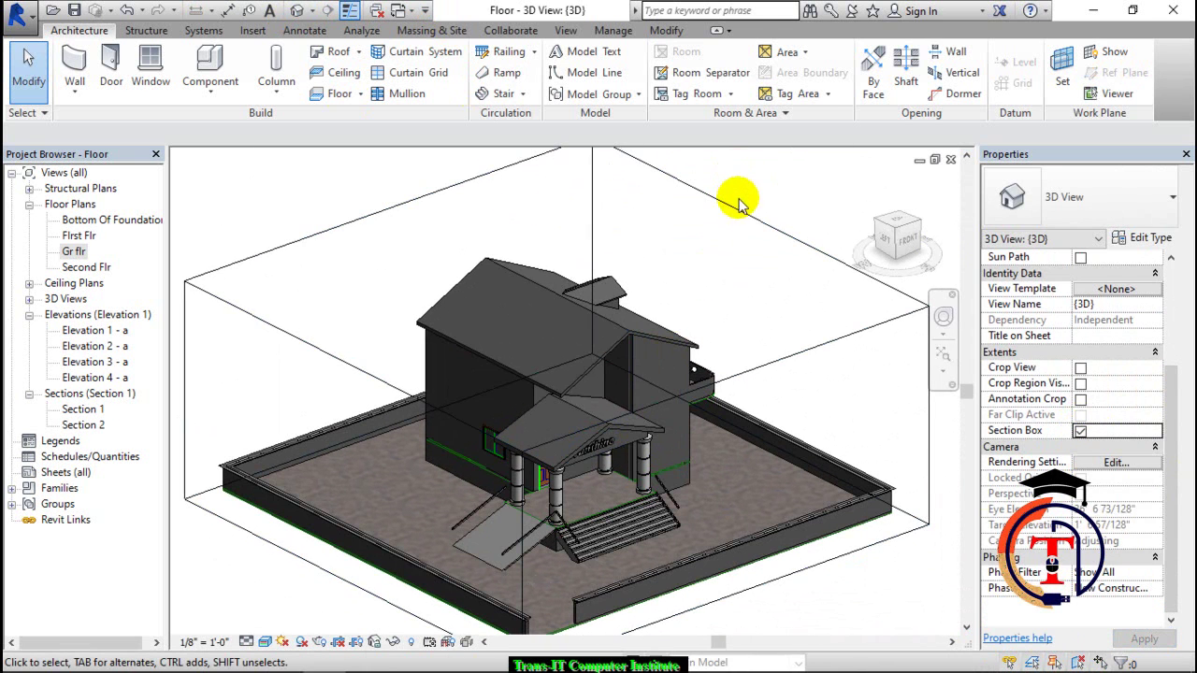
pyautogui.click(739, 204)
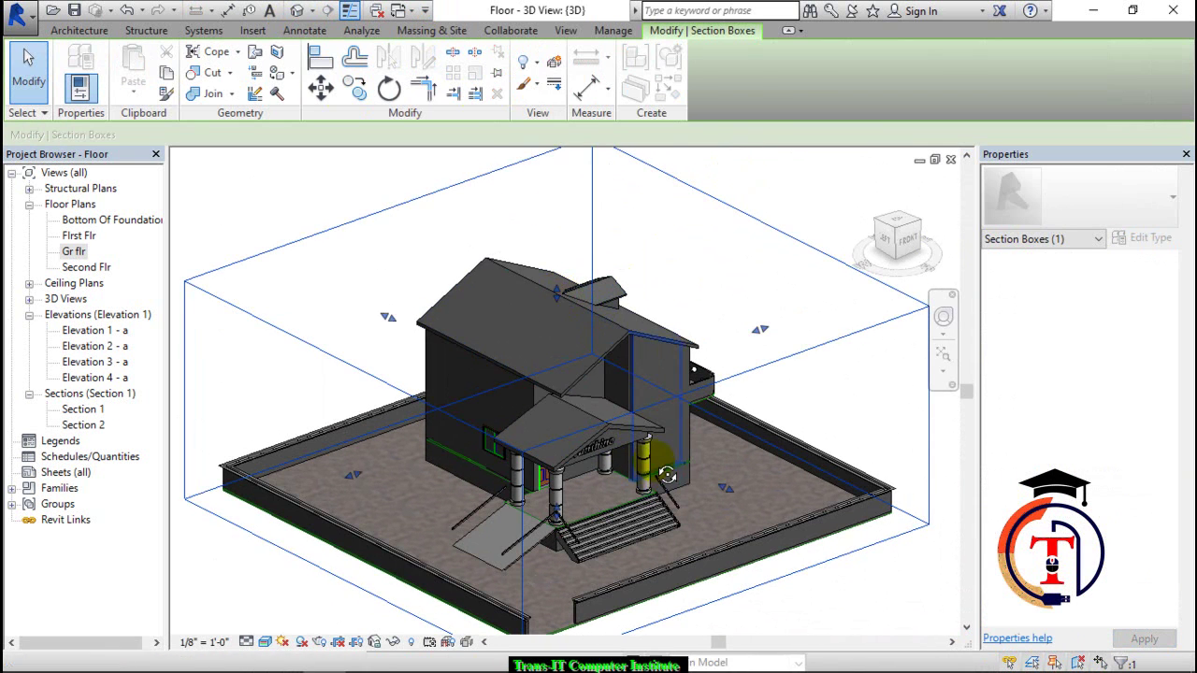
pyautogui.keyDown('shift'); pyautogui.moveTo(667, 476); pyautogui.dragTo(743, 314, button='middle'); pyautogui.keyUp('shift')
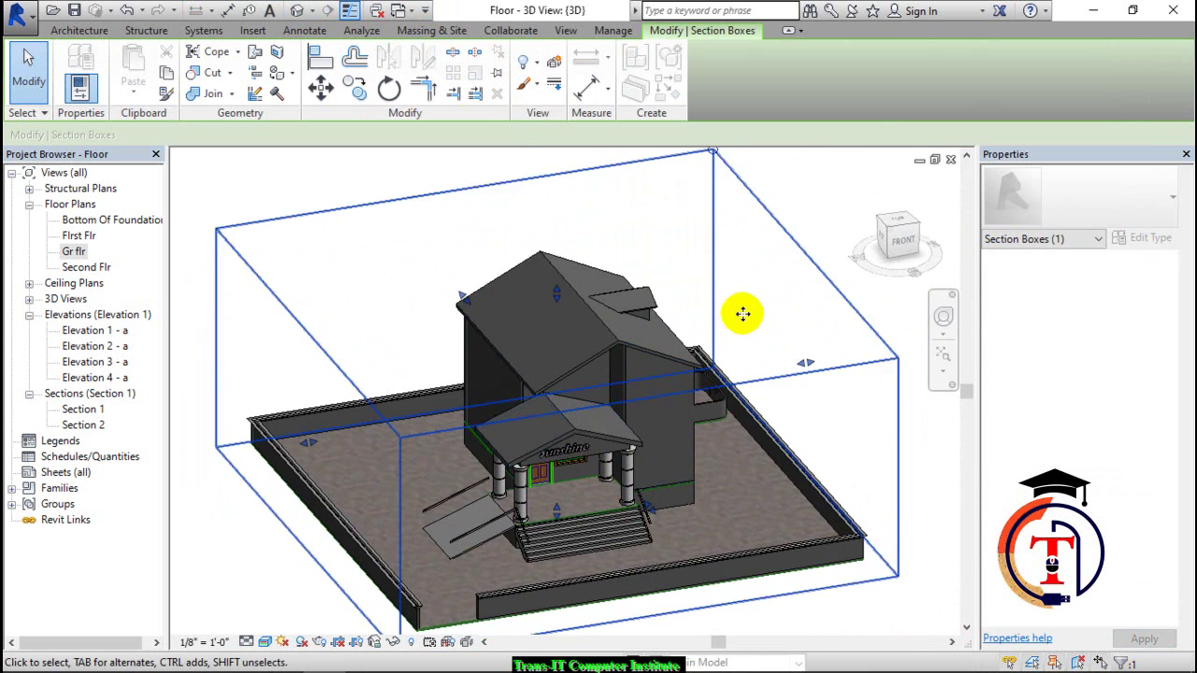
pyautogui.click(950, 161)
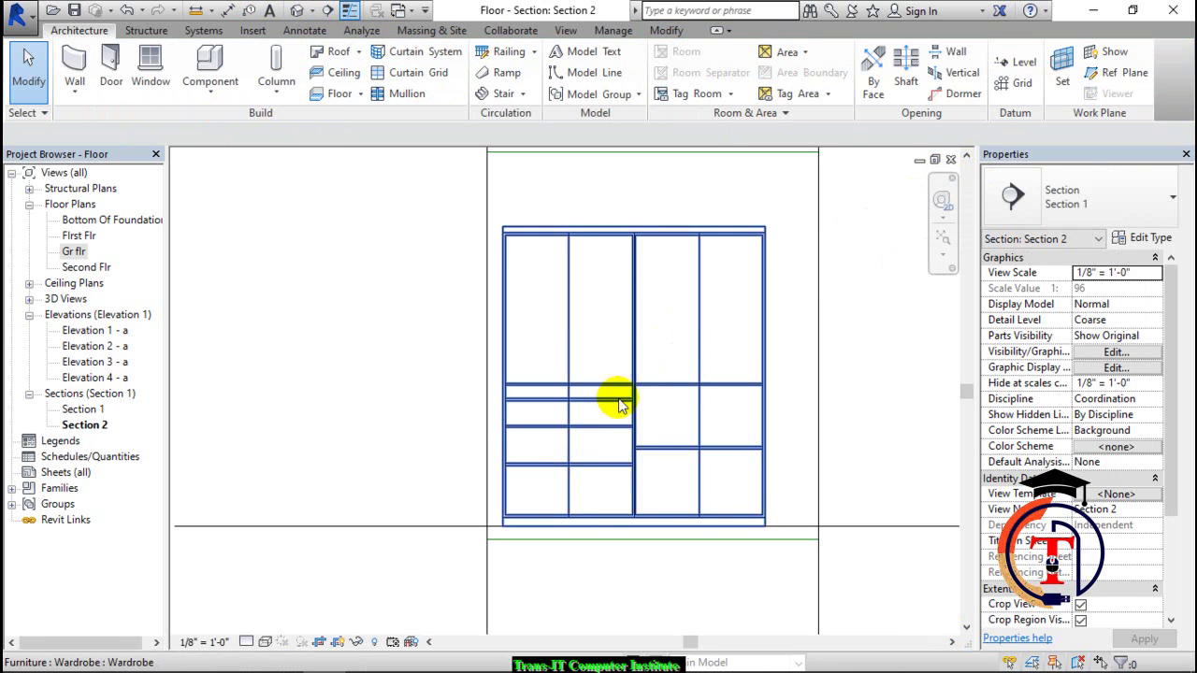
pyautogui.click(950, 166)
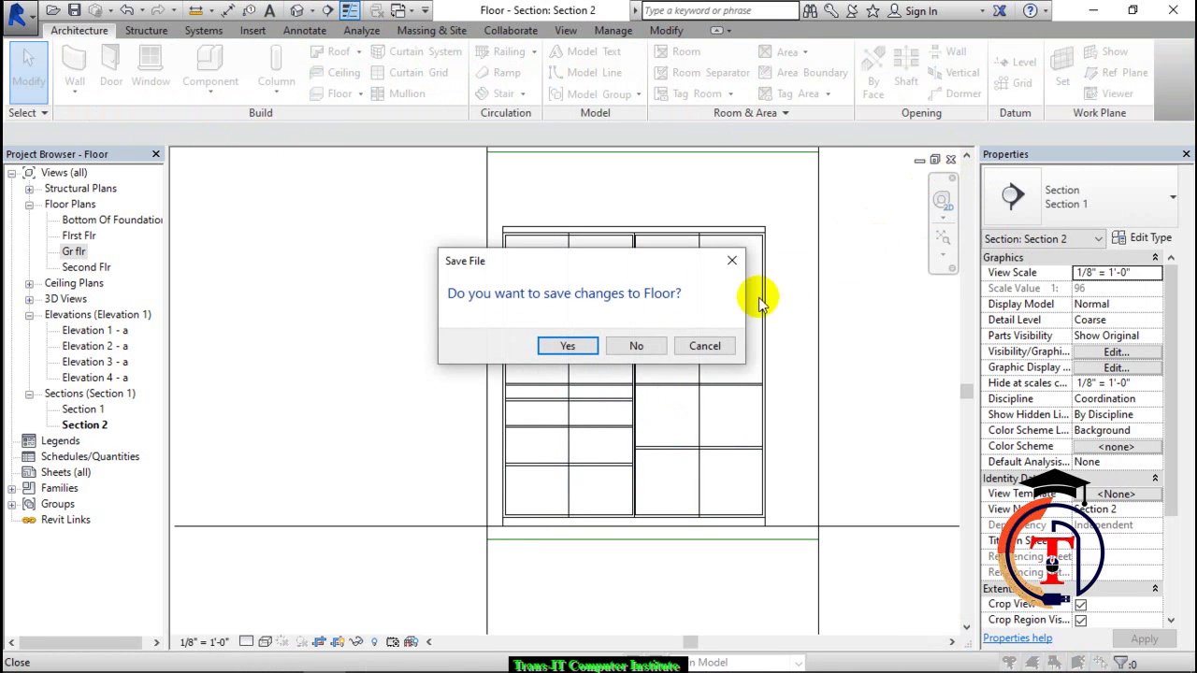
# Close the Floor project without saving and inspect the wardrobe's right door panel.
pyautogui.click(649, 348)
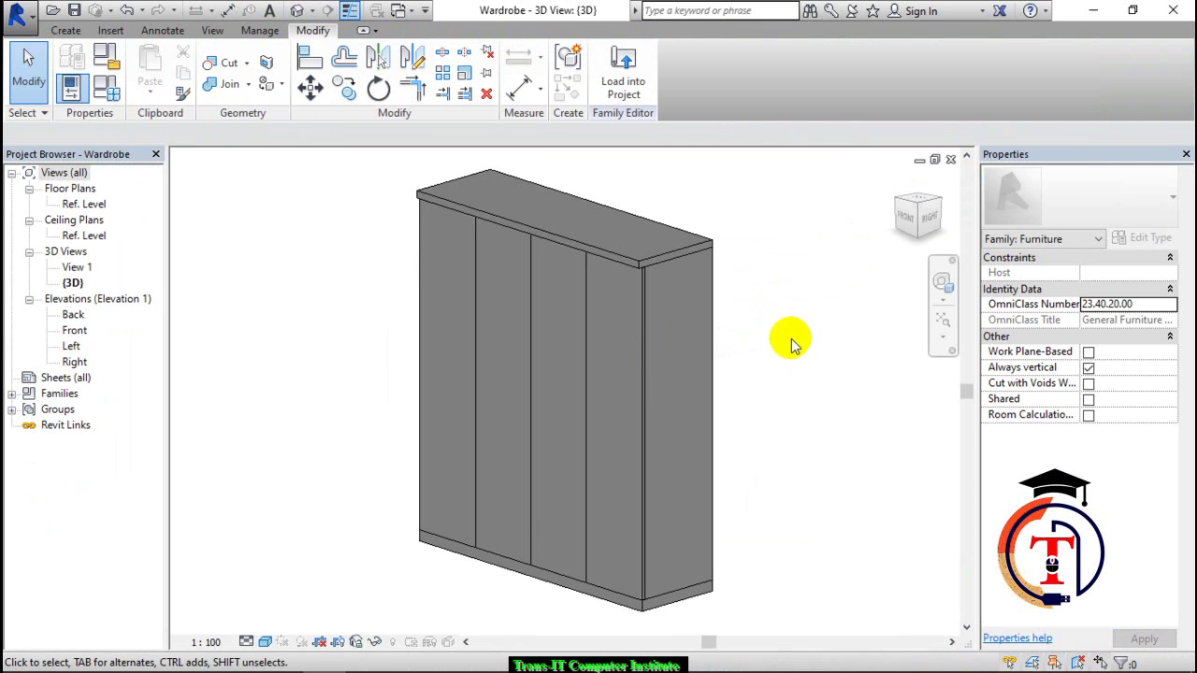
pyautogui.click(636, 358)
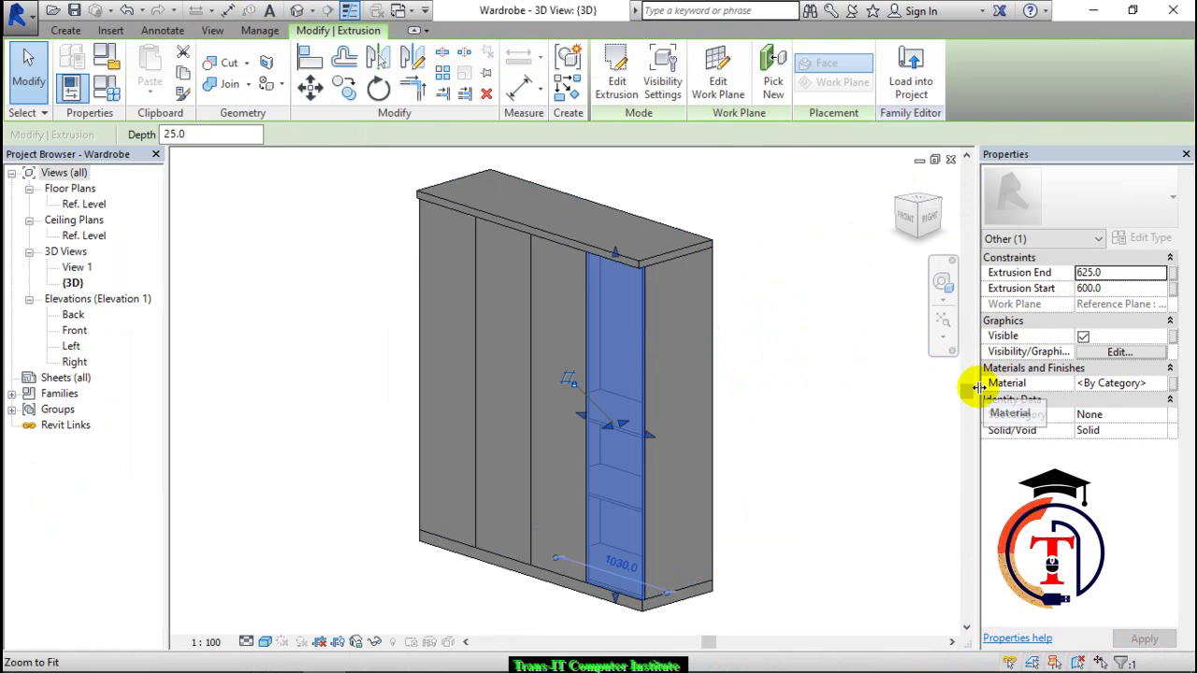
pyautogui.click(715, 348)
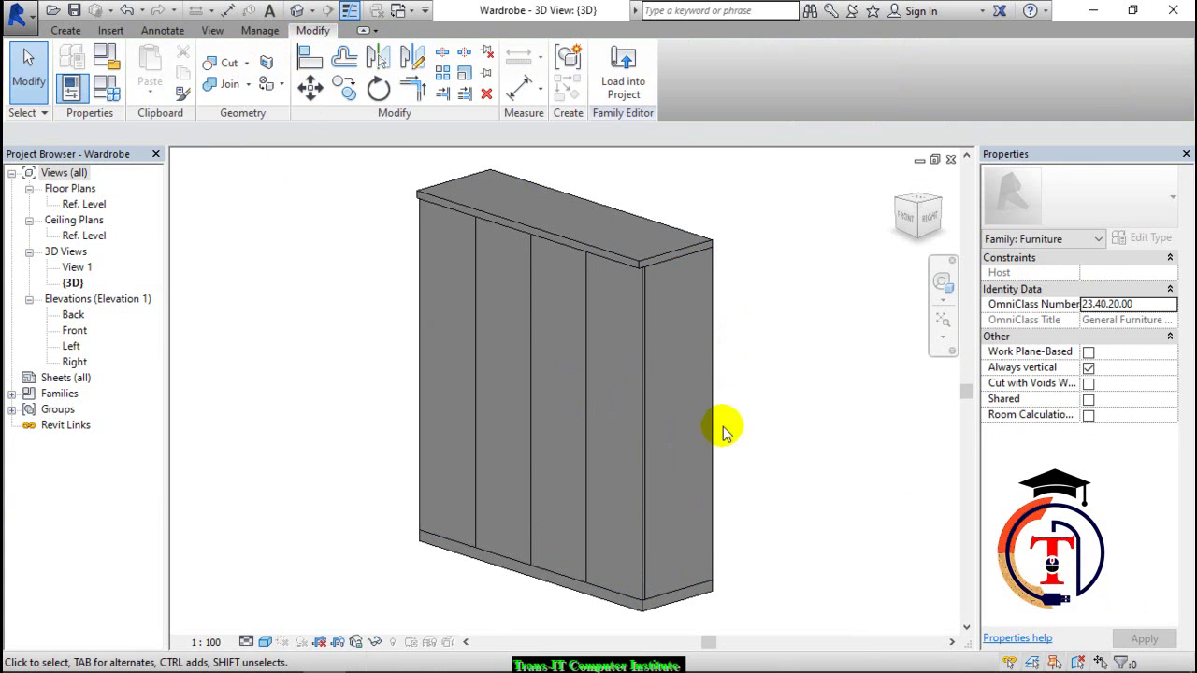
# Review the wardrobe in the Ref. Level plan and 3D, then open Family Types showing Width 2060.
pyautogui.doubleClick(83, 204)
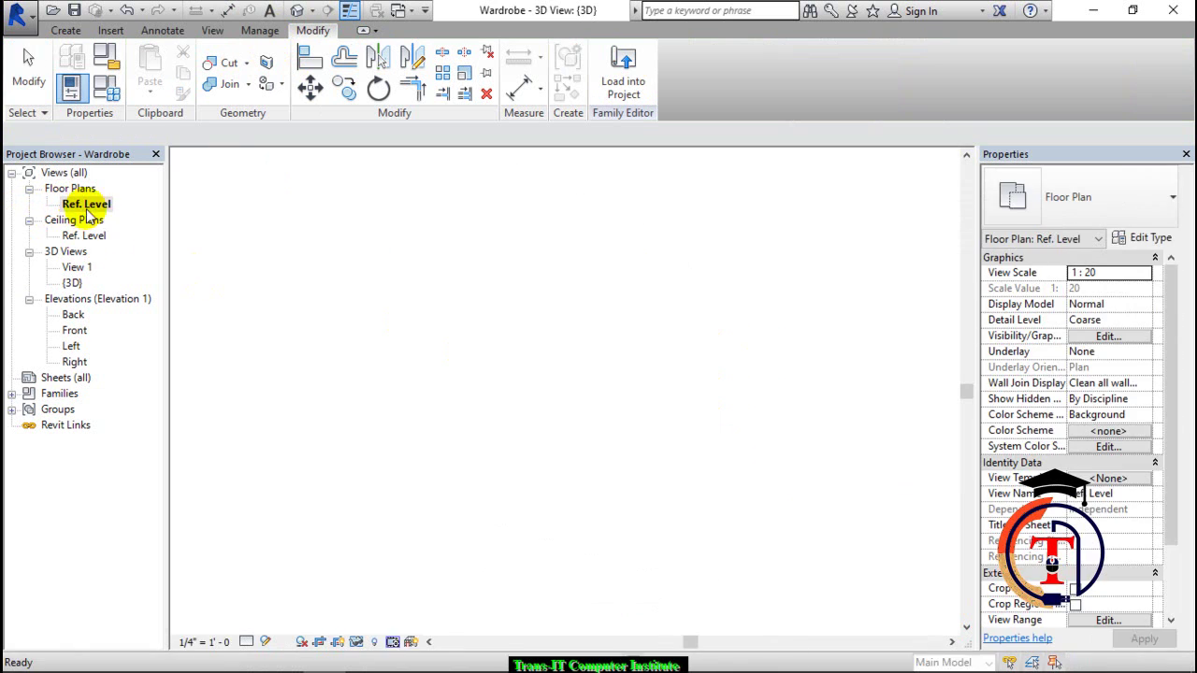
pyautogui.scroll(2, 623, 408)
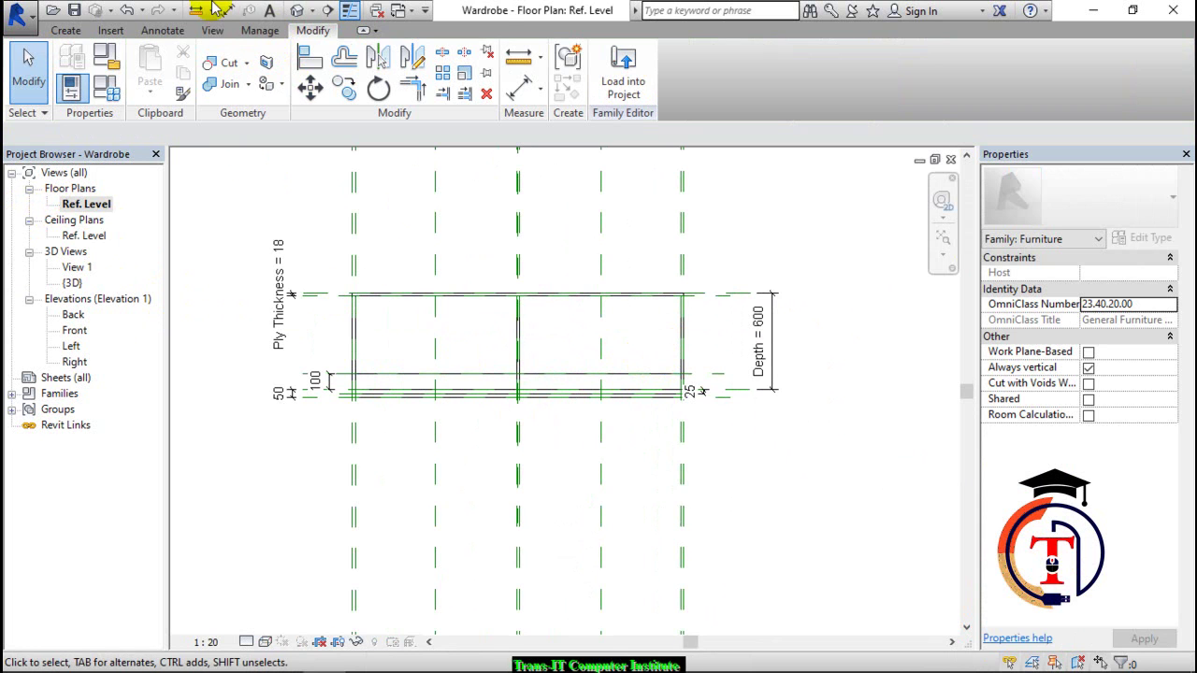
pyautogui.click(306, 11)
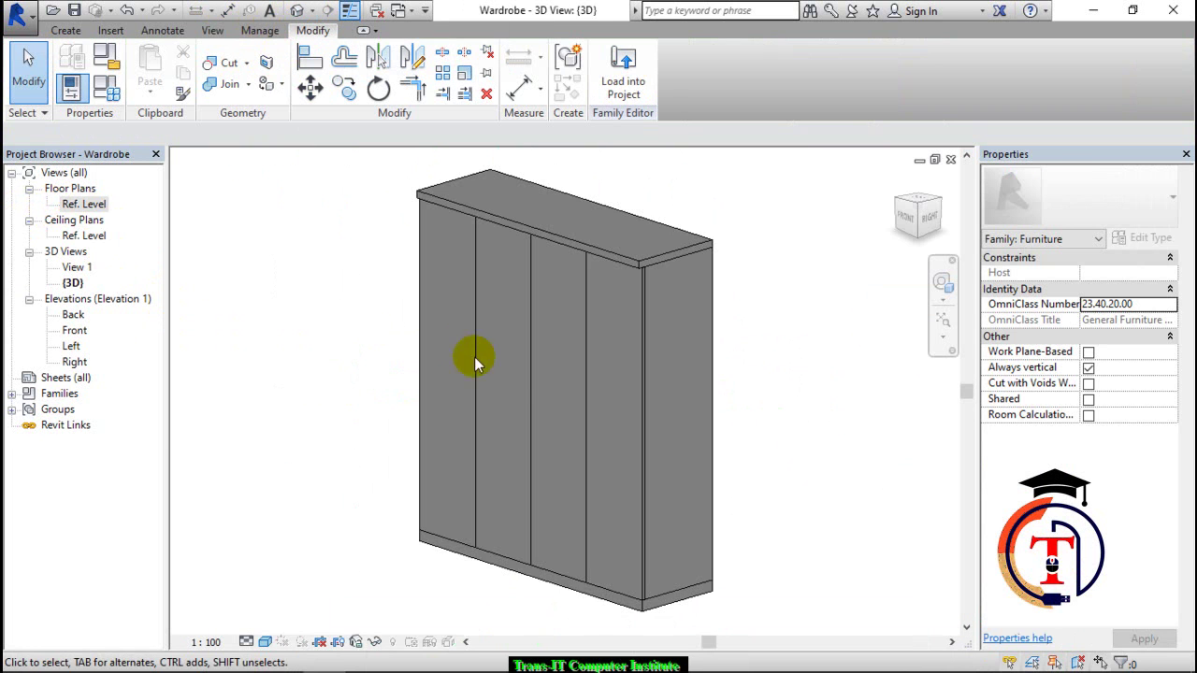
pyautogui.keyDown('shift'); pyautogui.moveTo(517, 381); pyautogui.dragTo(563, 421, button='middle'); pyautogui.keyUp('shift')
pyautogui.moveTo(697, 474)
pyautogui.keyDown('shift'); pyautogui.mouseDown(button='middle')
pyautogui.moveTo(526, 487)
pyautogui.moveTo(883, 515)
pyautogui.moveTo(800, 501)
pyautogui.moveTo(214, 529)
pyautogui.moveTo(426, 525)
pyautogui.mouseUp(button='middle'); pyautogui.keyUp('shift')
pyautogui.keyDown('shift'); pyautogui.moveTo(509, 525); pyautogui.dragTo(521, 508, button='middle'); pyautogui.keyUp('shift')
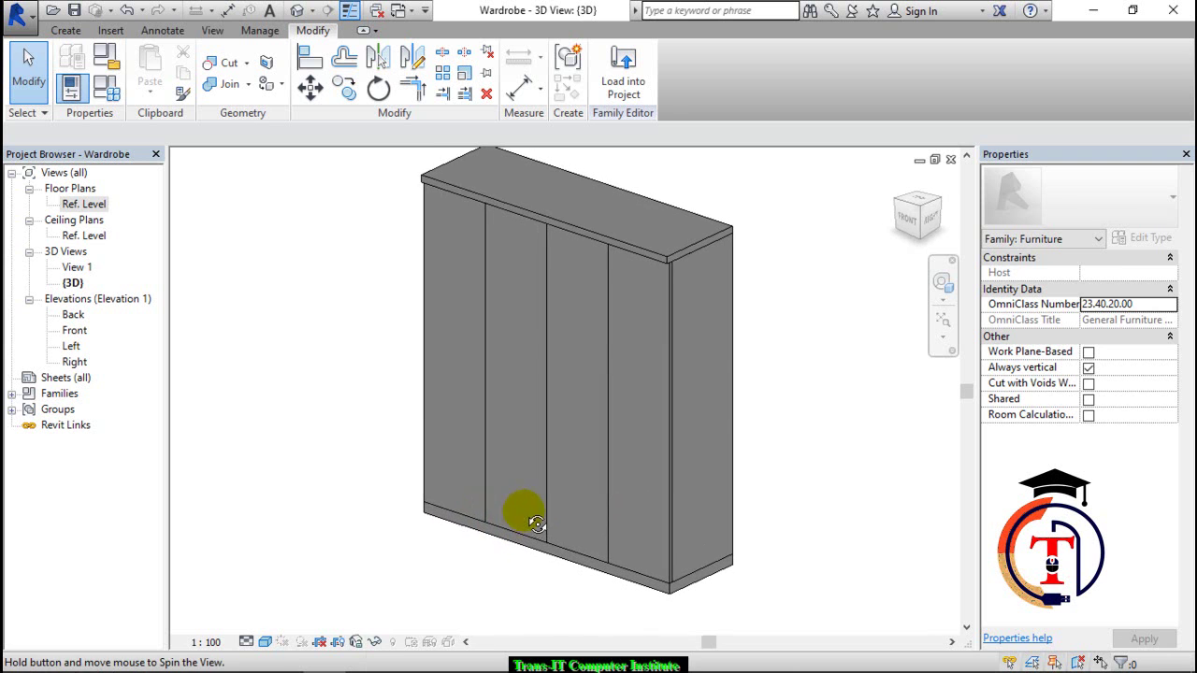
pyautogui.click(105, 89)
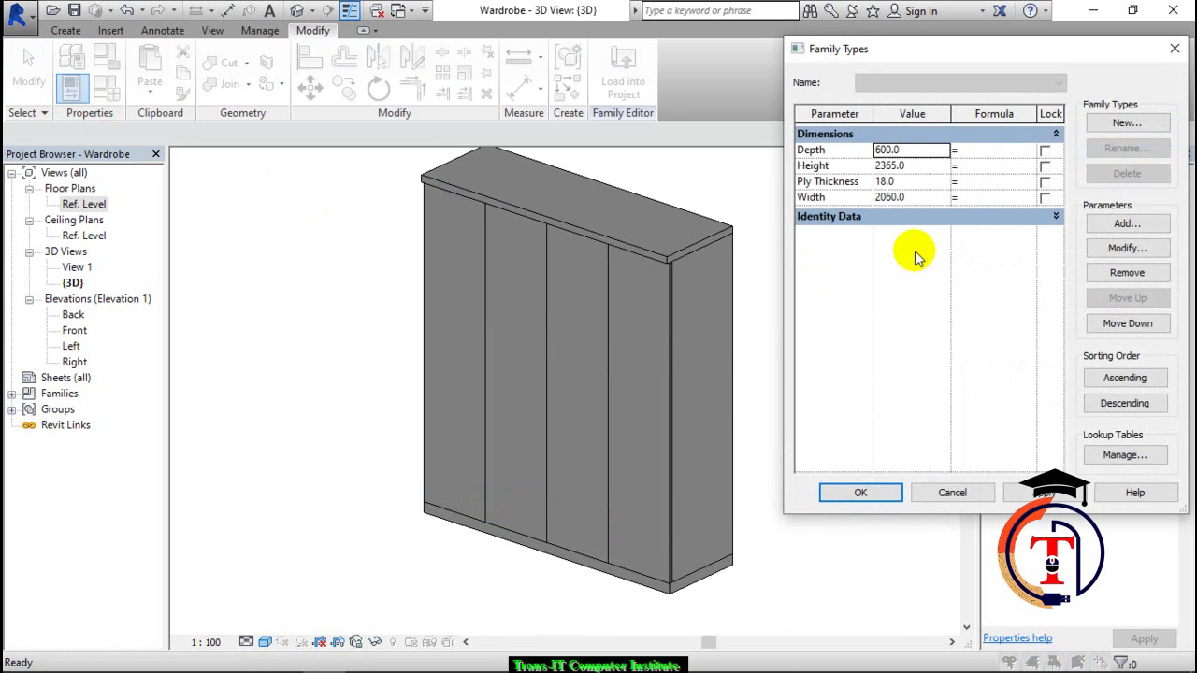
# Set Width to 2500, dismiss the overconstrained reference planes errors, and cancel Family Types.
pyautogui.click(929, 199)
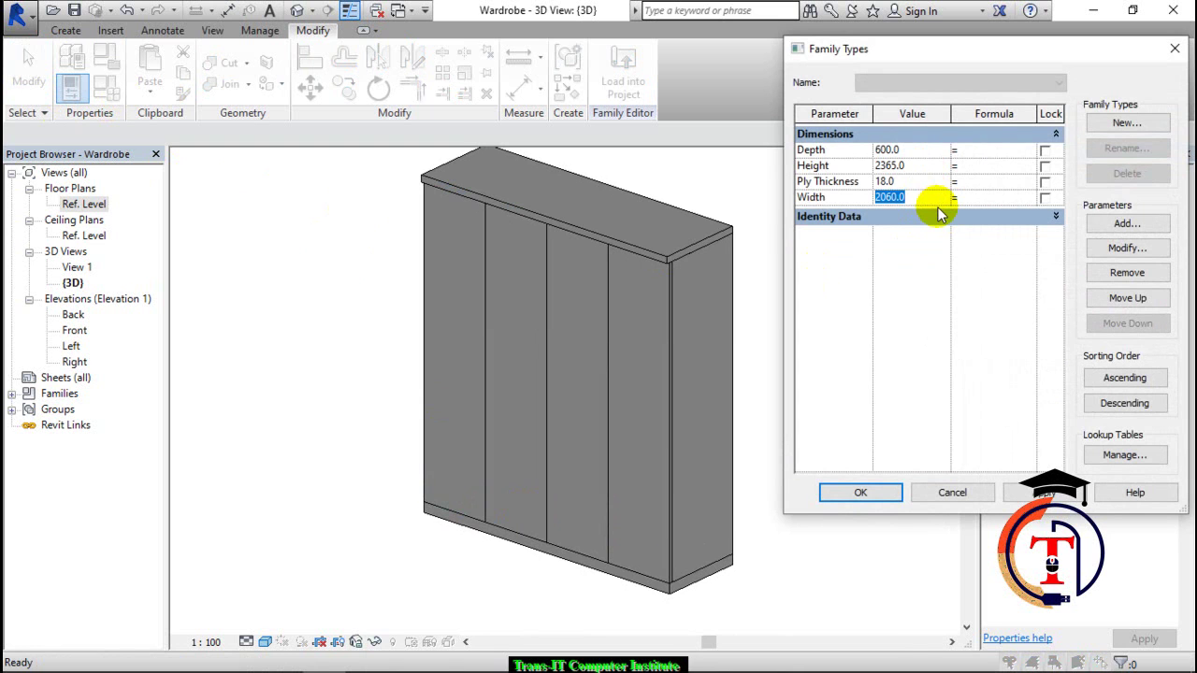
pyautogui.write('2500')
pyautogui.click(1043, 493)
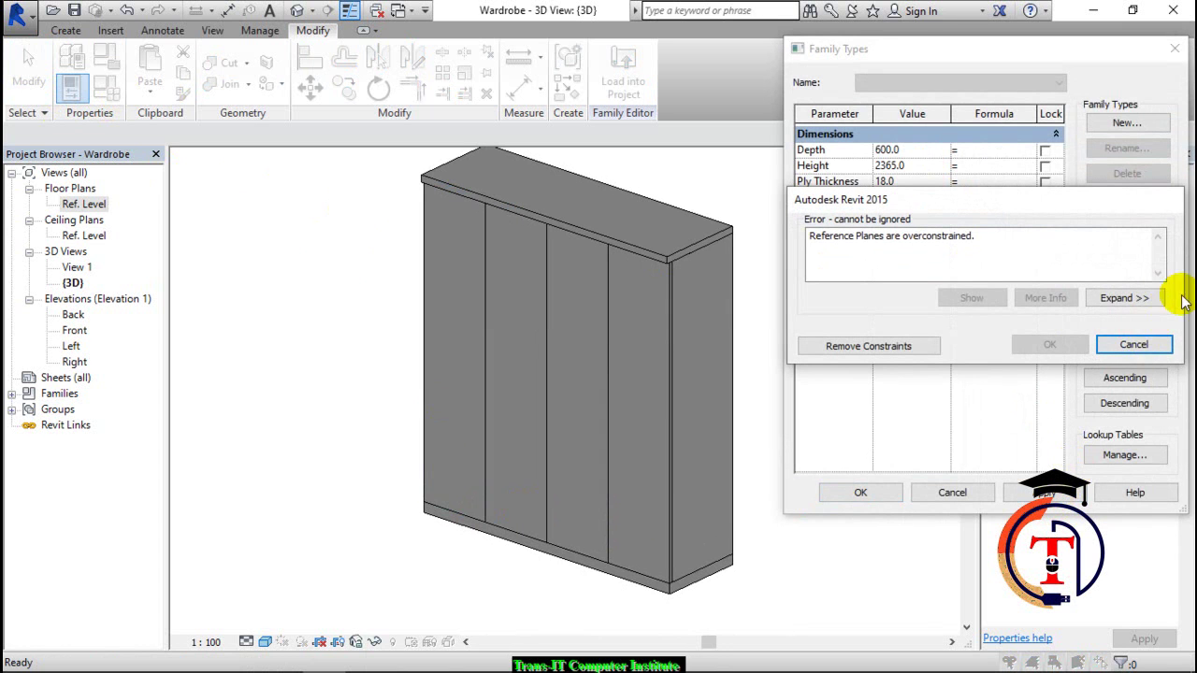
pyautogui.click(1134, 345)
pyautogui.click(886, 495)
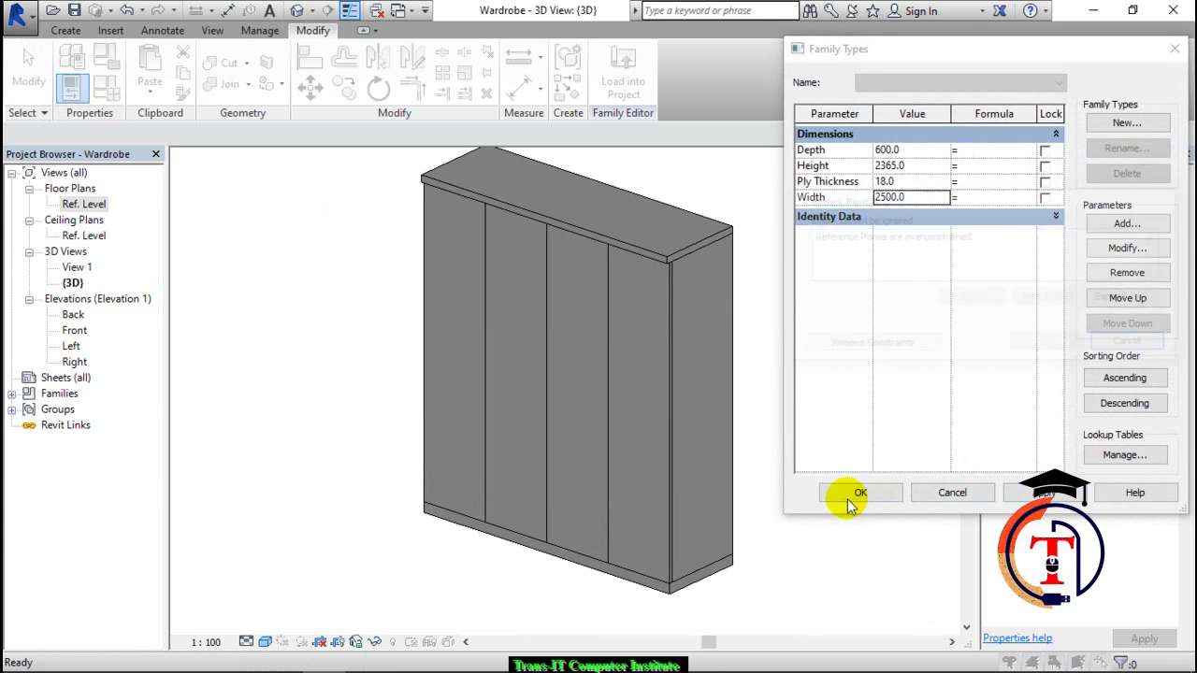
pyautogui.click(1132, 343)
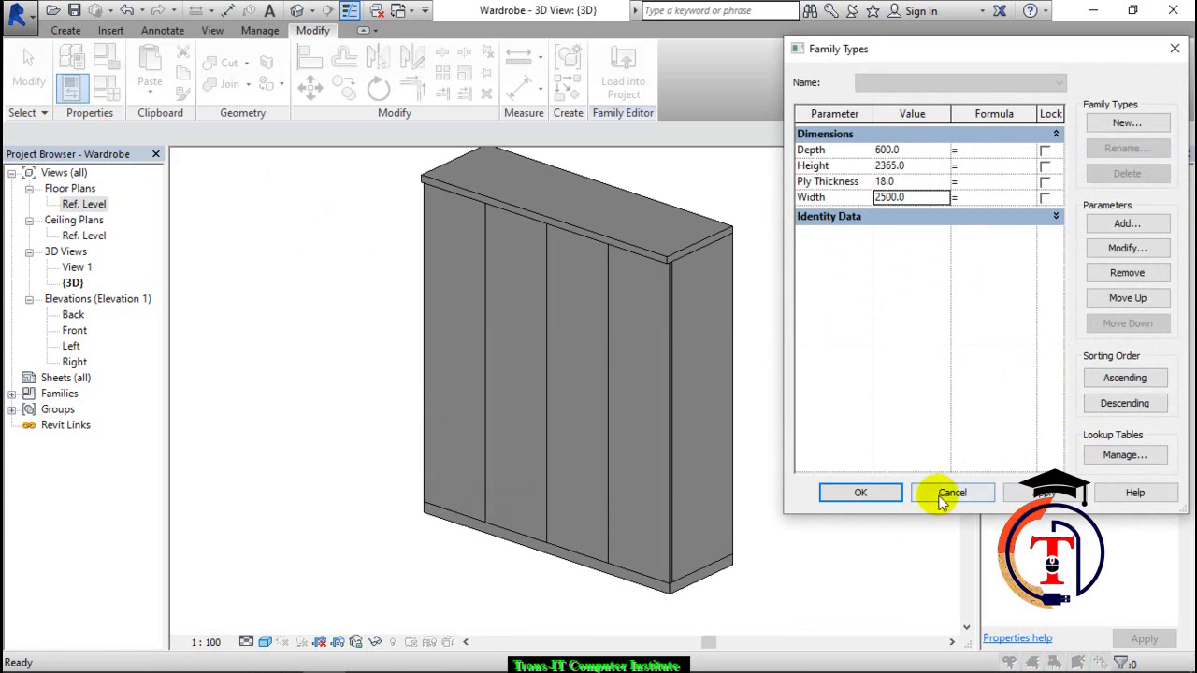
pyautogui.click(946, 494)
# Open the Front elevation and frame the whole wardrobe with its reference planes and dimensions.
pyautogui.doubleClick(75, 330)
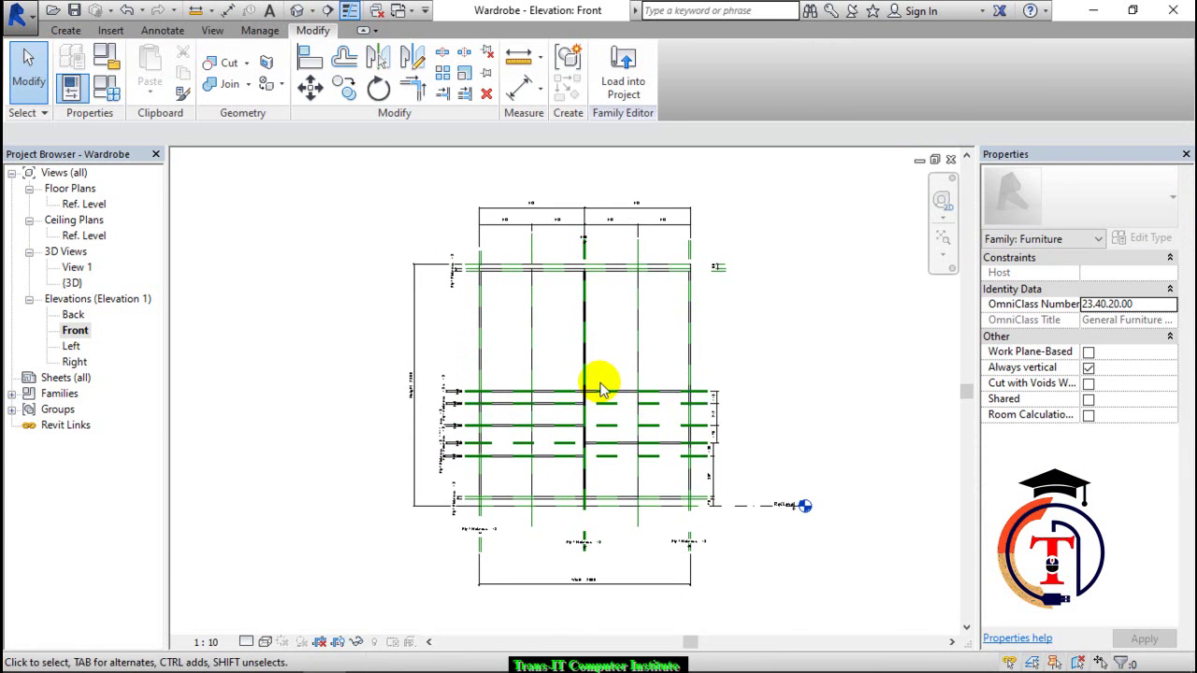
pyautogui.scroll(3, 614, 391)
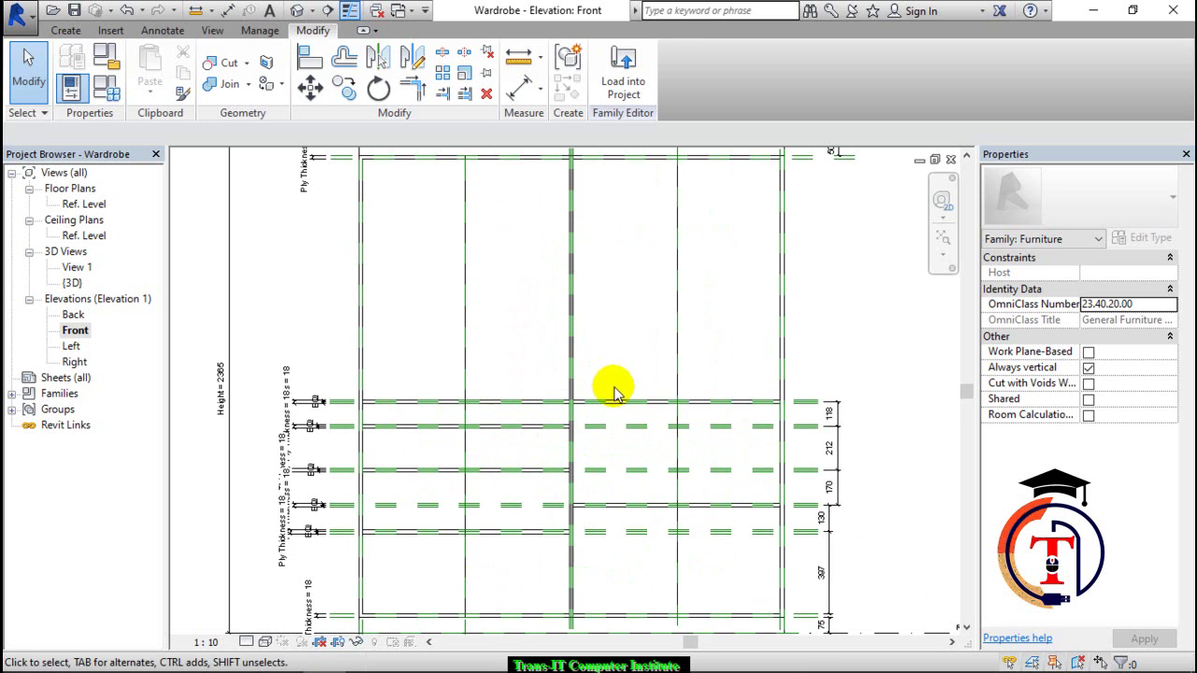
pyautogui.scroll(-2, 615, 391)
pyautogui.moveTo(614, 387); pyautogui.dragTo(623, 414, button='middle')
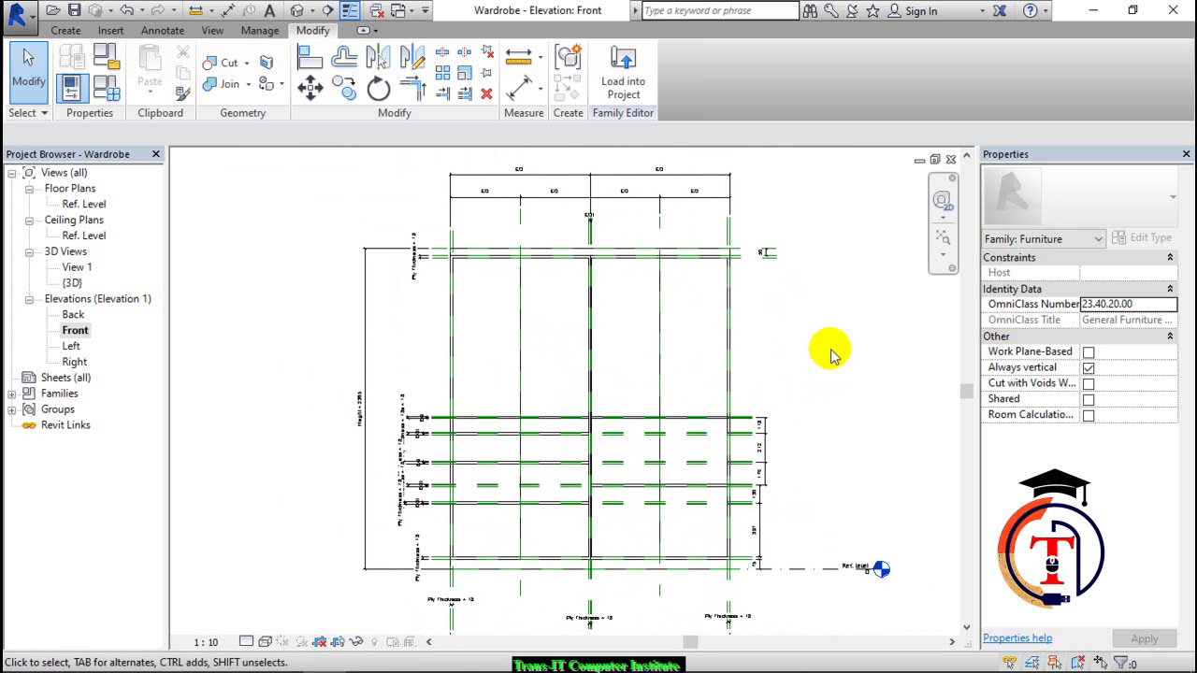